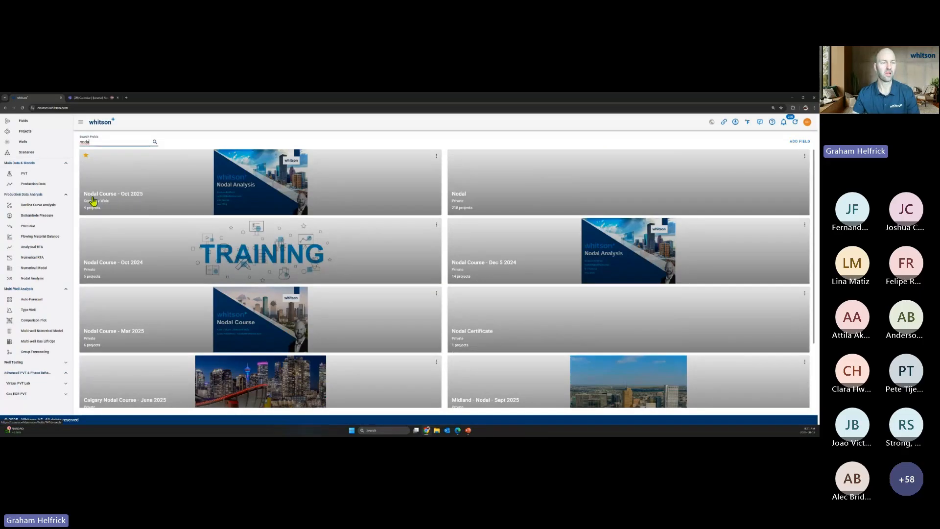
click(138, 201)
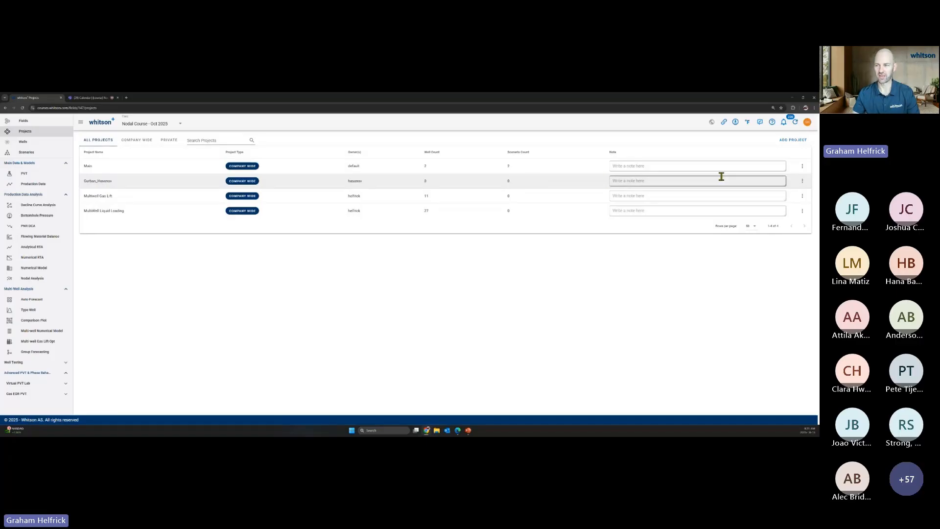
click(802, 180)
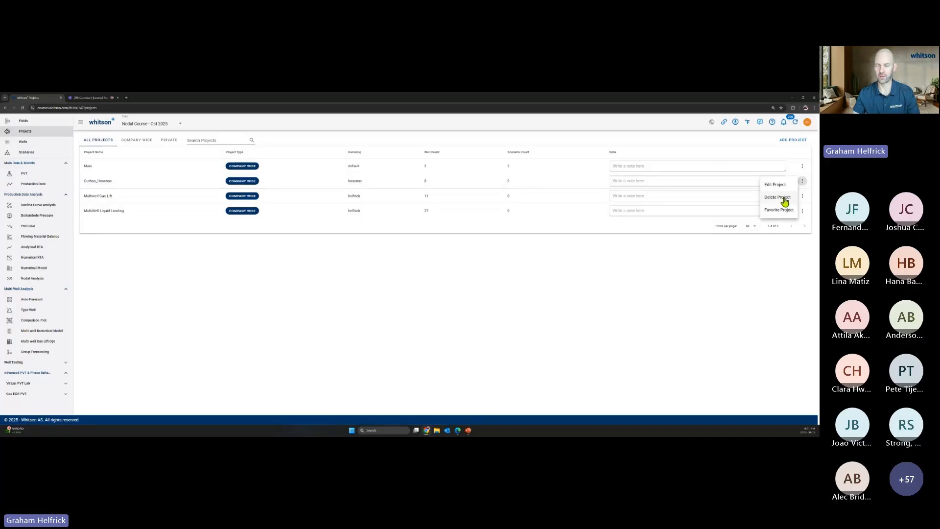
click(781, 198)
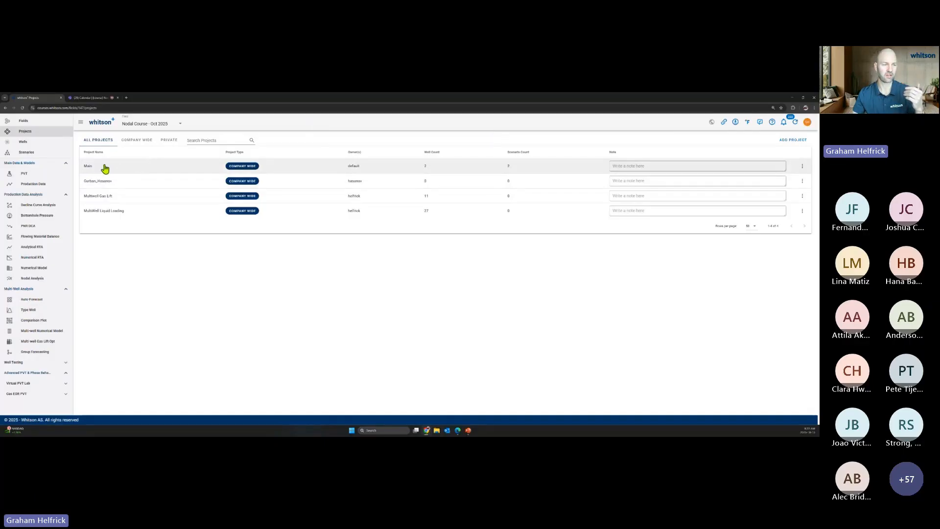
click(23, 120)
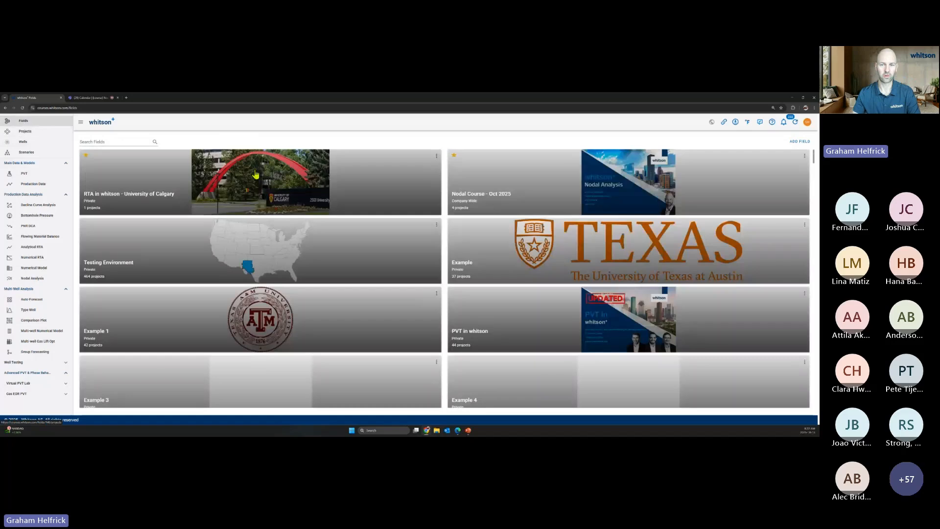
Step: Open the Gas Well from the Main project of the Nodal Course - Oct 2025 field
click(506, 183)
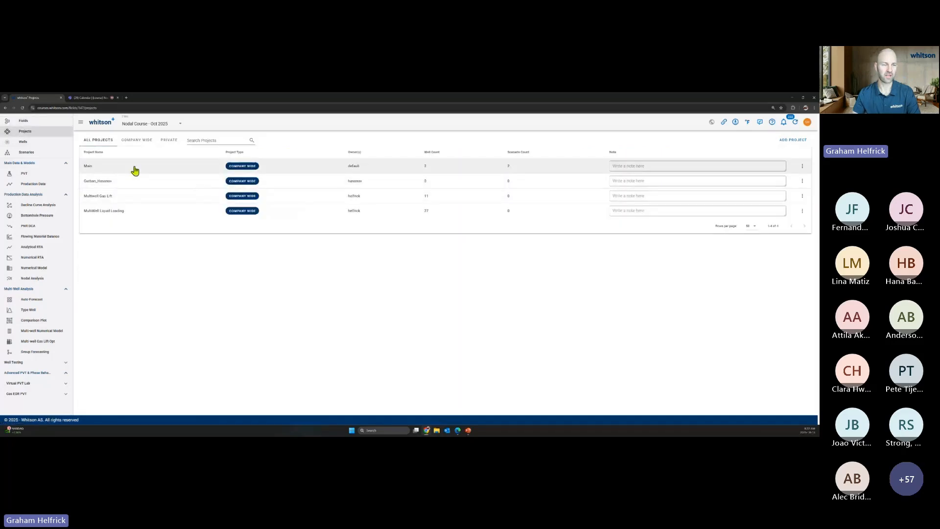
click(120, 169)
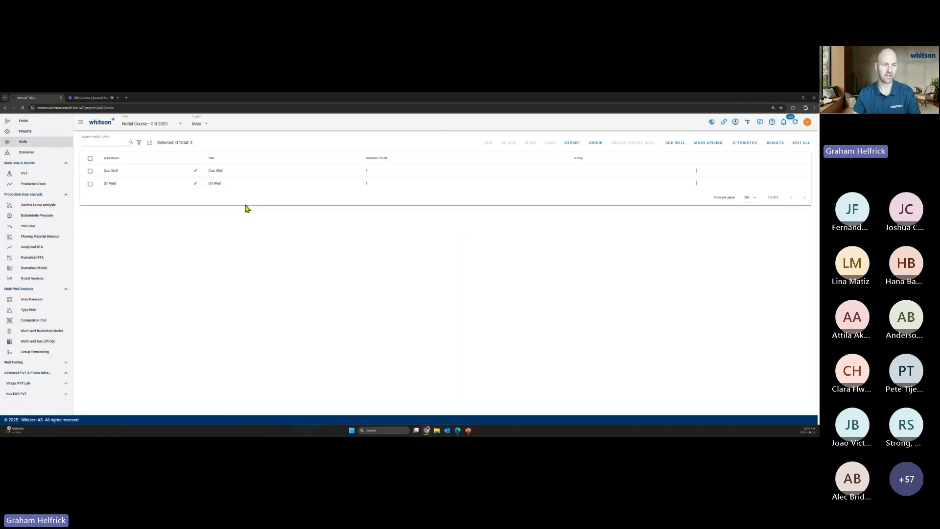
key(ctrl+plus)
key(ctrl+plus)
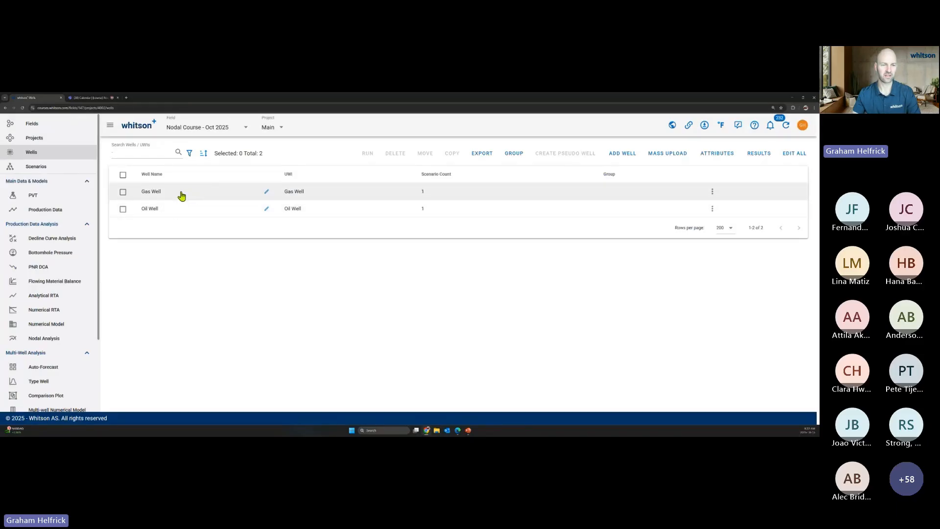
click(214, 195)
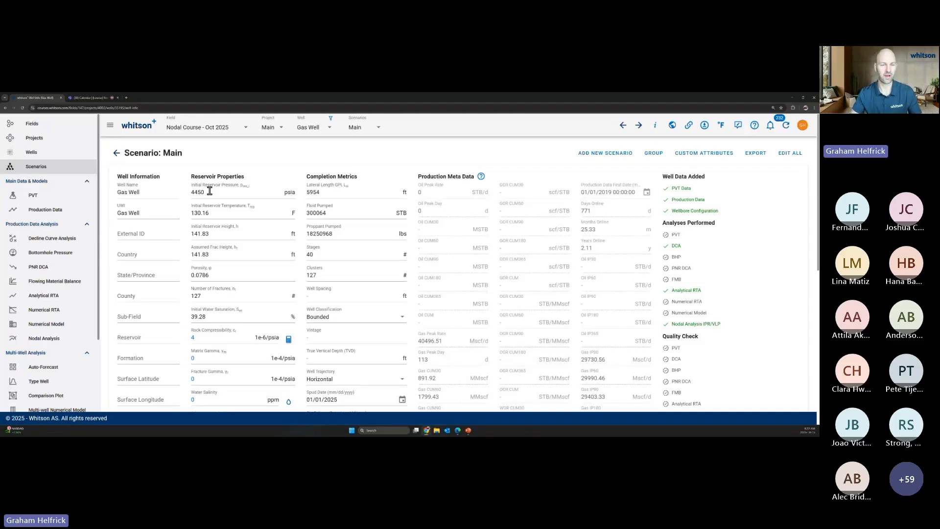
click(371, 127)
click(371, 126)
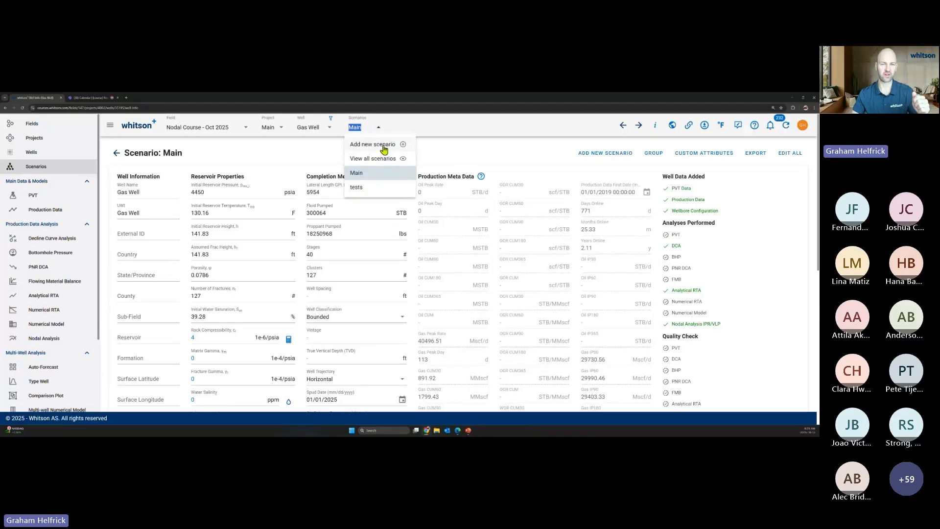
click(365, 122)
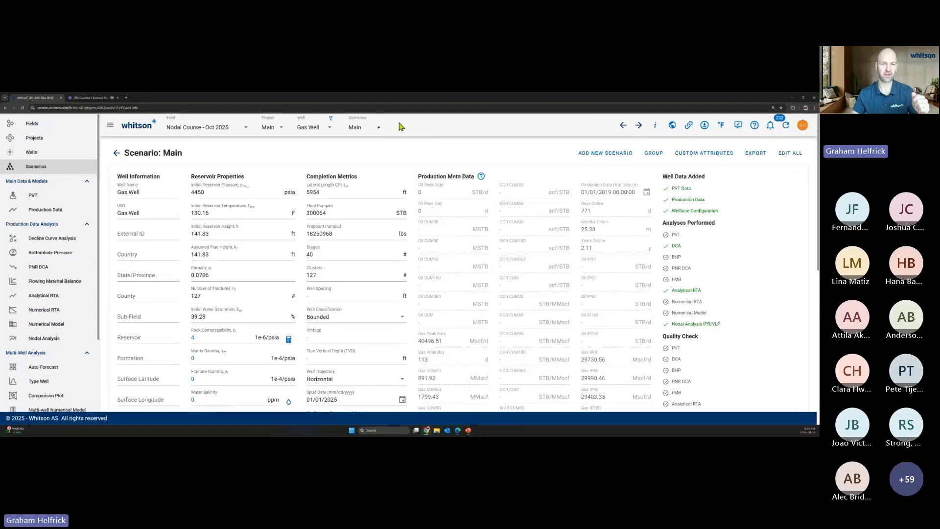
click(364, 123)
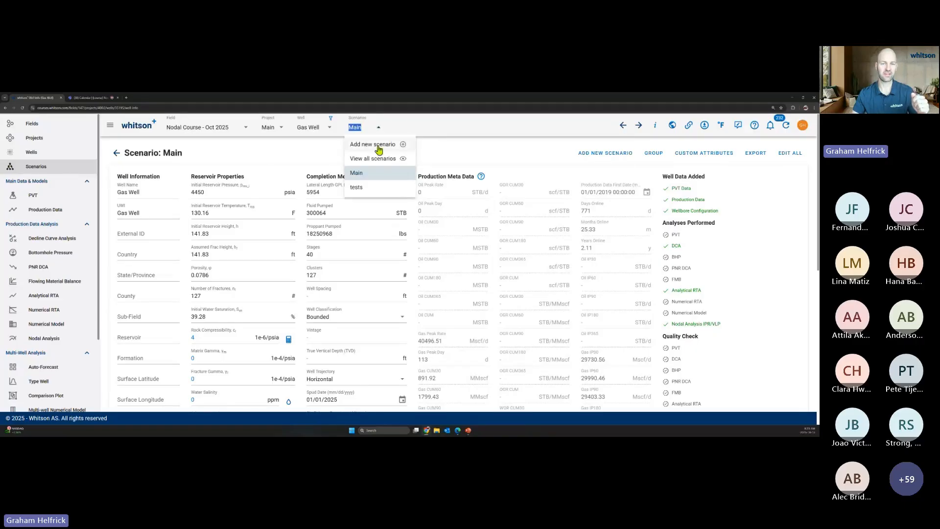
click(378, 146)
text(Graha)
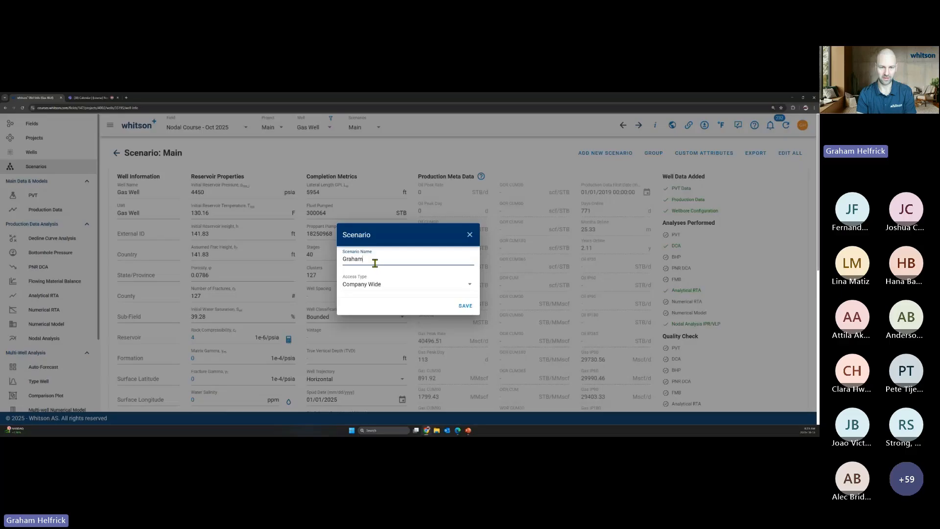
text(m)
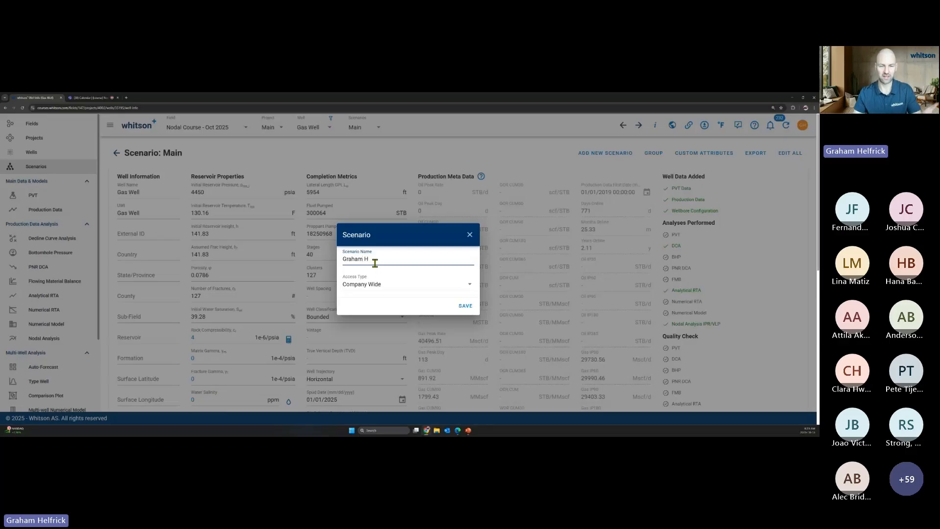
text( H)
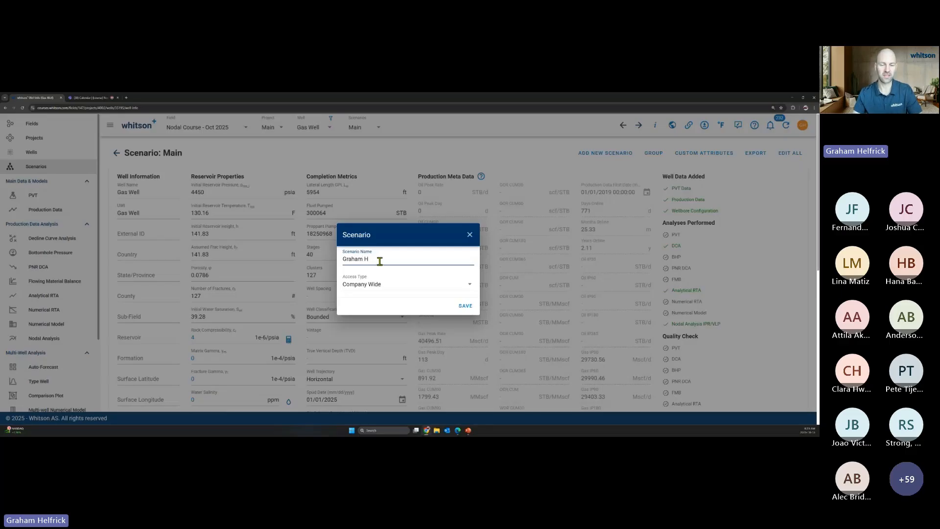
click(396, 287)
click(396, 287)
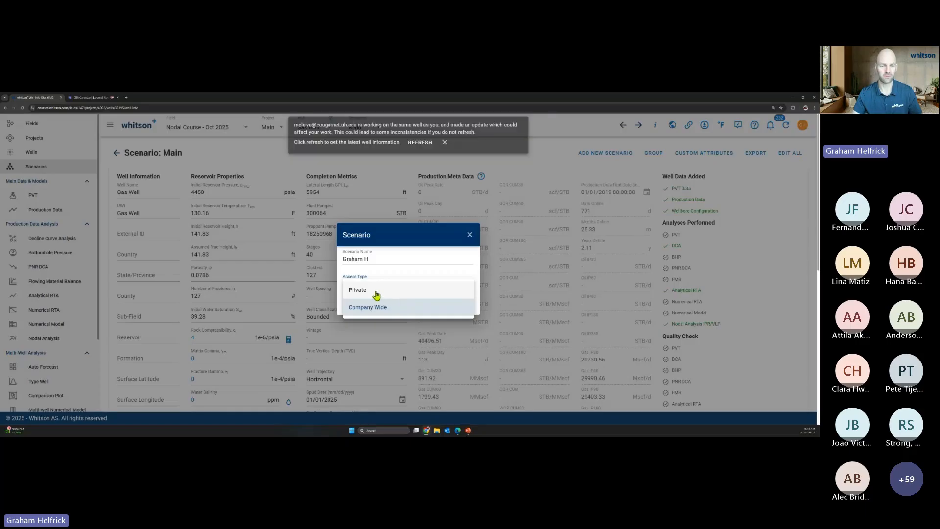
click(406, 241)
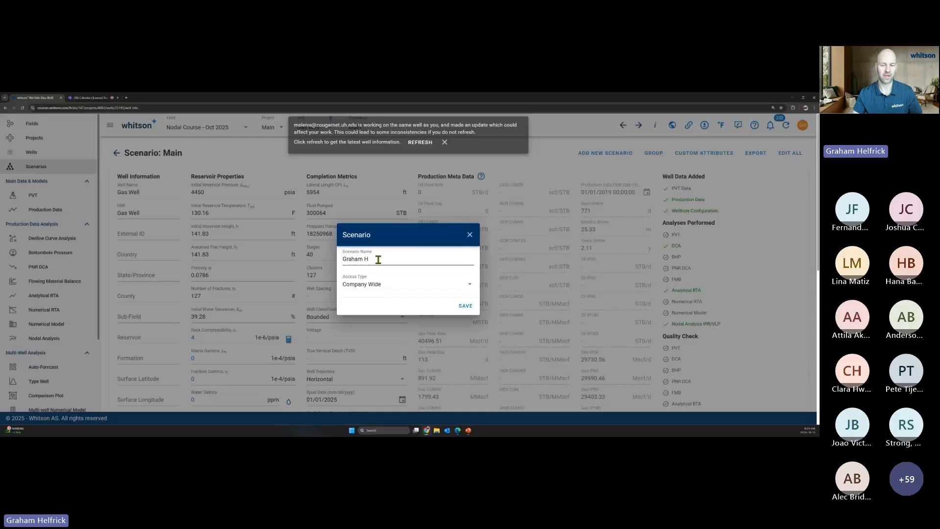
click(471, 236)
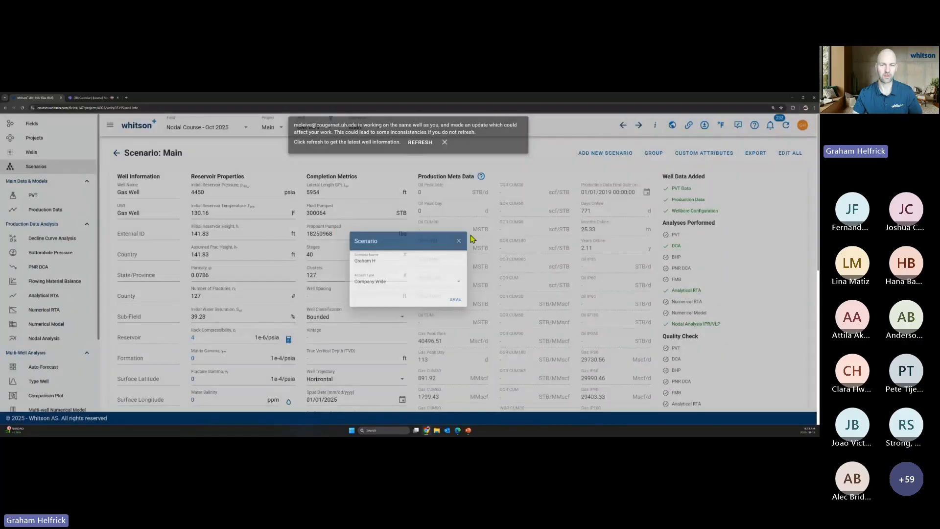
click(445, 143)
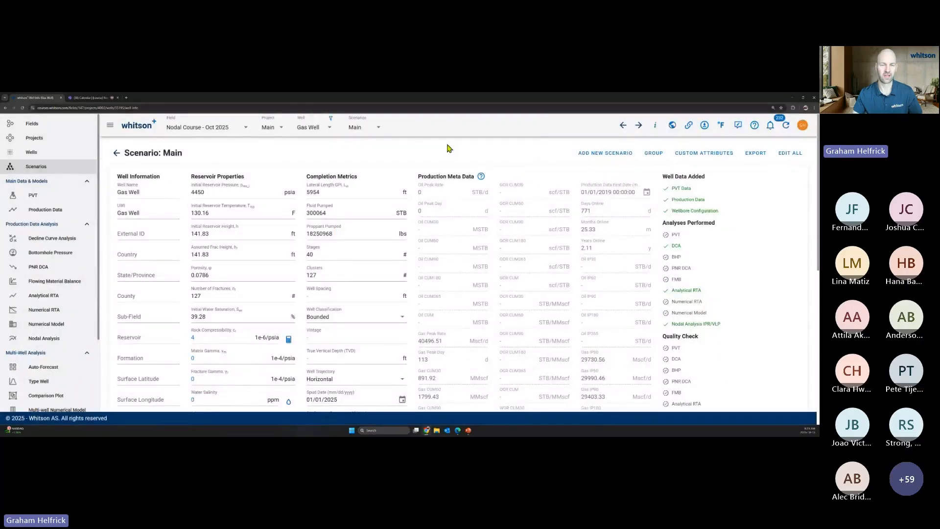
Step: Create a Company Wide scenario of the Gas Well named with the presenter's first name and last initial, and reload the page
double_click(362, 126)
click(363, 126)
click(373, 144)
text(Graham H)
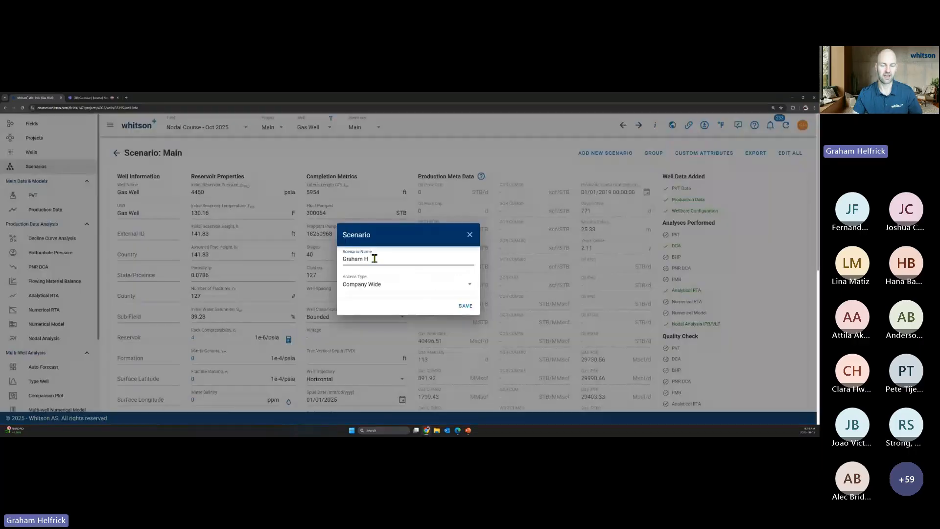
click(405, 151)
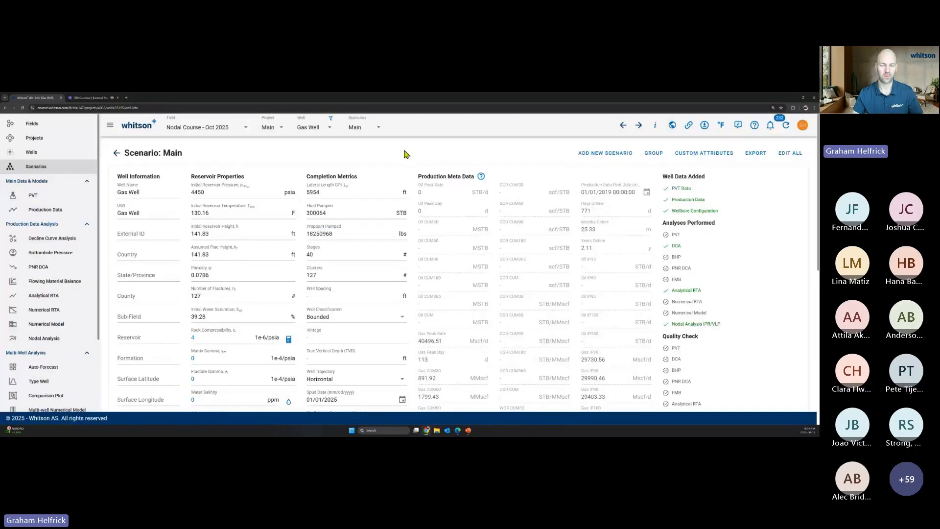
click(364, 127)
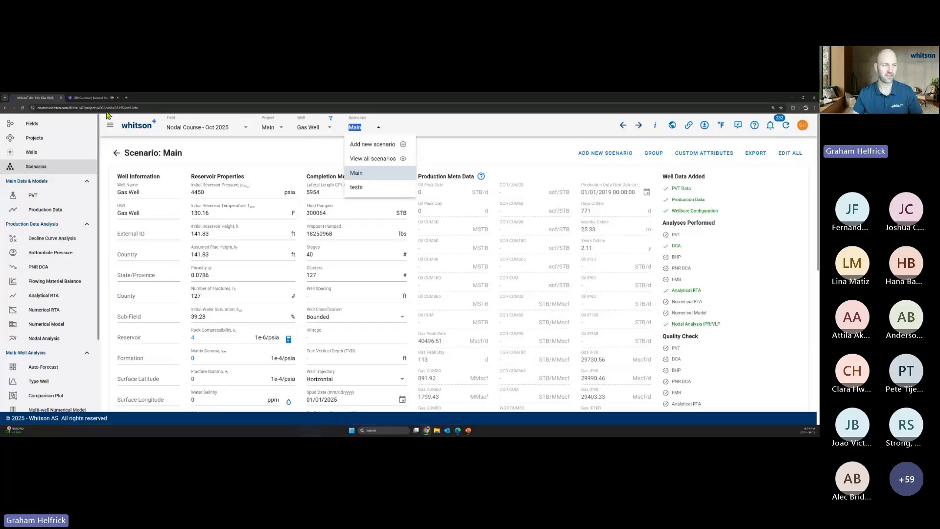
click(22, 107)
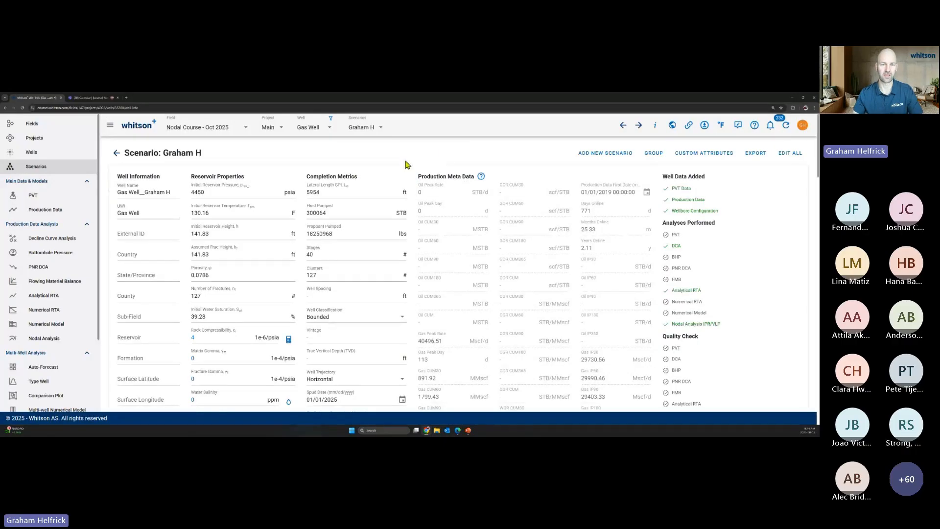
Step: Review the list of scenarios available for the Gas Well
click(362, 127)
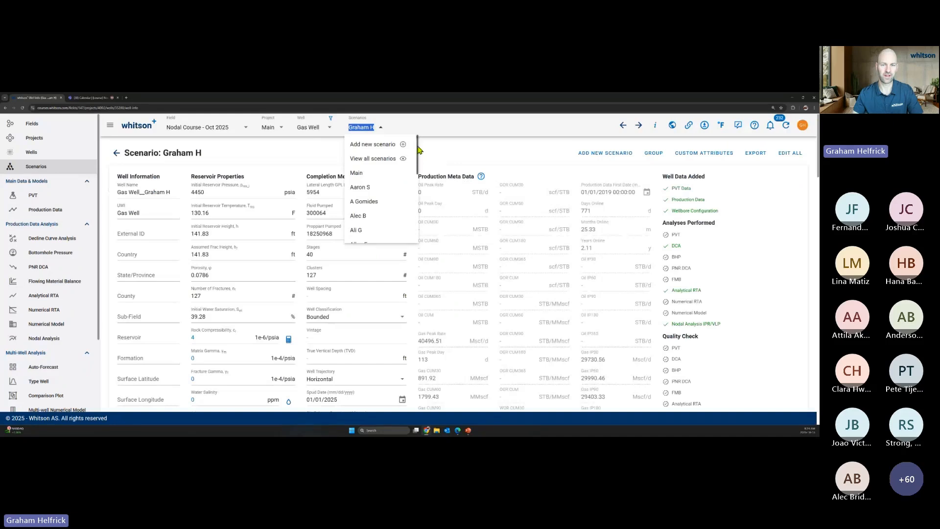
scroll(414, 196, down, 3)
scroll(415, 197, down, 5)
scroll(422, 212, up, 4)
click(354, 126)
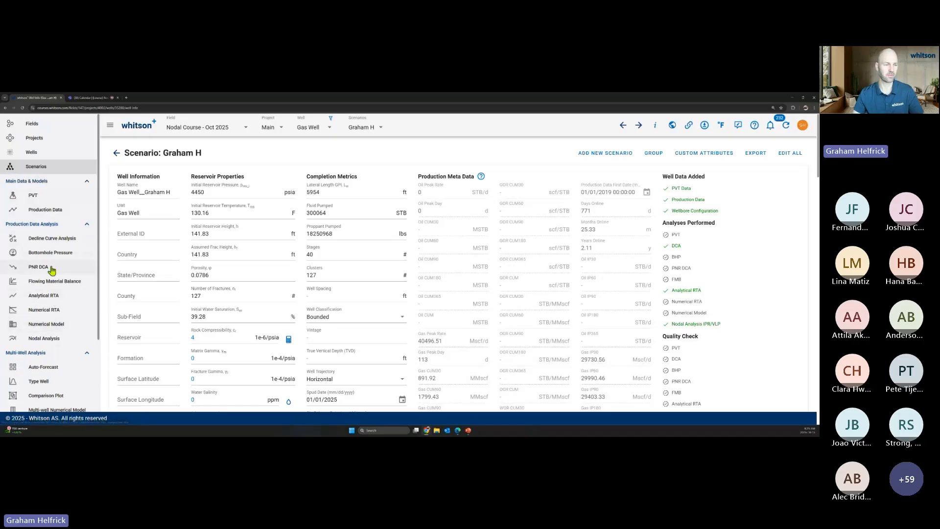
Step: Define the scenario's PVT reservoir fluid composition with the Dry/Wet Gas method and a gas specific gravity of .65, and view its phase envelope
click(42, 197)
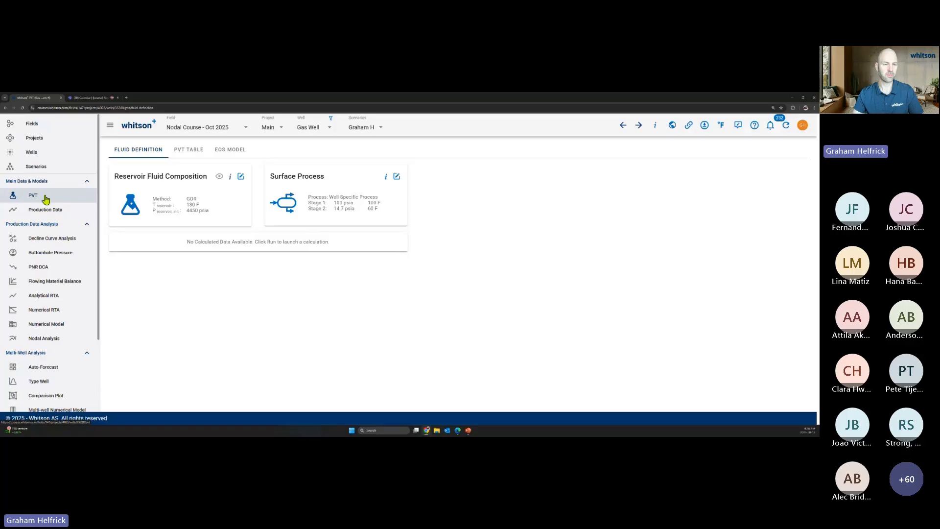
click(241, 176)
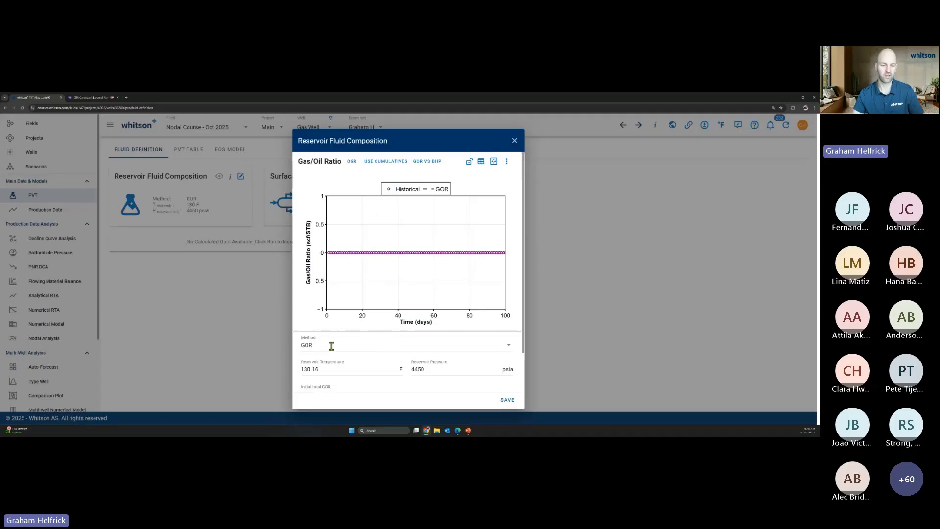
click(455, 345)
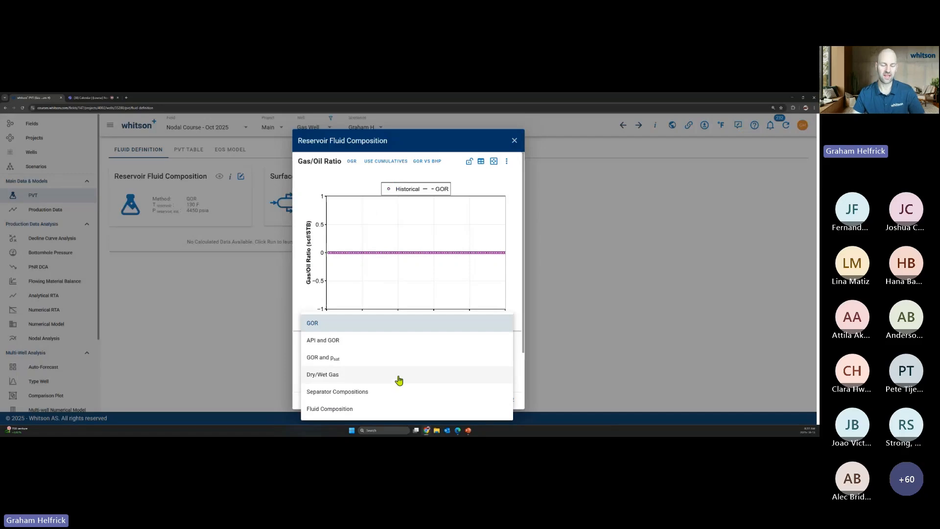
click(310, 299)
click(344, 347)
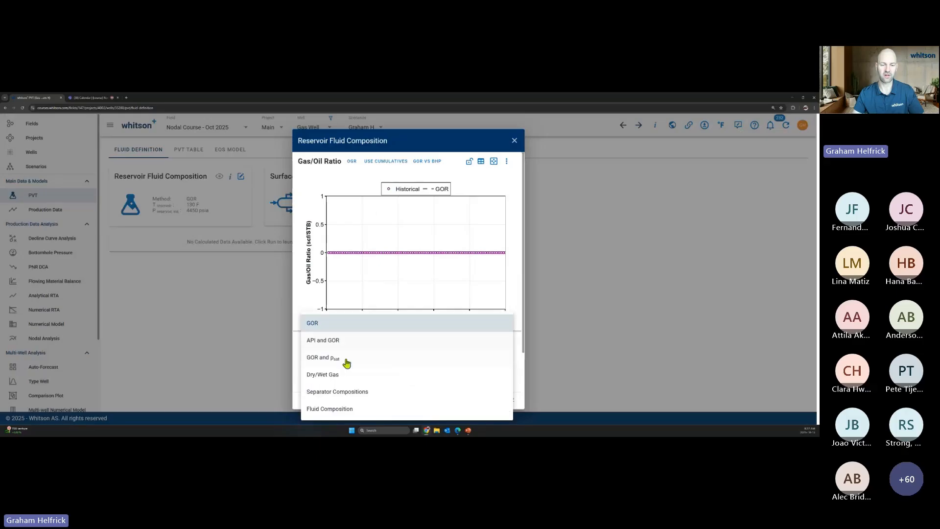
click(349, 375)
click(463, 276)
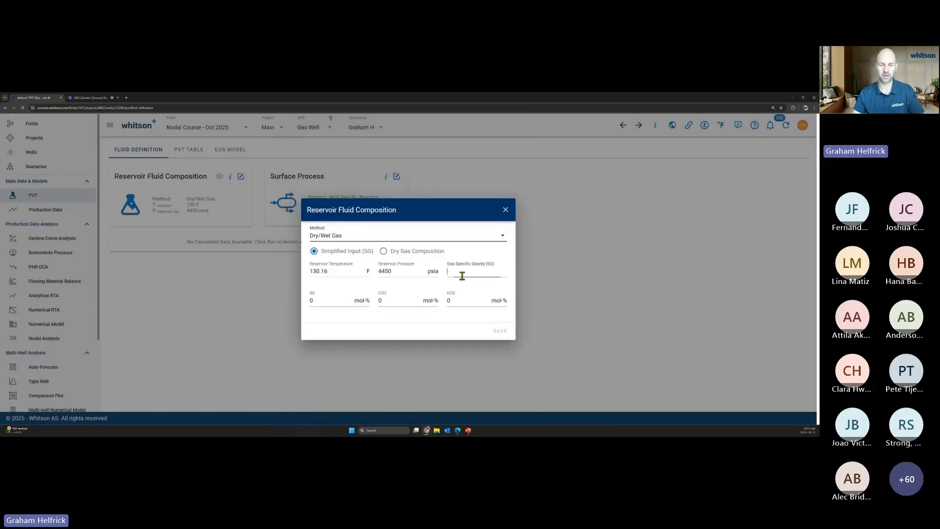
text(.6)
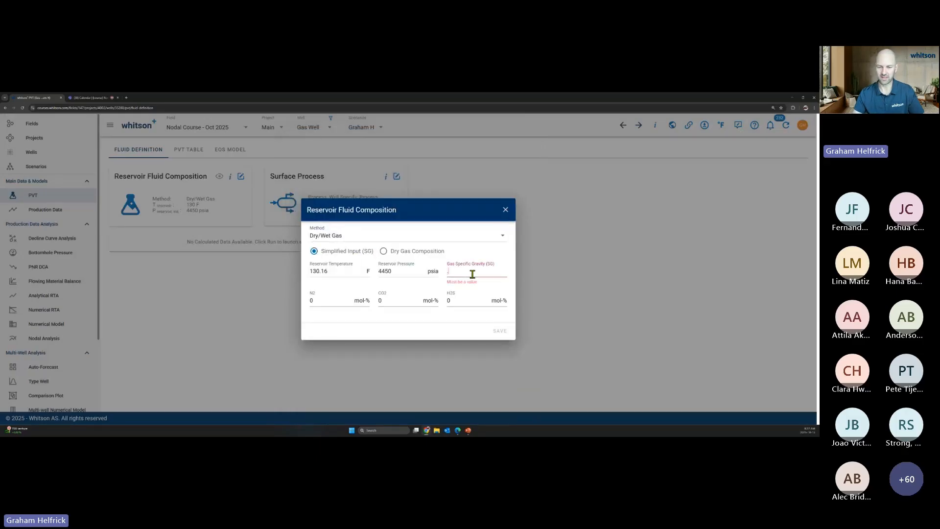
text(5)
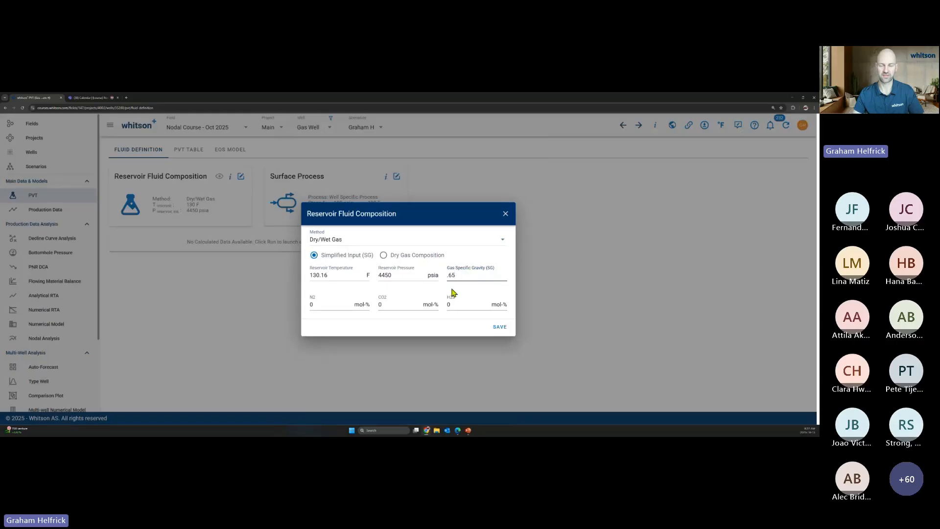
click(500, 327)
scroll(395, 319, down, 2)
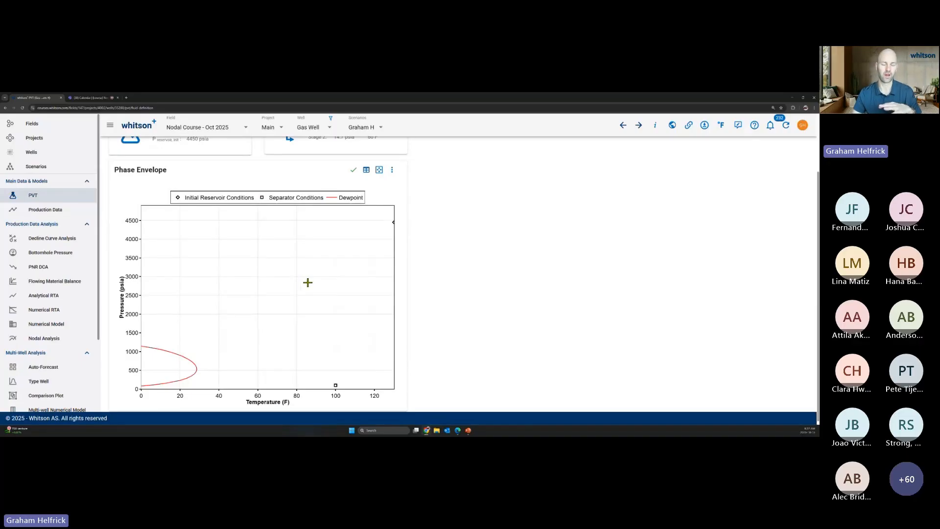
scroll(307, 283, up, 2)
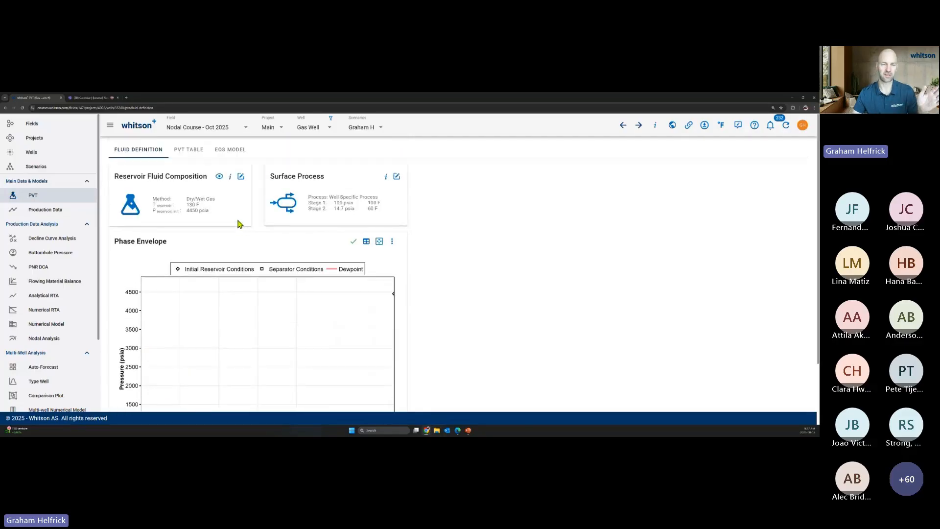
Step: Open the scenario's production data plot and reduce the page zoom to view it
click(40, 215)
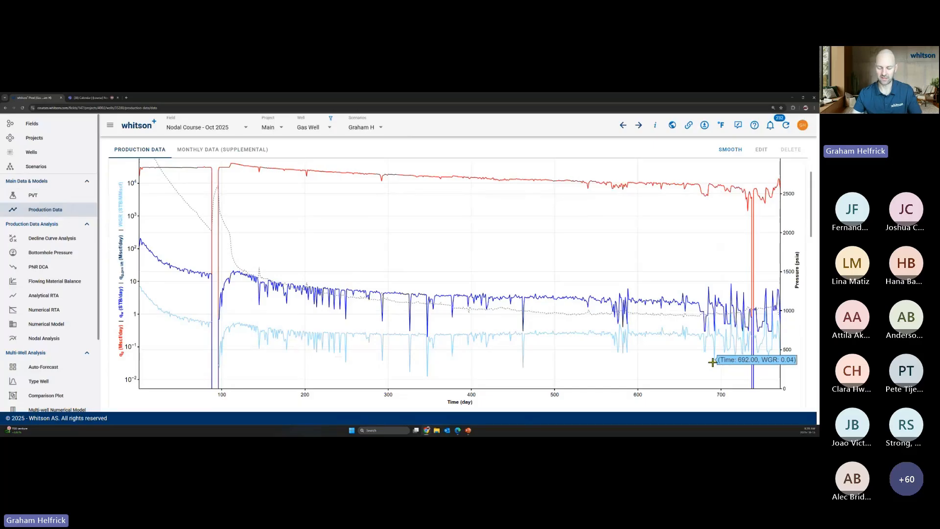
key(ctrl+minus)
key(ctrl+minus)
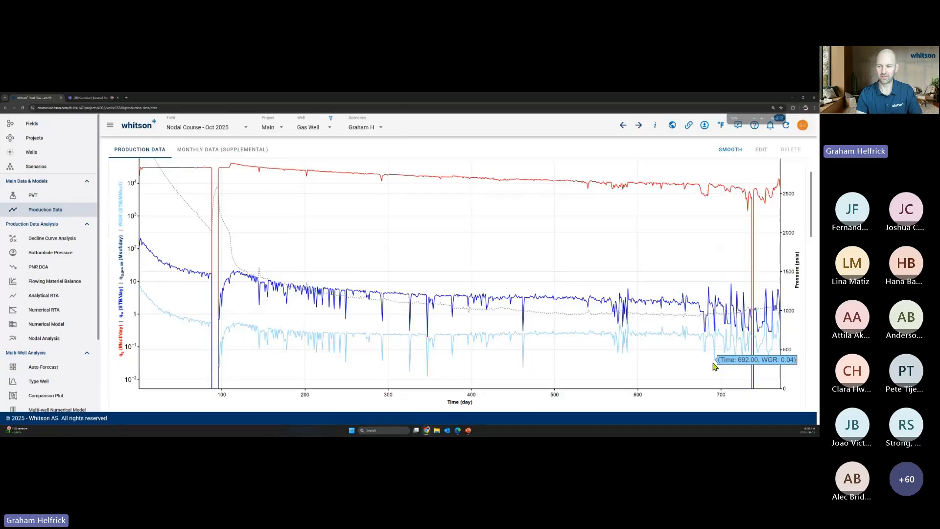
Step: Show calendar dates on the time axis of the production data plot and view the plotted date range
key(ctrl+plus)
key(ctrl+plus)
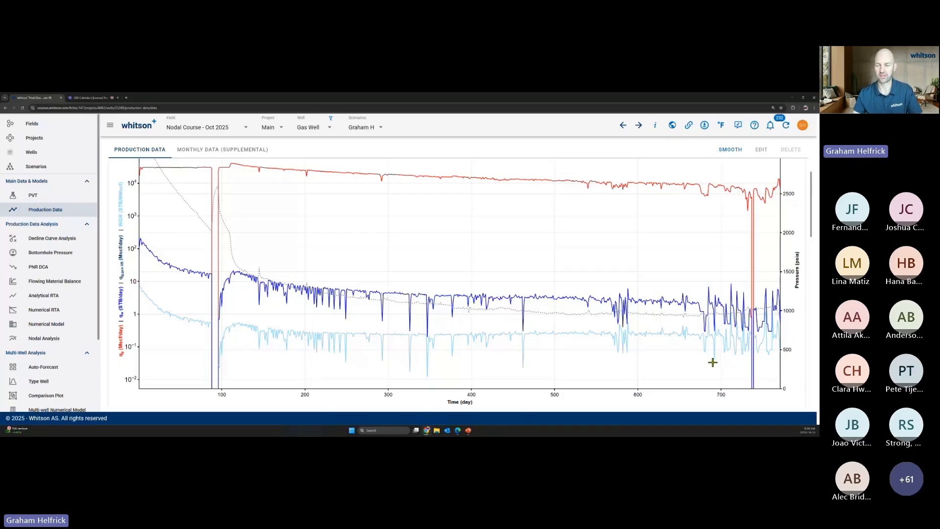
mouse_move(713, 363)
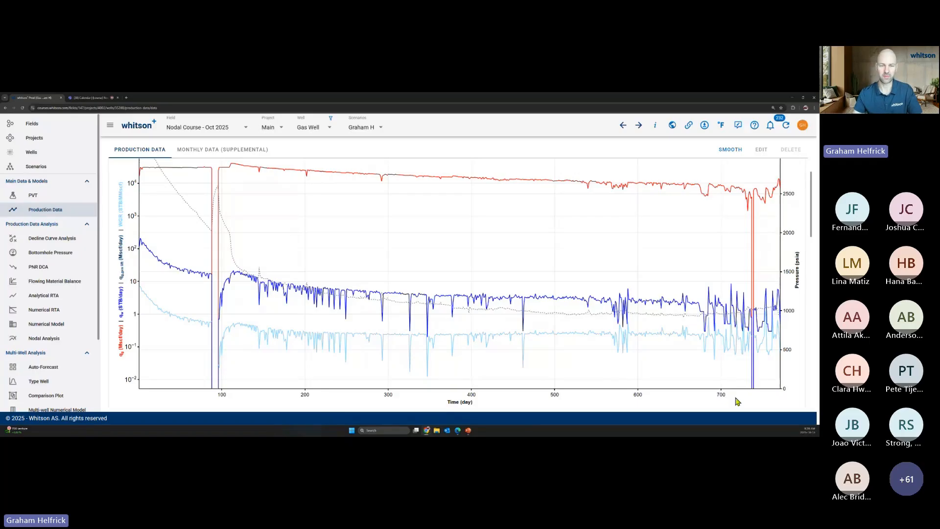
scroll(166, 231, up, 1)
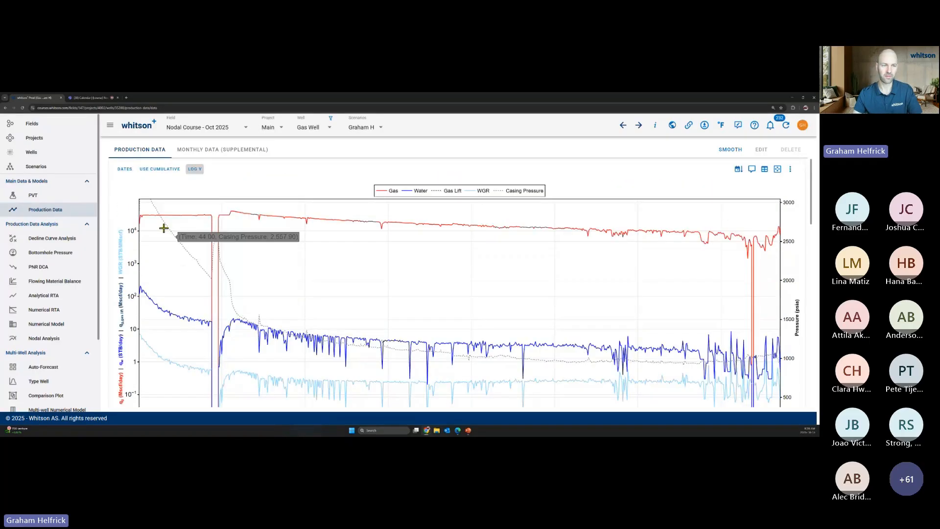
click(124, 171)
scroll(338, 262, down, 2)
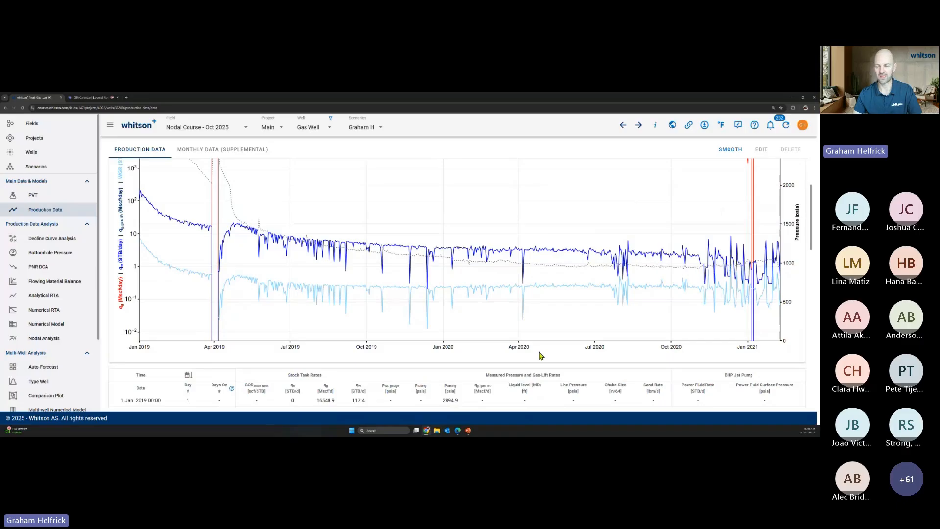
scroll(542, 352, up, 2)
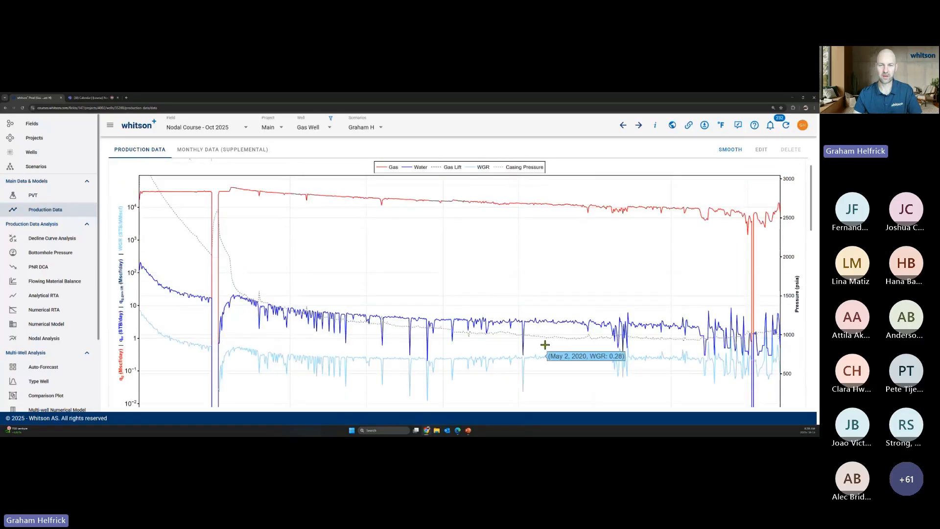
scroll(521, 311, up, 1)
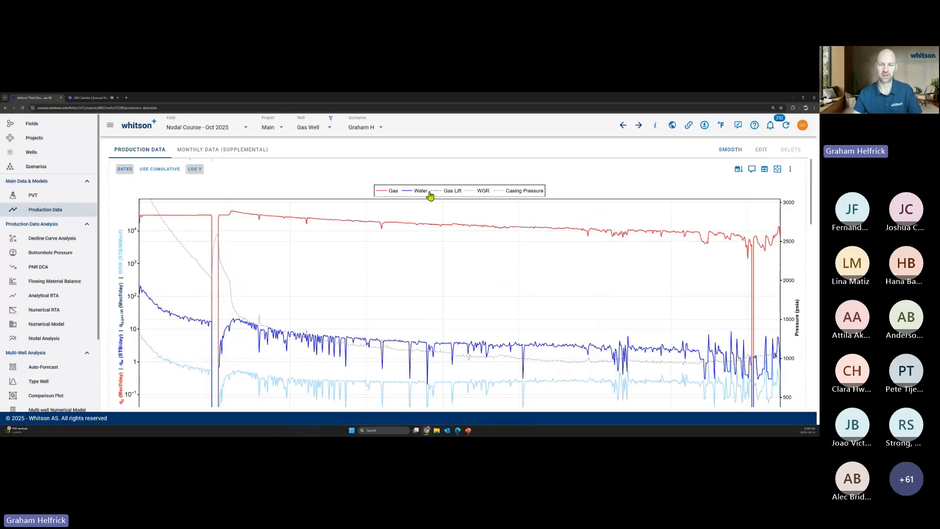
Step: Hide and restore the Gas, Water and Casing Pressure traces one at a time on the production plot
click(391, 195)
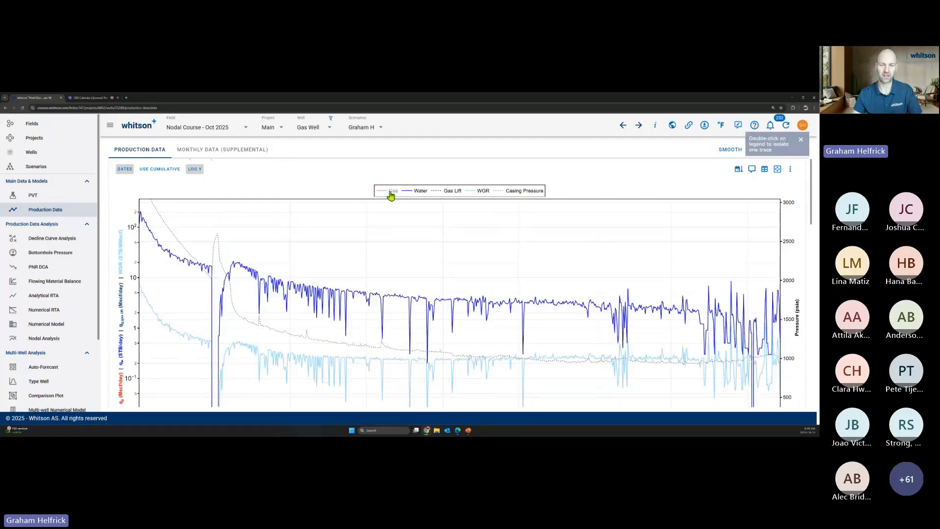
click(392, 195)
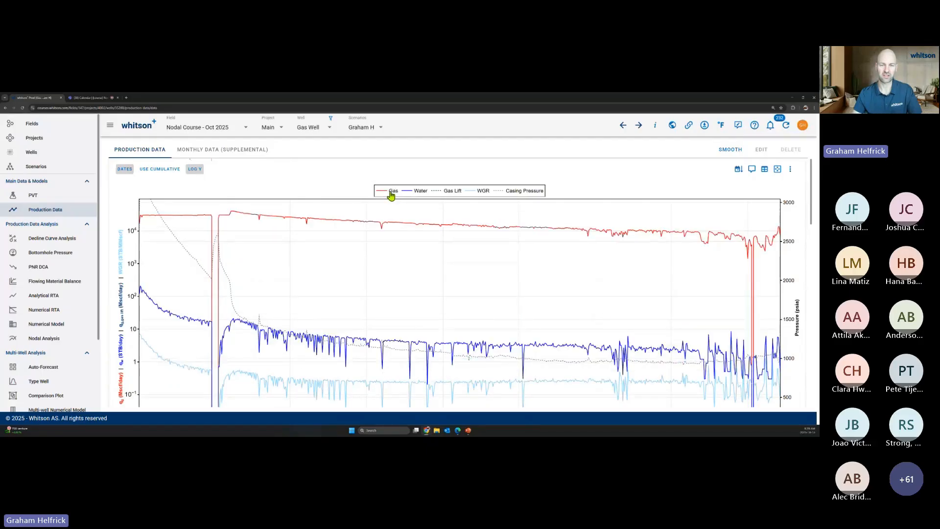
click(421, 191)
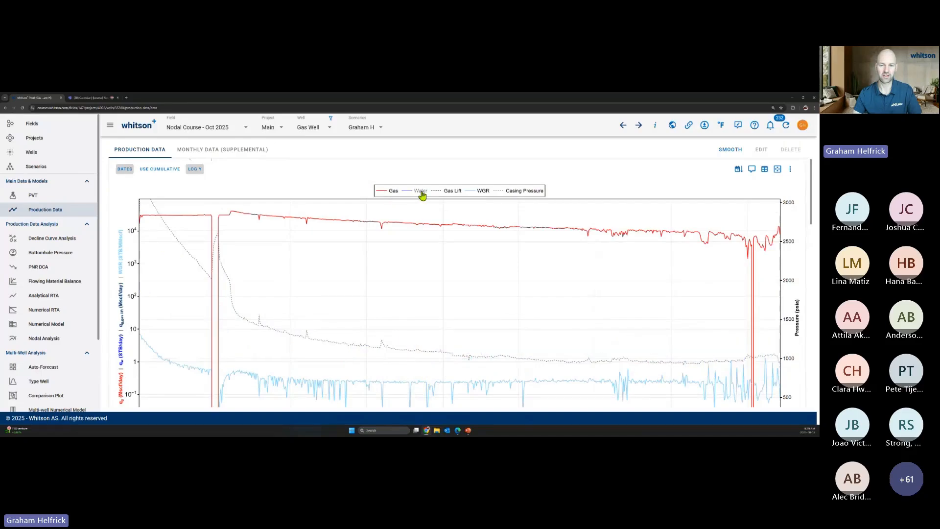
click(421, 191)
click(421, 191)
click(421, 191)
click(517, 193)
click(517, 193)
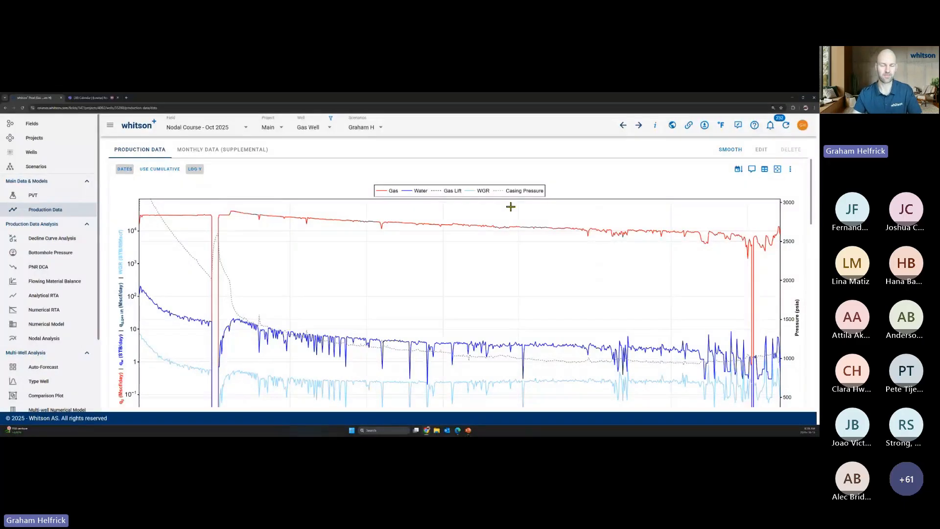
mouse_move(145, 215)
mouse_move(421, 228)
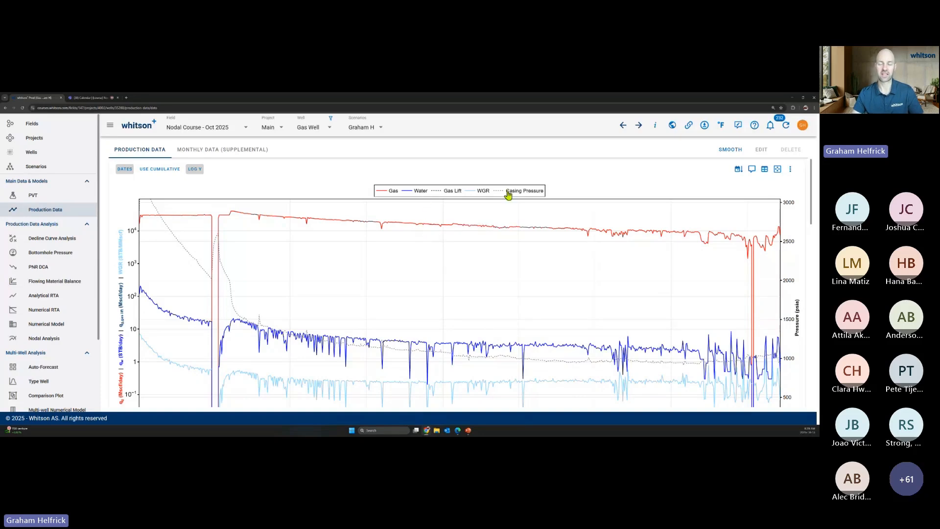
Step: Isolate the Gas and Casing Pressure traces in turn on the production plot, restoring all traces after each
double_click(391, 196)
double_click(391, 195)
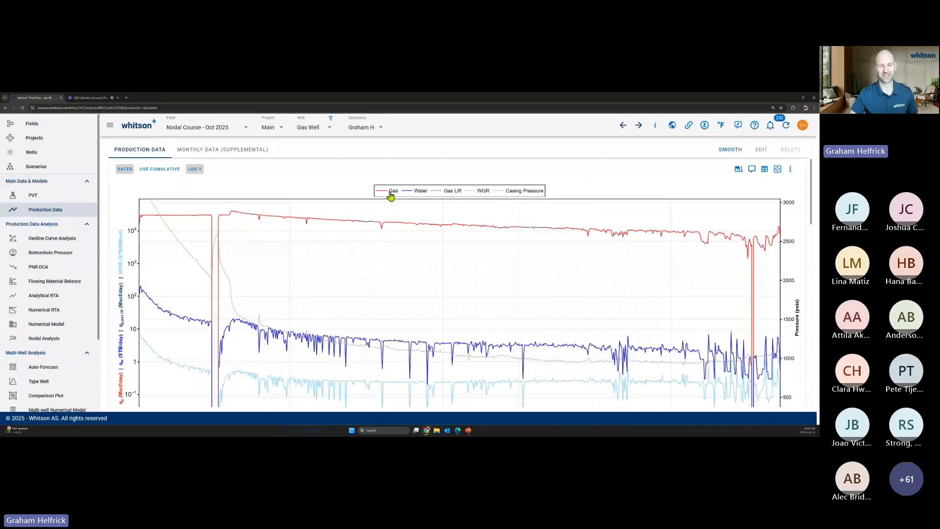
double_click(392, 195)
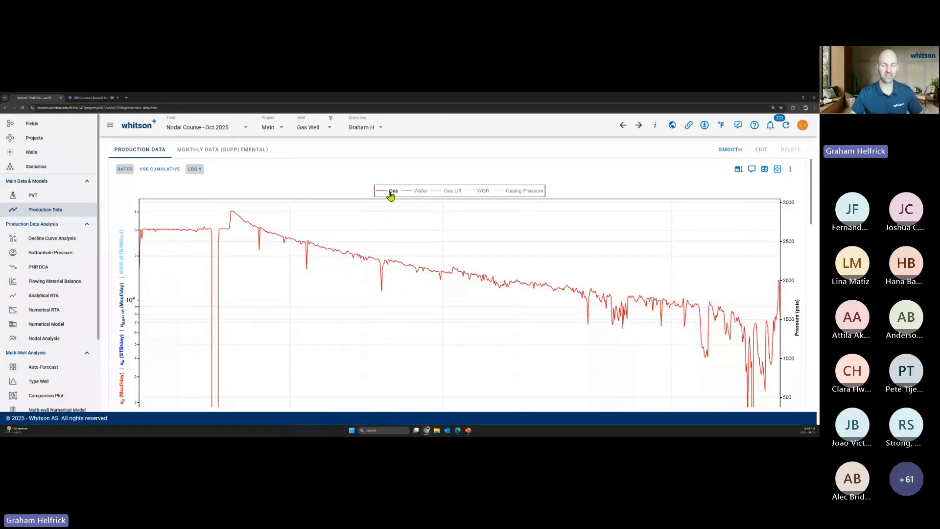
double_click(391, 194)
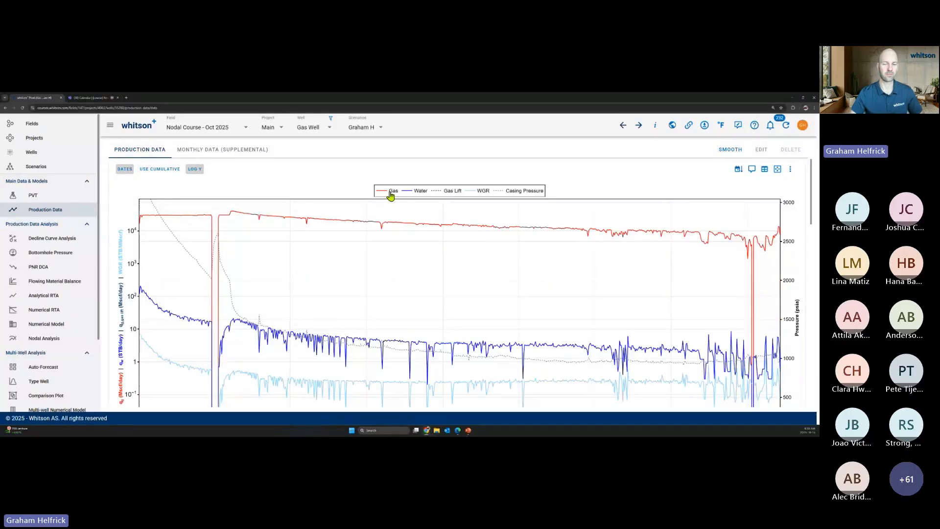
double_click(523, 195)
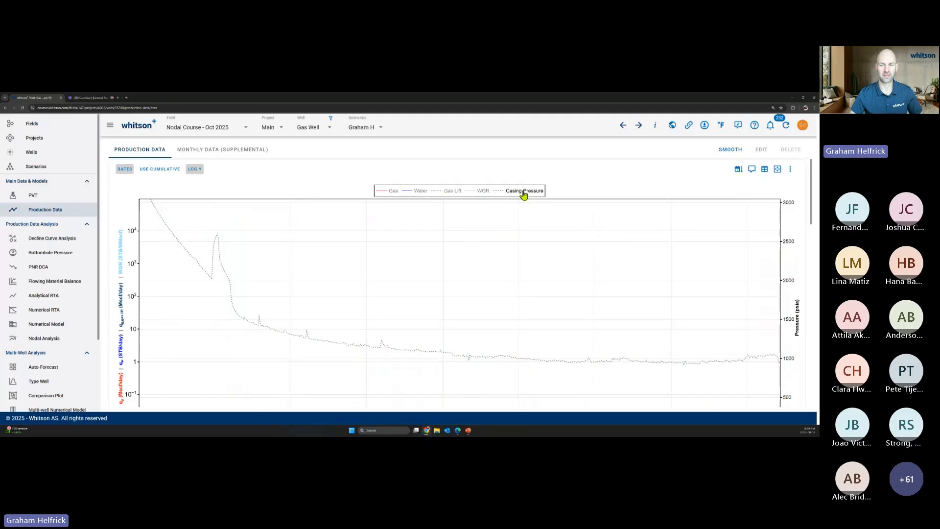
double_click(524, 194)
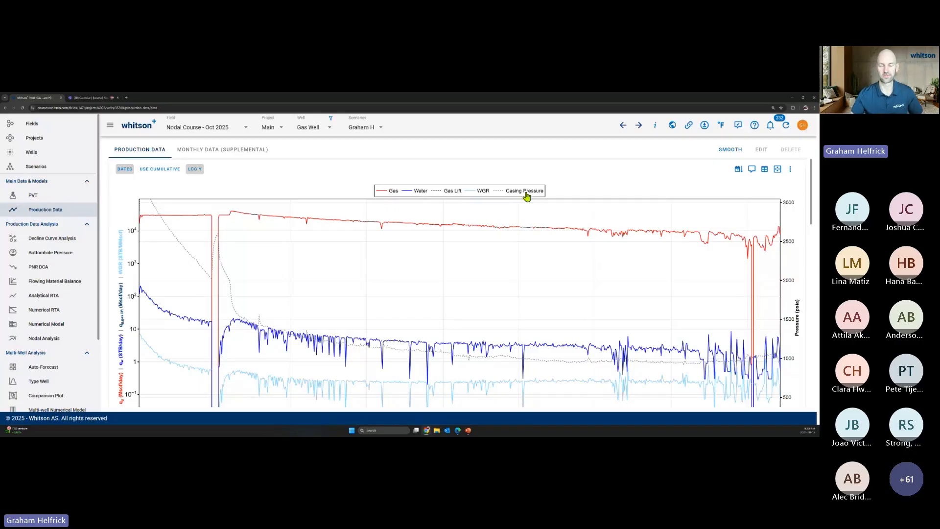
double_click(390, 195)
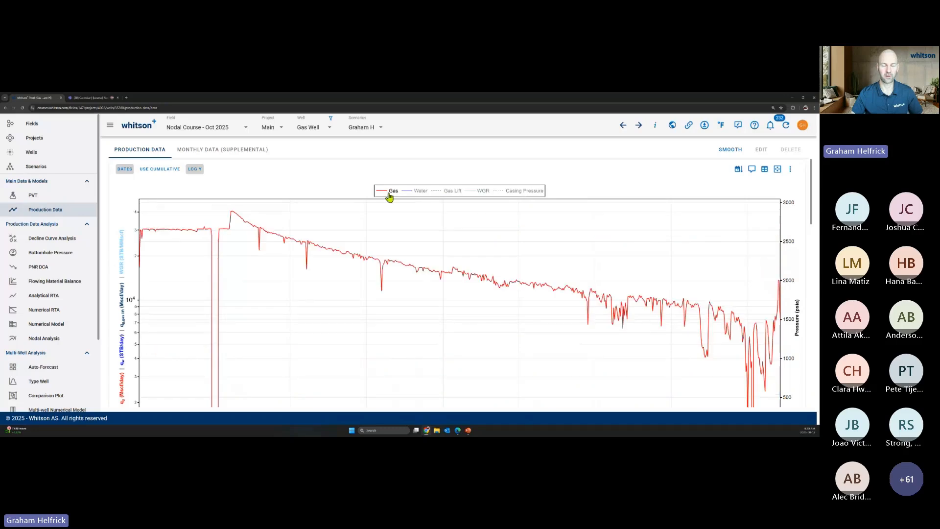
double_click(389, 194)
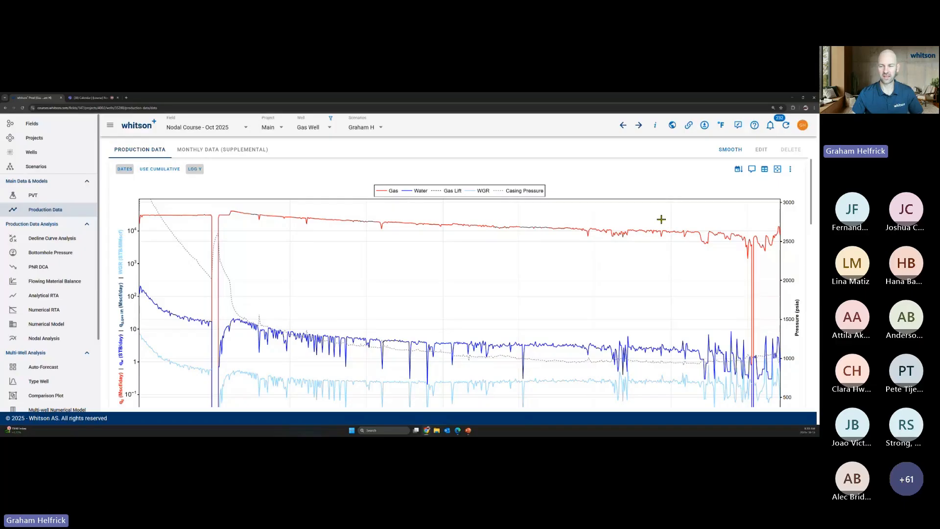
Step: Zoom repeatedly into smaller areas of the production plot around the gas rate, and return to its full extent
drag(661, 218, 342, 386)
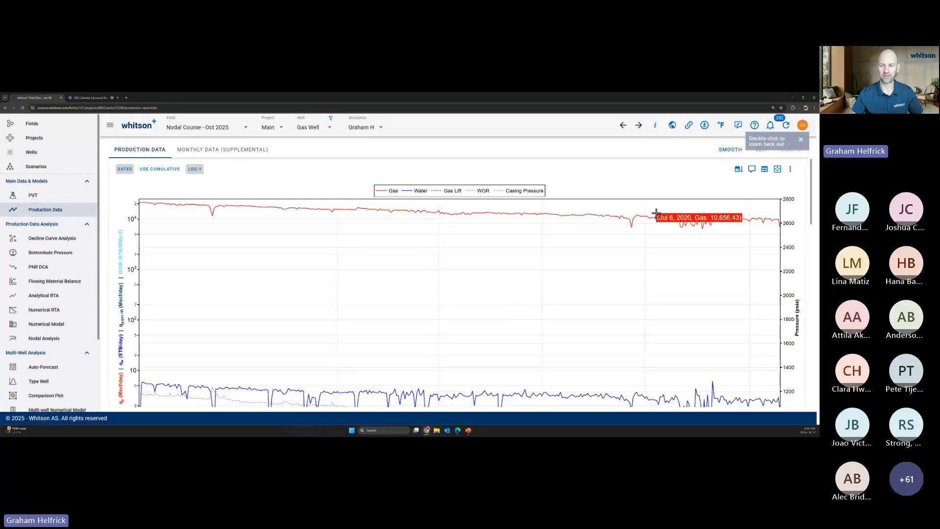
drag(672, 203, 333, 236)
drag(639, 241, 368, 338)
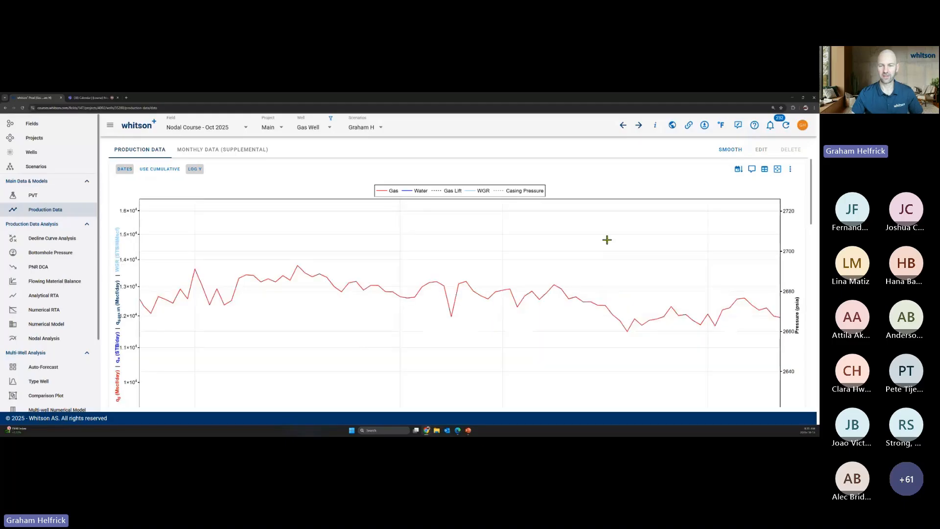
drag(649, 212, 492, 269)
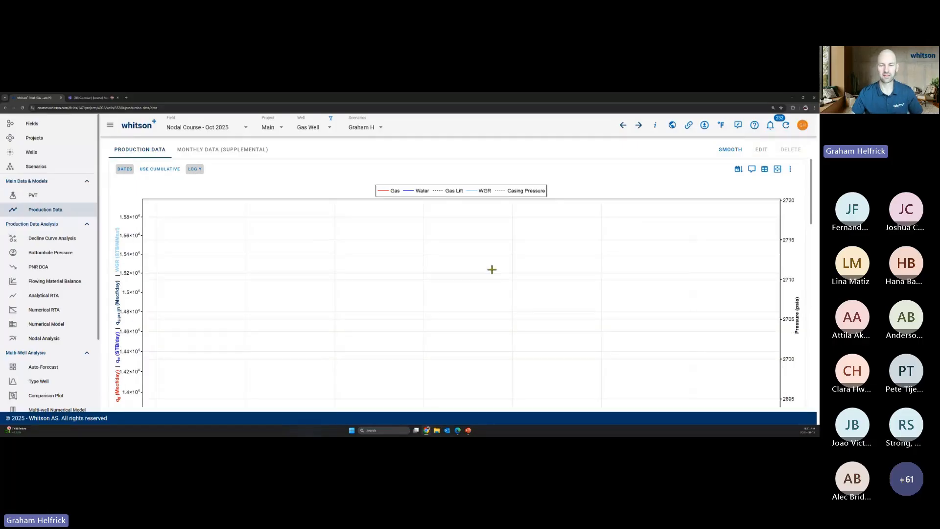
scroll(492, 270, down, 1)
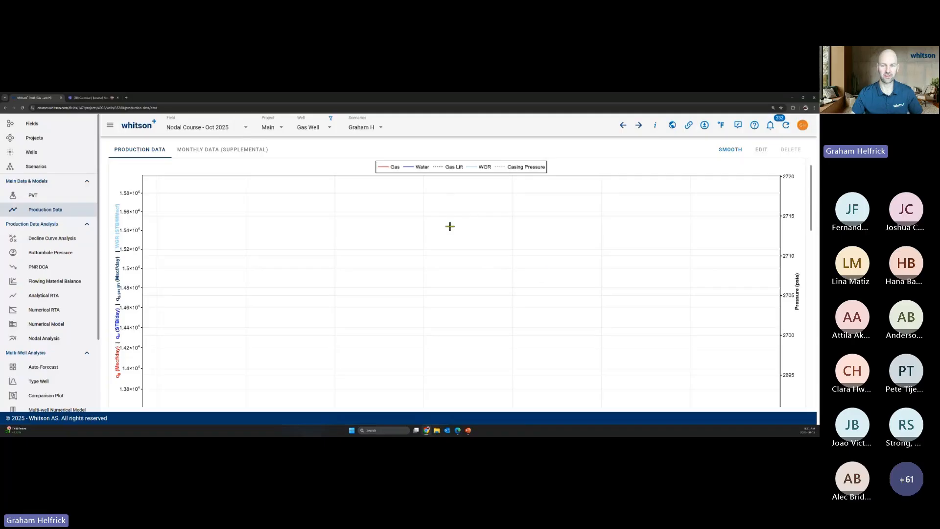
double_click(472, 223)
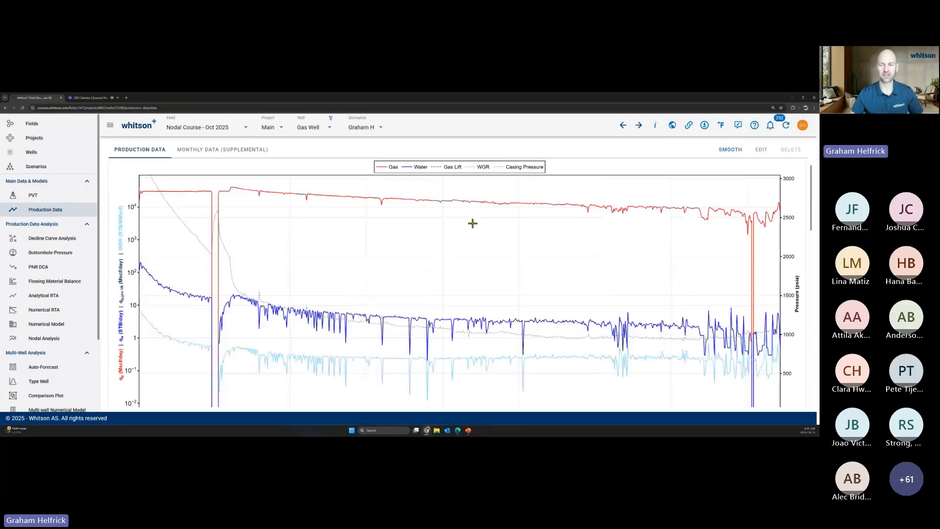
Step: Zoom in twice on the 2020 gas rate section of the plot and reset the axes to the full data range
drag(605, 193, 425, 256)
drag(636, 190, 374, 267)
mouse_move(604, 271)
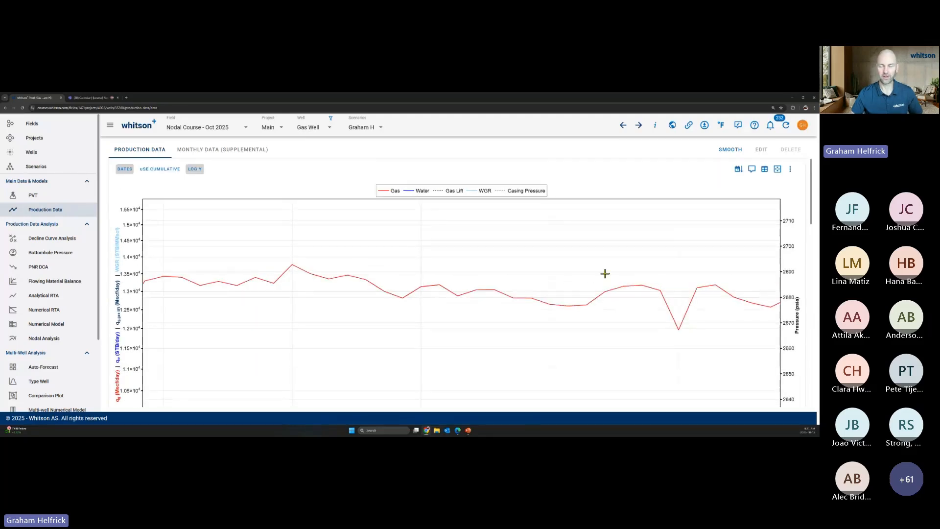
click(777, 170)
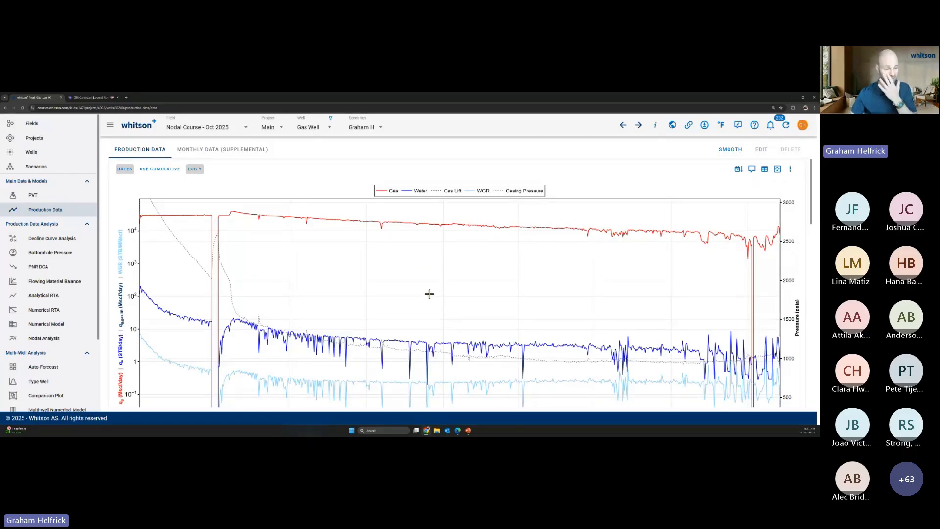
Step: Raise the rate axis's upper limit beyond 10^10 and extend the date axis past July 2023, and restore the full view
scroll(429, 294, down, 1)
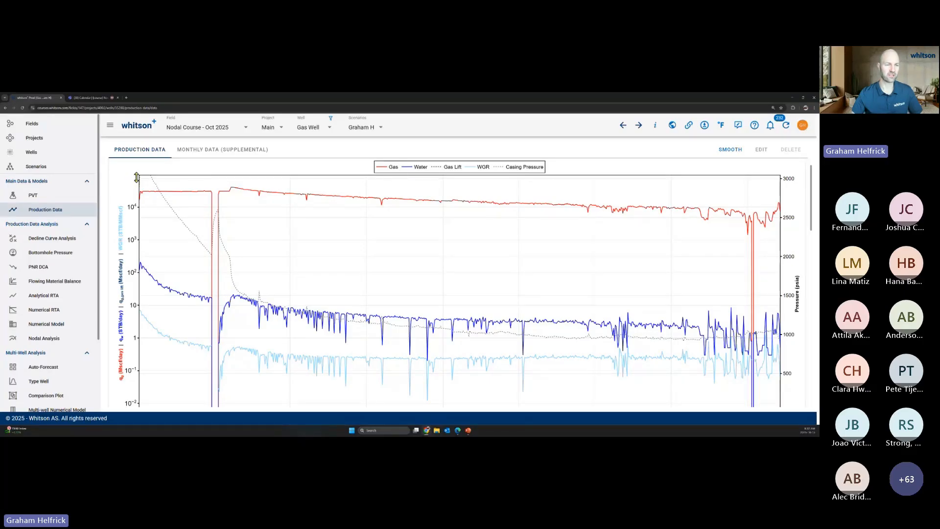
drag(137, 177, 137, 242)
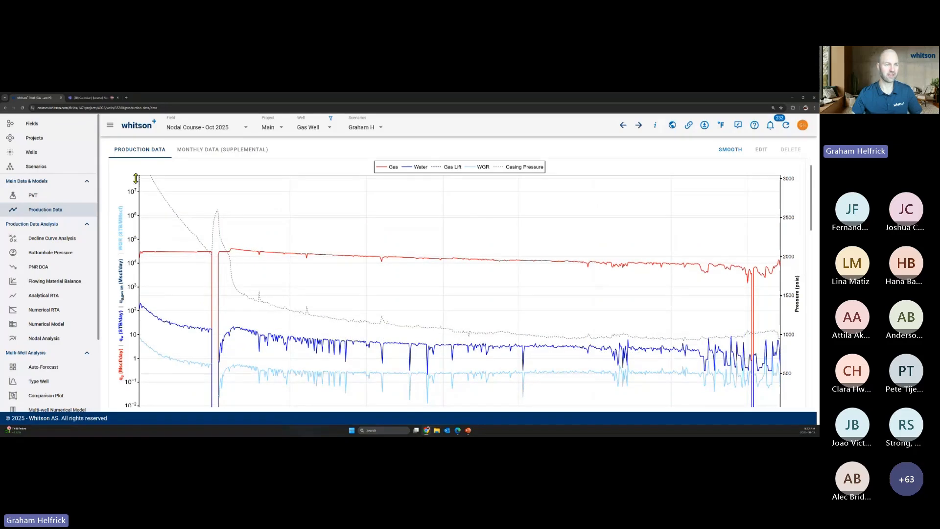
drag(136, 179, 138, 250)
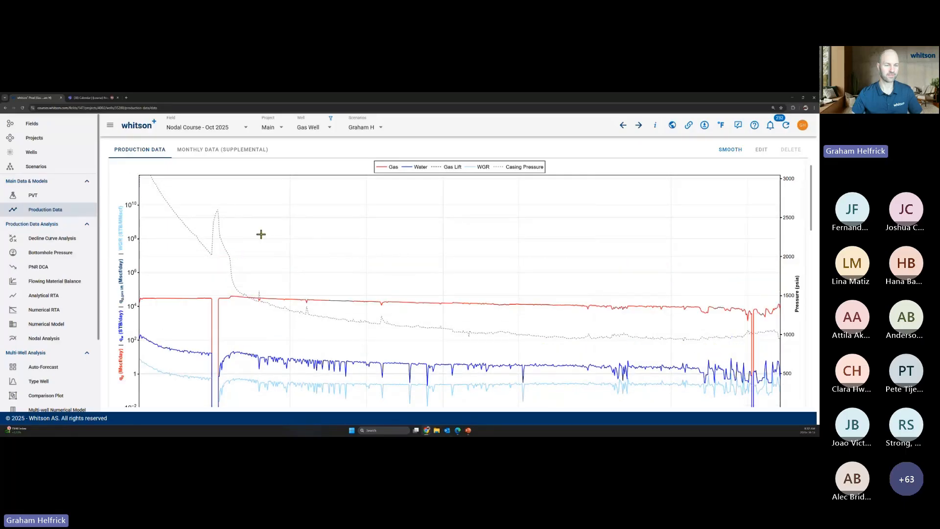
scroll(414, 254, down, 2)
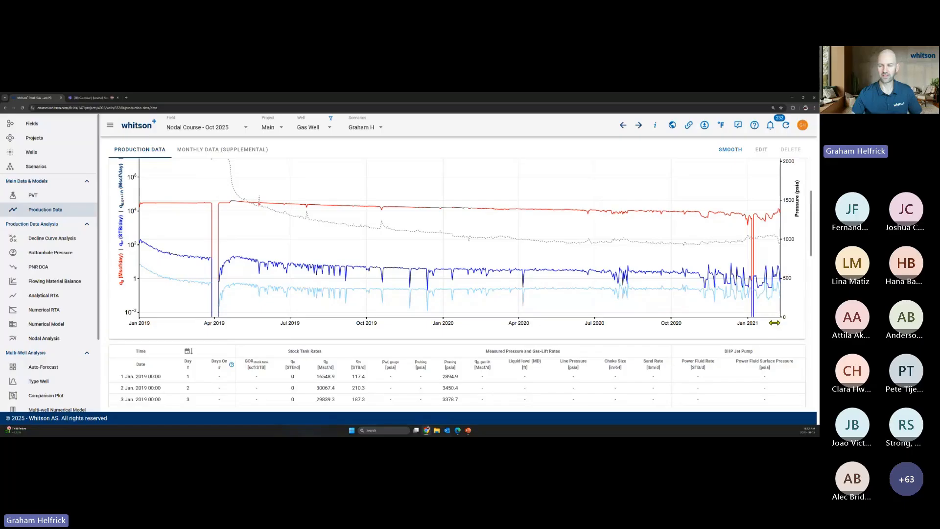
drag(774, 323, 645, 291)
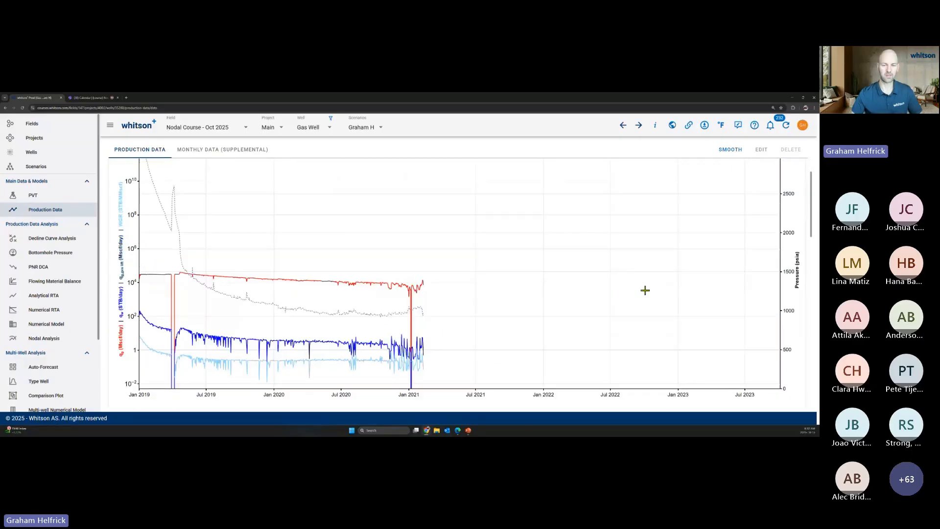
double_click(436, 210)
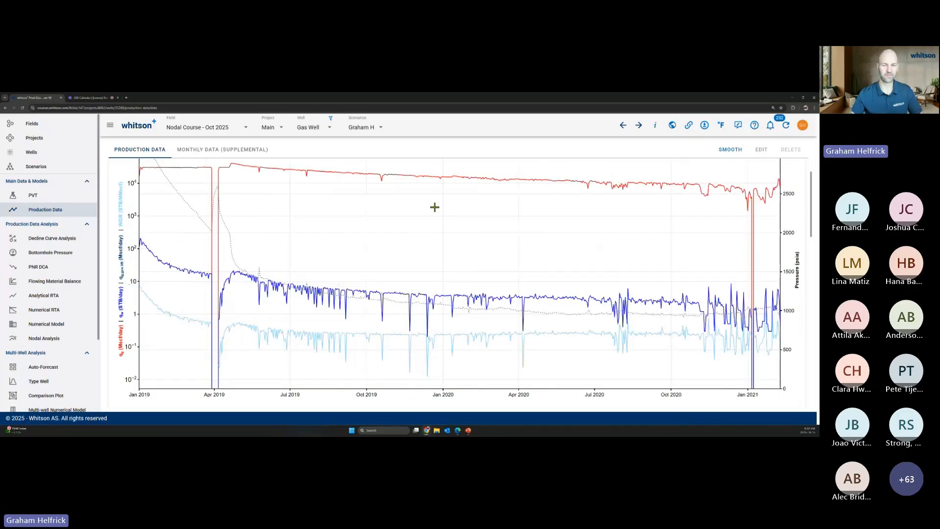
Step: Isolate the Gas trace, zoom in on its decline between late 2019 and late 2020, and raise the rate axis's upper limit
scroll(446, 227, up, 1)
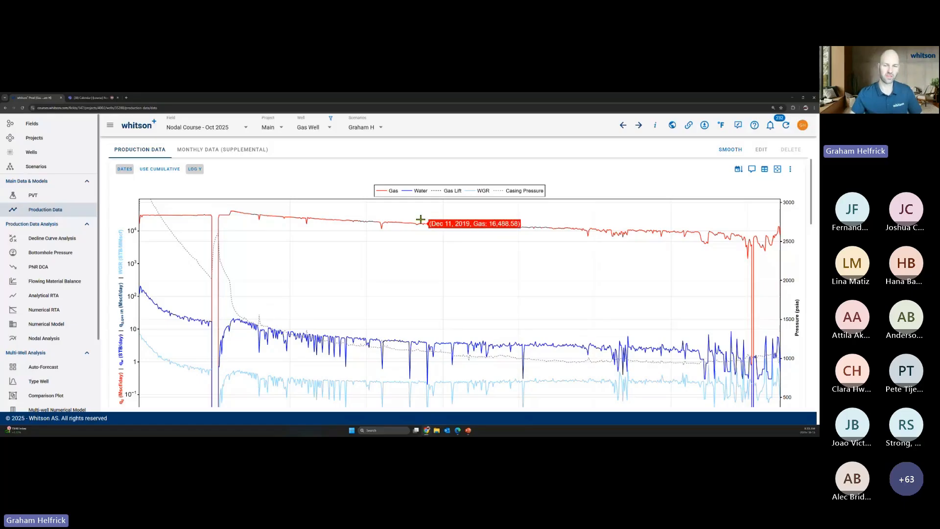
double_click(386, 195)
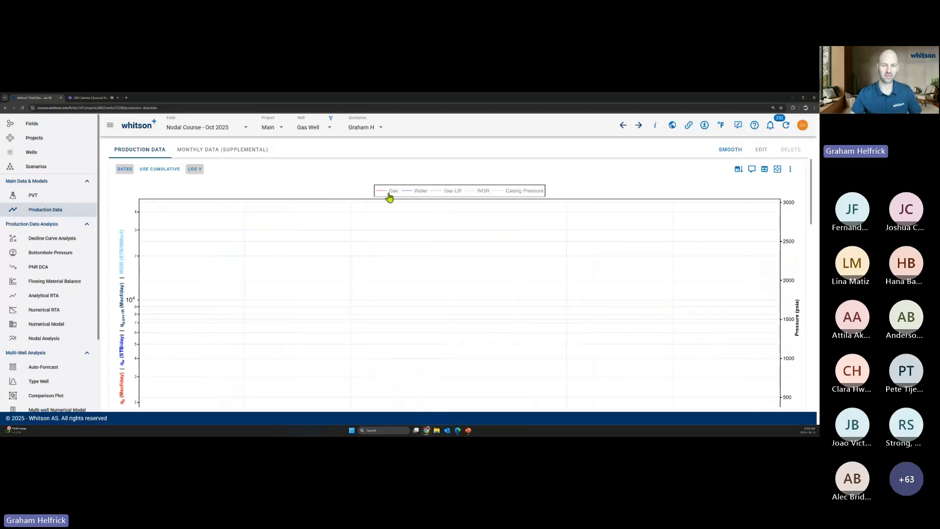
drag(394, 205, 699, 339)
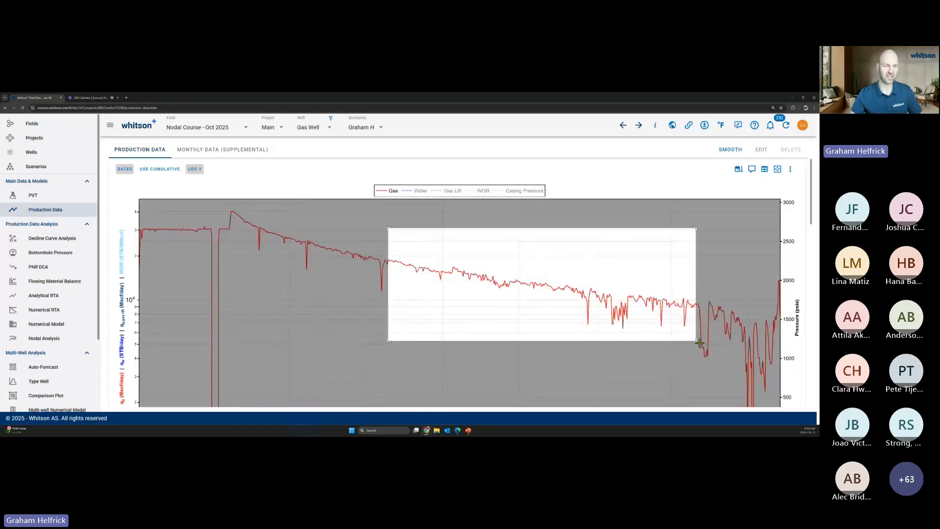
drag(132, 212, 131, 223)
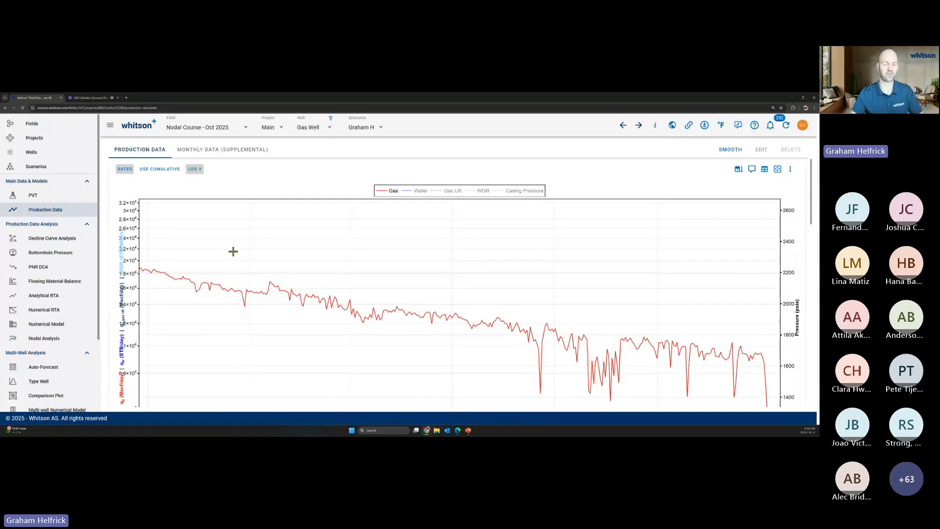
Step: Reset the production plot and review the Gas Well's bottomhole pressure well data: deviation survey, trajectory plot and wellbore configuration
double_click(317, 252)
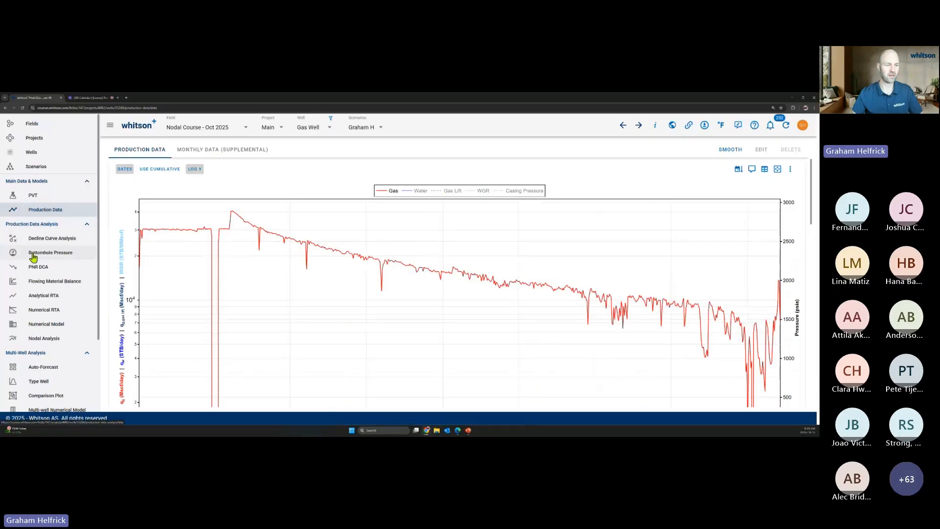
click(52, 259)
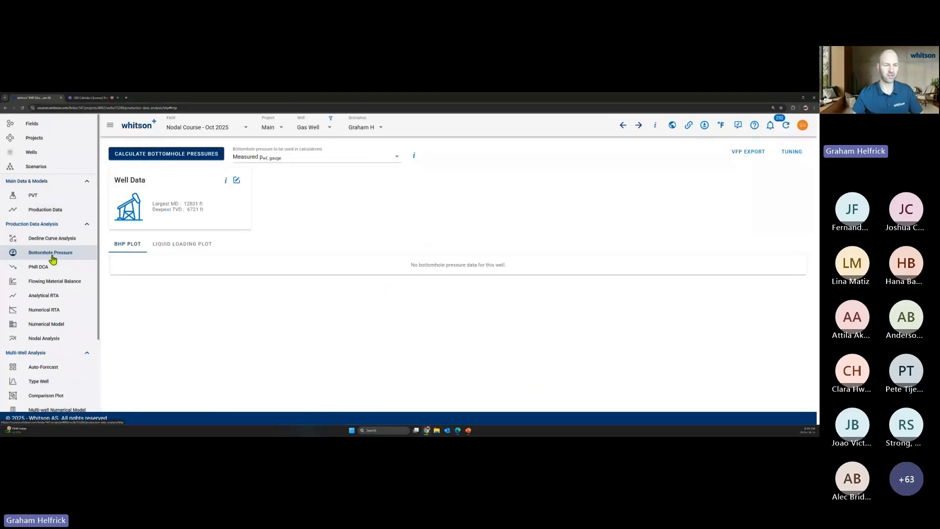
click(237, 182)
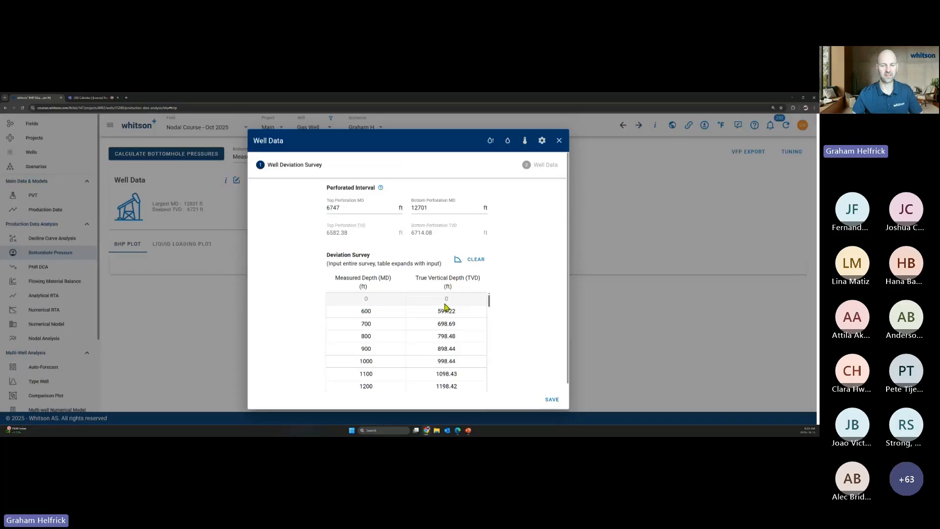
scroll(447, 358, down, 5)
scroll(447, 357, up, 5)
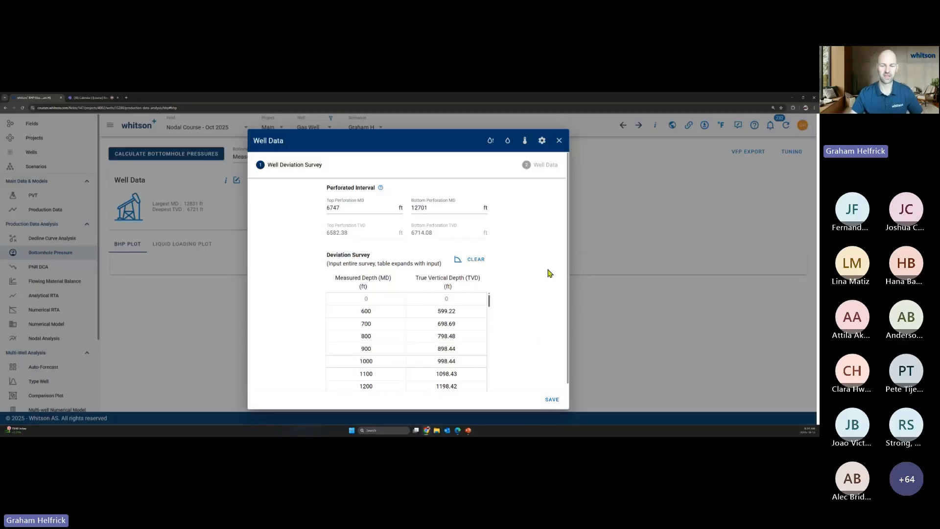
click(458, 262)
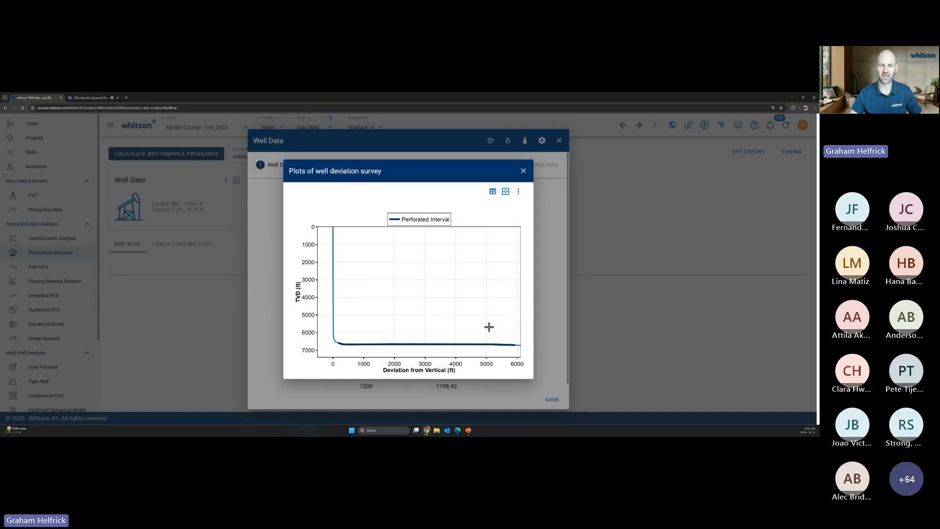
key(Escape)
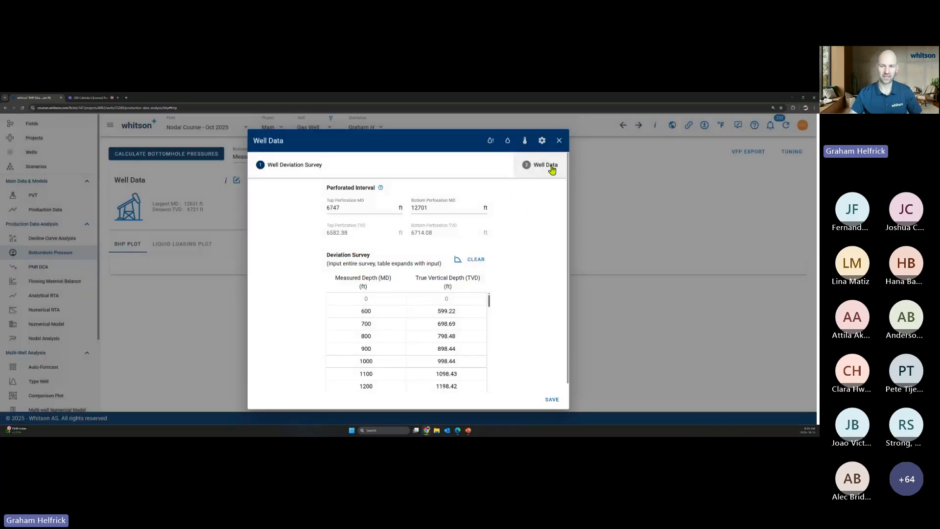
click(533, 169)
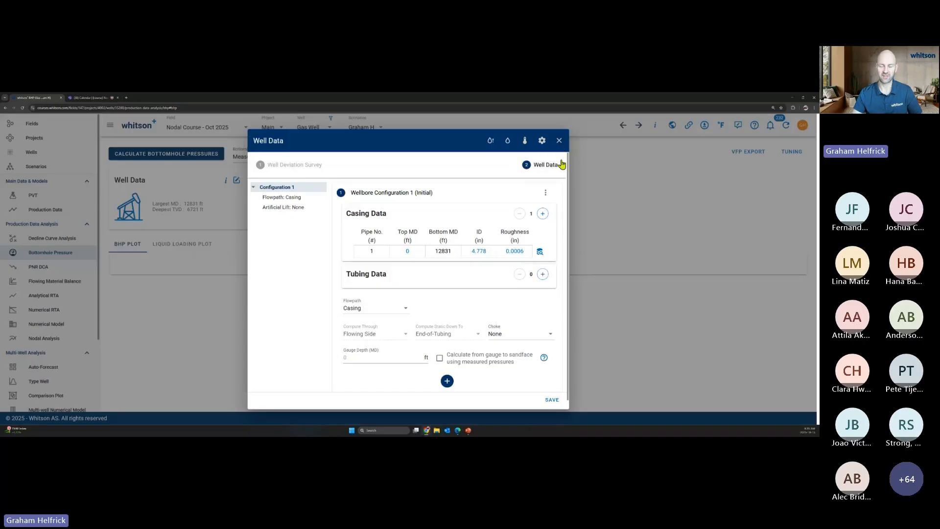
click(560, 141)
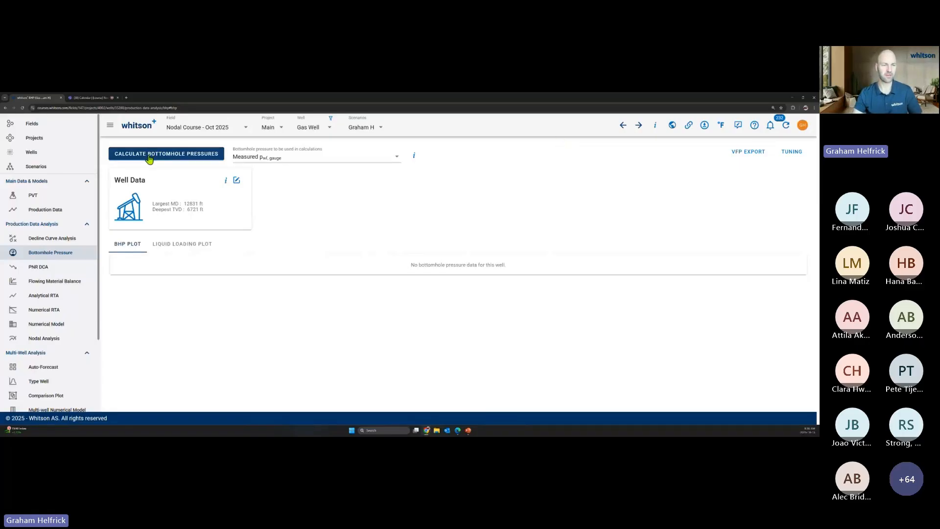
Step: Calculate the bottomhole pressures, reload the page and recheck the casing and tubing setup of the initial wellbore configuration
click(192, 159)
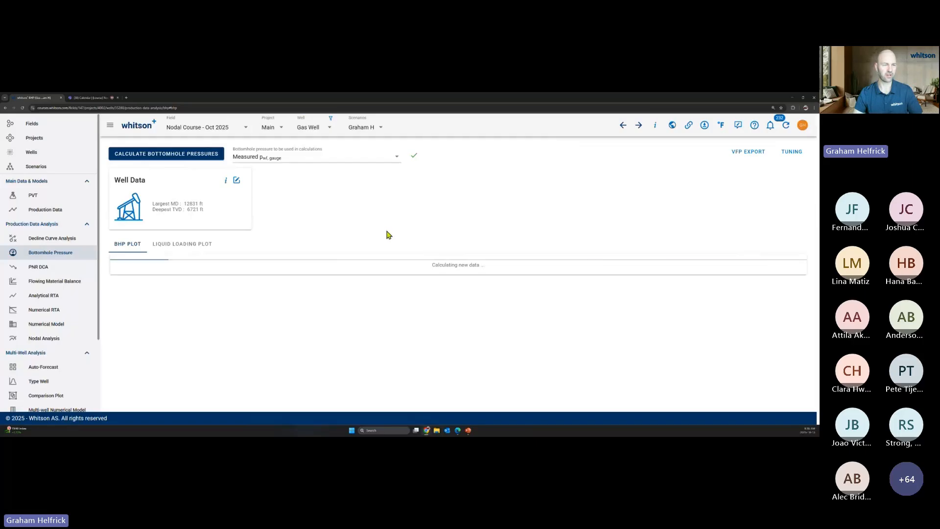
click(22, 108)
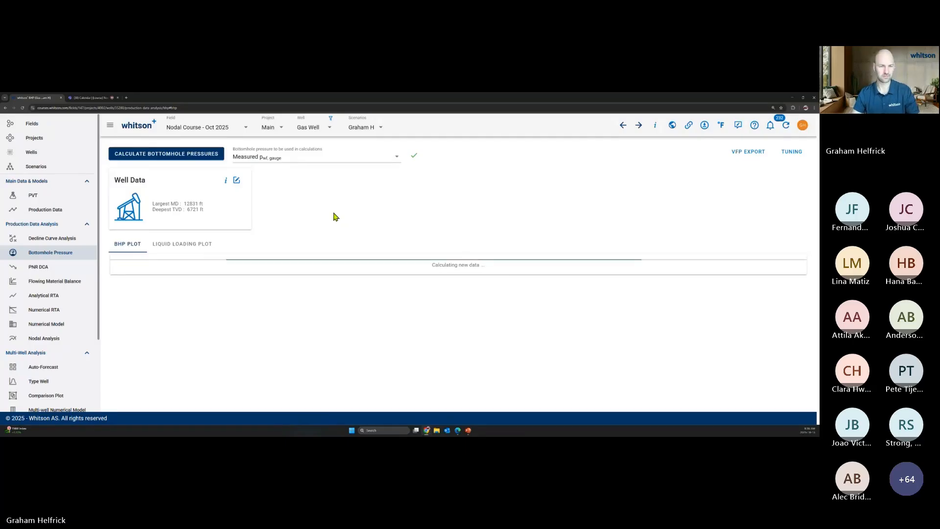
click(237, 181)
click(543, 164)
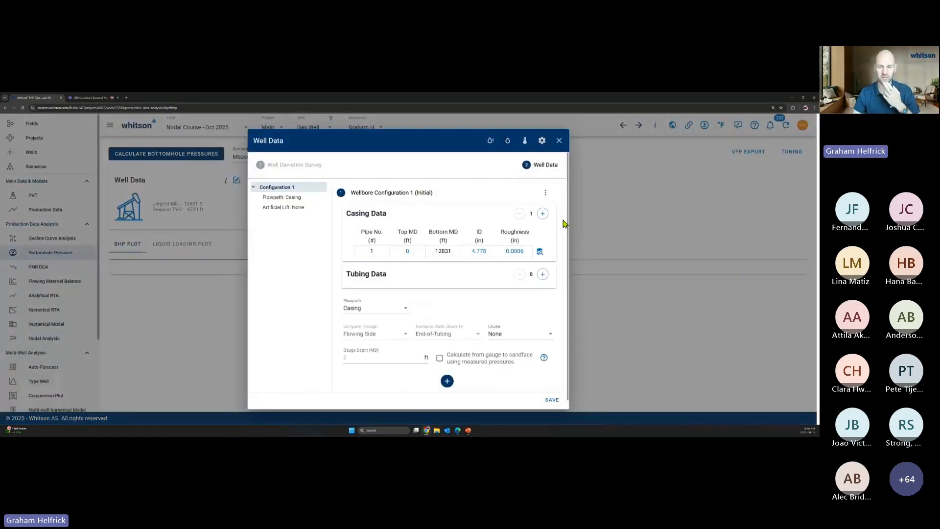
key(Escape)
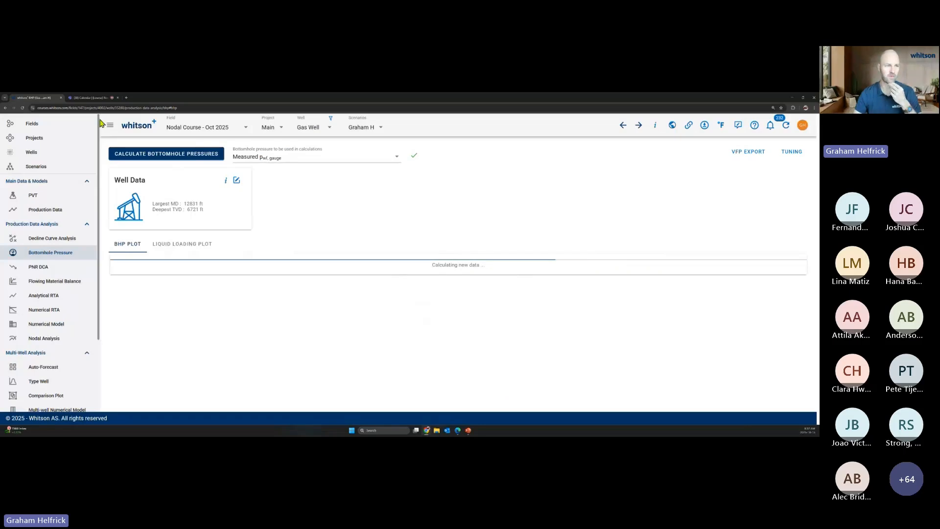
Step: Switch to the Teams meeting to read the participants' latest chat messages, and return to whitson+
click(94, 98)
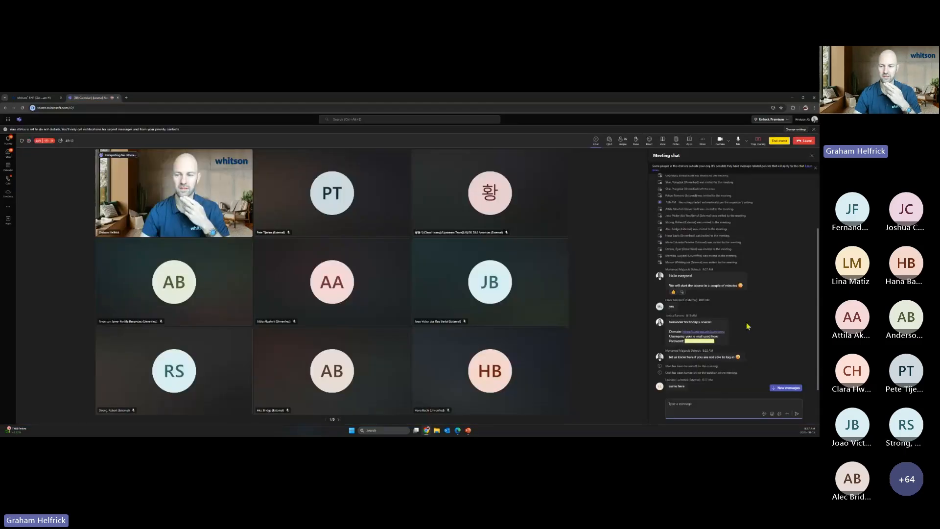
scroll(748, 326, down, 1)
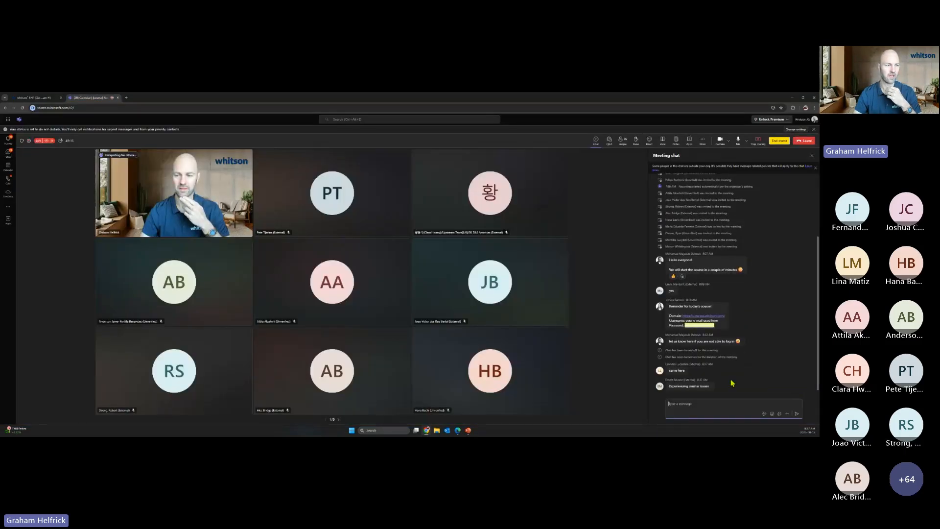
click(34, 97)
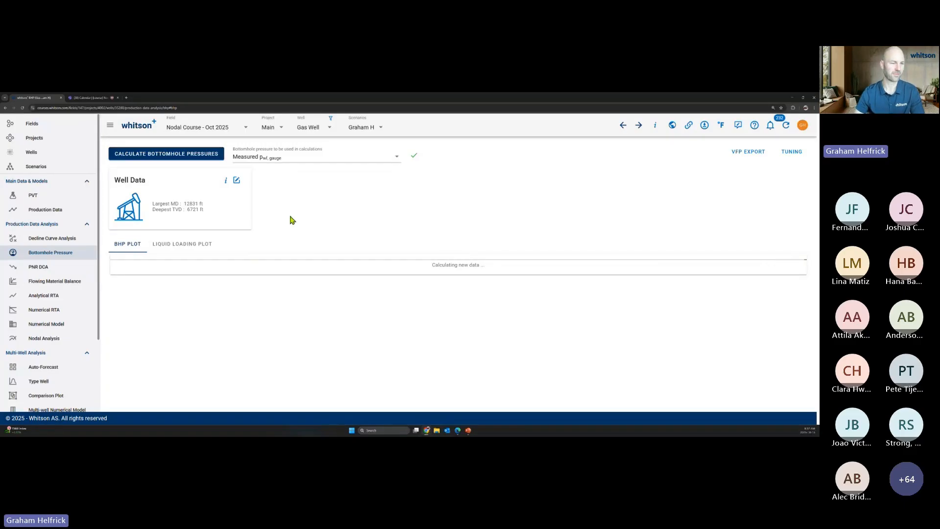
click(90, 97)
scroll(741, 353, down, 1)
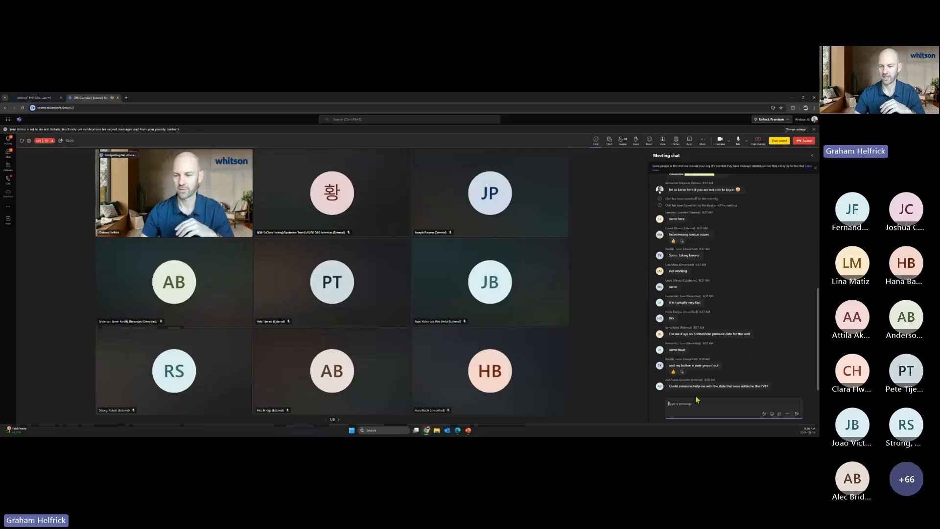
click(48, 99)
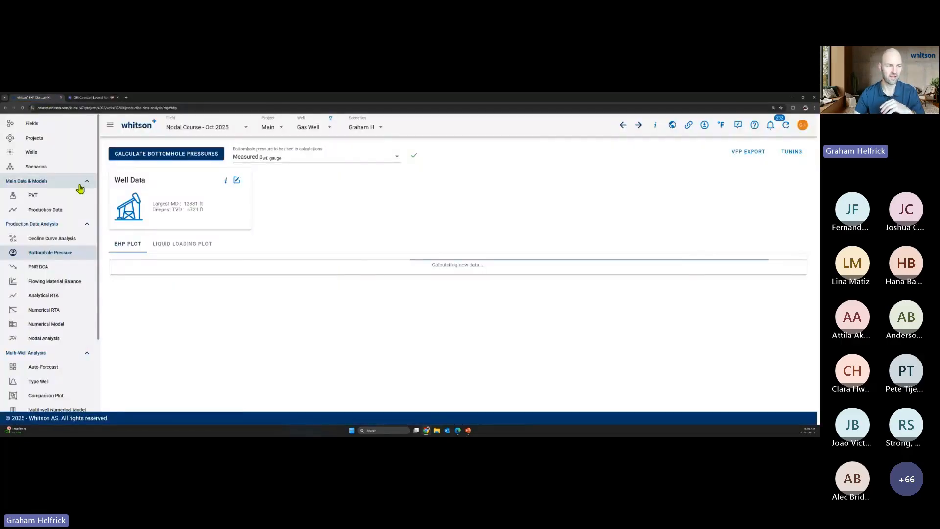
Step: Reopen the Gas Well from the Main project's well list and switch to the personal scenario
click(32, 153)
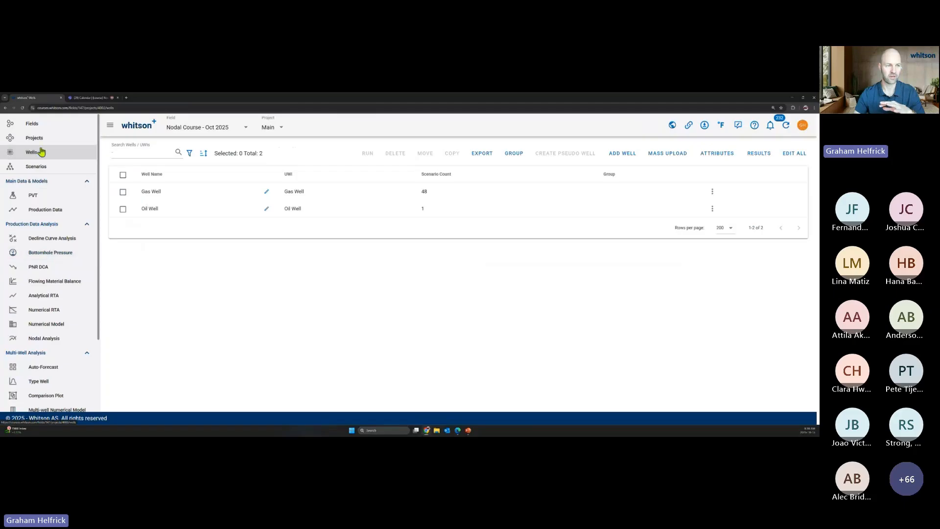
click(38, 138)
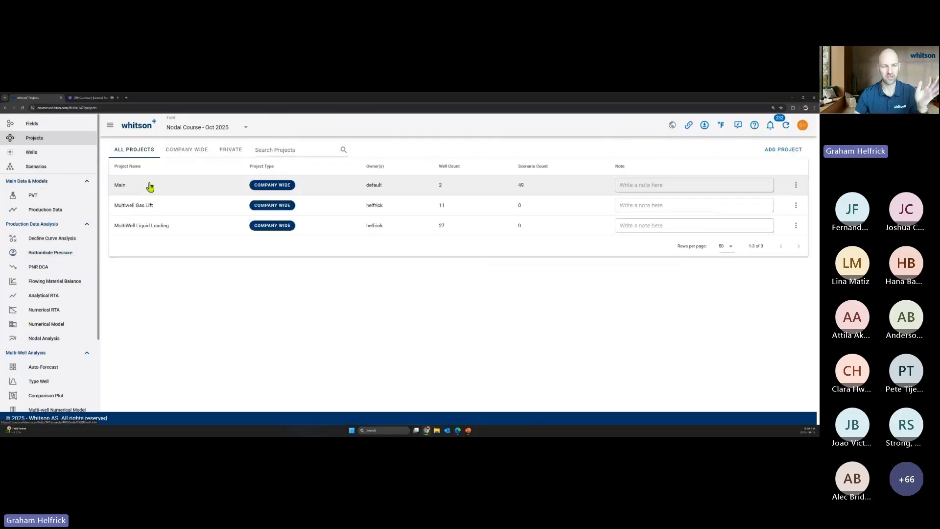
click(189, 192)
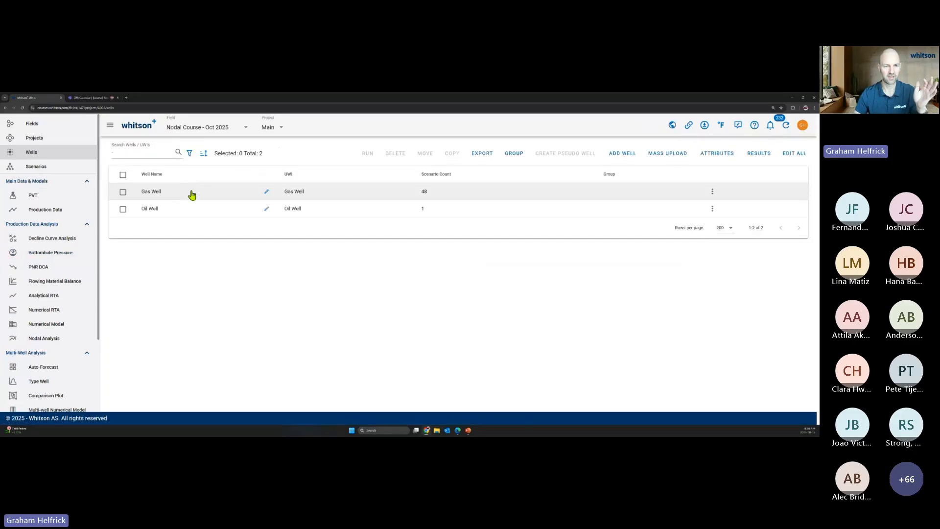
click(191, 194)
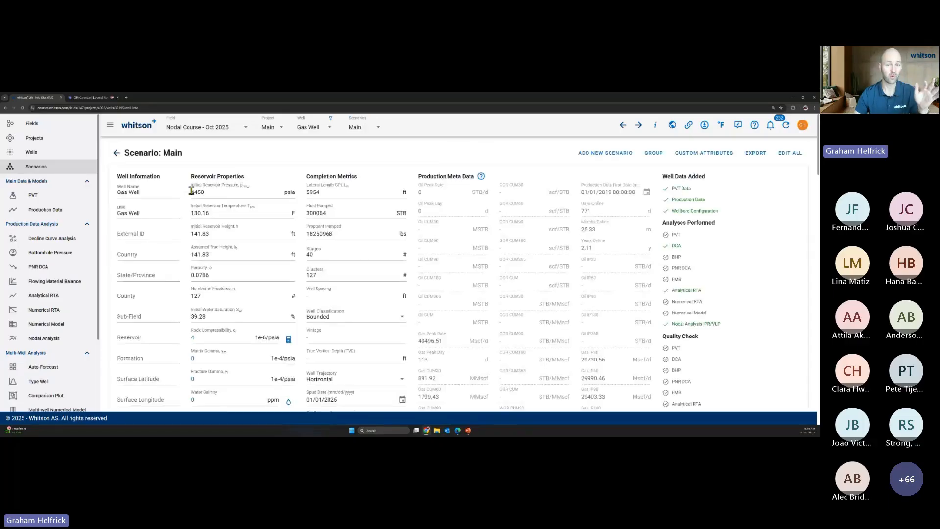
click(363, 127)
click(361, 154)
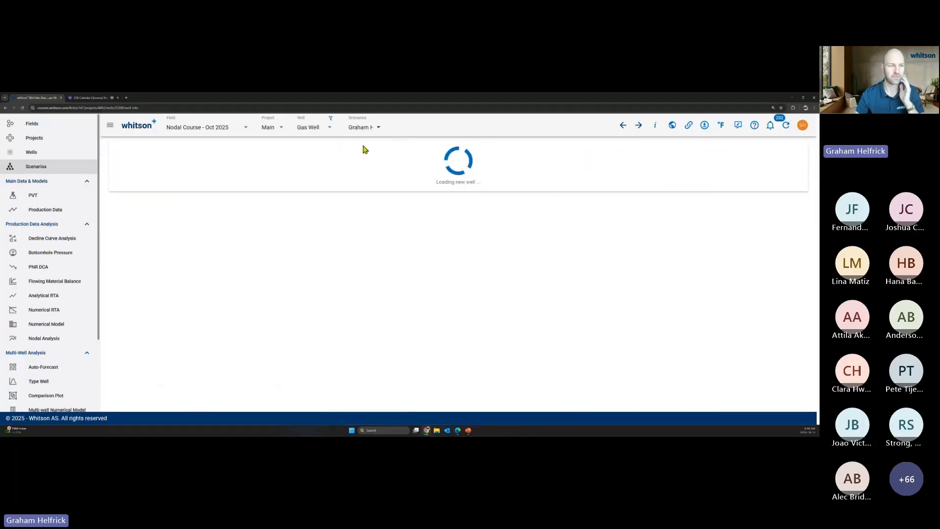
Step: Switch the scenario's PVT fluid composition method to GOR and back to Dry/Wet Gas, and close the dialog without saving
click(77, 197)
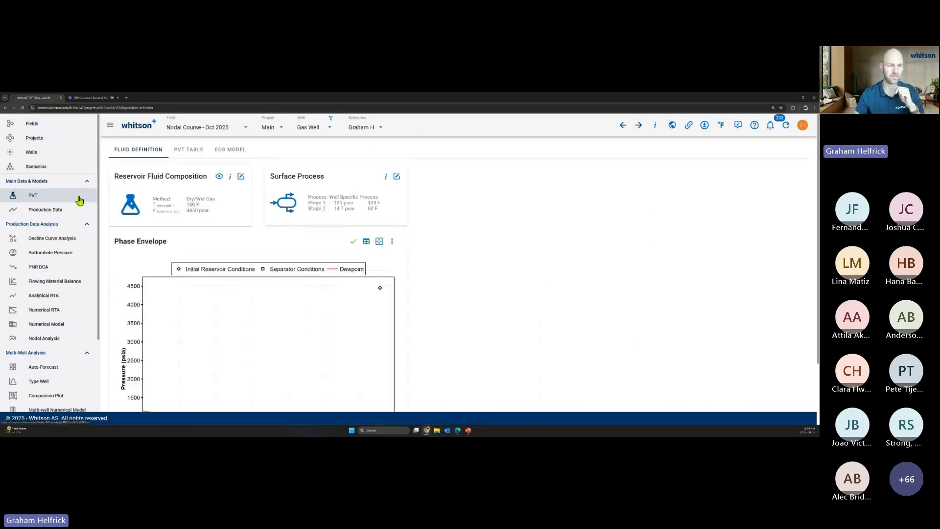
click(242, 178)
click(356, 248)
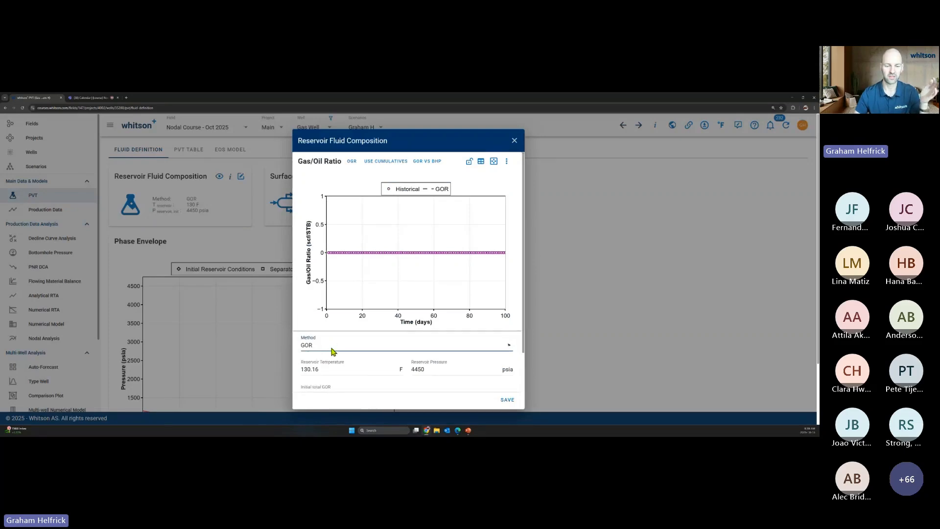
click(332, 348)
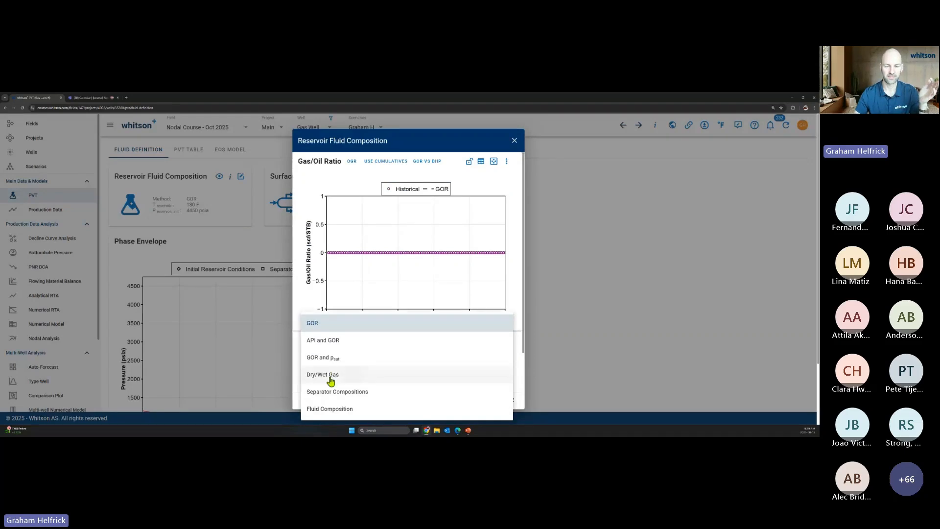
click(331, 376)
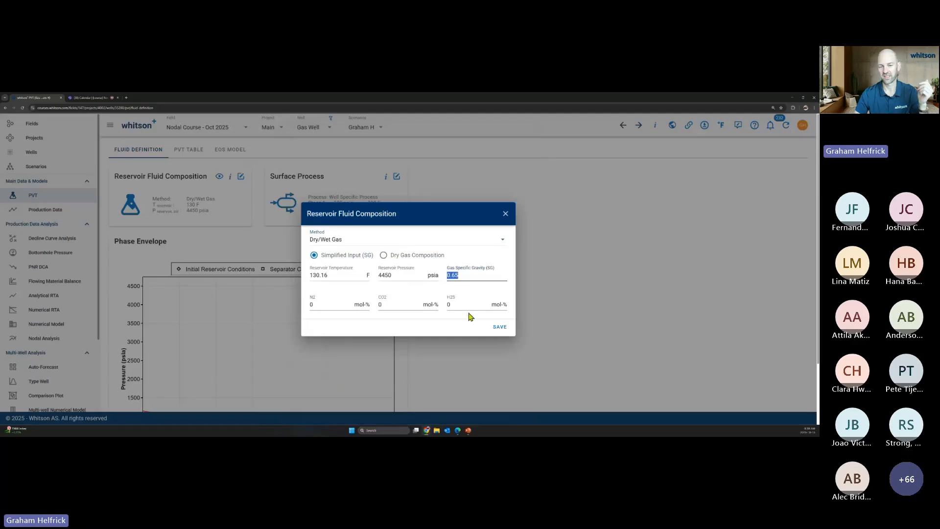
click(526, 226)
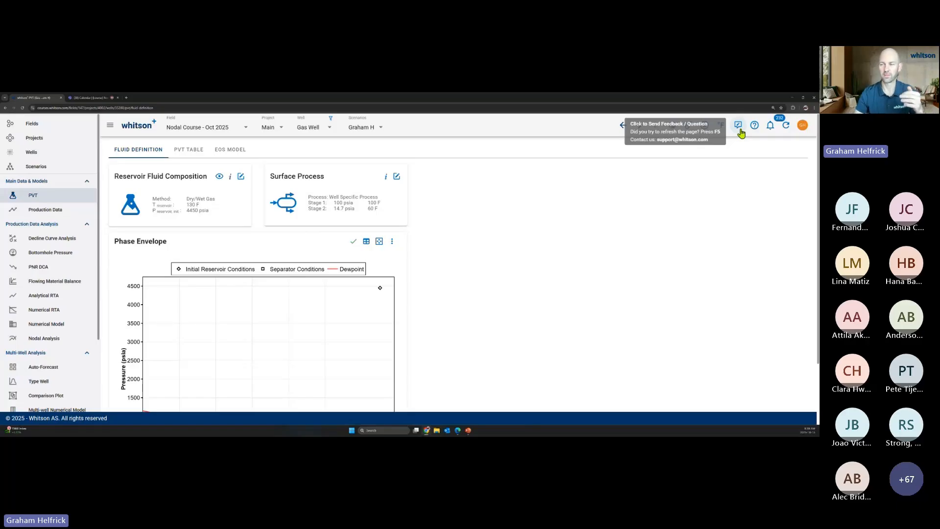
Step: Draft a feedback question titled "Call me now, Nodal GL help" and close the form without submitting it
click(739, 126)
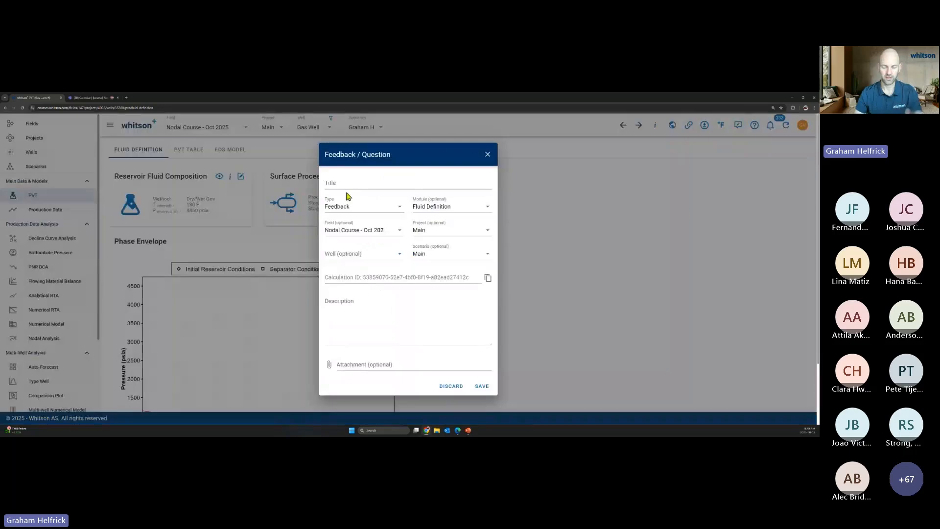
click(366, 184)
text(Call me now, No)
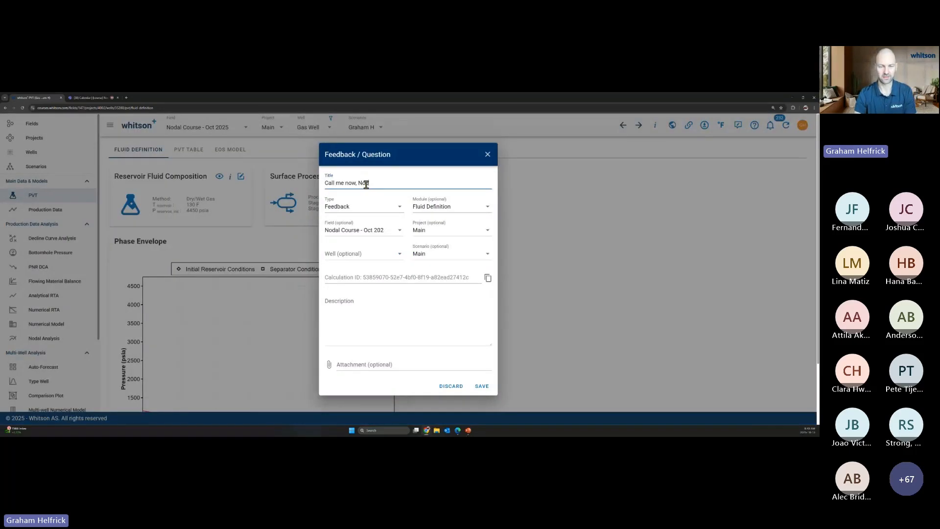
text(dal GL help)
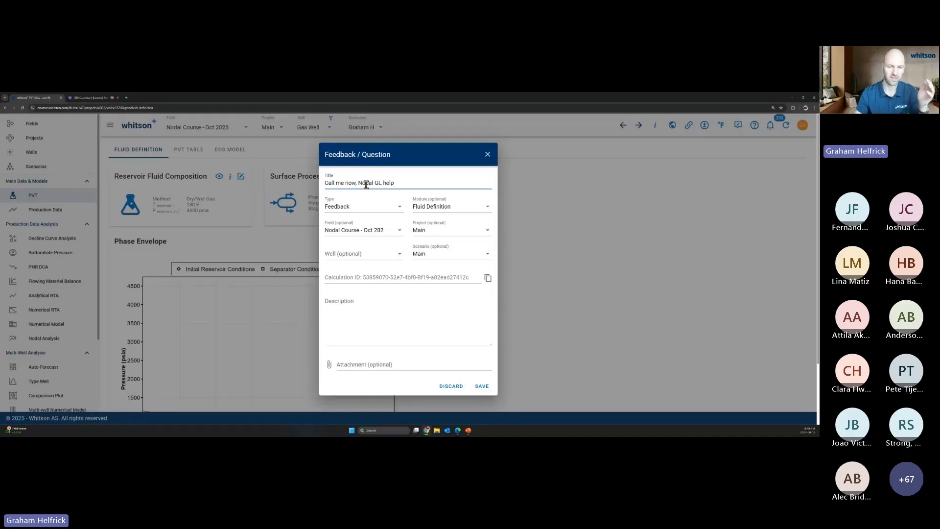
click(365, 309)
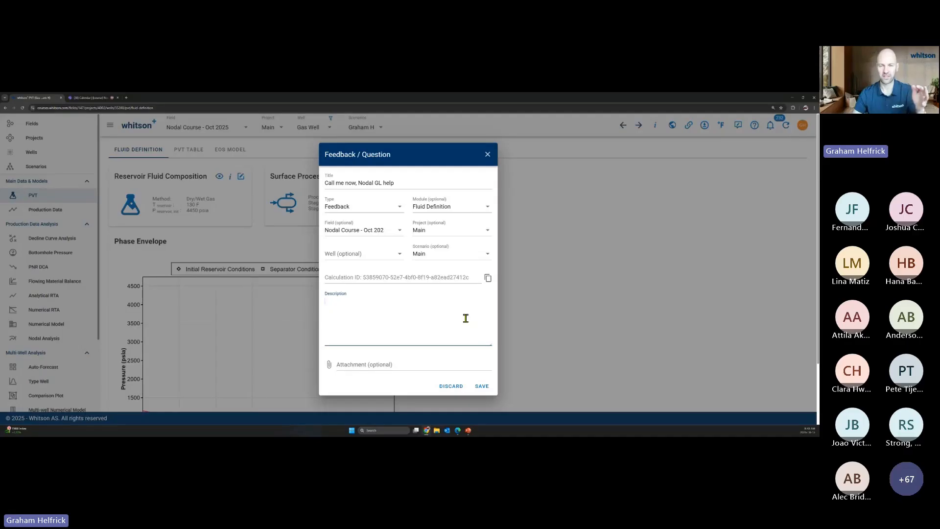
click(488, 156)
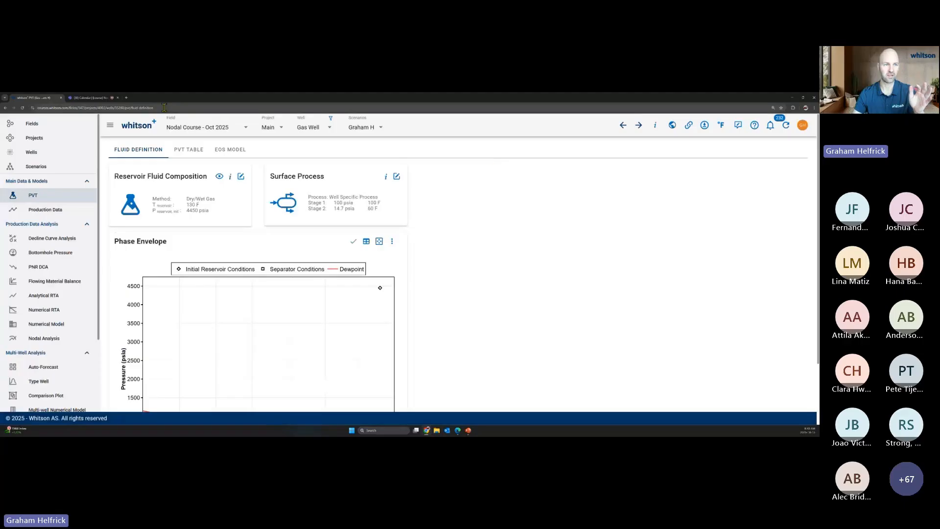
click(49, 109)
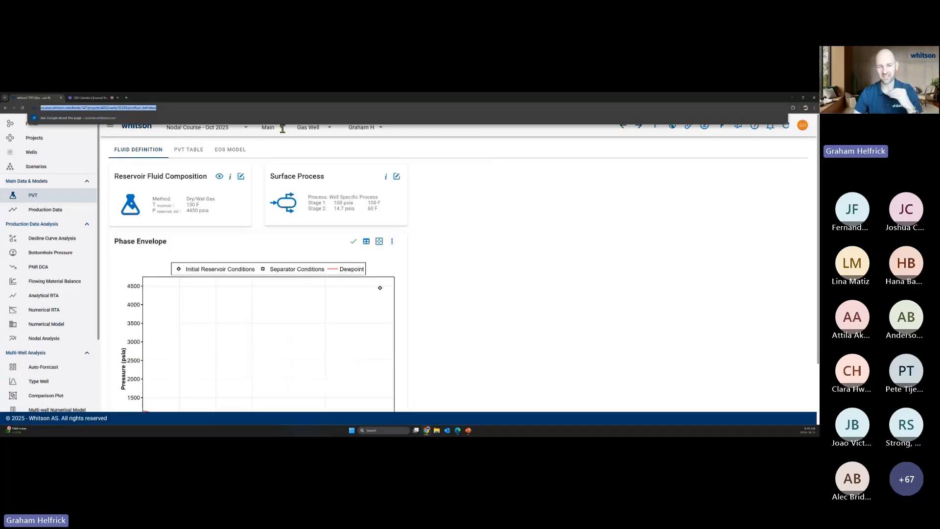
click(474, 283)
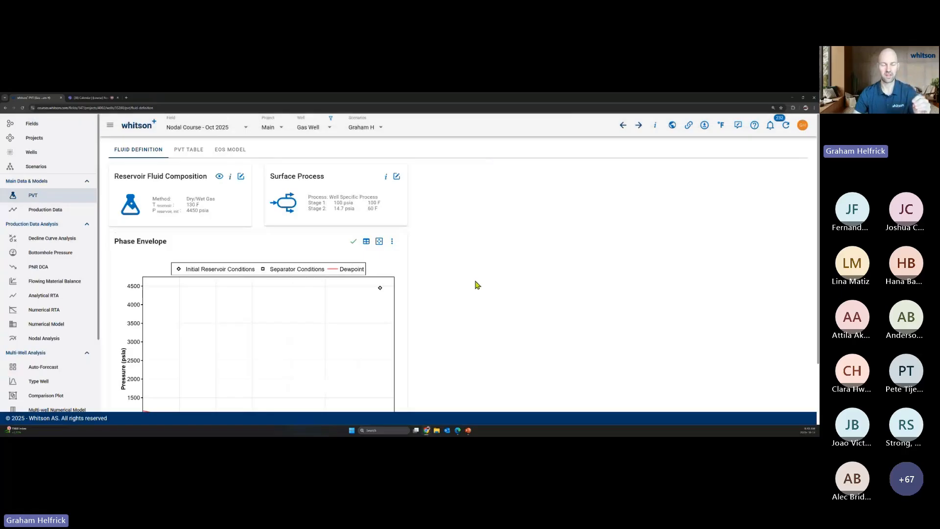
scroll(402, 337, down, 1)
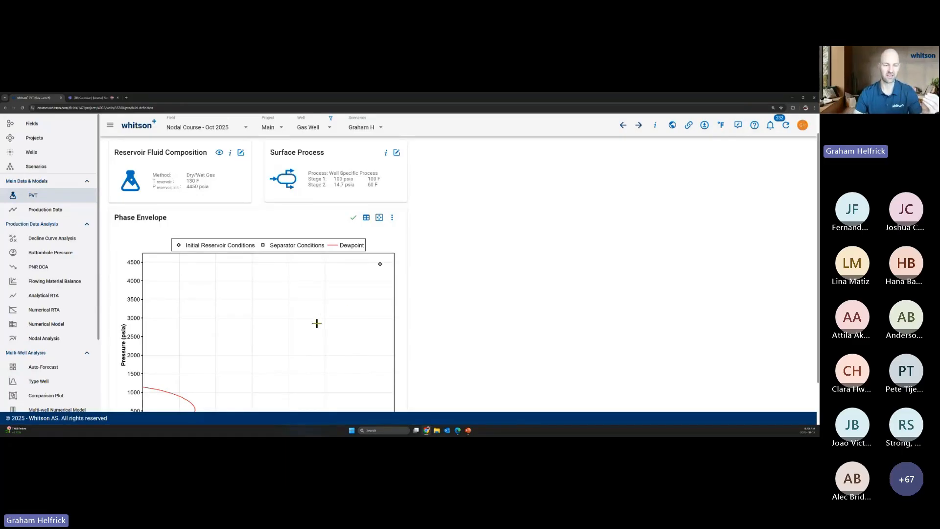
Step: Reopen the feedback and question form from the PVT page, and close it without submitting
scroll(317, 323, down, 1)
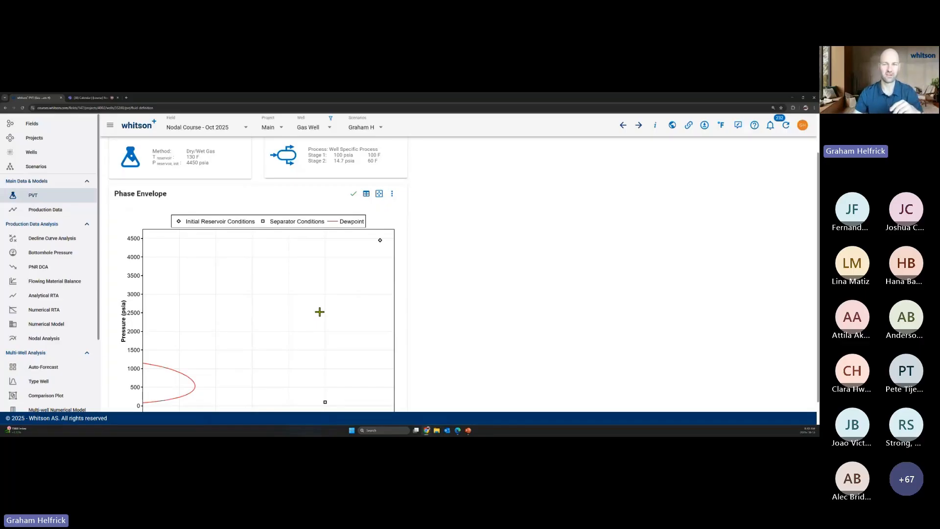
click(739, 125)
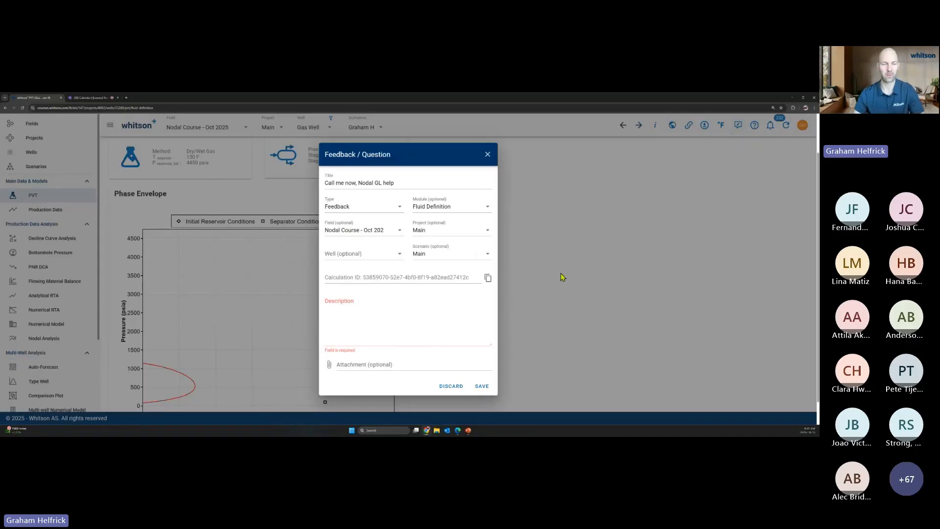
click(488, 154)
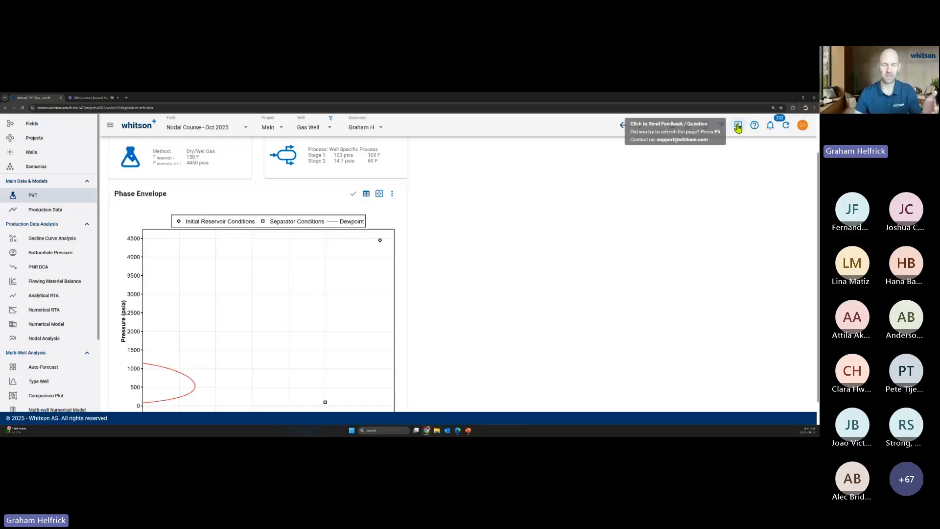
Step: Highlight the PVT page's full web address in the browser, and return to the page
click(66, 109)
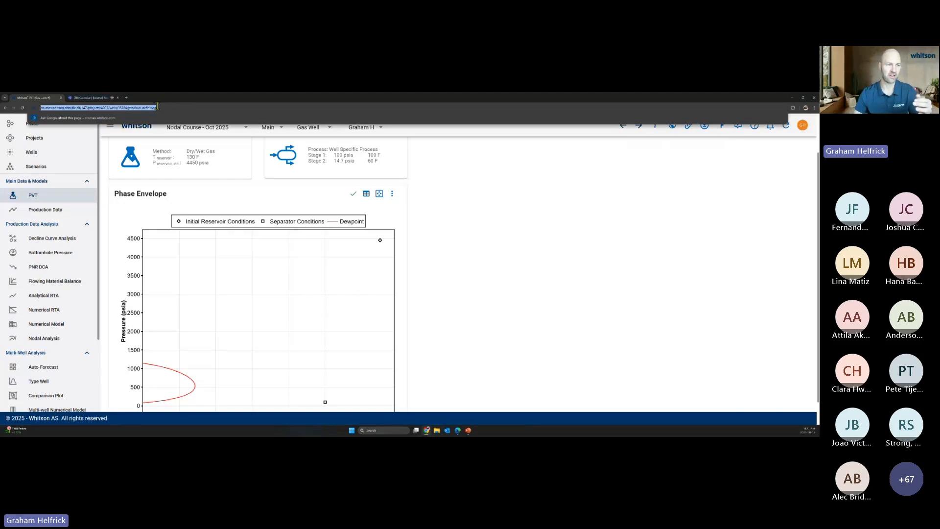
right_click(66, 109)
click(87, 150)
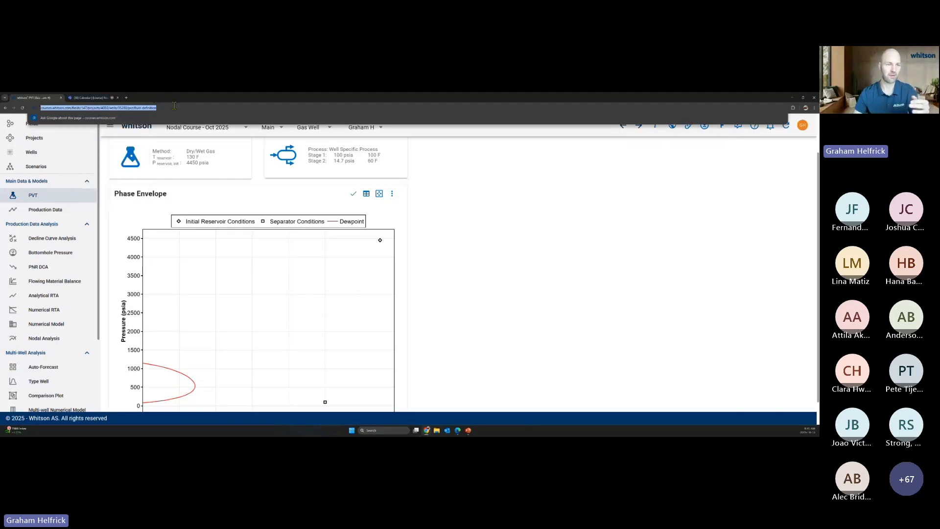
key(End)
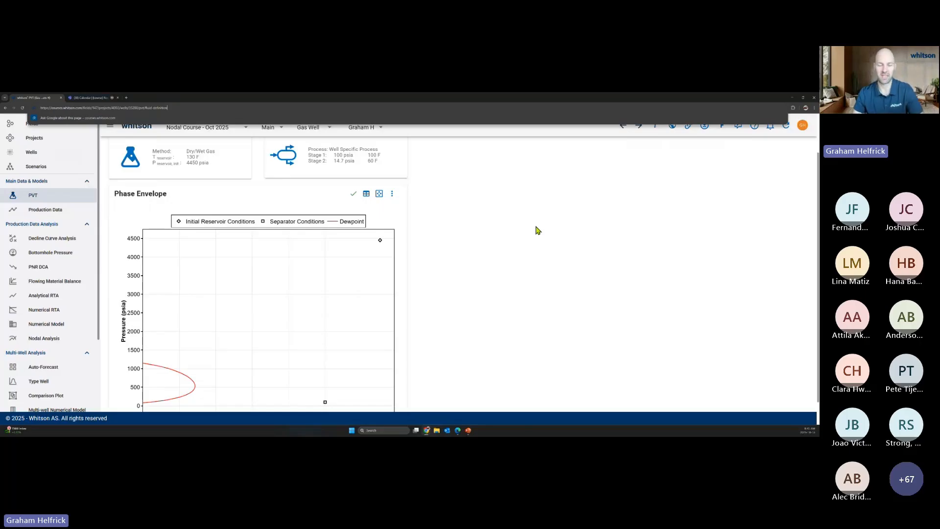
click(537, 230)
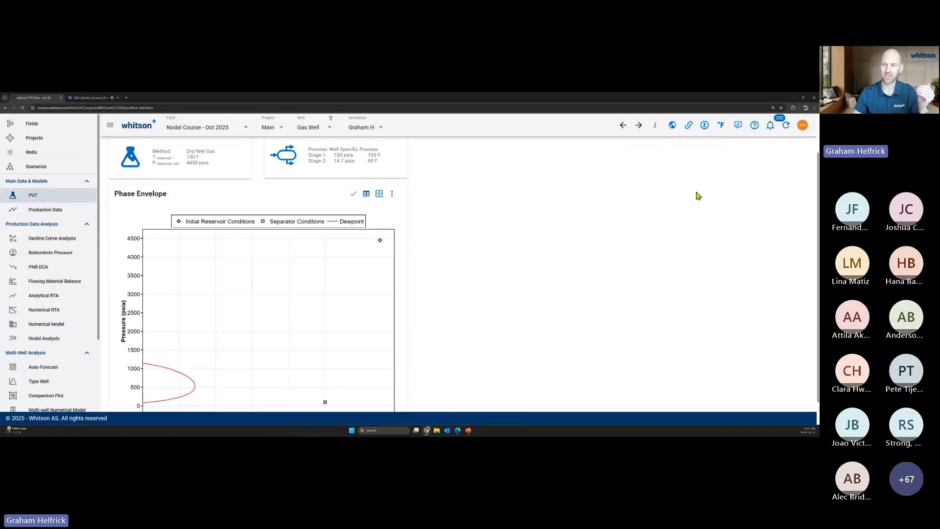
Step: View the user manual's Fluid Definition Module page for the PVT module, and return to the Gas Well's PVT page
click(755, 126)
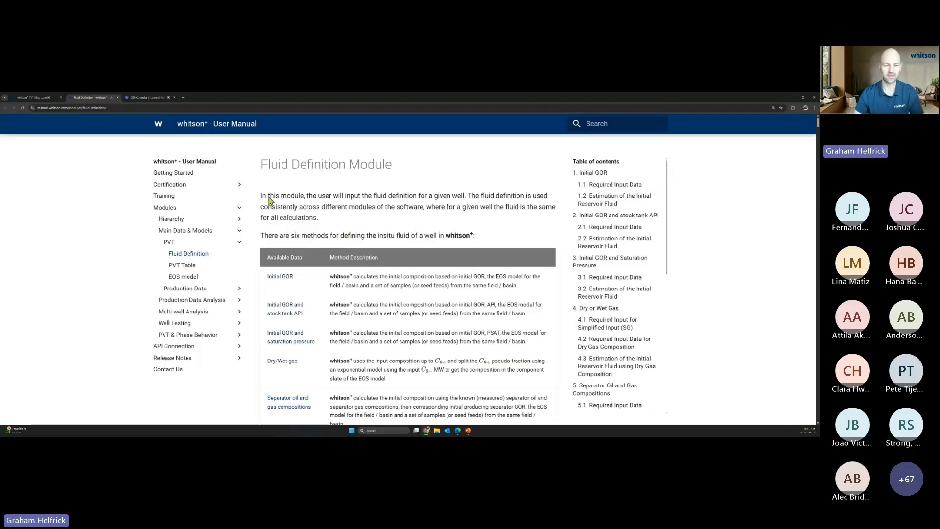
click(40, 100)
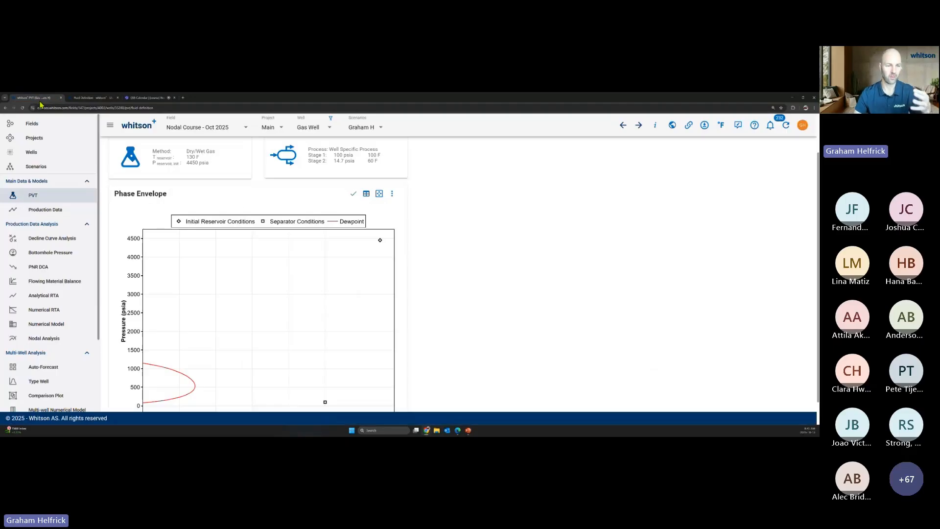
click(88, 98)
click(42, 99)
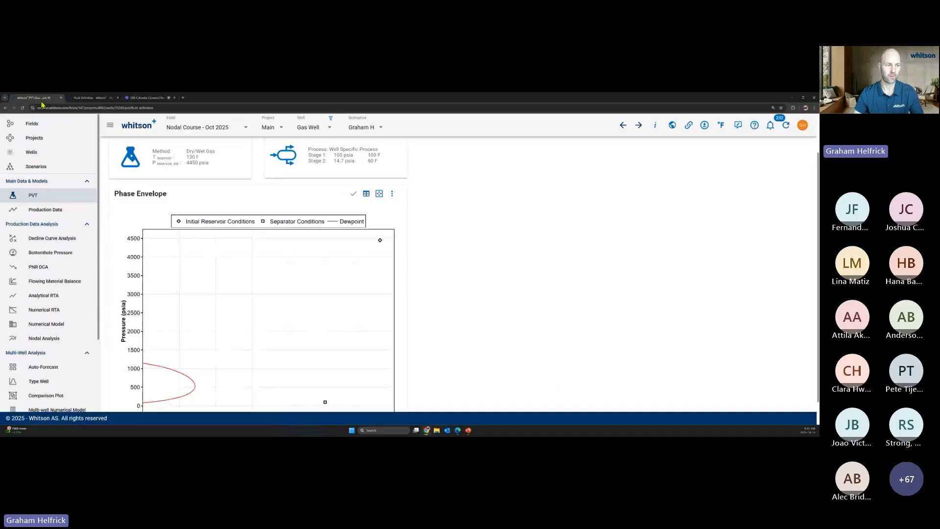
Step: Open the Gas Well's Bottomhole Pressure module and examine the supported correlations and input sections on its user manual page
click(53, 252)
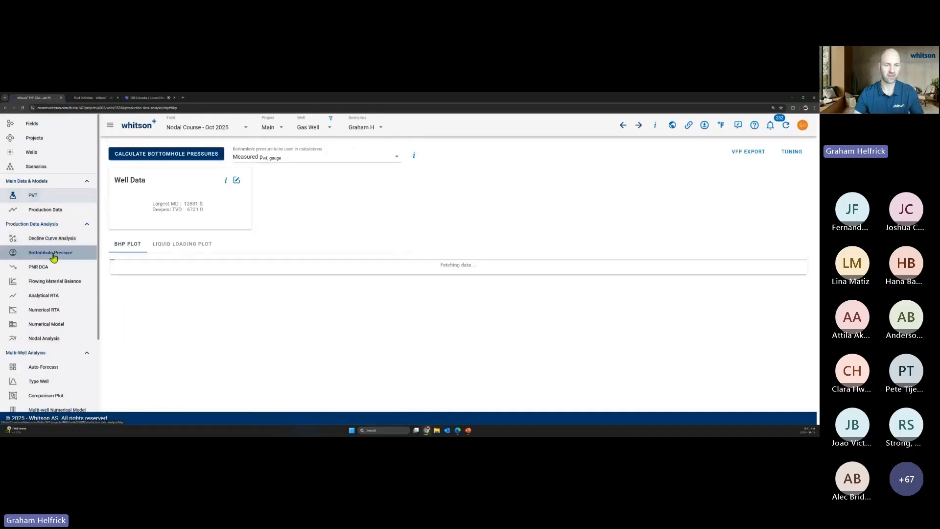
click(754, 125)
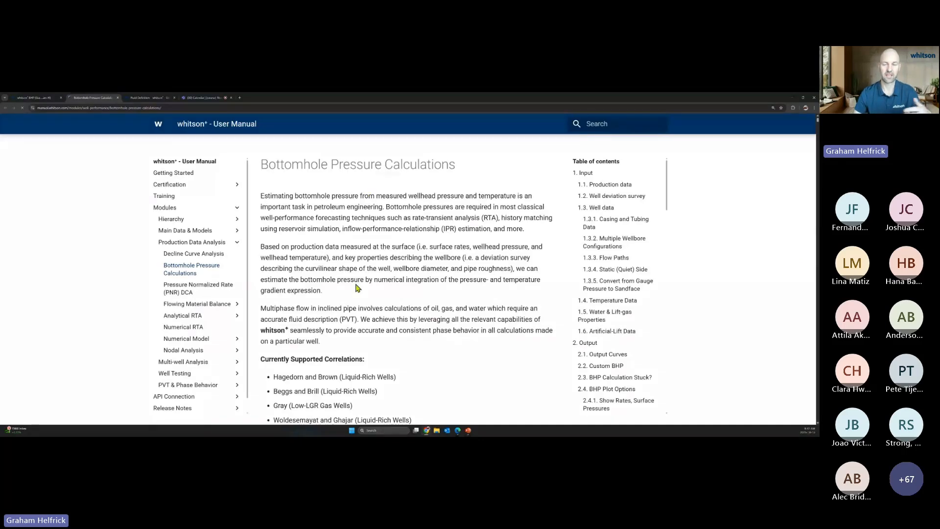
scroll(357, 288, down, 7)
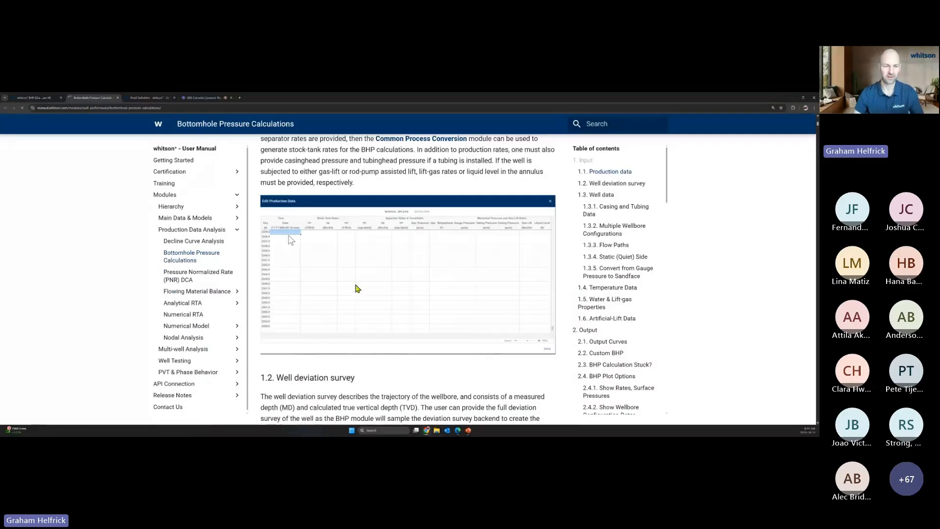
scroll(356, 284, up, 5)
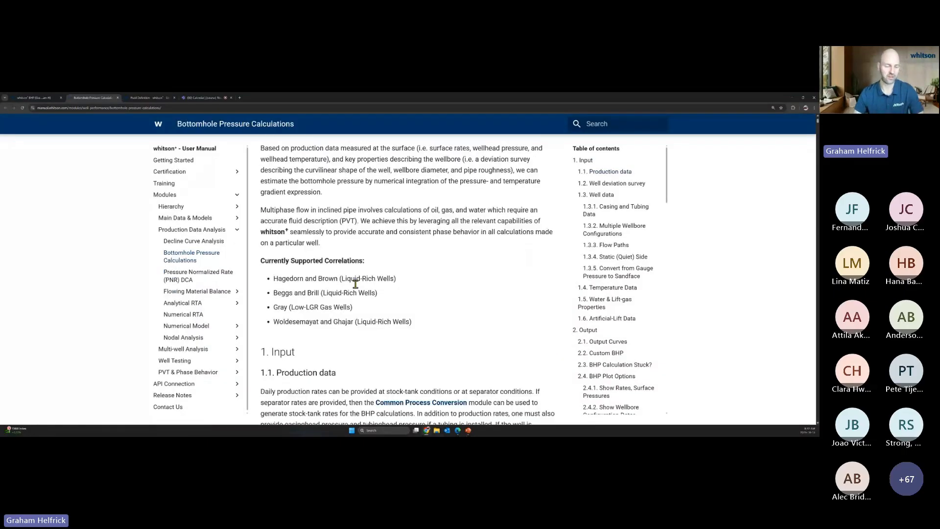
scroll(350, 283, down, 2)
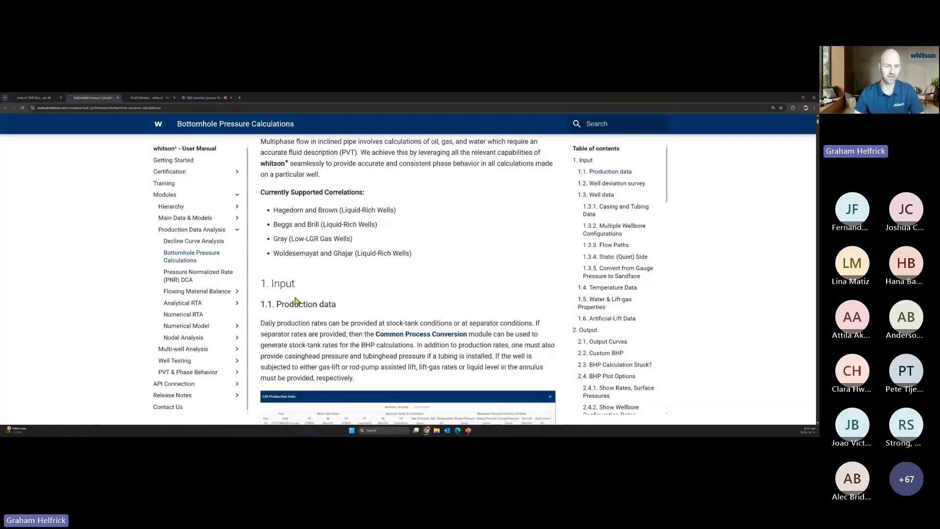
Step: Expand the manual's Nodal Analysis topics, search for "jet", and read the "Nodal analysis and jet pump" section
click(183, 338)
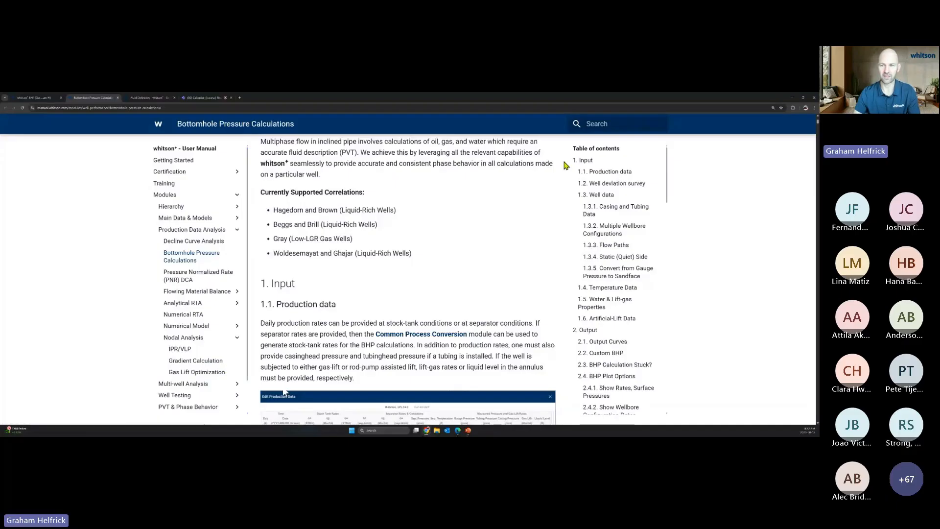
click(604, 129)
text(jet)
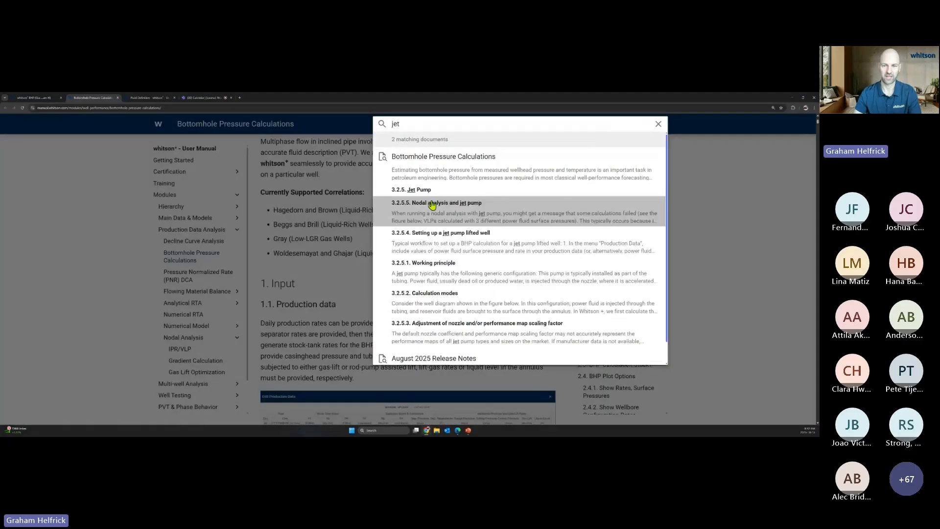
click(434, 206)
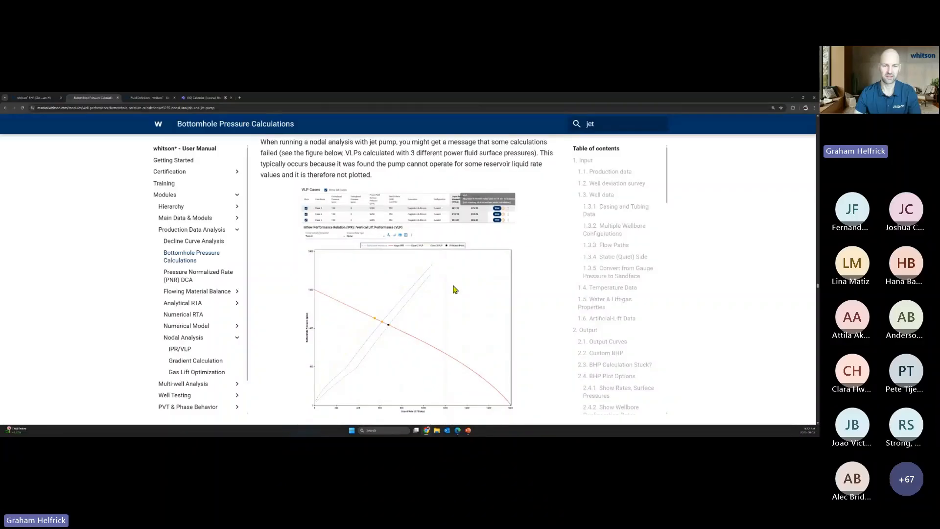
scroll(453, 290, down, 5)
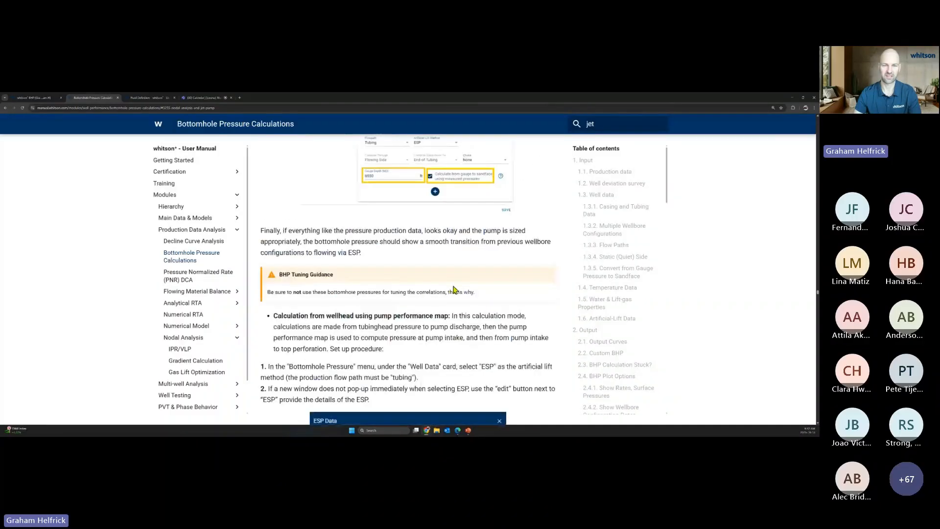
Step: Open the manual's Nodal certification page and read its instructions for creating a project and uploading well data
click(229, 176)
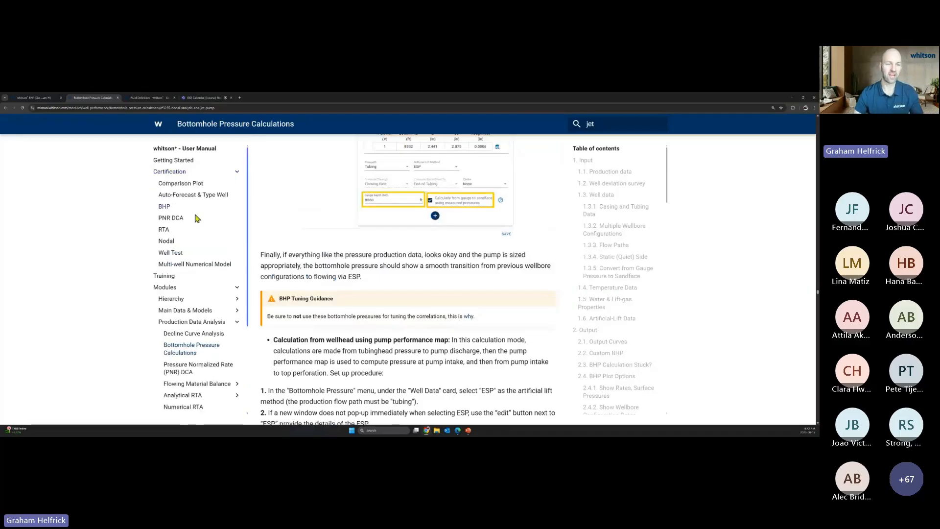
click(167, 241)
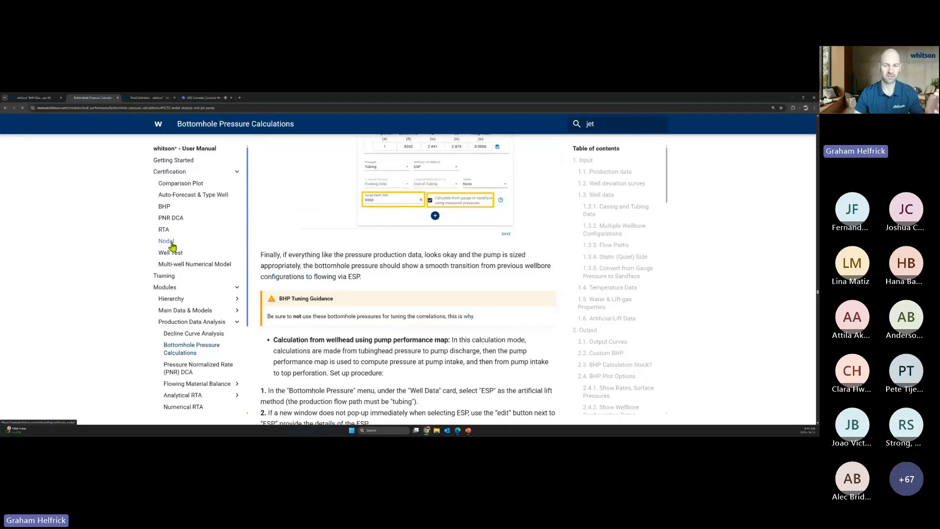
scroll(427, 261, down, 5)
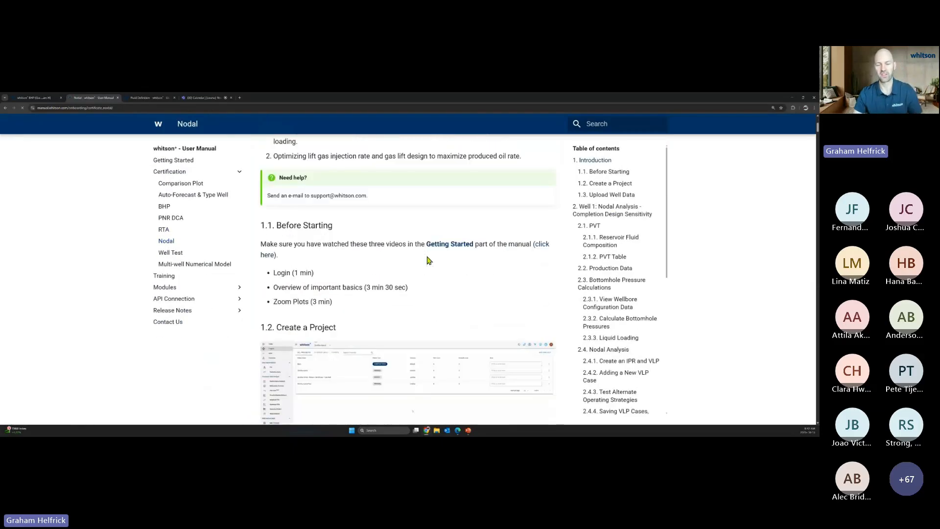
scroll(427, 261, down, 2)
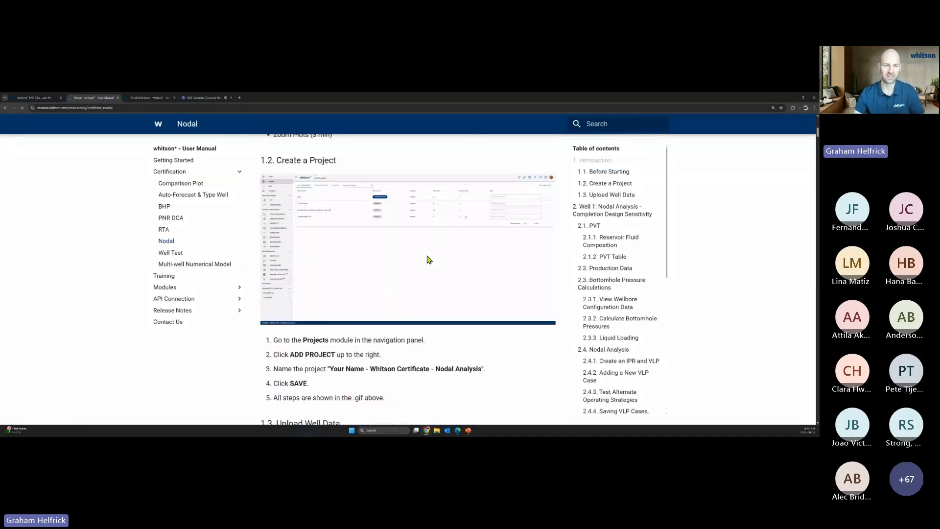
scroll(428, 259, down, 5)
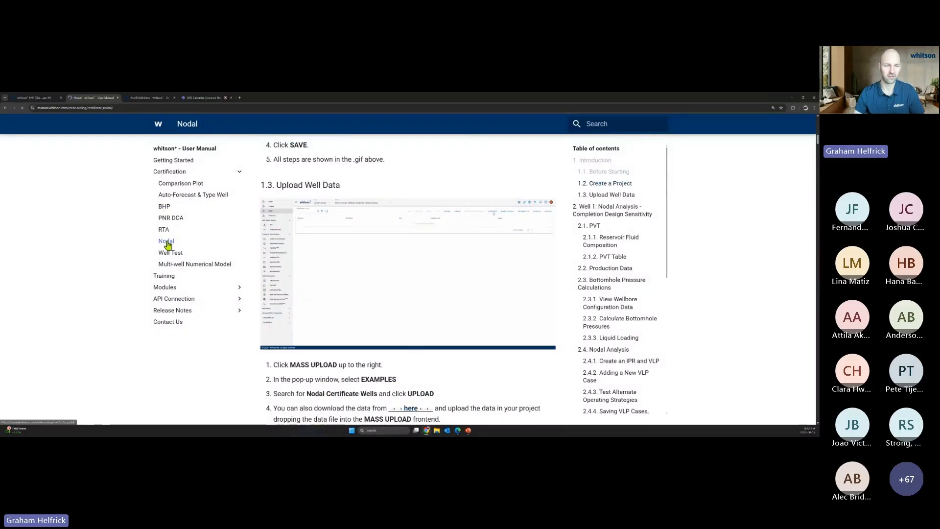
scroll(167, 243, down, 1)
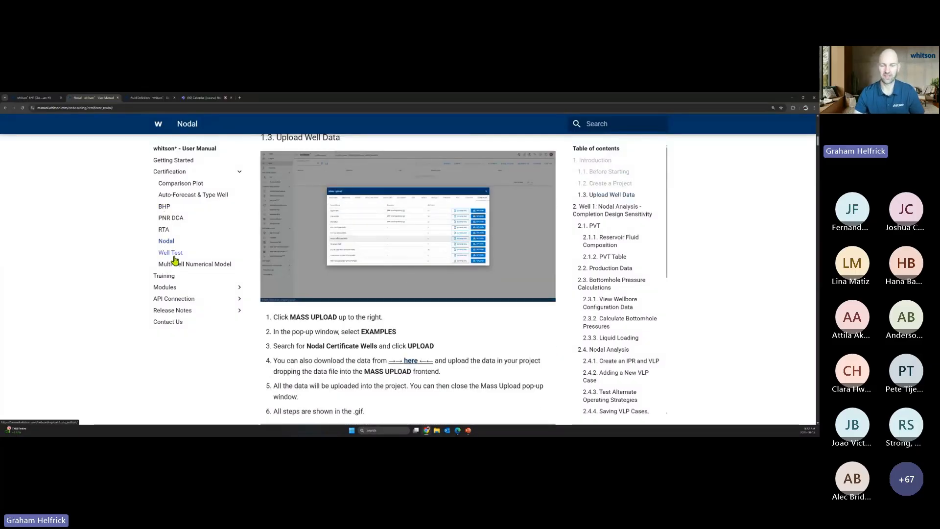
scroll(294, 250, down, 4)
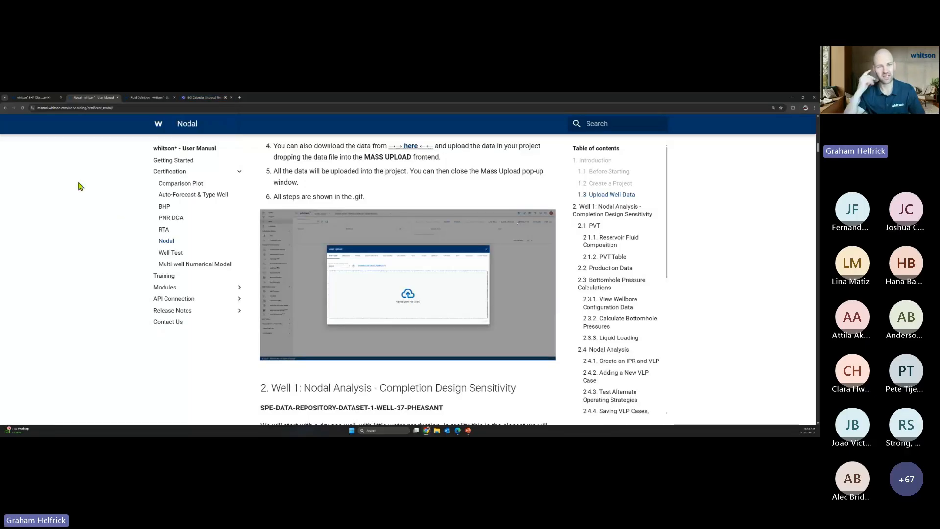
Step: Switch to the Teams meeting to read the newest chat question, and return to the whitson+ Bottomhole Pressure page
click(227, 97)
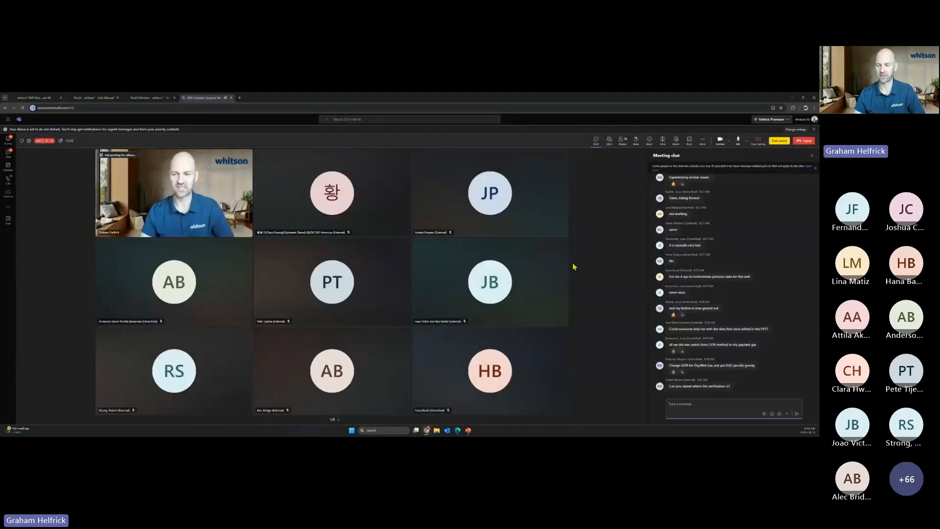
mouse_move(699, 393)
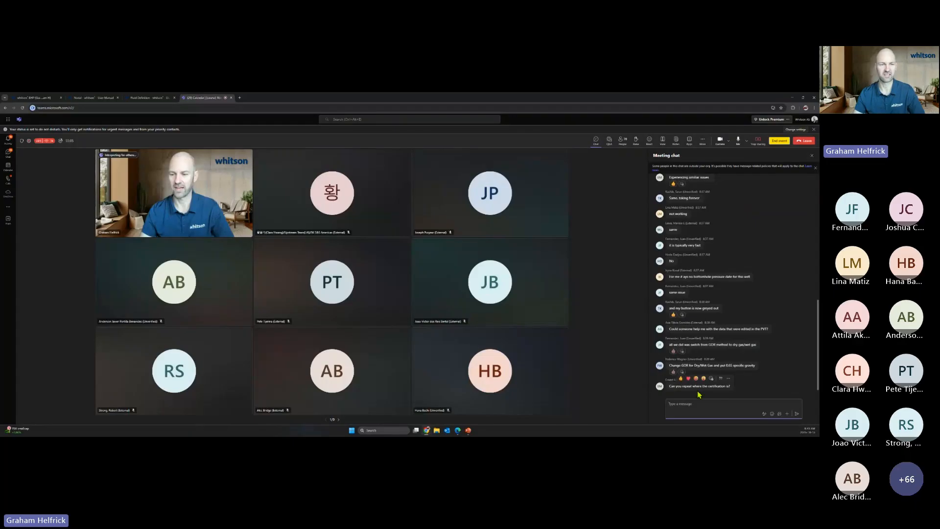
click(38, 99)
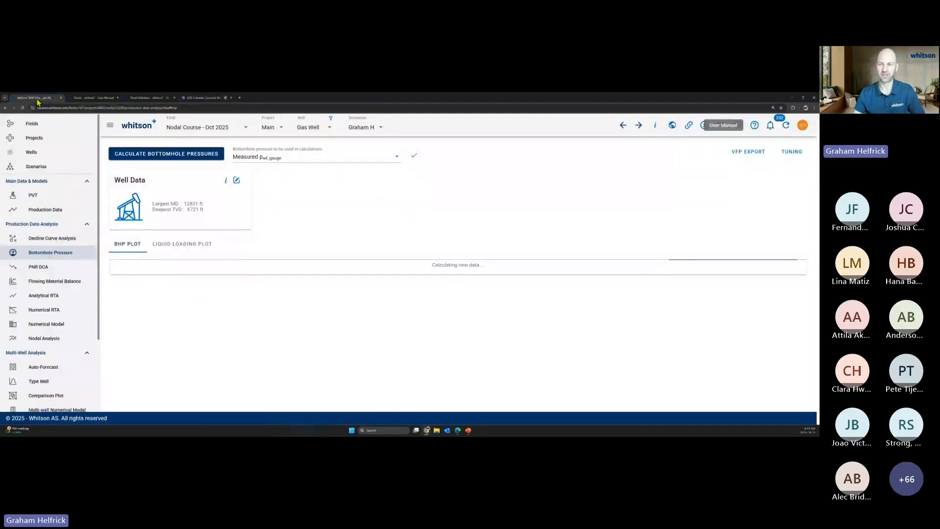
Step: Reopen the user manual from the Bottomhole Pressure page and review the Nodal certification guide through its Upload Well Data section
click(756, 128)
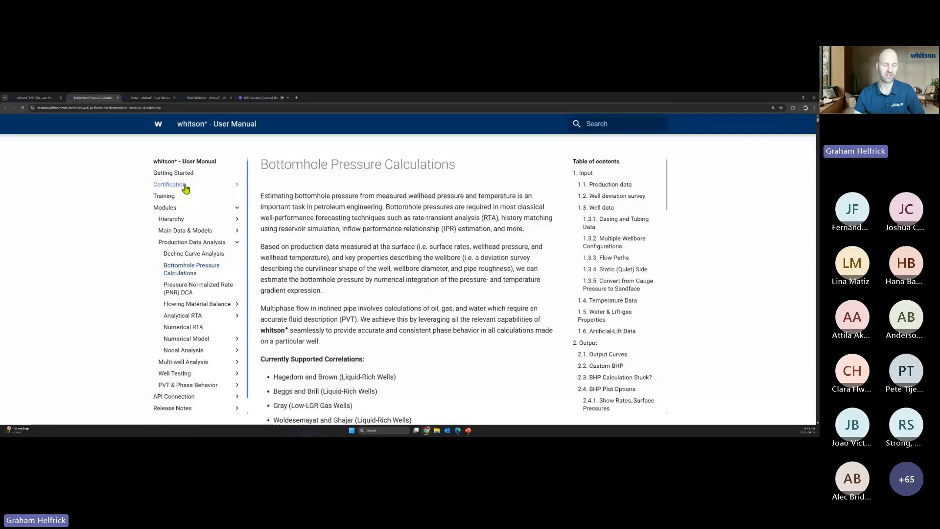
click(181, 190)
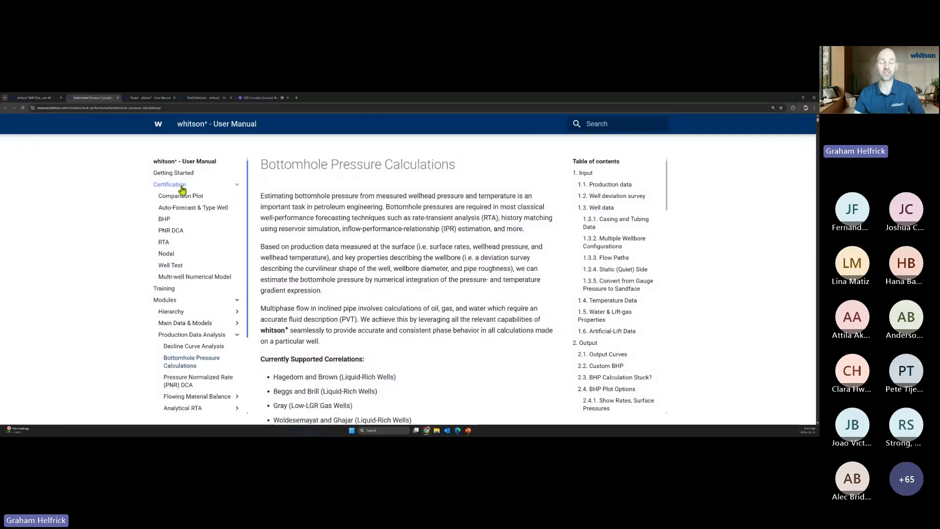
click(166, 255)
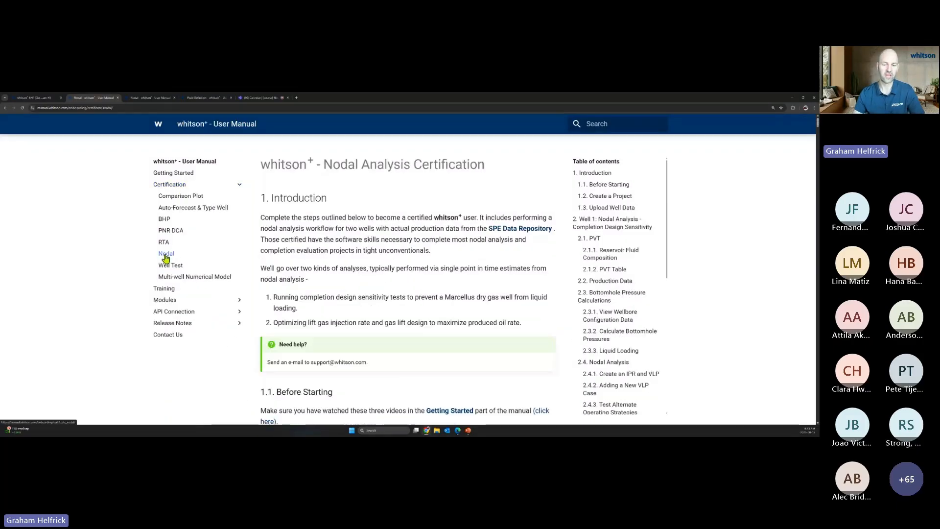
scroll(339, 289, down, 1)
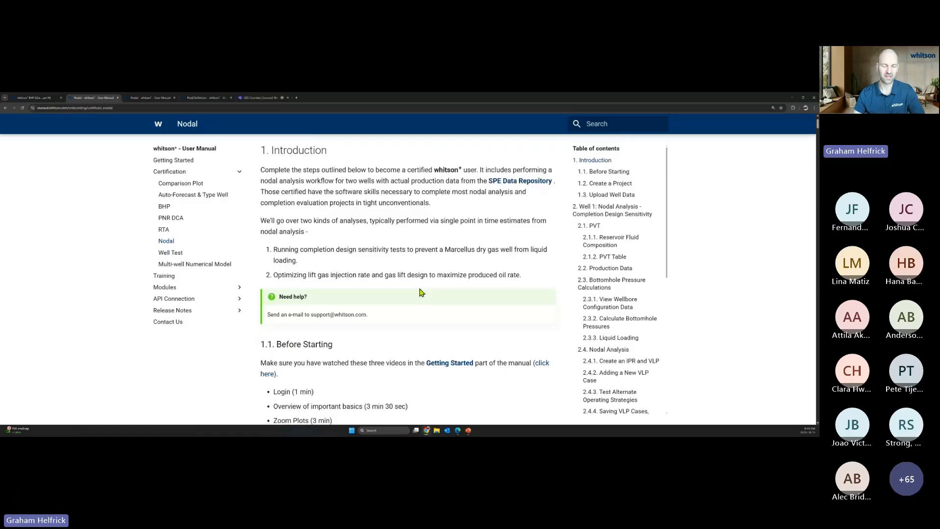
scroll(418, 273, down, 3)
scroll(418, 273, down, 3)
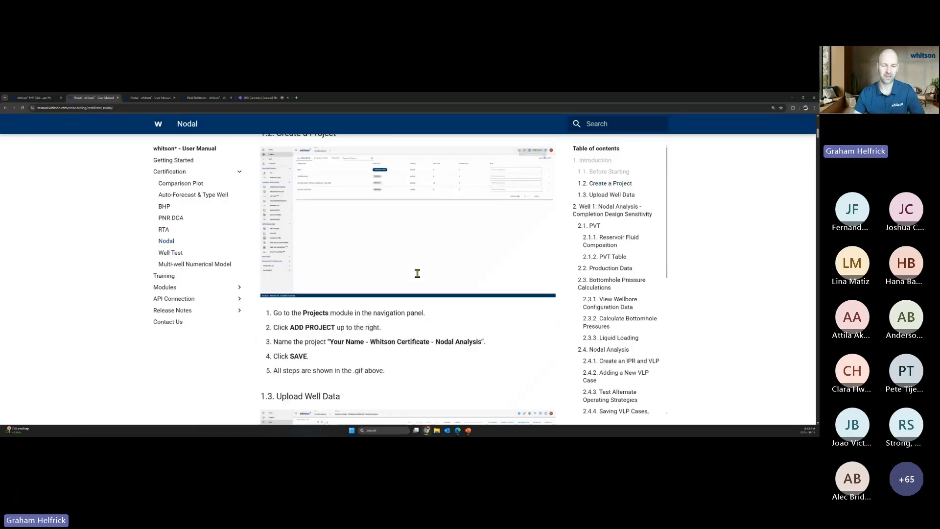
scroll(417, 274, down, 5)
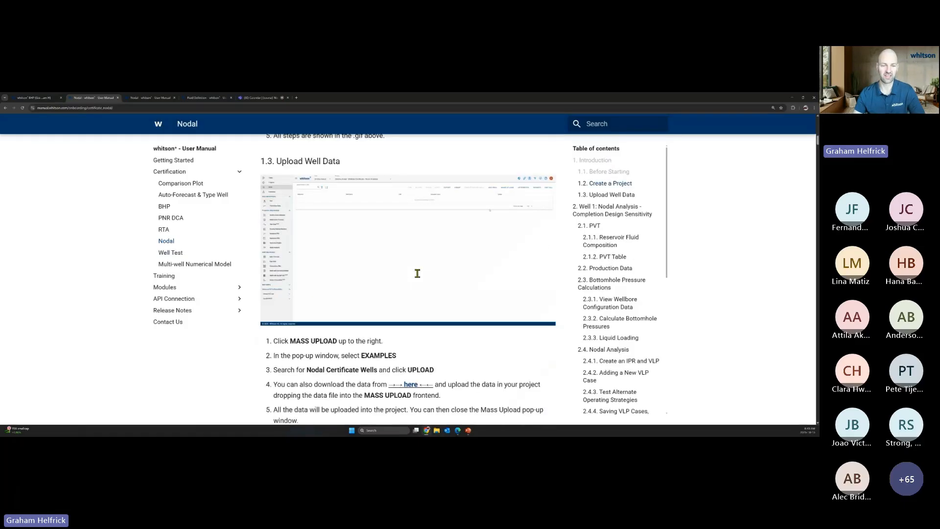
Step: Review the Nodal certification guide down to its Production Data section, and open the manual's RTA certification page
scroll(418, 274, down, 10)
scroll(417, 277, down, 1)
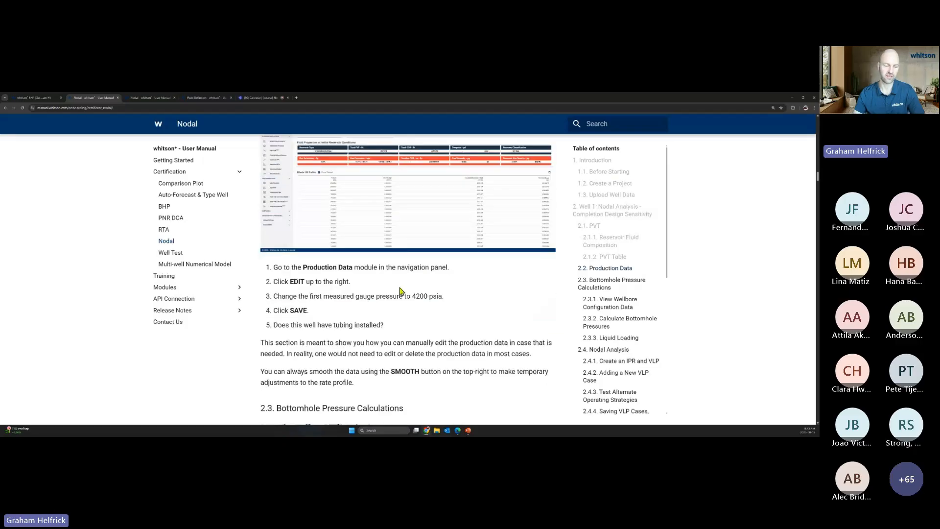
click(165, 230)
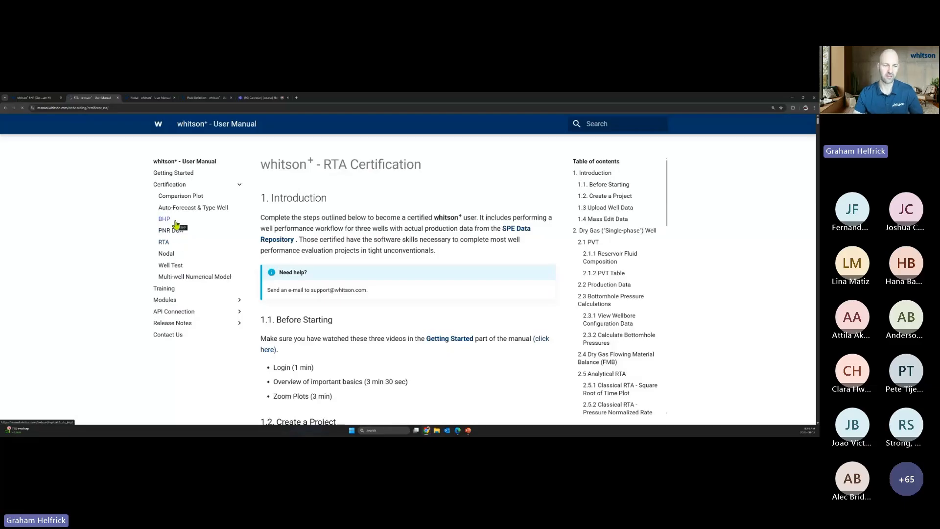
click(166, 254)
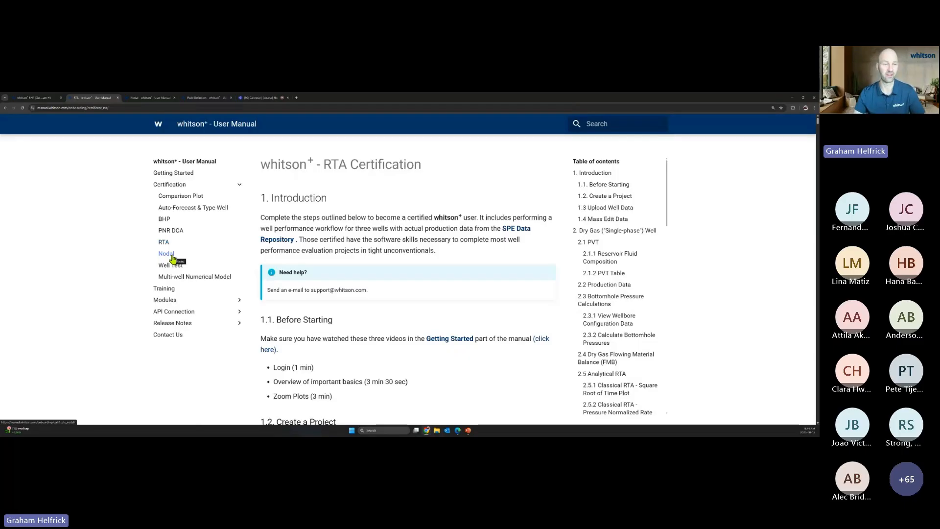
Step: Check the Teams meeting chat, return to whitson+, dismiss the update notice, recalculate the Gas Well's bottomhole pressures and reload the page
click(259, 98)
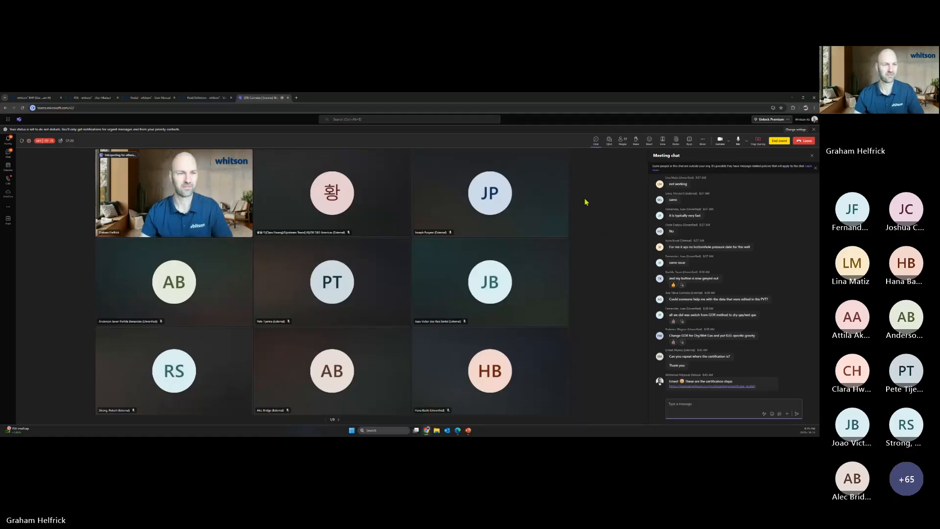
click(34, 97)
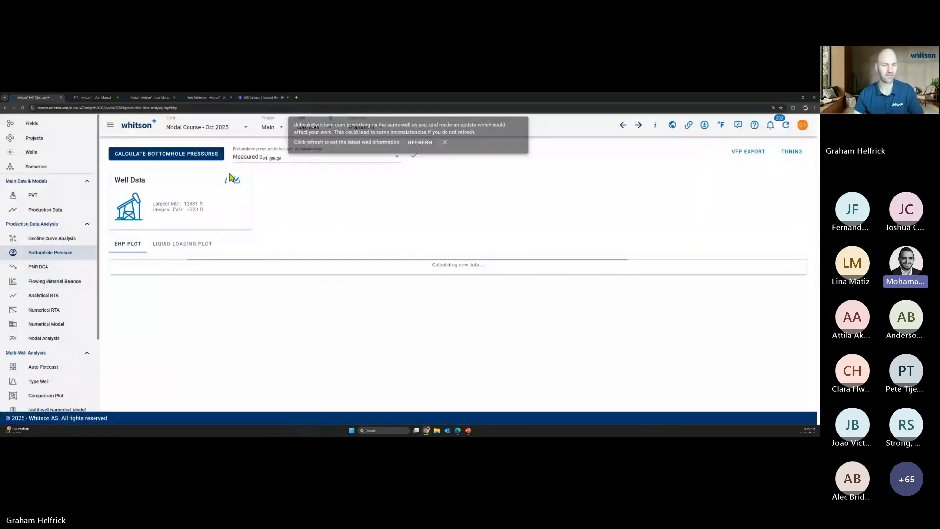
click(445, 142)
click(182, 154)
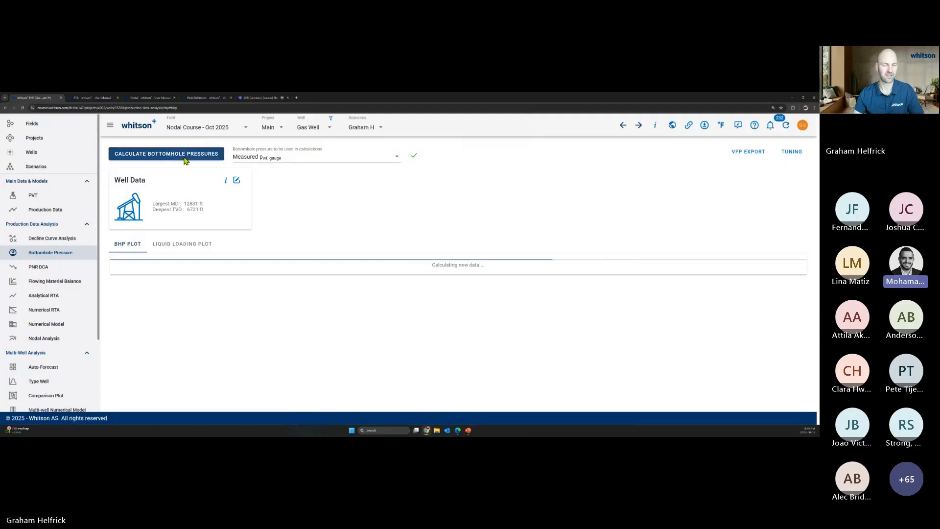
click(22, 108)
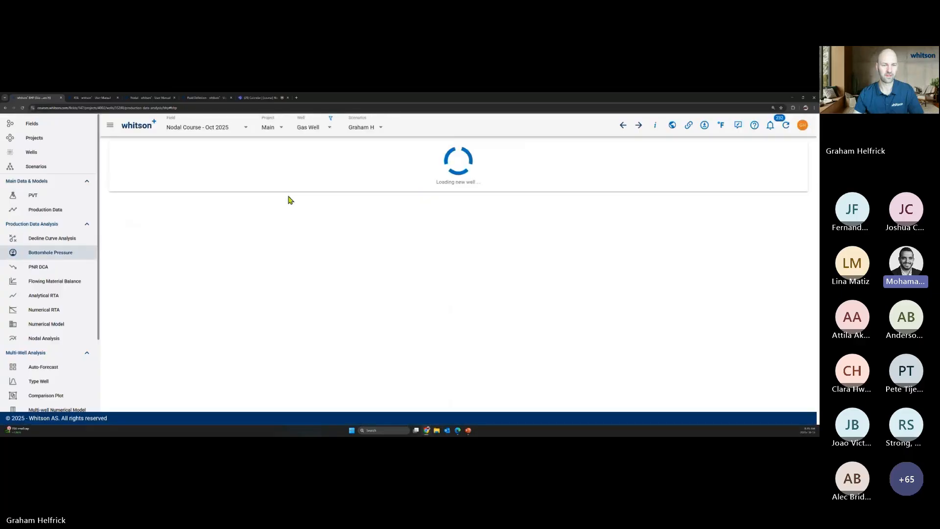
Step: Examine the Gas Well's bottomhole pressure plot, comparing the correlation curves over the full production history
scroll(282, 204, down, 2)
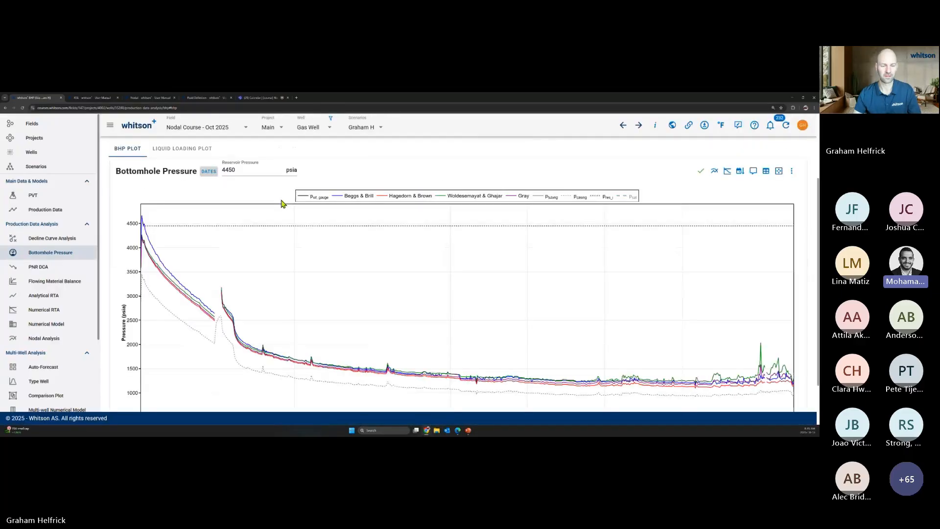
key(ctrl+minus)
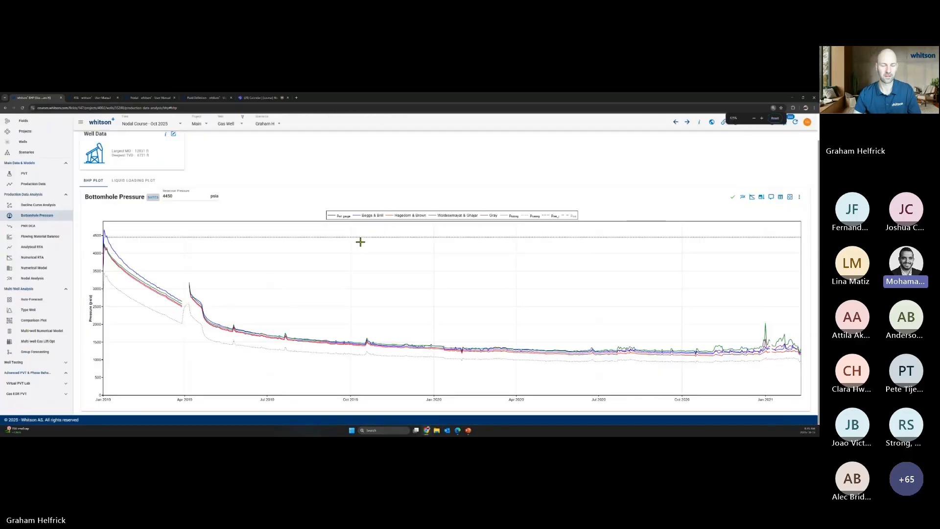
key(ctrl+plus)
scroll(361, 242, down, 1)
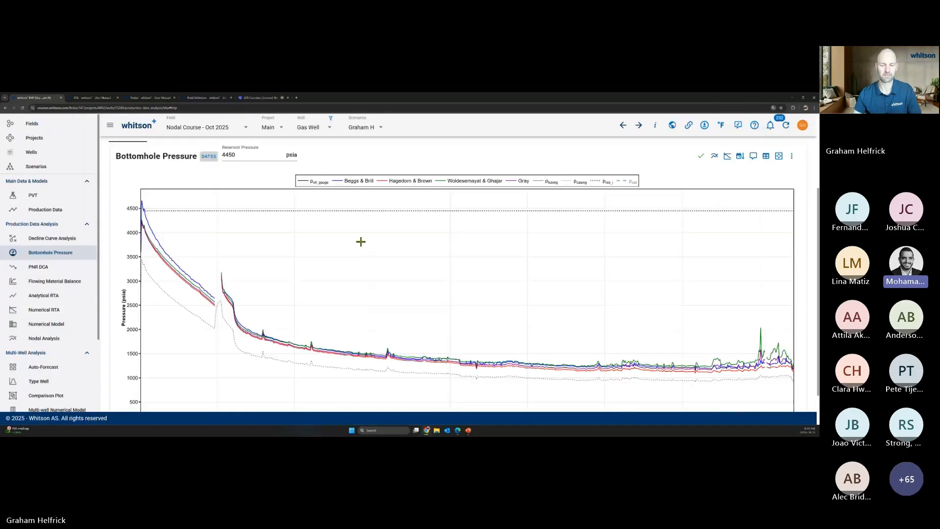
scroll(360, 241, down, 2)
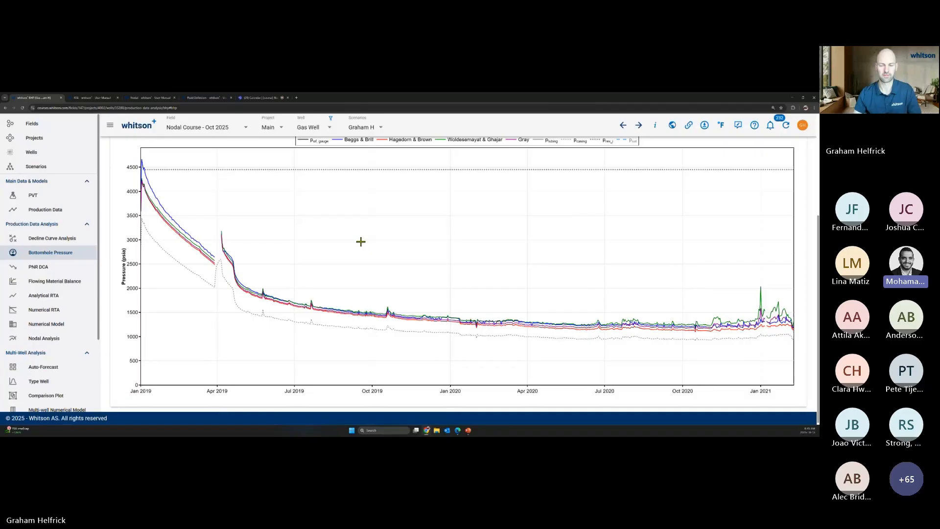
scroll(360, 241, down, 1)
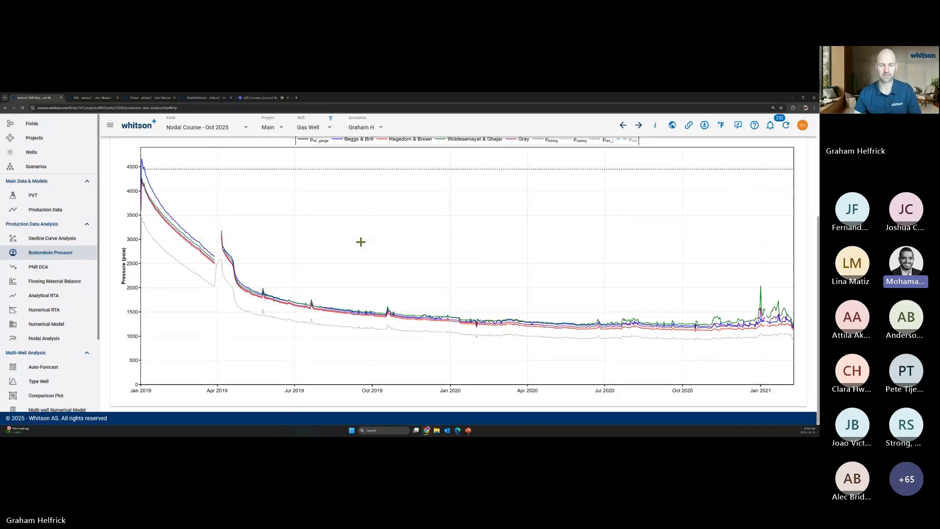
scroll(361, 241, up, 1)
scroll(360, 241, up, 1)
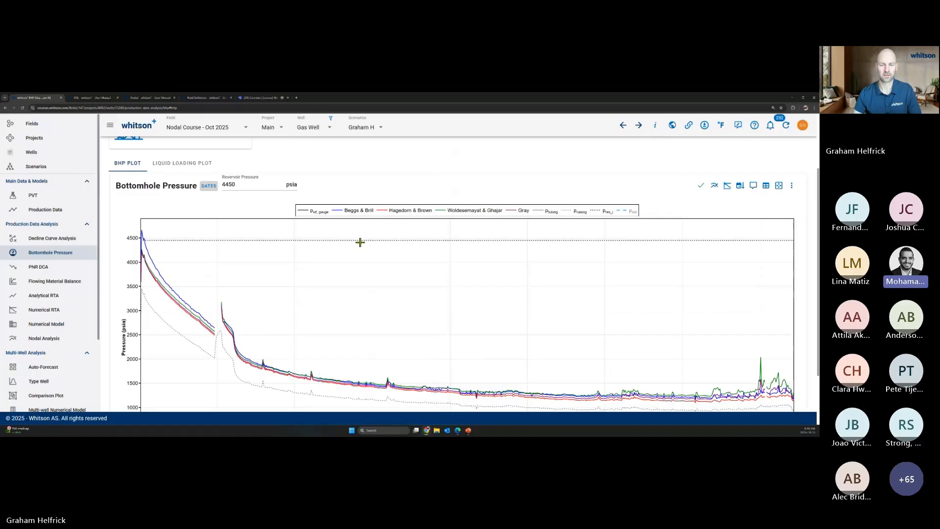
scroll(360, 242, up, 3)
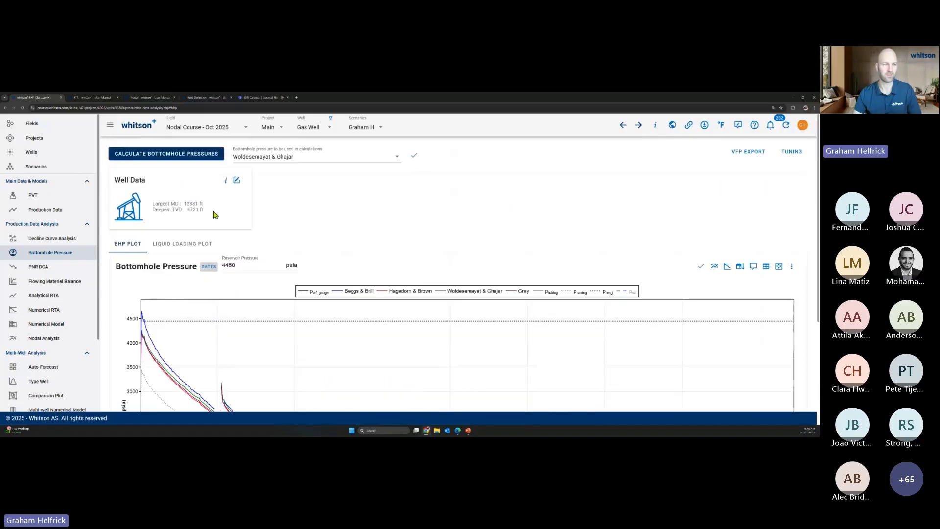
Step: Reload the Bottomhole Pressure page, check its plot, and run the bottomhole pressure calculation again
click(23, 110)
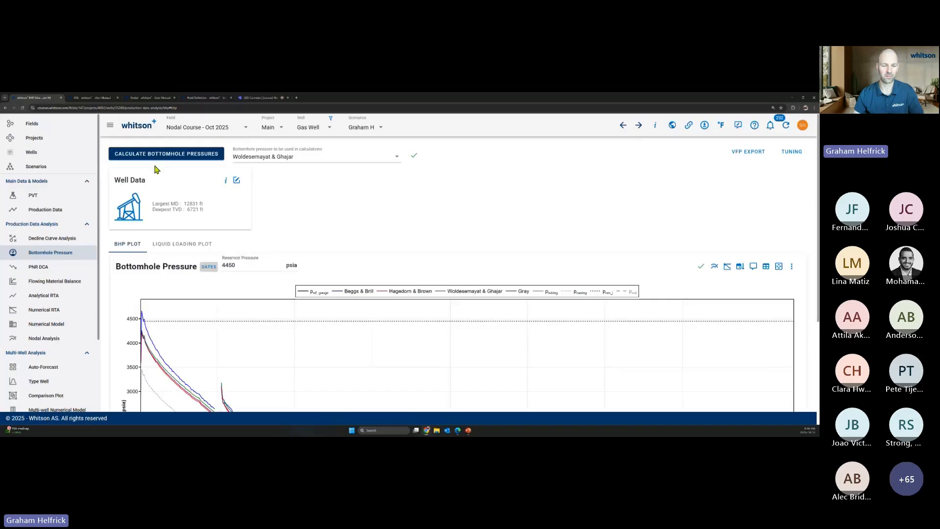
scroll(471, 347, down, 3)
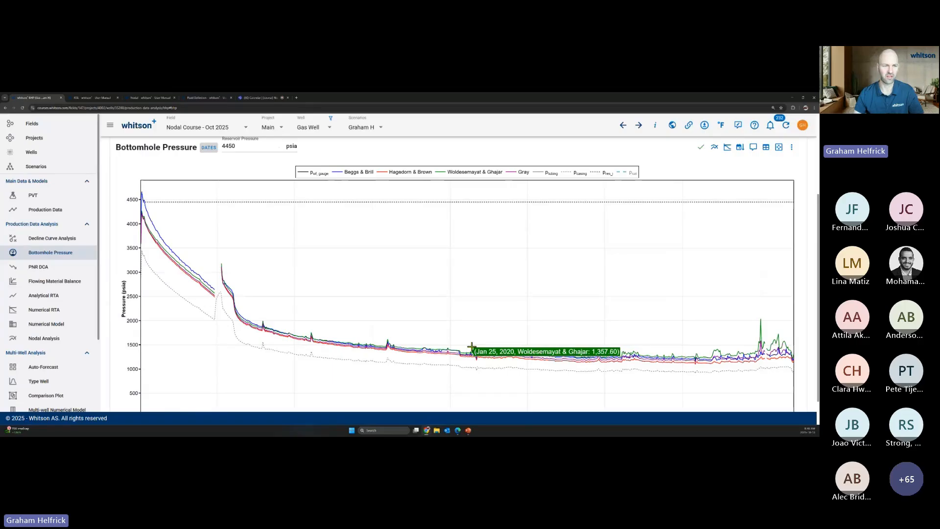
scroll(472, 347, up, 3)
click(168, 156)
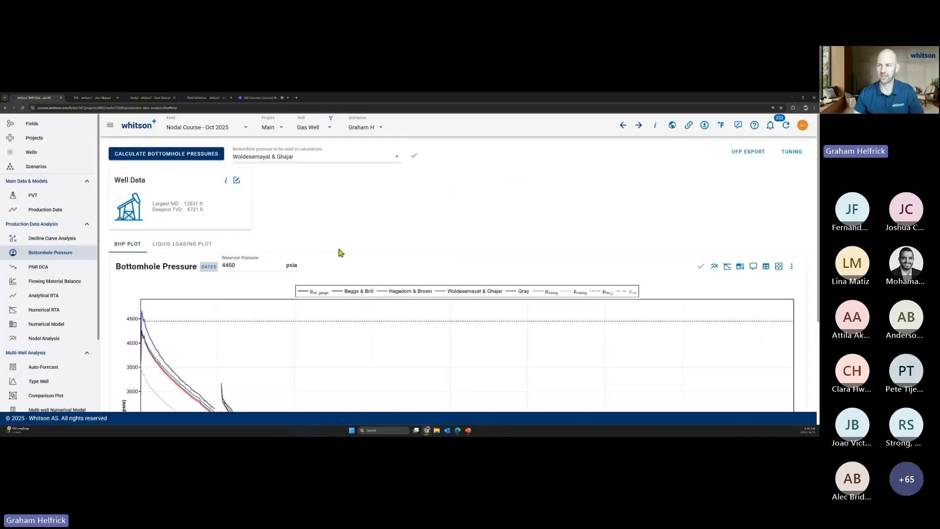
mouse_move(656, 131)
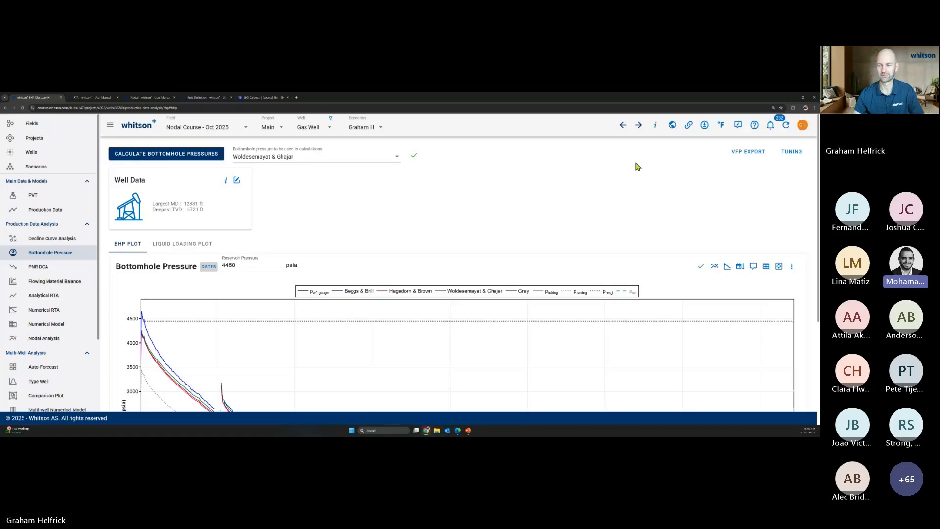
Step: Read the newest Teams chat messages, return to whitson+, and reload the Bottomhole Pressure page followed by a hard refresh
key(ctrl+9)
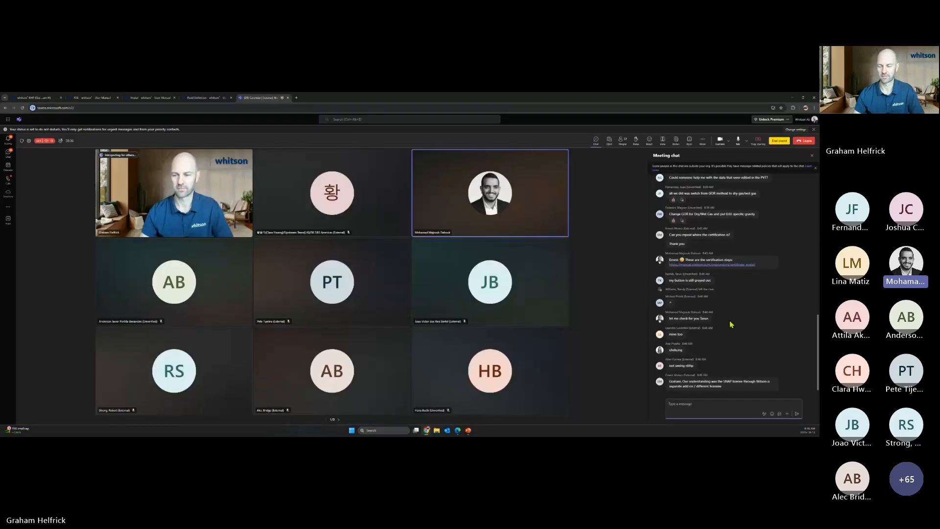
key(ctrl+1)
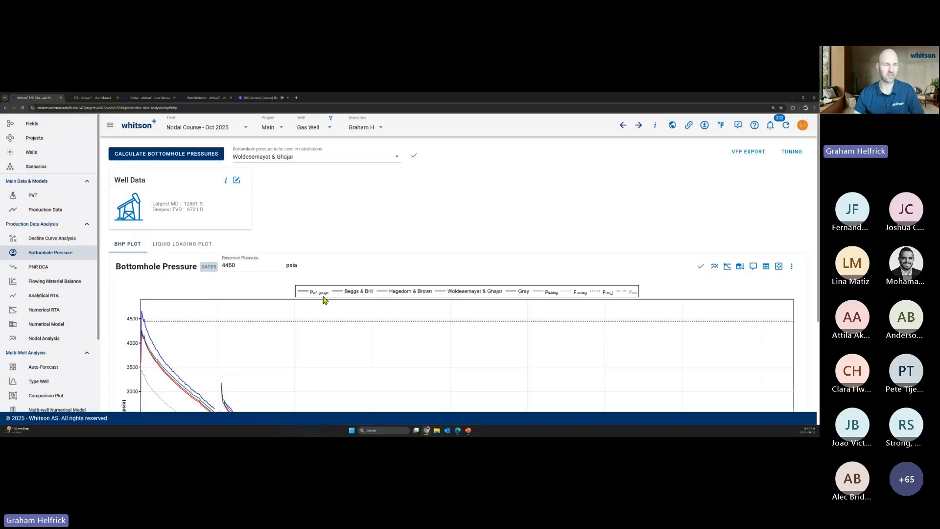
click(23, 108)
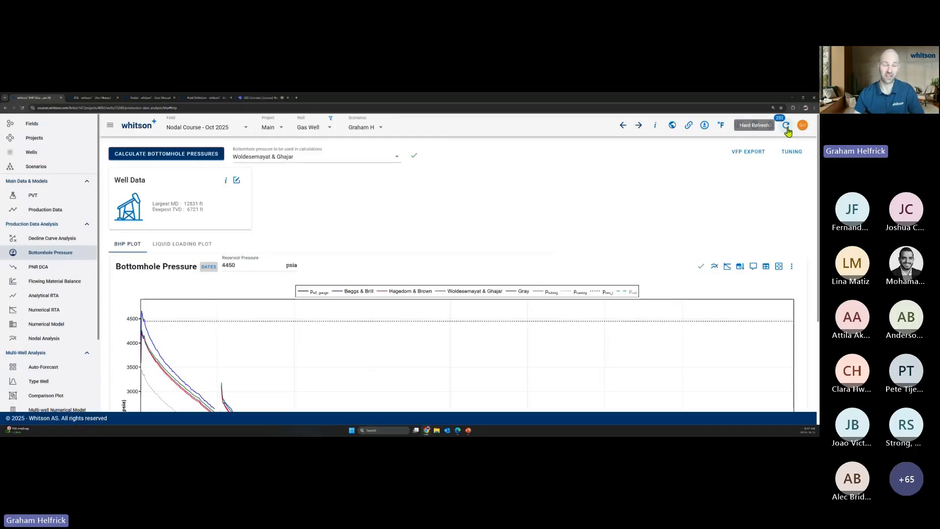
click(786, 129)
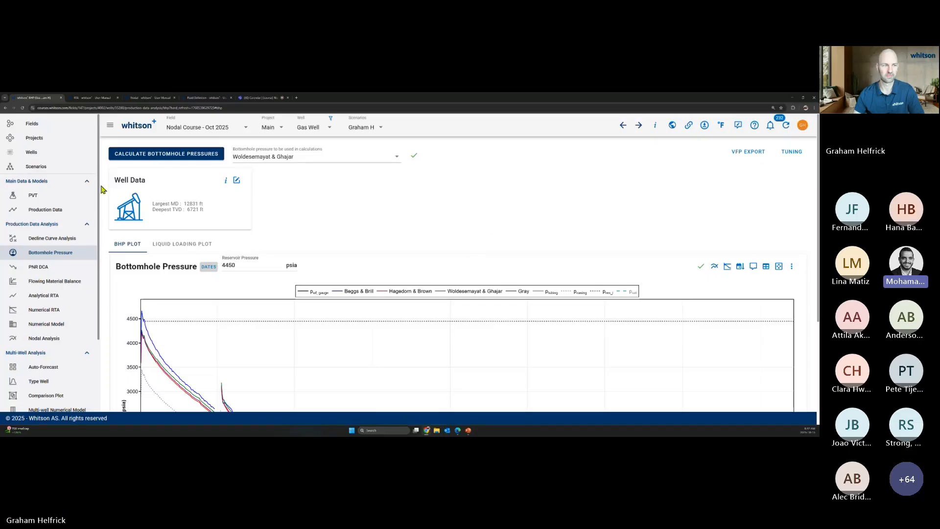
Step: Review the shut-in, artificial-lift and injection options in the Gas Well's calculation settings, and close them without saving
click(237, 182)
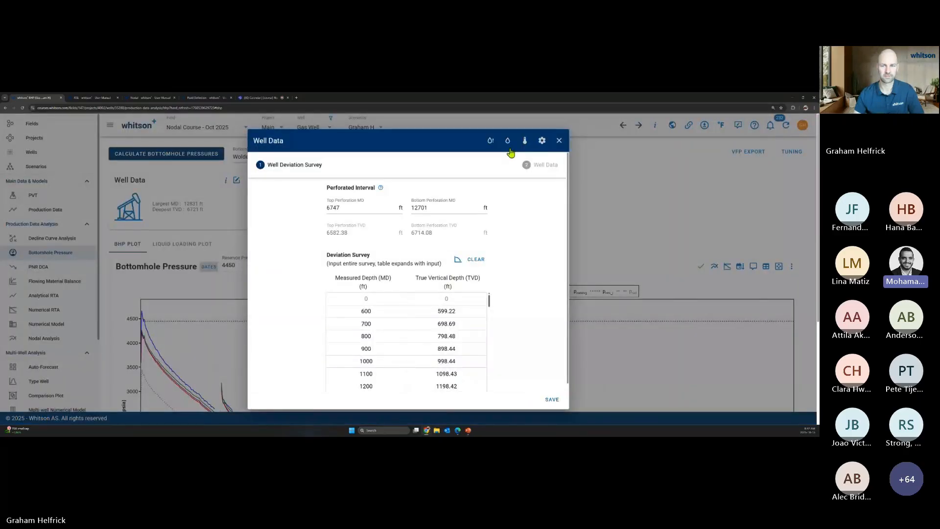
click(541, 142)
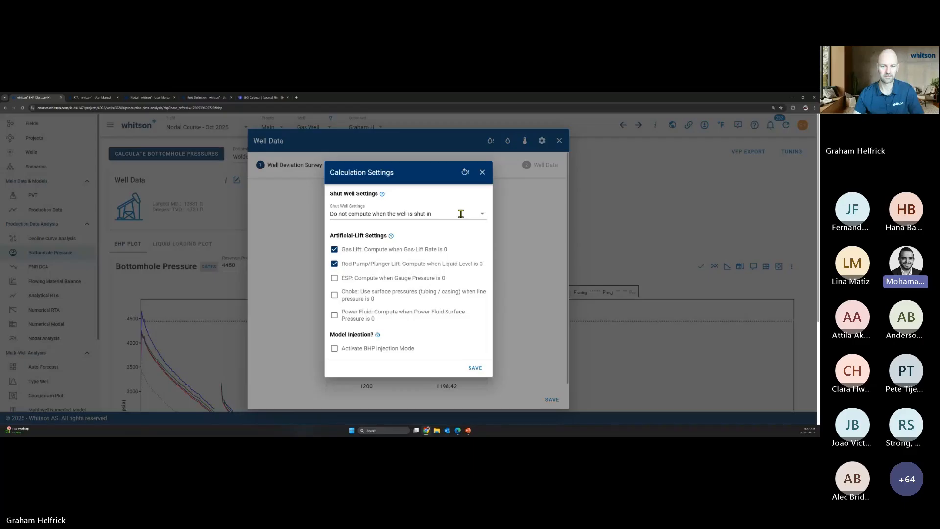
click(482, 174)
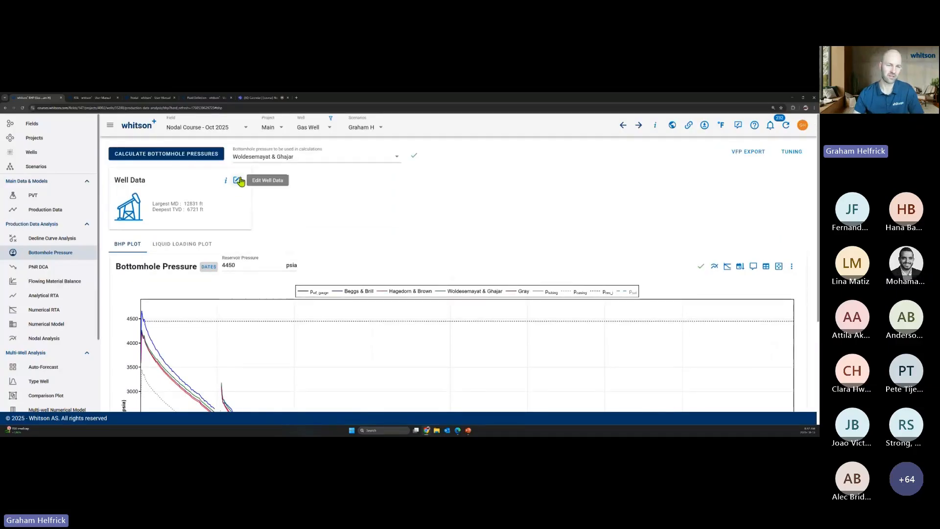
Step: Reopen the calculation settings from the Gas Well's well data and reset them to their defaults
click(236, 181)
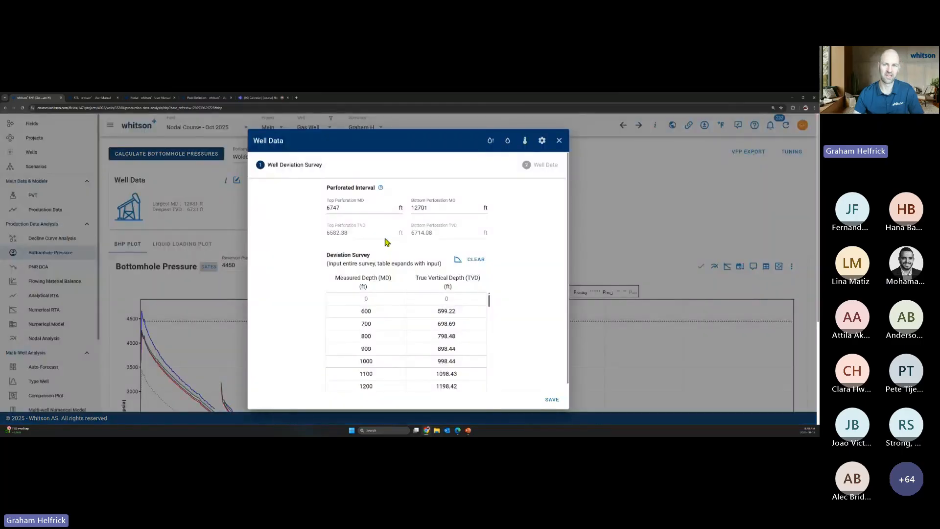
click(542, 141)
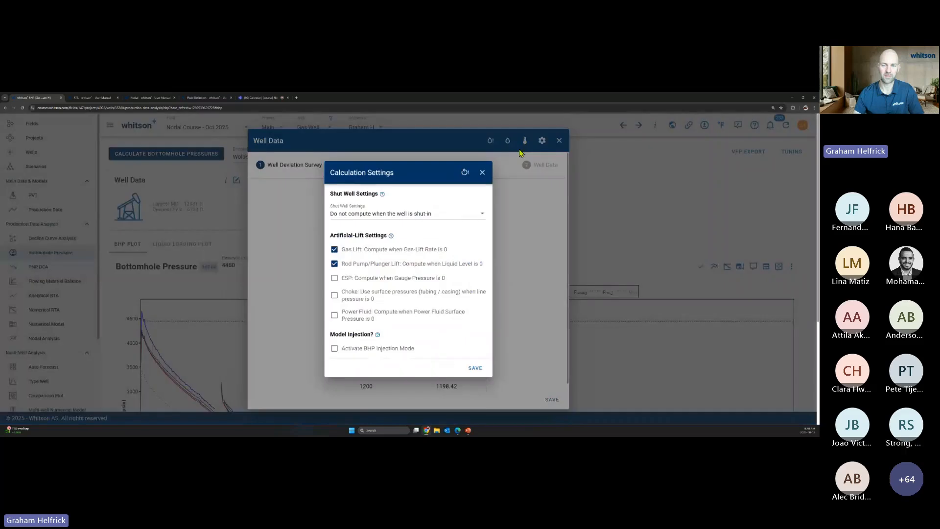
click(466, 173)
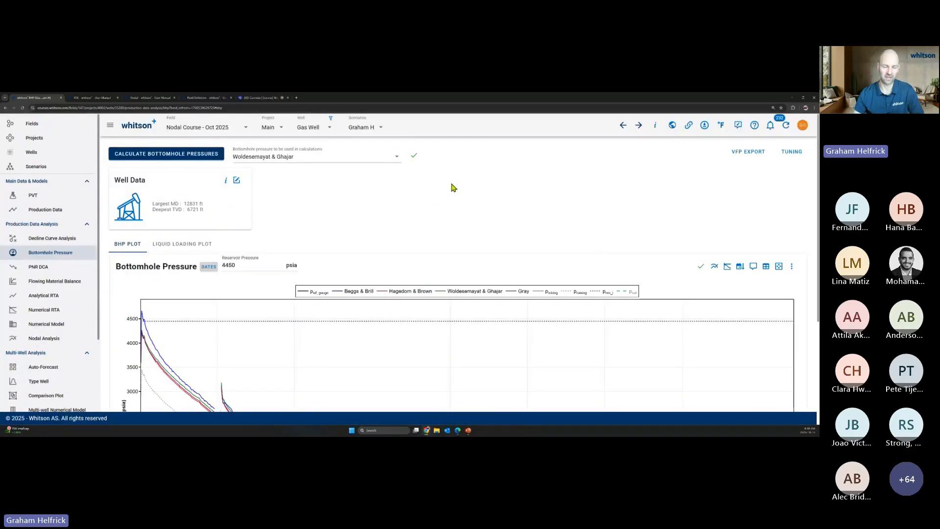
Step: Inspect the bottomhole pressure plot's correlation curves after resetting the calculation settings
scroll(356, 274, down, 1)
scroll(357, 272, down, 2)
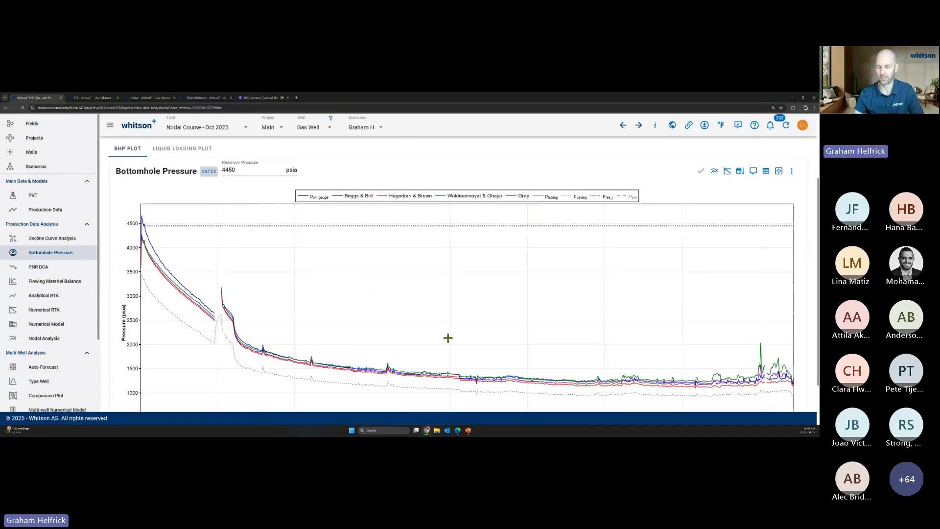
scroll(260, 206, up, 1)
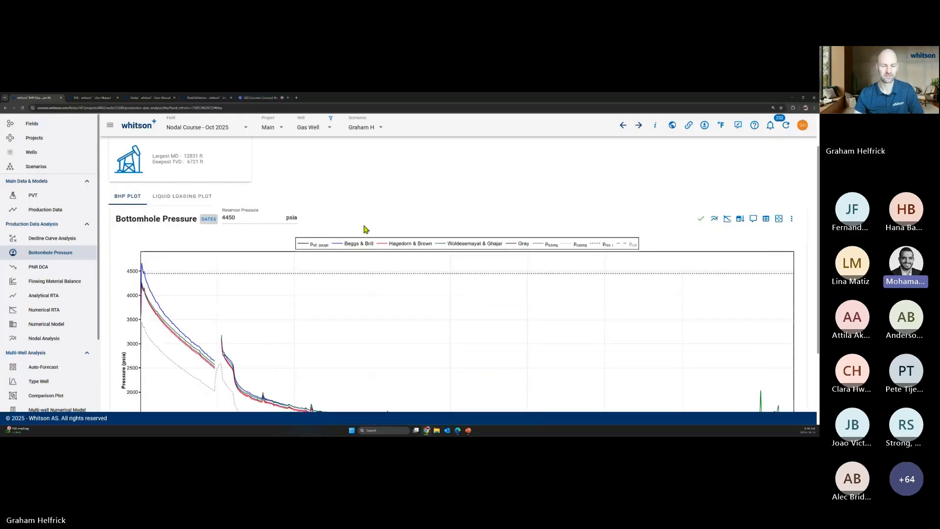
scroll(365, 229, down, 1)
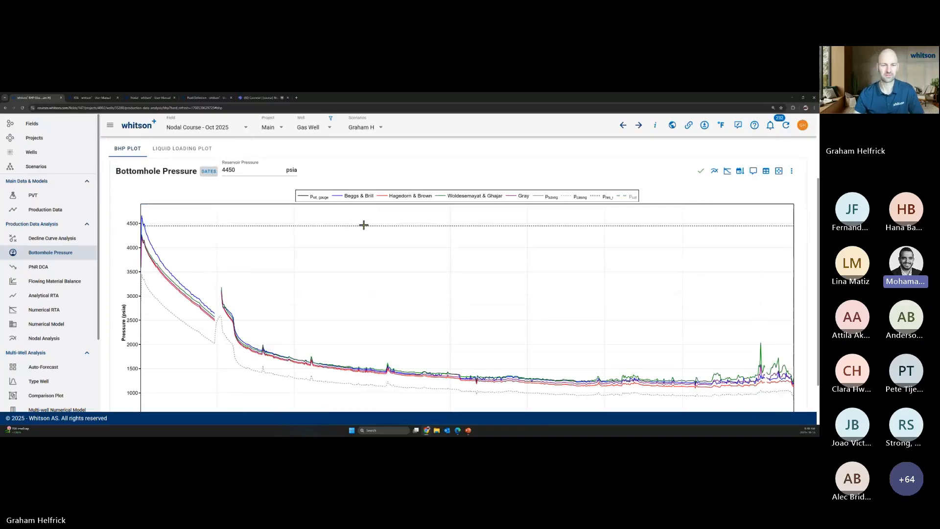
Step: Read the participants' newest replies in the Teams meeting chat, and return to whitson+
click(271, 98)
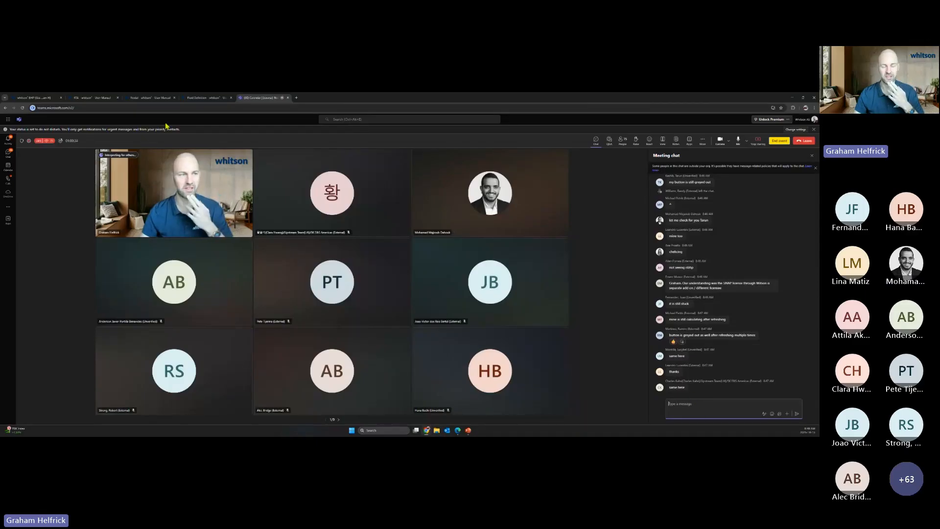
scroll(698, 300, down, 10)
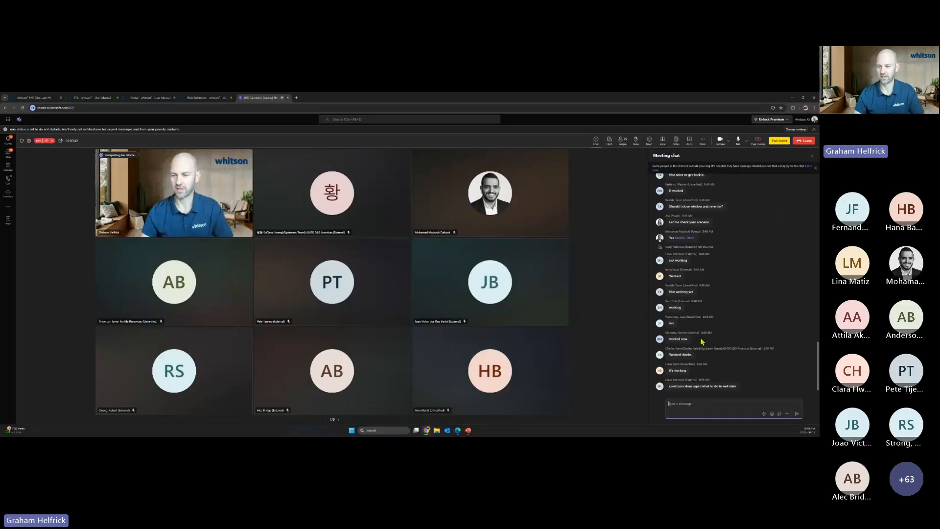
click(36, 97)
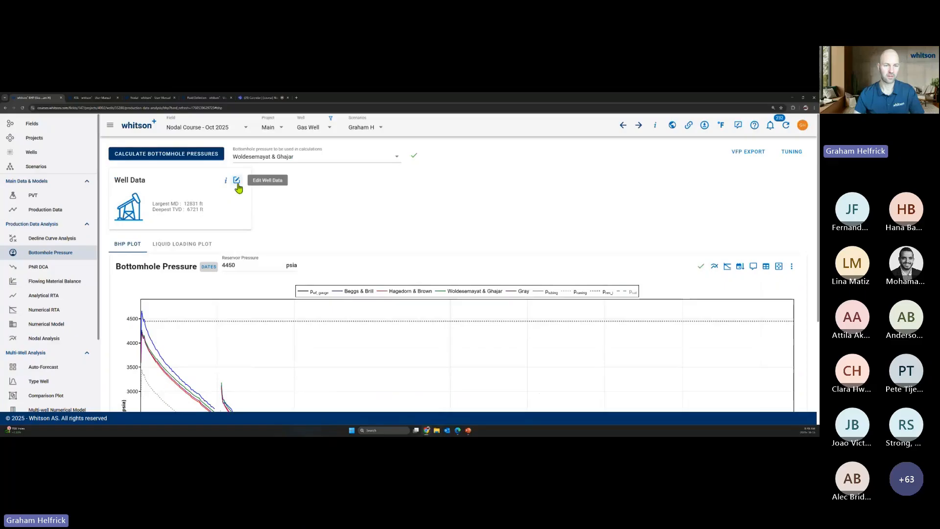
Step: Open the calculation settings from the Gas Well's well data and reset them to their defaults again
click(237, 182)
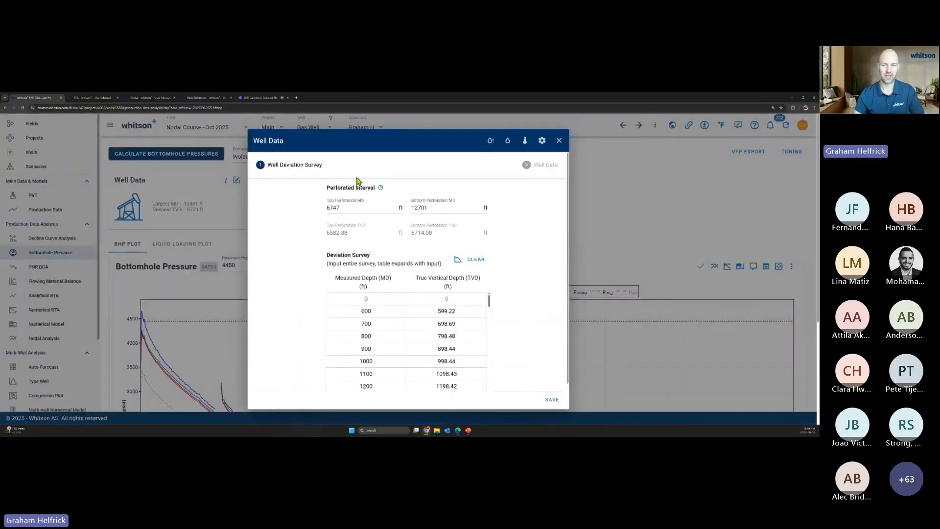
click(543, 141)
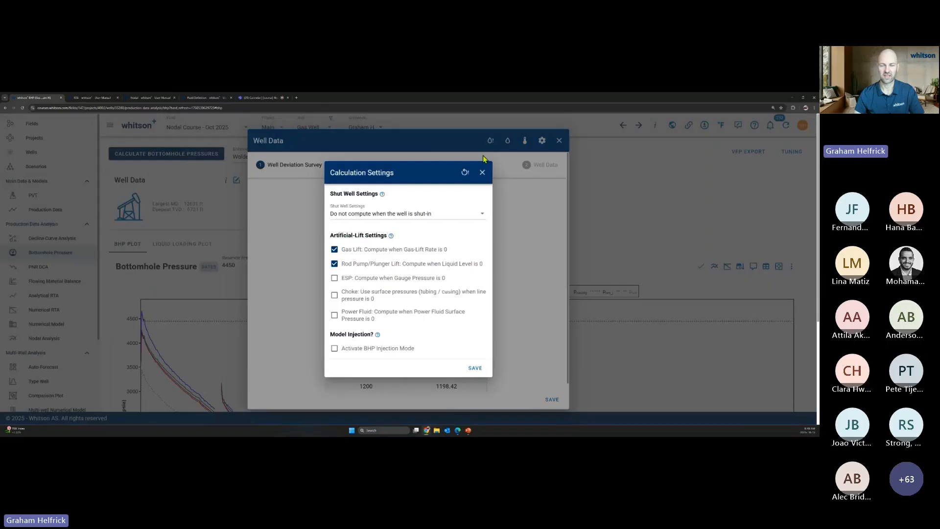
click(466, 174)
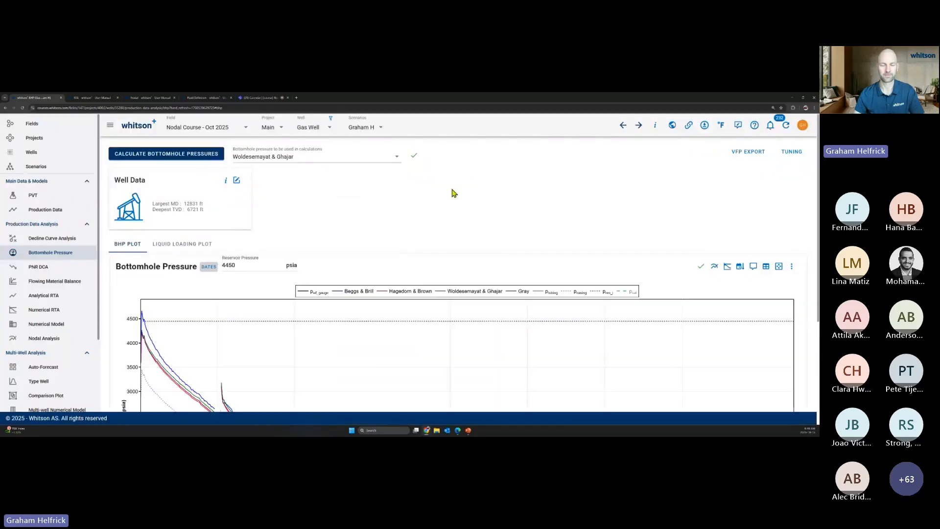
Step: Examine the correlation curves along the full timeline of the bottomhole pressure plot
scroll(451, 192, down, 1)
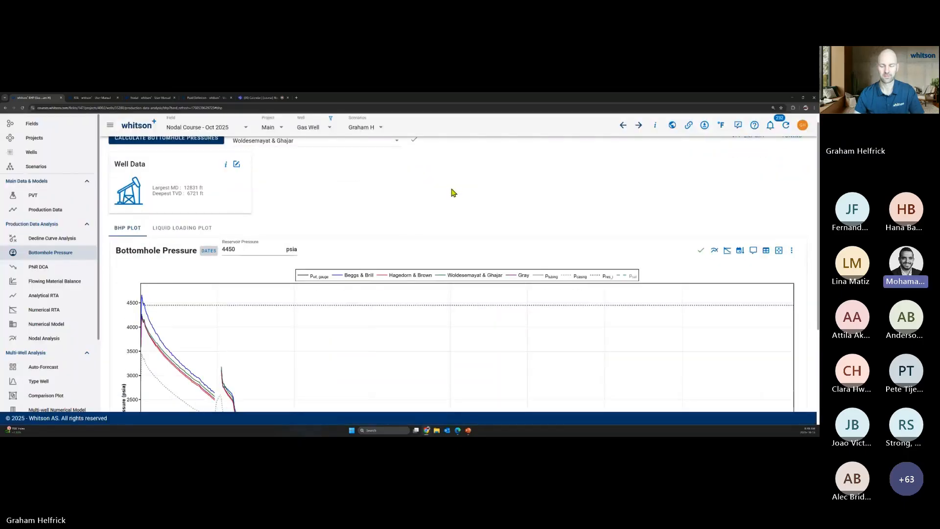
scroll(452, 193, down, 2)
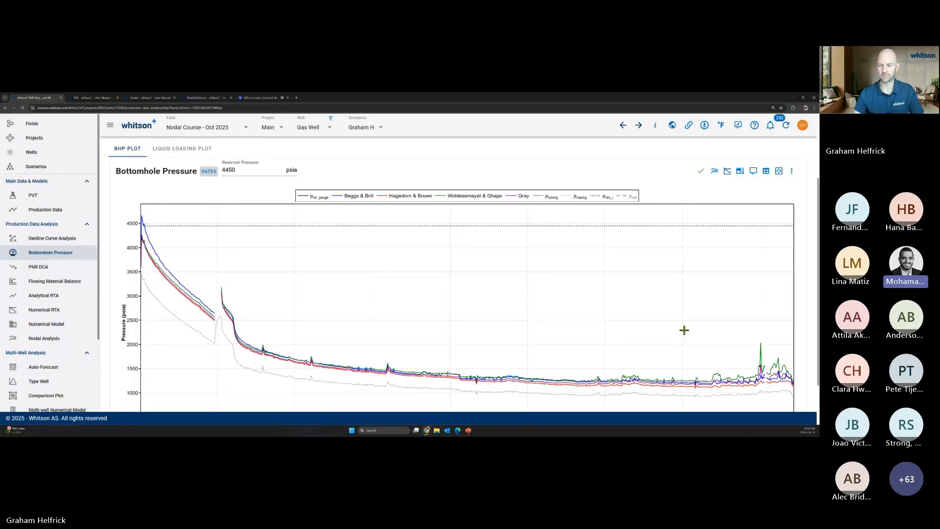
scroll(684, 330, down, 1)
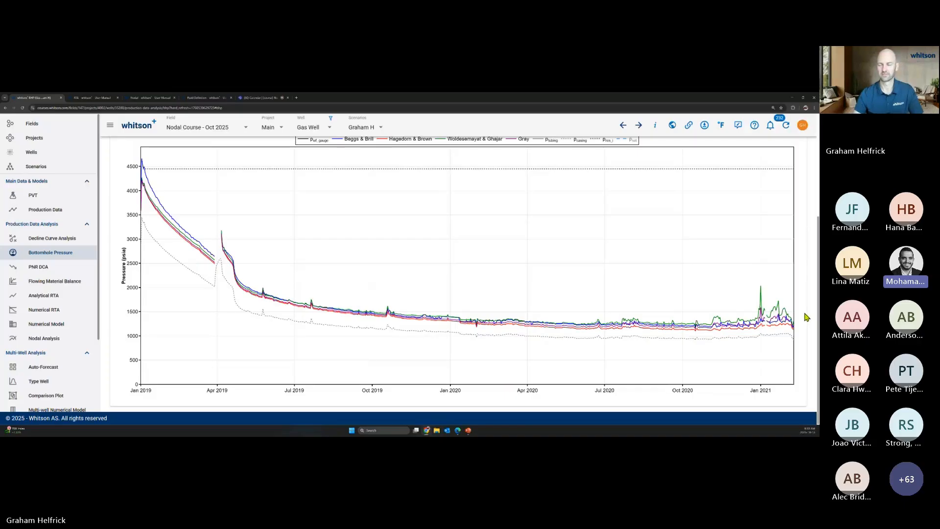
scroll(806, 314, up, 3)
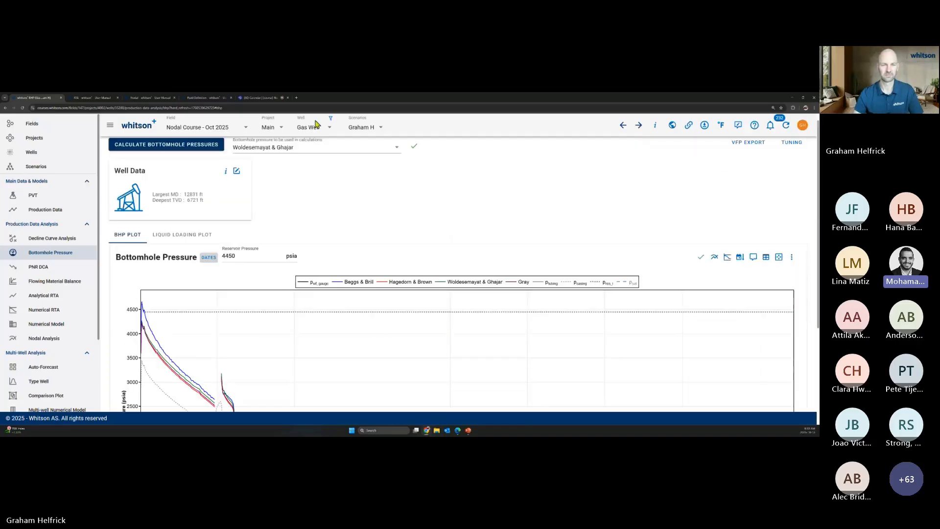
Step: Review the earlier Teams meeting chat messages for participants' questions, and return to the bottomhole pressure plot in whitson+
click(263, 97)
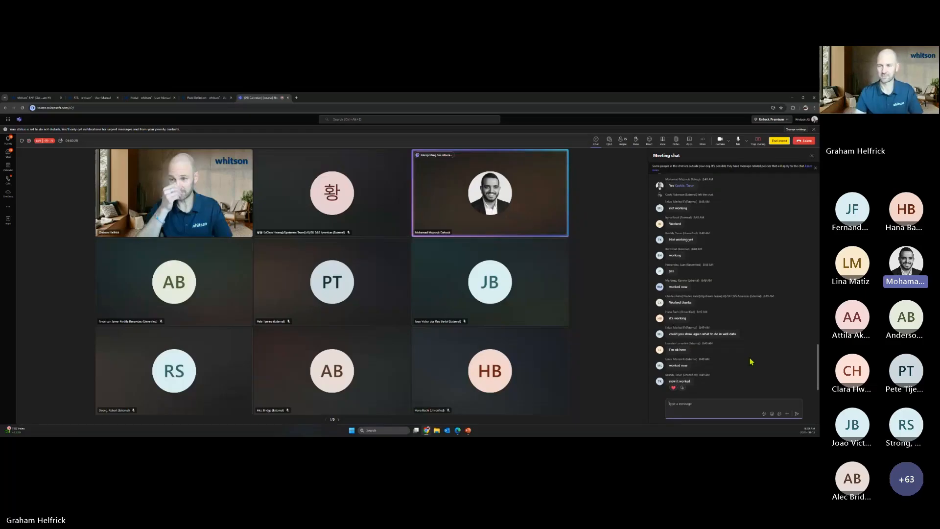
scroll(745, 370, up, 3)
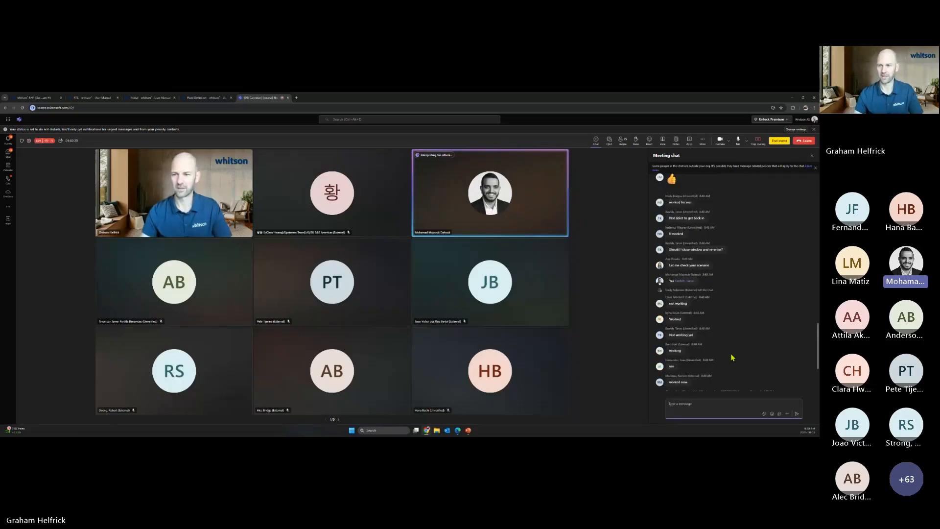
scroll(732, 355, up, 3)
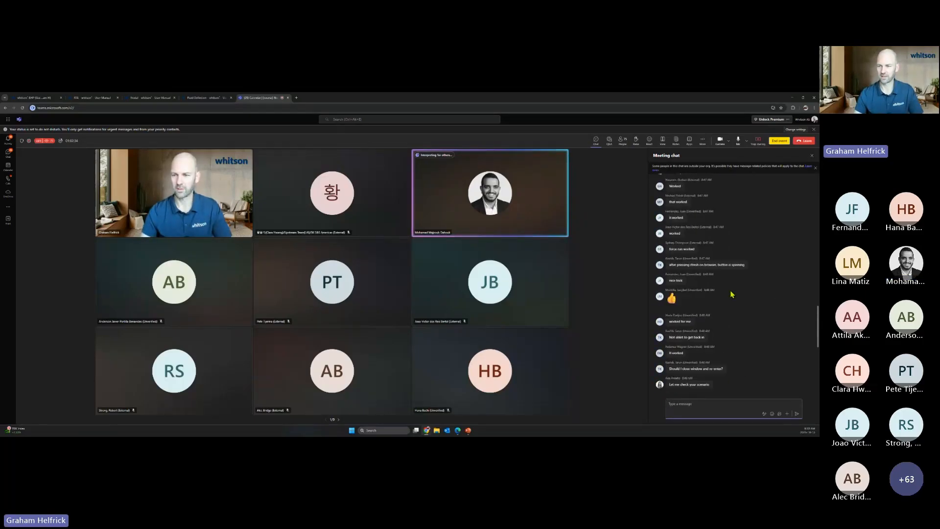
scroll(732, 295, up, 3)
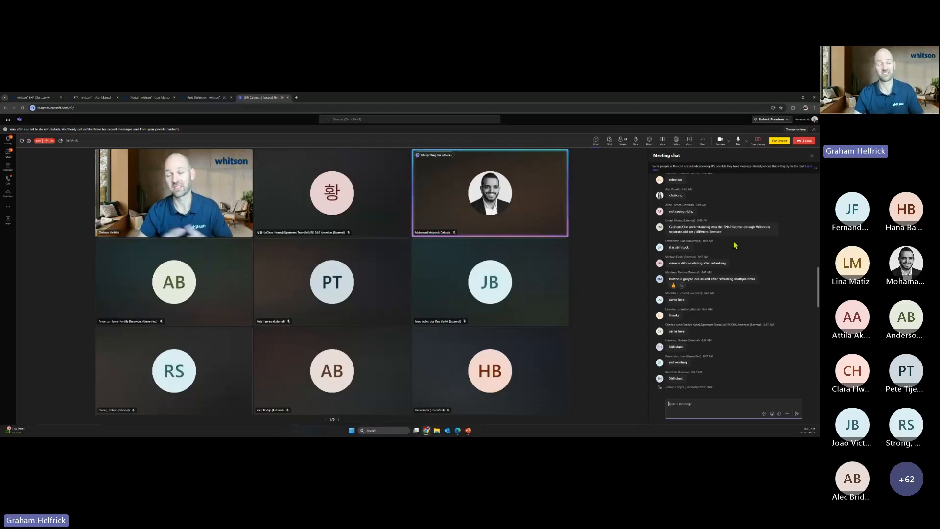
click(36, 97)
scroll(367, 279, down, 3)
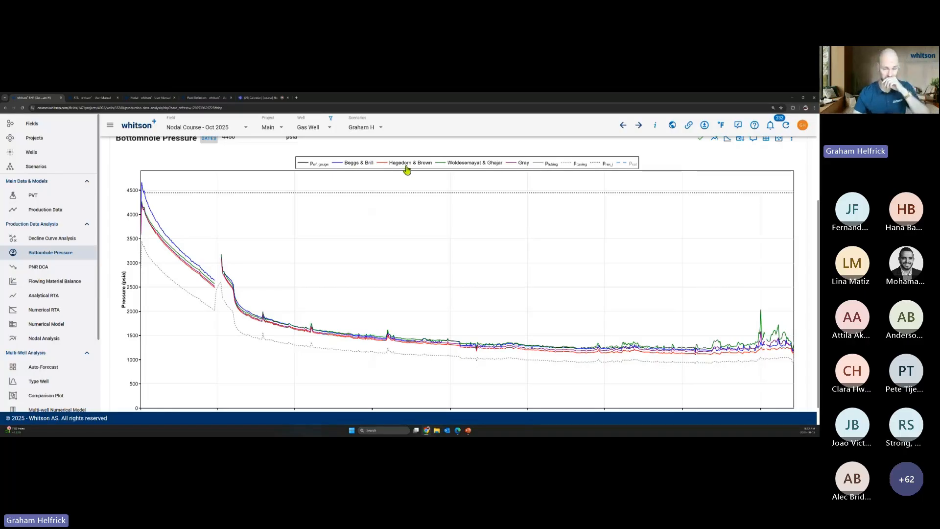
Step: Switch to the URTeC 4045619 paper in Microsoft Edge, maximize it, and examine its correlation error tables and fluid-ratio plots
mouse_move(459, 433)
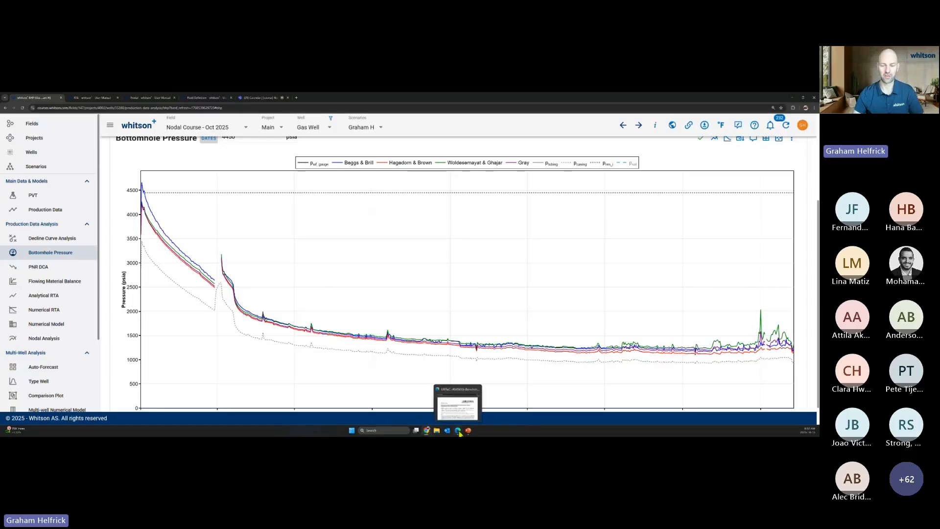
click(459, 416)
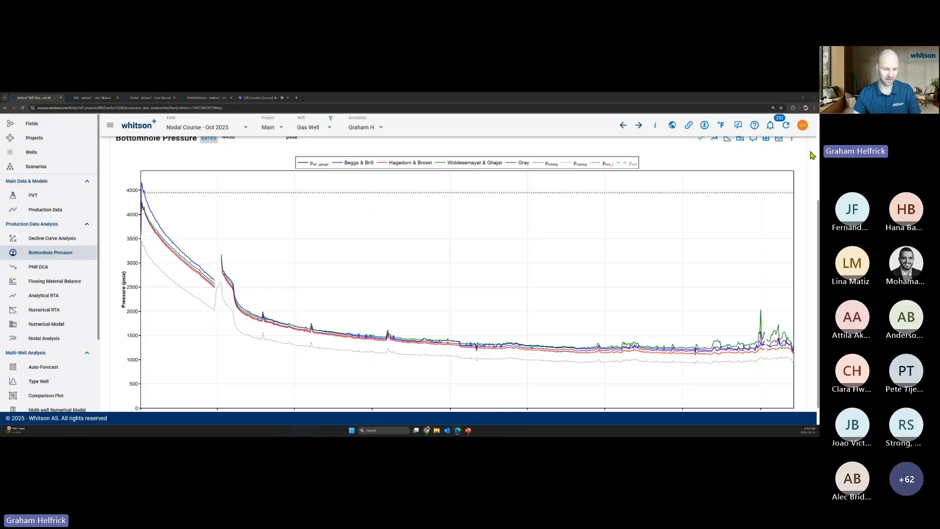
drag(819, 118, 432, 133)
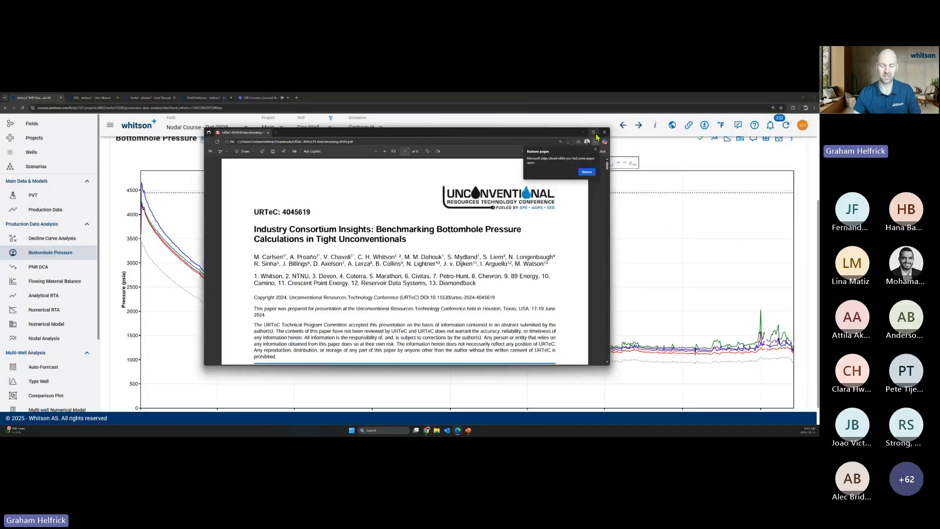
double_click(433, 134)
scroll(542, 207, up, 2)
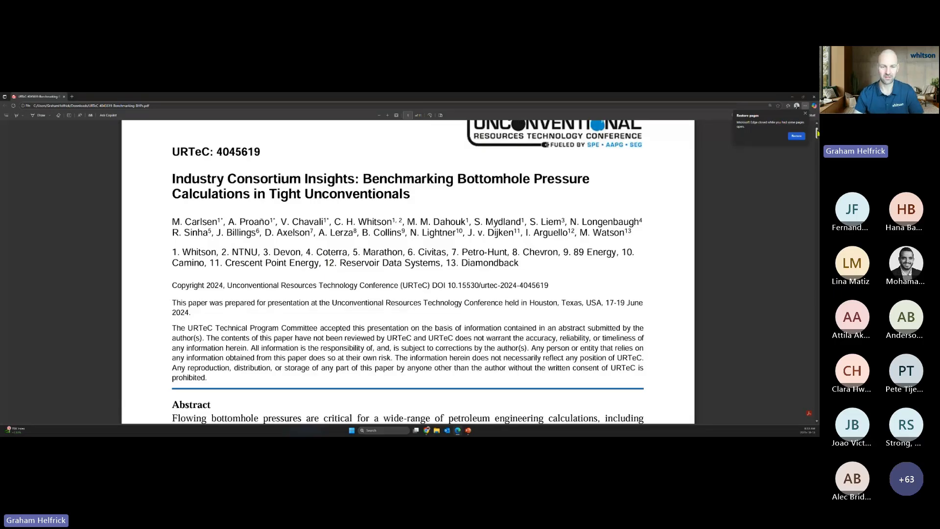
drag(817, 132, 794, 254)
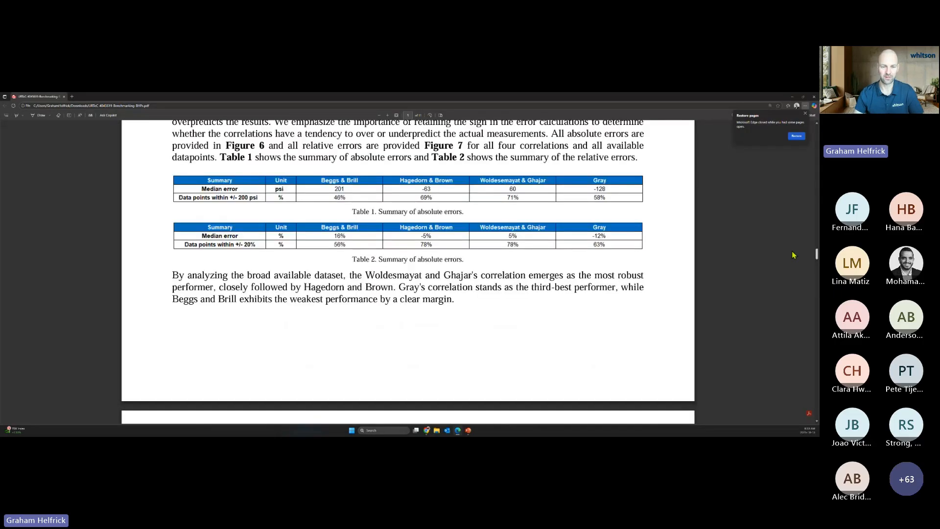
scroll(794, 254, down, 10)
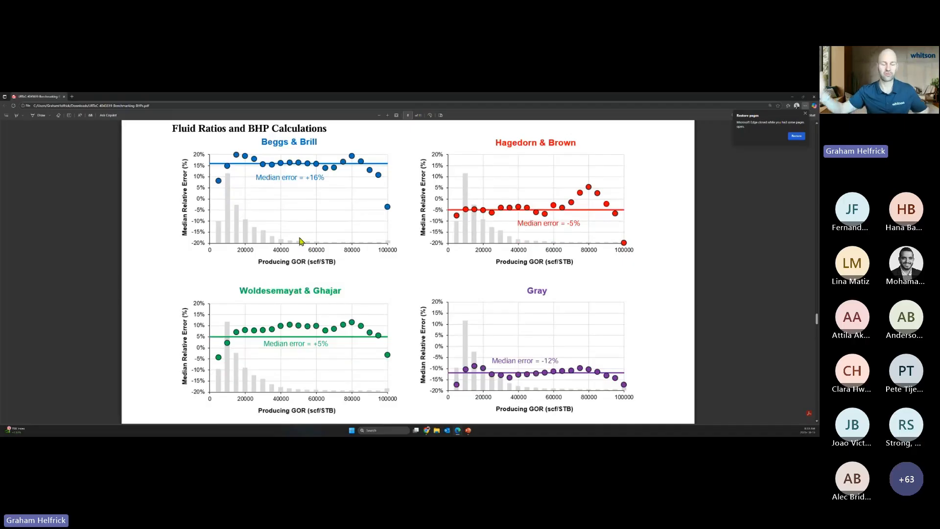
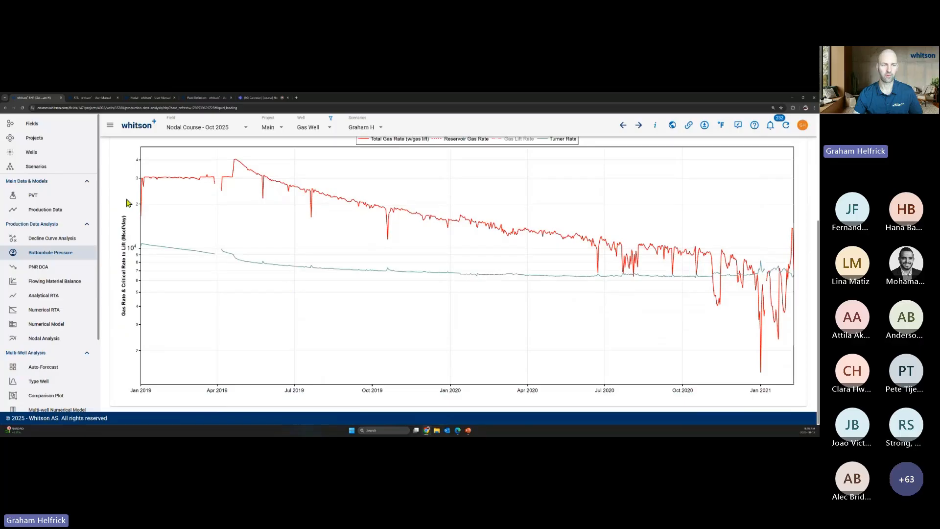
Step: Compare the Turner critical rate with the total gas rate over time on the liquid loading plot
mouse_move(176, 177)
mouse_move(183, 250)
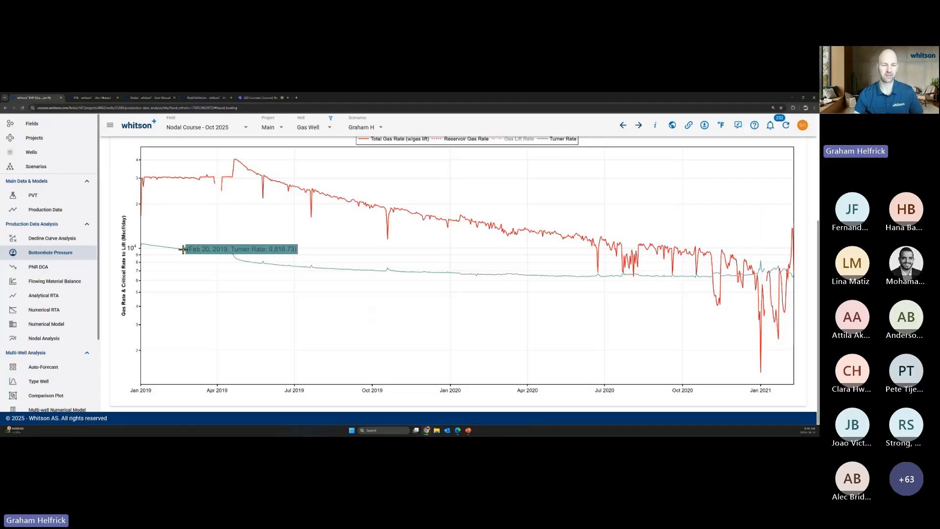
scroll(186, 250, up, 1)
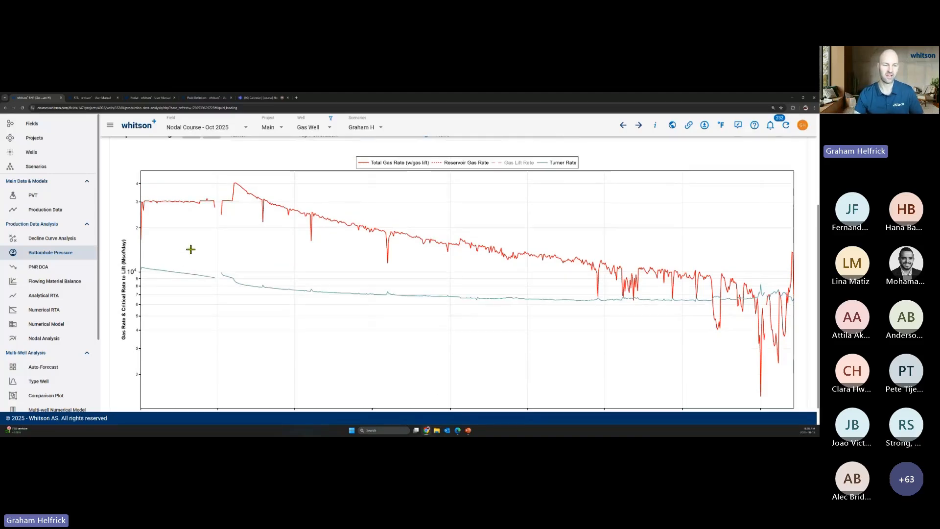
mouse_move(157, 268)
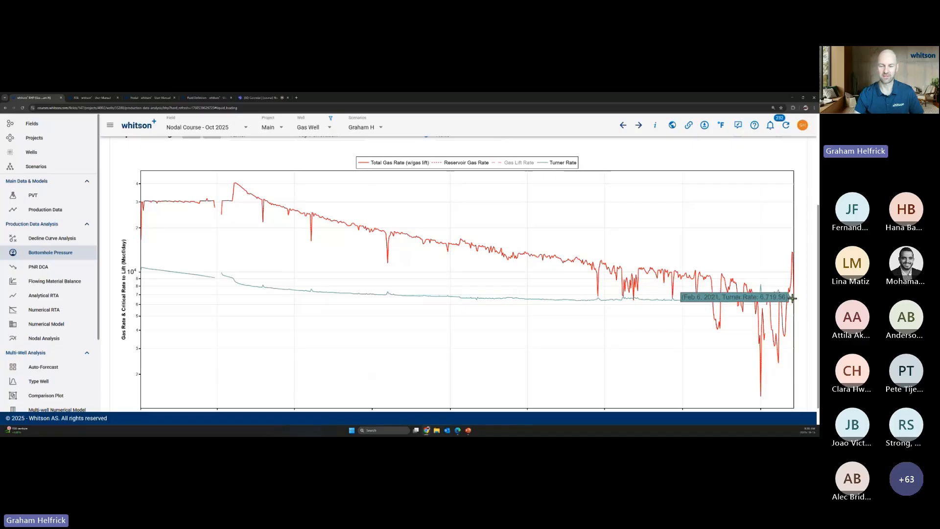
scroll(447, 317, up, 1)
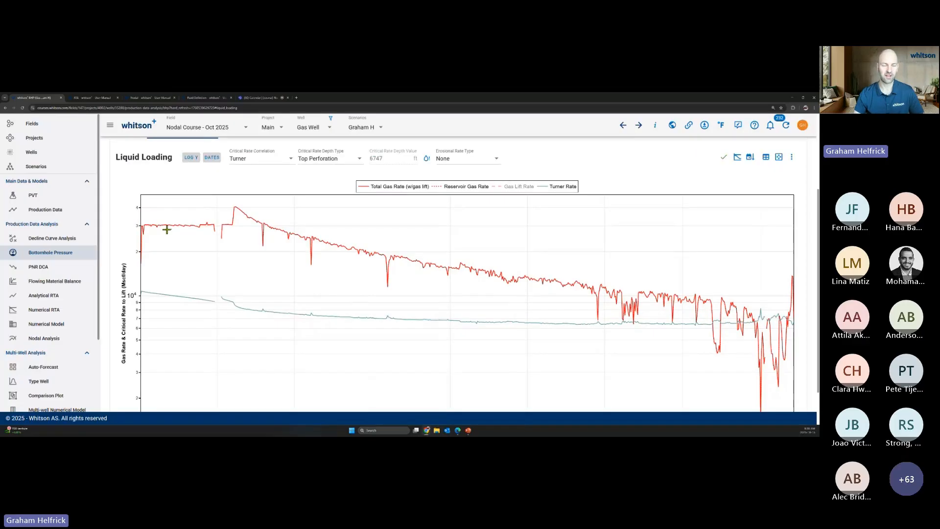
mouse_move(167, 229)
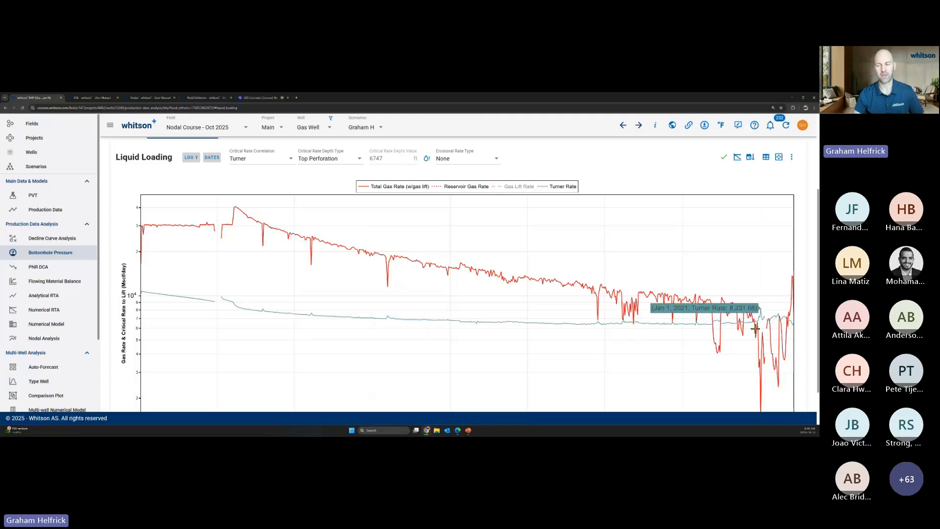
Step: Review the available critical rate correlations, leave Turner selected, and inspect the late-time rates on the liquid loading plot
click(266, 159)
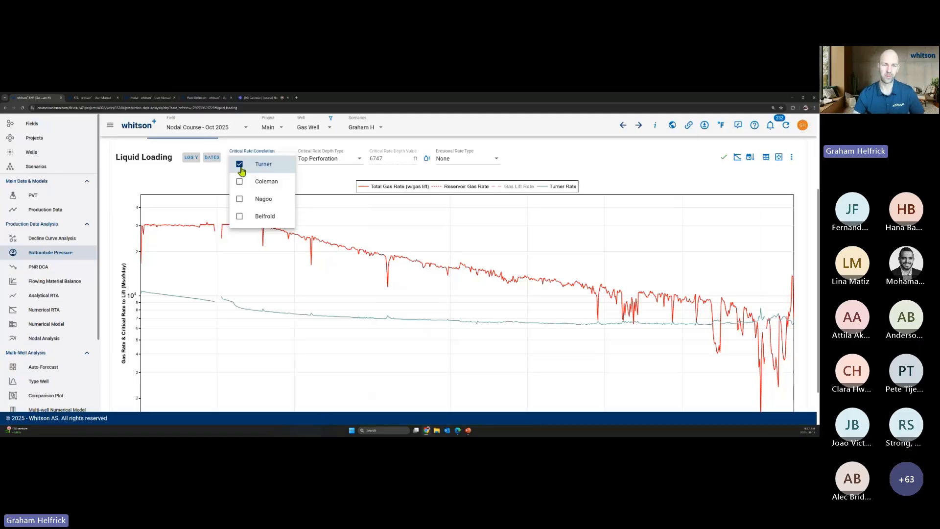
click(366, 215)
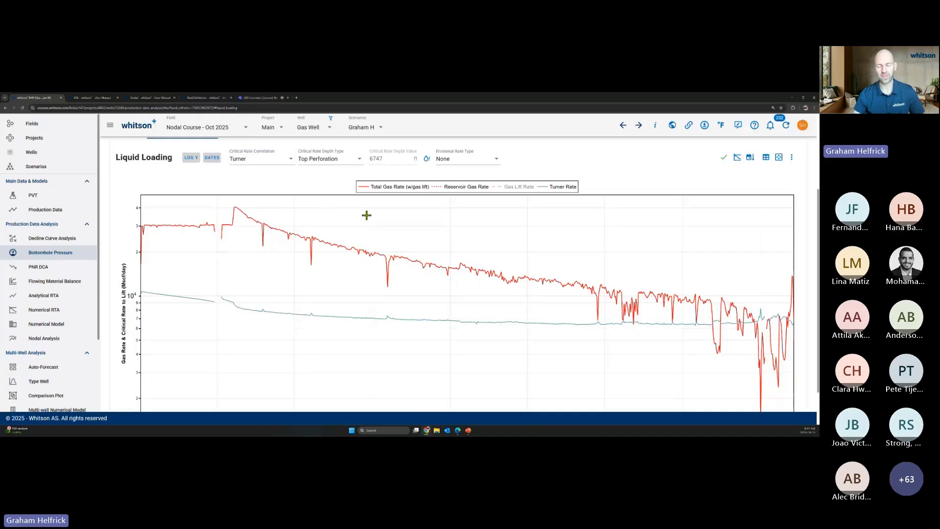
scroll(372, 223, up, 1)
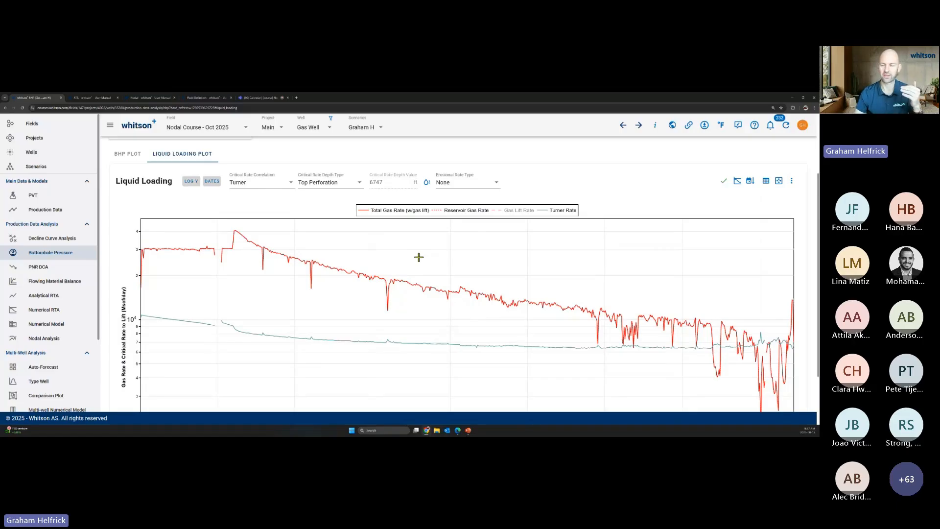
mouse_move(774, 343)
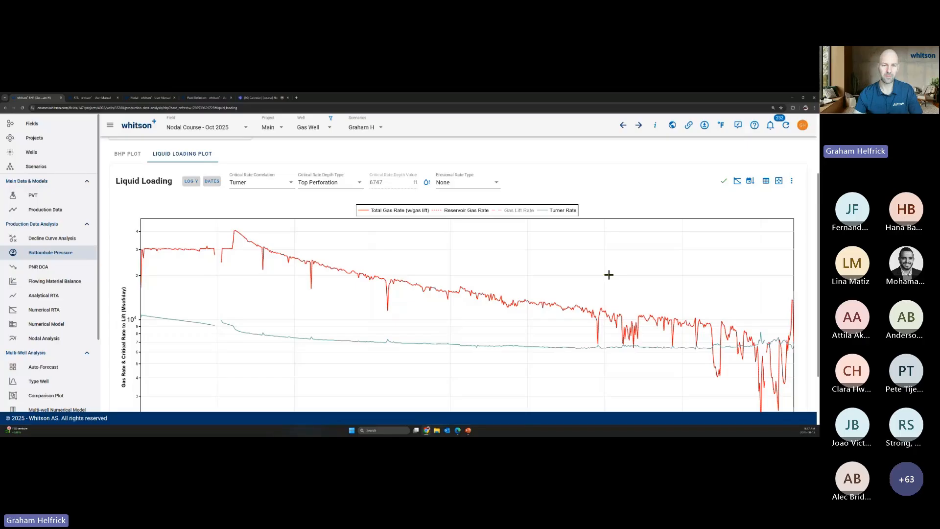
Step: Try a critical rate multiplier of 1.1 in the liquid loading options, and close them without saving
click(427, 183)
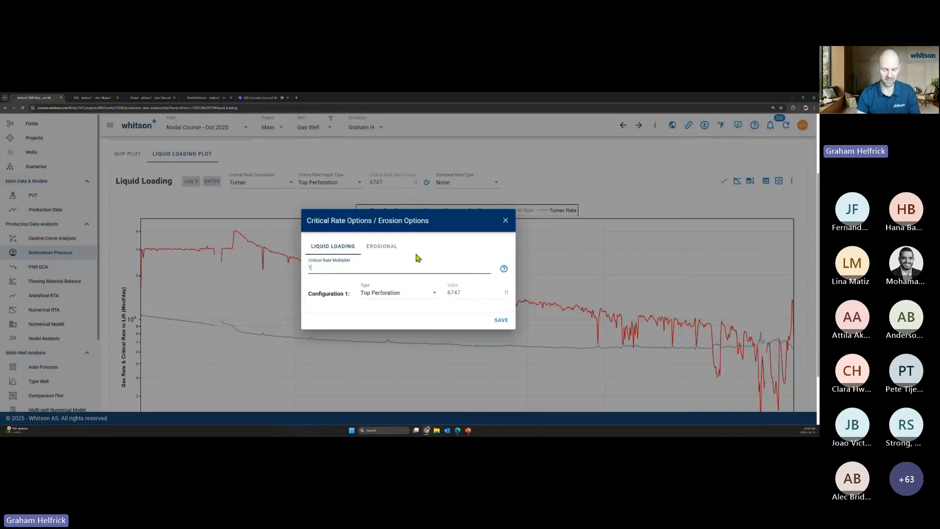
text(.1)
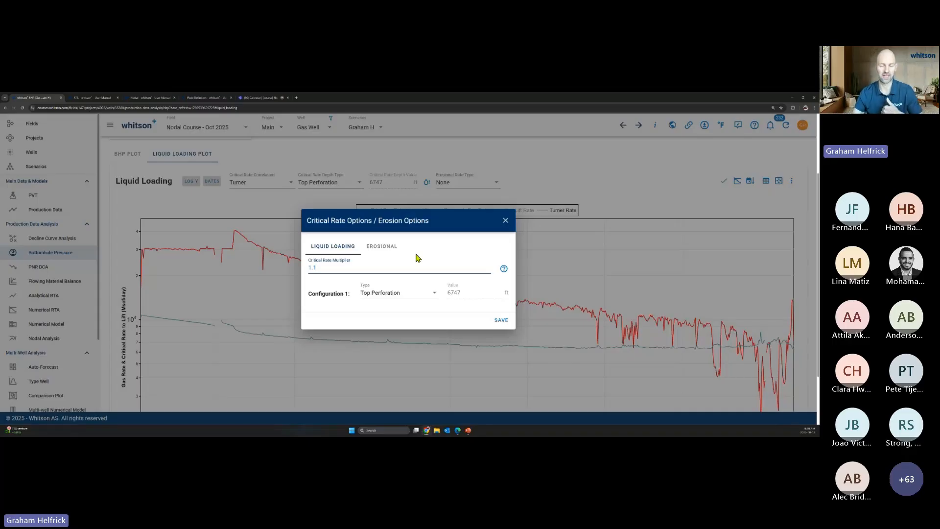
click(505, 223)
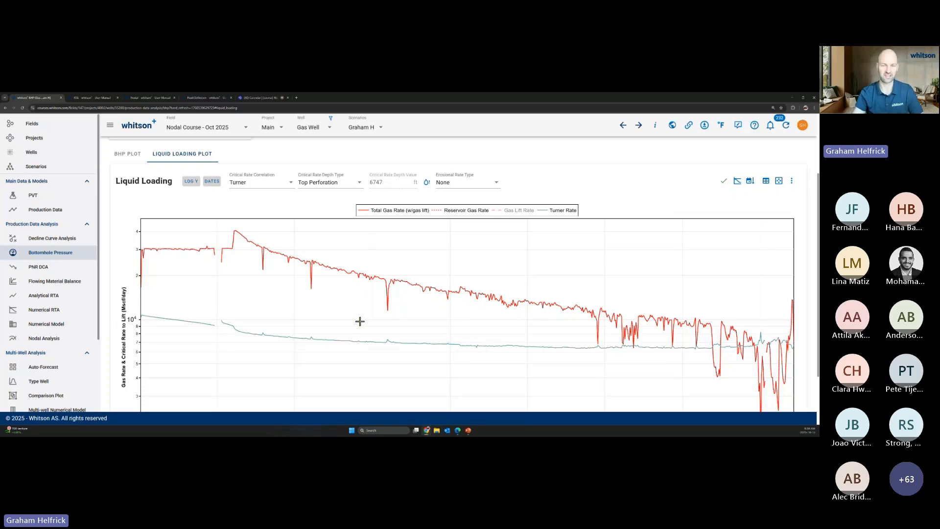
Step: Compare the gas rate with the Api 14E erosional rate, reset the erosional rate type to None, and switch to the Gas IPR/VLP slide
click(486, 185)
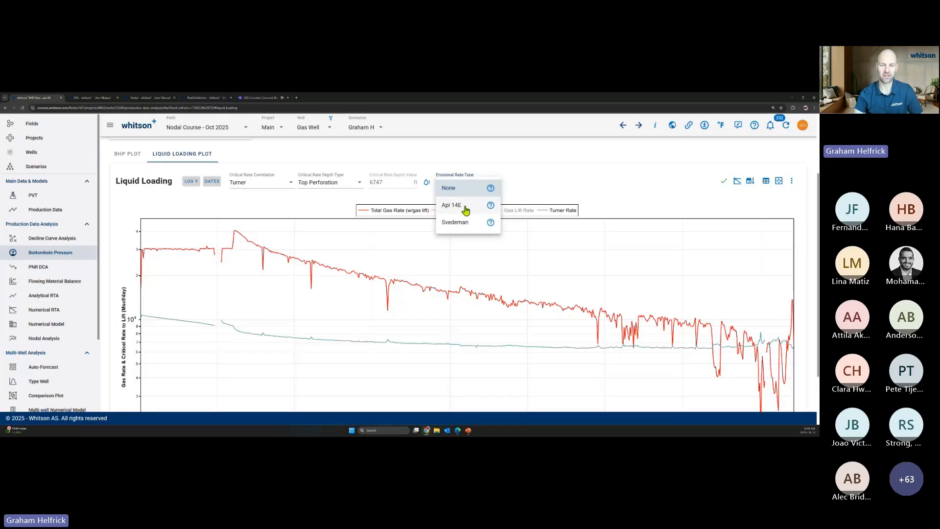
click(471, 210)
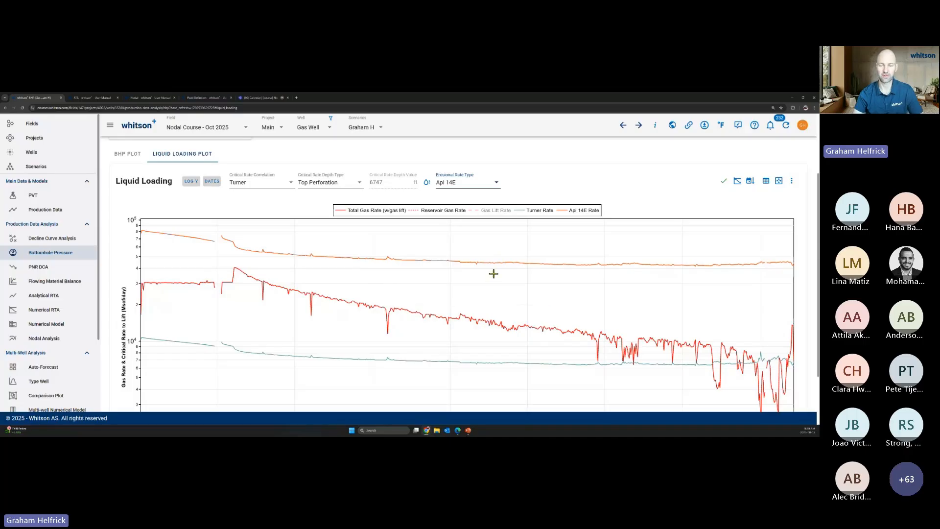
click(470, 184)
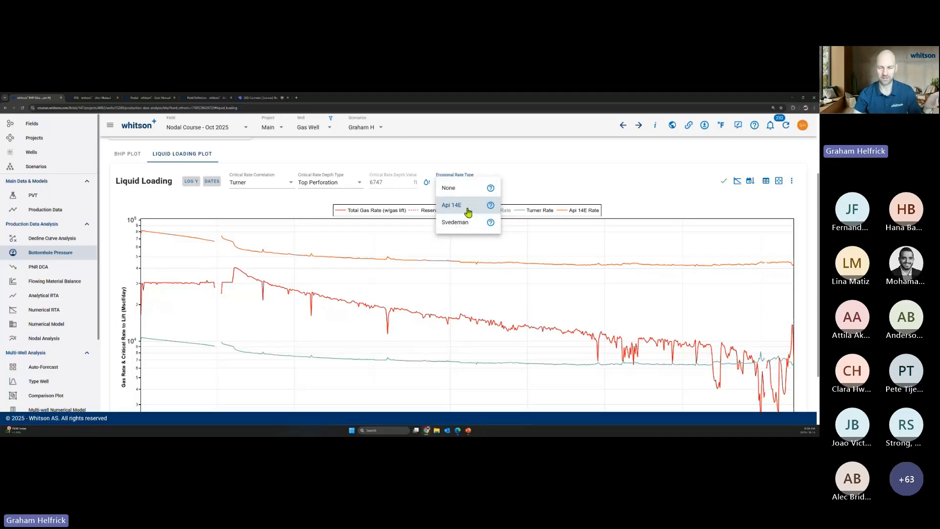
click(548, 184)
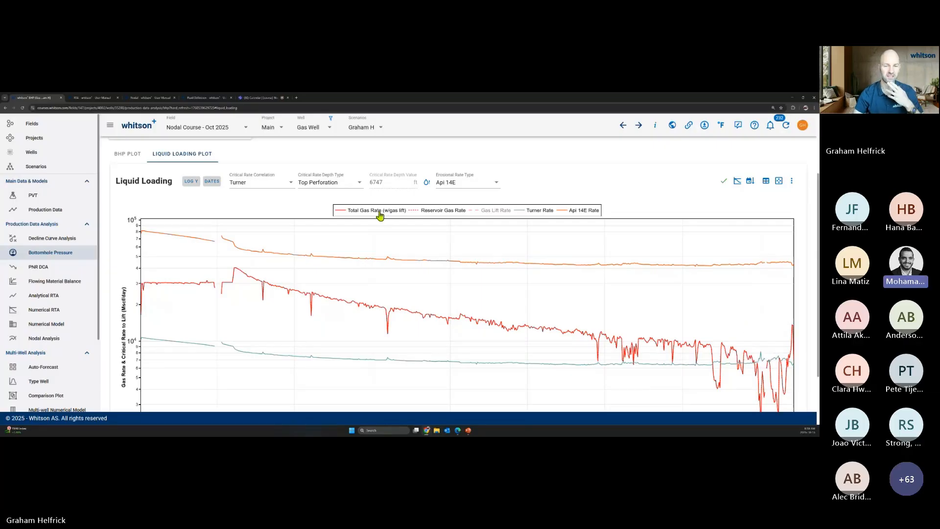
click(465, 184)
click(458, 188)
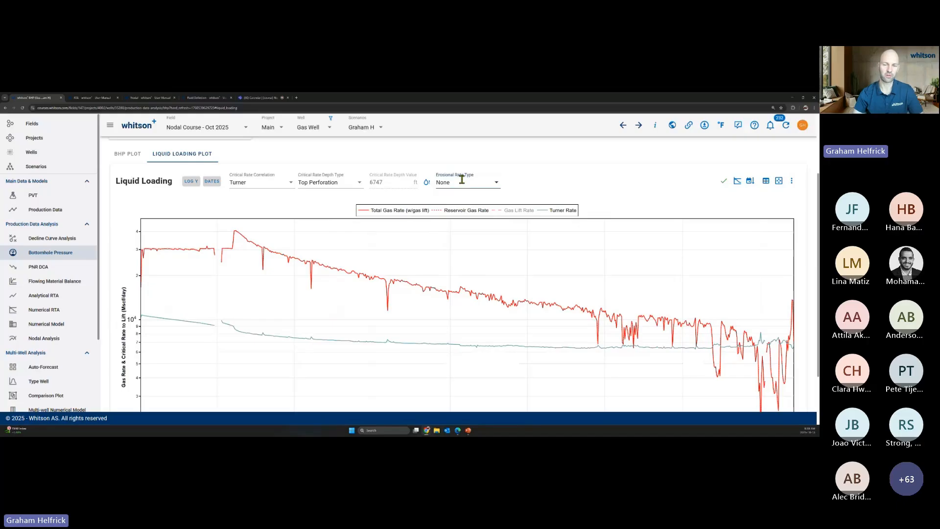
click(468, 182)
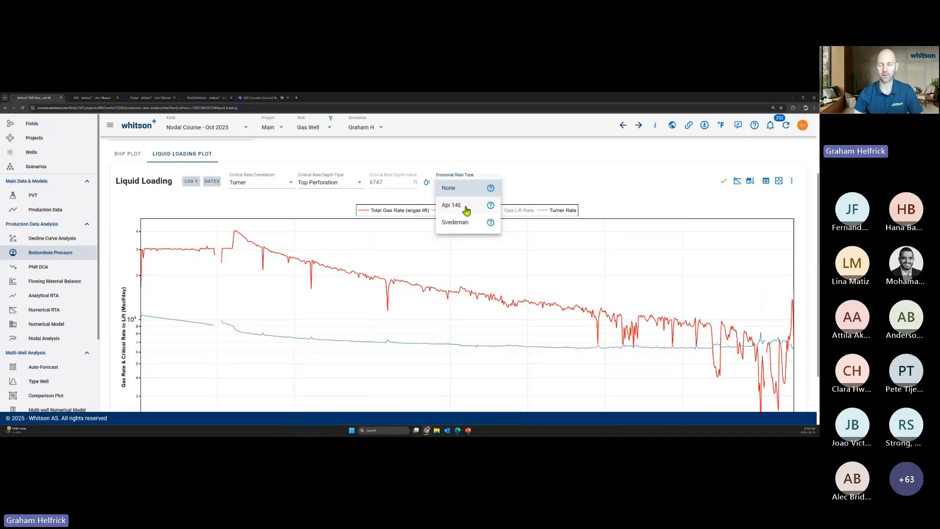
click(466, 209)
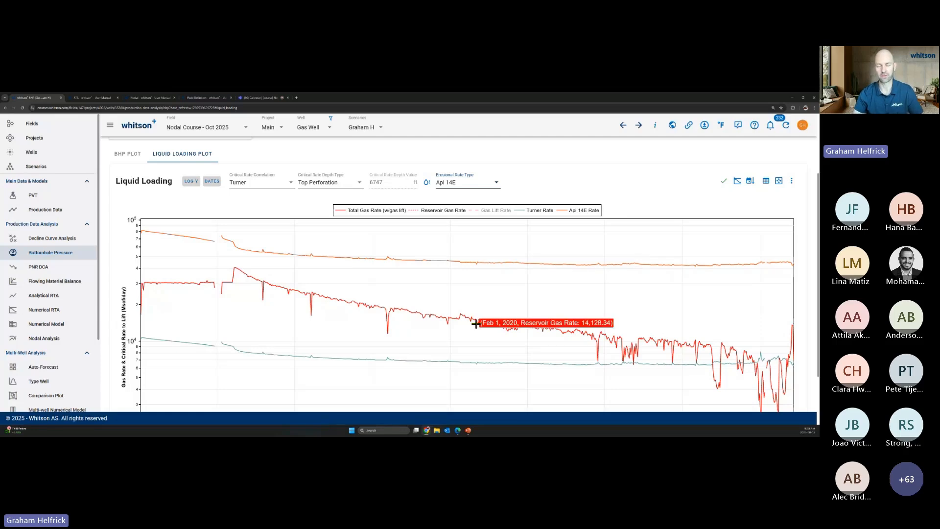
key(Up)
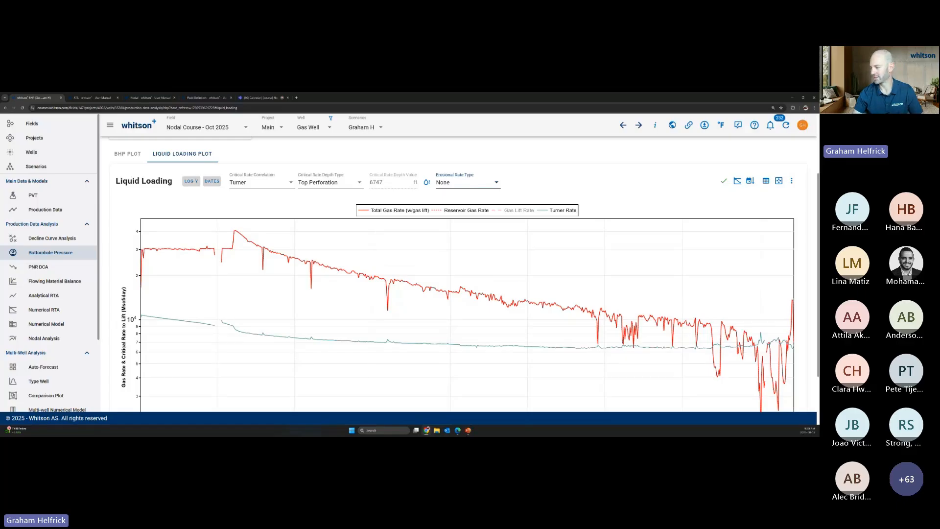
key(alt+Tab)
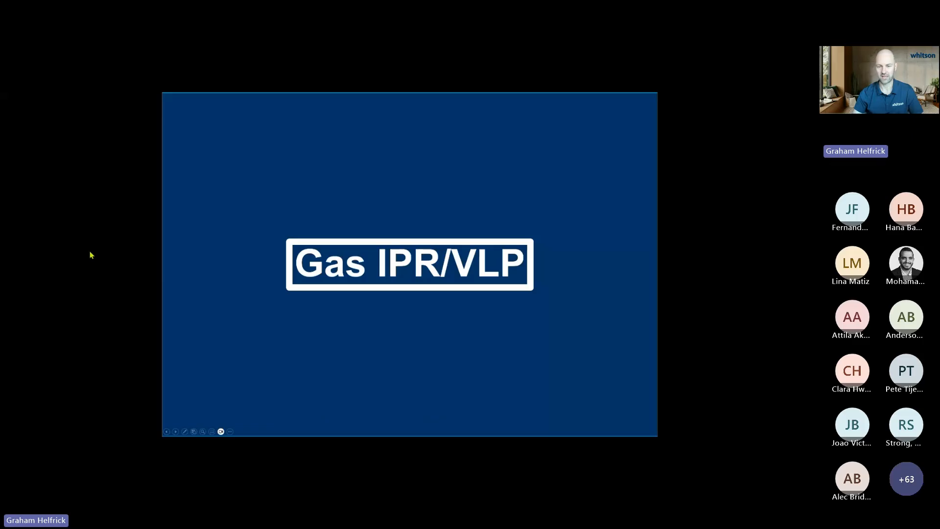
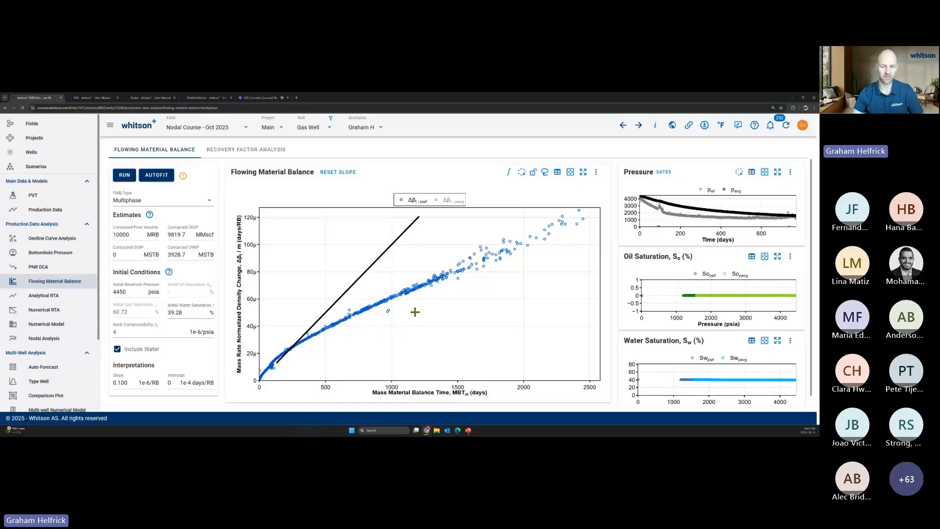
Step: Move and rotate the flowing material balance line by hand to match the mid-to-late-time data points
mouse_move(407, 290)
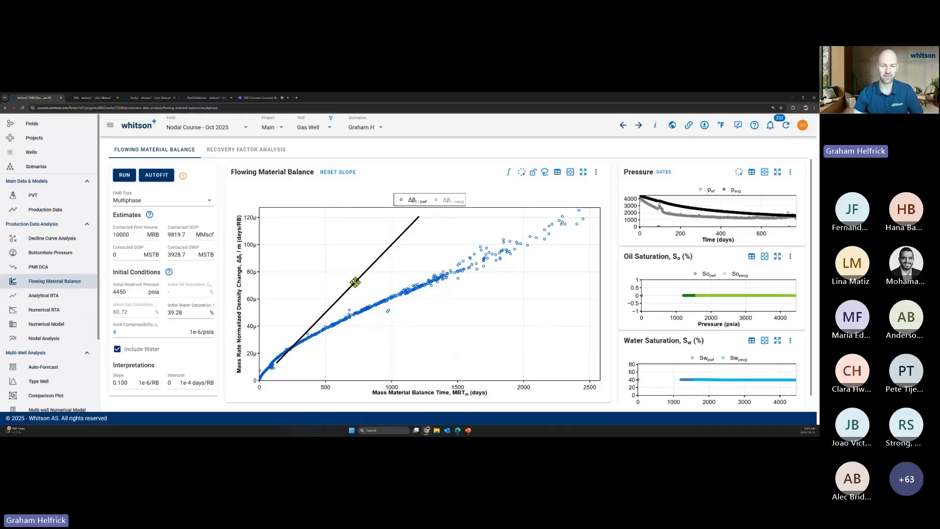
drag(355, 283, 421, 289)
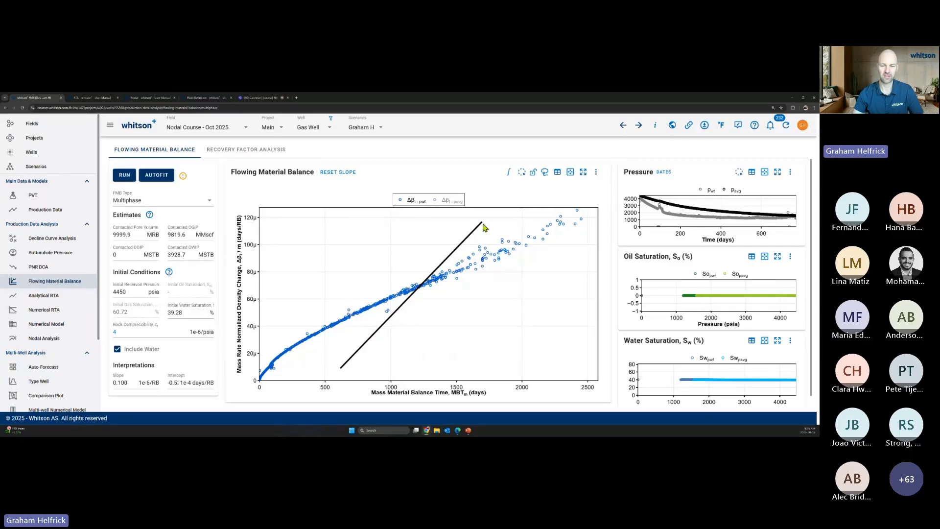
drag(483, 226, 514, 298)
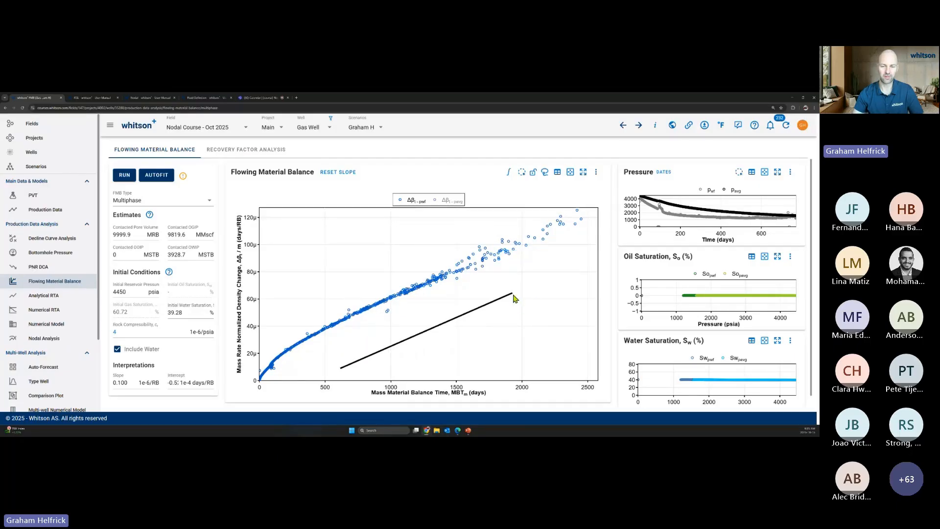
drag(440, 328, 501, 281)
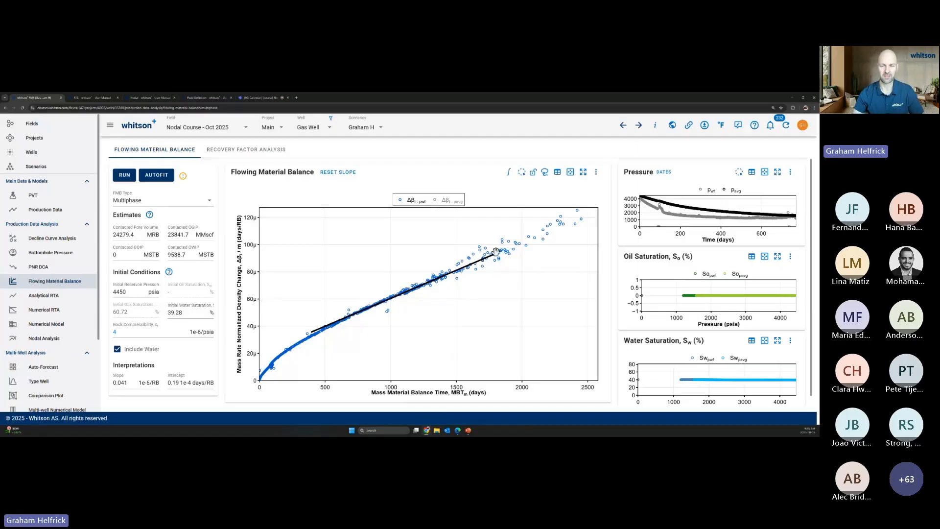
drag(496, 251, 510, 250)
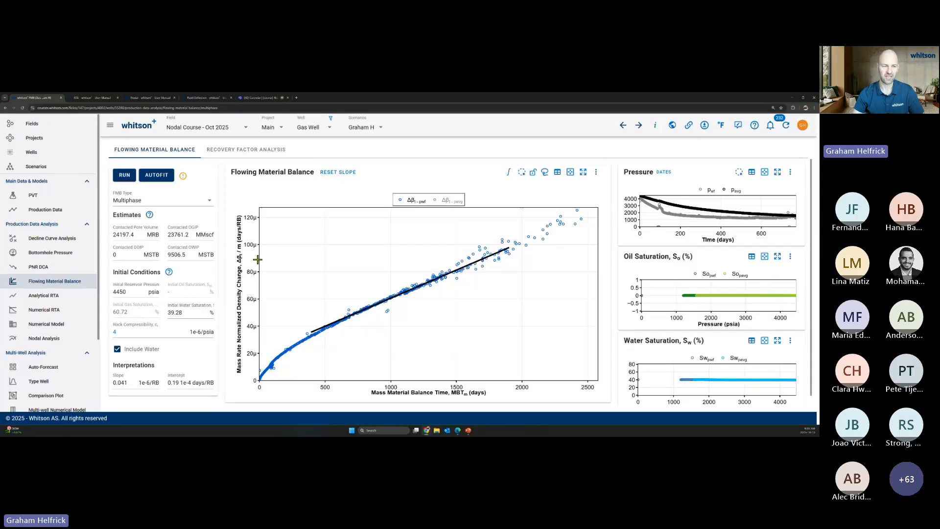
Step: Steepen and then flatten the flowing material balance line to test how its slope affects the contacted OGIP
double_click(178, 234)
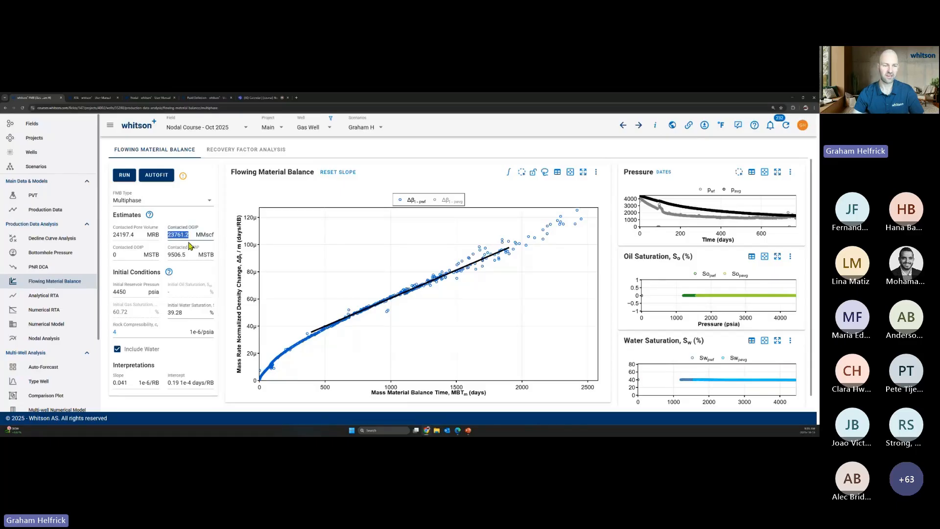
click(190, 237)
drag(175, 236, 169, 239)
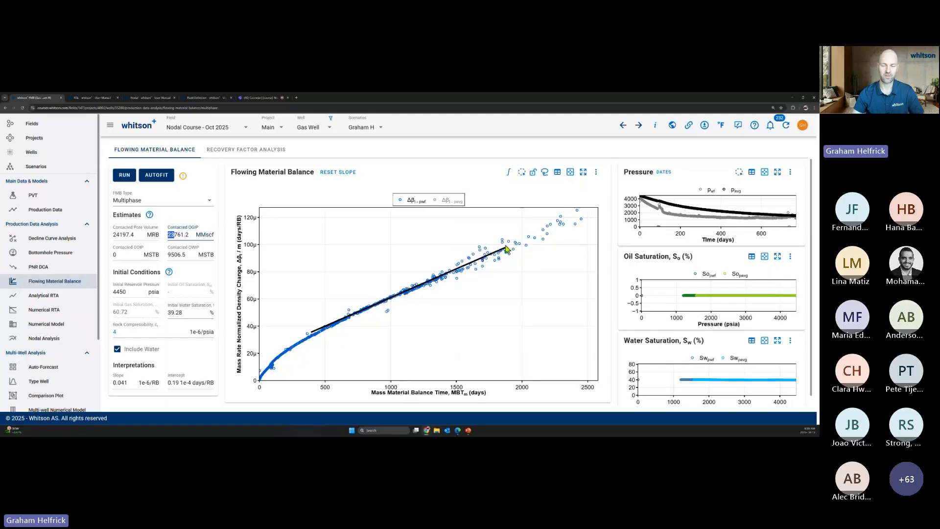
drag(506, 248, 444, 218)
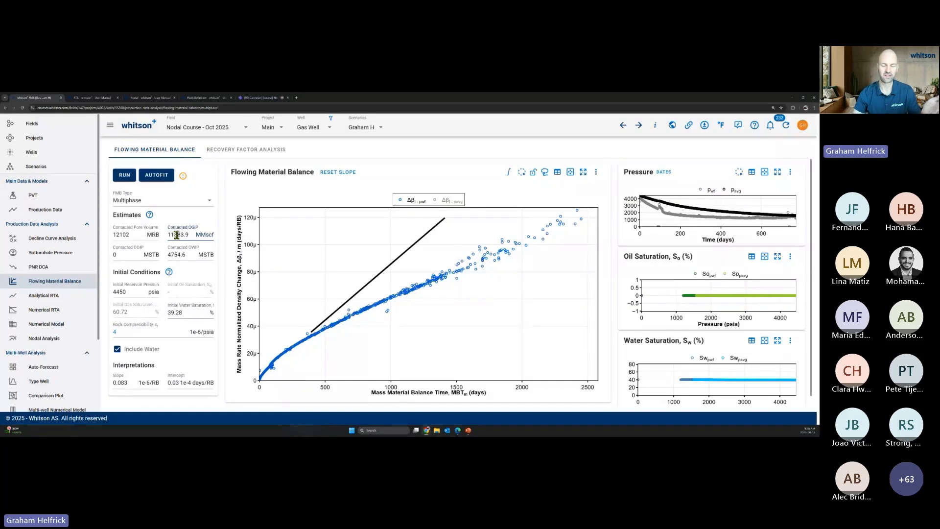
drag(445, 218, 550, 285)
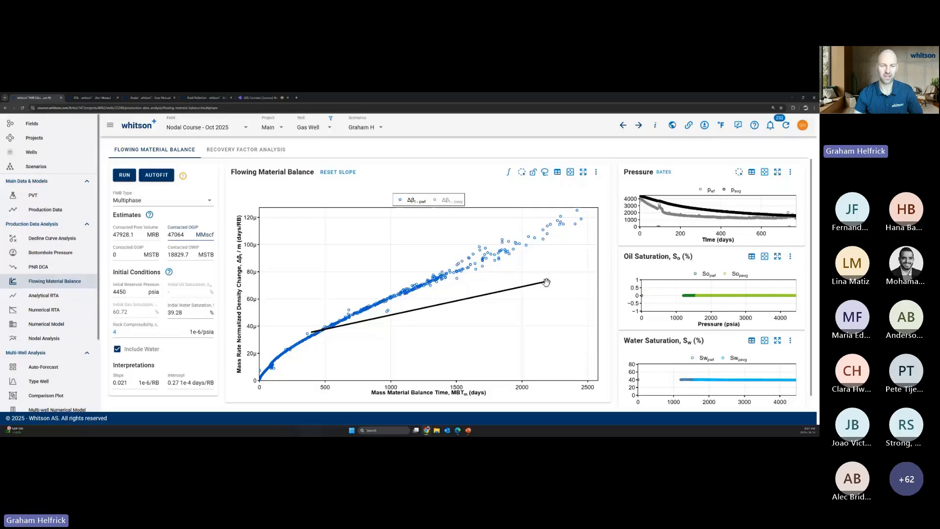
Step: Fit the flowing material balance line with Standard Autofit and run the multiphase calculation
click(164, 179)
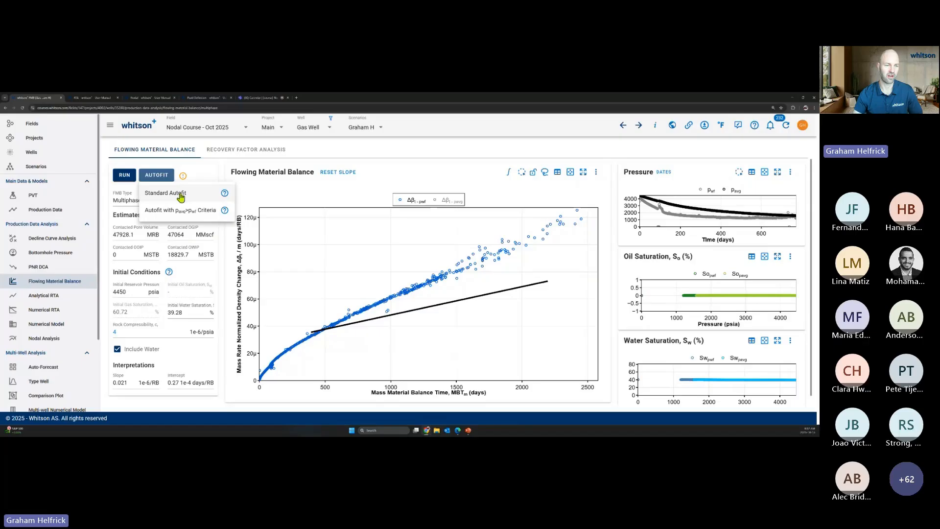
click(161, 180)
click(162, 183)
click(166, 194)
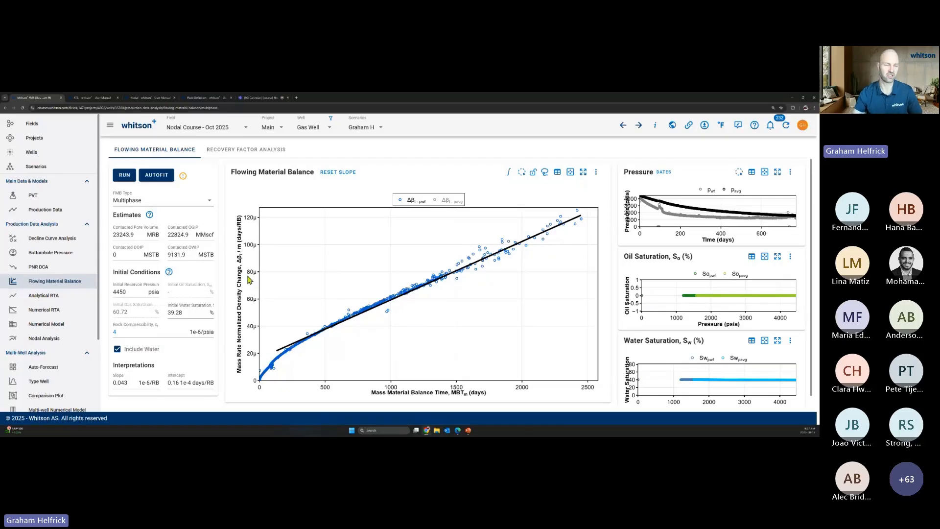
click(124, 177)
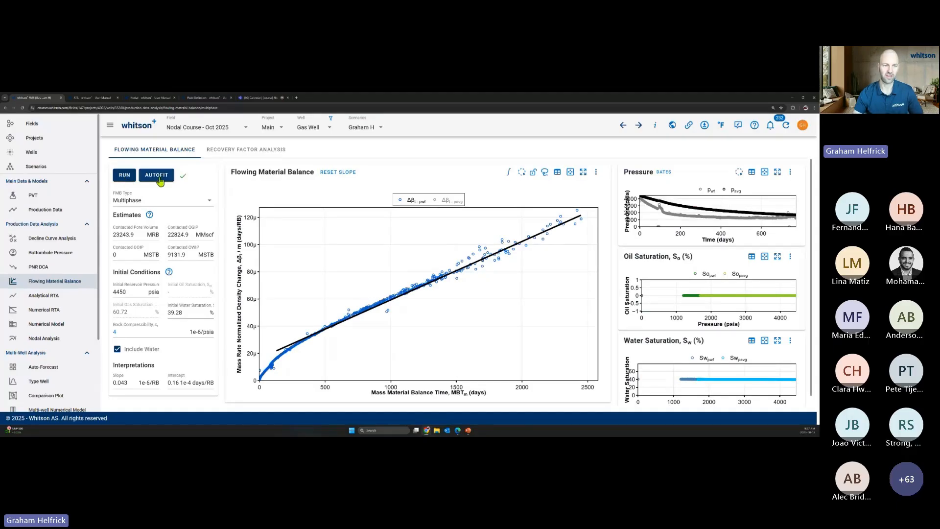
click(156, 177)
click(166, 195)
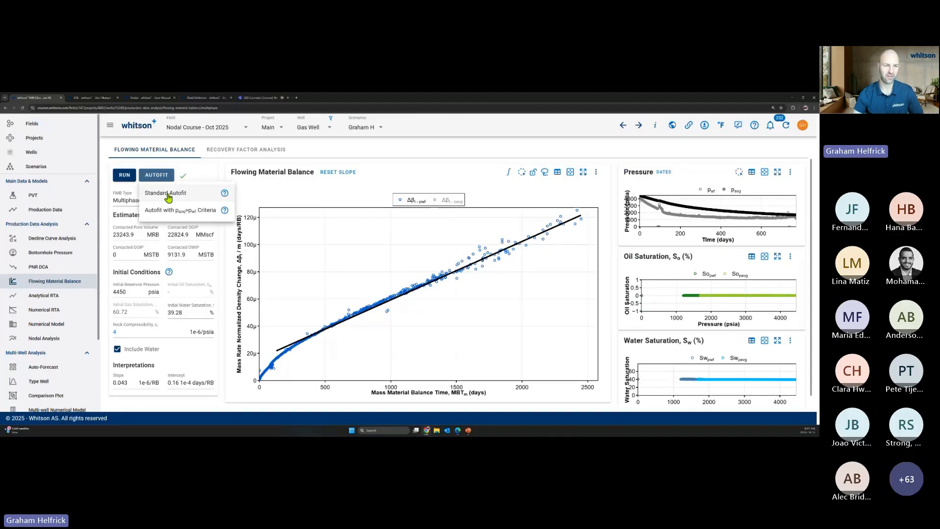
click(124, 177)
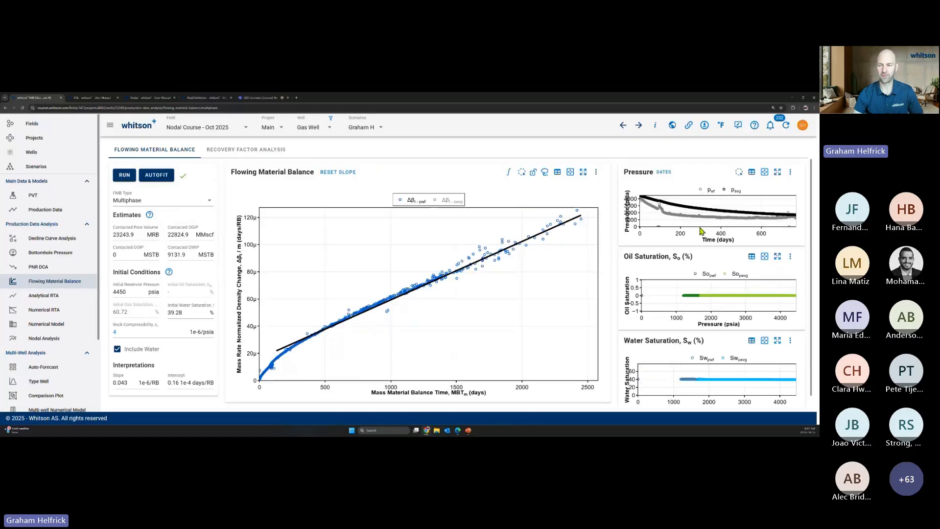
Step: Enlarge the Pressure plot and trace the average reservoir pressure from initial to final time, relating it to the contacted OGIP
mouse_move(681, 202)
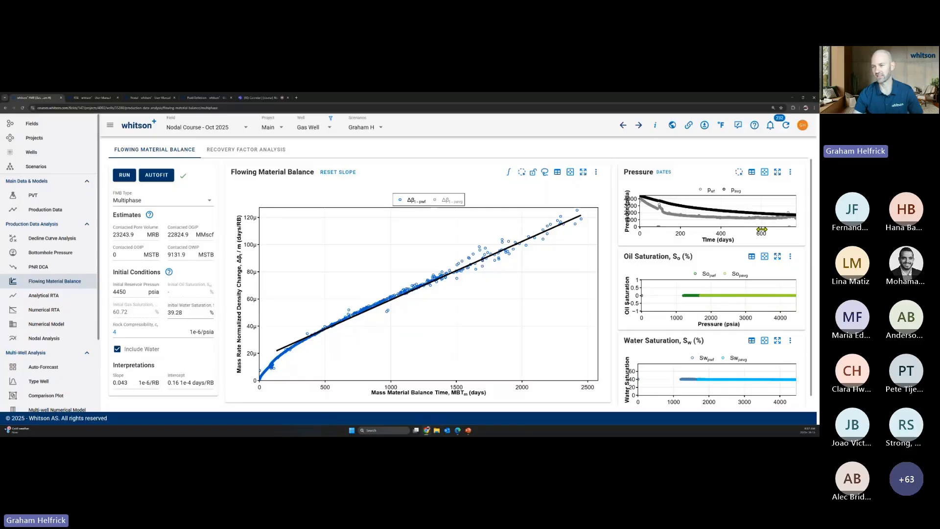
click(778, 173)
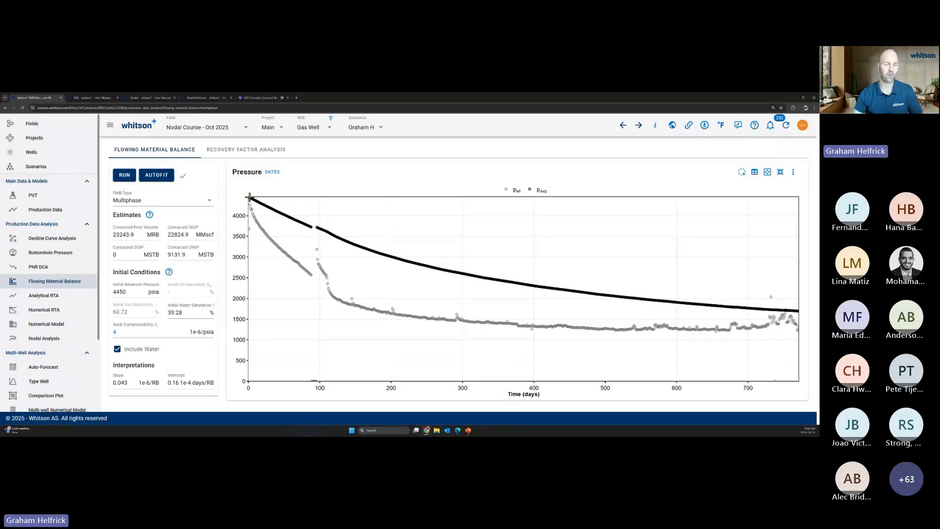
mouse_move(249, 199)
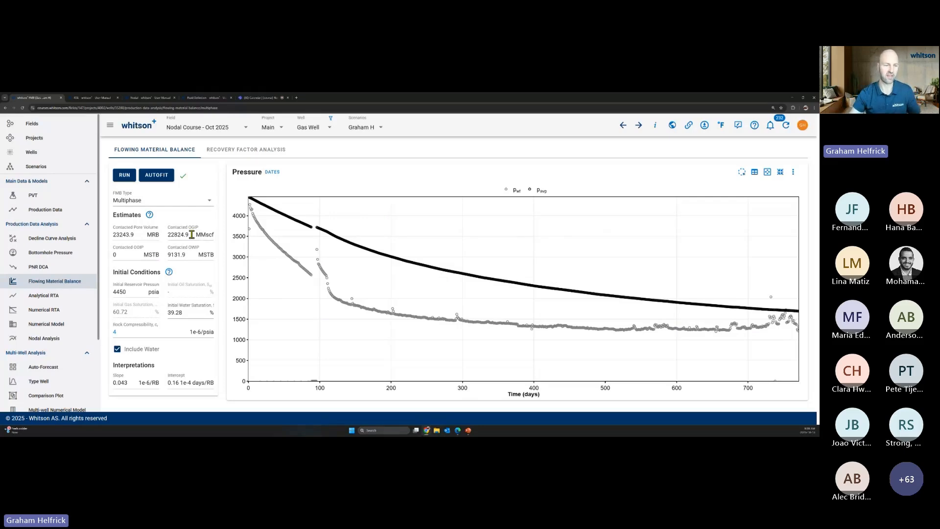
drag(192, 235, 169, 235)
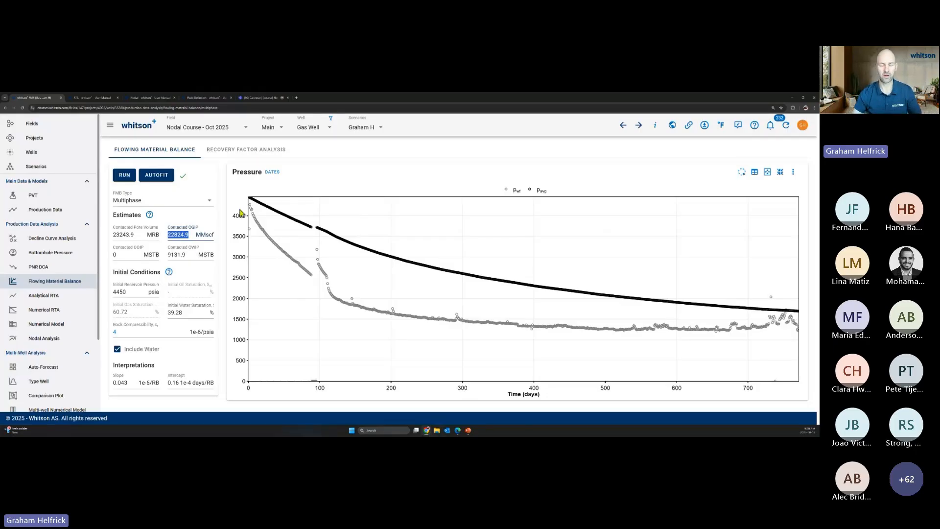
mouse_move(334, 231)
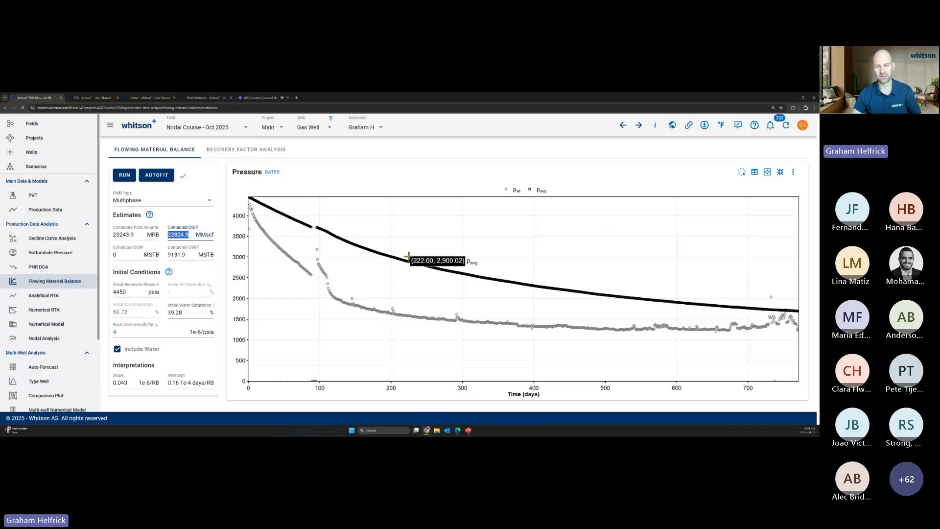
mouse_move(451, 267)
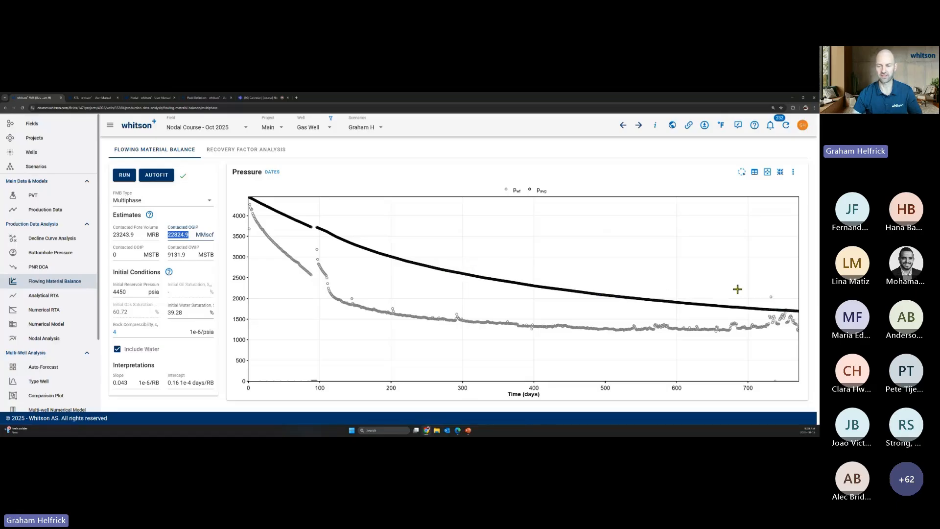
mouse_move(798, 311)
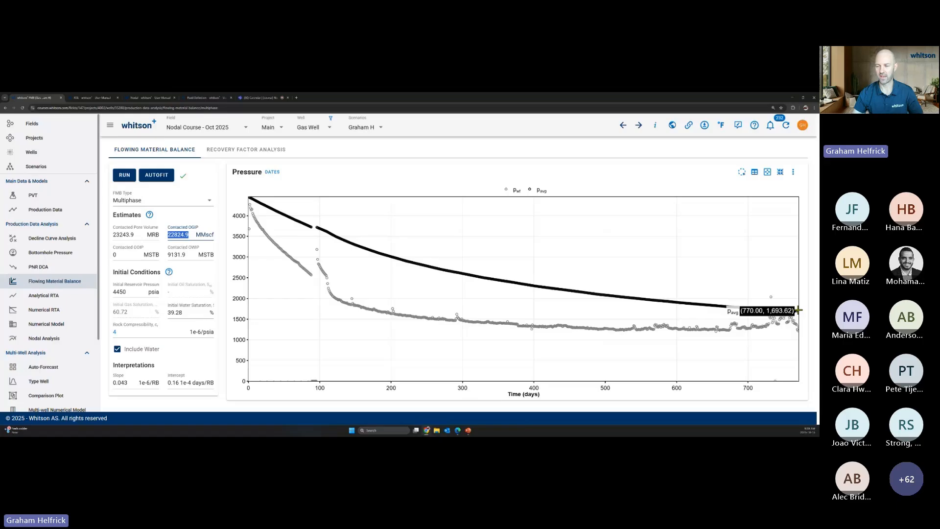
drag(791, 384, 783, 384)
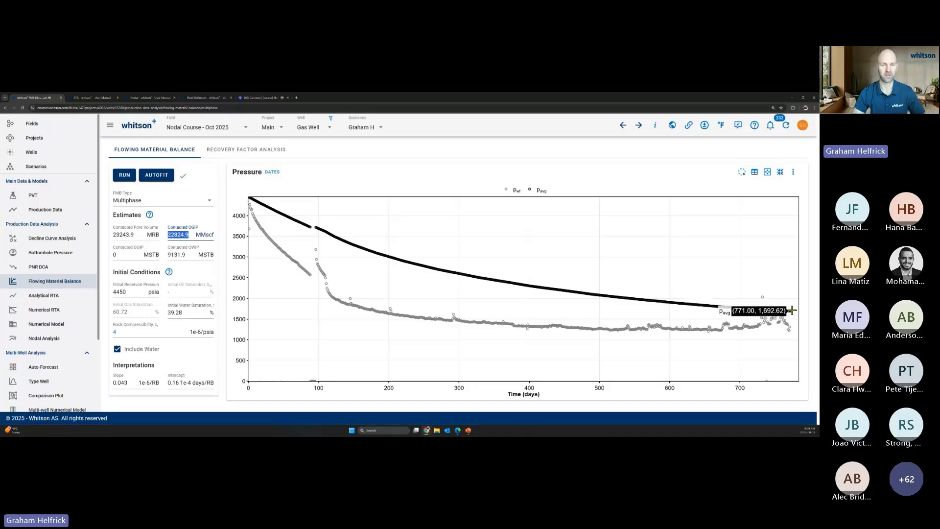
Step: Read the Teams meeting chat, return to whitson+, and open the Gas Well's nodal analysis
click(274, 98)
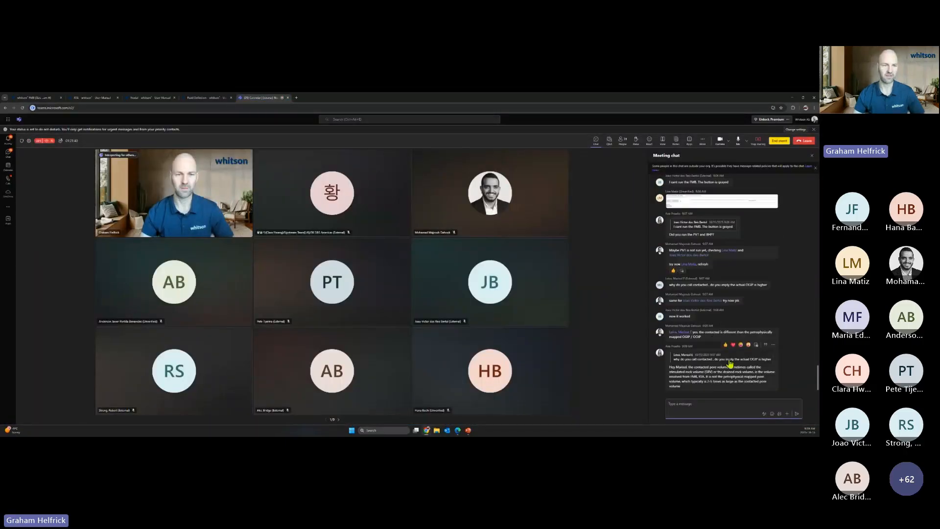
click(34, 97)
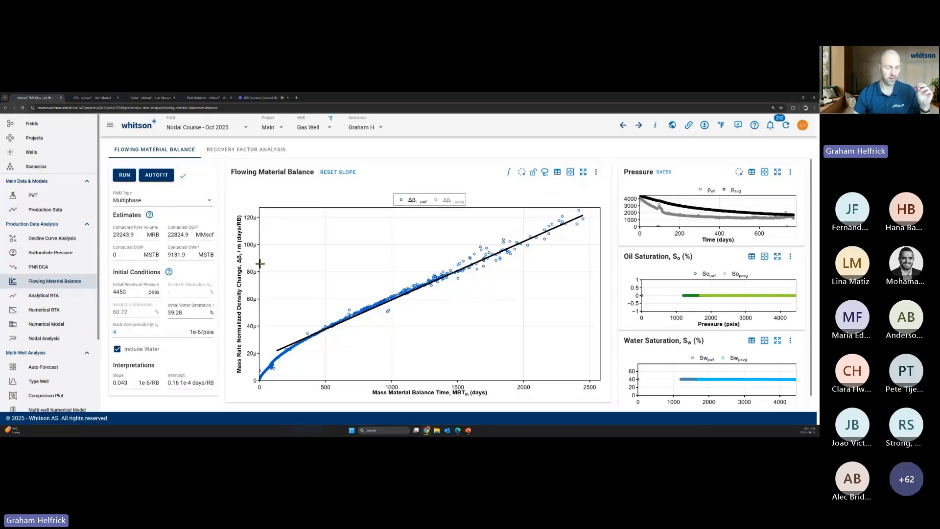
click(53, 343)
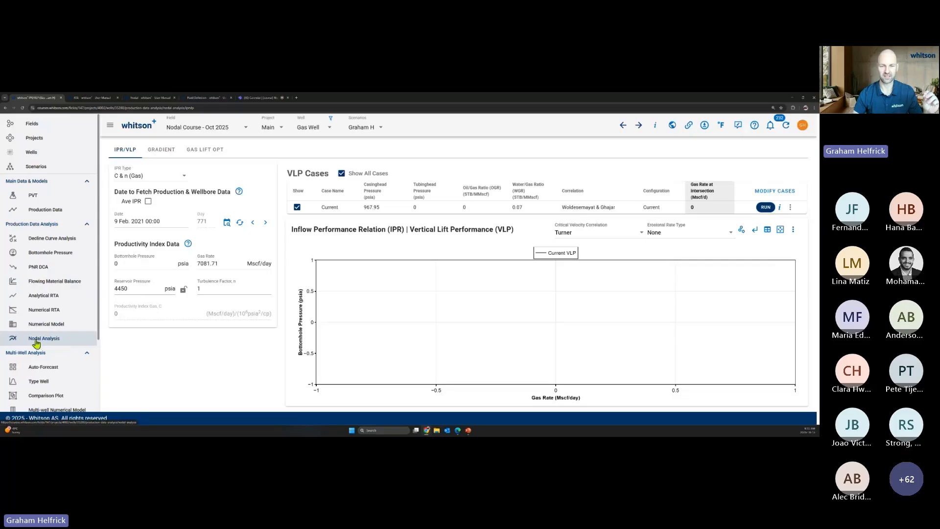
Step: Fetch the Gas Well's production and wellbore data for 9 Feb. 2021 and calculate the current IPR and VLP curves
click(239, 222)
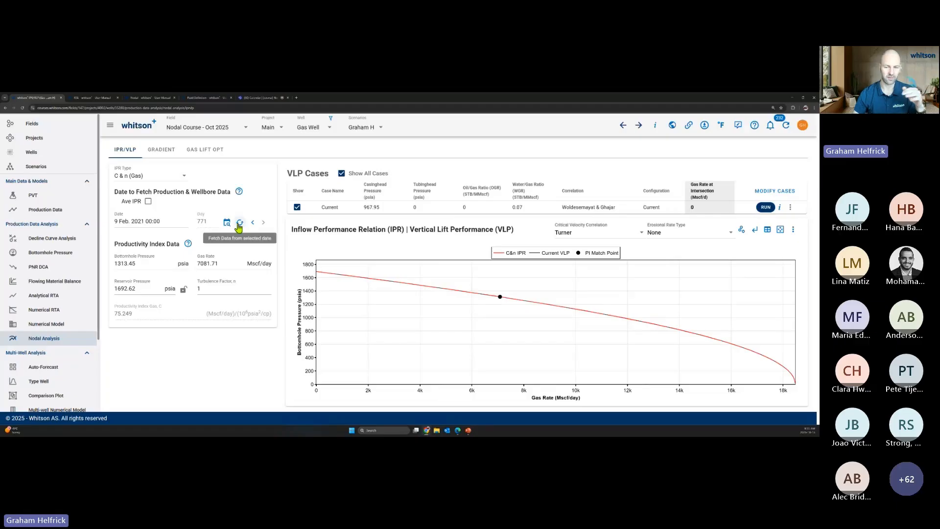
click(240, 224)
click(239, 224)
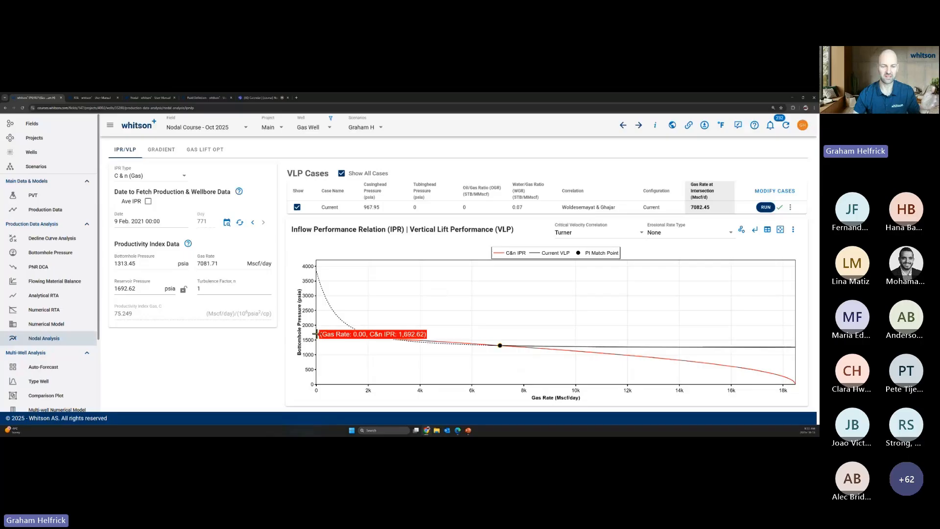
Step: Narrow the bottomhole pressure axis around the IPR and VLP curves and examine the reservoir pressure, the PI match point and the current VLP
double_click(140, 292)
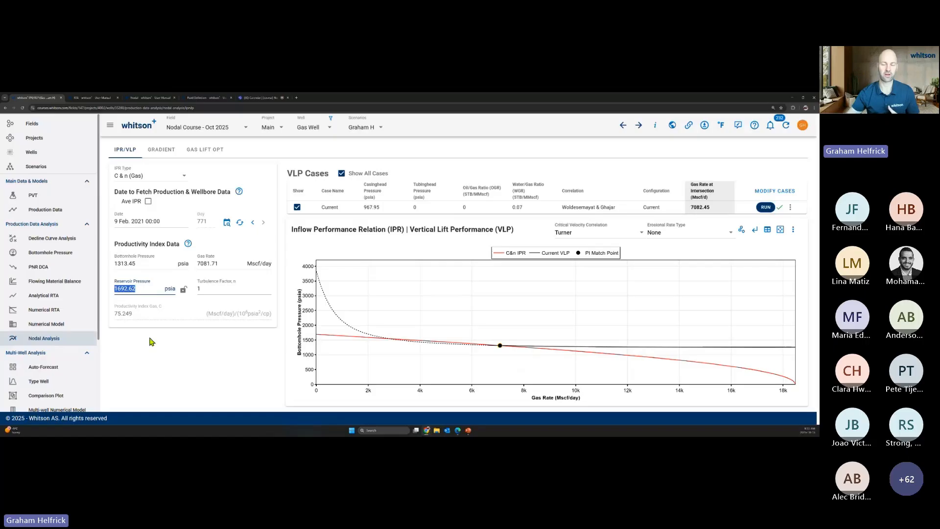
click(331, 341)
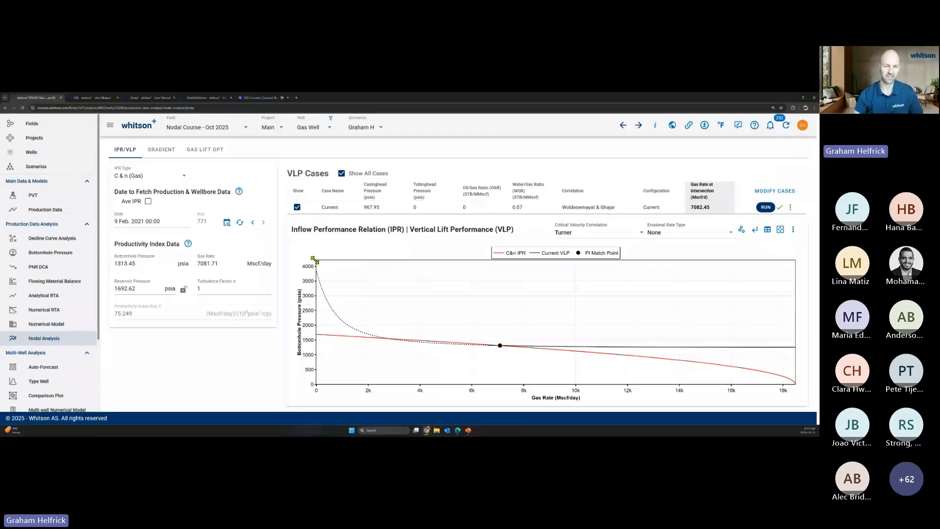
drag(314, 260, 314, 237)
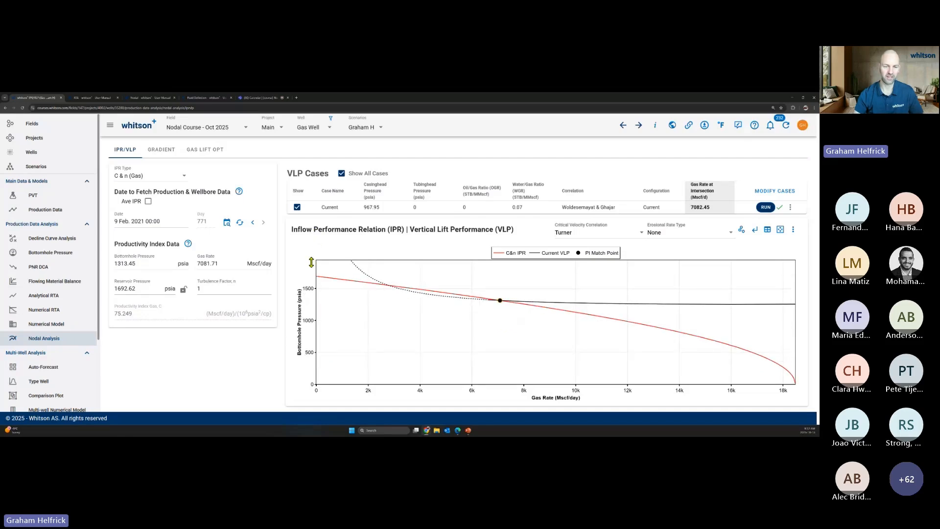
mouse_move(312, 263)
mouse_down()
mouse_move(310, 277)
mouse_move(311, 265)
mouse_up()
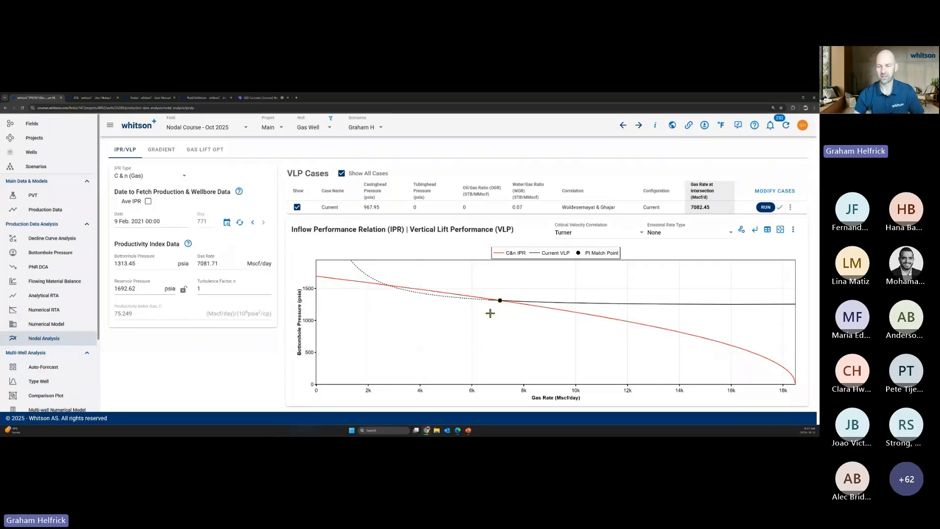
mouse_move(500, 302)
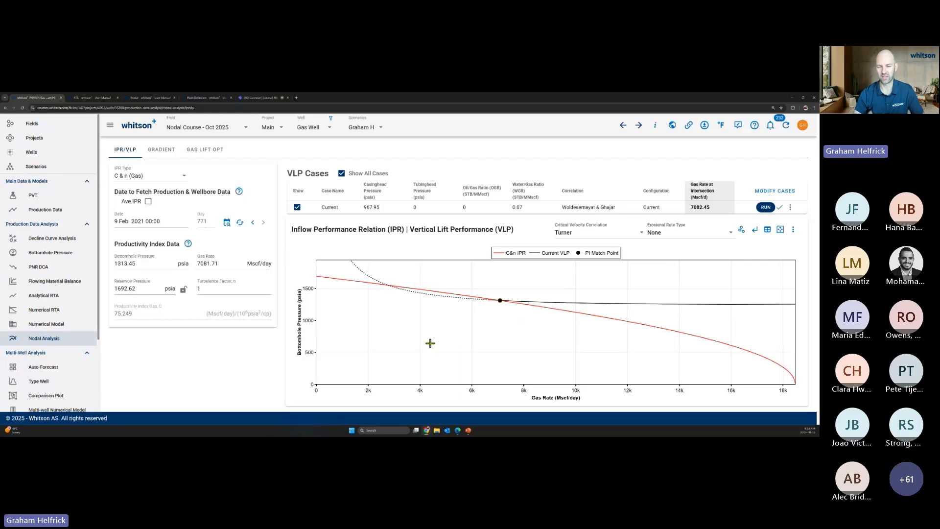
mouse_move(568, 302)
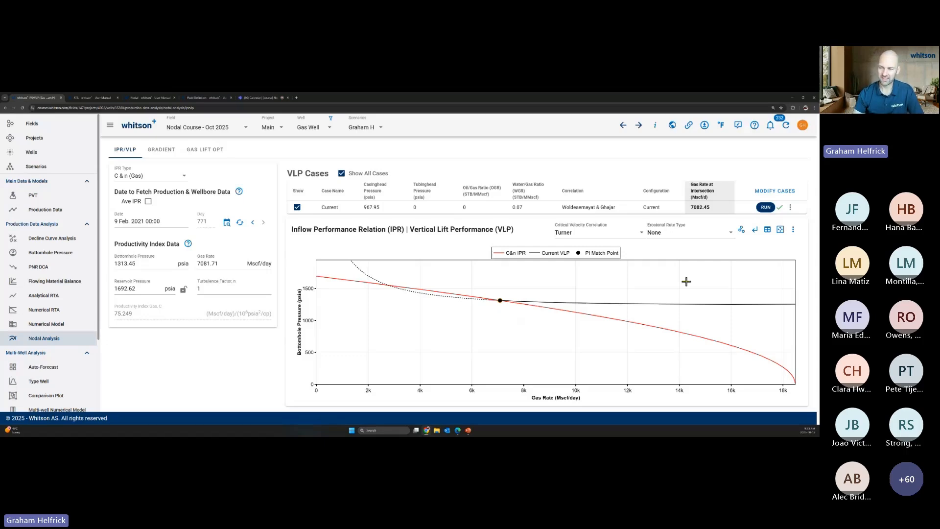
Step: Show the historical production points on the IPR/VLP plot and compare those of 8 Feb. 2021 and 30 Jan. 2021
click(742, 231)
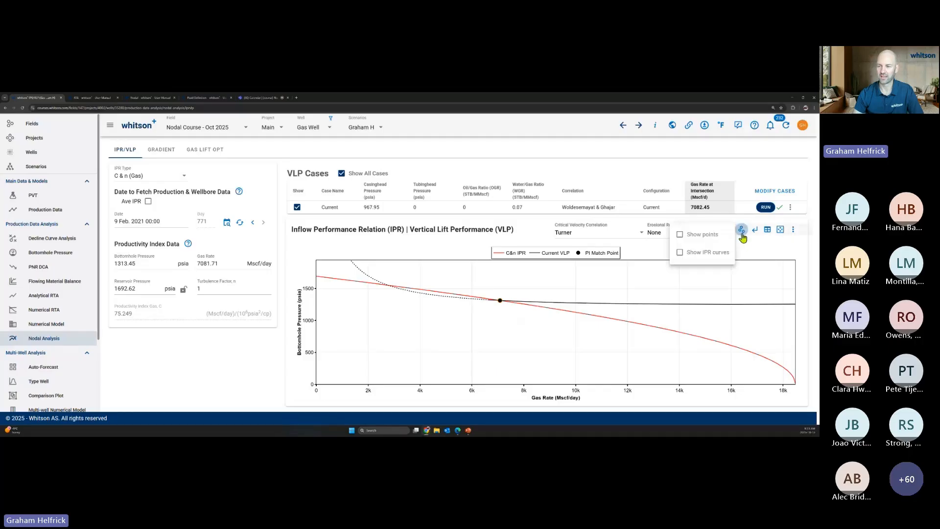
click(680, 235)
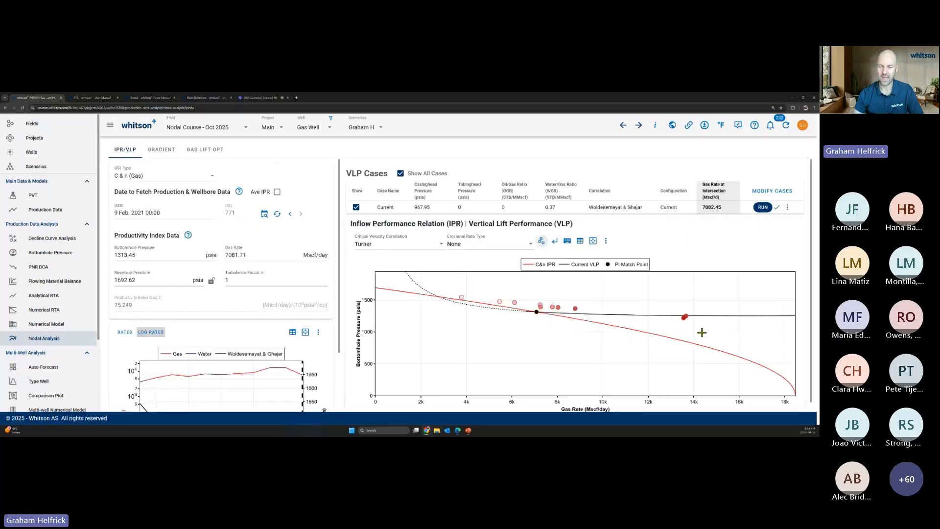
scroll(686, 338, down, 1)
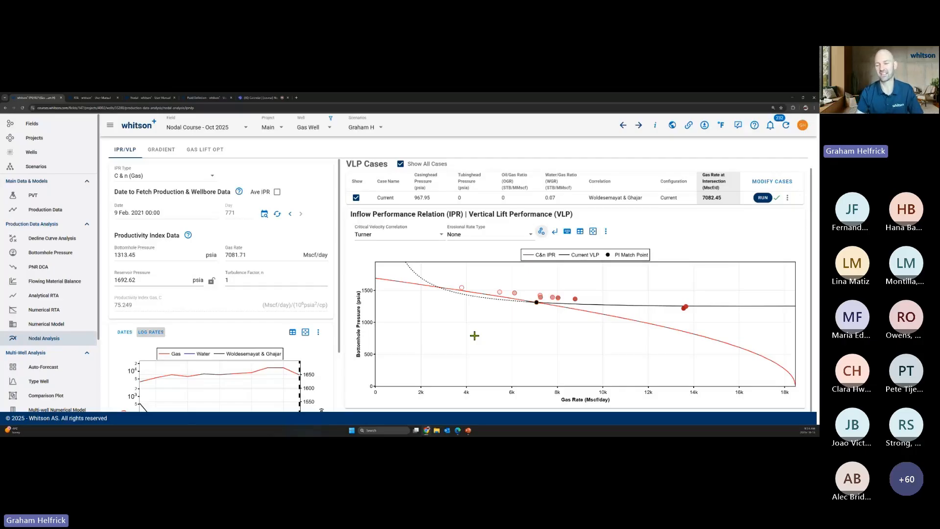
mouse_move(683, 322)
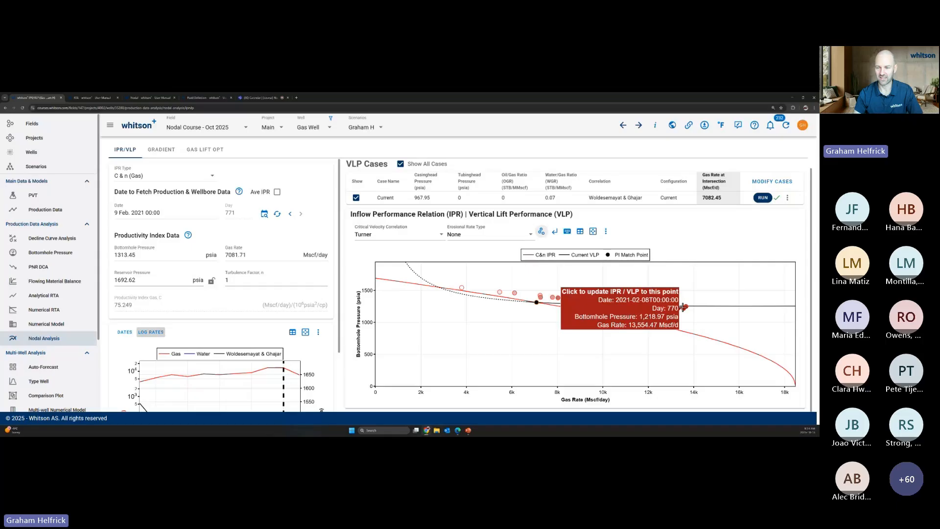
drag(338, 315, 342, 384)
mouse_move(684, 311)
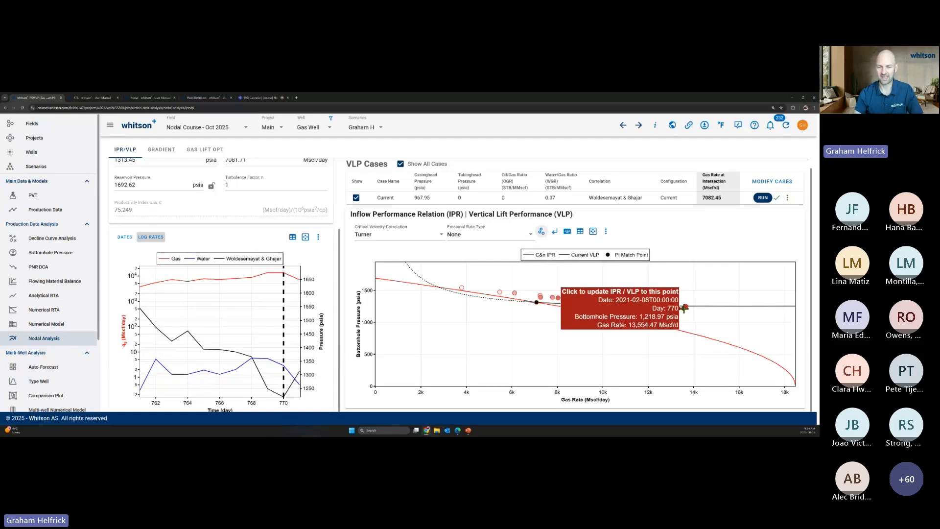
click(684, 310)
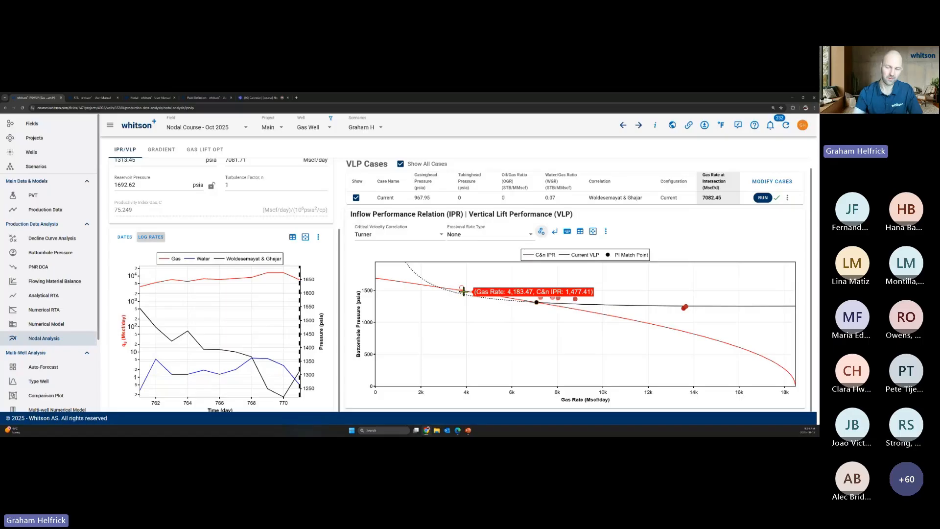
mouse_move(463, 289)
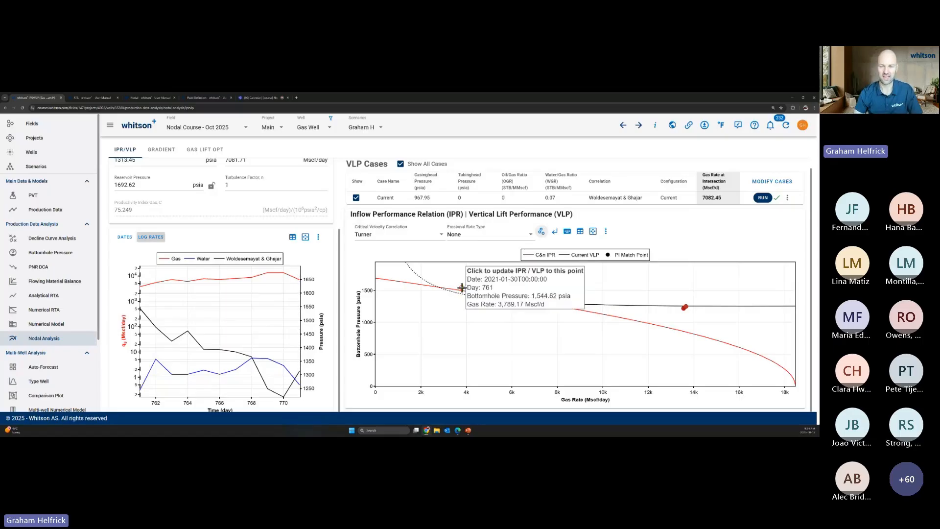
mouse_move(684, 308)
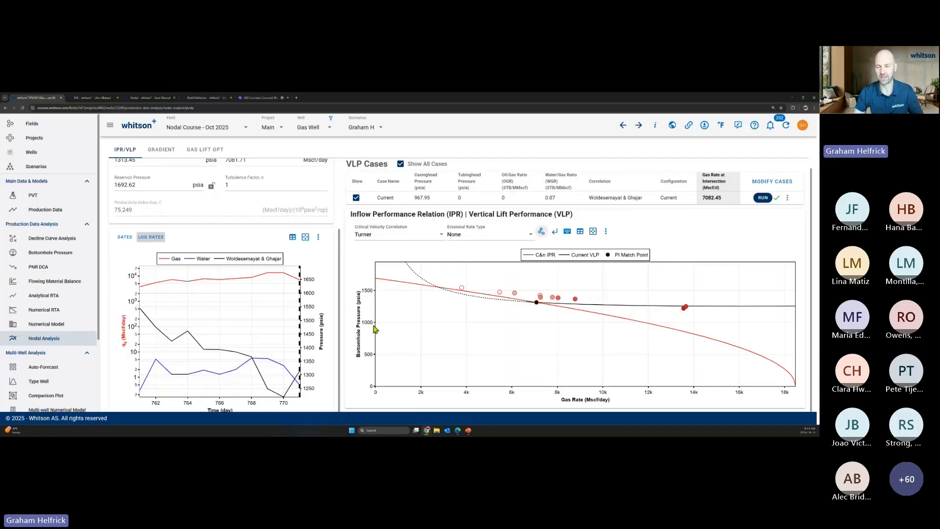
Step: Overlay the IPR curves of the historical points and fit the plot to their full gas rate range
click(542, 232)
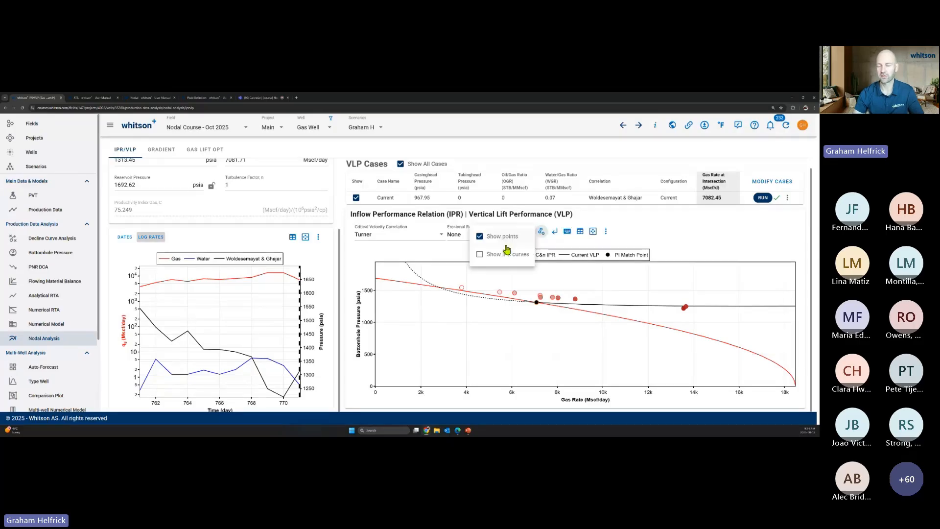
click(480, 255)
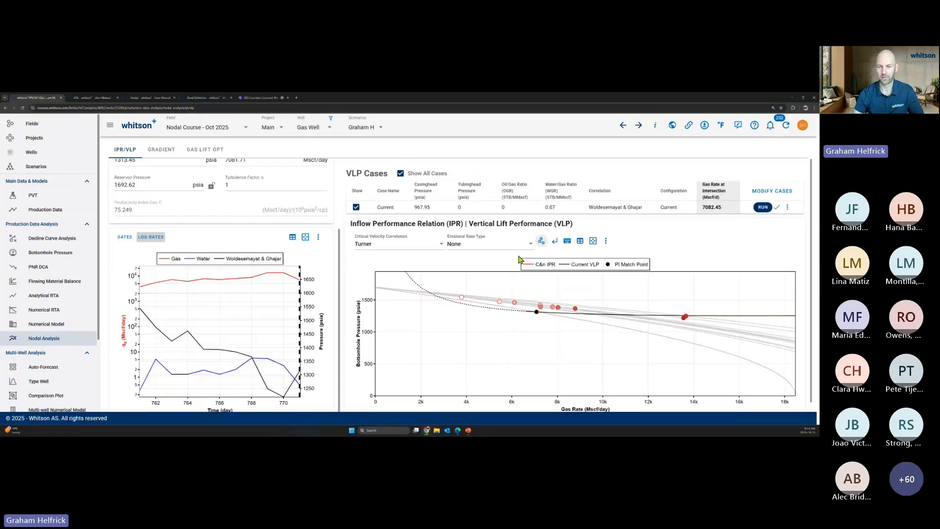
click(543, 242)
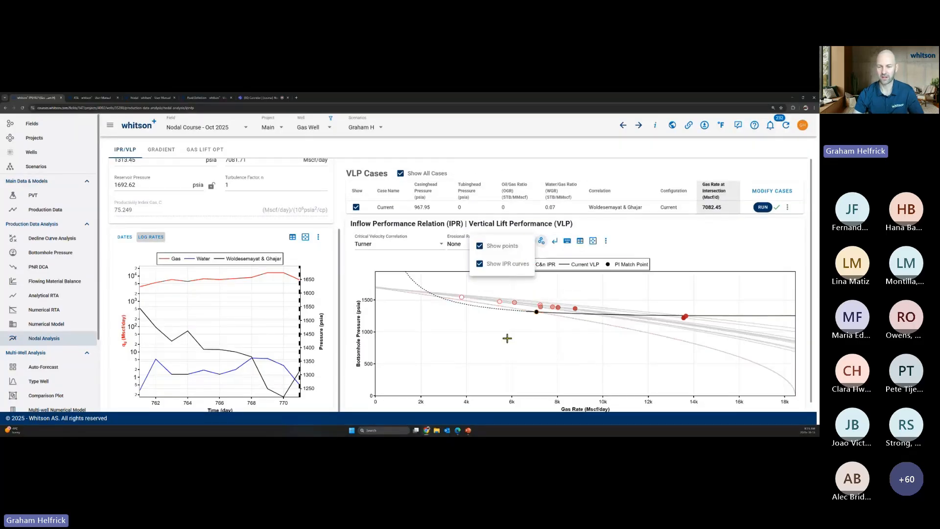
double_click(508, 344)
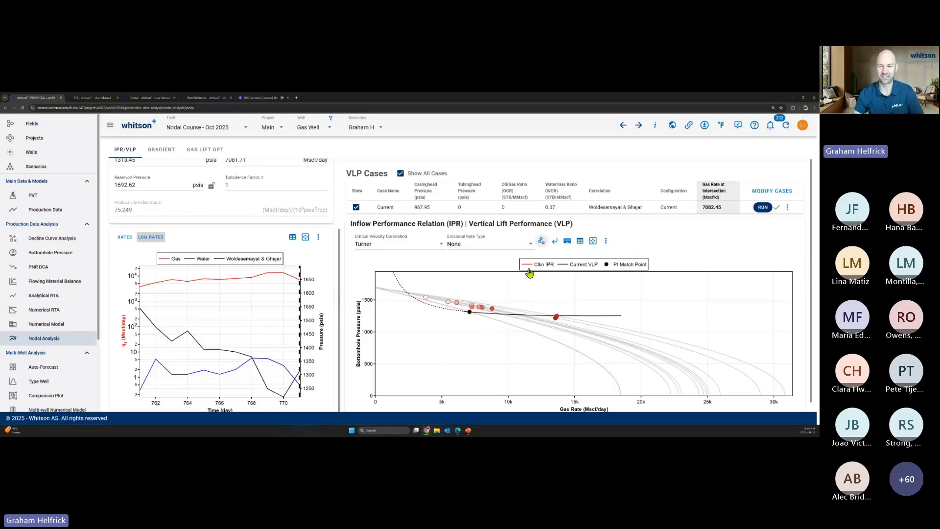
Step: Hide the IPR curves of the historical points while keeping the points themselves displayed
click(542, 243)
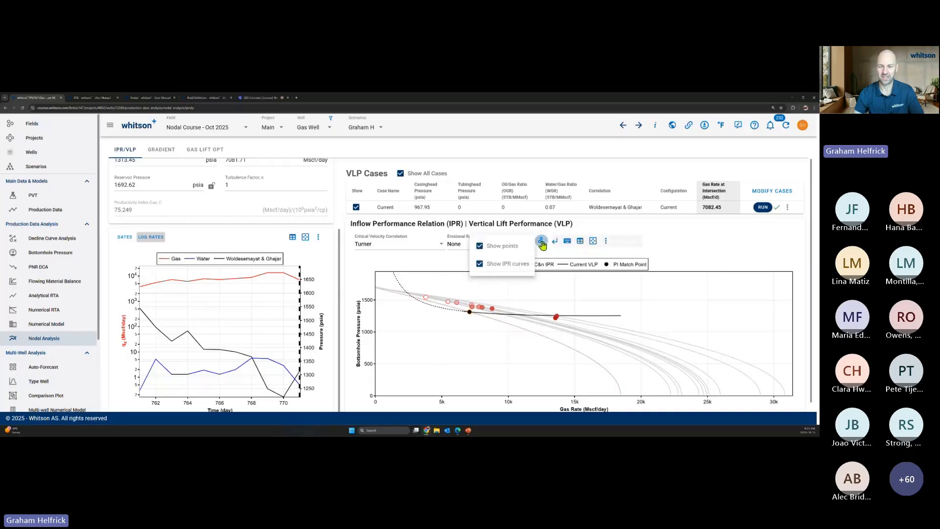
click(481, 265)
click(541, 241)
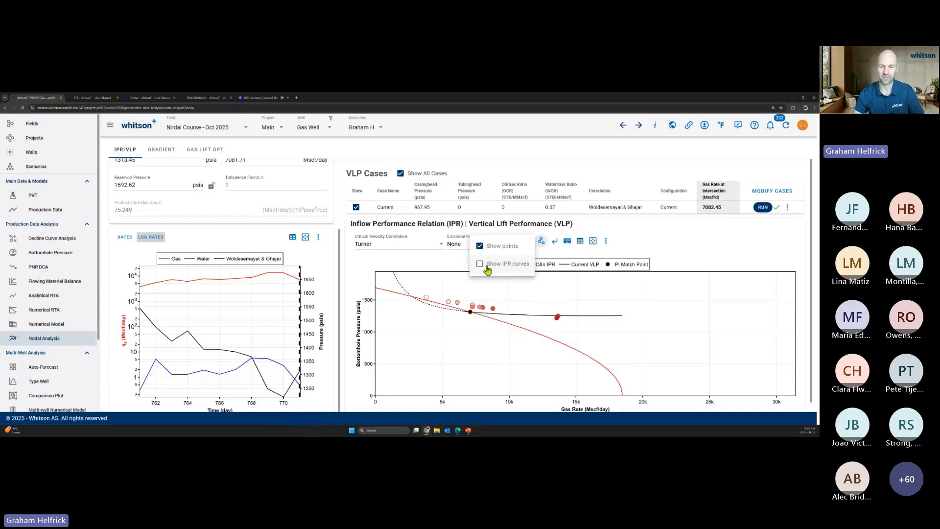
click(441, 344)
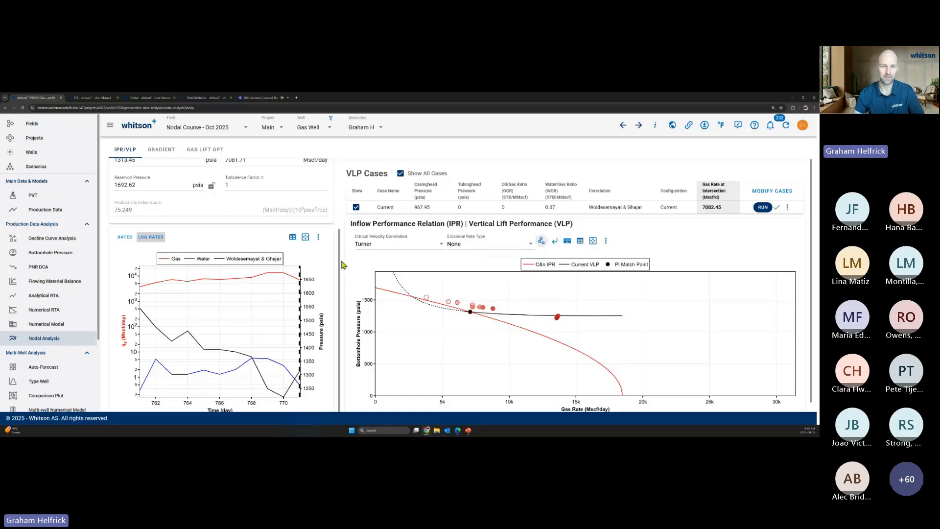
Step: Enable the average IPR for 30 Jan. 2021 to 9 Feb. 2021 and hide the historical points on the plot
drag(342, 265, 343, 191)
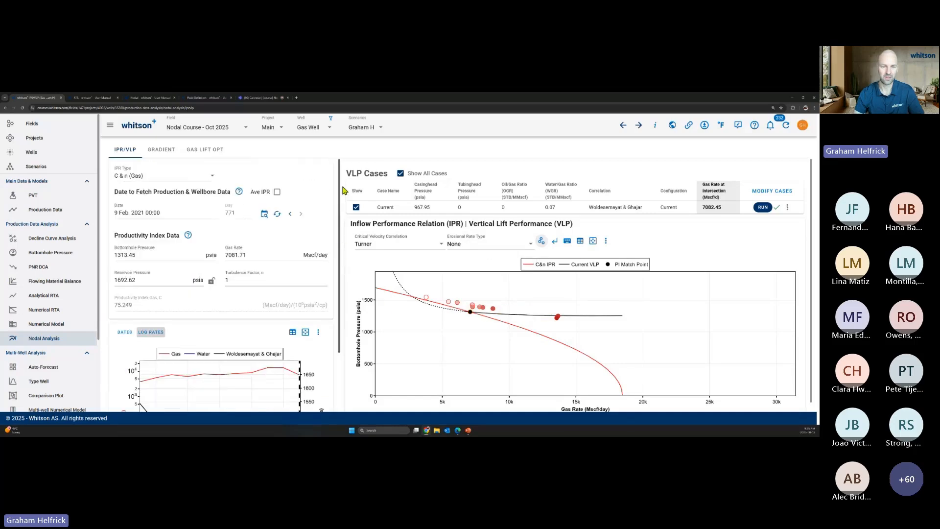
click(277, 193)
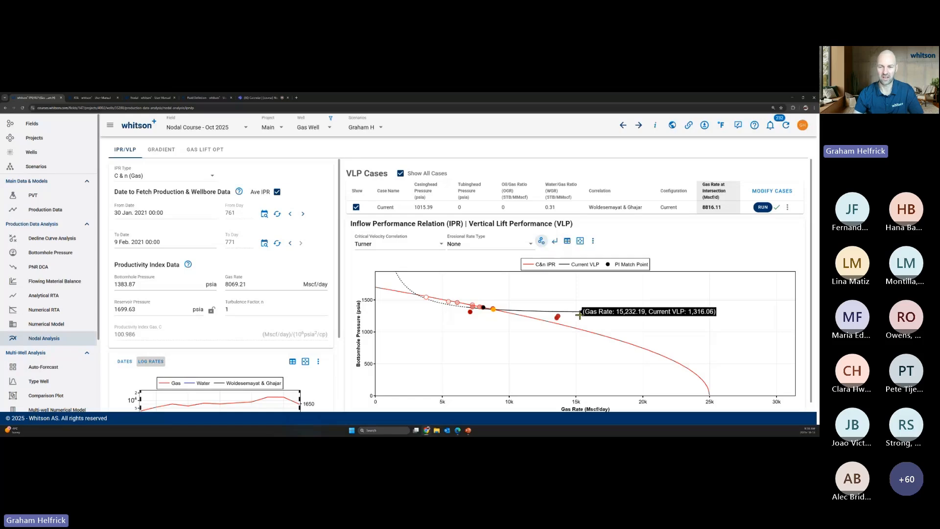
click(541, 244)
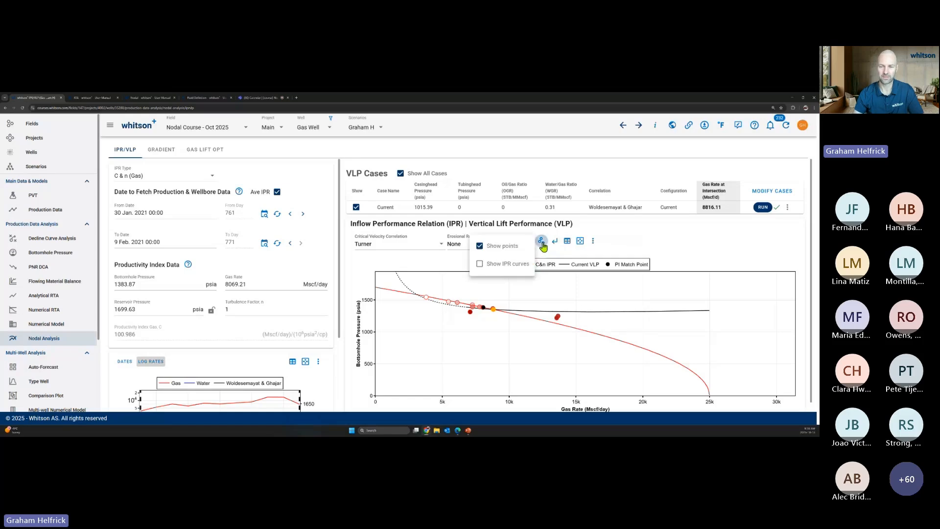
click(480, 248)
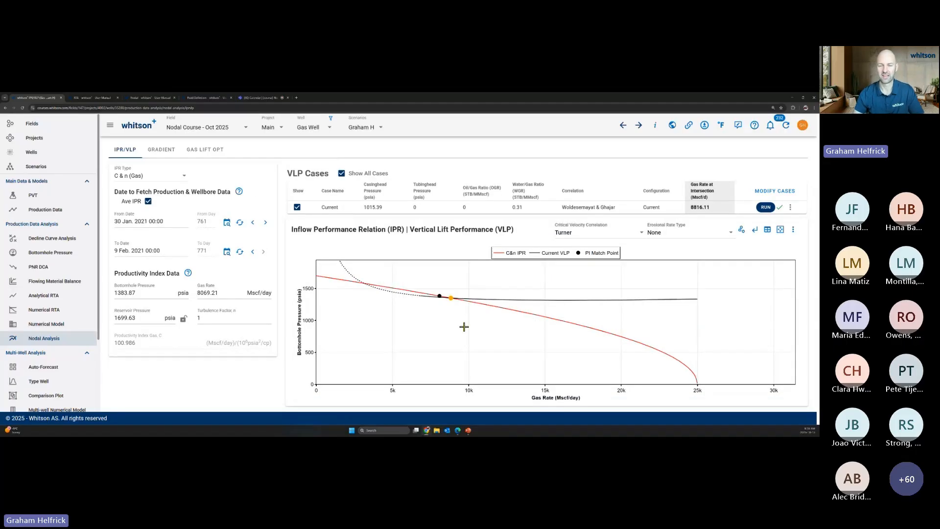
mouse_move(420, 291)
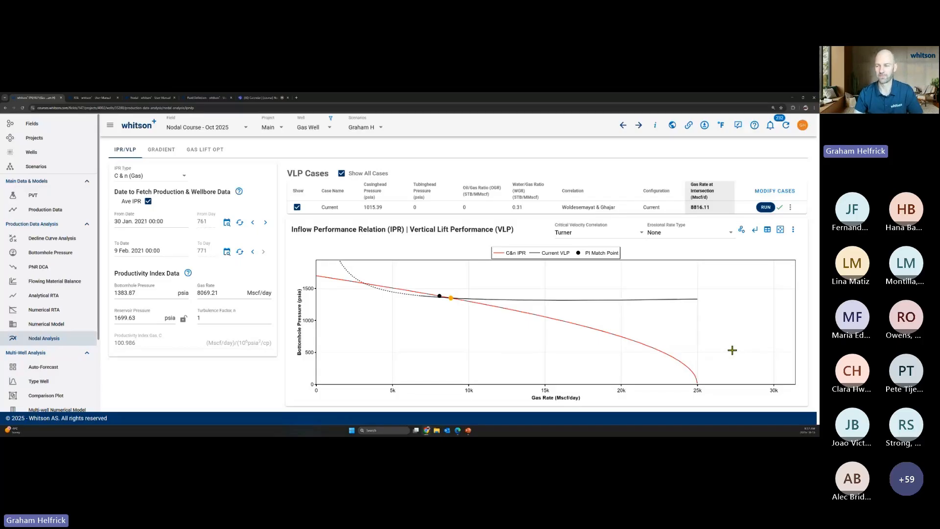
Step: Define VLP case 2 as "Lower CHP" with a casinghead pressure of 500 psia and the current case's water/gas ratio of 0.31
click(779, 193)
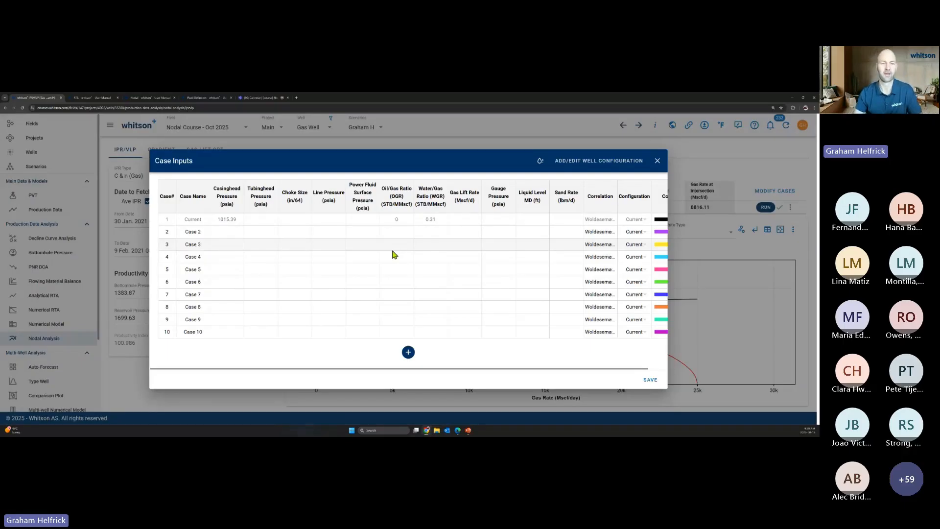
click(234, 232)
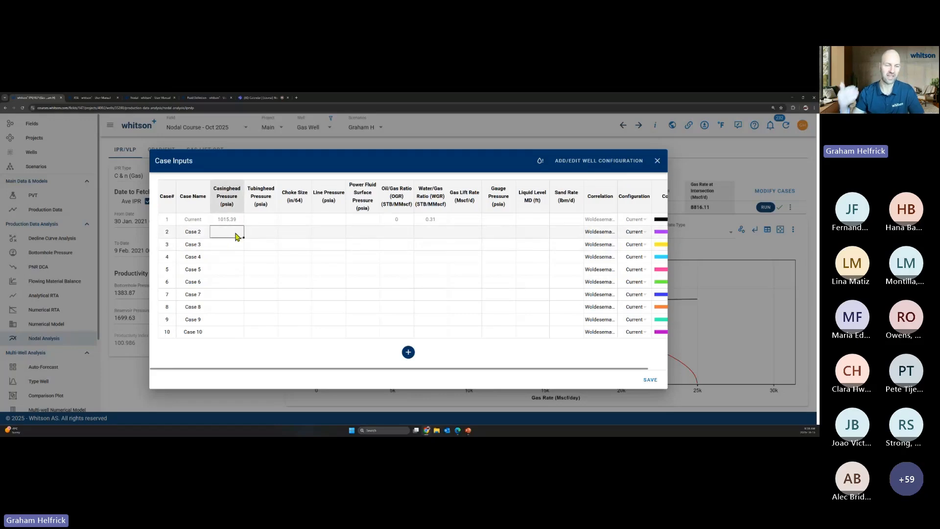
text(500)
key(Return)
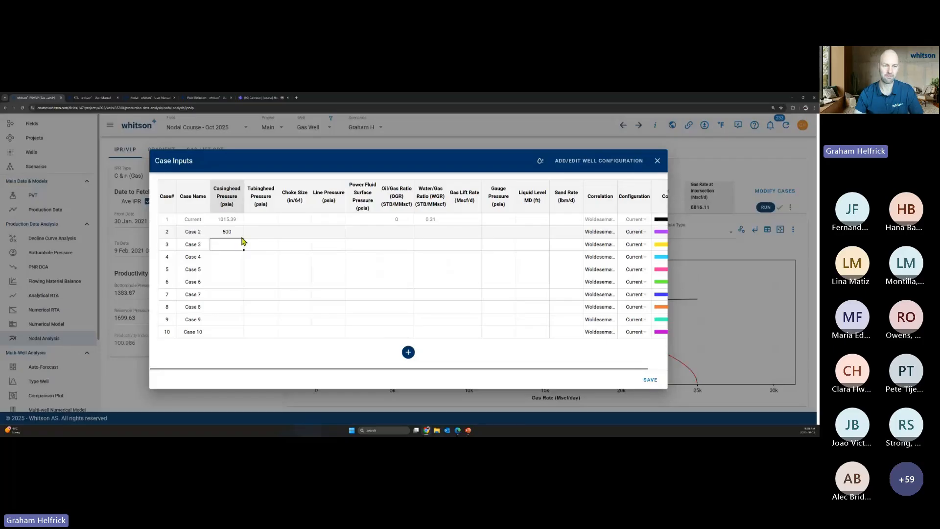
click(436, 222)
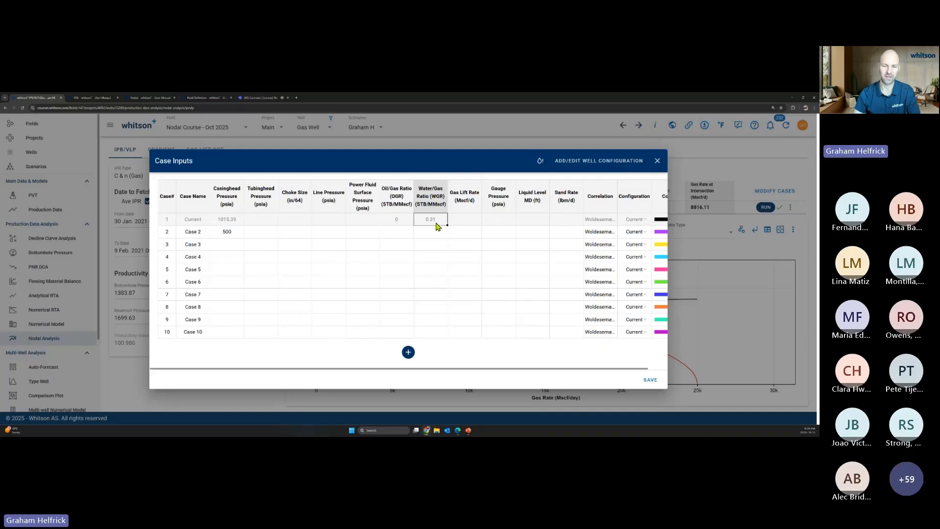
drag(447, 225, 434, 233)
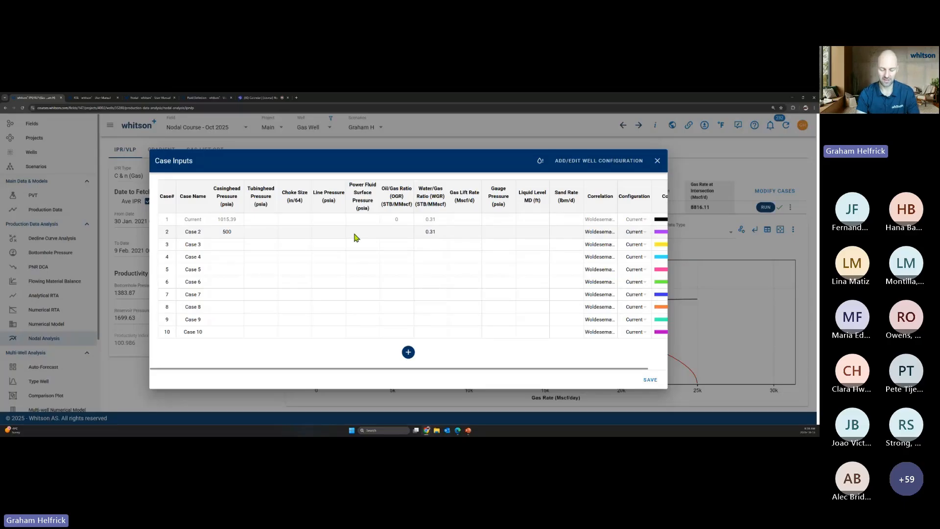
text(Lower CHP)
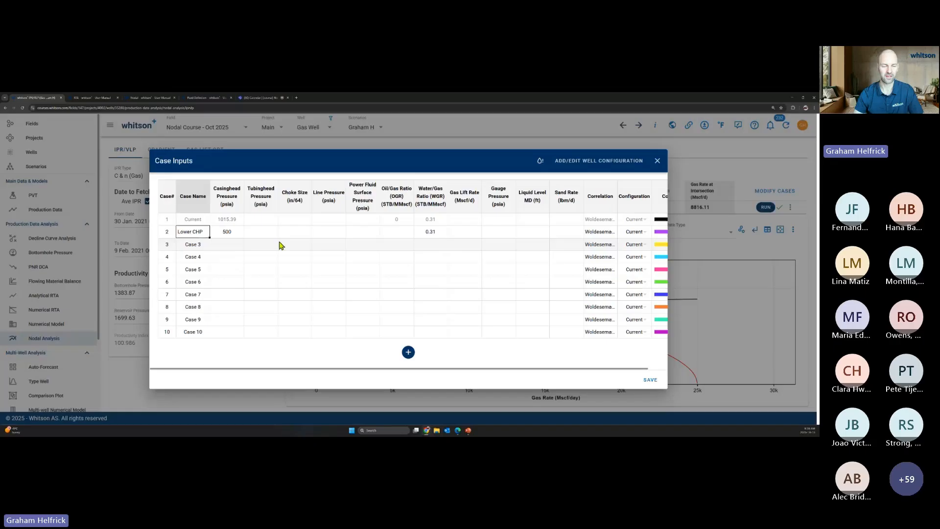
click(230, 234)
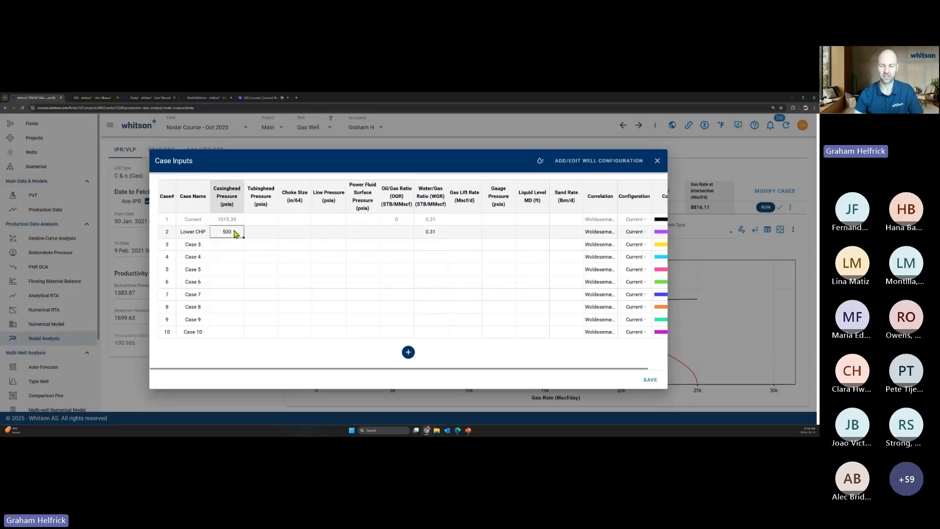
Step: Save the case inputs and compare where the Current and Lower CHP VLP curves intersect the IPR and turn from dotted to solid
click(651, 380)
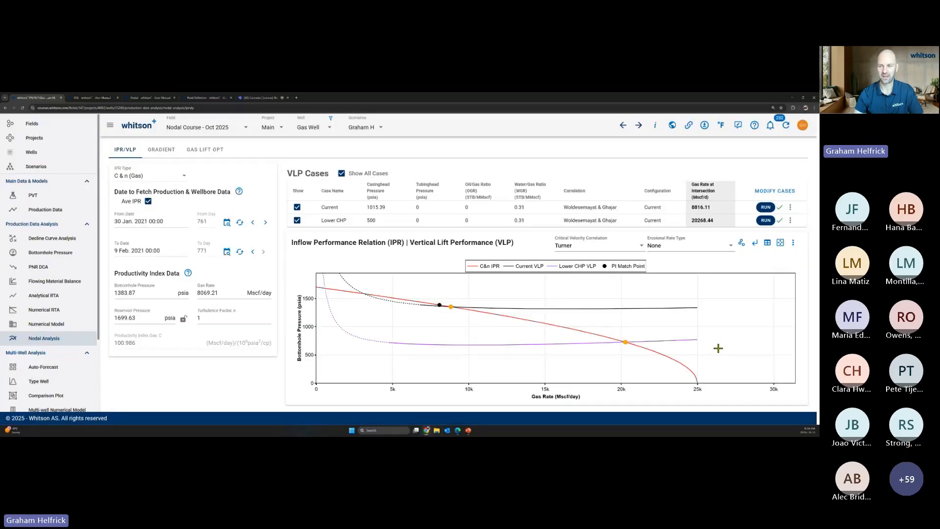
mouse_move(424, 347)
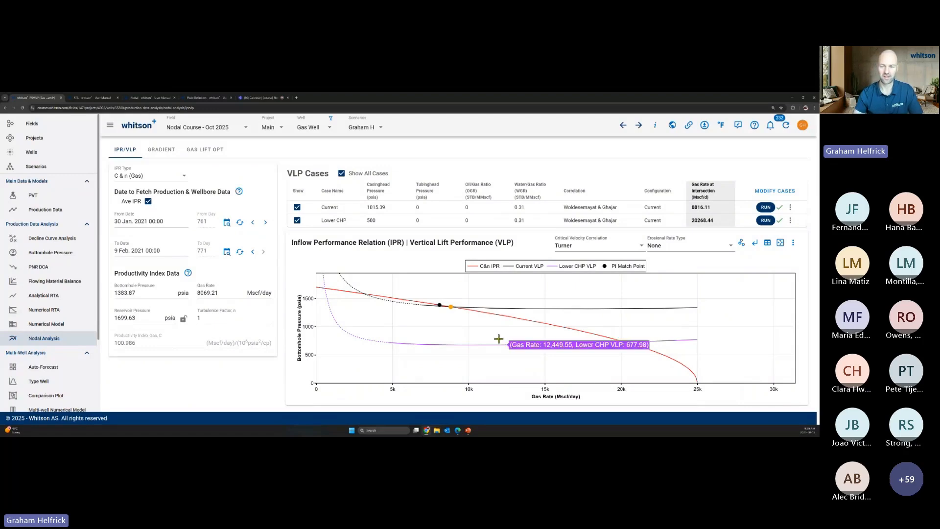
mouse_move(552, 328)
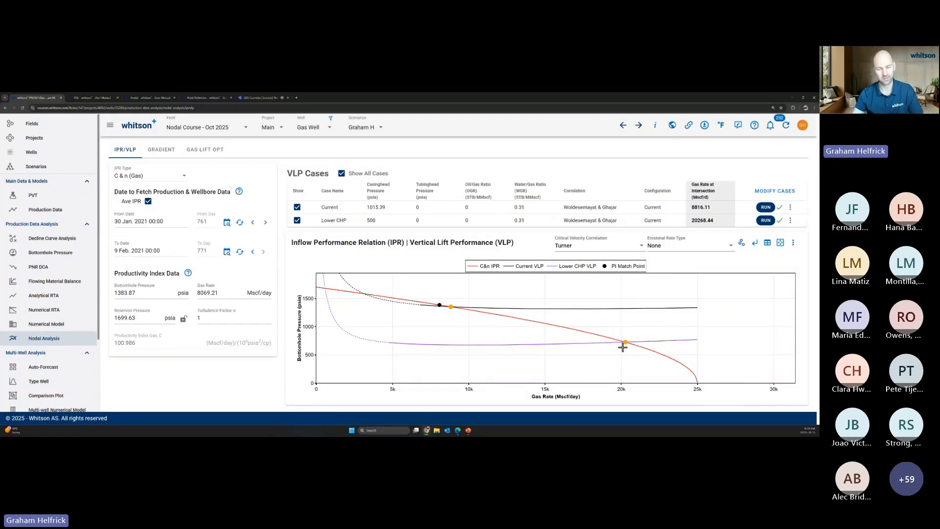
mouse_move(625, 346)
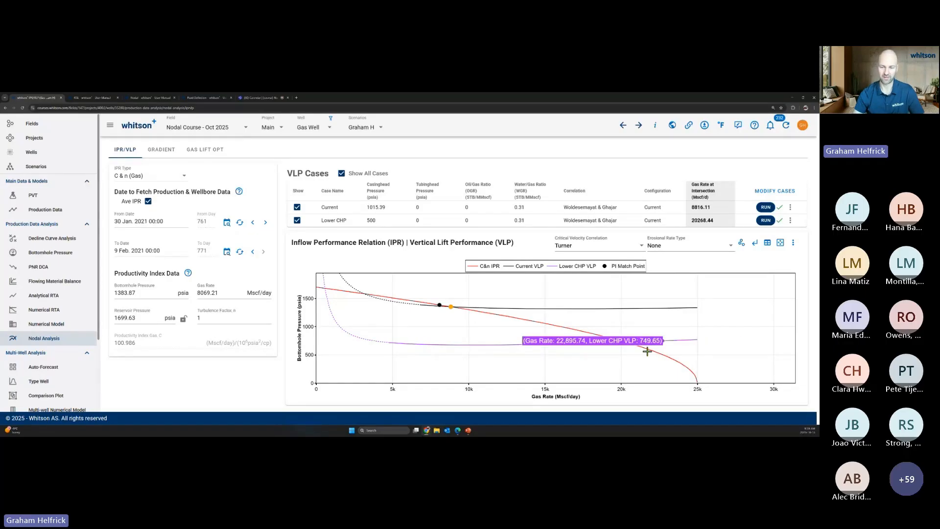
mouse_move(448, 310)
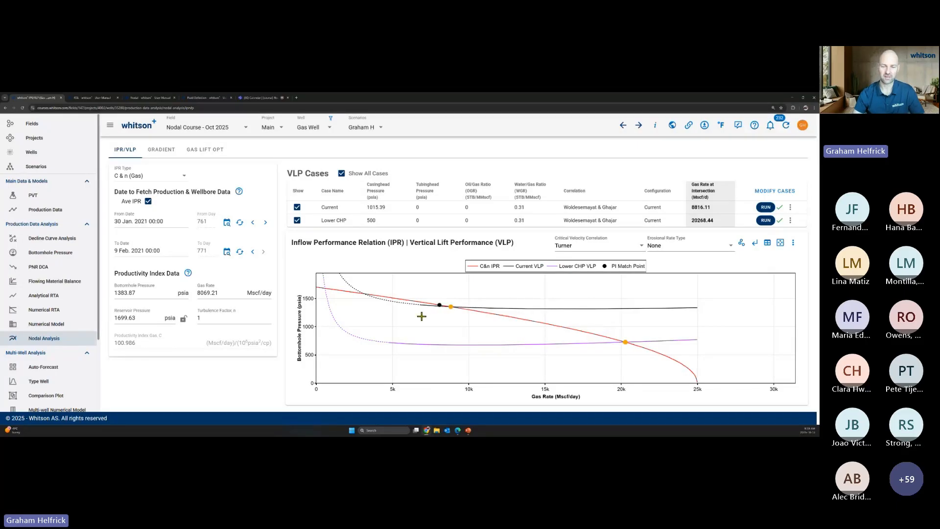
mouse_move(420, 305)
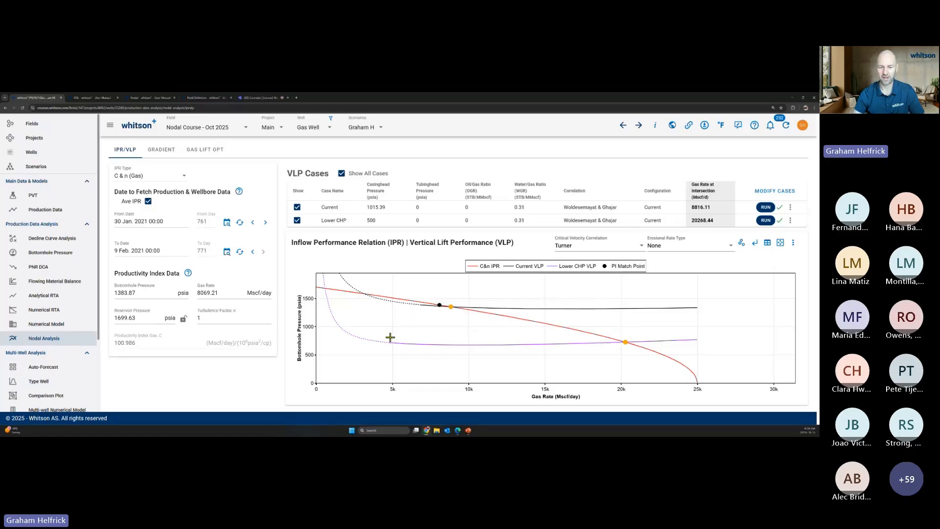
mouse_move(390, 342)
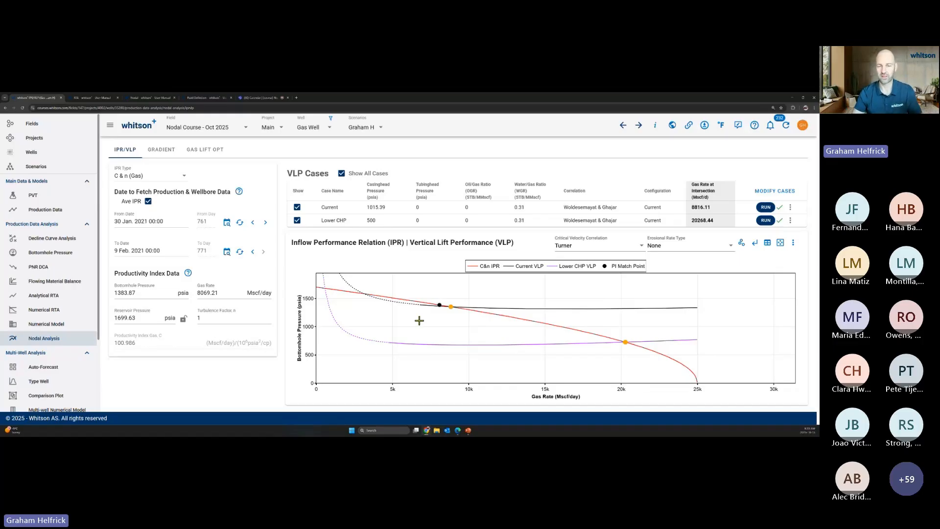
Step: Start a new well configuration from the VLP case inputs and name it "2-7/8"
click(790, 195)
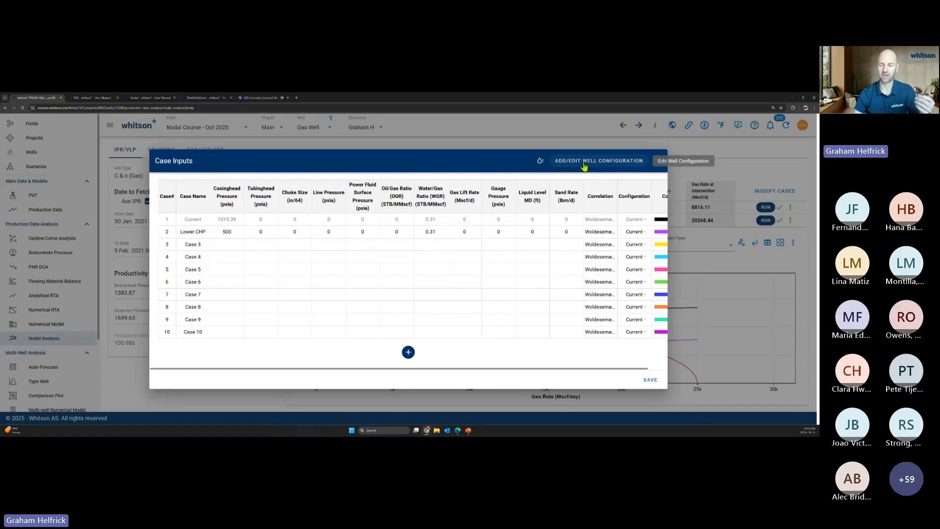
click(628, 165)
click(450, 222)
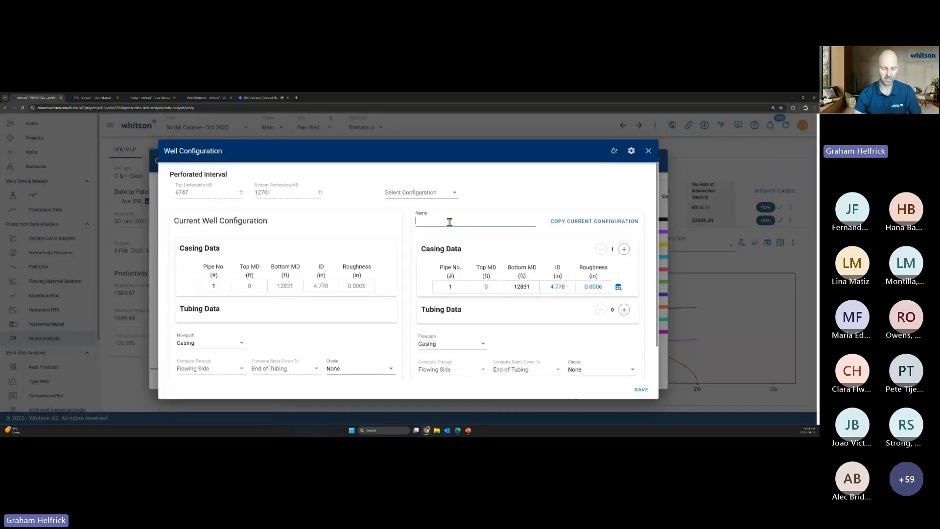
text(2-7/8)
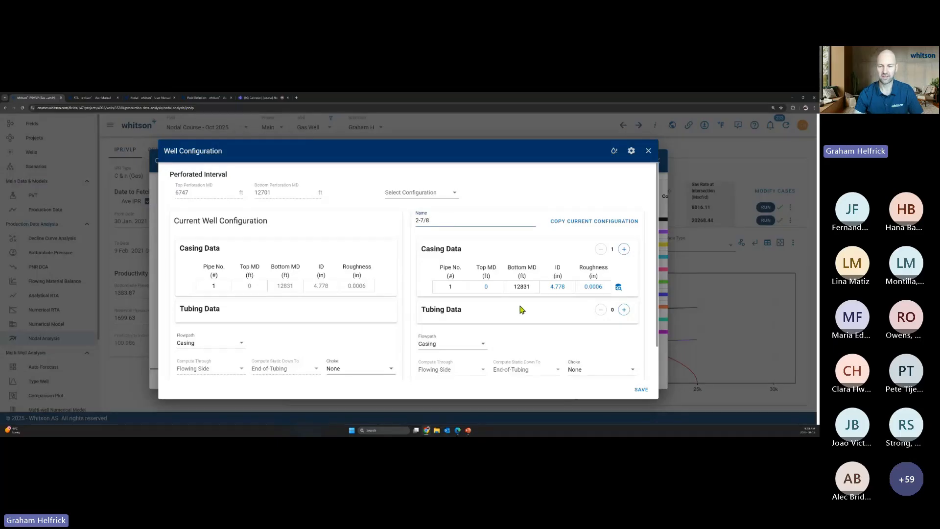
Step: Add one tubing string to the 2-7/8 configuration with a bottom MD of 6500 ft
drag(424, 311, 431, 310)
click(431, 310)
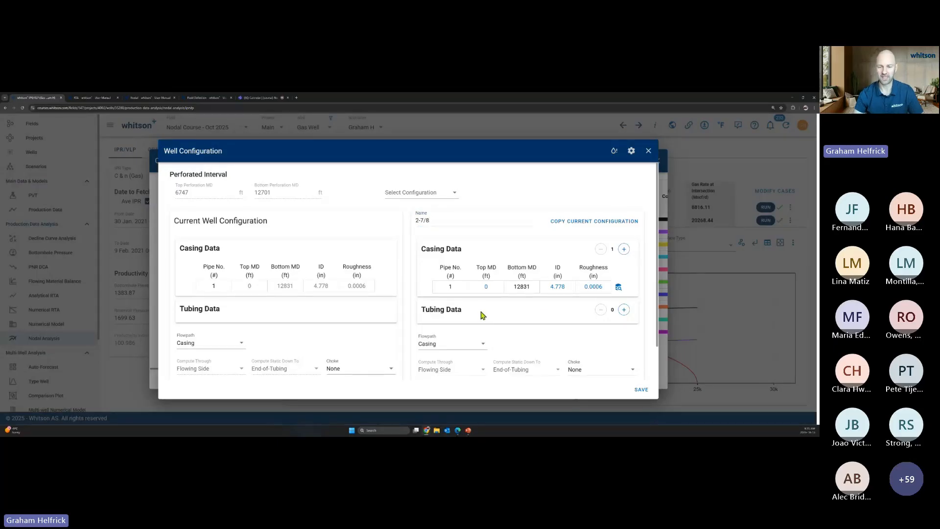
click(623, 312)
click(487, 349)
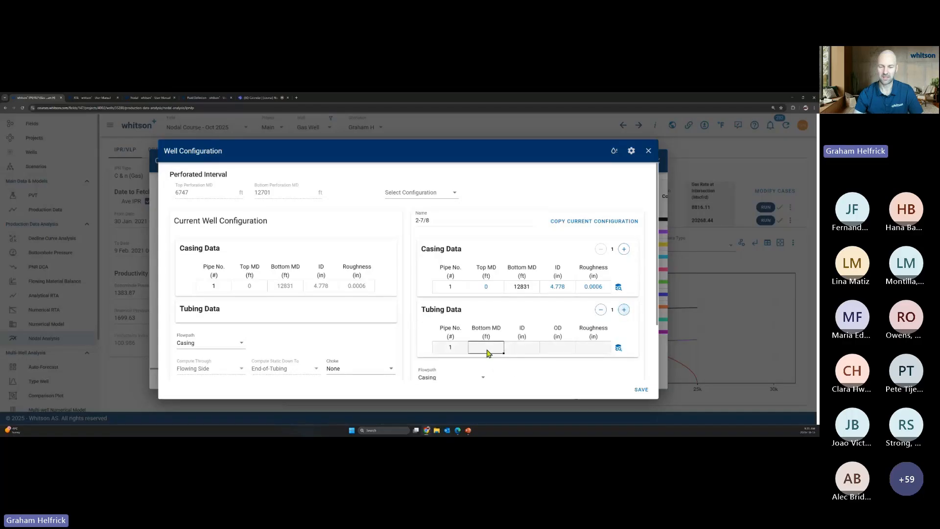
text(6500)
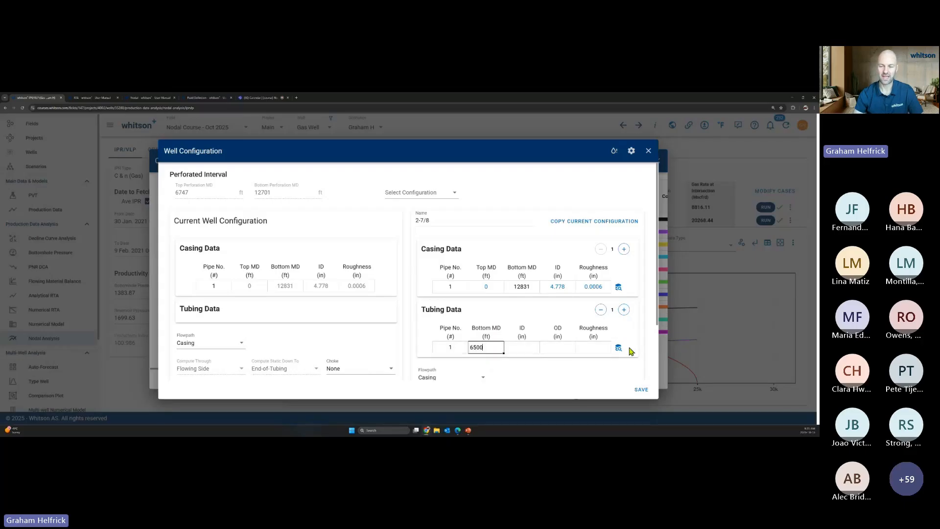
Step: Fill in the tubing dimensions from the tubing catalogue with the 2.875 in OD, 6.4 lb/ft, 2.441 in ID entry
scroll(627, 345, down, 1)
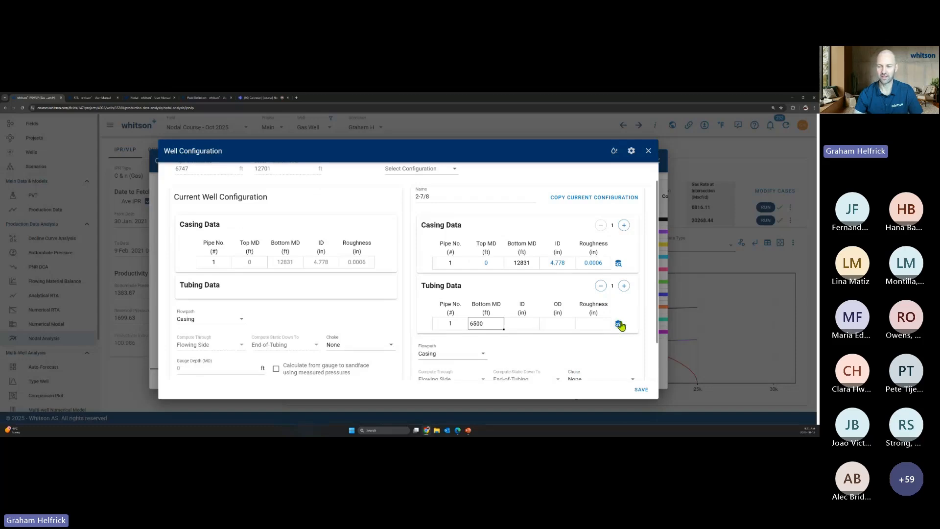
click(619, 325)
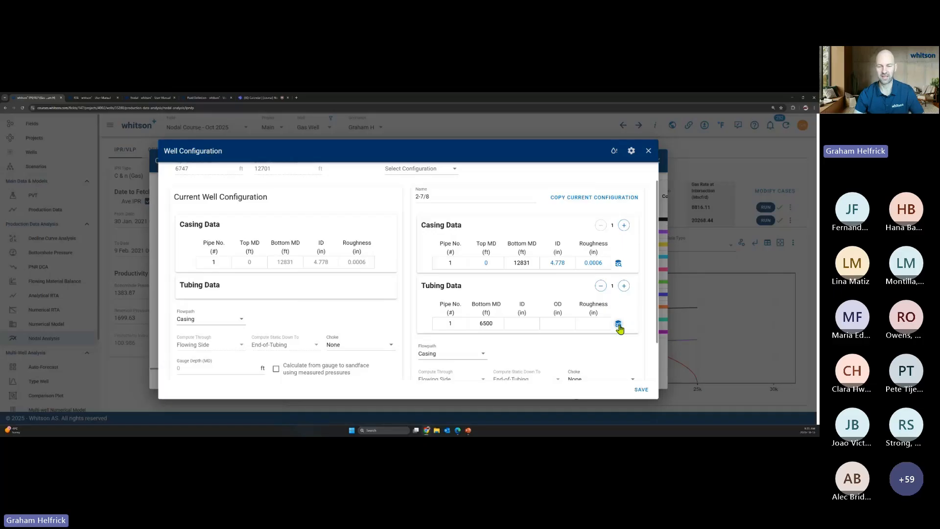
scroll(373, 298, down, 5)
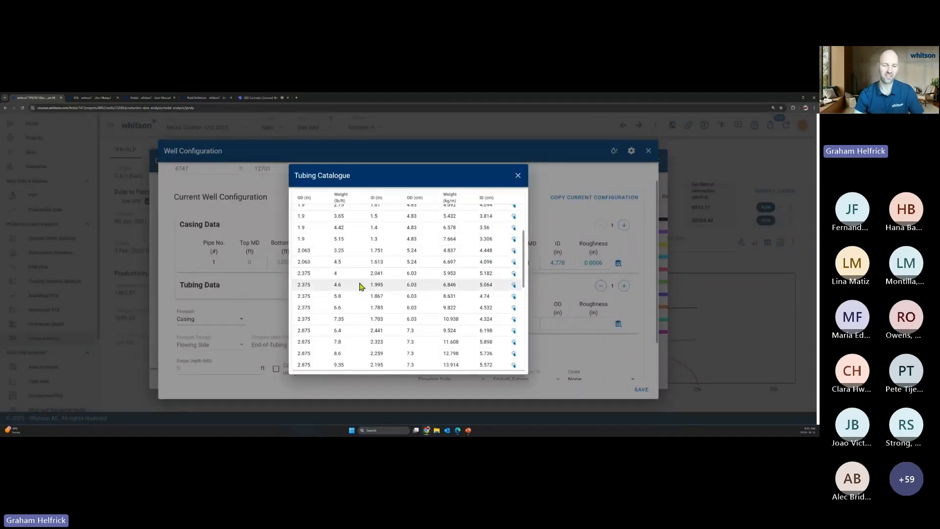
scroll(360, 287, down, 2)
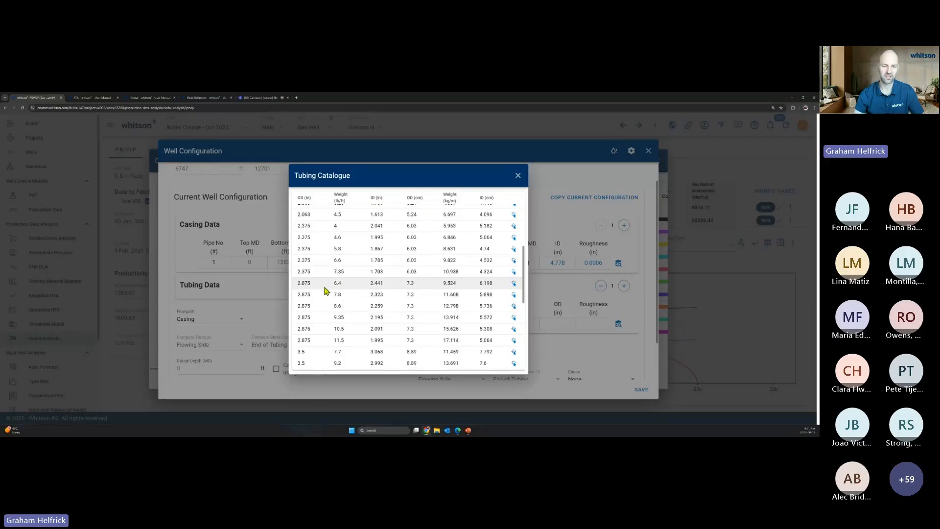
click(356, 287)
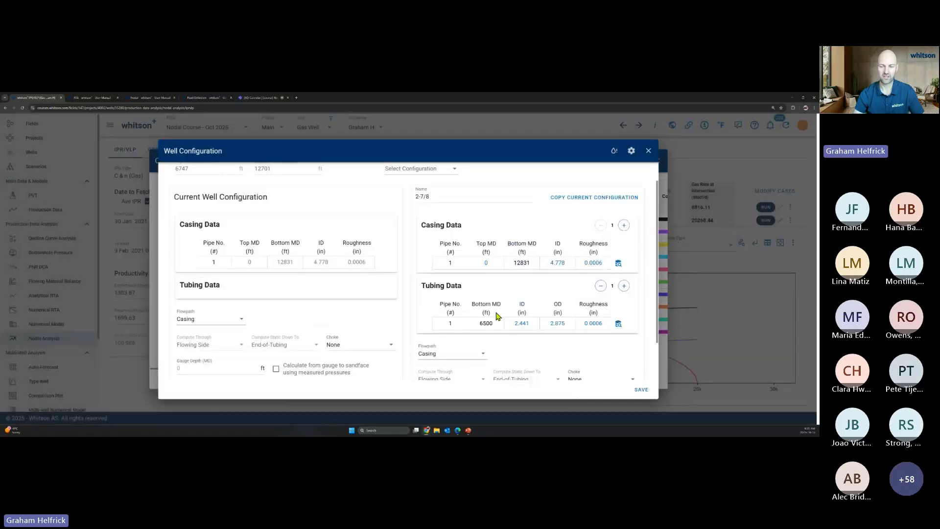
Step: Set the new configuration's flowpath to Tubing and save the well configuration
scroll(496, 335, down, 1)
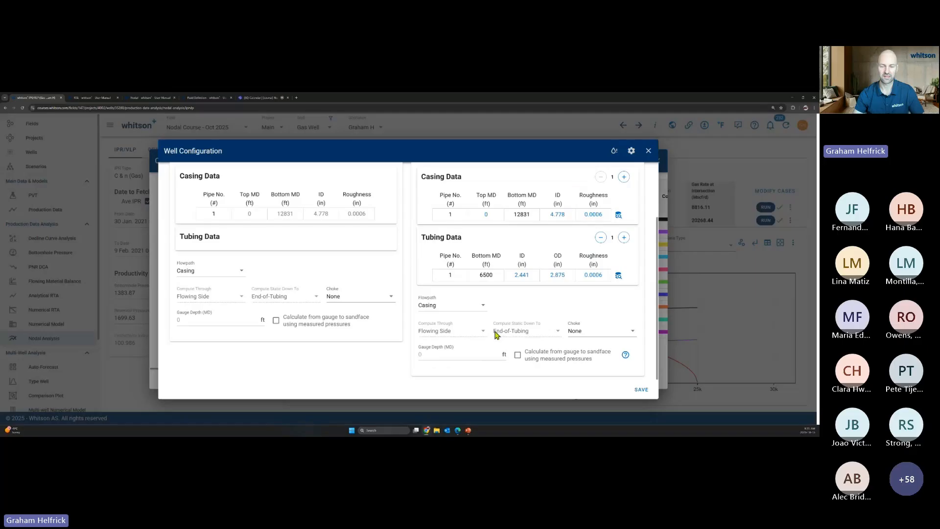
click(442, 306)
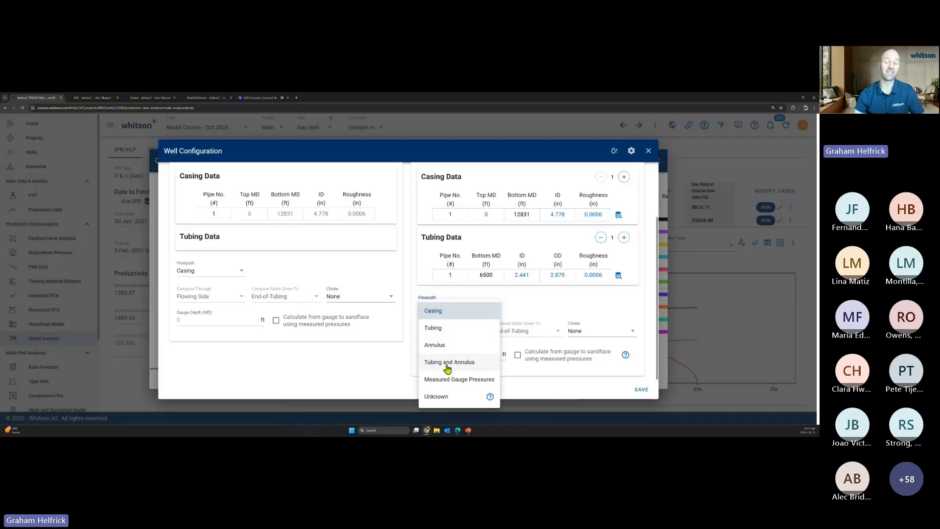
click(452, 333)
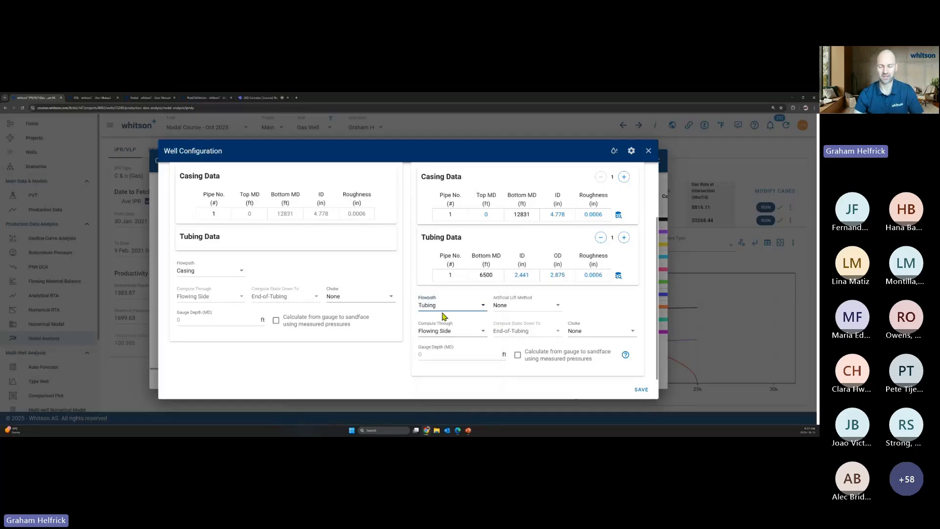
scroll(508, 337, up, 1)
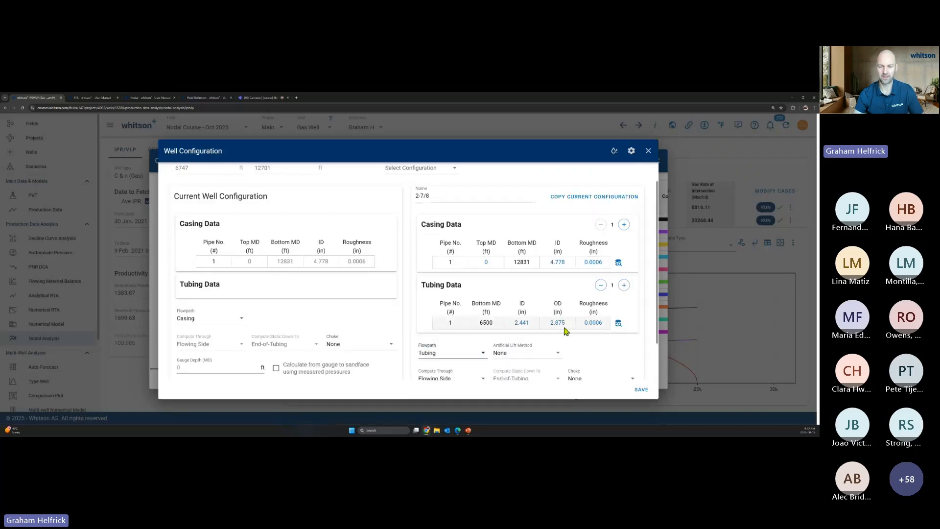
scroll(566, 331, down, 1)
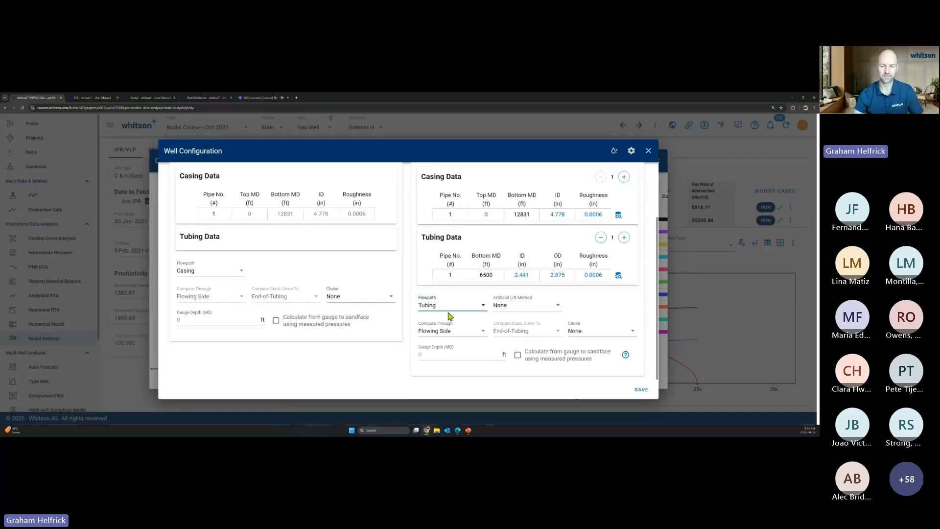
click(640, 390)
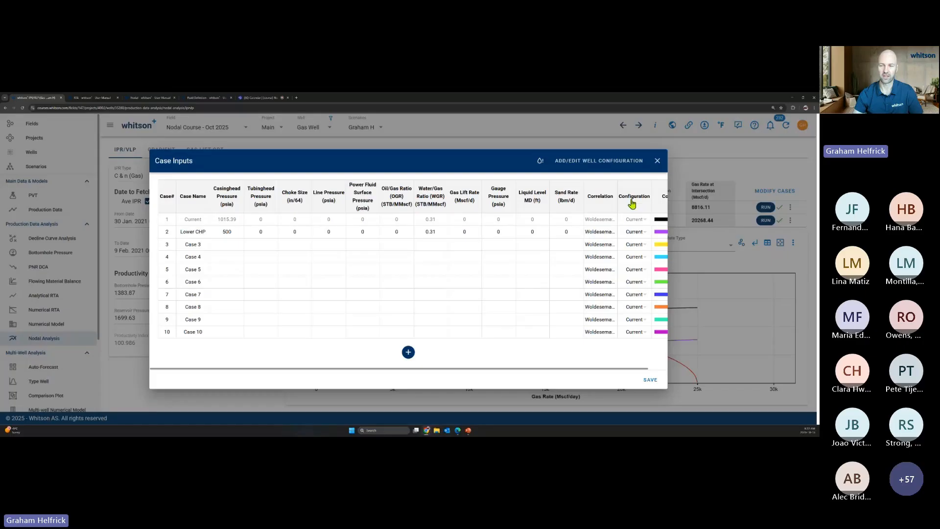
Step: Assign the 2-7/8 configuration to VLP case 3 and set its tubinghead pressure to 1015.39 psia, matching the Current case's casinghead pressure
click(645, 245)
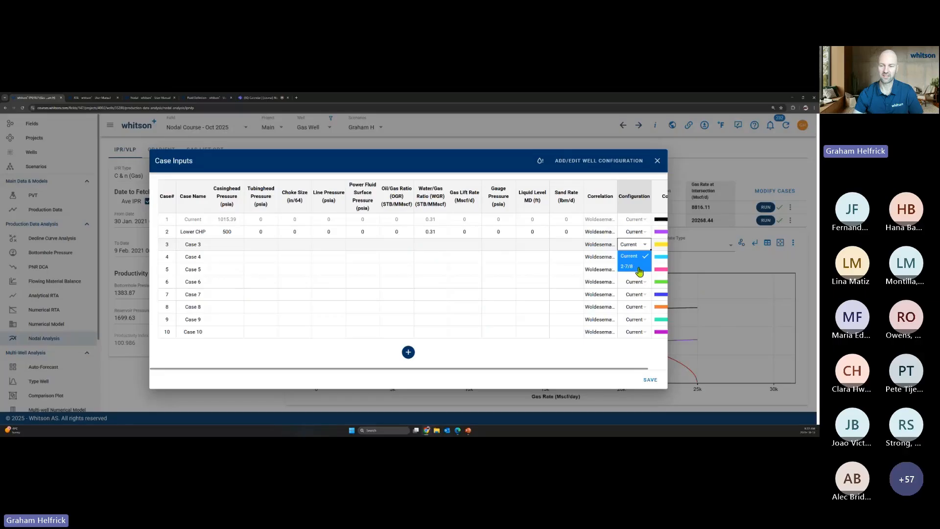
click(639, 267)
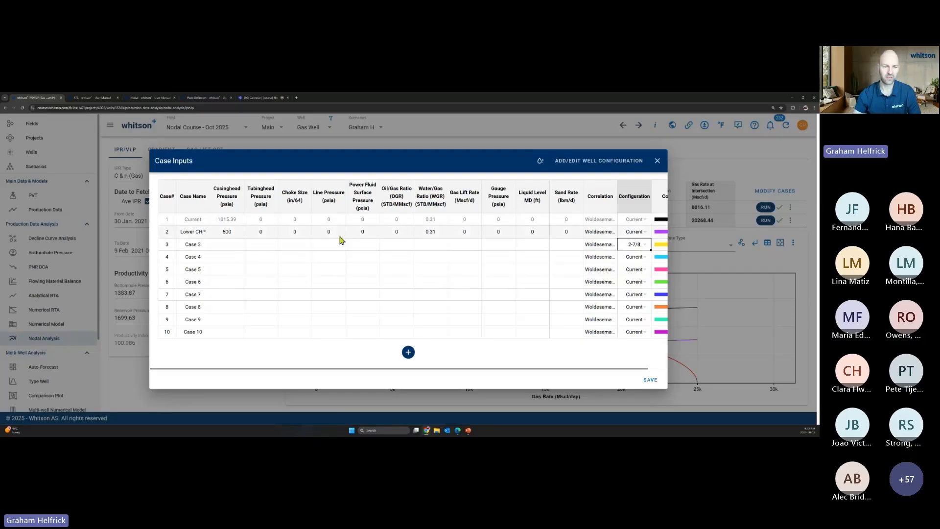
click(234, 223)
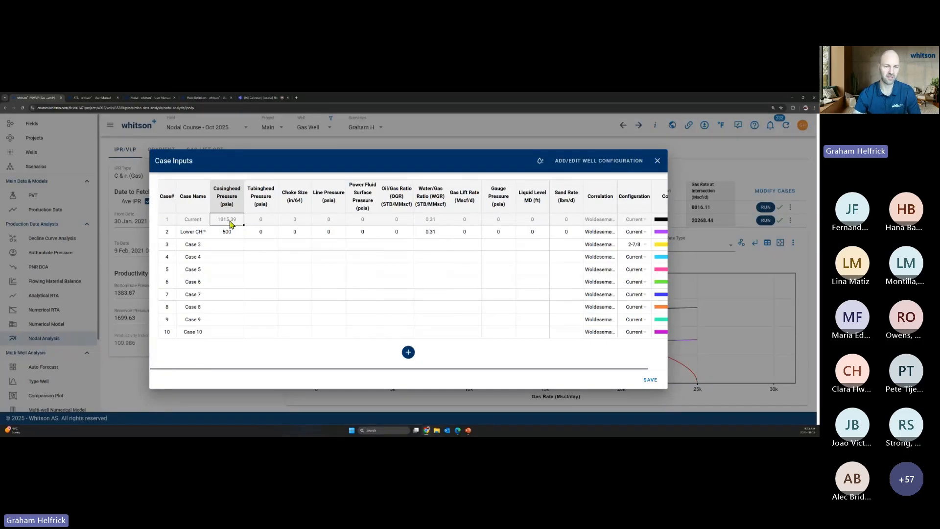
click(262, 246)
text(1015.39)
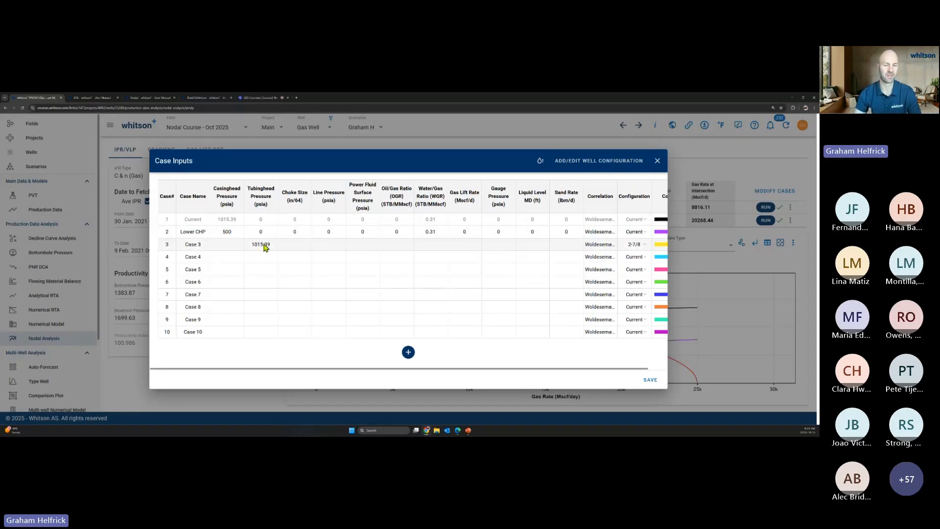
click(233, 249)
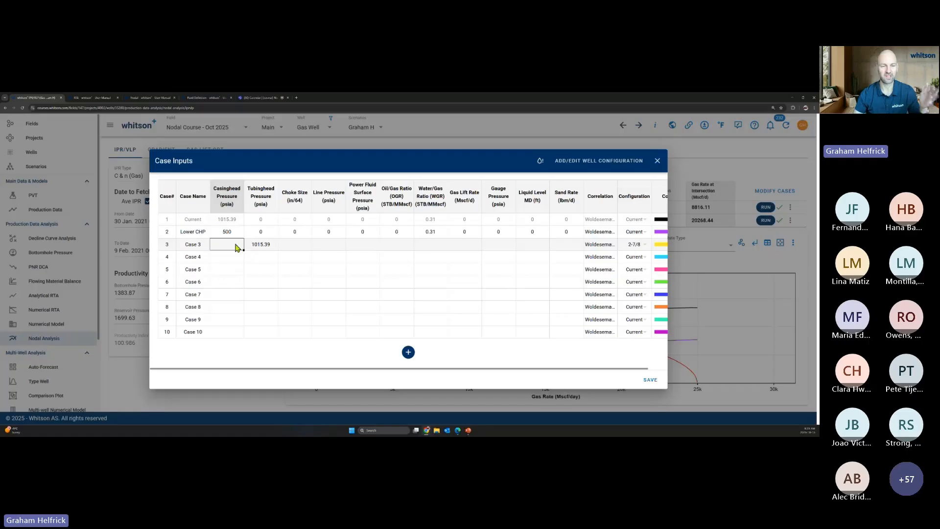
click(263, 249)
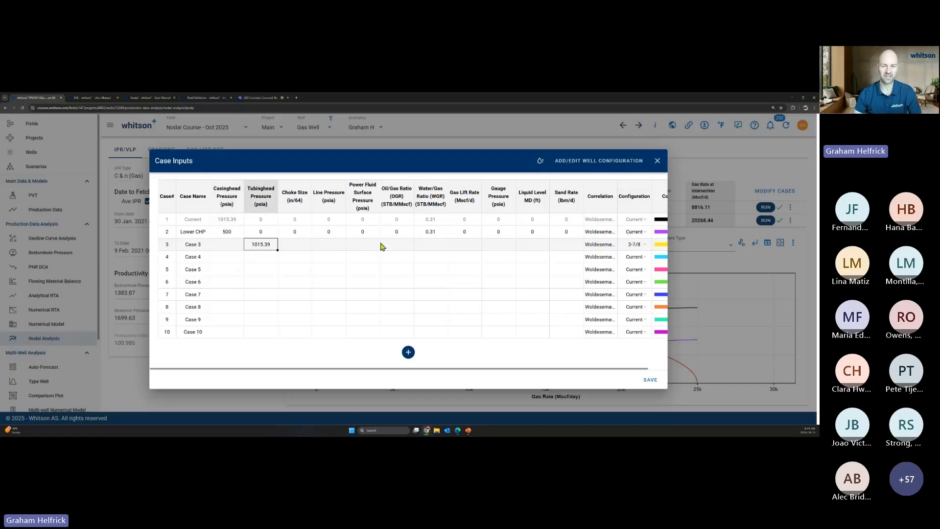
Step: Give case 3 the Lower CHP case's water/gas ratio of 0.31 and the name "2-7/8", and save the cases
click(428, 236)
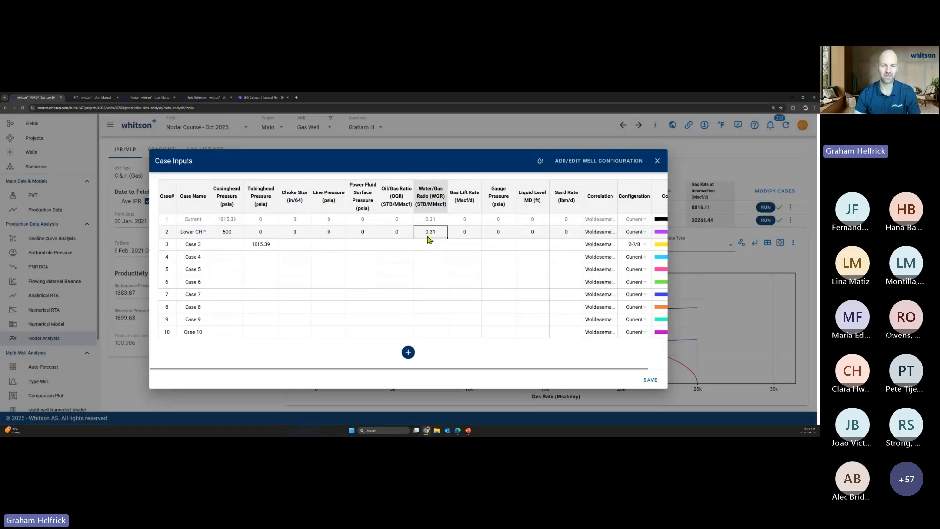
drag(428, 236, 431, 247)
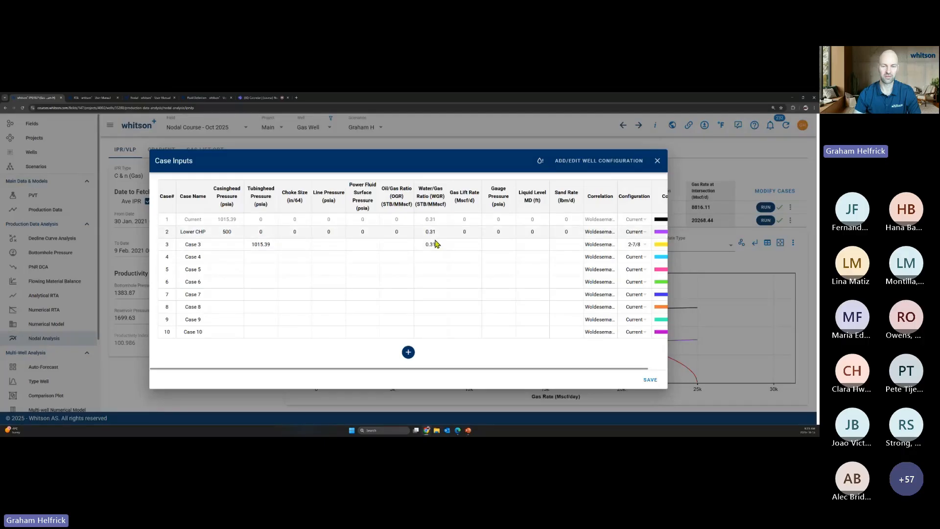
click(208, 246)
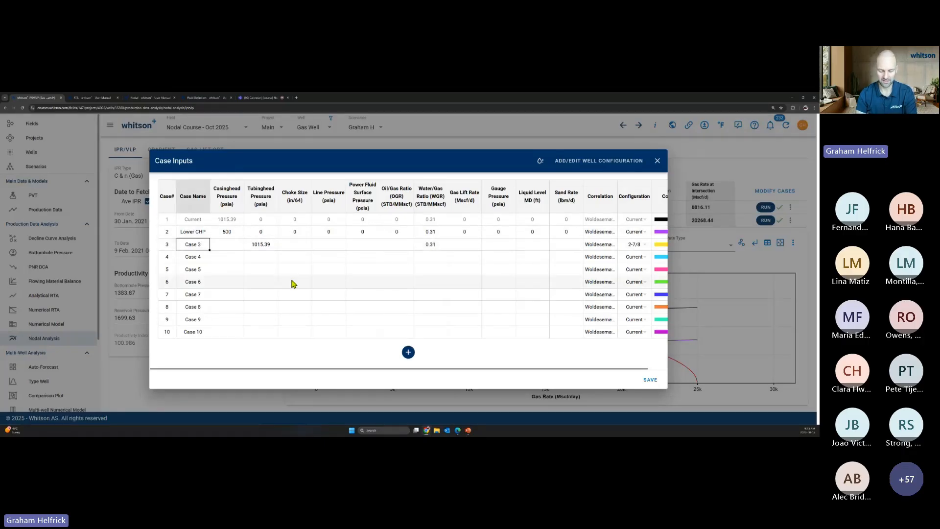
text(2-7/8)
key(Down)
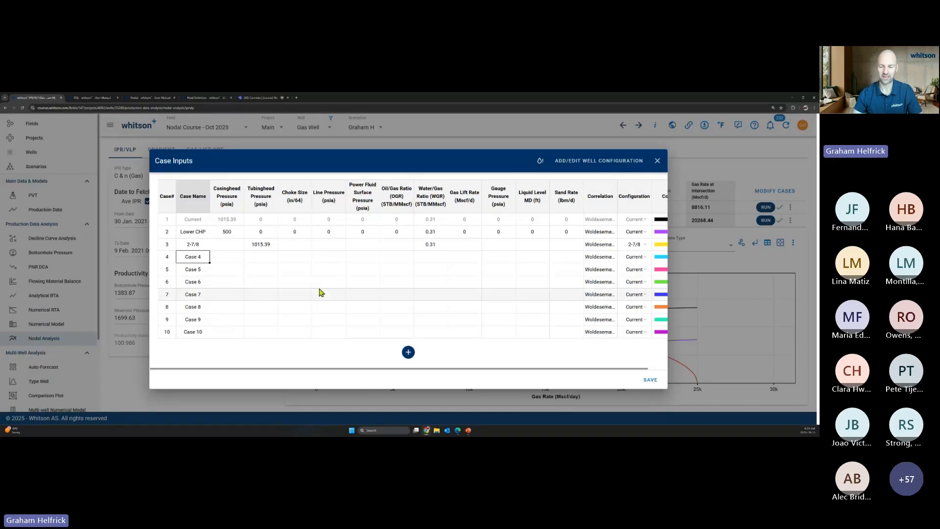
click(646, 380)
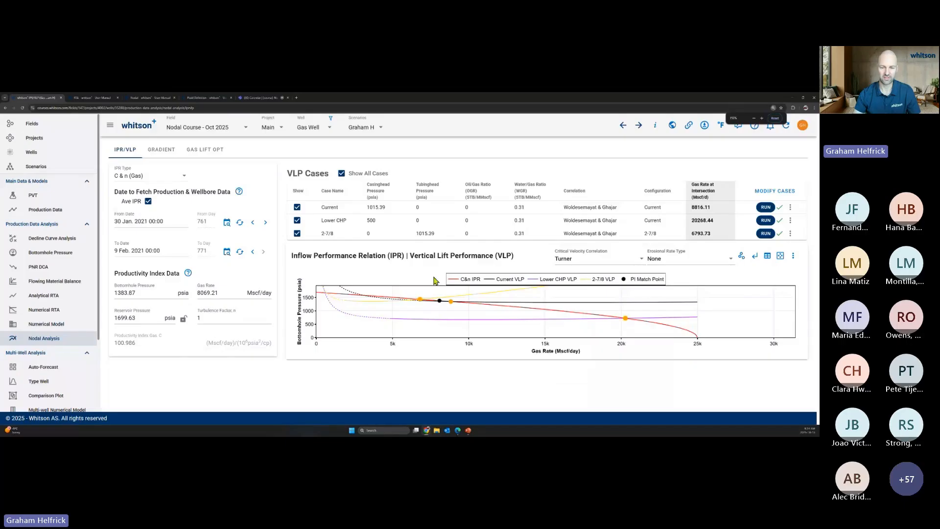
Step: Examine the IPR/VLP plot, comparing the 2-7/8 curve's below-critical-rate section and IPR intersection with those of the Current case
key(ctrl+plus)
scroll(488, 306, down, 3)
key(ctrl+minus)
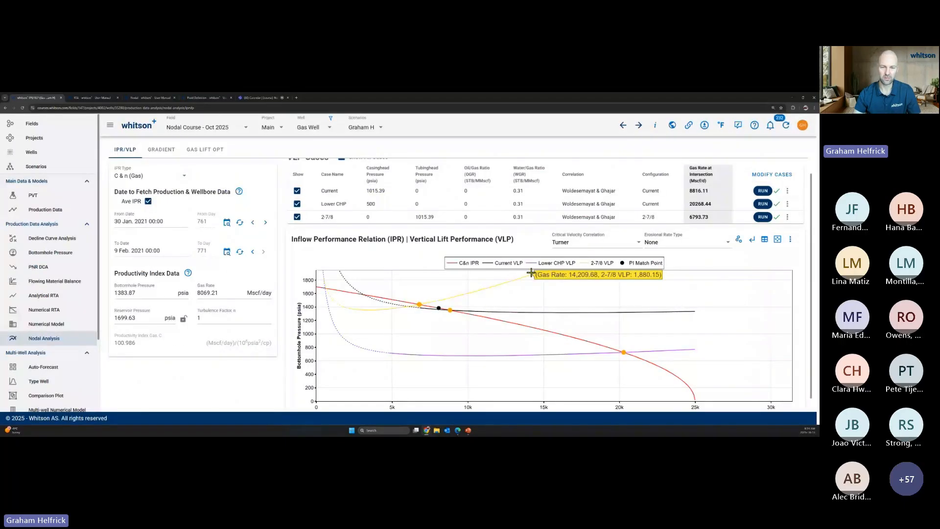
mouse_move(493, 285)
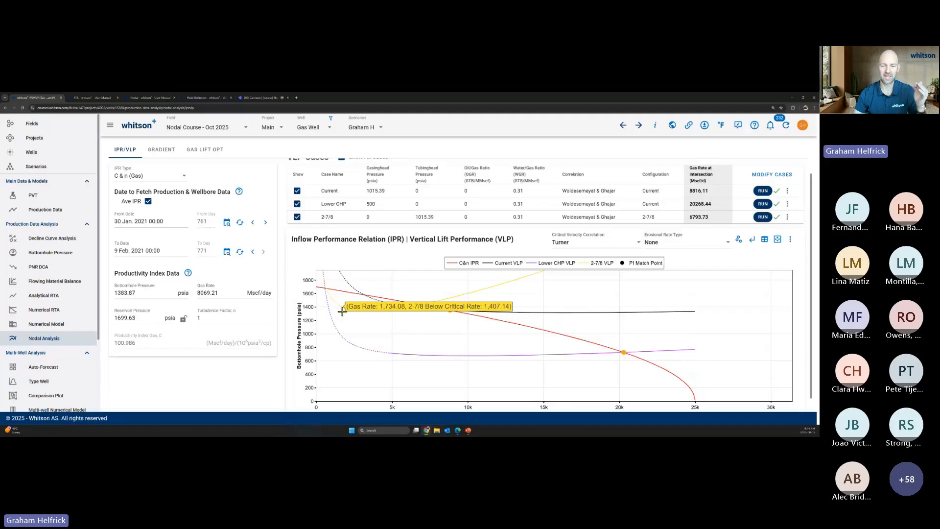
mouse_move(342, 307)
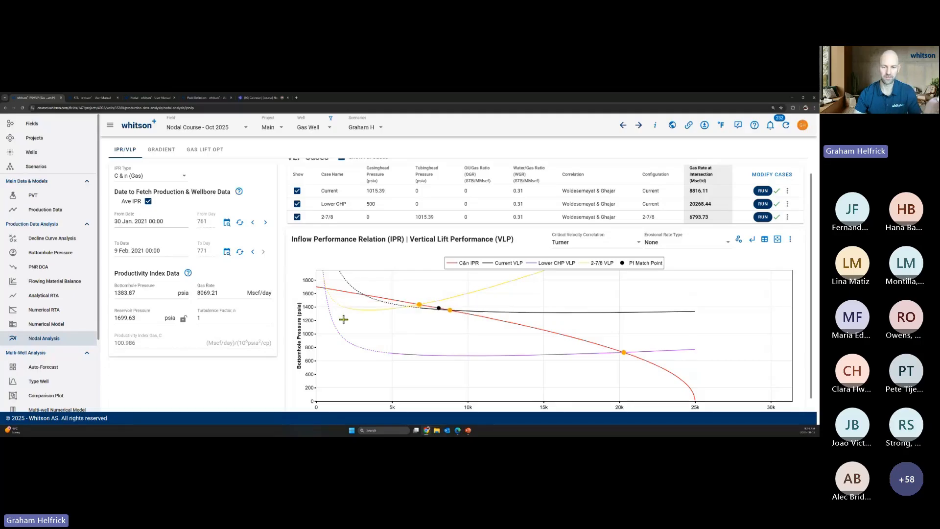
mouse_move(450, 310)
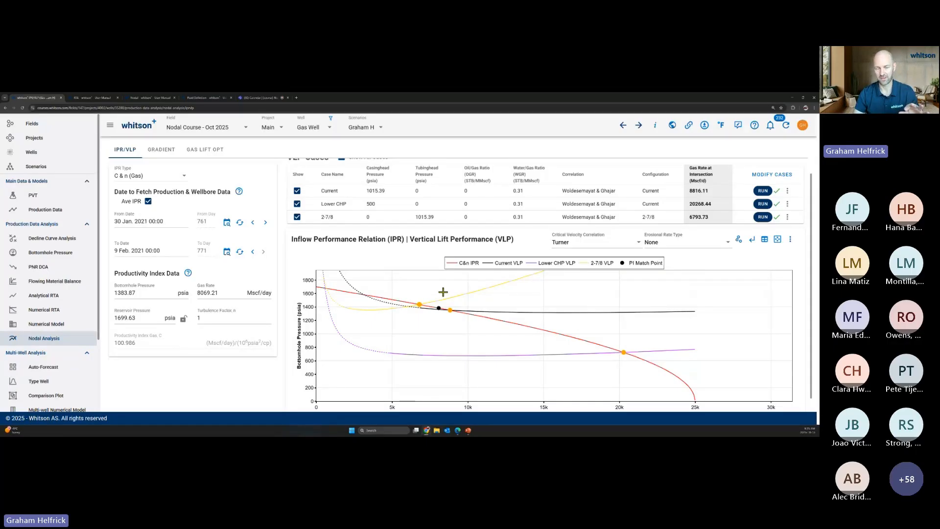
Step: Switch to the Teams meeting chat, read the latest participant replies, and return to the nodal analysis in whitson+
click(262, 97)
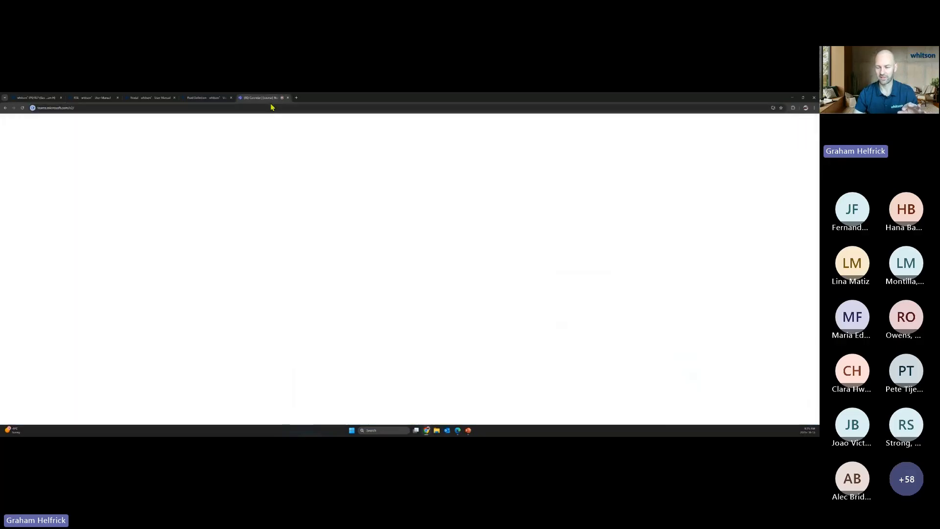
scroll(764, 343, down, 10)
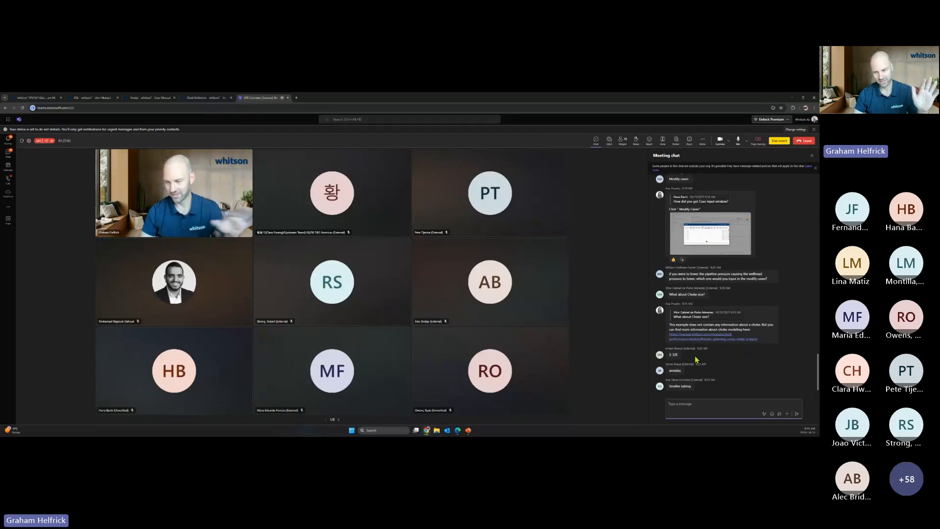
mouse_move(678, 347)
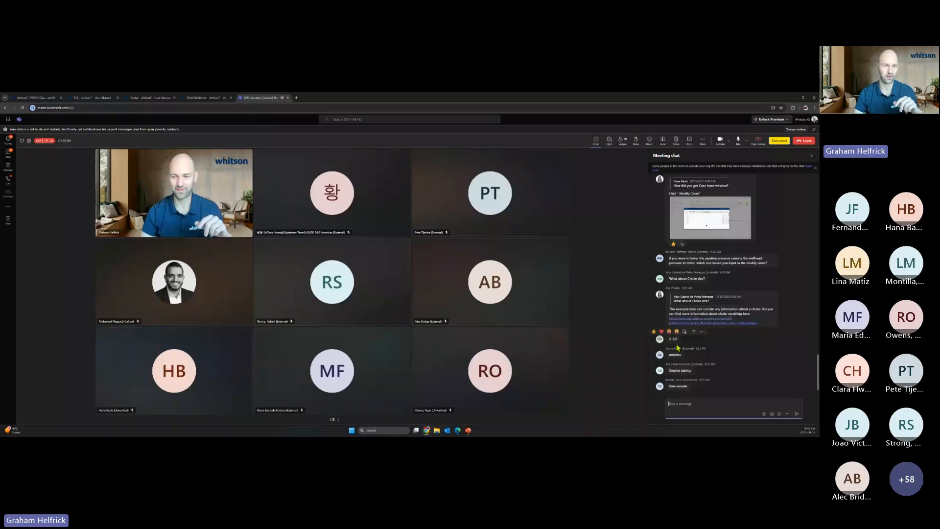
click(48, 99)
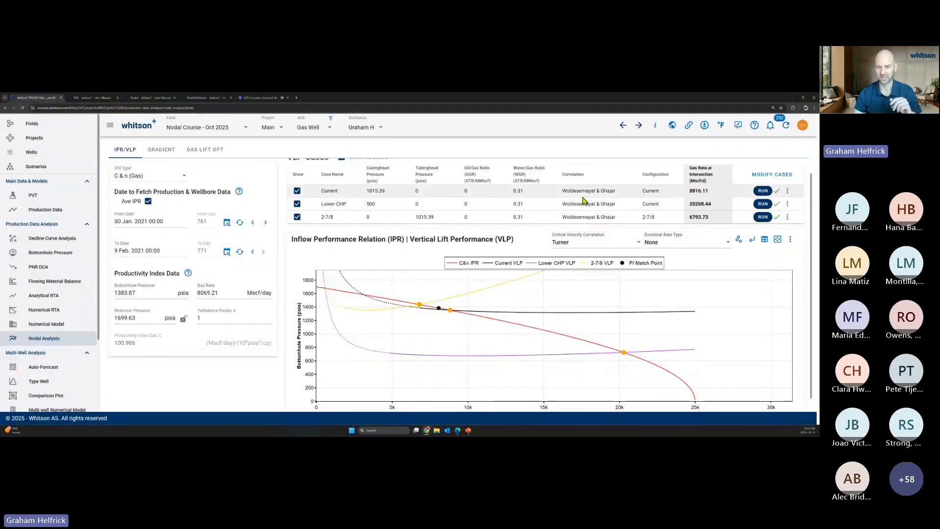
Step: Create a well configuration named "2-3/8" and add one tubing pipe with a bottom MD of 6500 ft
click(752, 177)
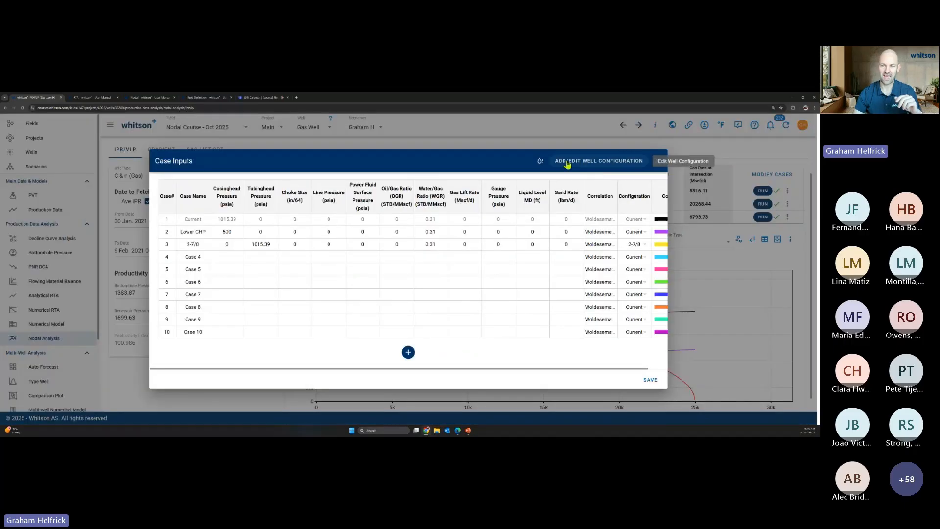
click(607, 165)
click(453, 186)
text(2-3/8)
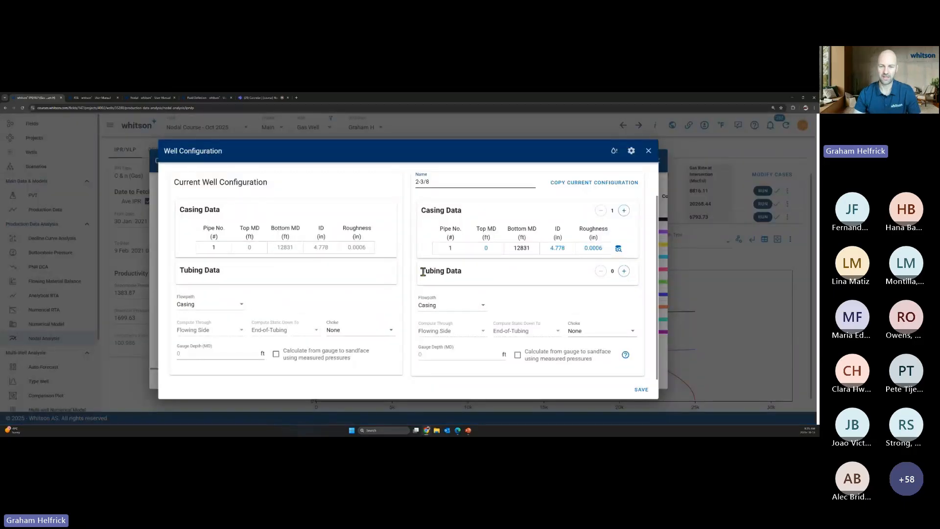
drag(426, 268, 500, 274)
click(624, 271)
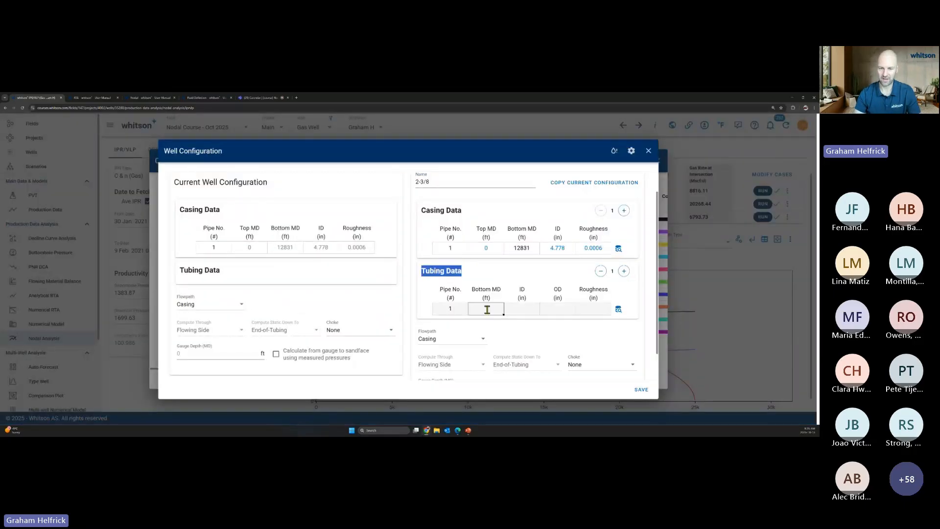
click(487, 309)
text(6500)
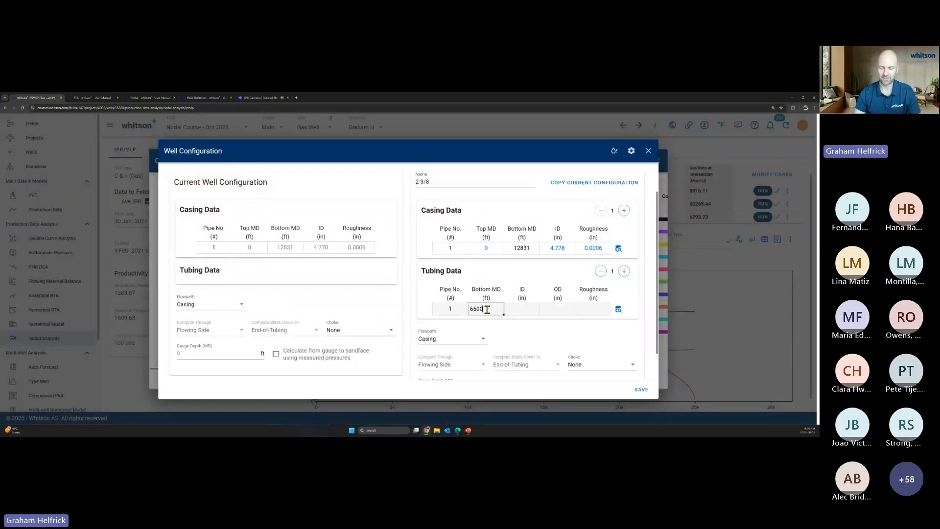
Step: Fill in the tubing from the catalogue's 2.375 in OD, 4.6 lb/ft, 1.995 in ID entry and set the flowpath to Tubing
click(618, 310)
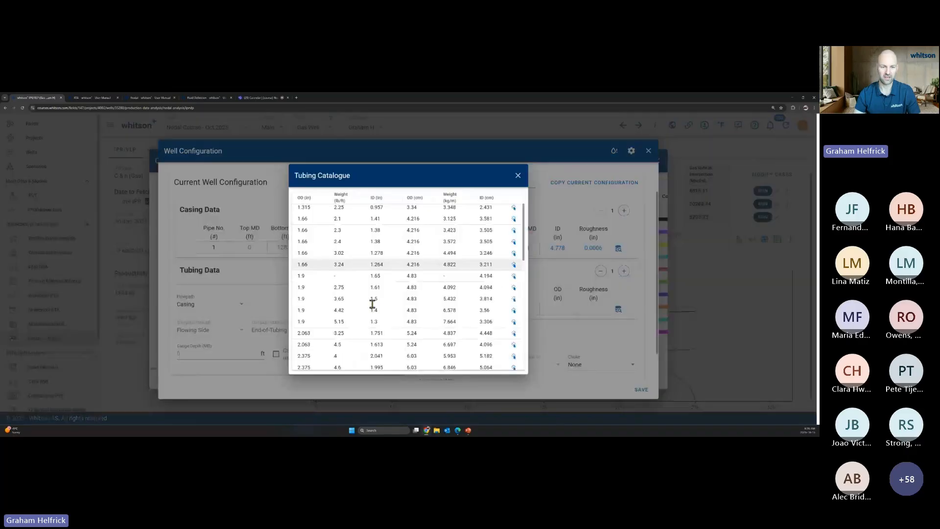
scroll(372, 304, down, 2)
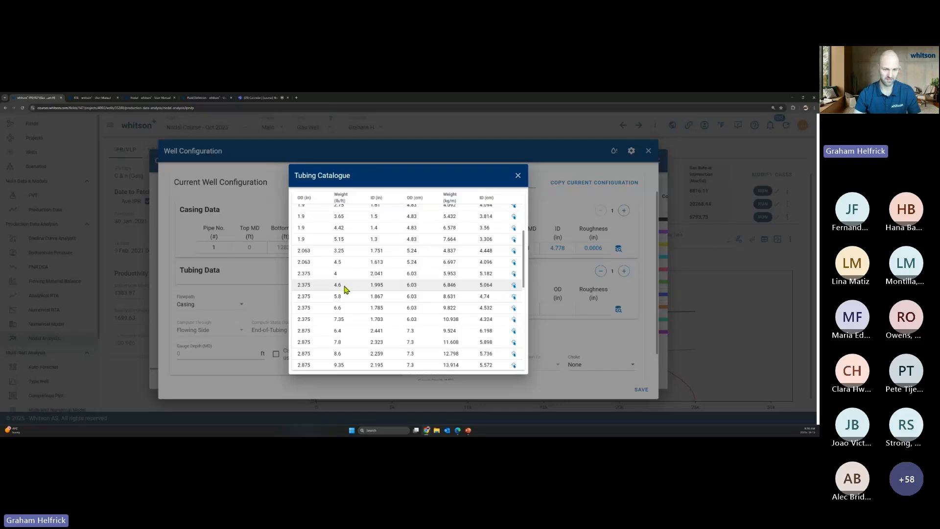
click(344, 289)
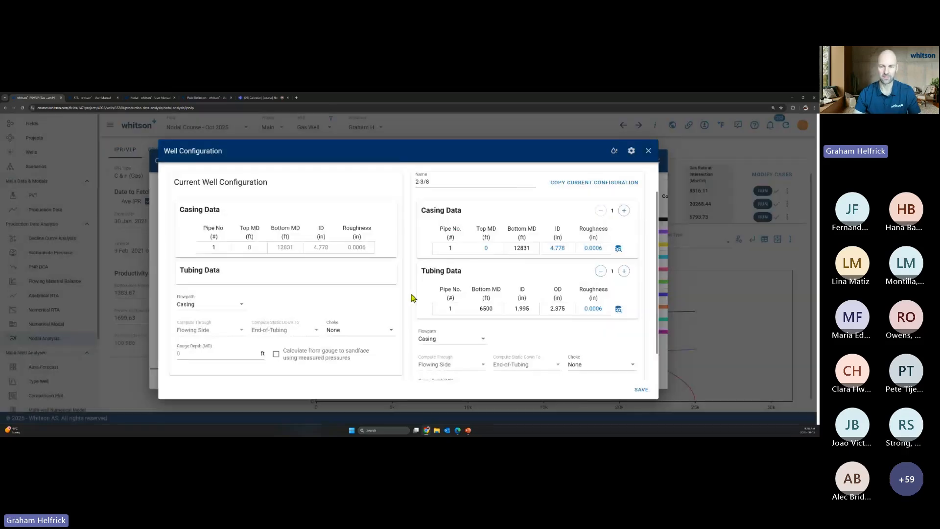
scroll(392, 301, down, 1)
click(455, 308)
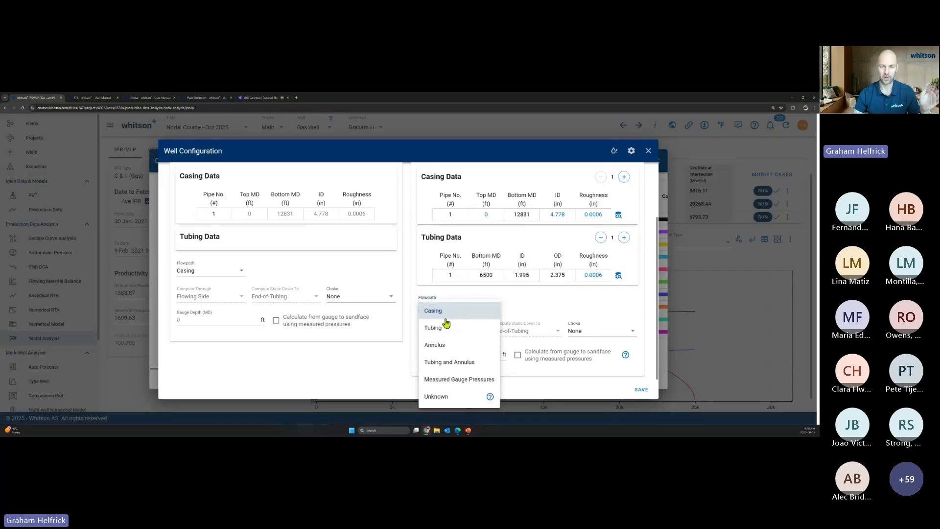
click(446, 326)
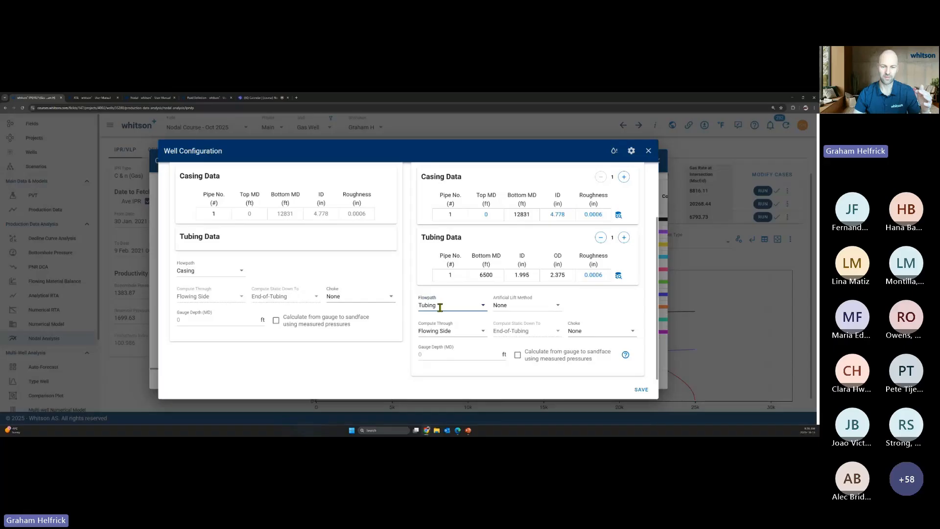
Step: Try the Annulus flowpath for the 2-3/8 configuration and restore it to Tubing
click(443, 308)
click(457, 349)
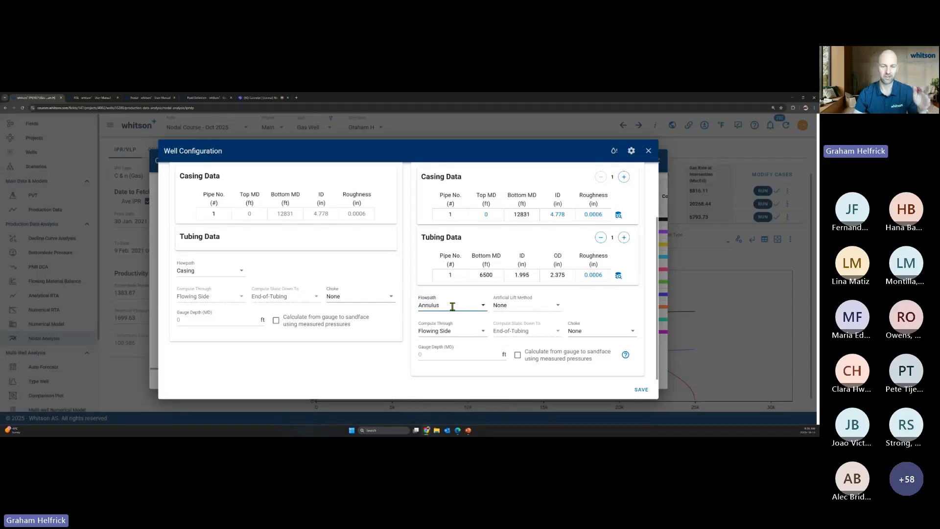
click(453, 307)
click(442, 329)
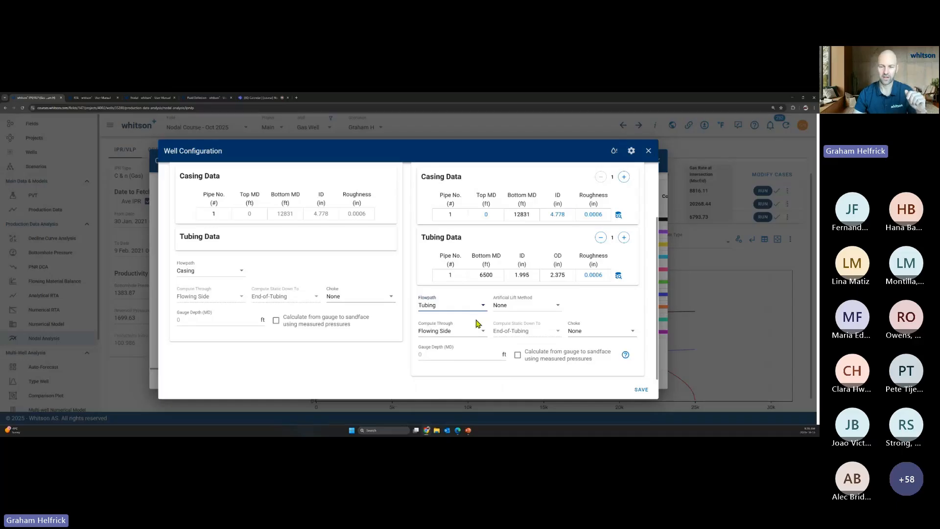
Step: Save the 2-3/8 well configuration and assign it to VLP case 4
scroll(465, 324, up, 1)
scroll(451, 311, down, 1)
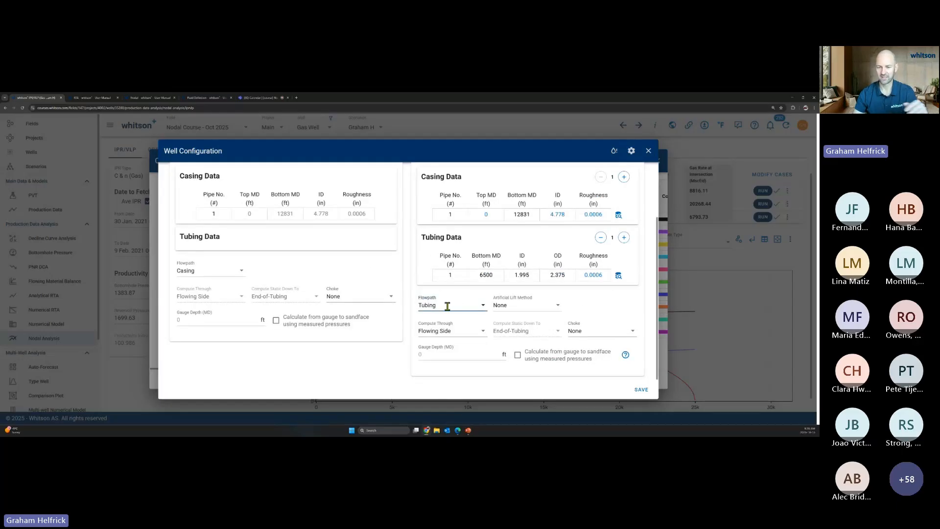
click(645, 391)
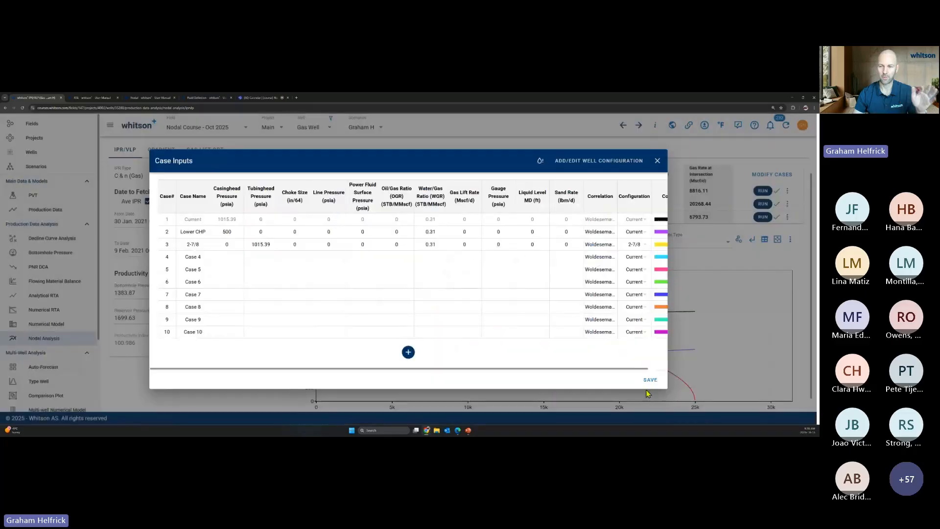
click(634, 257)
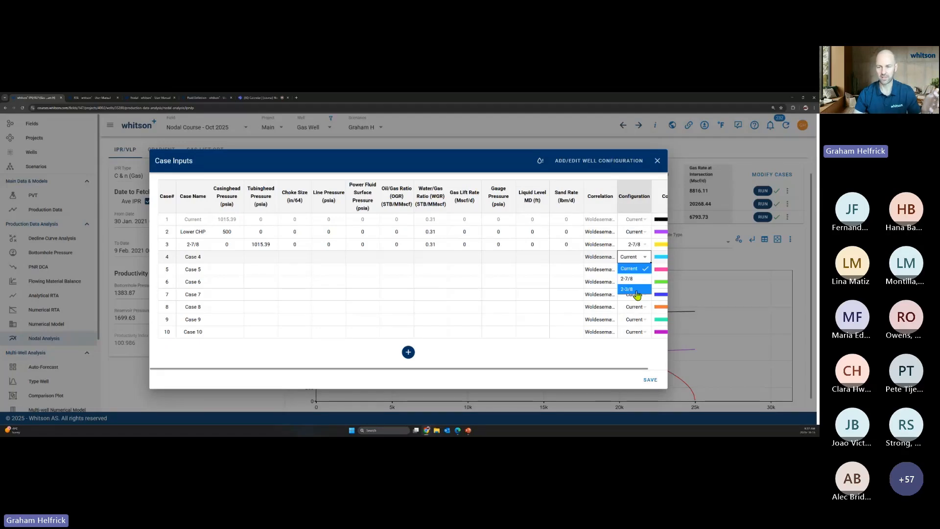
click(636, 293)
Step: Copy case 3's tubinghead pressure of 1015.39 psia through its water/gas ratio of 0.31 to case 4, name it "2-3/8", and save the cases
drag(267, 244, 431, 245)
drag(448, 250, 296, 260)
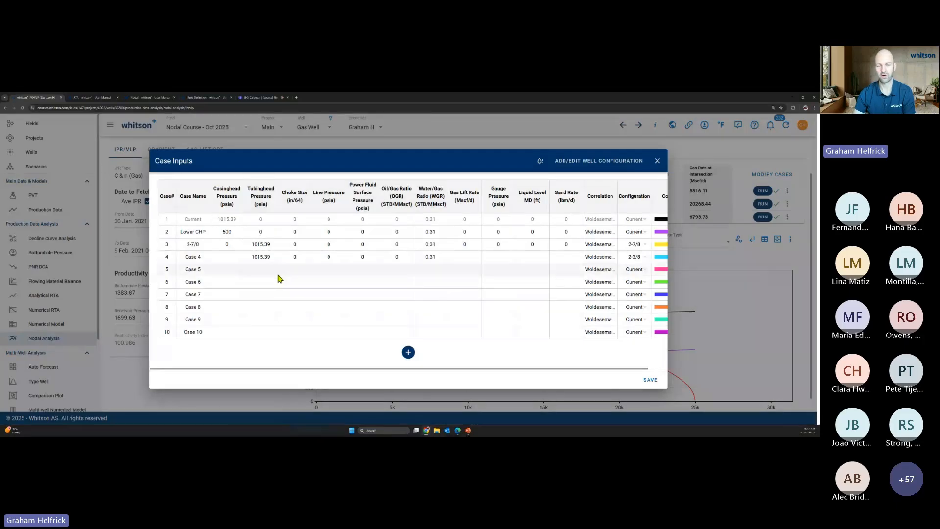
click(197, 262)
text(2-3/8)
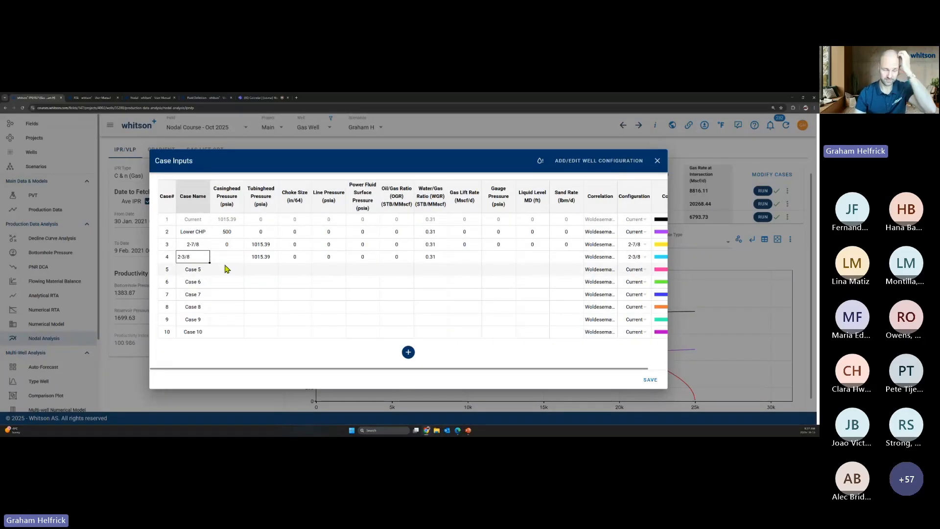
click(653, 381)
key(ctrl+minus)
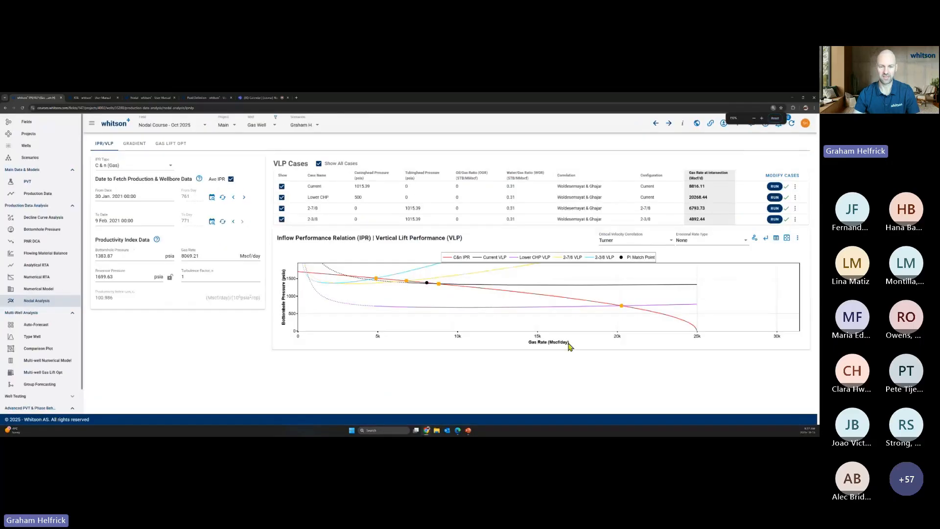
key(ctrl+plus)
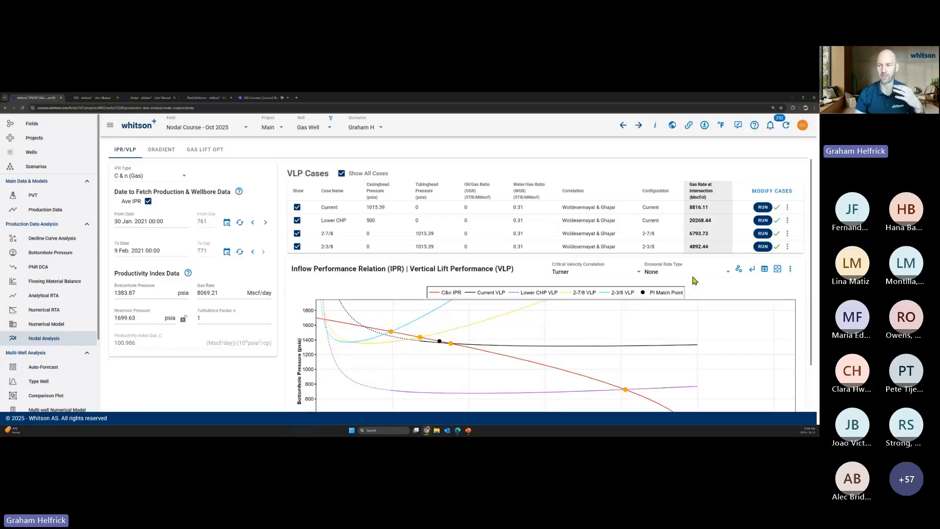
Step: Create a well configuration named "WH Choke" and add one tubing pipe with a bottom MD of 6500 ft
click(784, 192)
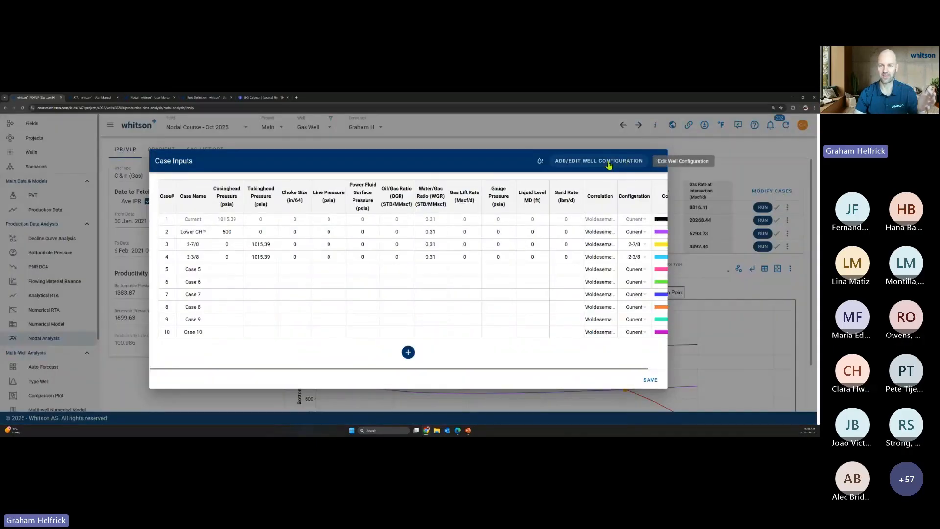
click(609, 166)
click(439, 218)
text(WH Choke)
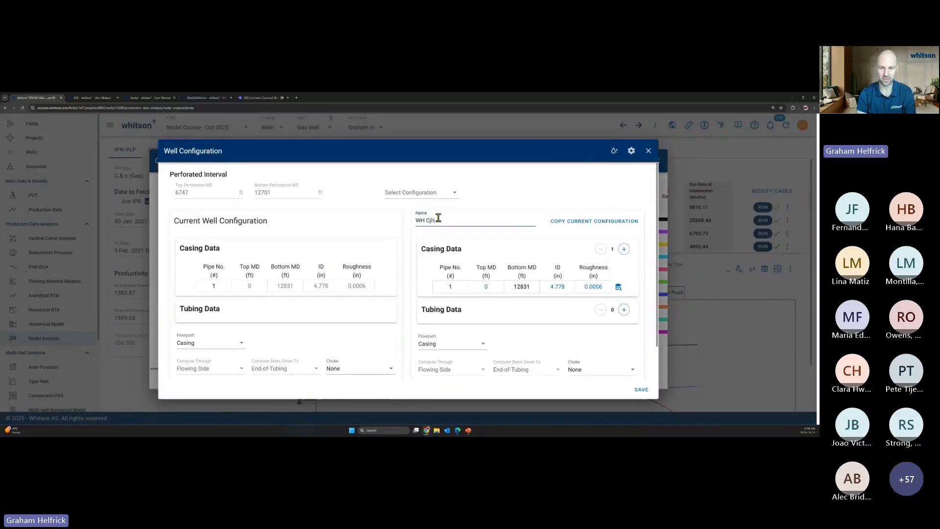
scroll(477, 325, down, 2)
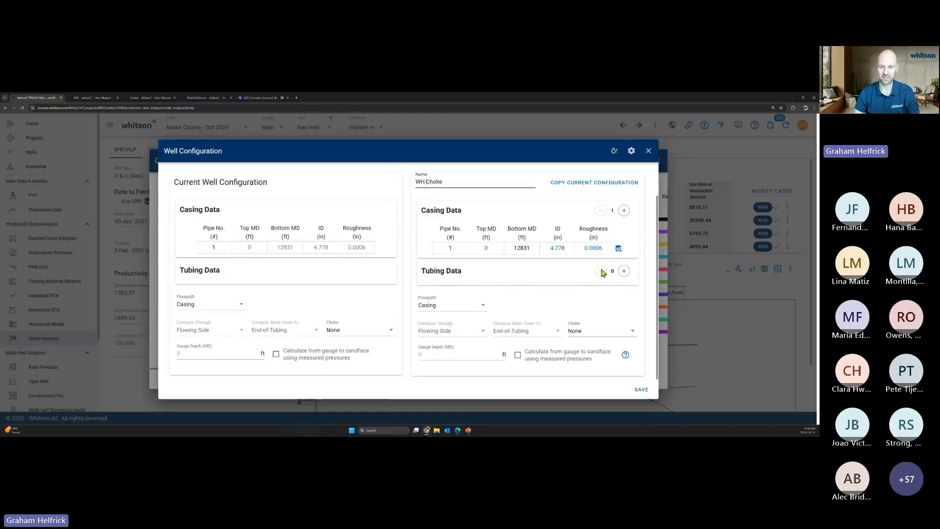
click(624, 271)
click(495, 308)
text(650)
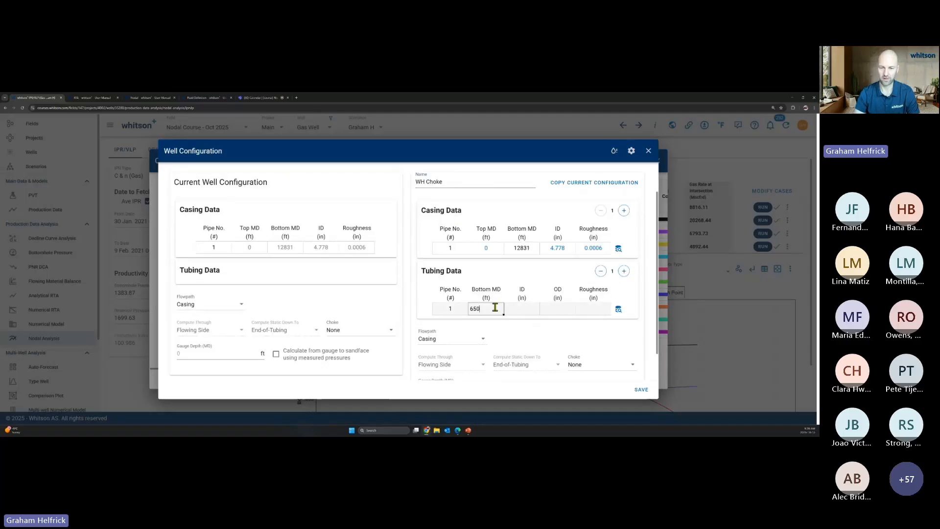
text(0)
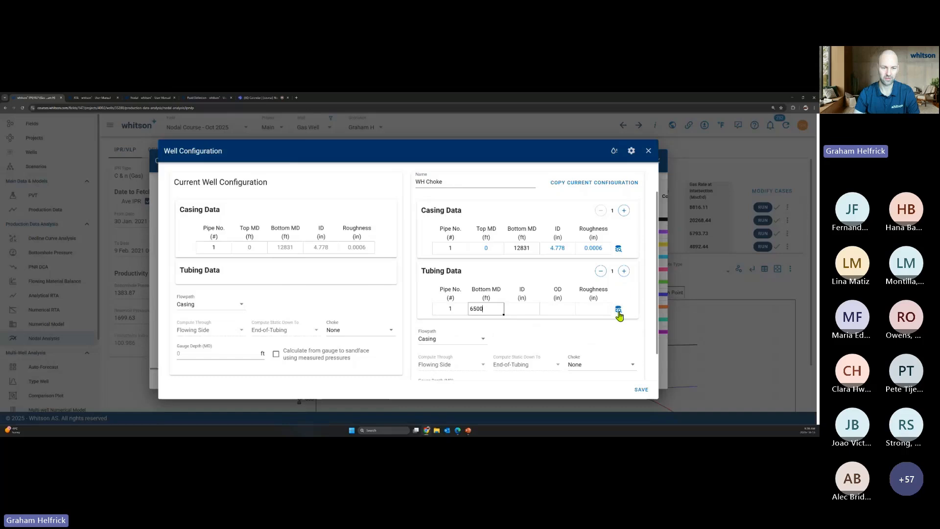
Step: Fill in the WH Choke tubing from the catalogue's 2.875 in OD, 2.441 in ID entry and set the flowpath to Tubing
click(618, 311)
click(357, 330)
scroll(497, 323, down, 1)
click(457, 305)
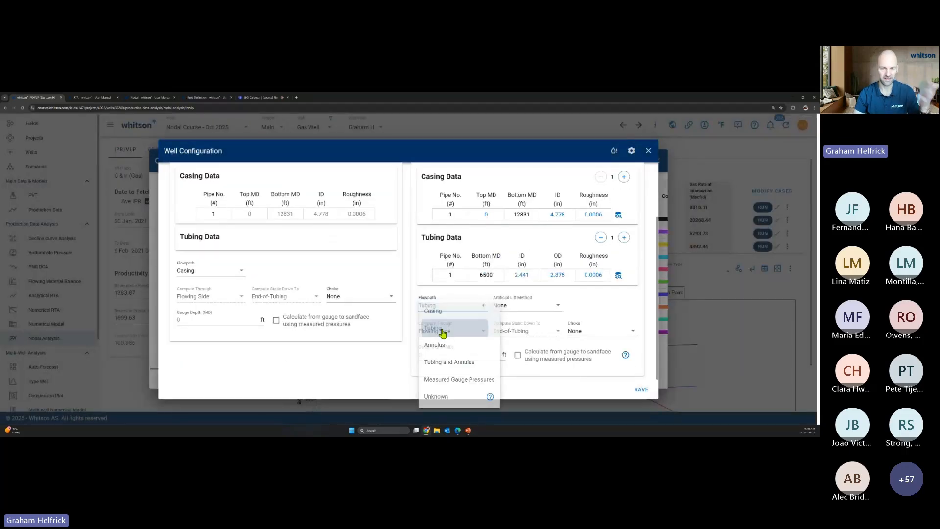
click(442, 328)
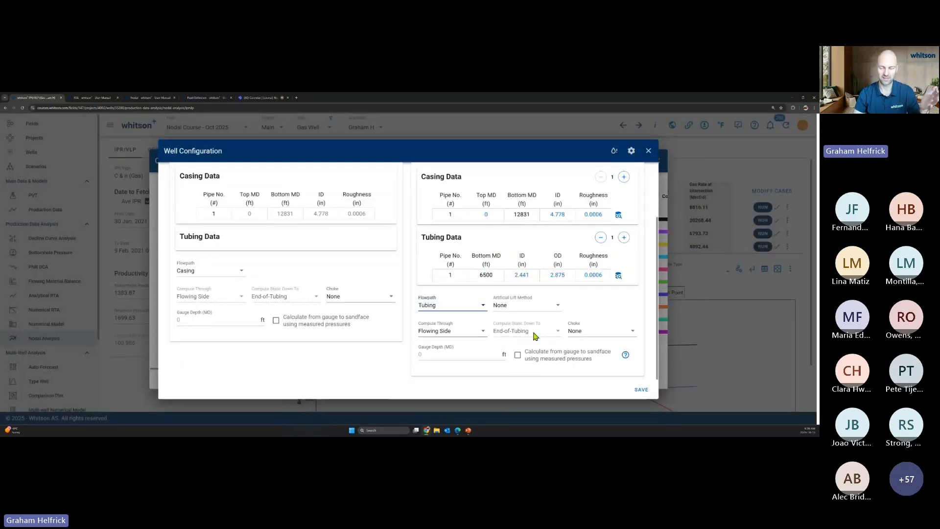
Step: Add a wellhead choke with a 0.75 coefficient to the WH Choke configuration and save the configuration
click(592, 331)
click(595, 355)
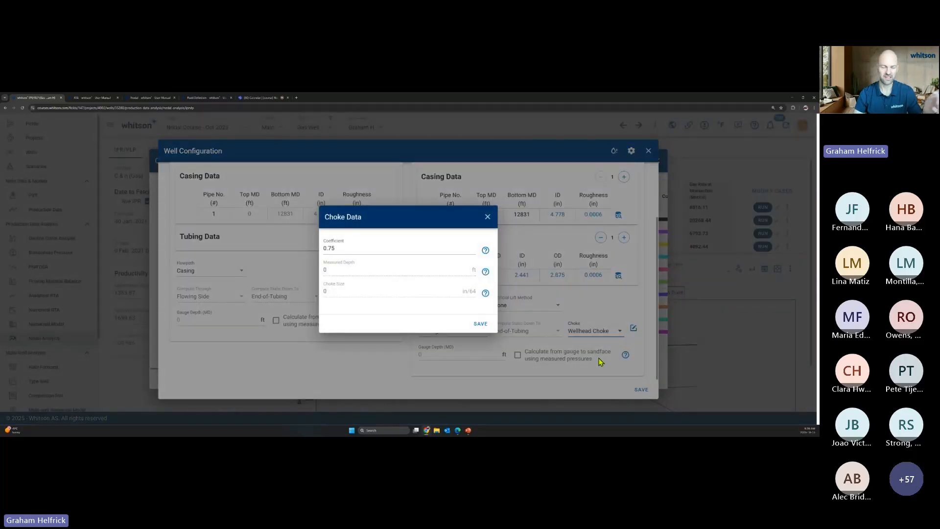
click(342, 247)
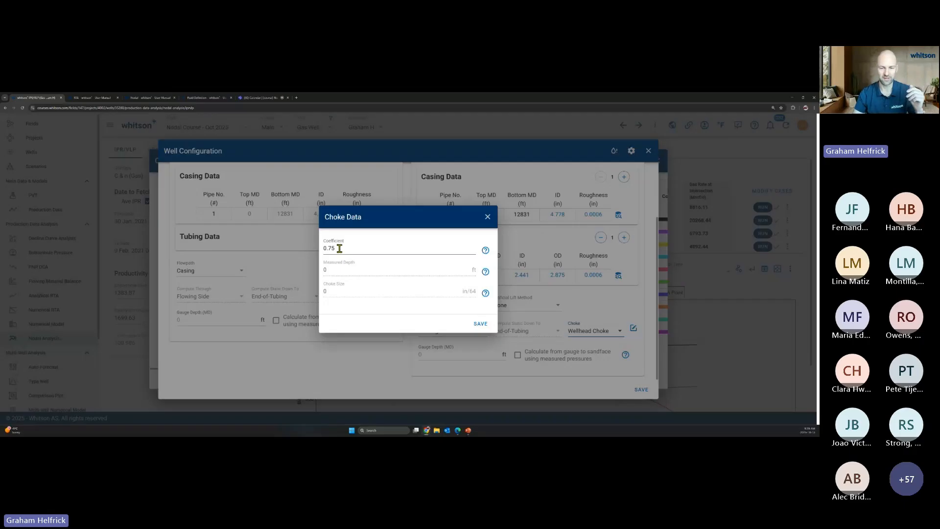
click(481, 324)
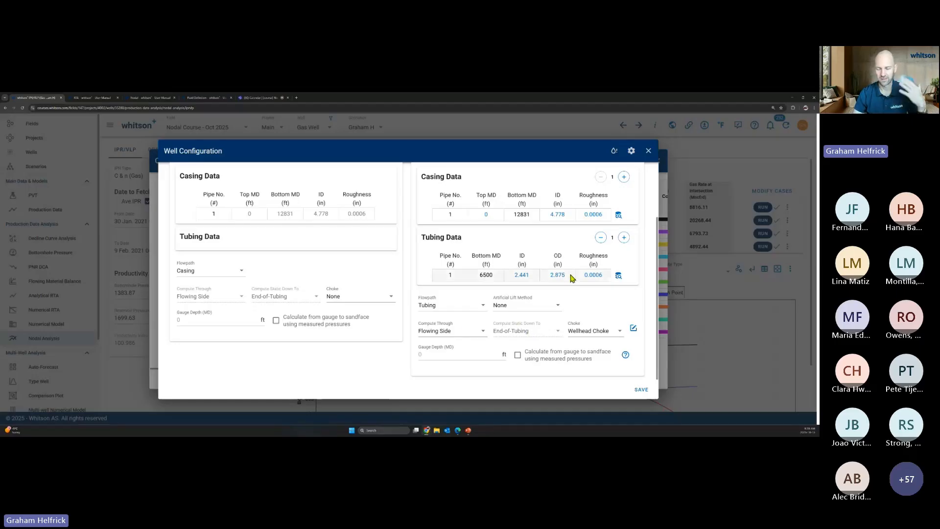
click(642, 391)
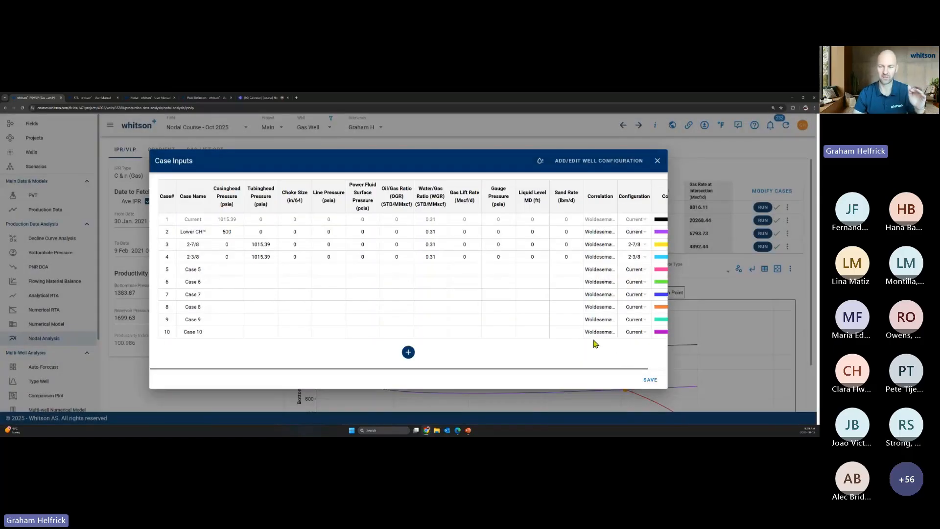
Step: Assign the WH Choke configuration to case 5 and set choke sizes of 20, 32 and 40 in/64 for cases 5 to 7
click(642, 270)
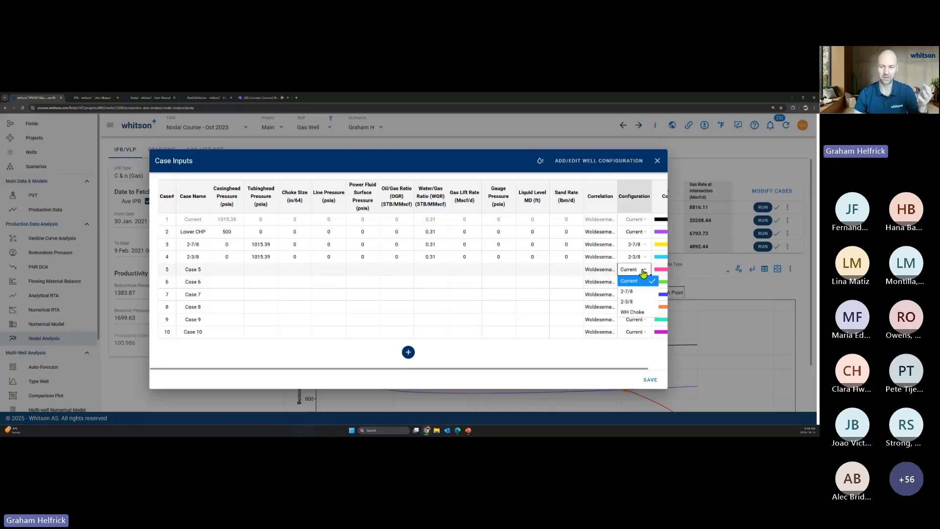
click(643, 313)
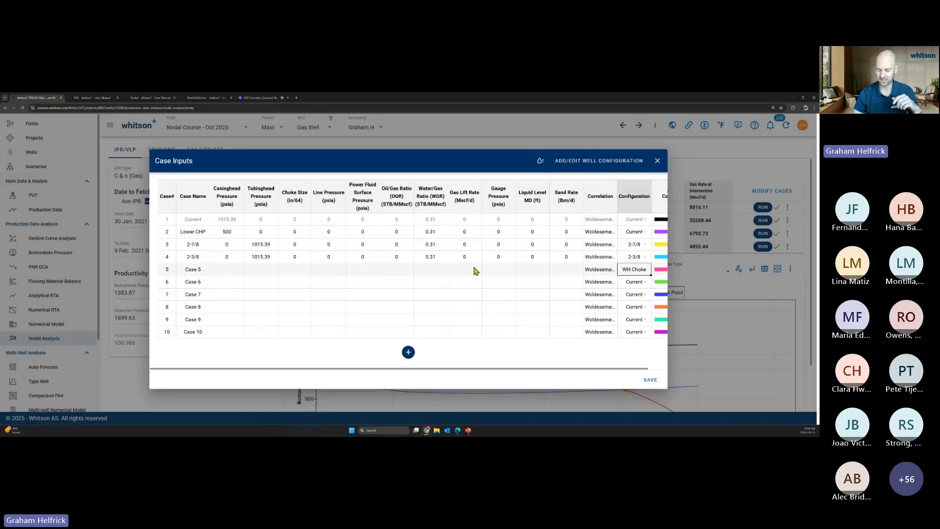
click(295, 269)
text(20)
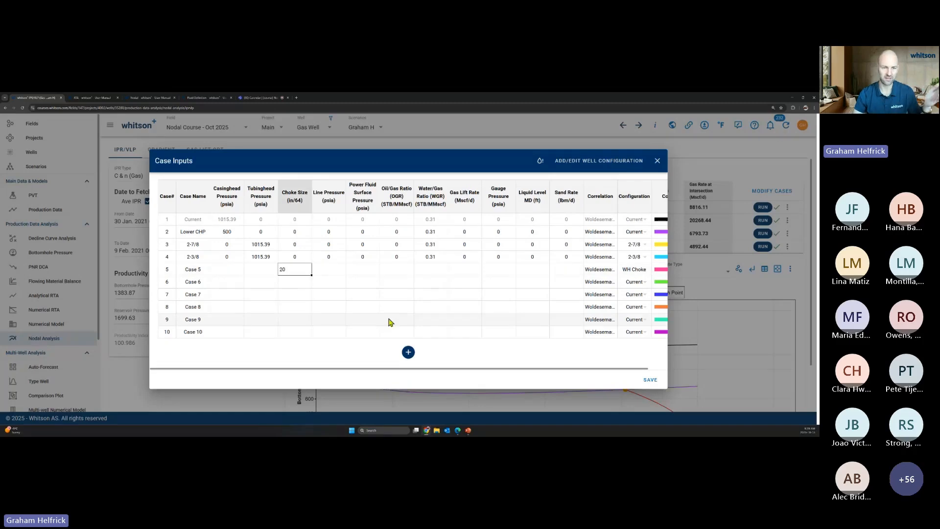
key(Return)
text(32)
click(293, 292)
text(4)
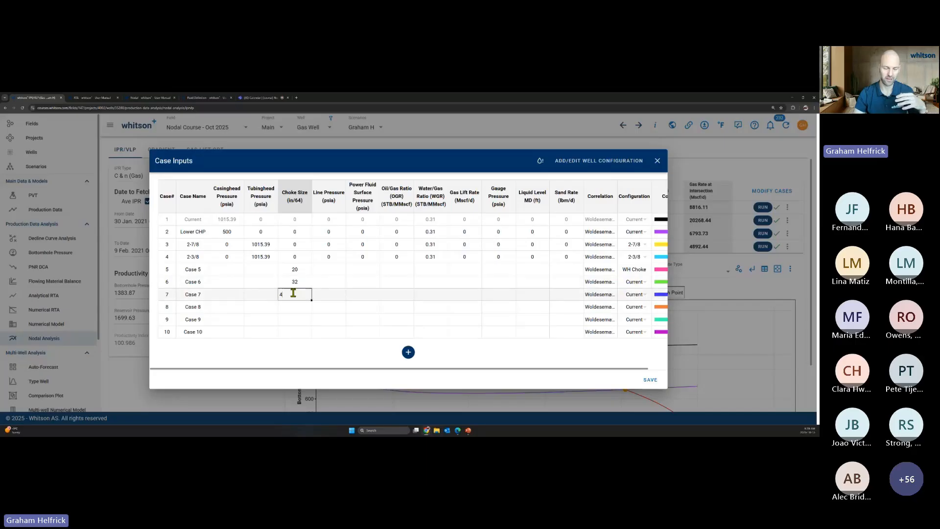
text(0)
key(Return)
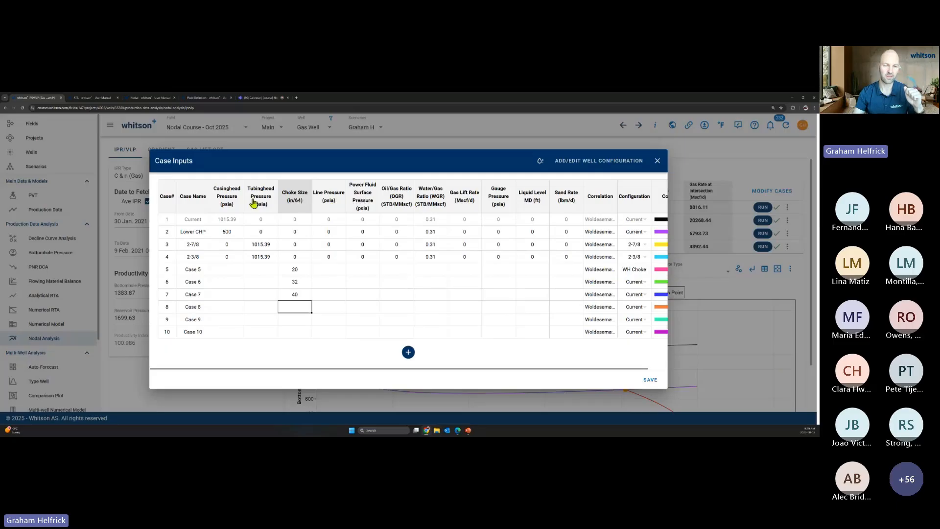
Step: Set the line pressure of cases 5 to 7 to 1015.39 psia and name them 20, 32 and 40
click(265, 253)
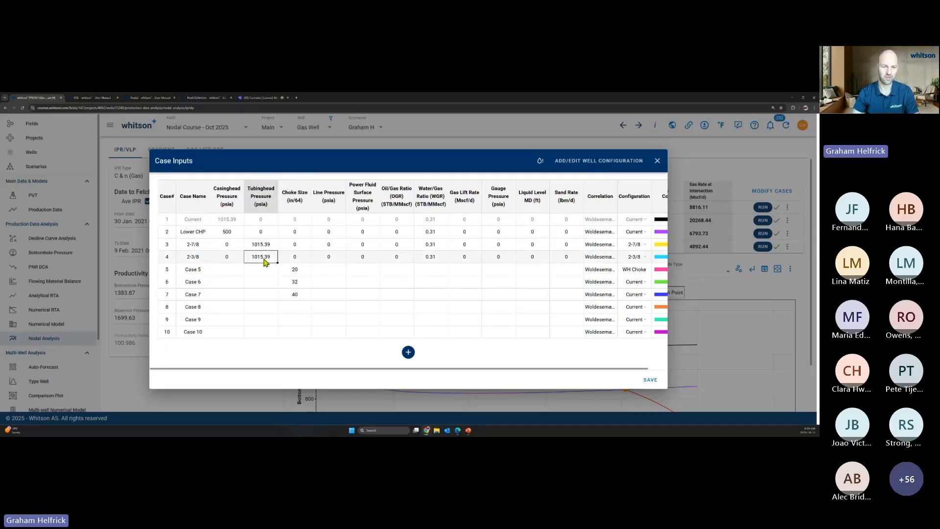
click(329, 271)
text(1015.39)
click(326, 283)
text(1015.39)
click(325, 295)
text(1015.39)
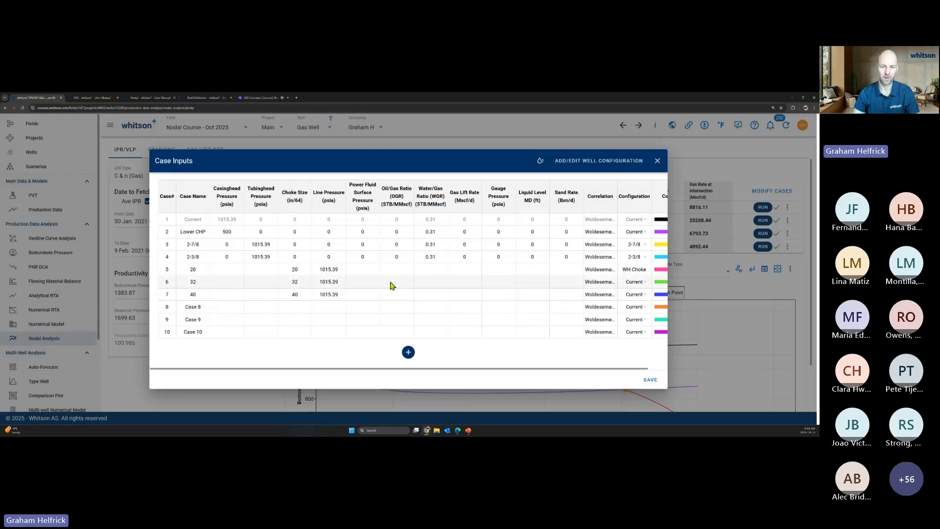
Step: Copy case 4's water/gas ratio of 0.31 STB/MMscf to cases 5, 6 and 7
click(431, 257)
key(ctrl+c)
click(431, 281)
drag(431, 269, 431, 295)
key(ctrl+v)
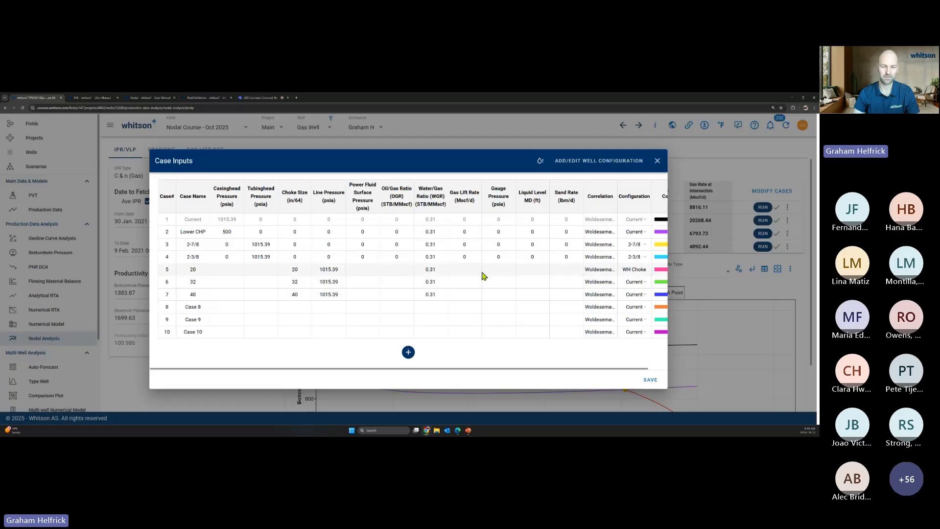
click(484, 273)
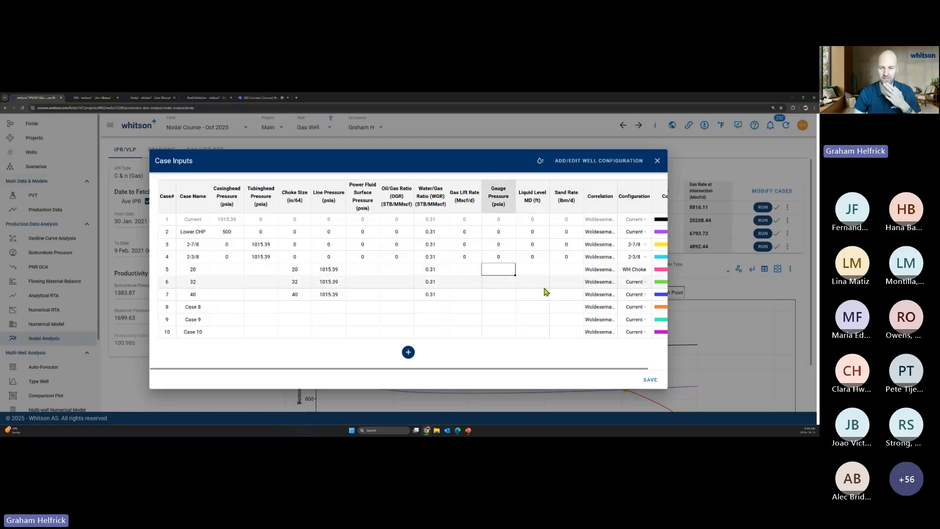
Step: Assign the WH Choke configuration to cases 6 and 7 and save the case inputs
click(633, 282)
click(632, 325)
click(632, 295)
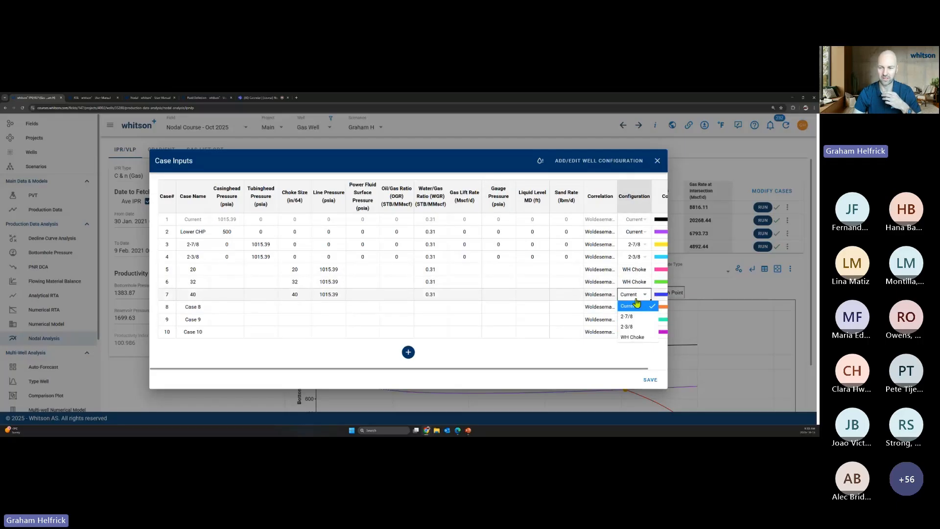
click(635, 337)
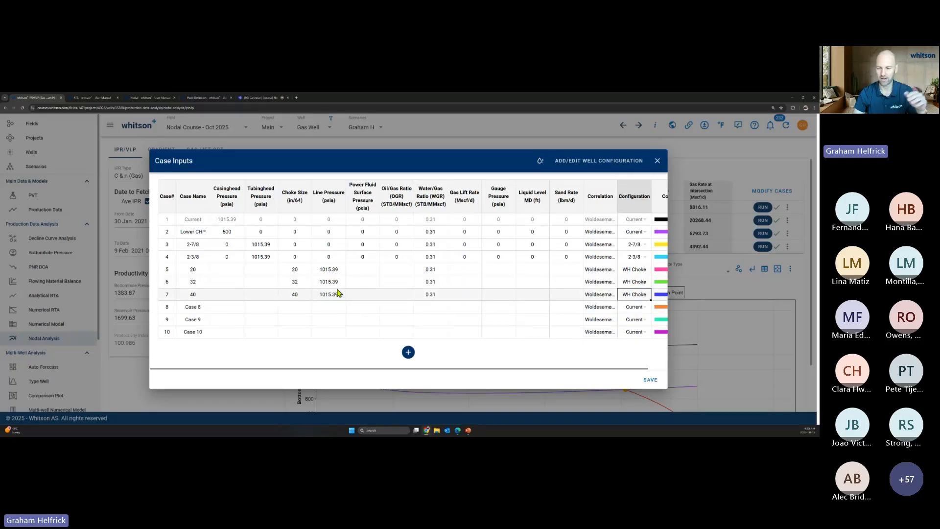
click(650, 380)
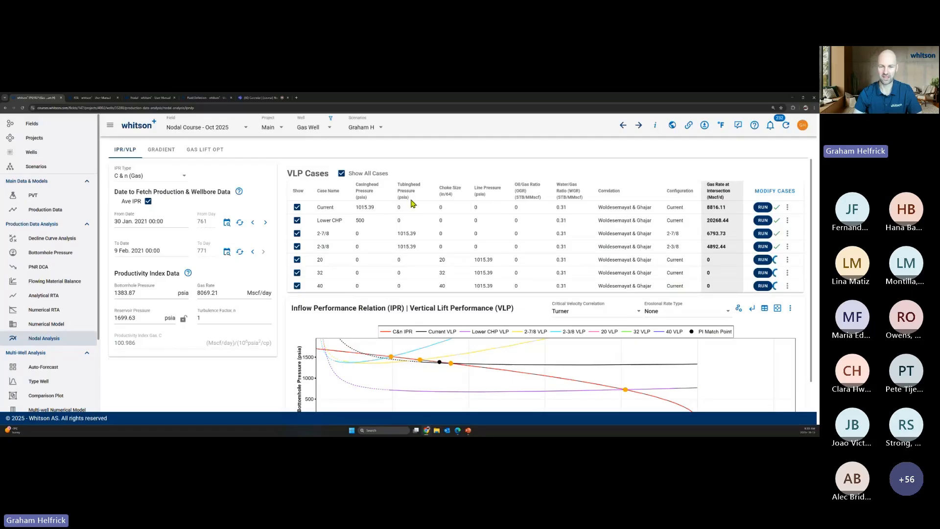
Step: Hide the Current, Lower CHP, 2-7/8 and 2-3/8 VLP curves on the IPR/VLP plot to compare the three choke cases
scroll(429, 274, down, 1)
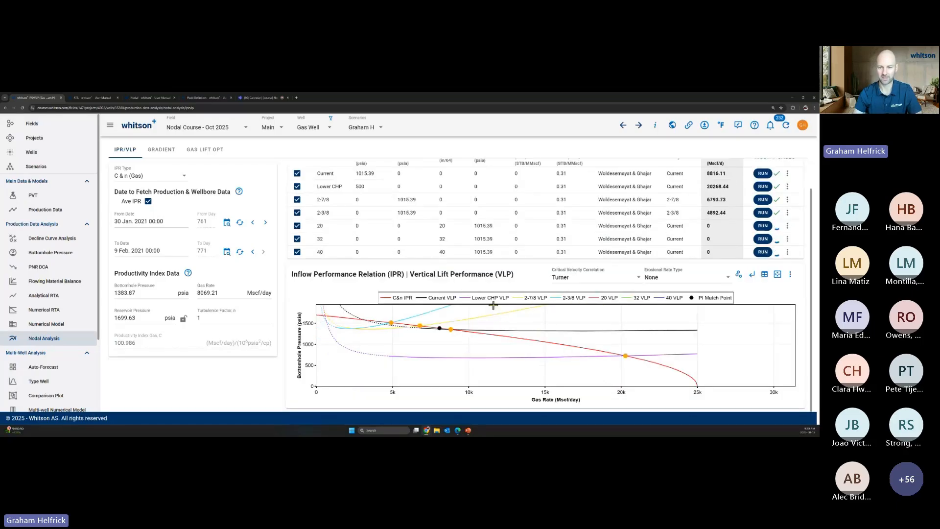
click(434, 299)
scroll(441, 313, up, 1)
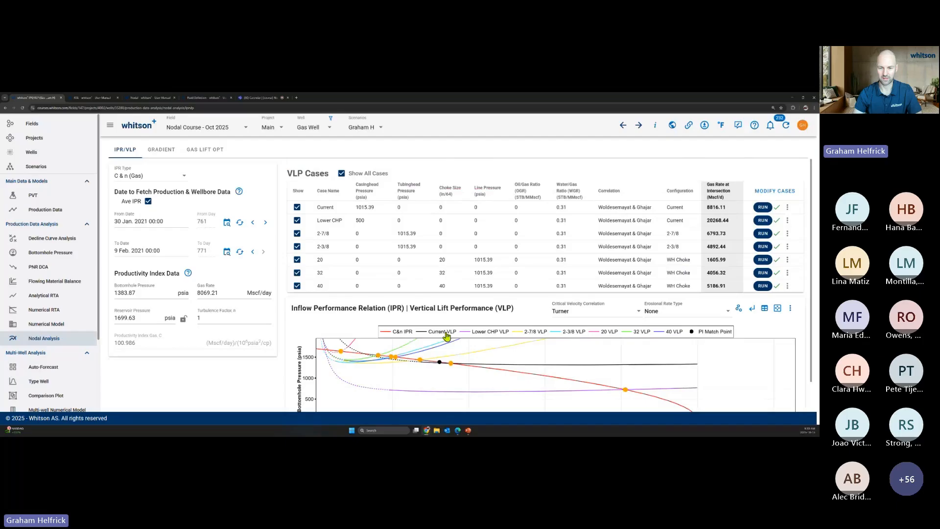
click(487, 336)
click(530, 336)
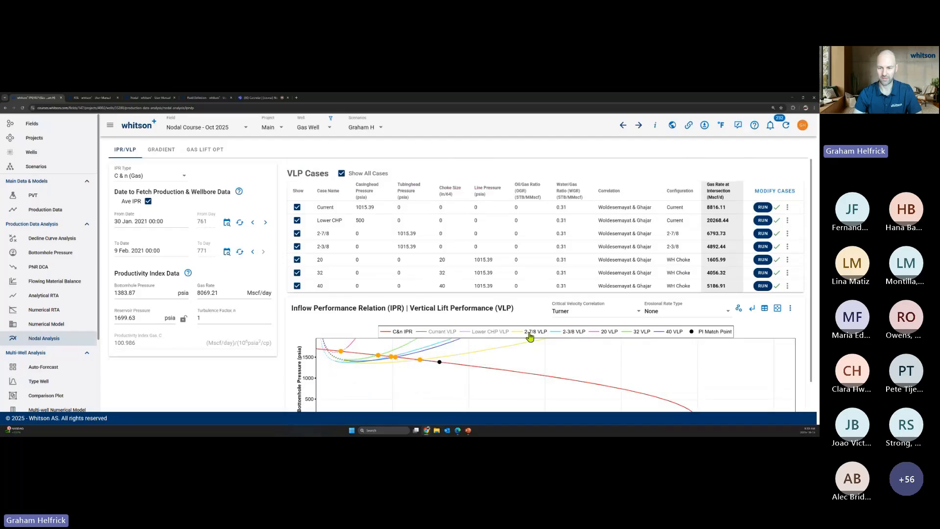
click(568, 335)
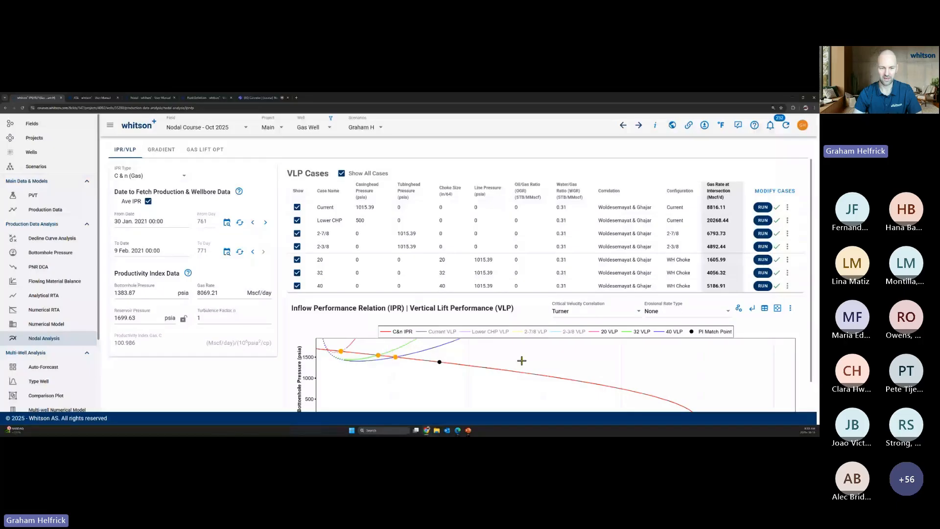
scroll(521, 360, down, 1)
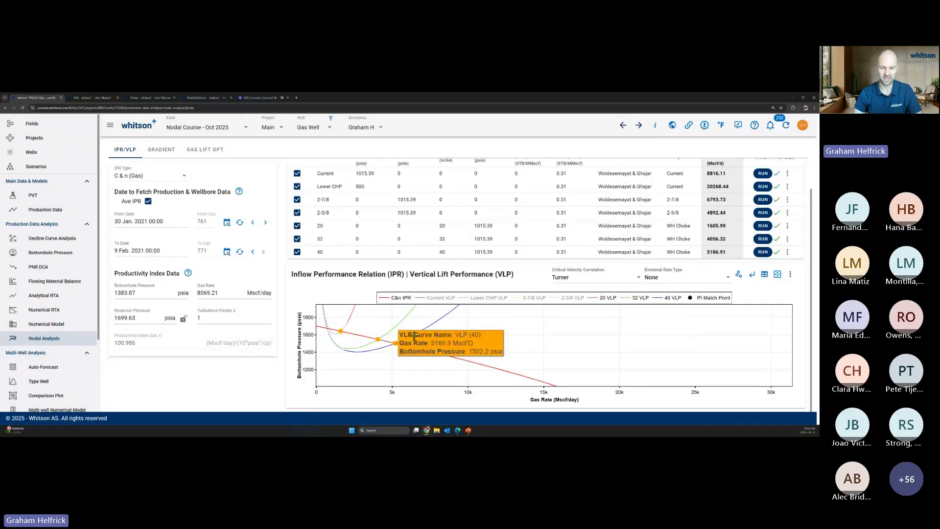
scroll(409, 342, up, 1)
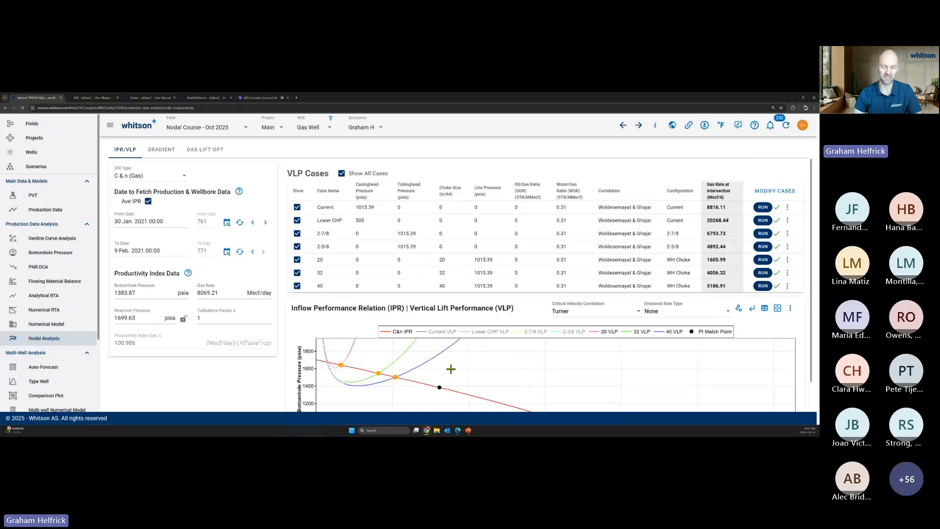
scroll(456, 371, down, 1)
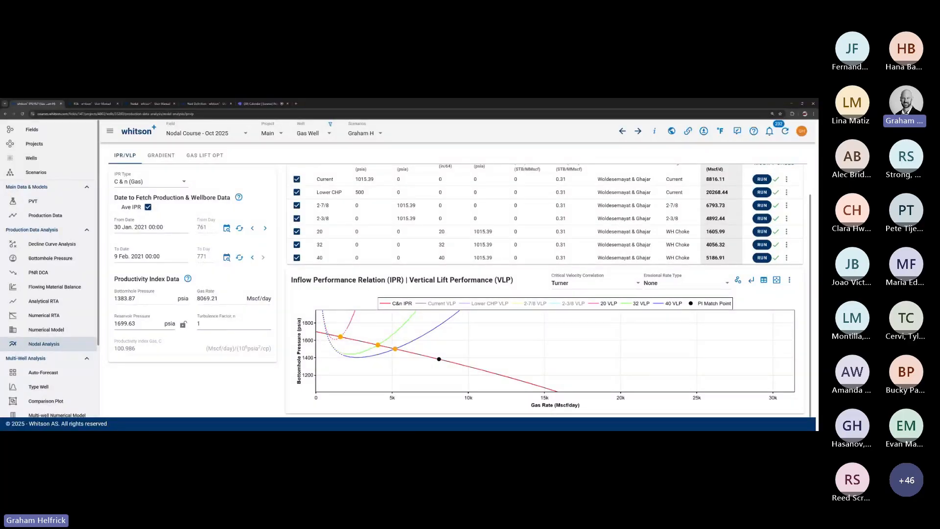
scroll(764, 214, up, 2)
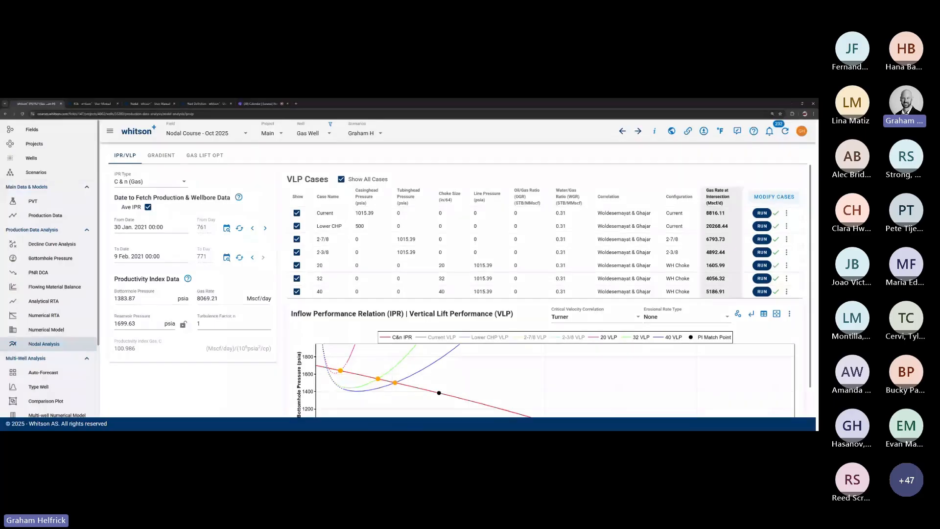
Step: Select a downhole choke in a new well configuration, examine its choke data inputs, and leave without saving
click(762, 197)
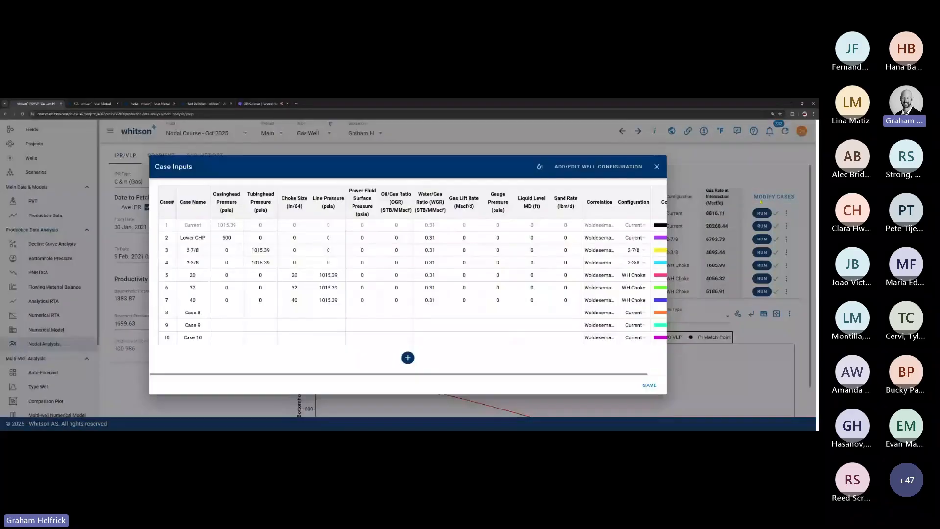
click(617, 167)
click(595, 337)
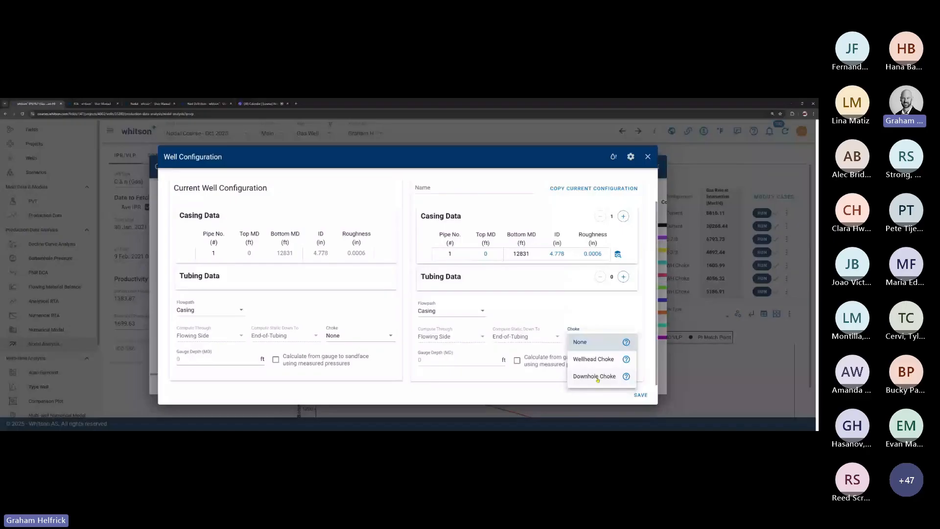
click(595, 376)
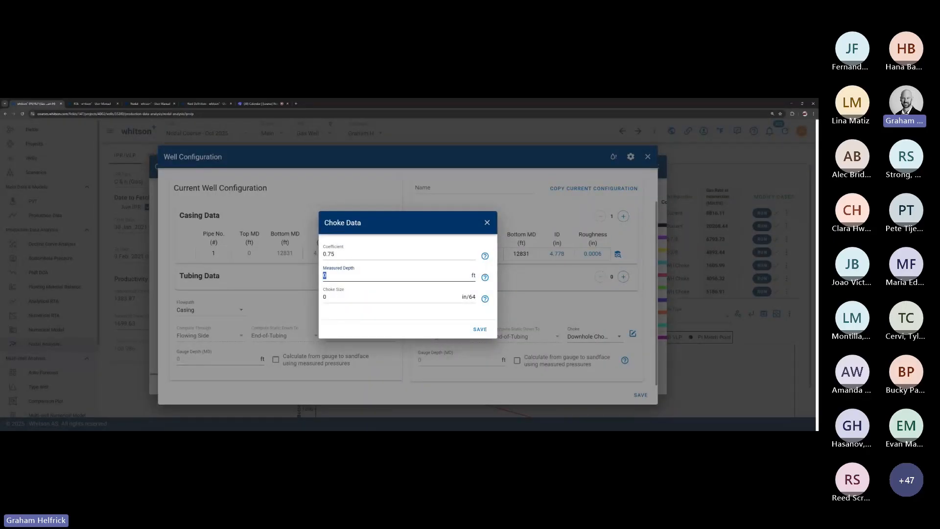
click(487, 222)
click(647, 157)
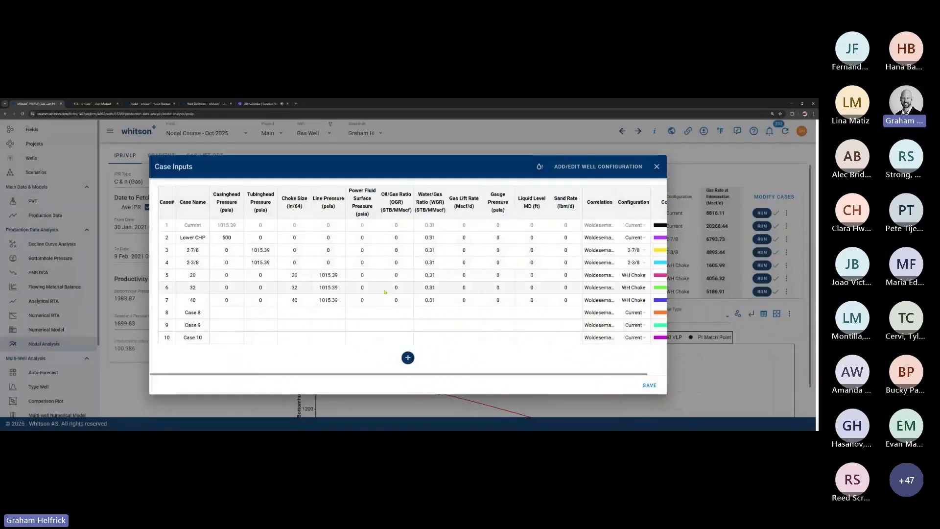
Step: Review the downhole choke's measured depth and choke size inputs once more, then close the case inputs unsaved
click(262, 317)
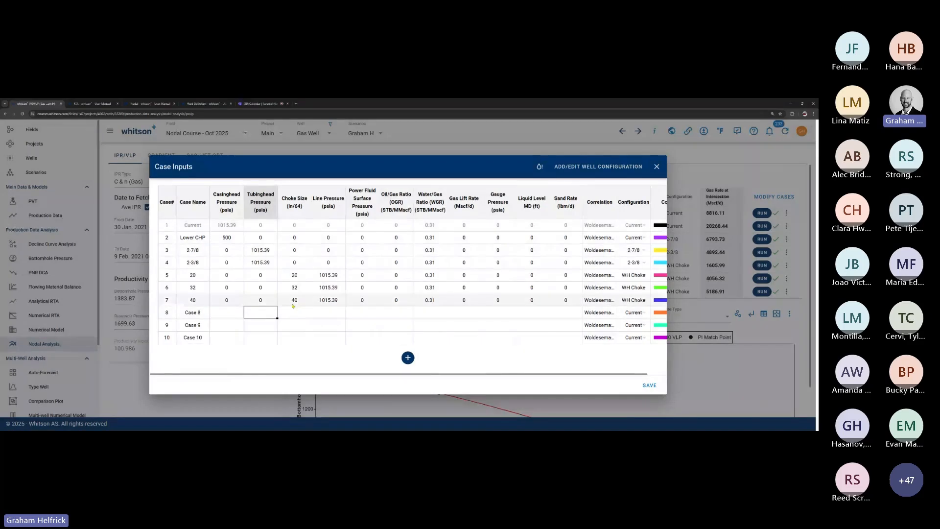
click(598, 167)
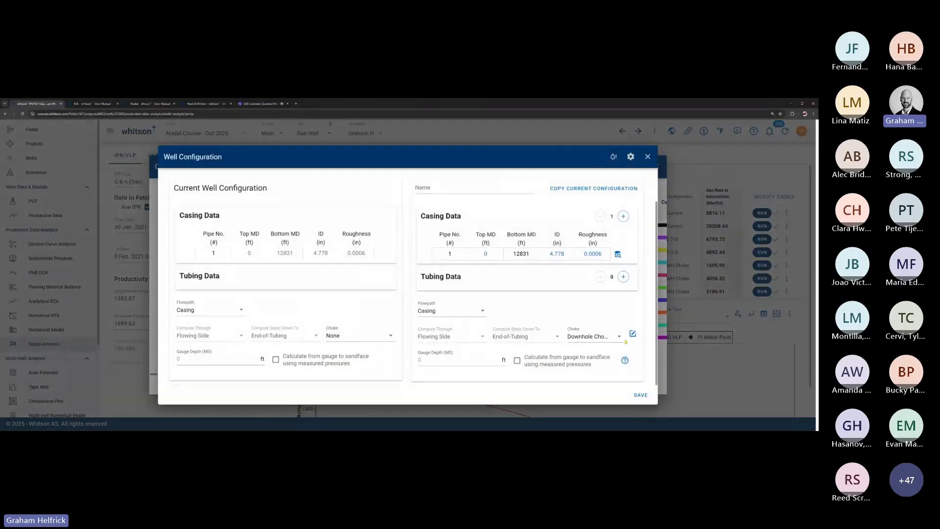
click(631, 334)
click(345, 293)
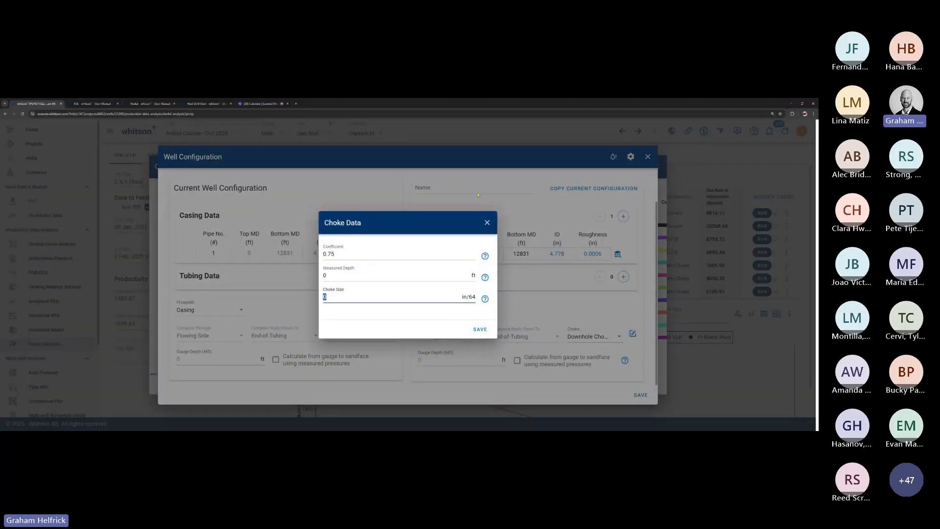
click(488, 224)
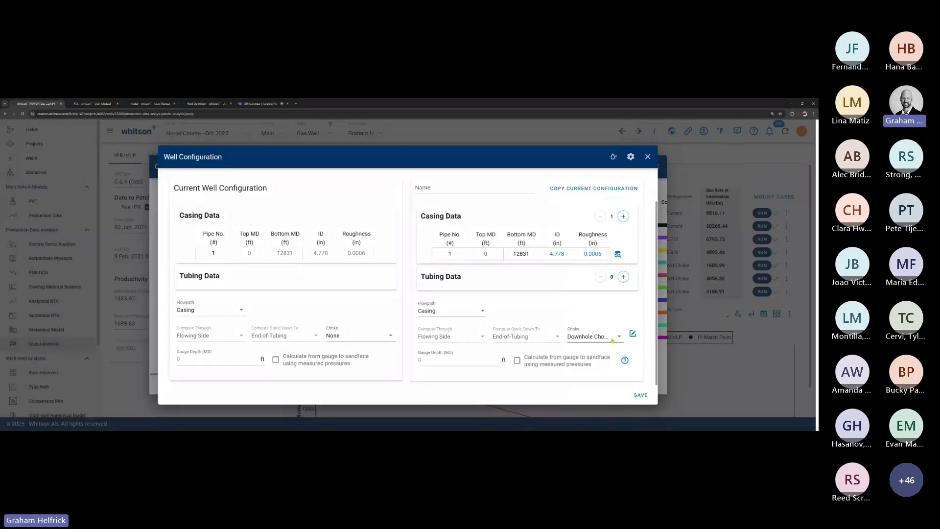
click(648, 157)
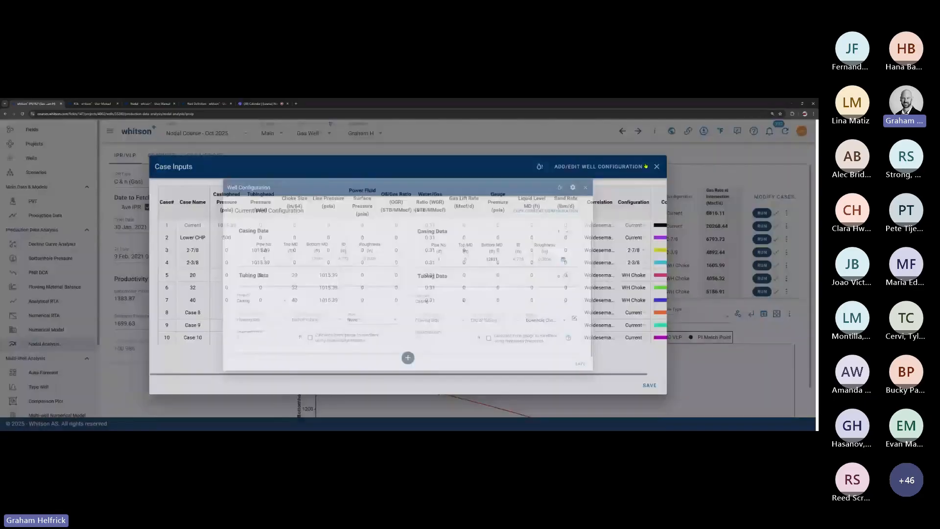
click(657, 166)
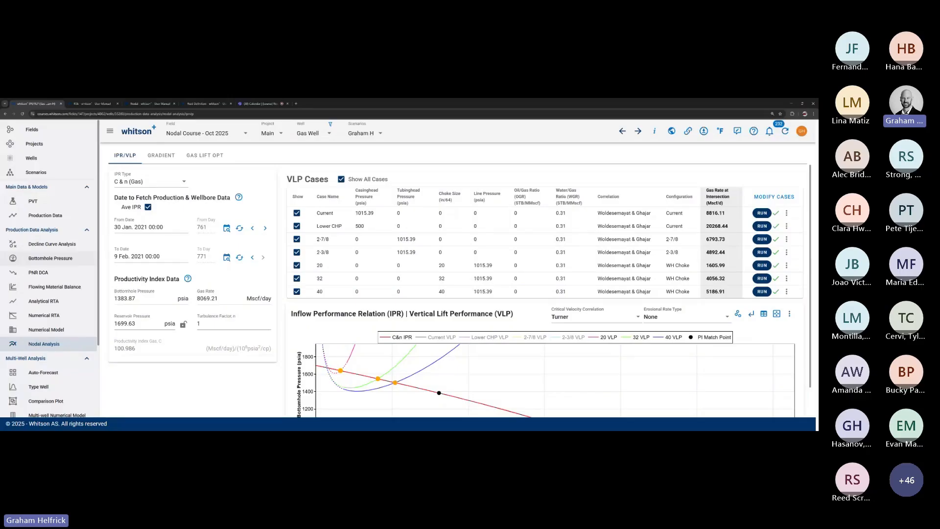
Step: Open the MultiWell Liquid Loading project, select all its wells, and review the calculations available to run on them
click(33, 145)
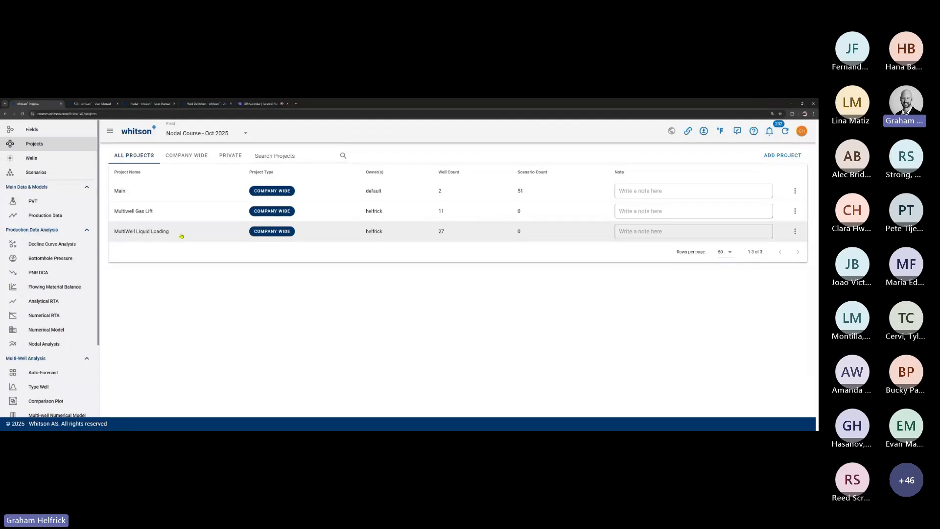
click(130, 236)
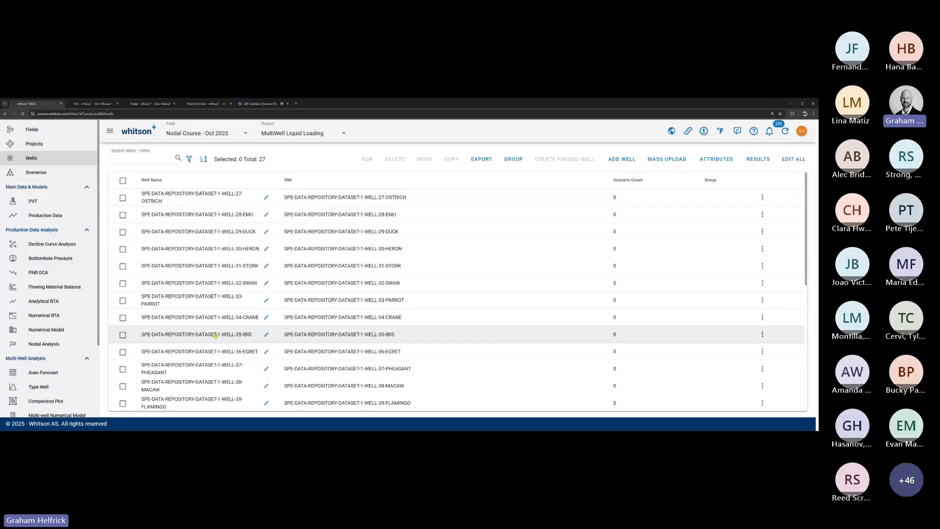
click(123, 182)
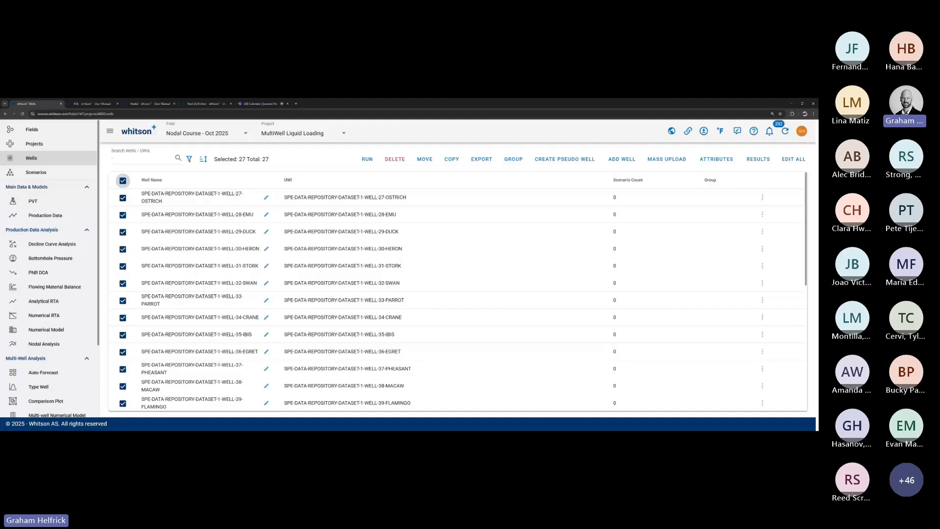
click(364, 160)
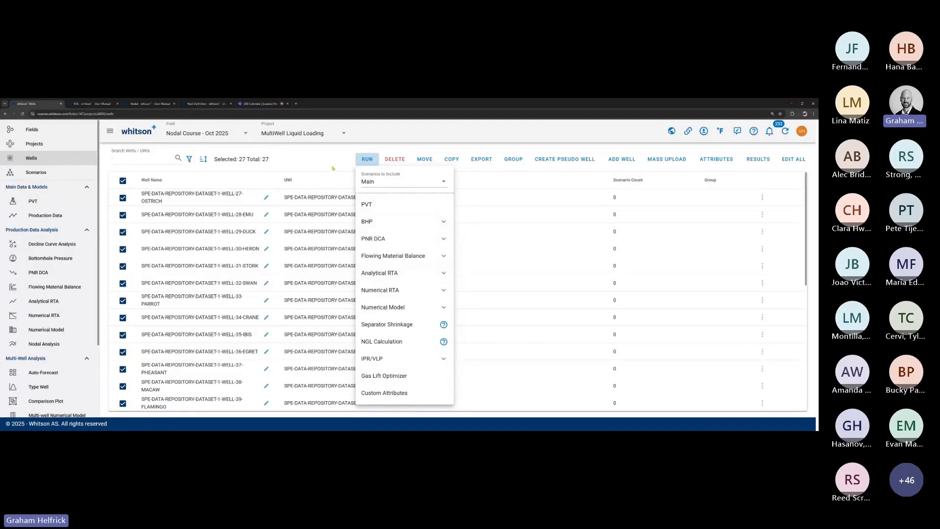
click(368, 159)
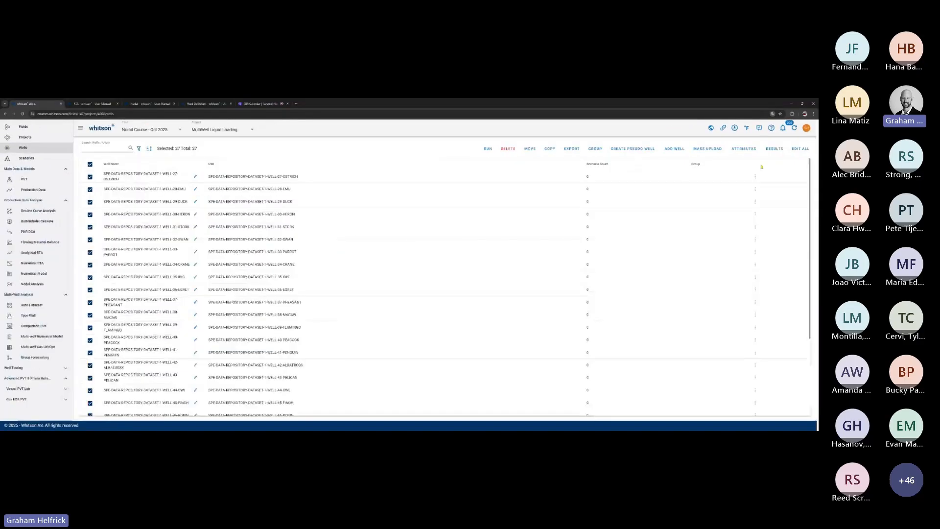
Step: Open the liquid loading results for all selected wells
key(ctrl+0)
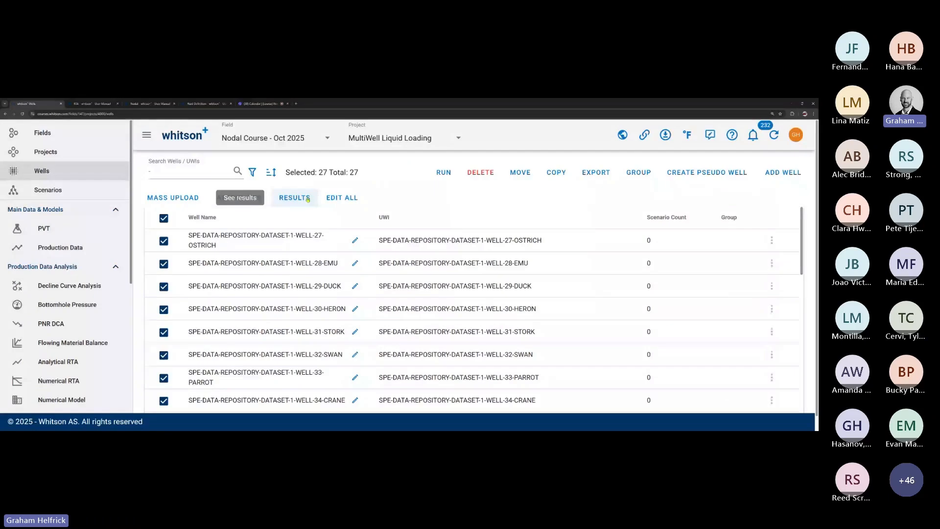
key(ctrl+minus)
key(ctrl+minus)
key(ctrl+minus)
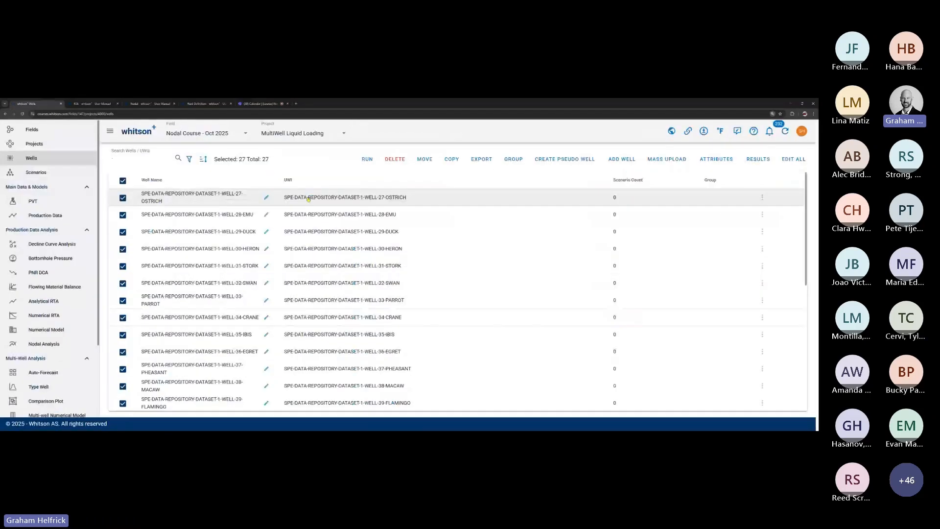
click(758, 160)
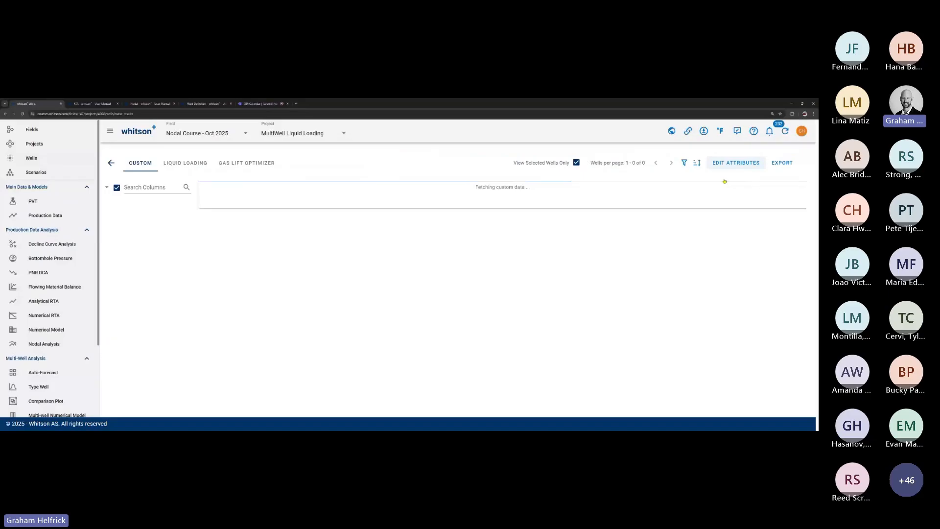
click(192, 165)
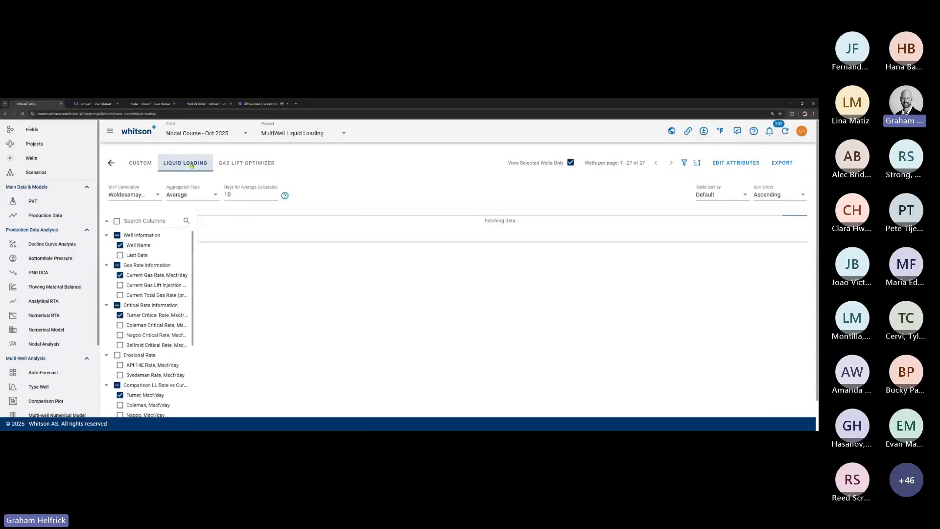
Step: Display the full set of liquid loading result columns, and clear the entire column selection
click(118, 221)
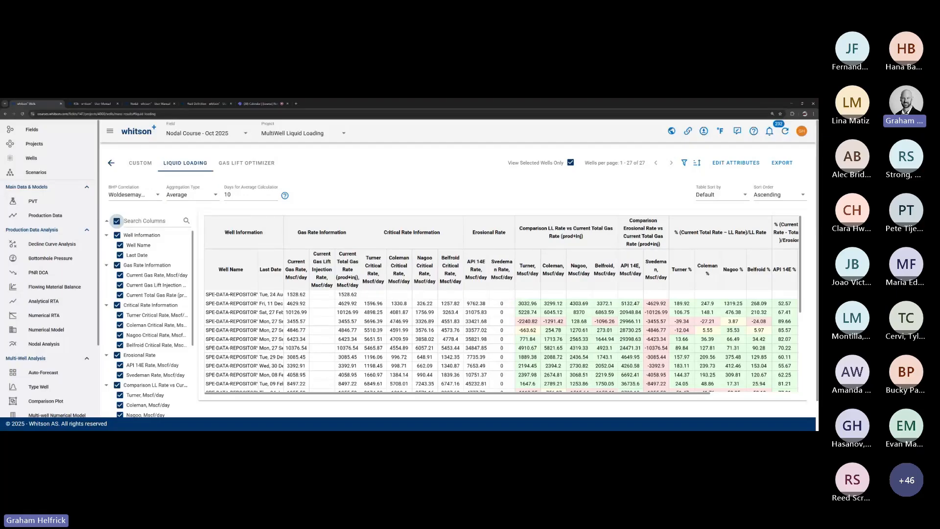
click(117, 221)
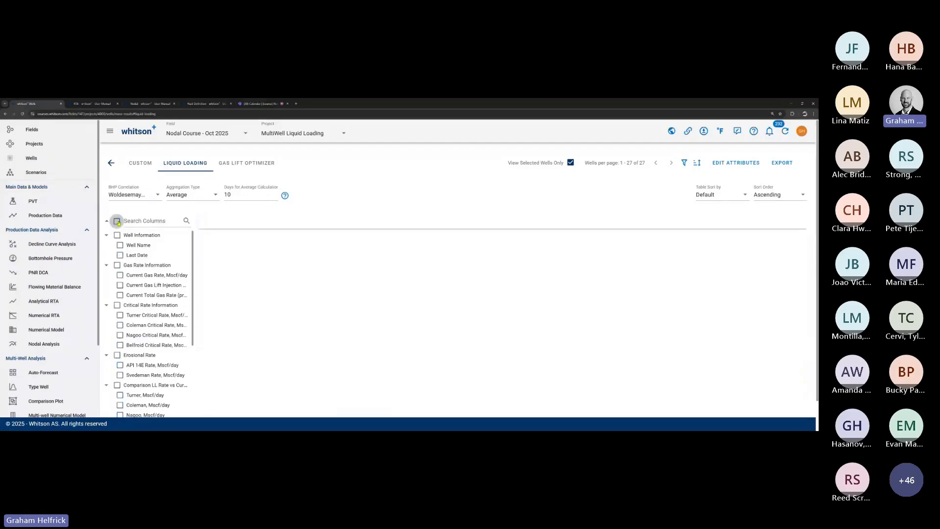
Step: Show only the Well Name, Current Gas Rate and Turner Critical Rate columns in the liquid loading table
click(118, 221)
click(117, 222)
click(120, 245)
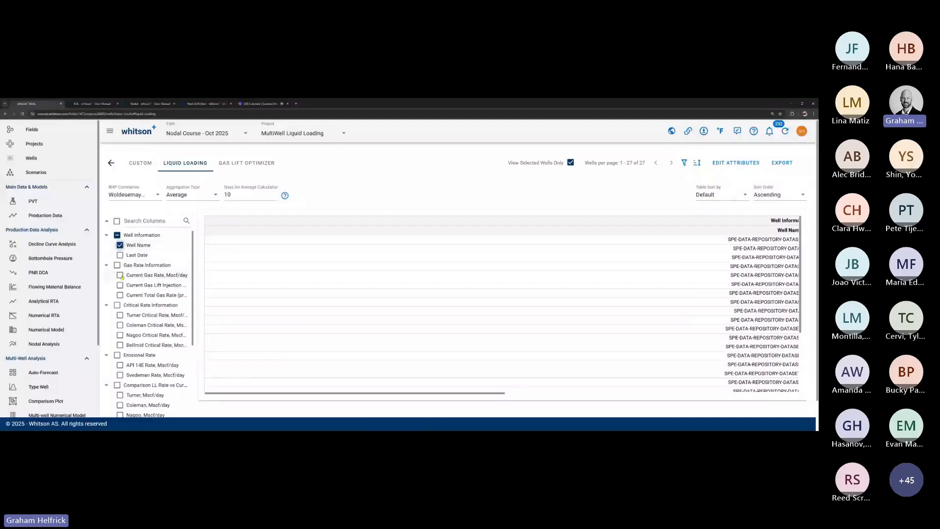
click(120, 275)
click(120, 316)
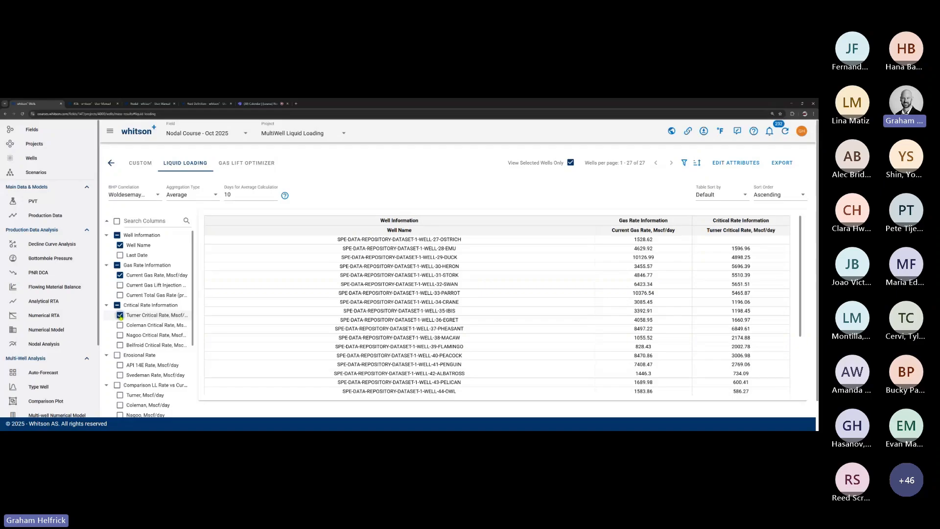
Step: Add the Turner liquid loading rate comparison and Turner % columns to the liquid loading table
scroll(120, 318, down, 3)
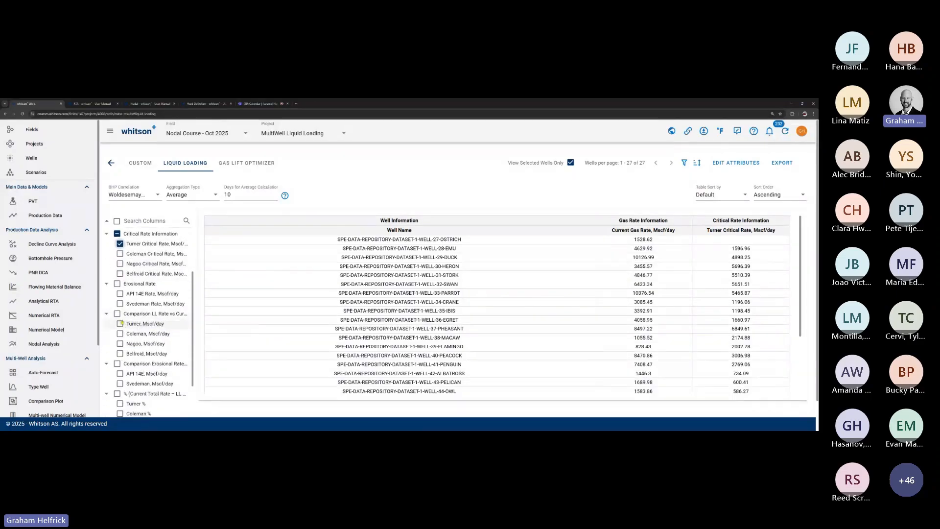
click(121, 324)
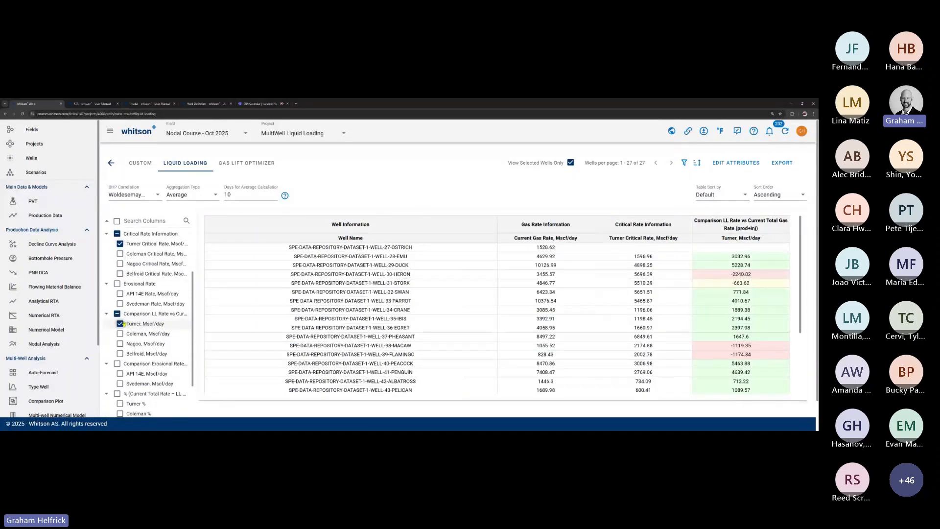
scroll(126, 343, down, 1)
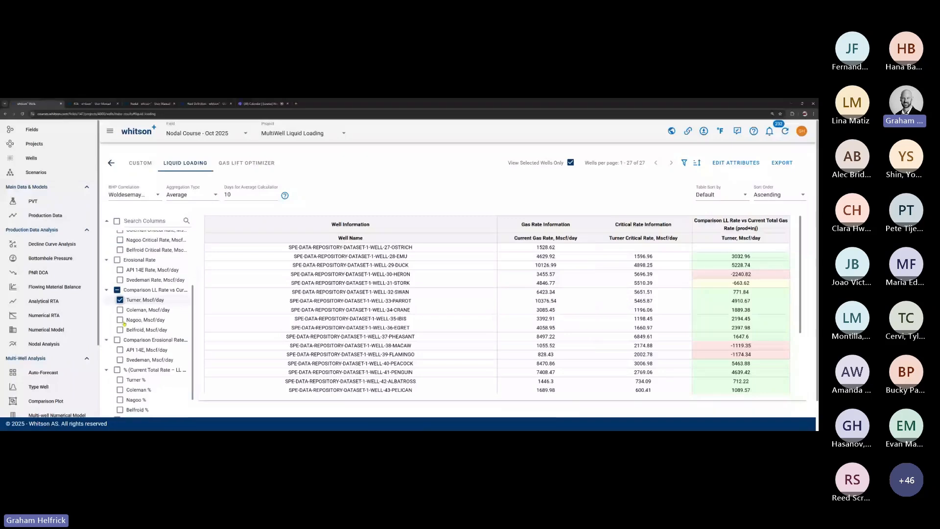
click(121, 380)
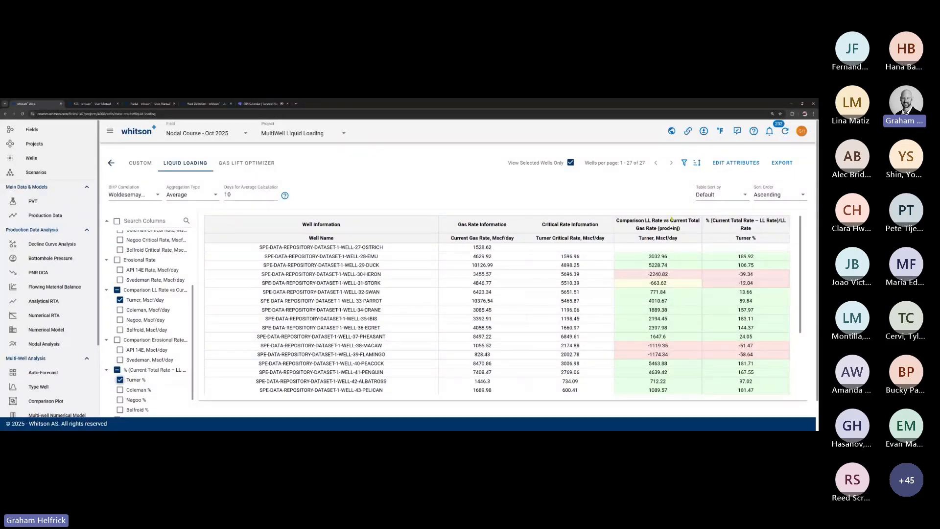
Step: Sort the liquid loading table by Turner %
click(717, 195)
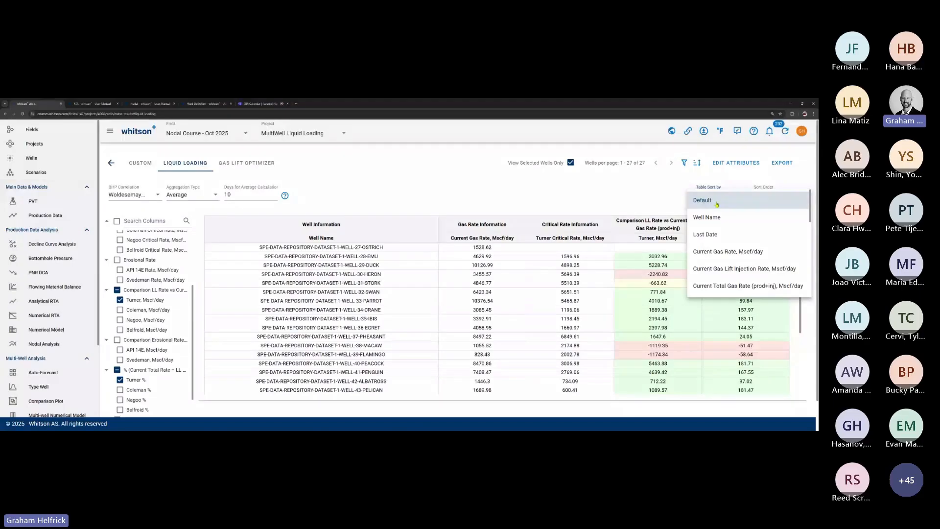
scroll(715, 206, down, 6)
scroll(711, 235, down, 3)
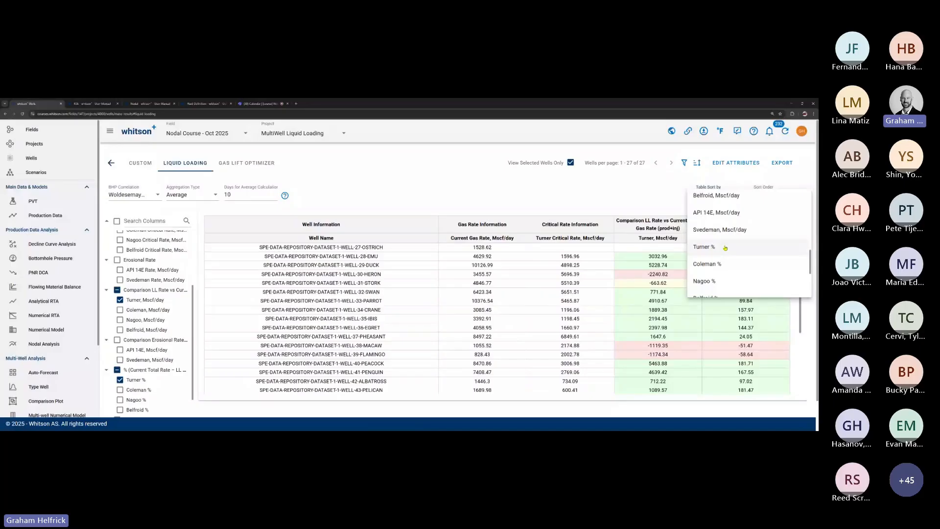
scroll(720, 240, up, 9)
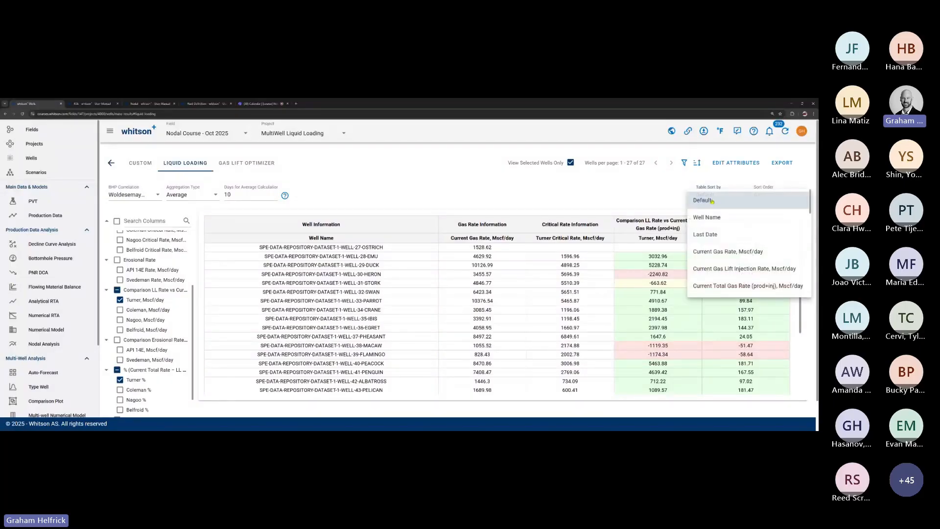
scroll(714, 230, down, 9)
click(713, 245)
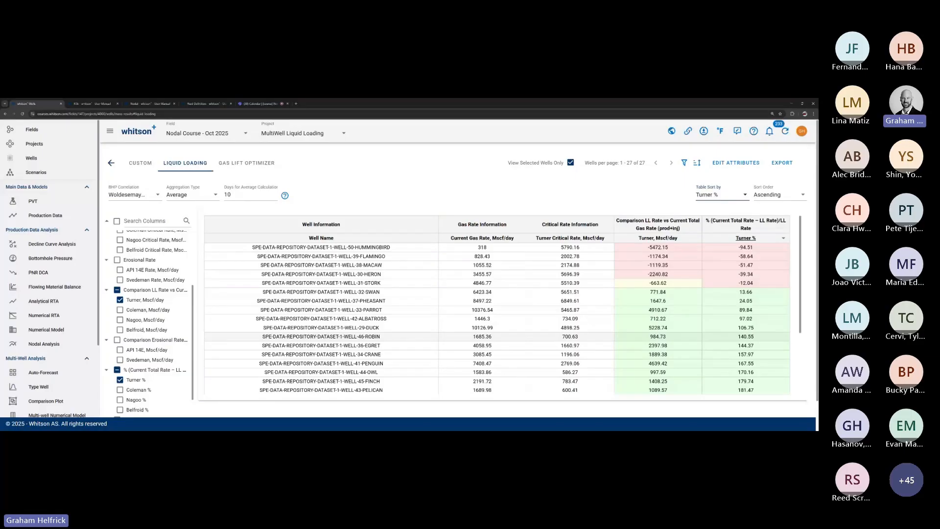
double_click(228, 194)
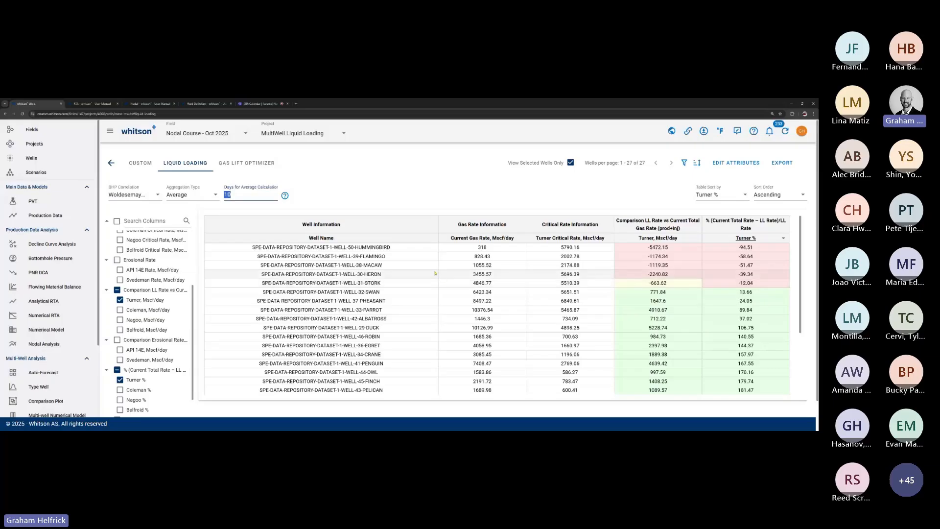
Step: Open the Oil Well in the Main project
click(39, 145)
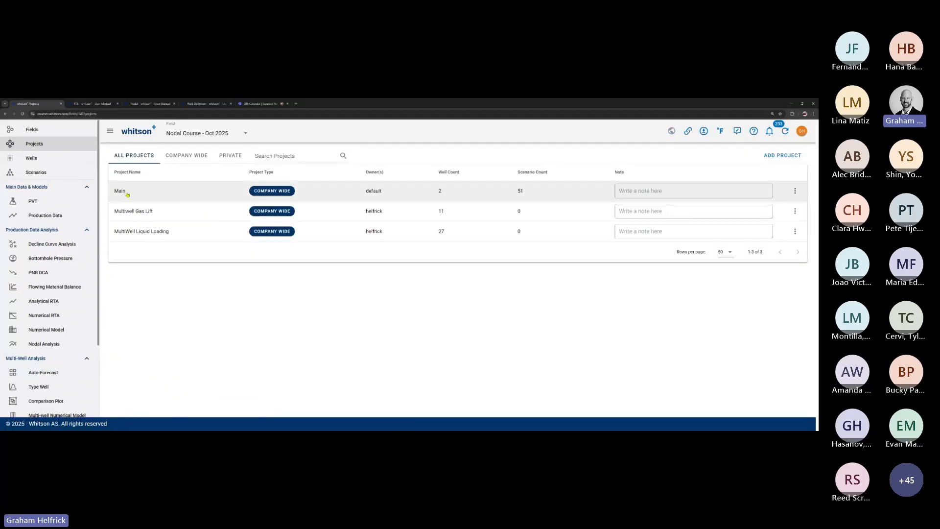
click(187, 195)
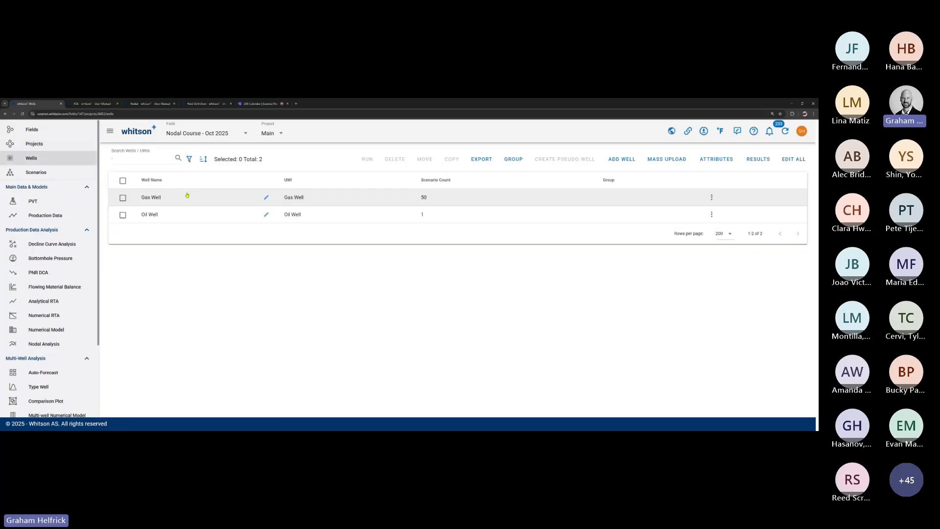
click(170, 218)
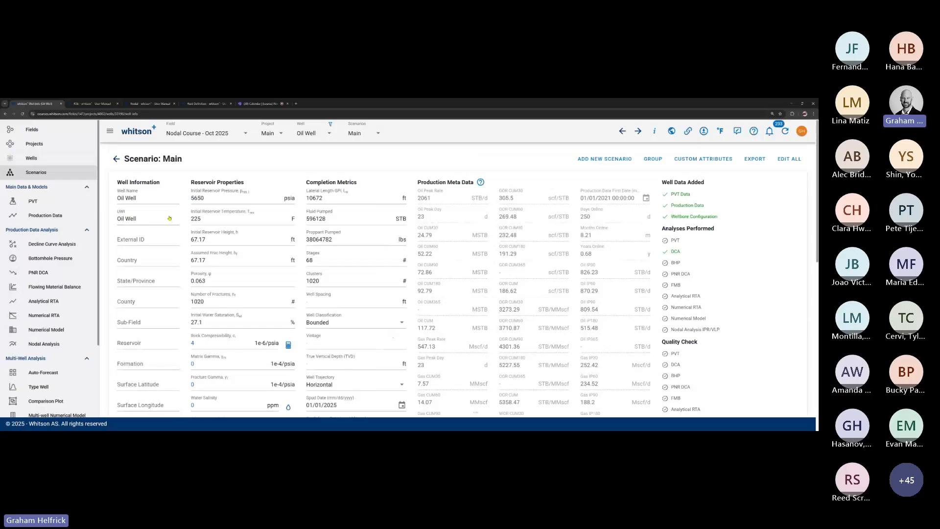
Step: Create a company-wide scenario for the Oil Well named after the presenter, and switch to that scenario
click(365, 134)
click(373, 152)
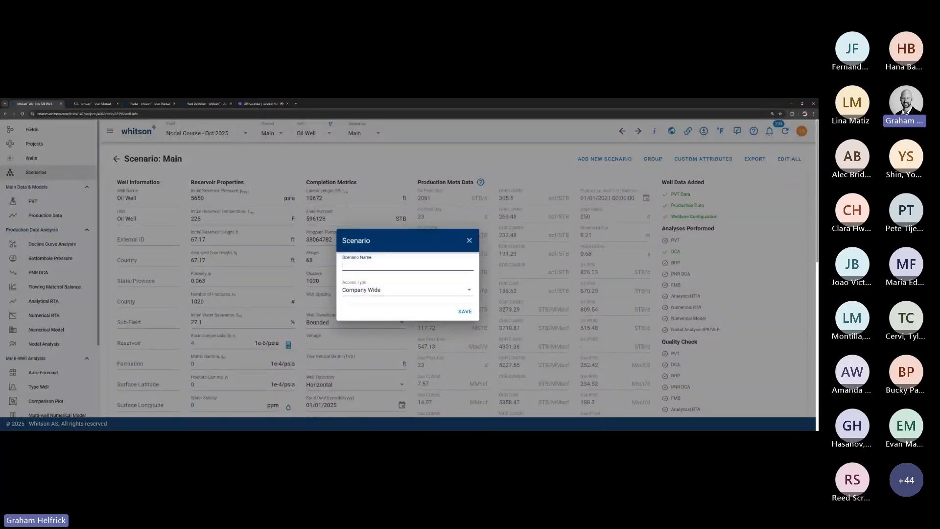
text(Graham)
key(Return)
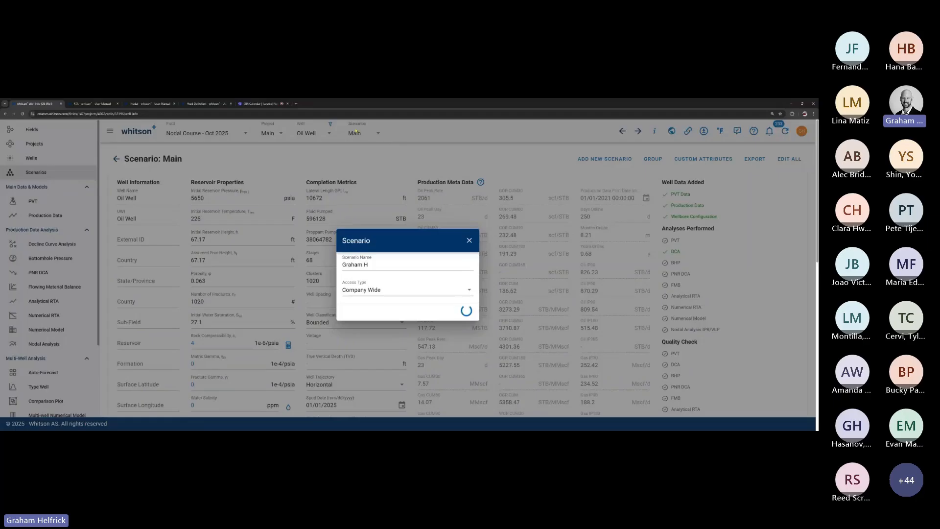
click(361, 133)
click(275, 157)
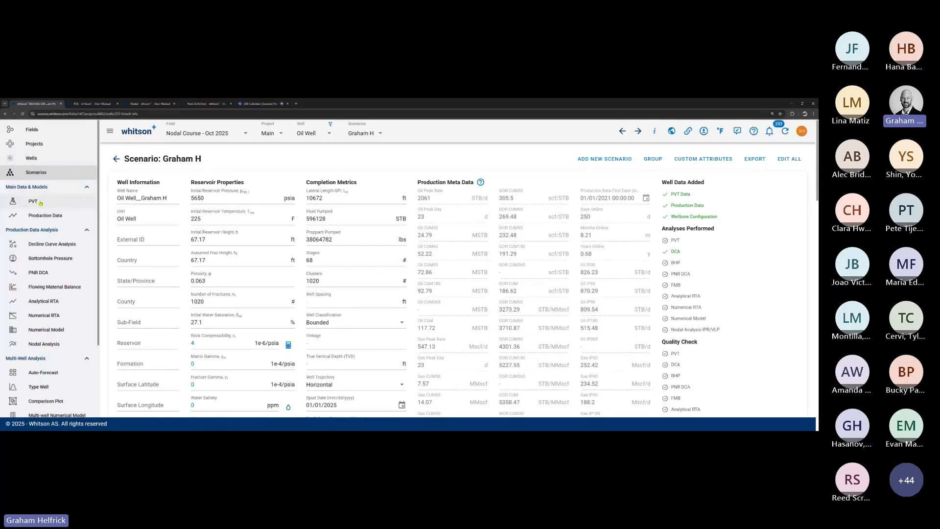
Step: Open the scenario's reservoir fluid composition in PVT and set the initial total GOR to 280 scf/STB
click(48, 203)
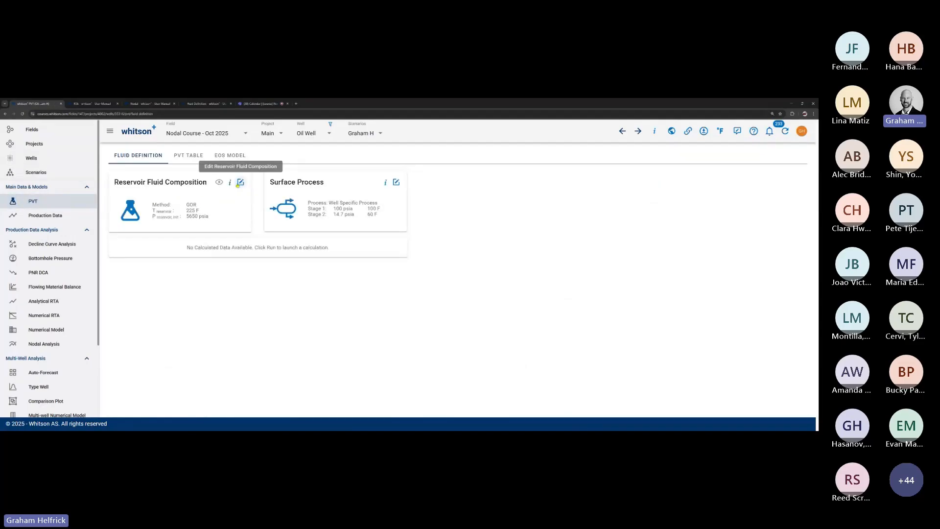
click(241, 182)
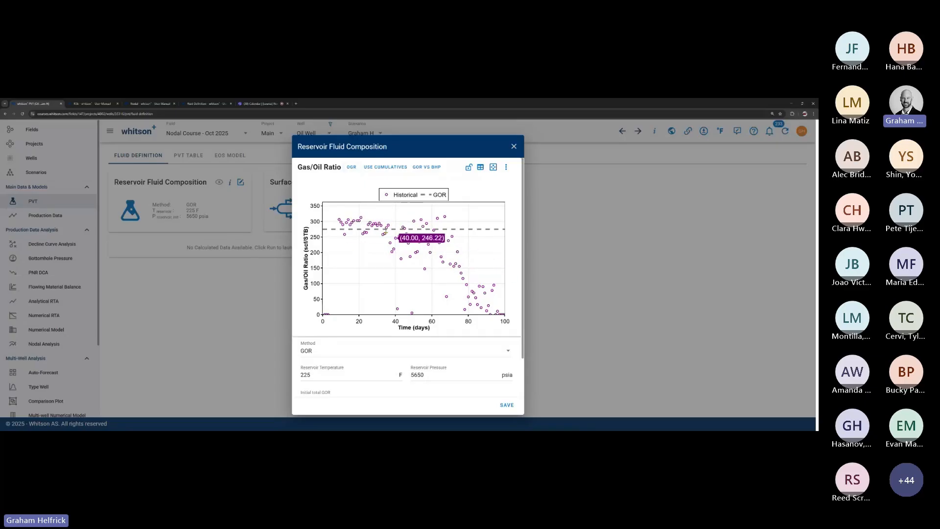
mouse_move(461, 229)
mouse_down()
mouse_move(462, 215)
mouse_move(461, 241)
mouse_move(461, 230)
mouse_up()
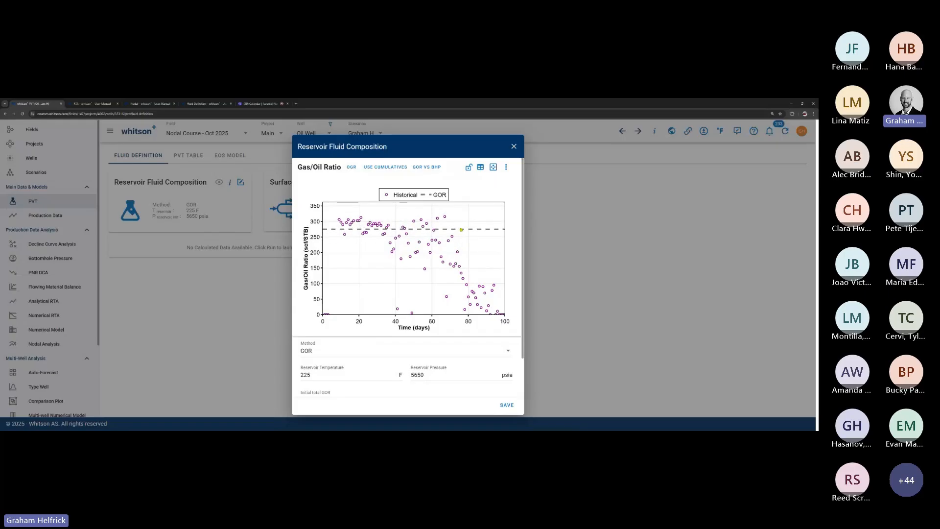
mouse_move(461, 272)
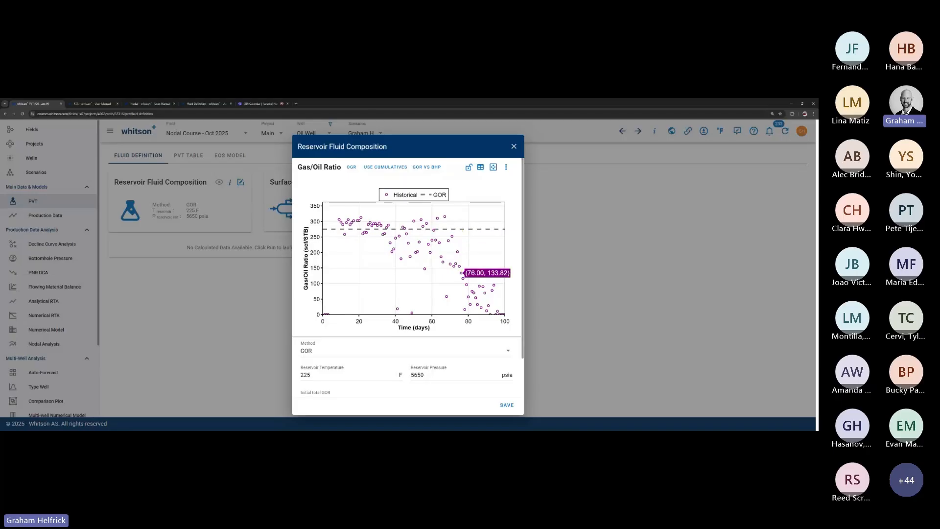
drag(463, 229, 464, 228)
scroll(406, 343, down, 1)
double_click(405, 357)
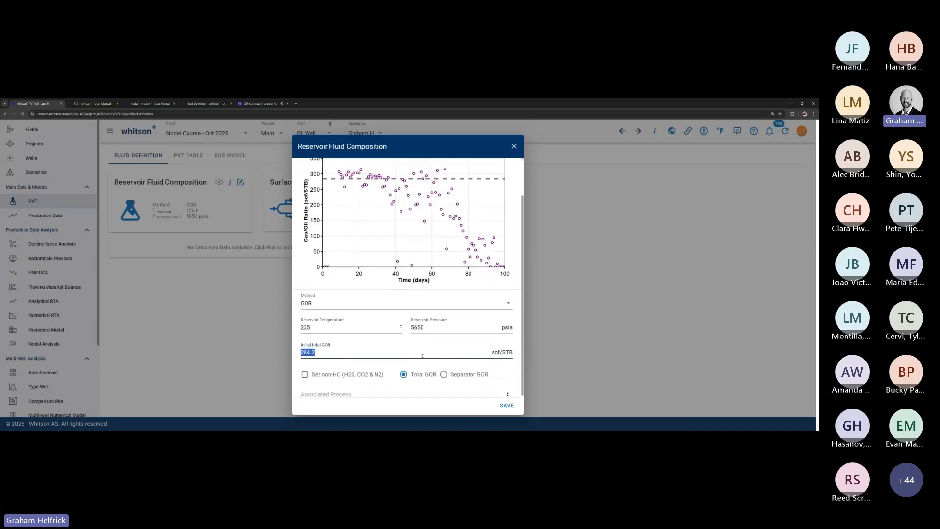
text(280)
Step: Check the reservoir temperature, pressure and GOR inputs, save the fluid composition, and examine the phase envelope
double_click(352, 348)
key(shift+Tab)
key(shift+Tab)
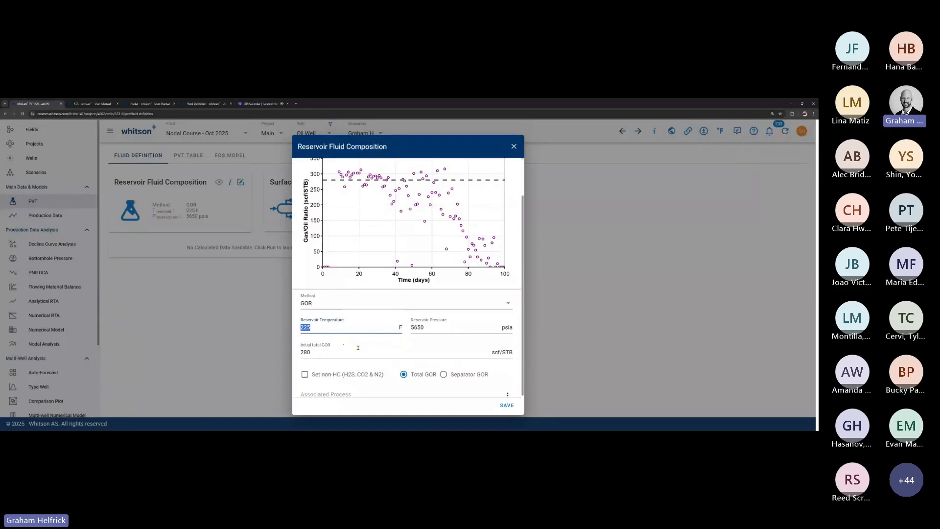
click(464, 329)
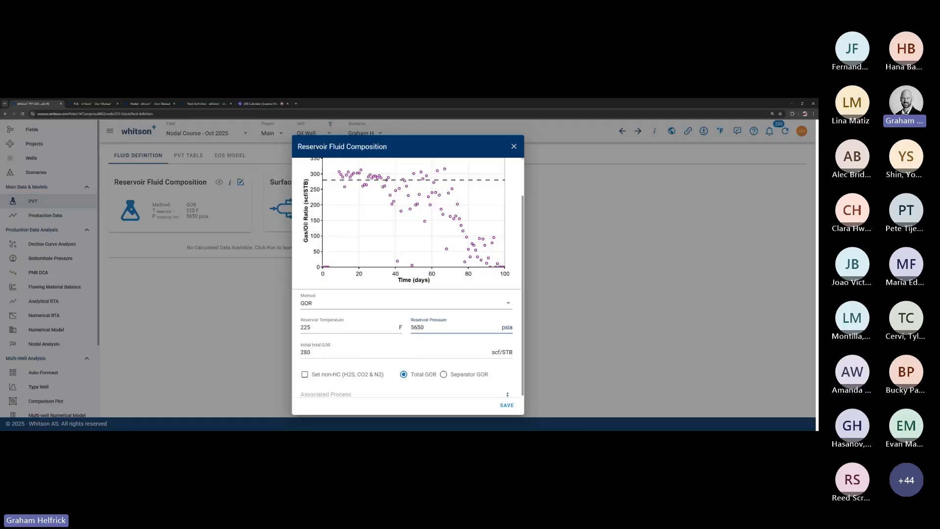
click(333, 354)
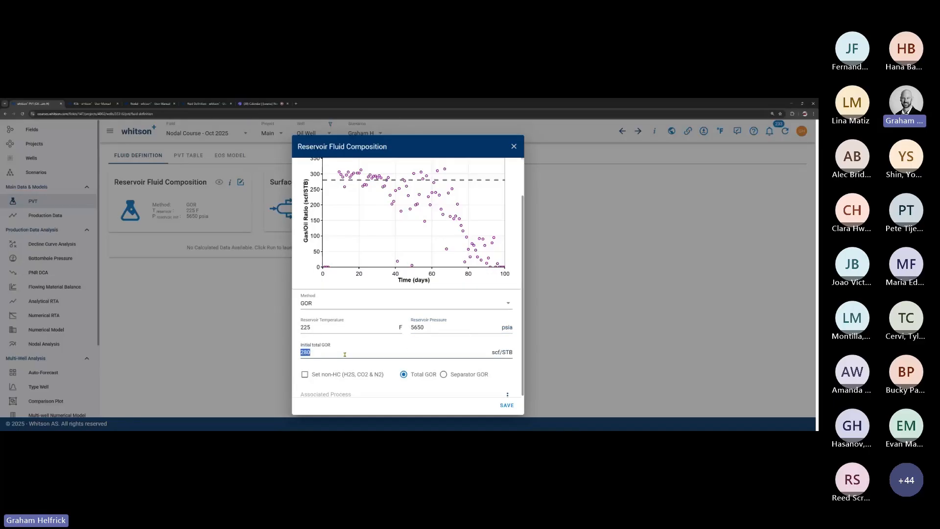
click(397, 356)
click(511, 410)
scroll(549, 332, down, 2)
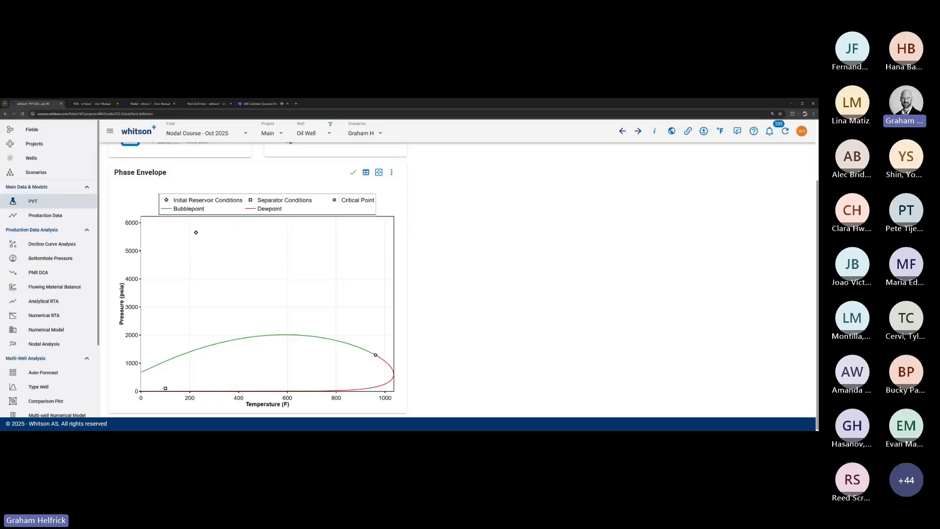
mouse_move(194, 232)
mouse_move(197, 349)
Step: Set the reservoir fluid's initial total GOR to 8000 scf/STB, save it, and examine the resulting phase envelope
scroll(205, 308, up, 2)
click(240, 181)
scroll(333, 338, down, 3)
double_click(333, 333)
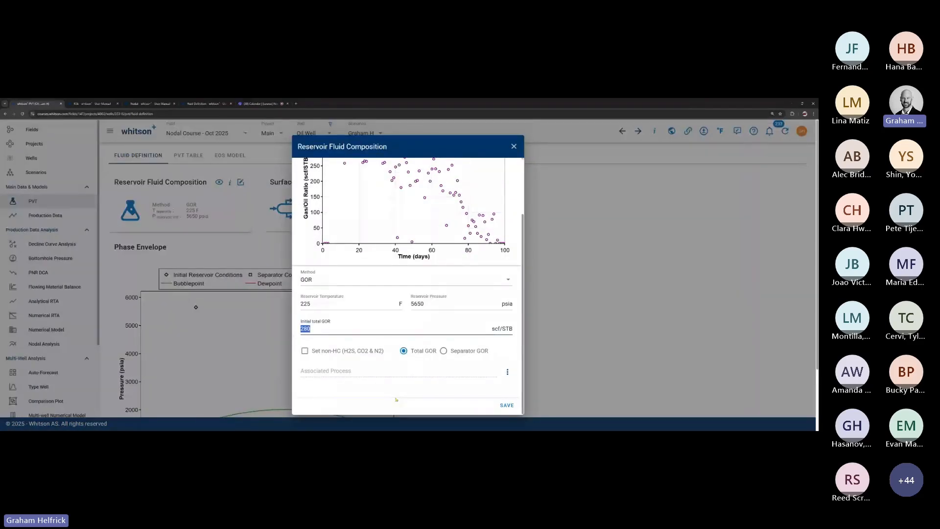
text(8000)
click(510, 404)
scroll(377, 316, down, 1)
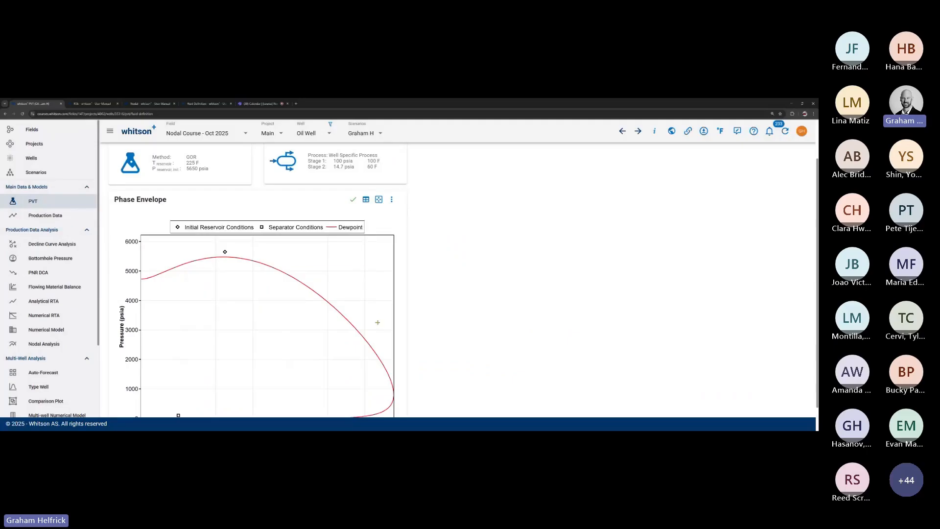
scroll(377, 316, down, 1)
mouse_move(228, 228)
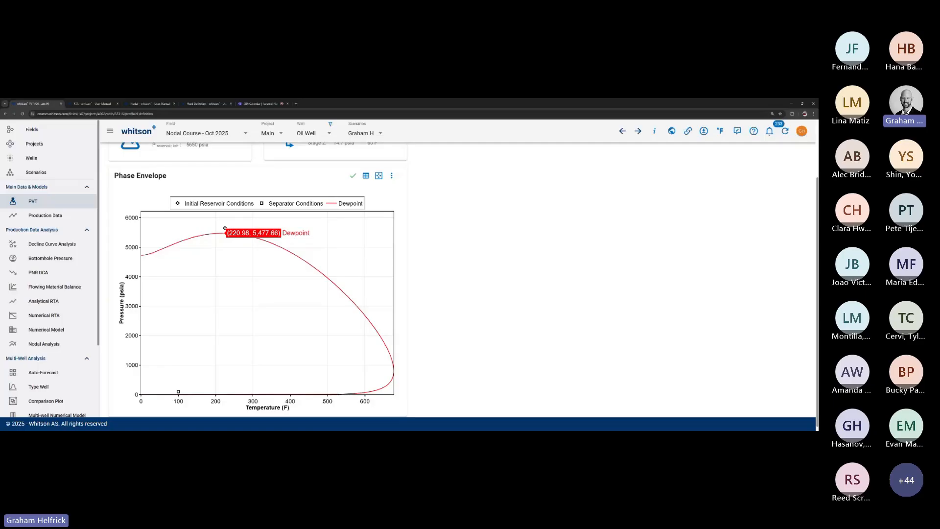
scroll(225, 228, up, 2)
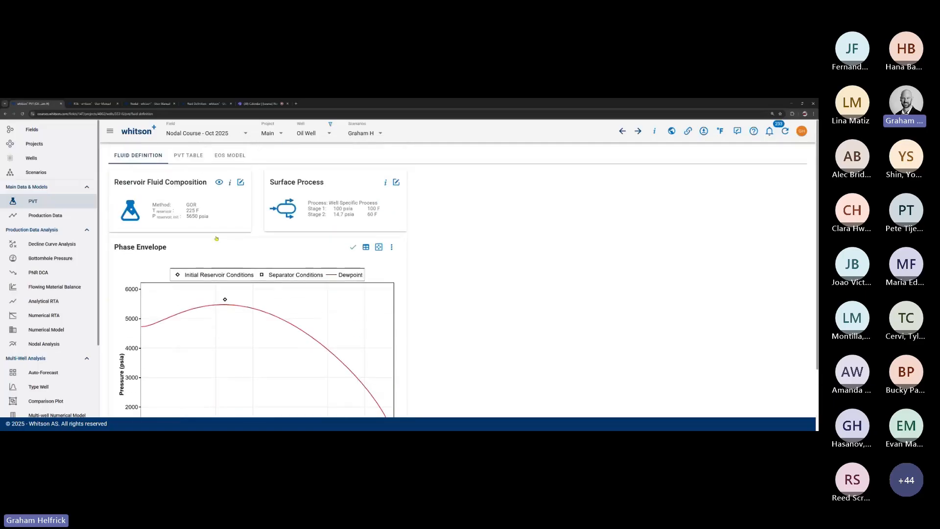
Step: Open the reservoir fluid composition, examine the inputs of the Fluid Composition method, and return the method to GOR
click(219, 182)
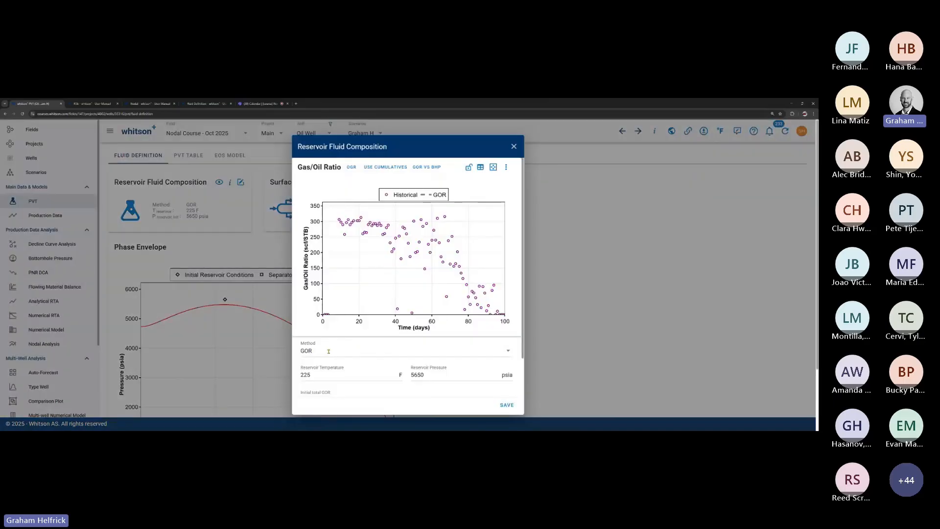
scroll(328, 351, down, 1)
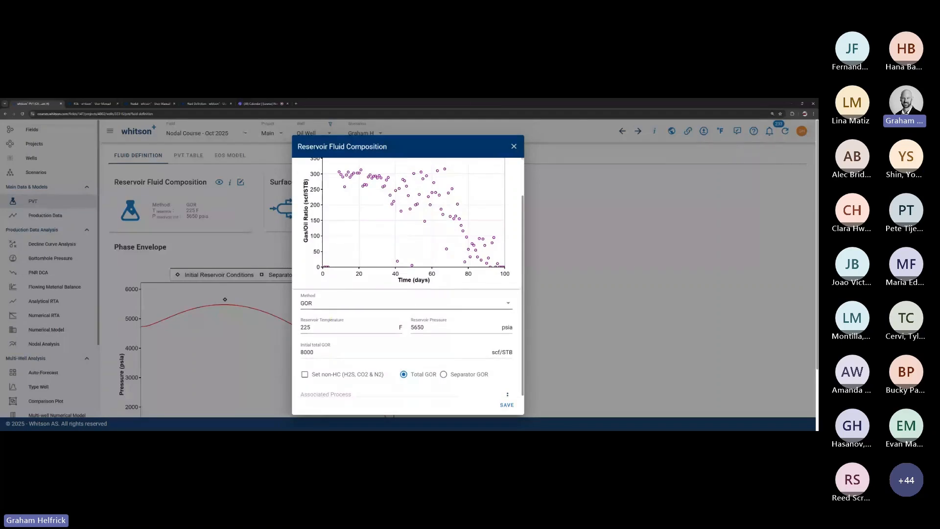
click(318, 303)
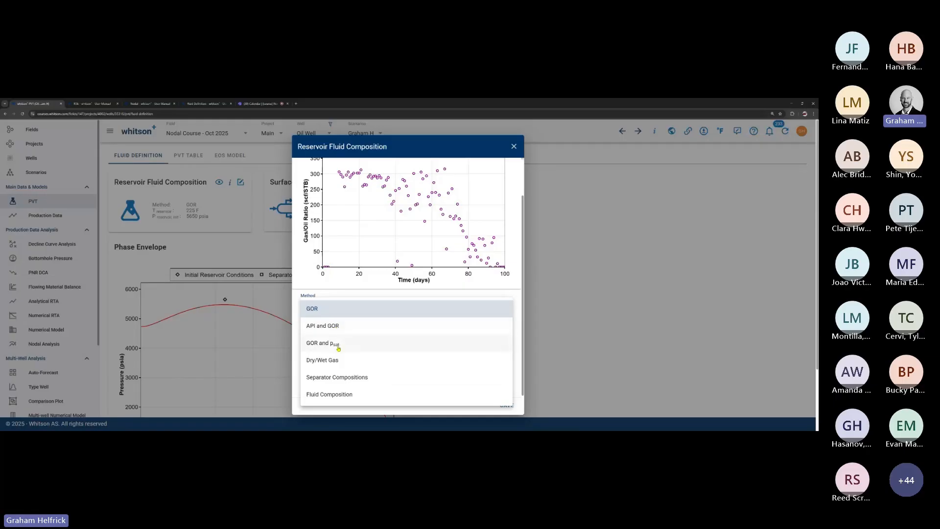
click(341, 399)
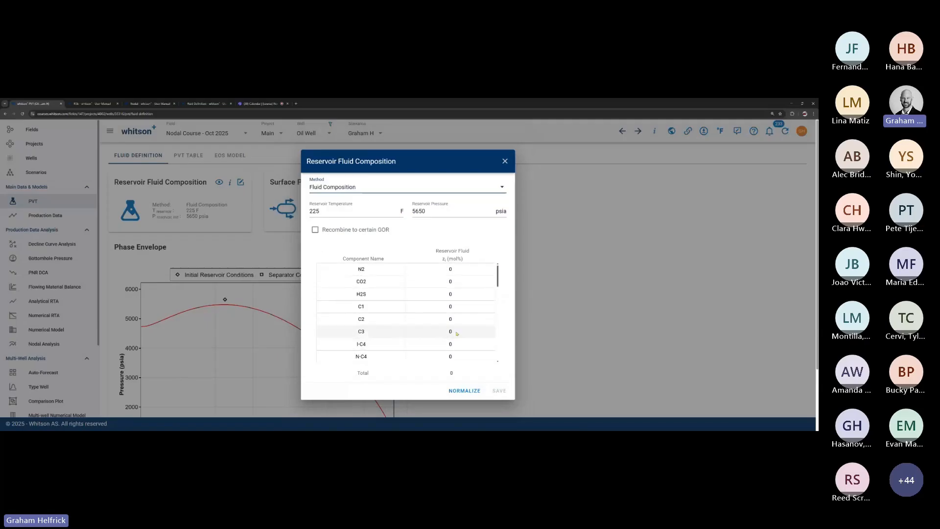
click(336, 188)
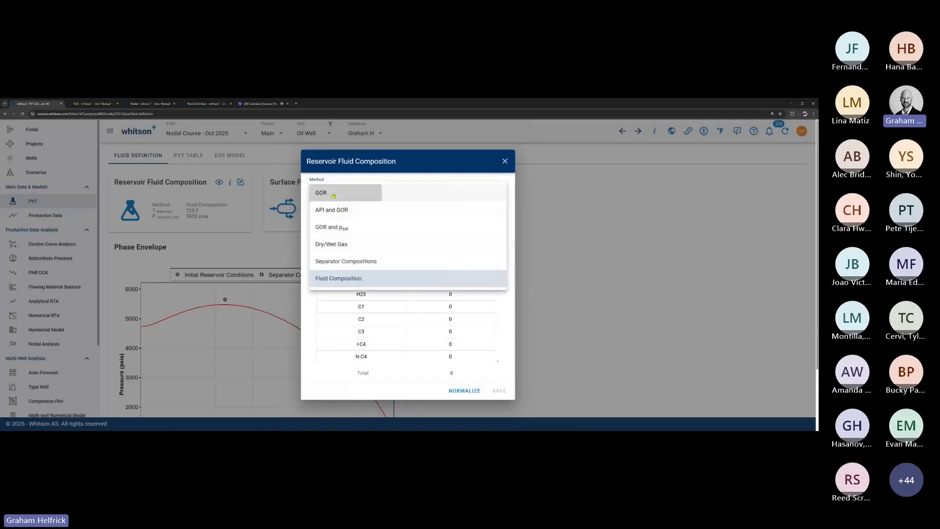
click(334, 195)
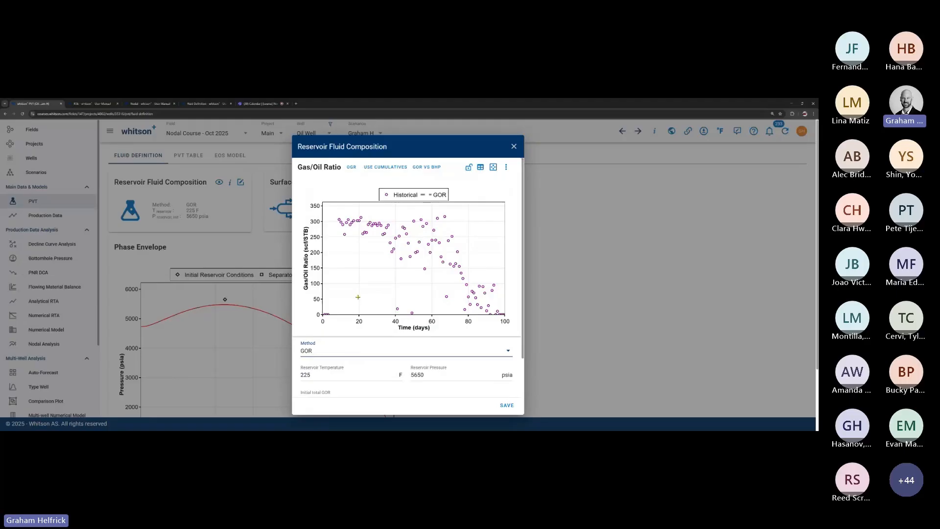
Step: Set the reservoir fluid's initial total GOR to 280 scf/STB, save it, and examine the updated phase envelope
scroll(342, 318, down, 2)
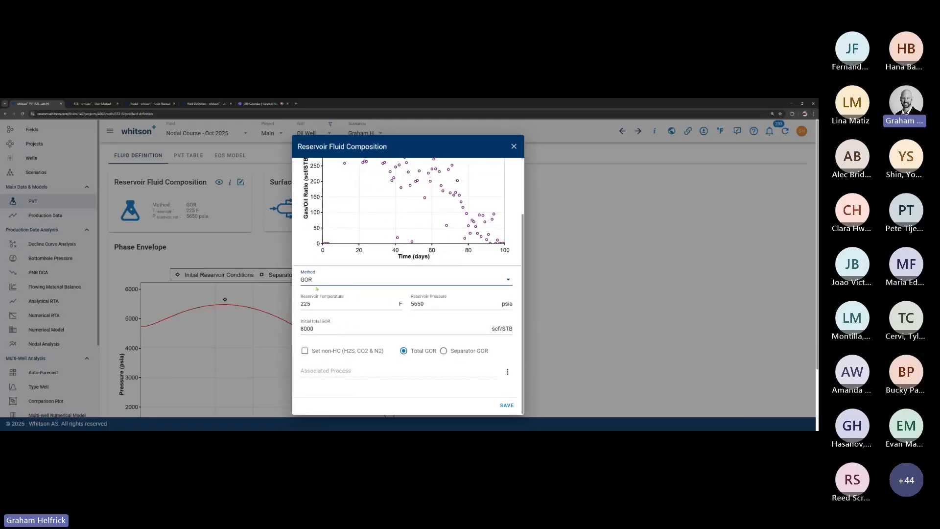
click(308, 329)
double_click(308, 328)
text(280)
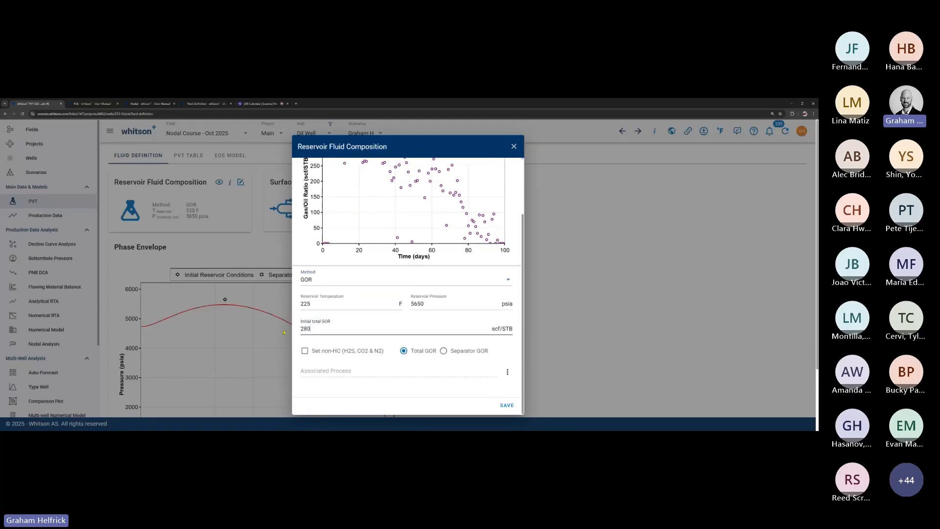
click(508, 406)
scroll(265, 339, down, 1)
scroll(265, 339, down, 1)
scroll(266, 339, up, 2)
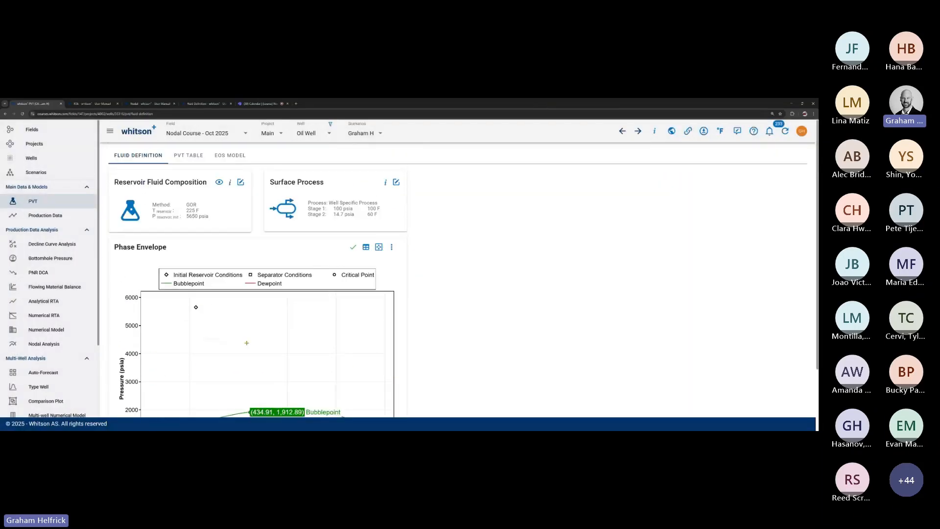
Step: View the reservoir fluid composition details for the saved fluid and close them
click(218, 183)
drag(474, 249, 473, 303)
click(174, 157)
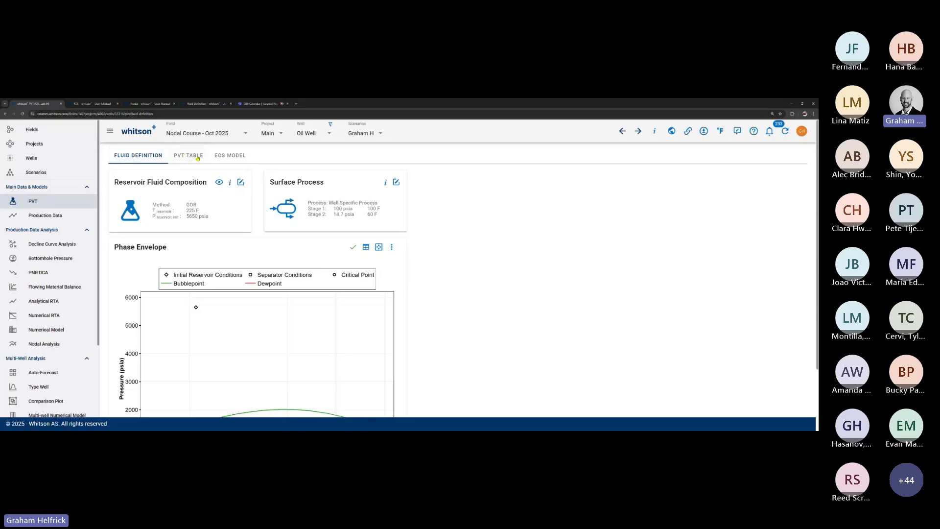
Step: Examine the PVT table's fluid properties at initial reservoir conditions and its black oil plots
click(195, 158)
scroll(337, 259, down, 2)
scroll(337, 259, down, 2)
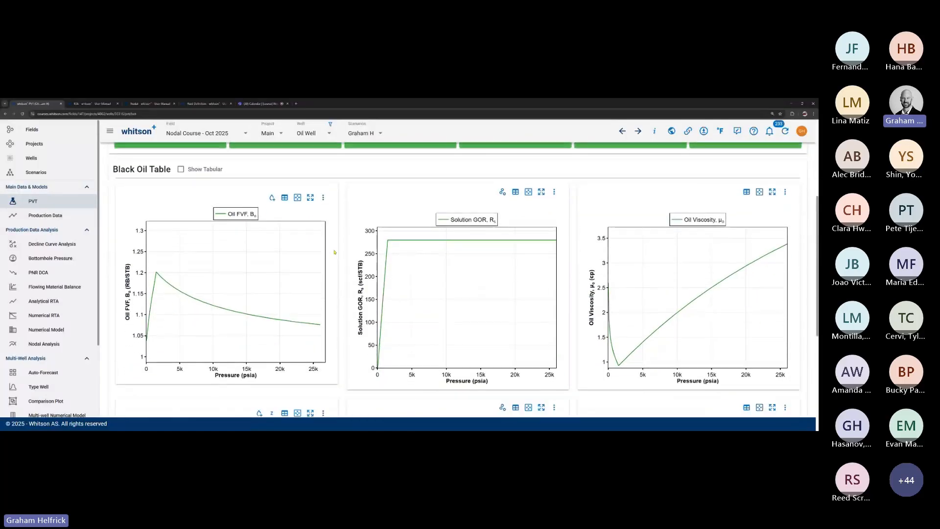
scroll(334, 252, down, 1)
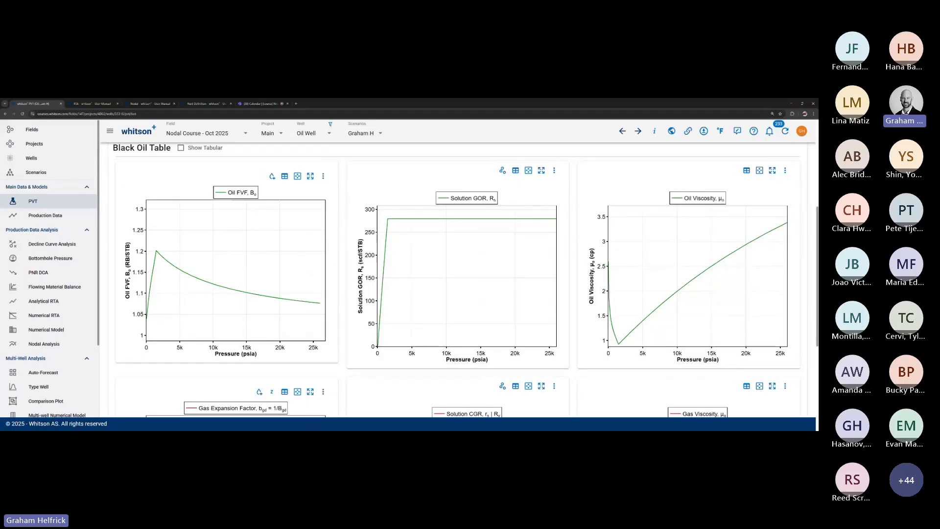
scroll(335, 252, down, 3)
scroll(333, 250, up, 6)
scroll(333, 250, down, 1)
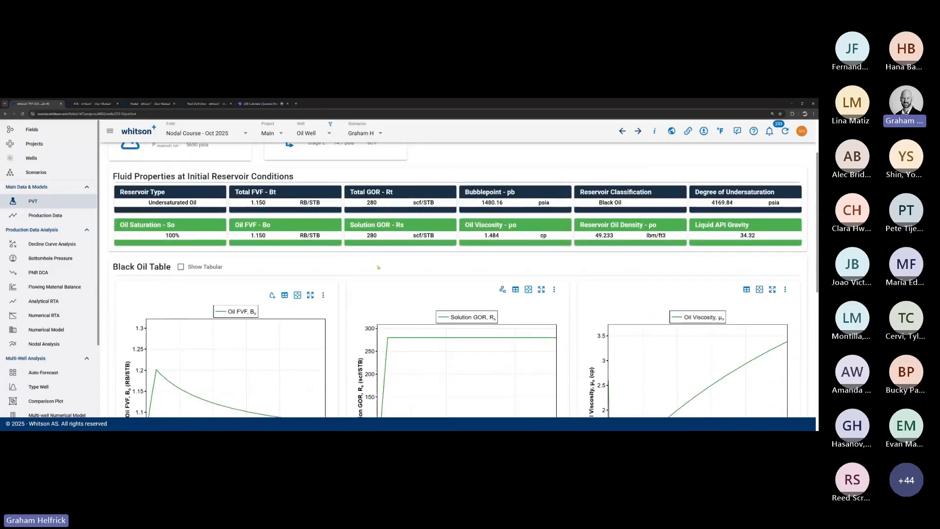
scroll(386, 267, up, 2)
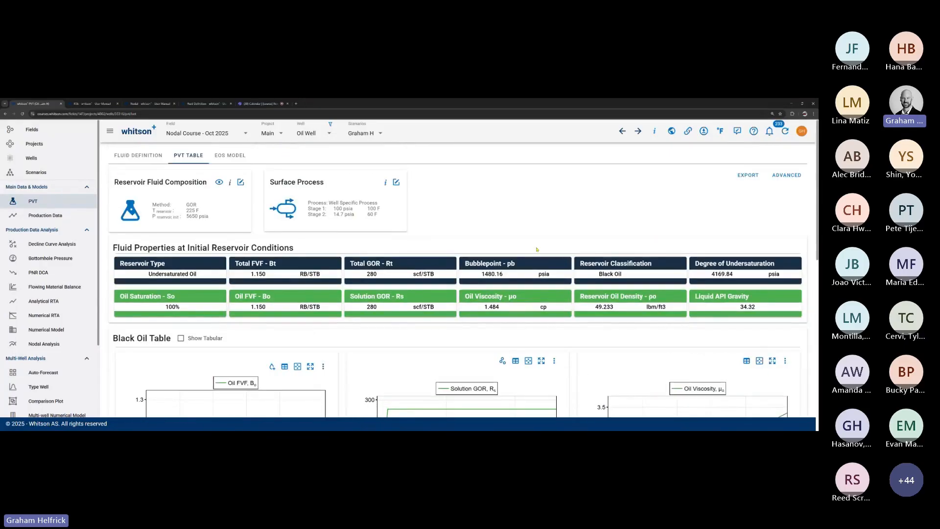
Step: Check the export formats offered for the PVT table, and return to the phase envelope in the fluid definition
click(754, 176)
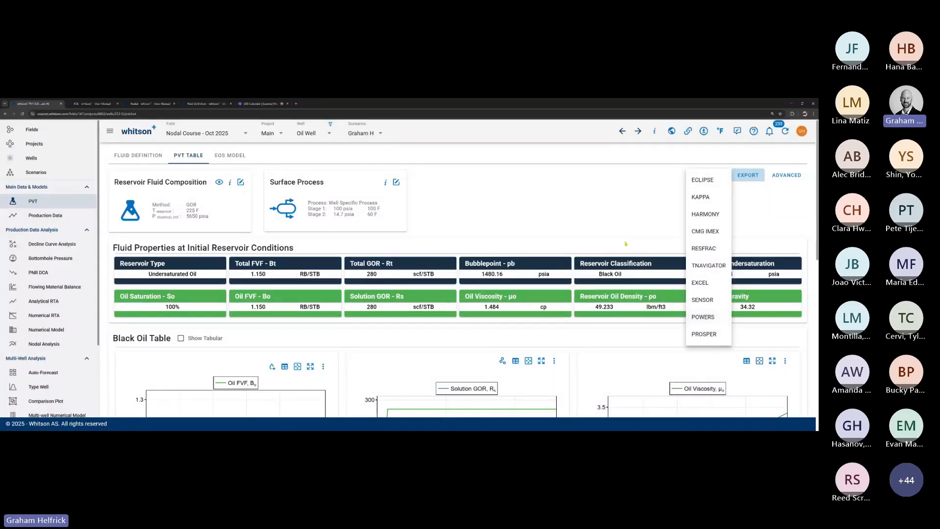
click(622, 221)
click(152, 158)
scroll(371, 304, down, 2)
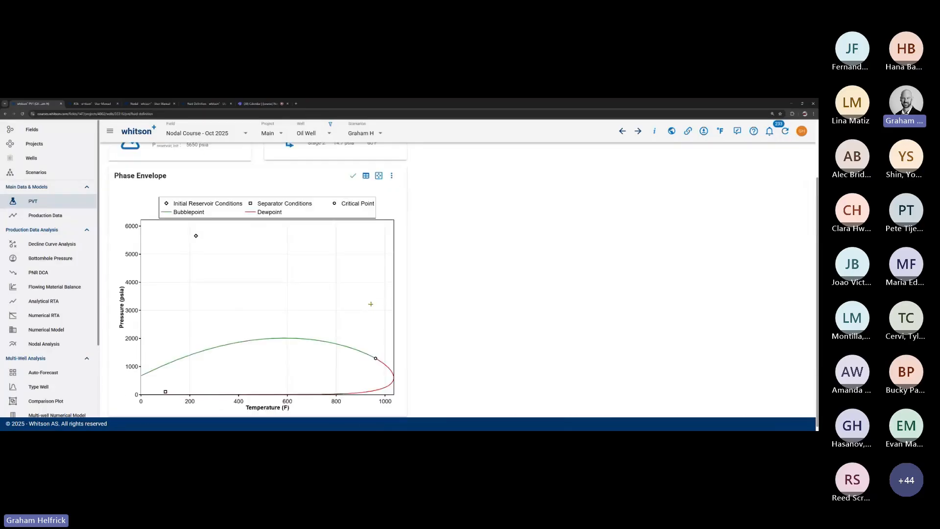
scroll(371, 304, up, 2)
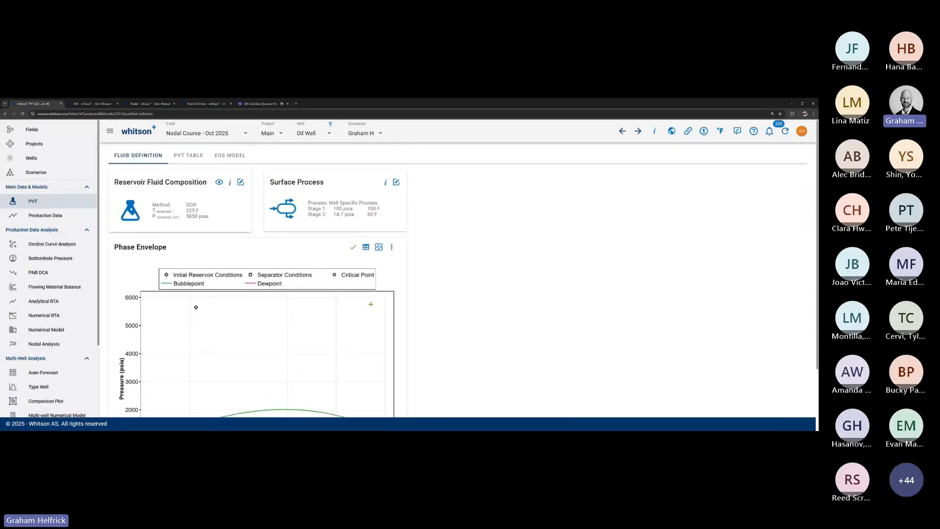
Step: Open the Oil Well's production data and examine the full production and pressure history plot
click(26, 218)
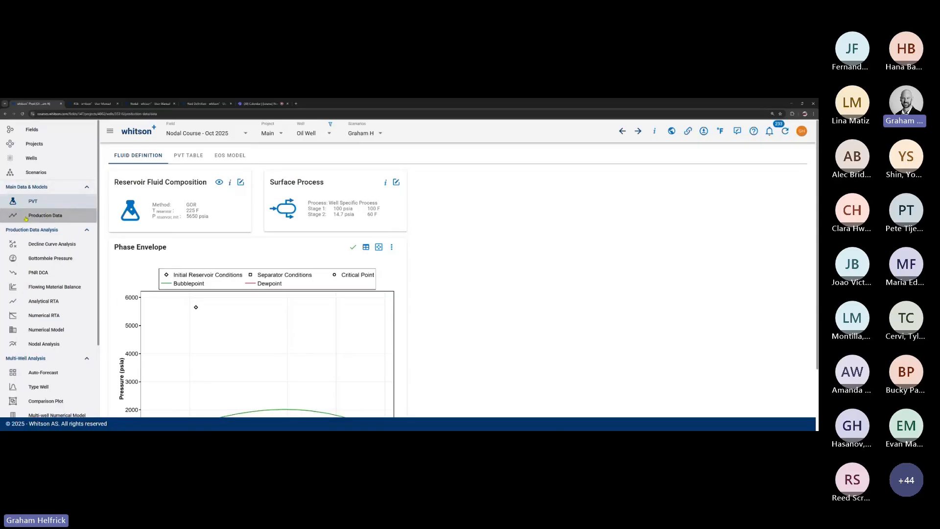
scroll(465, 361, down, 2)
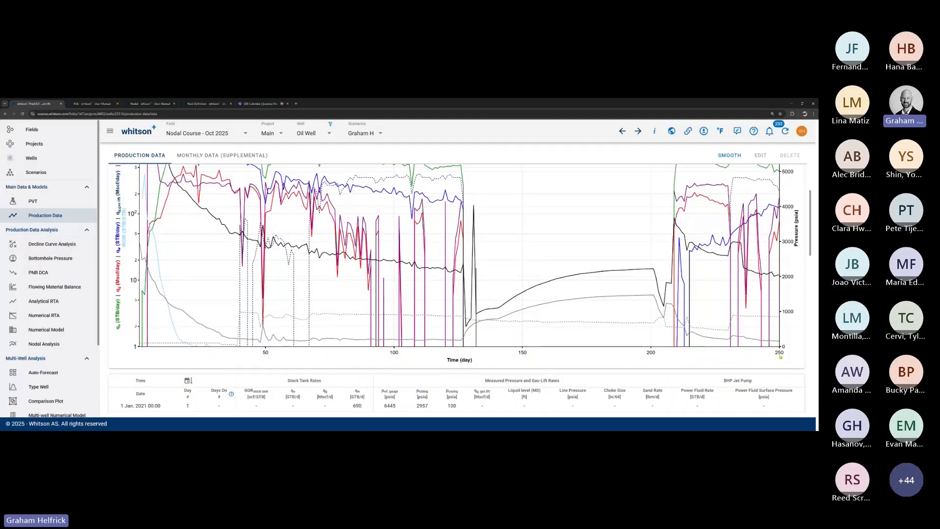
scroll(619, 353, up, 2)
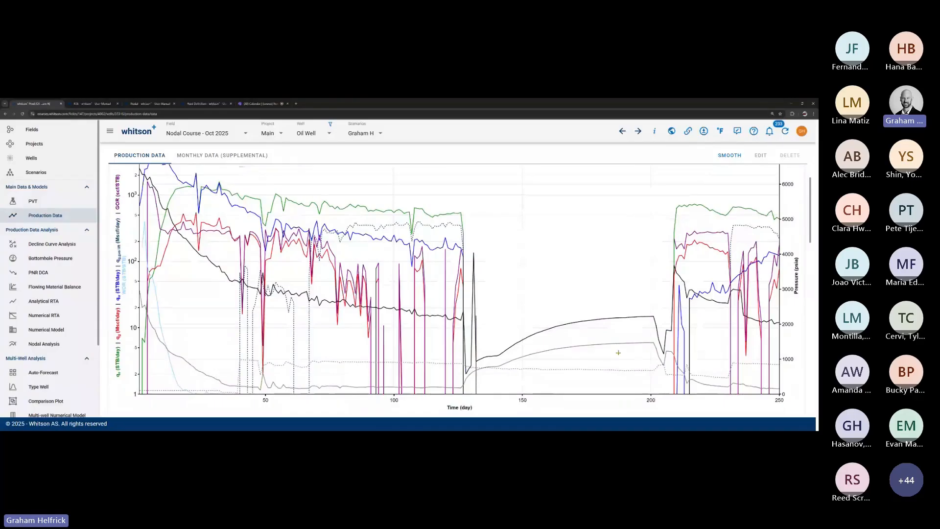
scroll(362, 255, up, 1)
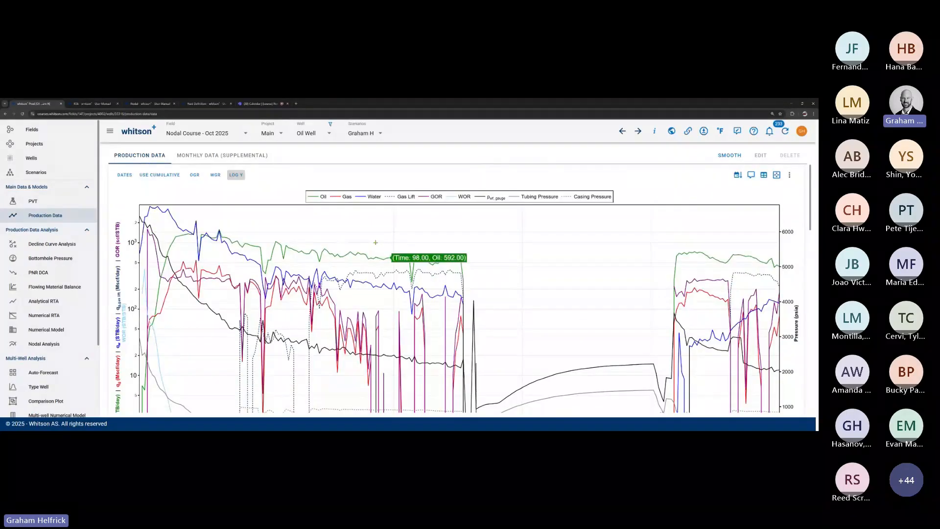
Step: Isolate the oil rate on the production plot, and add the gas, water, tubing pressure, casing pressure and gas lift curves
double_click(323, 198)
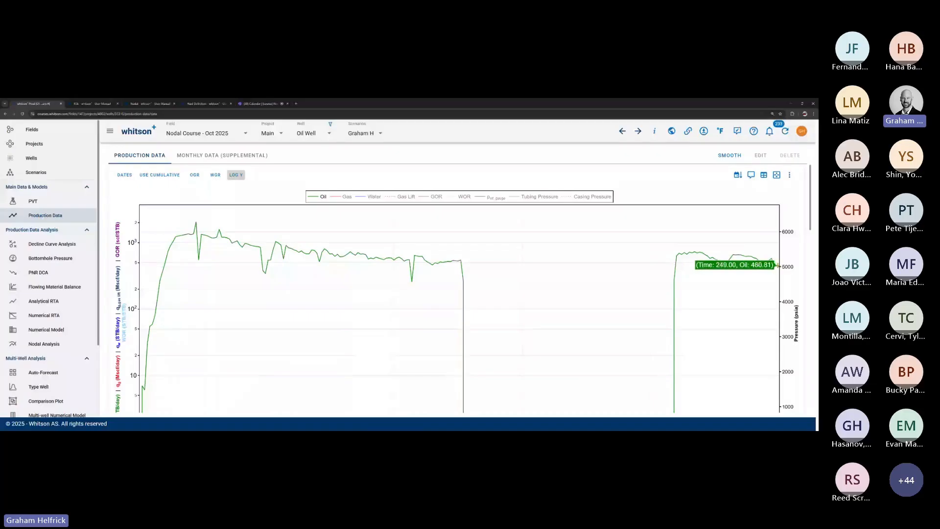
click(345, 198)
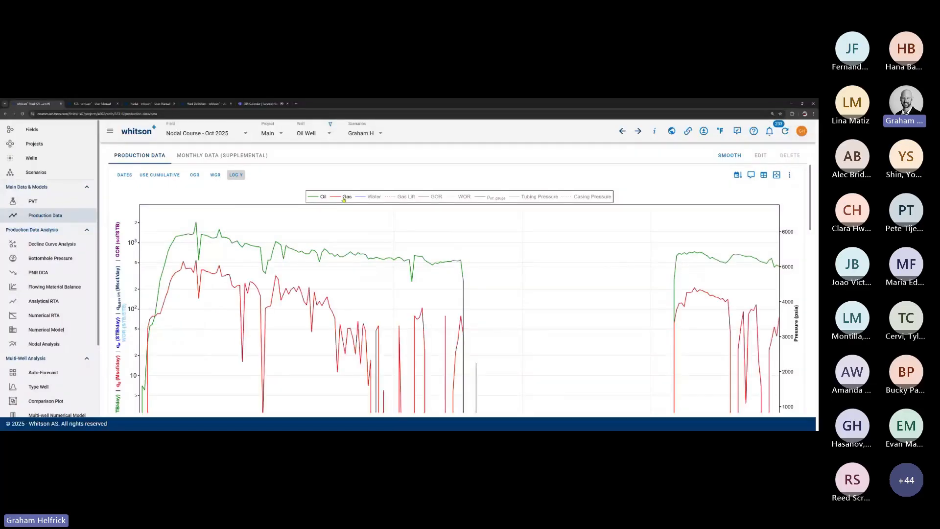
click(373, 197)
click(540, 197)
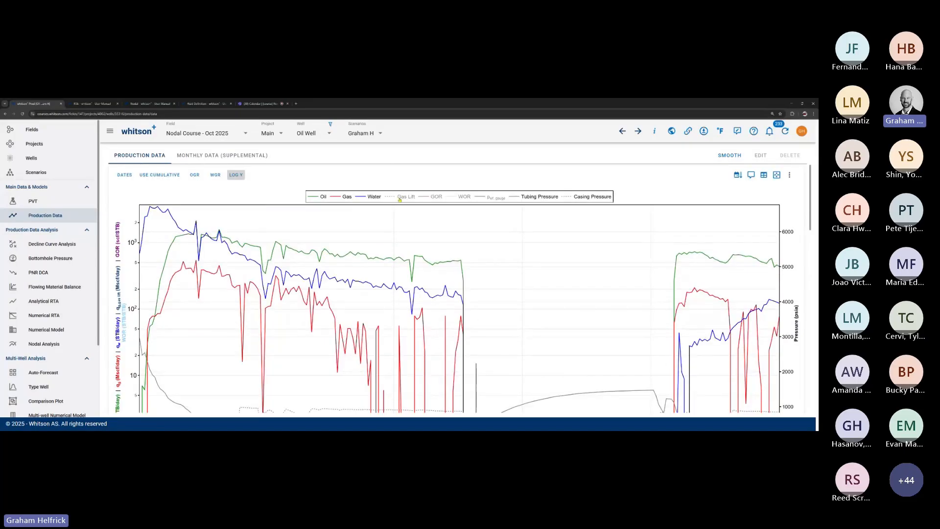
click(398, 197)
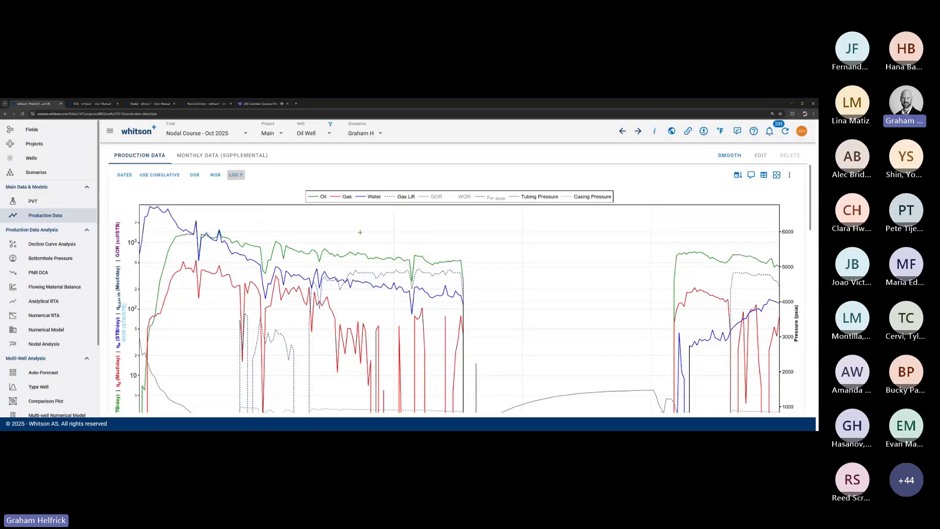
Step: Isolate the gas lift curve on the production plot and read its injection rates over time
double_click(399, 197)
scroll(376, 248, down, 3)
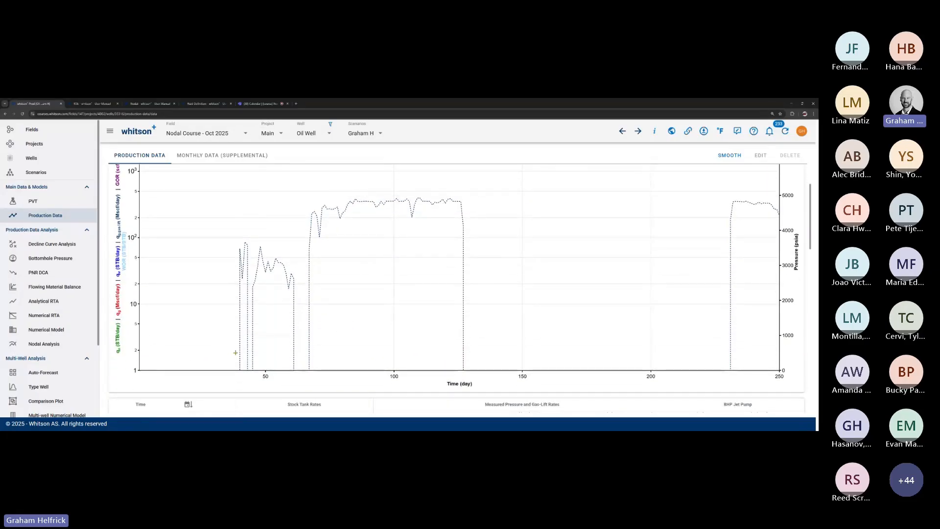
mouse_move(276, 259)
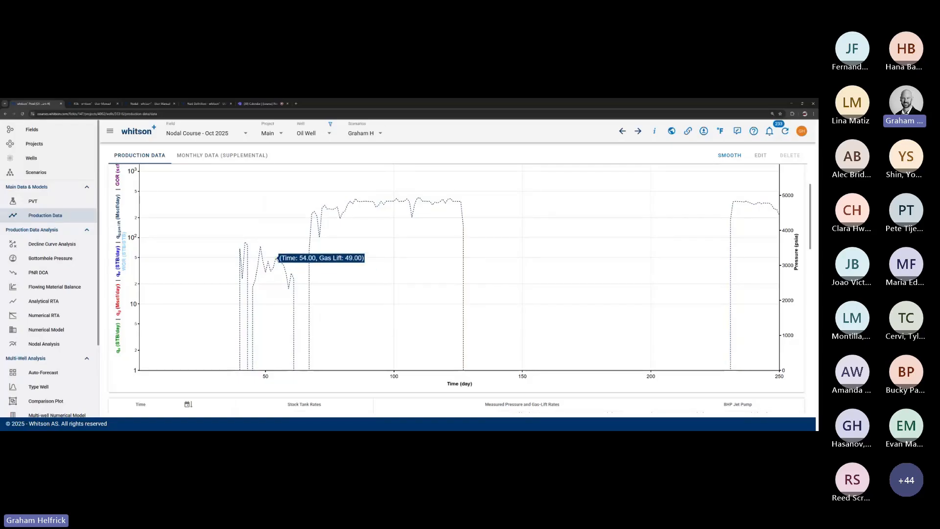
mouse_move(397, 199)
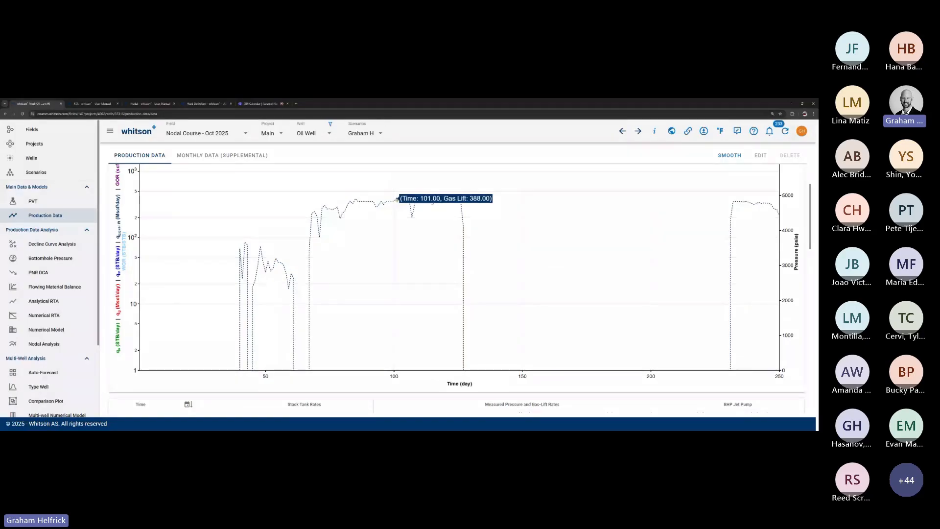
mouse_move(779, 215)
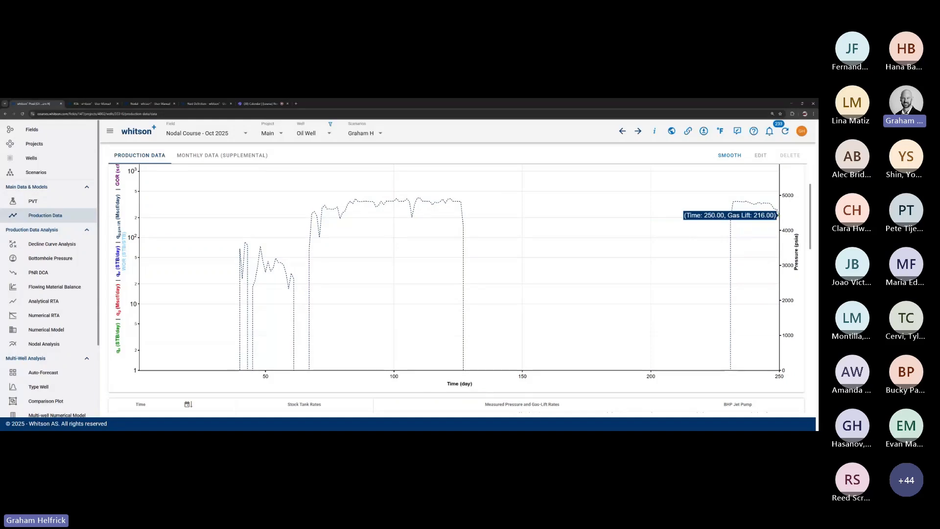
scroll(631, 307, up, 1)
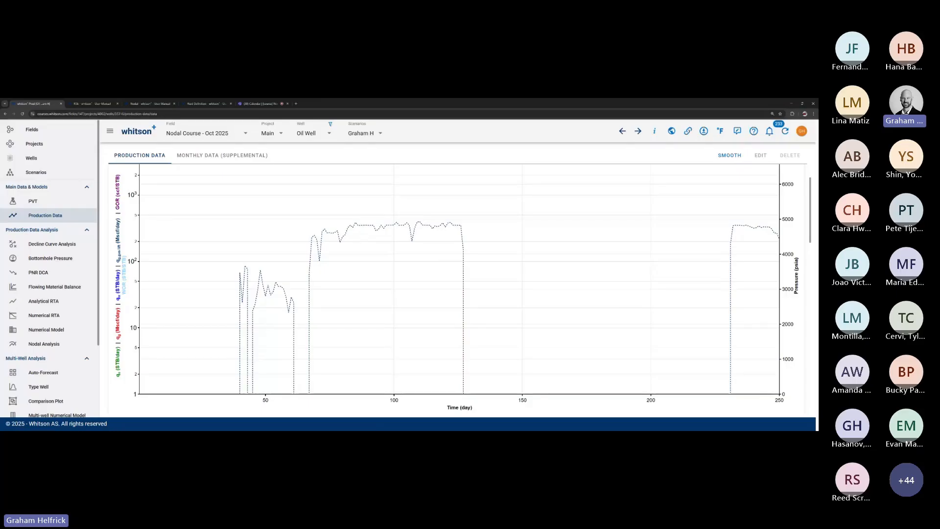
Step: Open the bottomhole pressure analysis and examine the gauge pressure history on the BHP plot
click(49, 259)
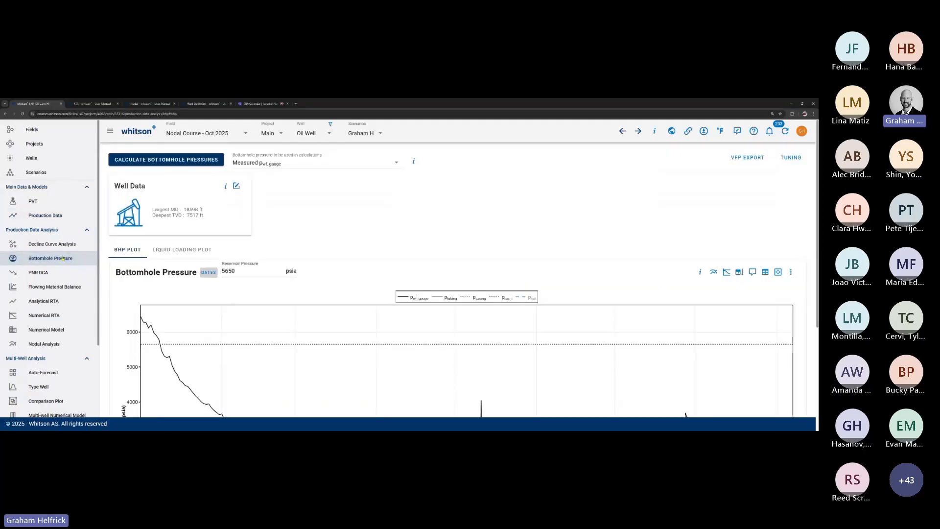
scroll(294, 338, down, 2)
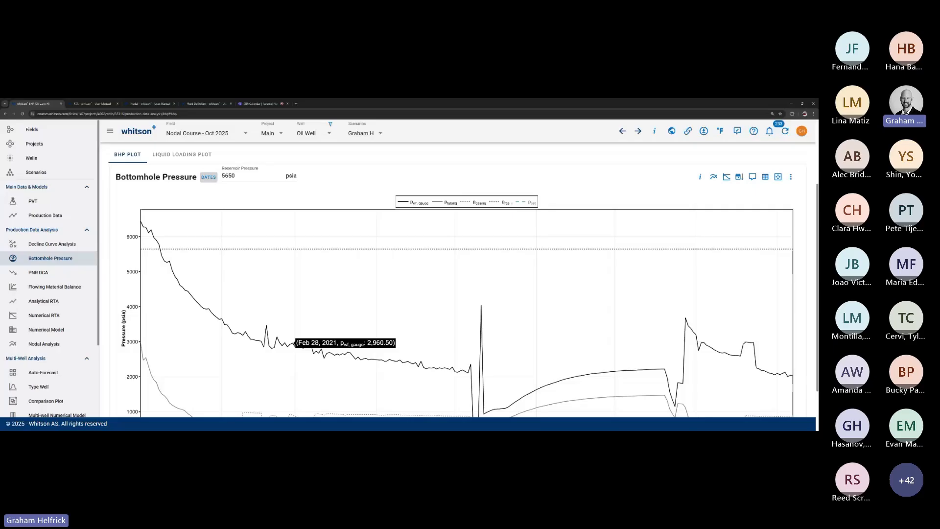
scroll(294, 344, up, 2)
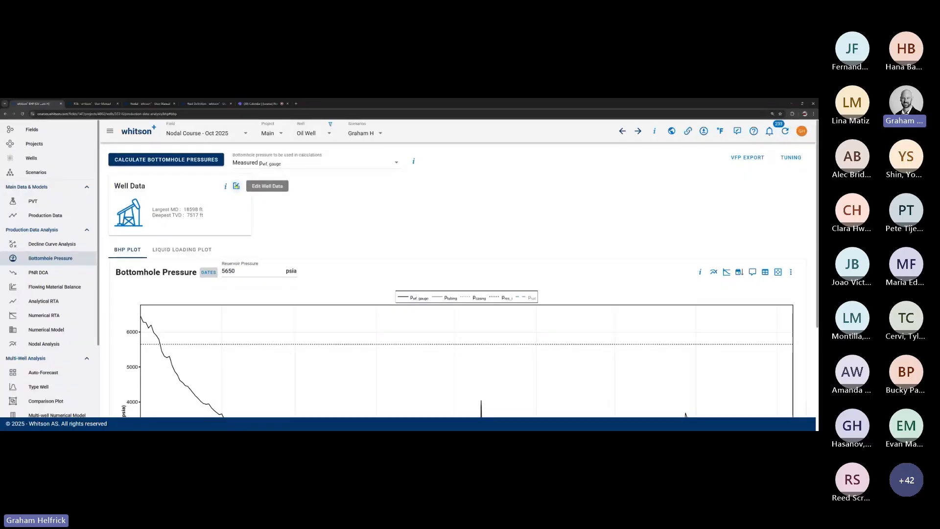
Step: Open the well data for the Oil Well and view the plot of its deviation survey
click(236, 186)
scroll(401, 335, up, 4)
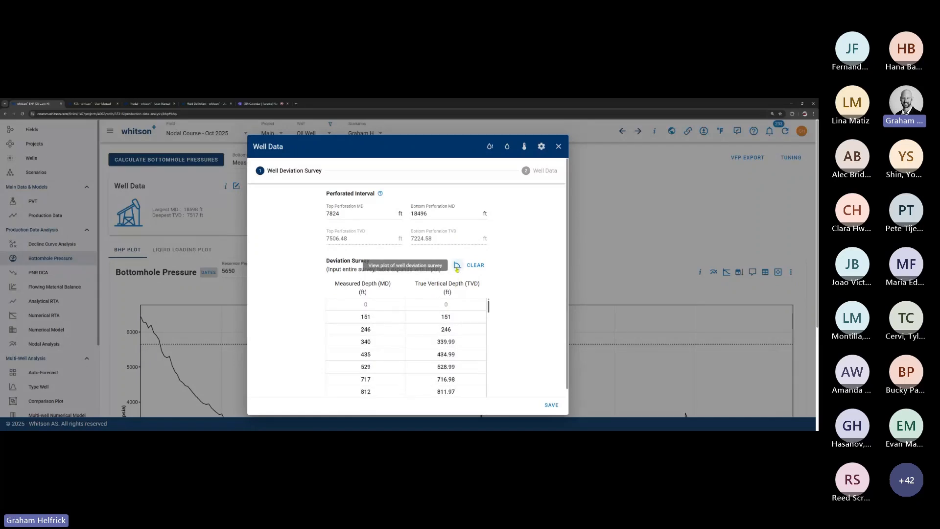
click(457, 266)
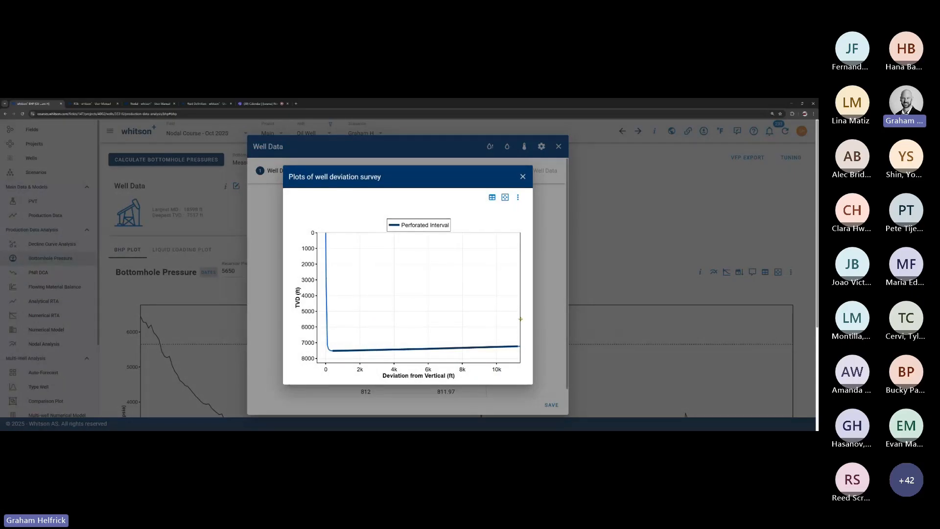
Step: Close the deviation survey plot and open the wellbore data of Configuration 1 and Configuration 2
click(523, 177)
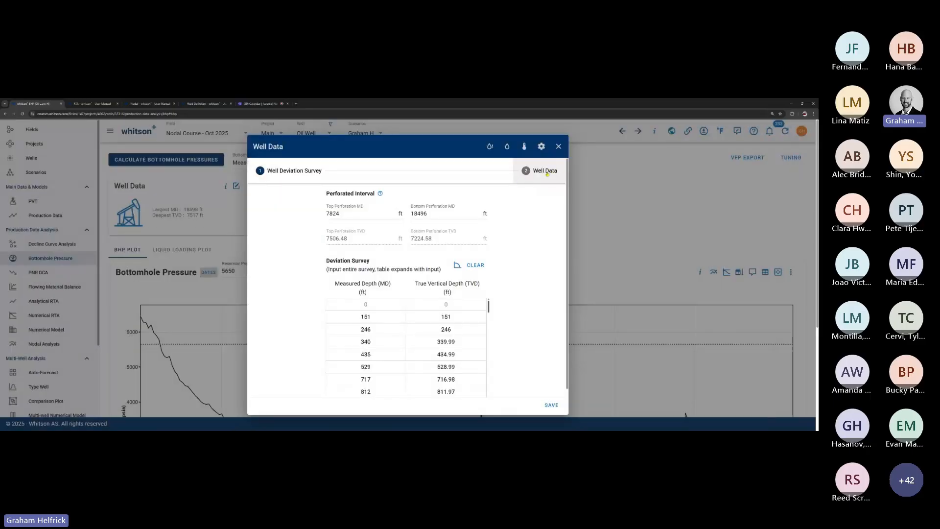
click(530, 173)
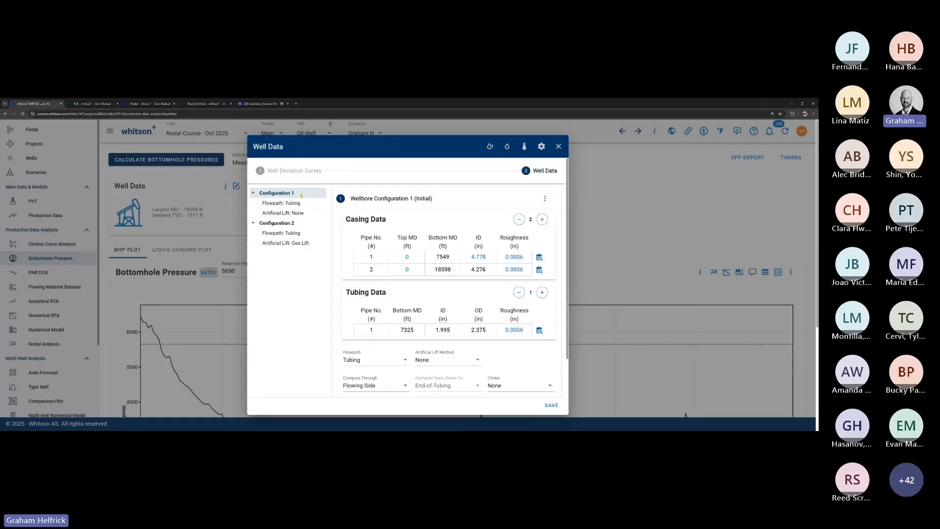
click(283, 224)
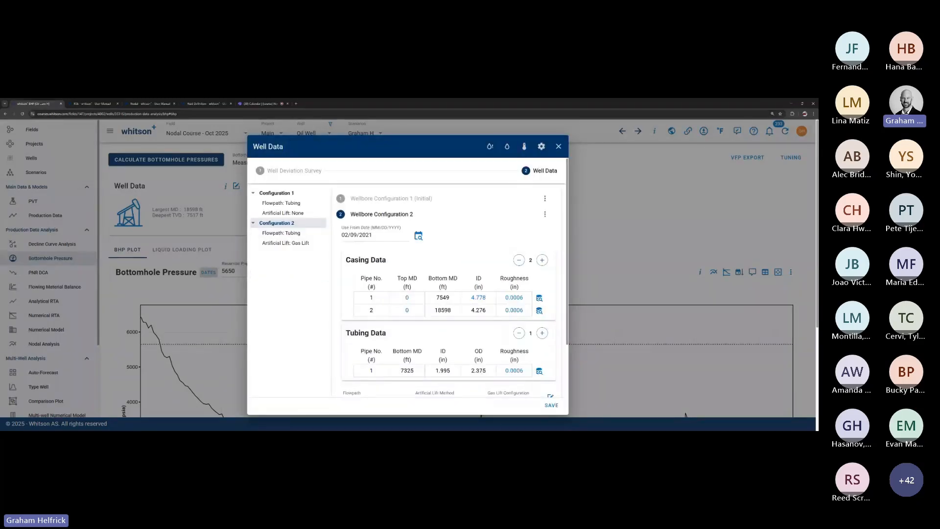
scroll(423, 333, down, 3)
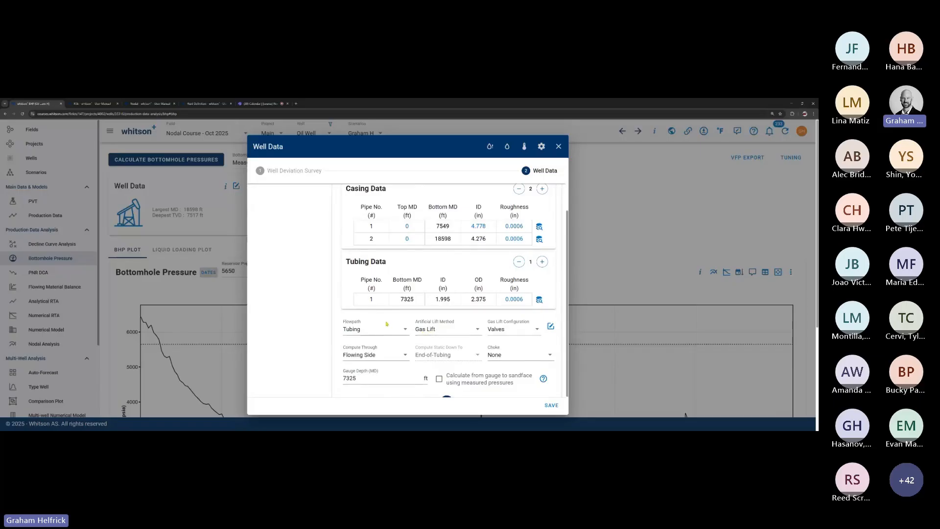
Step: Examine the start date, casing data, tubing data, flowpath and gas lift settings of Wellbore Configuration 2
scroll(313, 233, up, 3)
scroll(303, 298, down, 1)
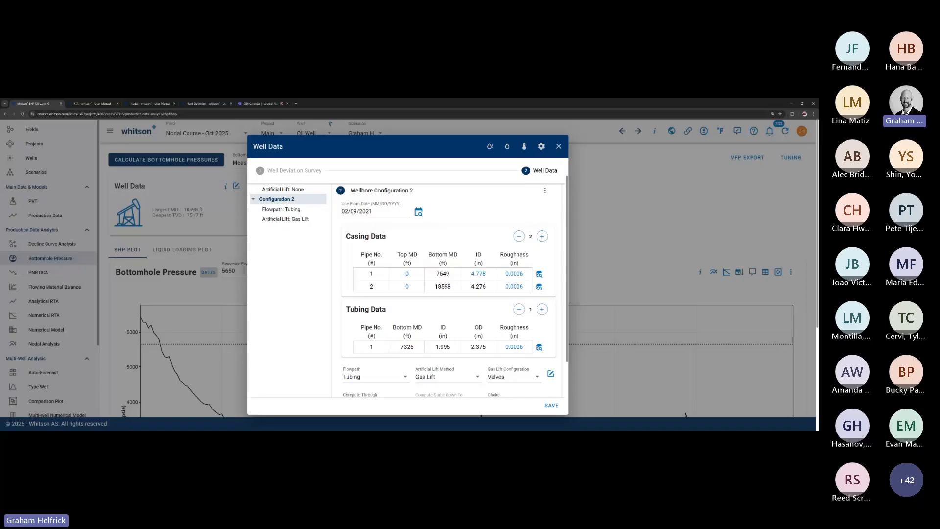
scroll(447, 379, down, 3)
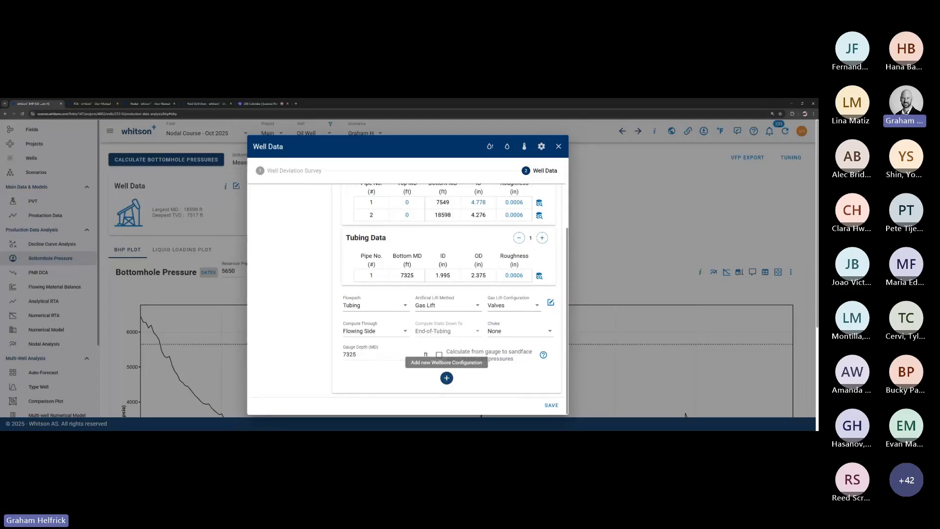
click(446, 377)
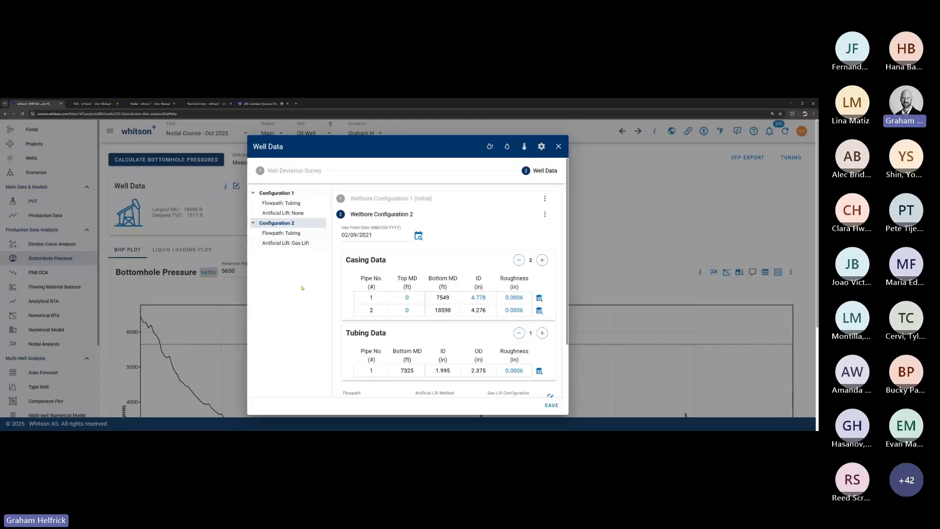
scroll(302, 303, down, 1)
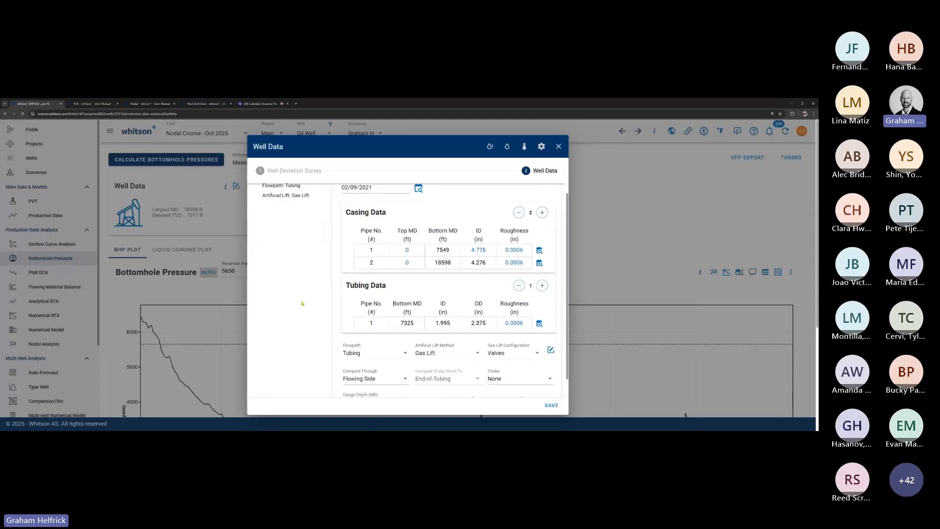
scroll(333, 294, up, 1)
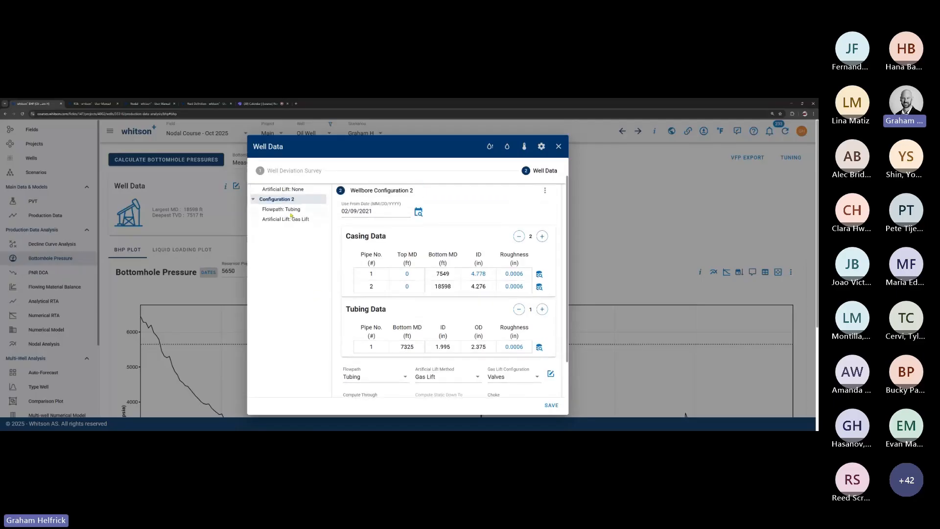
scroll(371, 278, down, 1)
scroll(371, 278, down, 1)
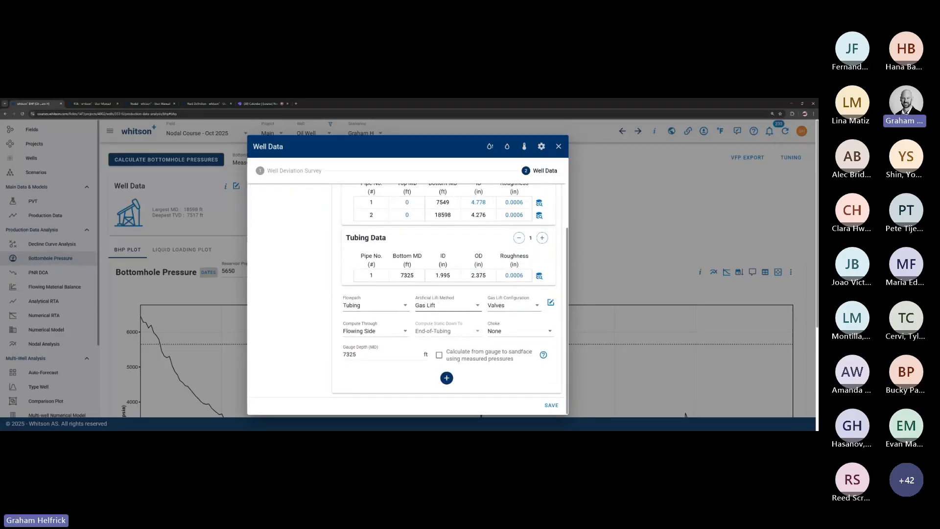
Step: Try Jet Pump as the artificial lift method for Configuration 2 and view its jet pump data inputs
click(453, 305)
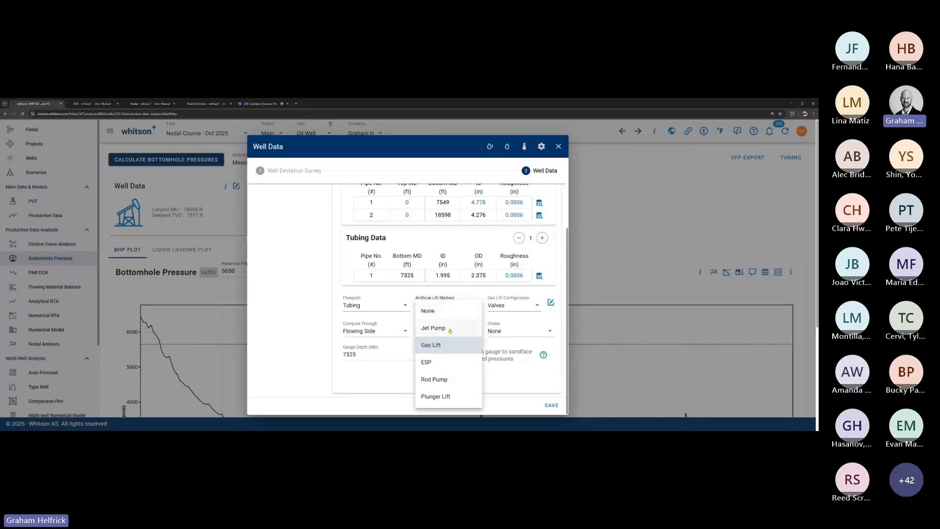
click(450, 329)
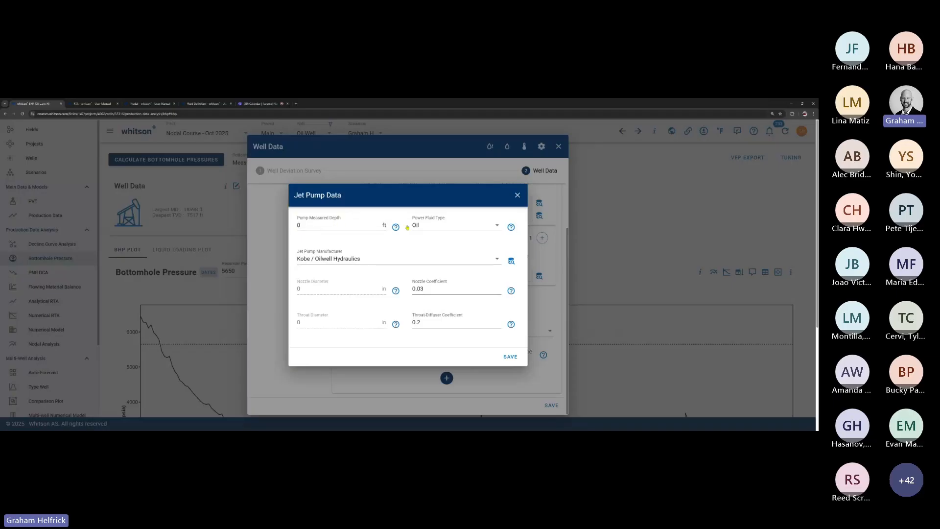
click(432, 227)
click(395, 249)
click(518, 196)
Step: Try ESP as the artificial lift method for Configuration 2 and inspect its gauge depth entry
click(438, 306)
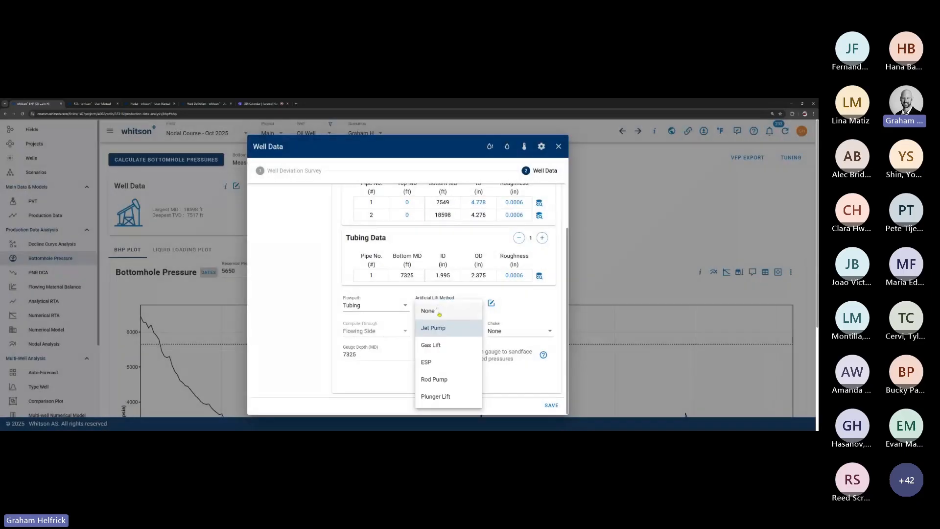
click(440, 363)
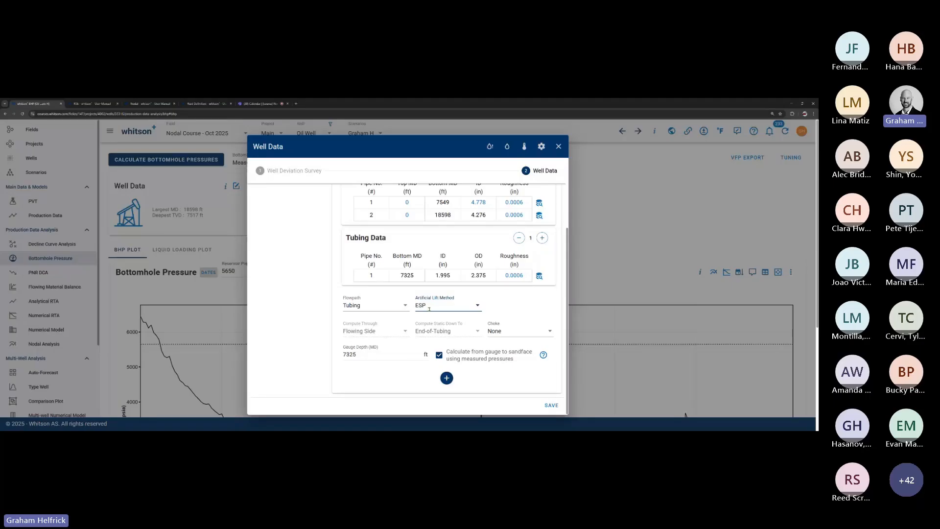
double_click(363, 355)
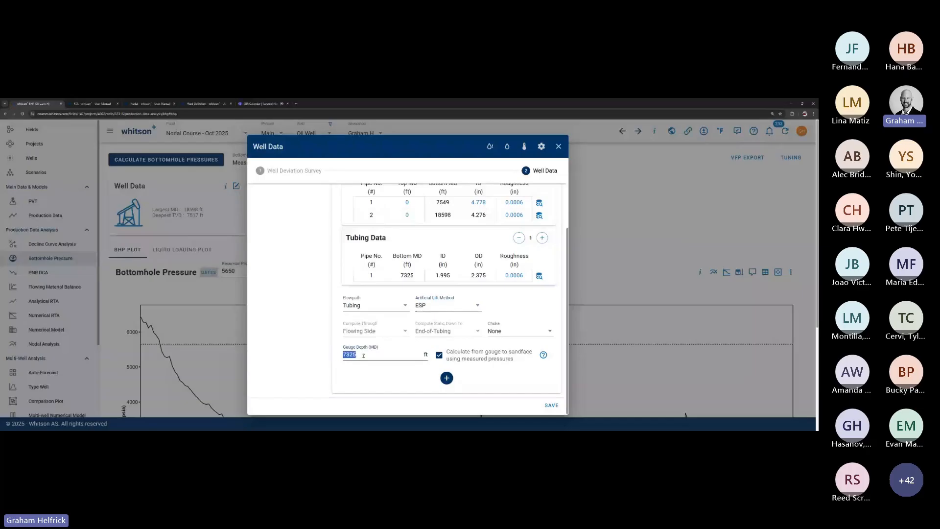
click(363, 355)
Step: Try Rod Pump as the artificial lift method for Configuration 2, and return the method to Gas Lift
click(448, 305)
click(447, 379)
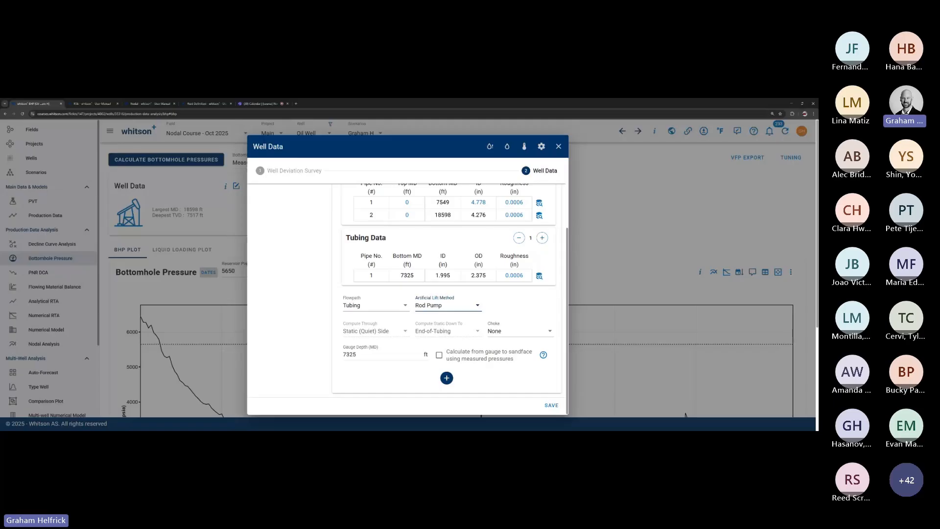
click(447, 305)
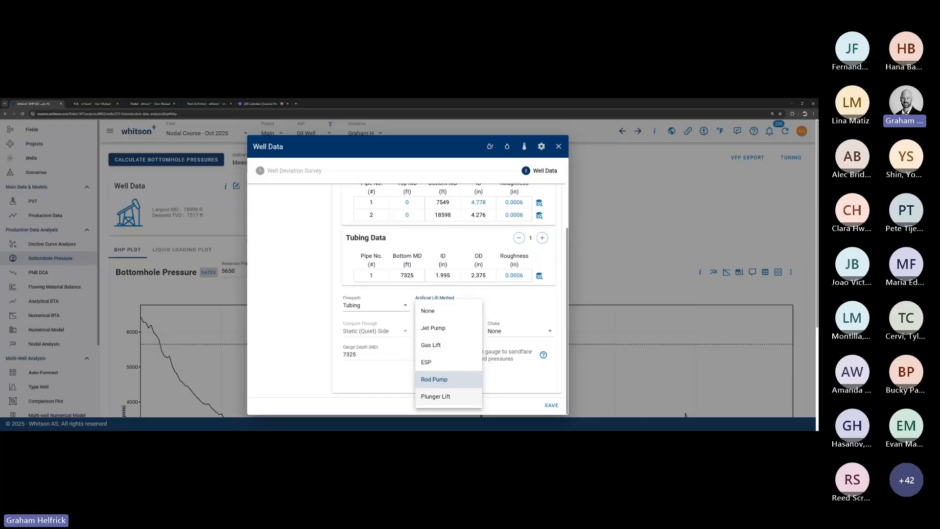
click(448, 345)
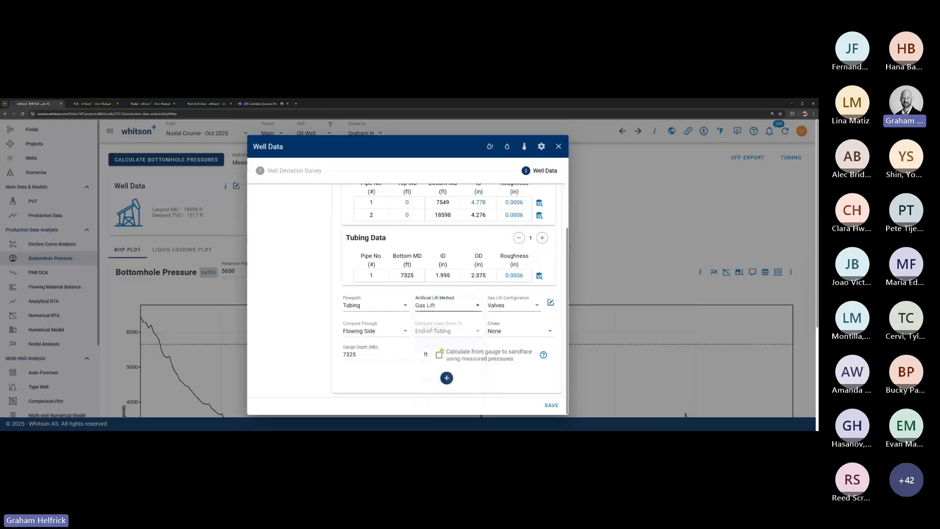
Step: Keep Valves as the gas lift configuration and review the depths and pressures in its valve data
click(519, 305)
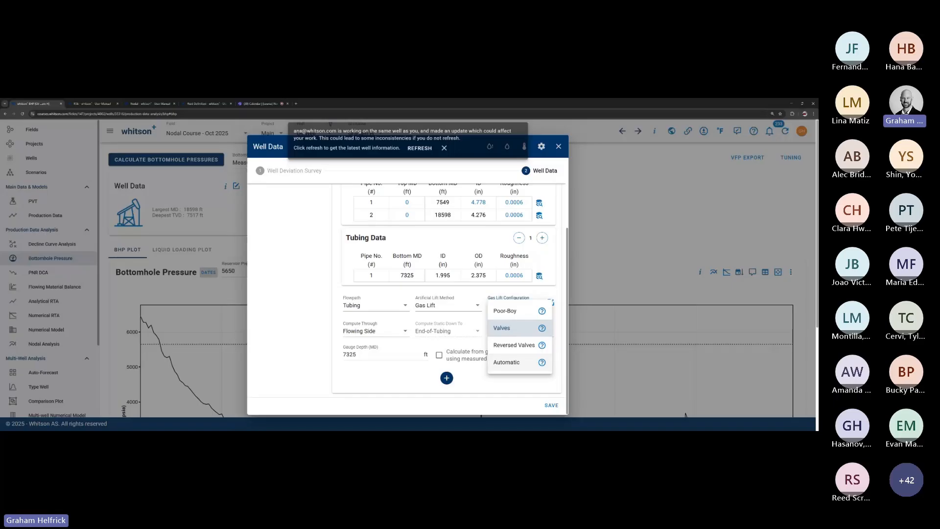
click(503, 330)
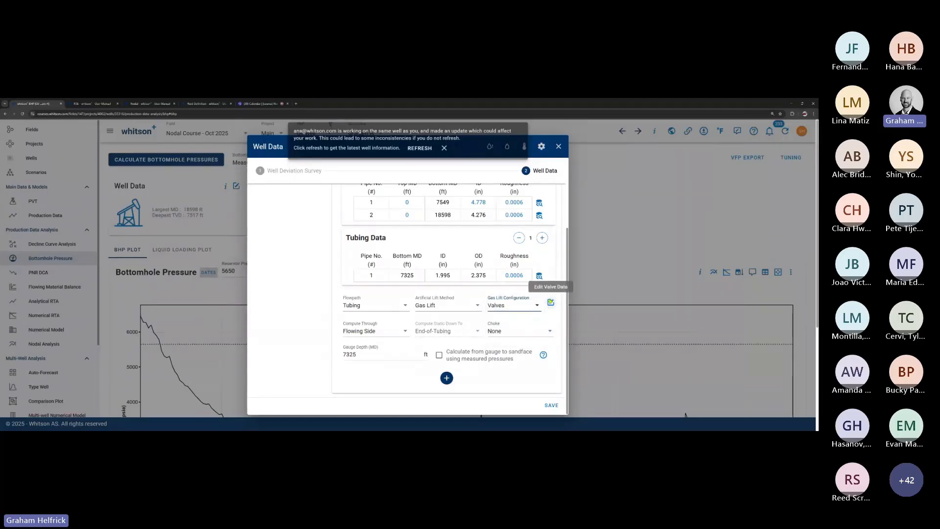
click(551, 303)
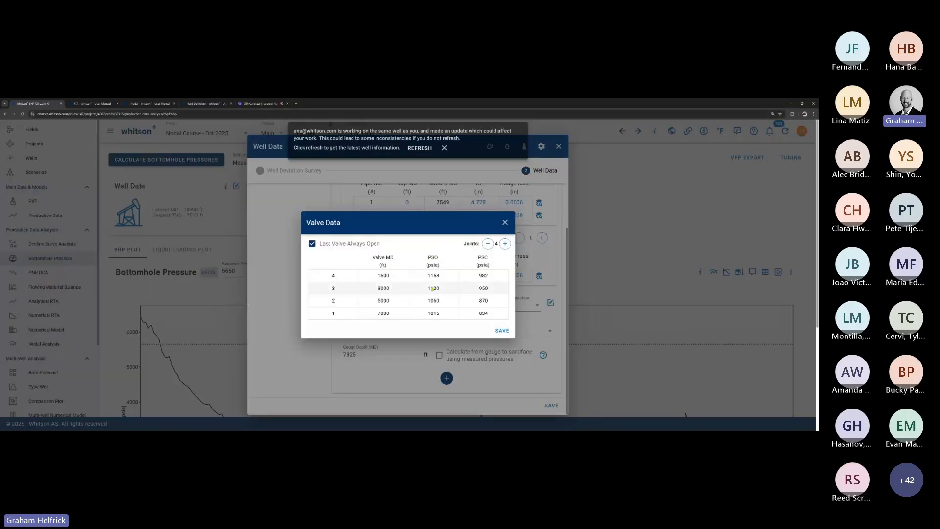
click(390, 290)
click(393, 313)
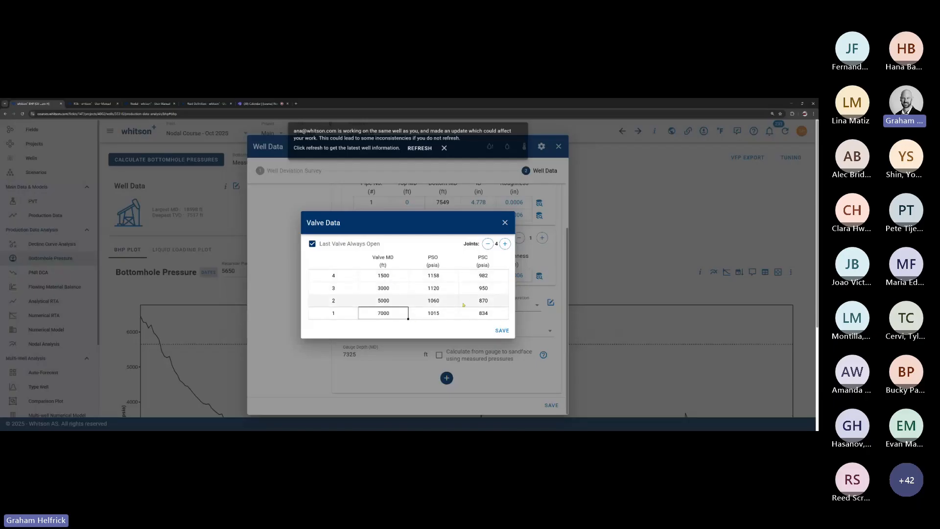
click(505, 222)
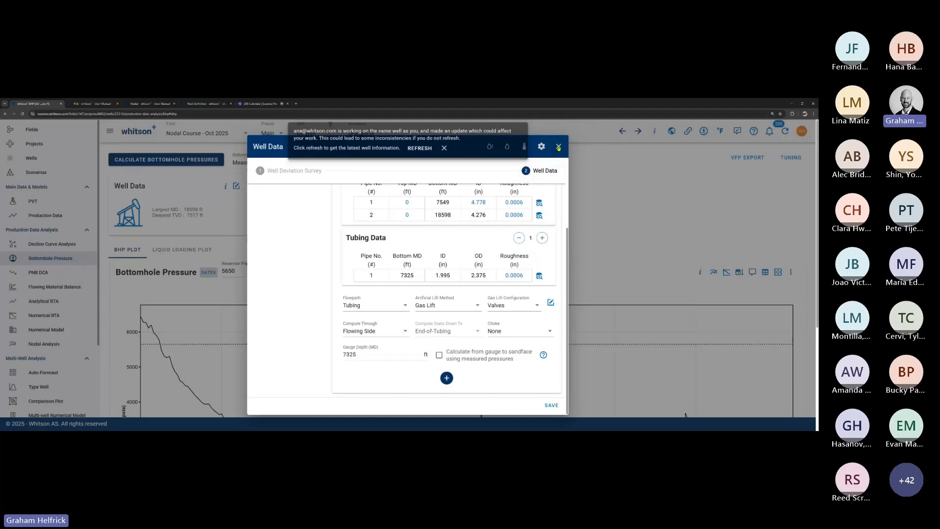
Step: Close the well data without saving and calculate the bottomhole pressures for the Oil Well
click(559, 147)
click(152, 161)
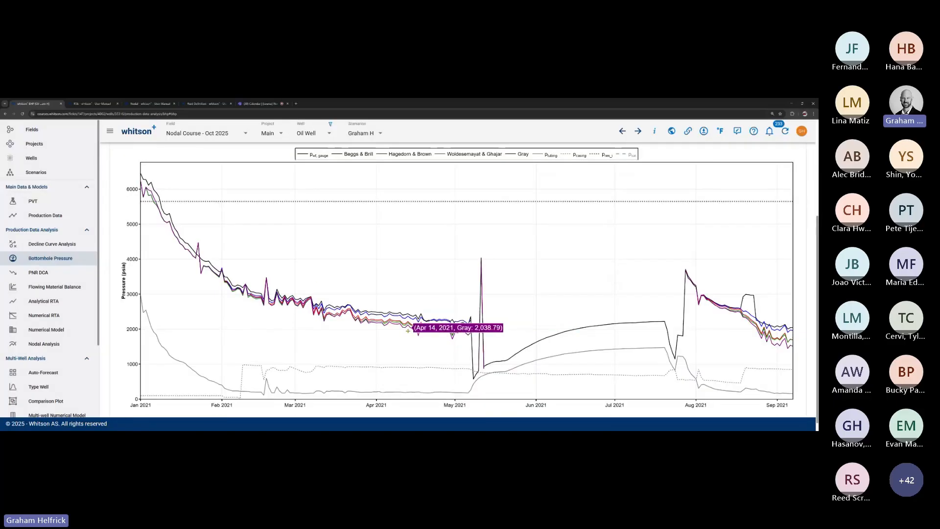
Step: Check the meeting chat in Microsoft Teams and return to the bottomhole pressure plot in whitson+
click(259, 104)
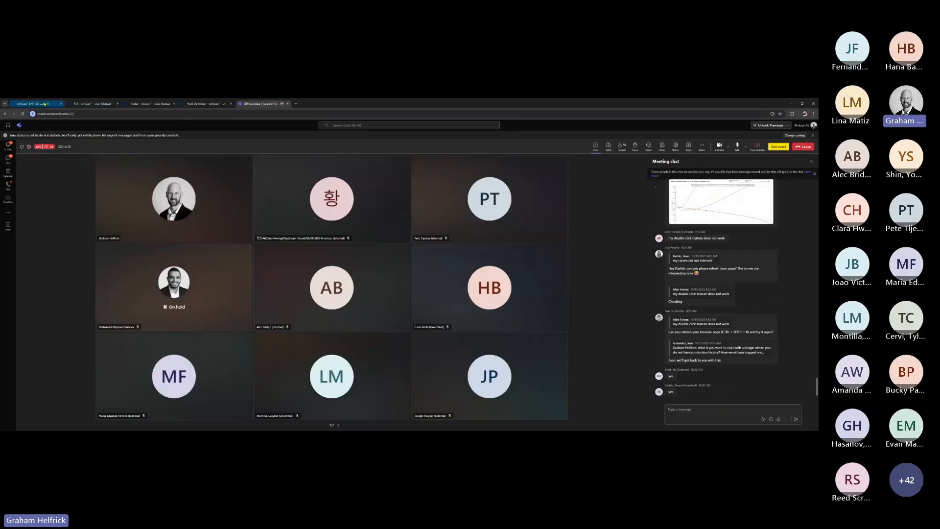
click(45, 104)
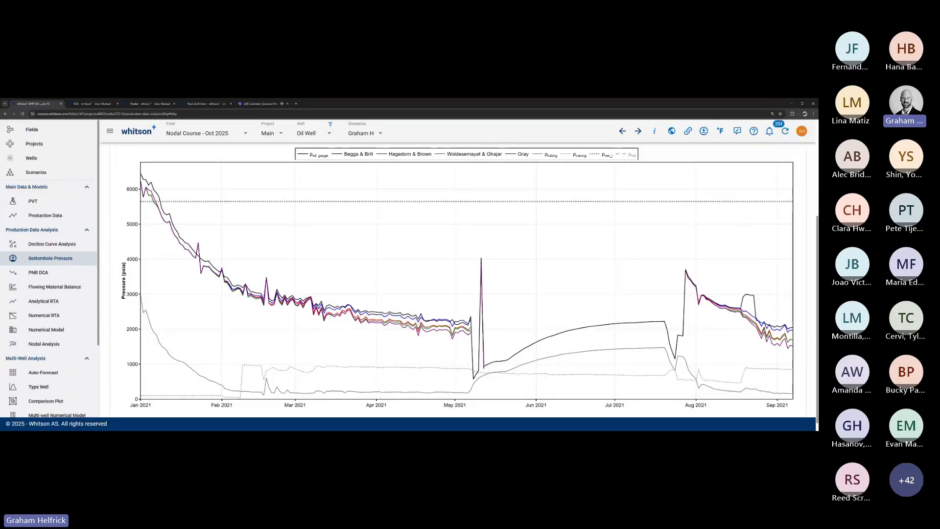
Step: Tune the Beggs & Brill correlation, accept overwriting its current parameters, and view its fit against the gauge pressures
mouse_move(381, 310)
scroll(805, 168, up, 3)
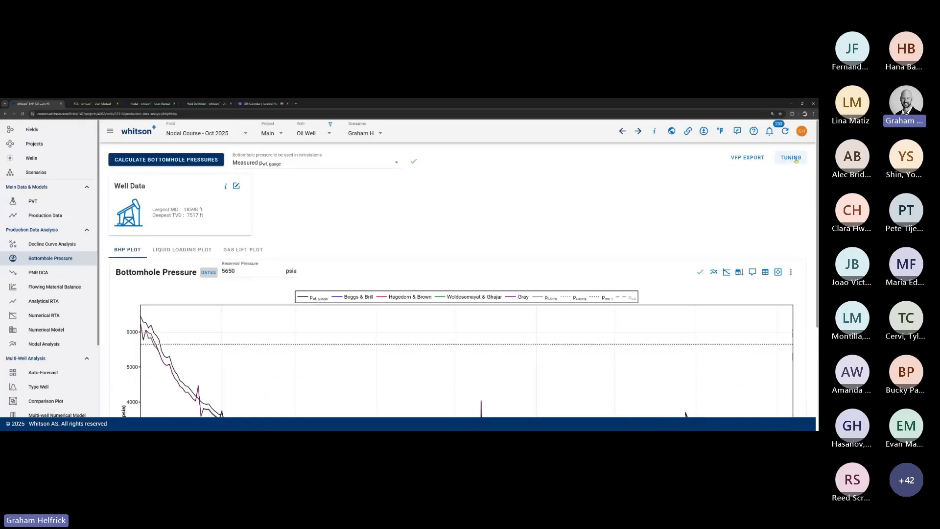
click(797, 160)
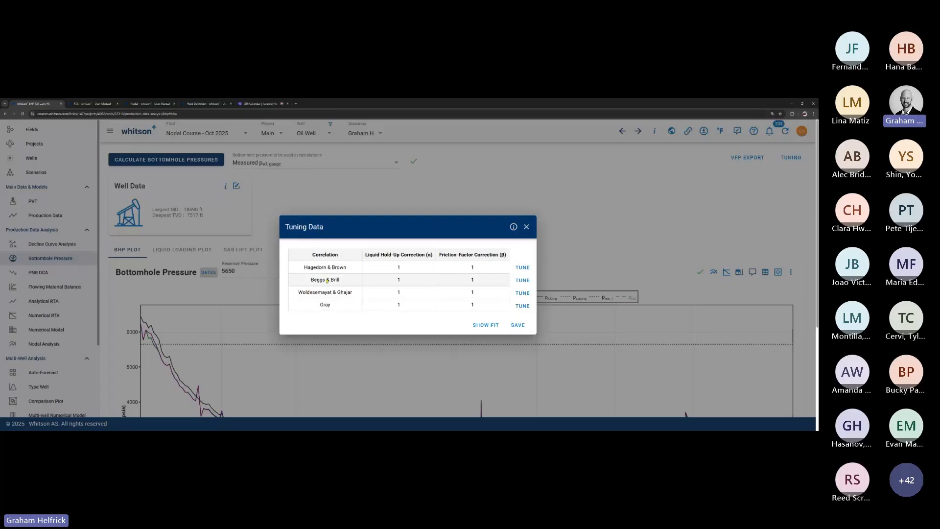
click(523, 281)
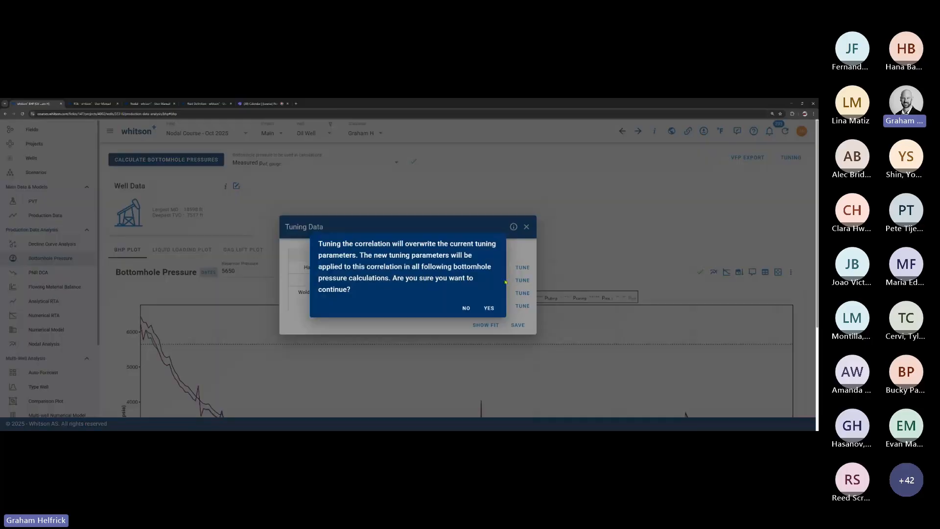
click(490, 309)
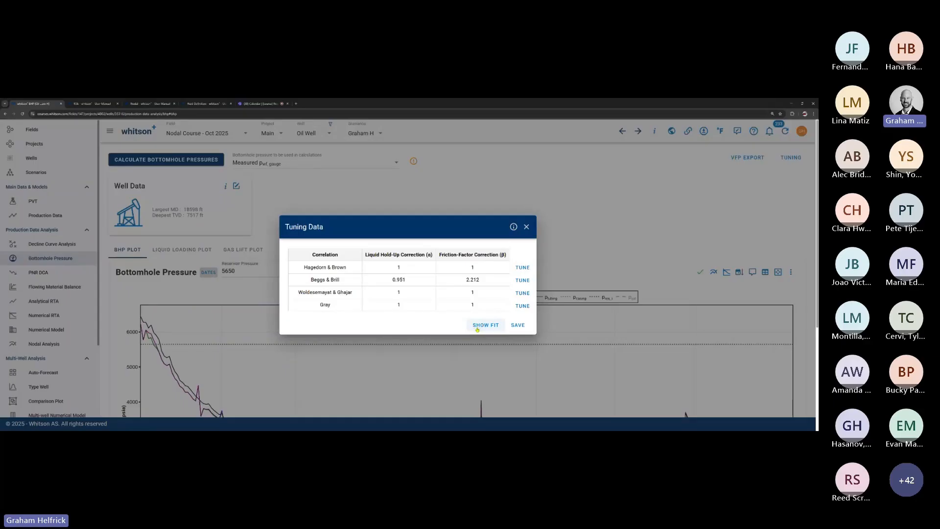
click(496, 326)
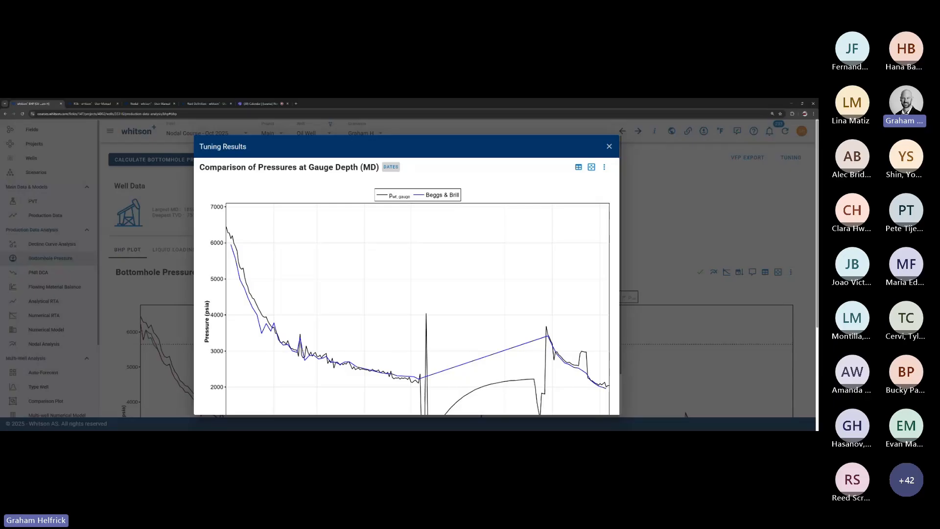
click(609, 147)
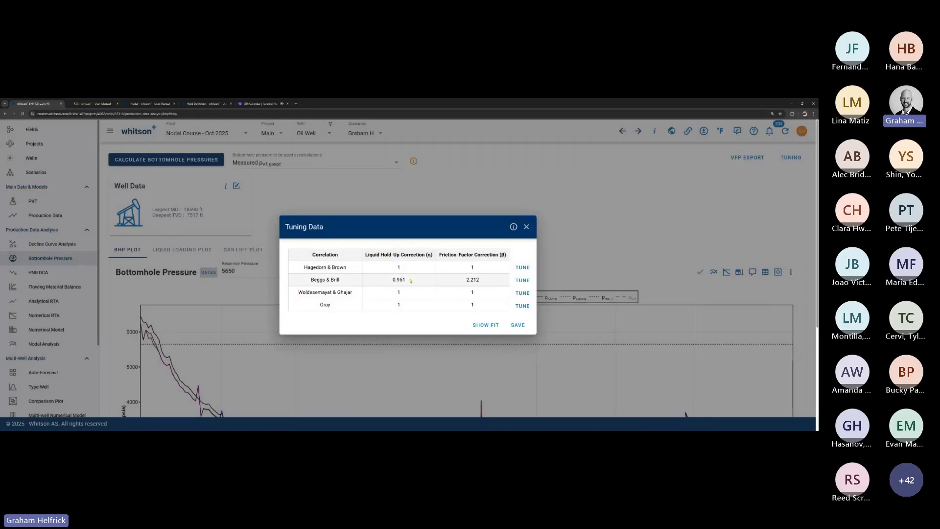
Step: Save the correlation tuning data and recalculate the bottomhole pressures
click(518, 326)
click(172, 160)
Step: Isolate the Woldesemayat & Ghajar curve on the bottomhole pressure plot and select that correlation as the bottomhole pressure for calculations
scroll(260, 214, down, 2)
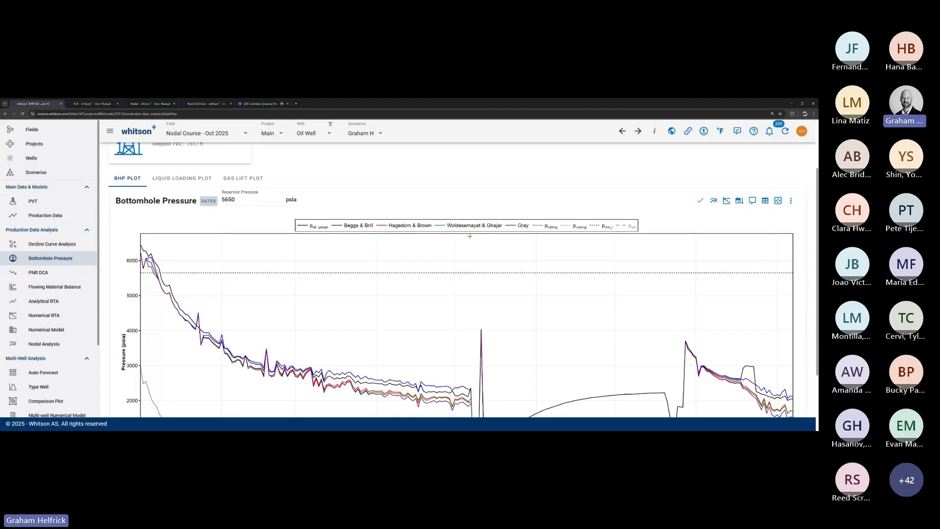
double_click(471, 227)
scroll(402, 275, up, 2)
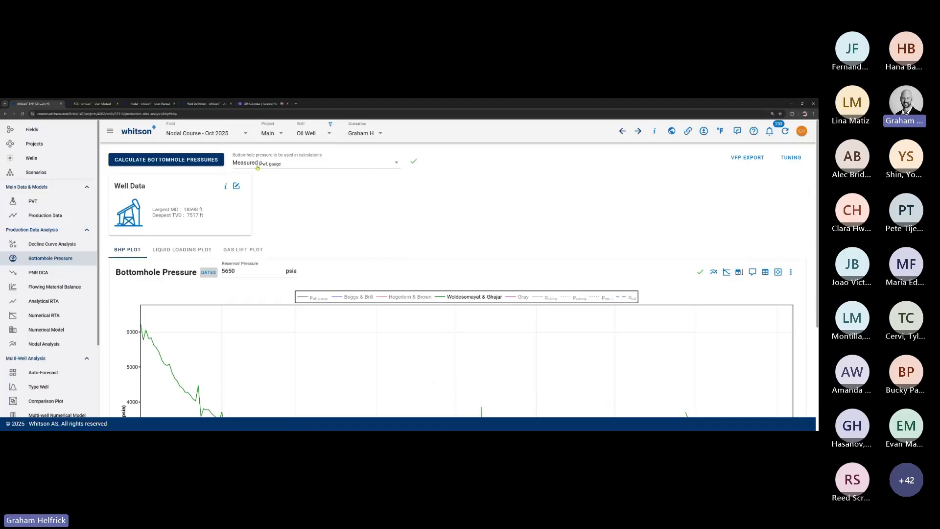
click(311, 166)
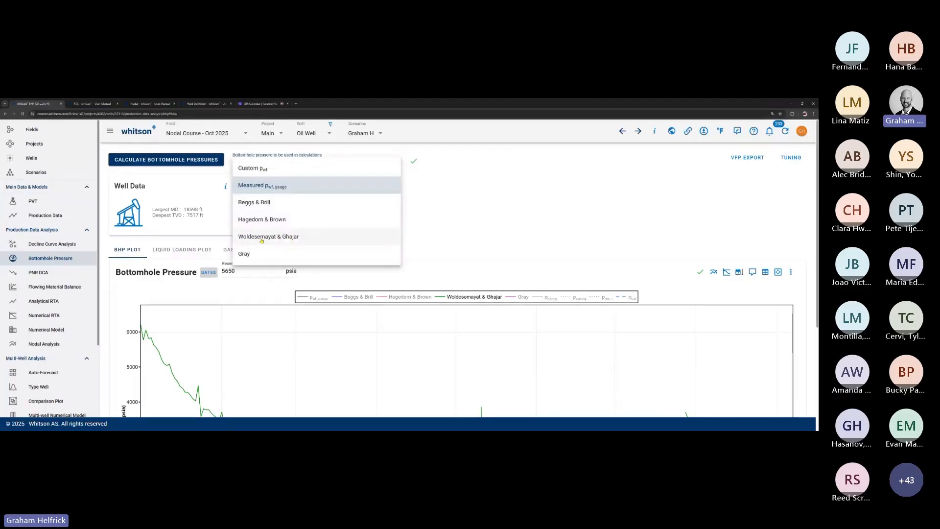
click(287, 238)
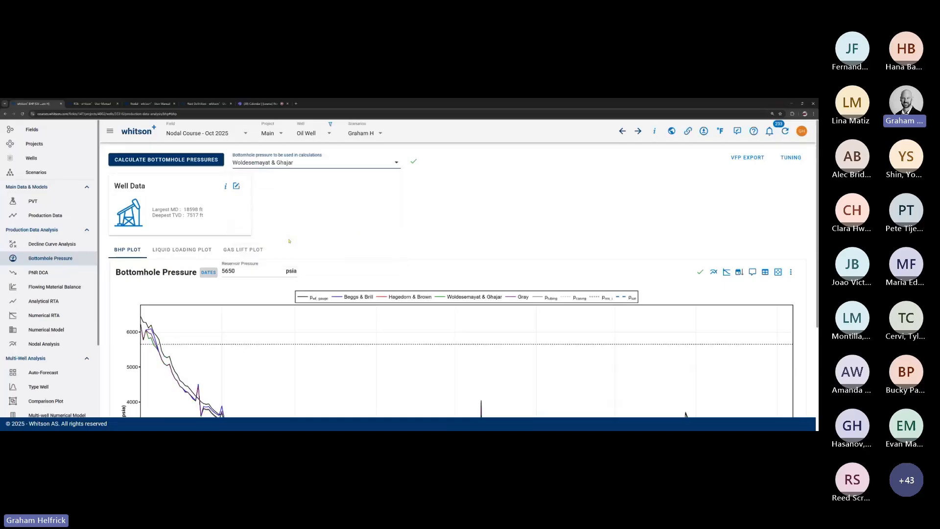
click(300, 163)
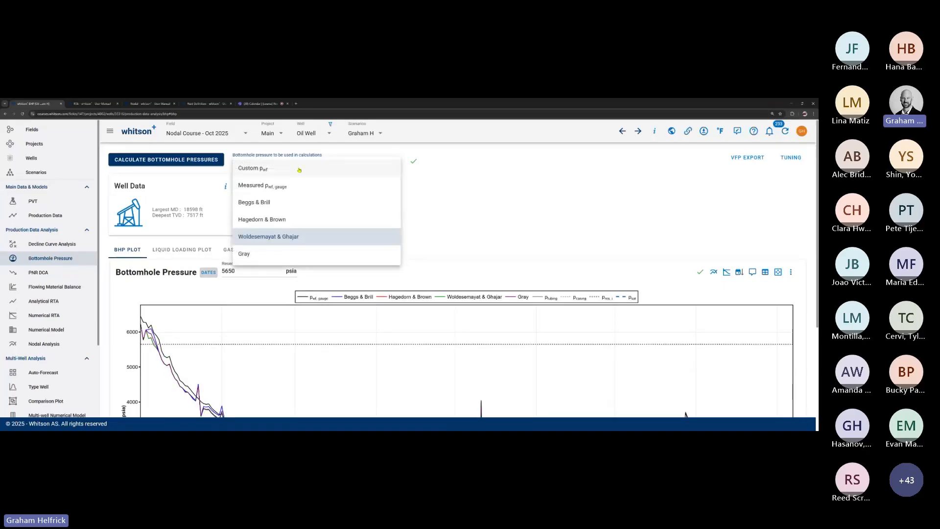
click(268, 239)
Step: Show the wellbore configuration dates on the bottomhole pressure plot and review the curves around the configuration change
scroll(334, 253, down, 2)
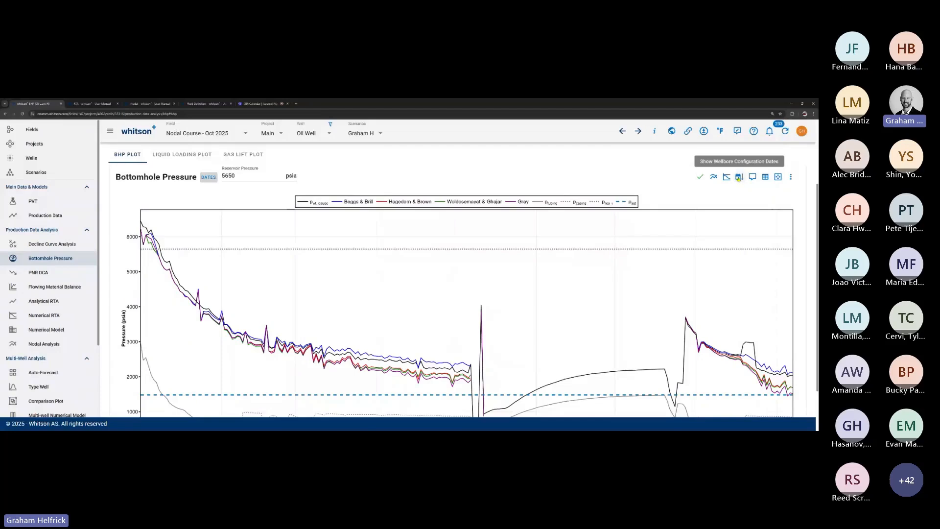
click(738, 177)
scroll(739, 177, down, 1)
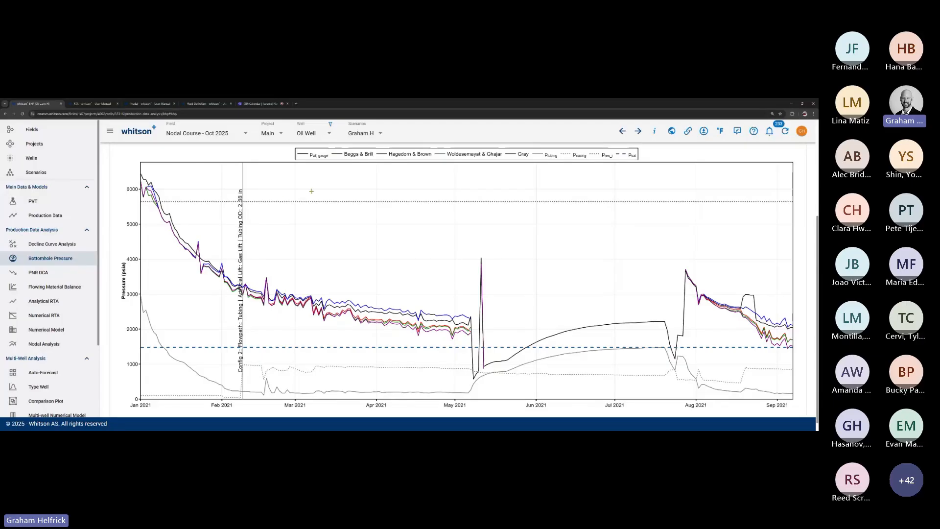
scroll(539, 257, up, 1)
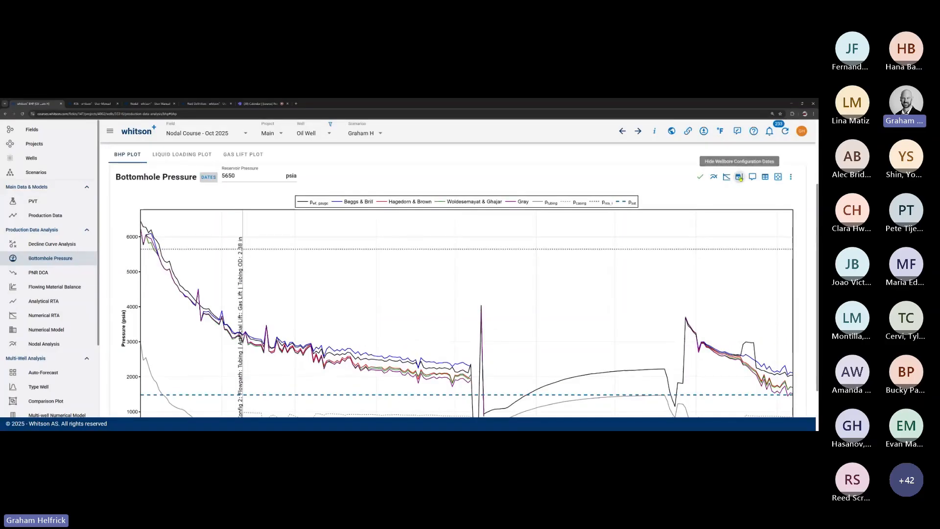
scroll(250, 292, down, 1)
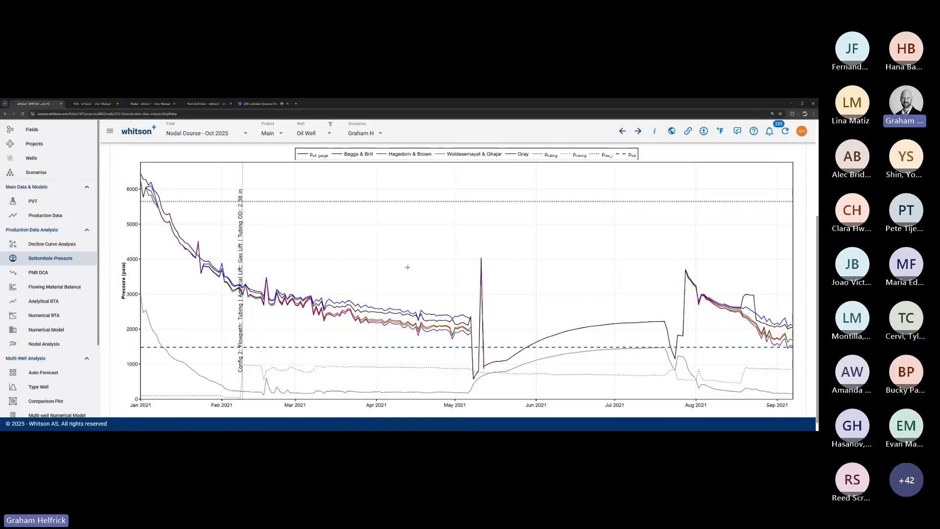
scroll(189, 208, up, 3)
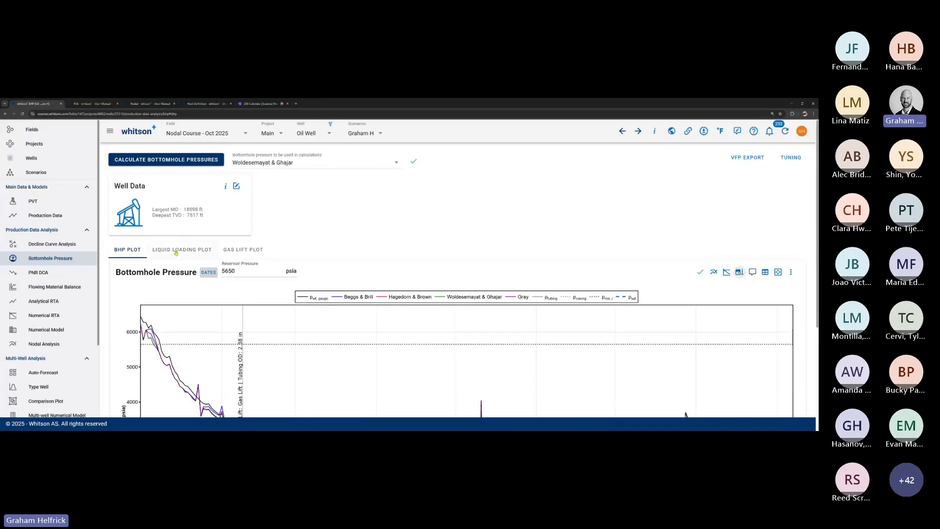
Step: Open the liquid loading plot, check the meeting chat in Microsoft Teams, and return to whitson+
click(164, 250)
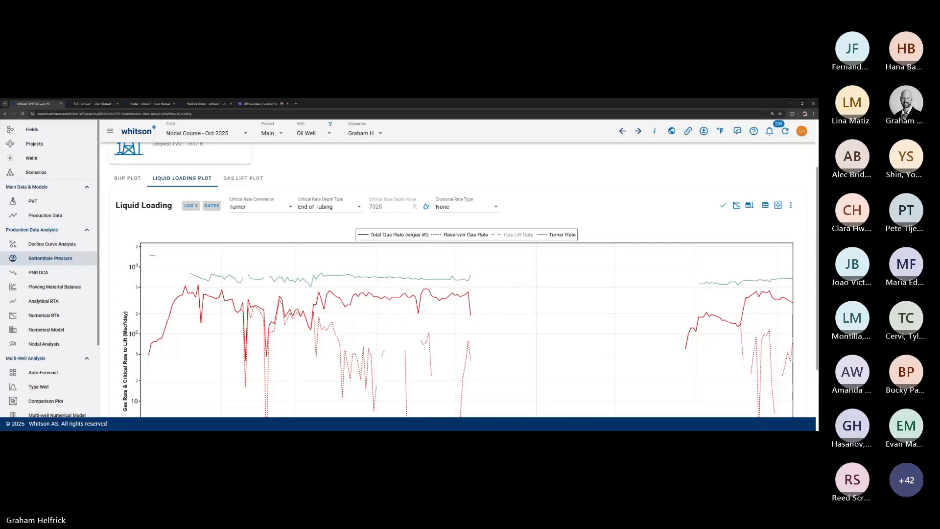
key(ctrl+shift+Tab)
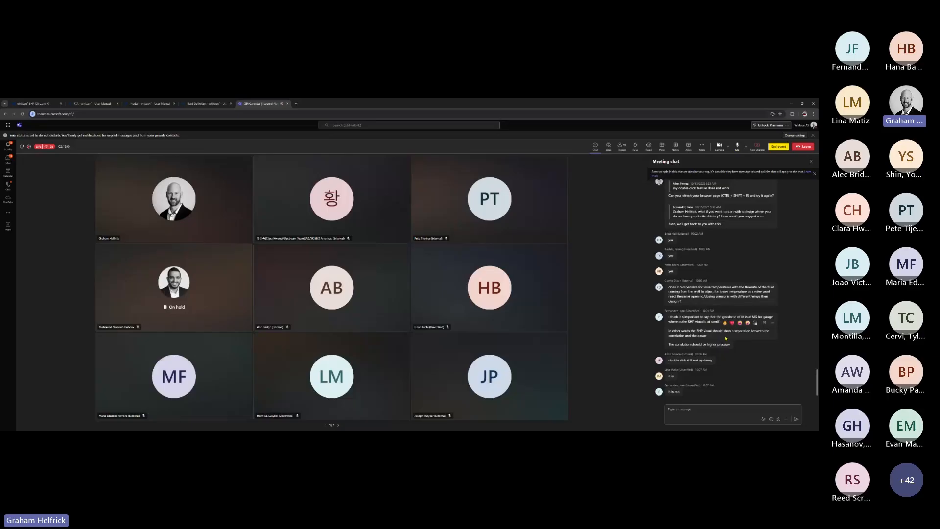
click(40, 104)
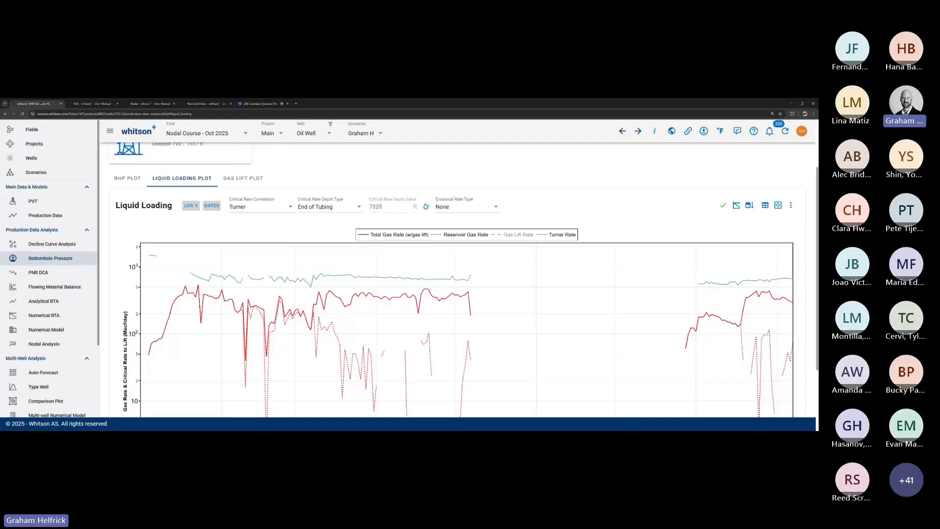
Step: Show the Gas Lift Rate series on the liquid loading plot and inspect the total gas rate points in April 2021
click(520, 237)
mouse_move(429, 349)
mouse_move(424, 296)
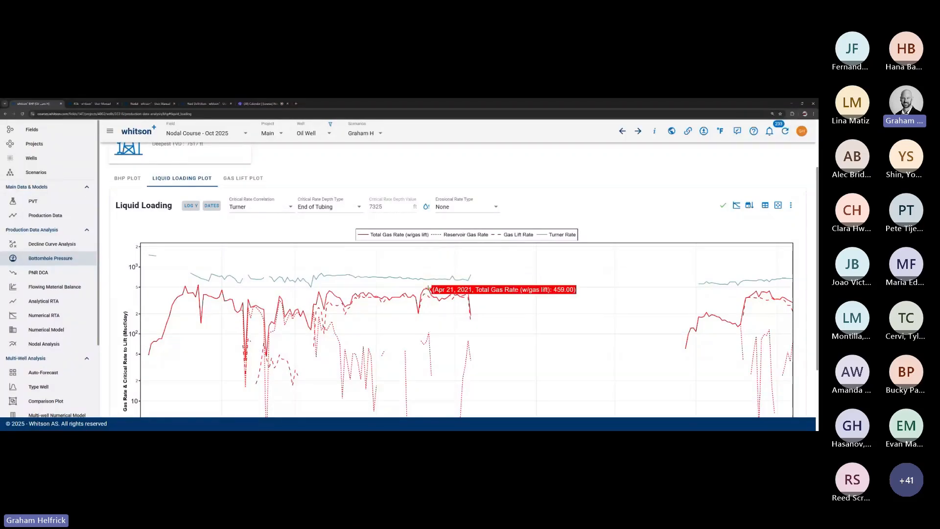
mouse_move(429, 279)
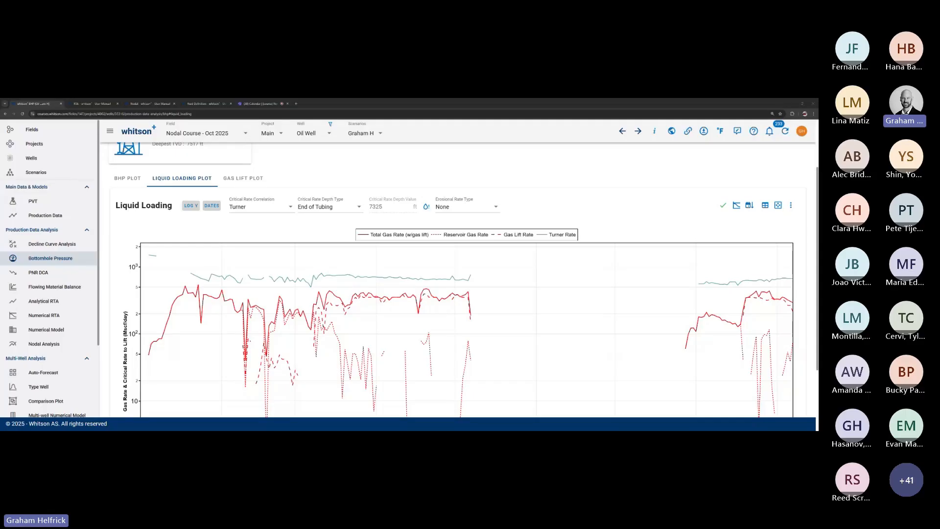
mouse_move(465, 290)
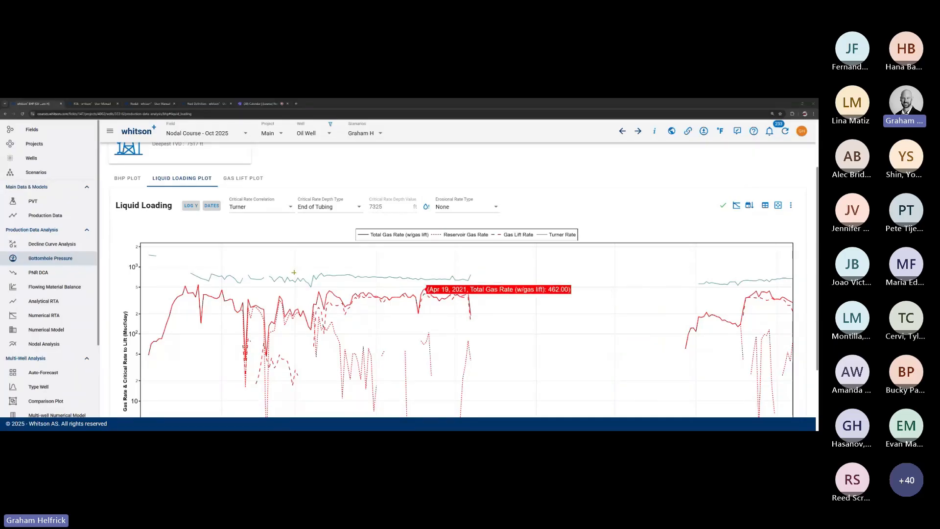
Step: Return to the bottomhole pressure plot, review the gauge depth in the well data, and close the dialog without saving
click(128, 178)
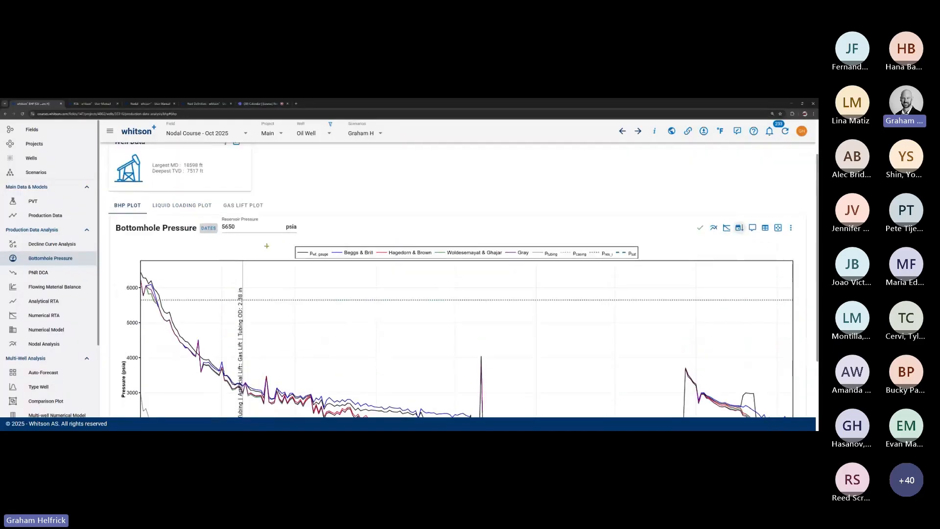
scroll(244, 196, up, 2)
click(237, 187)
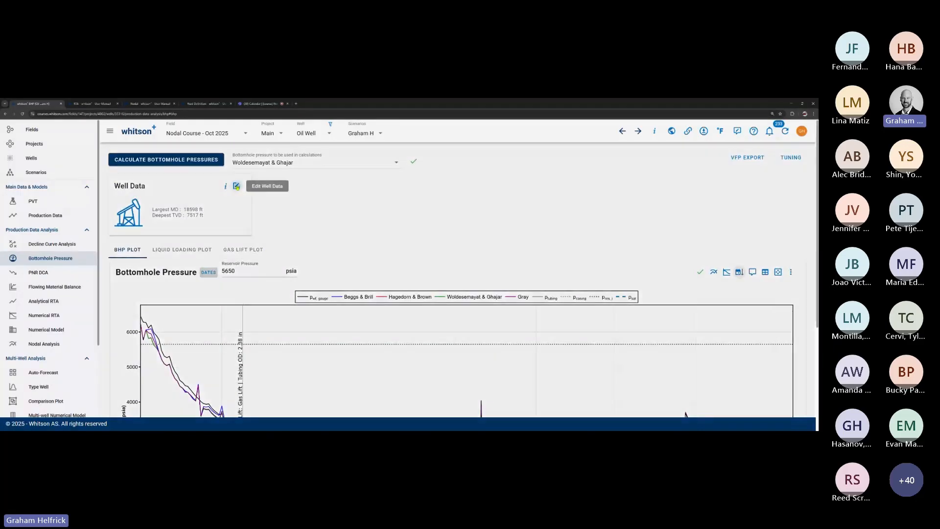
click(531, 172)
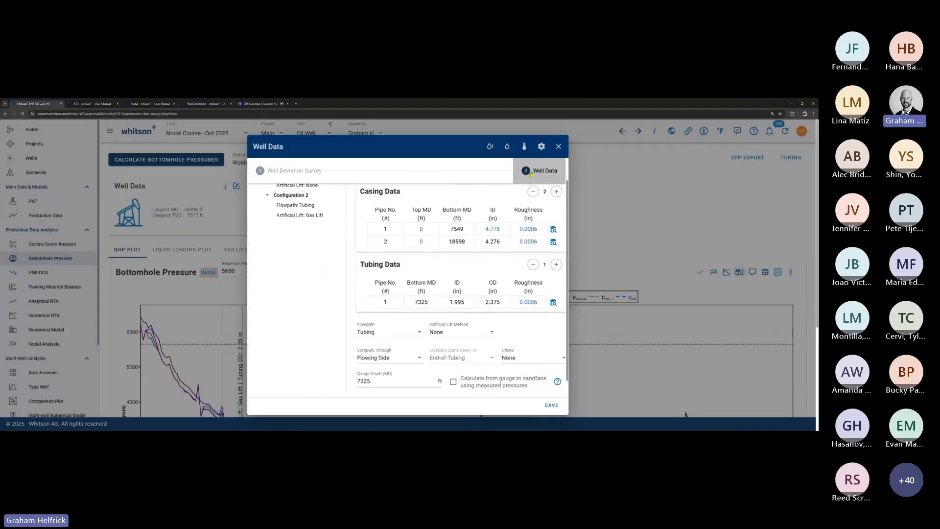
double_click(363, 382)
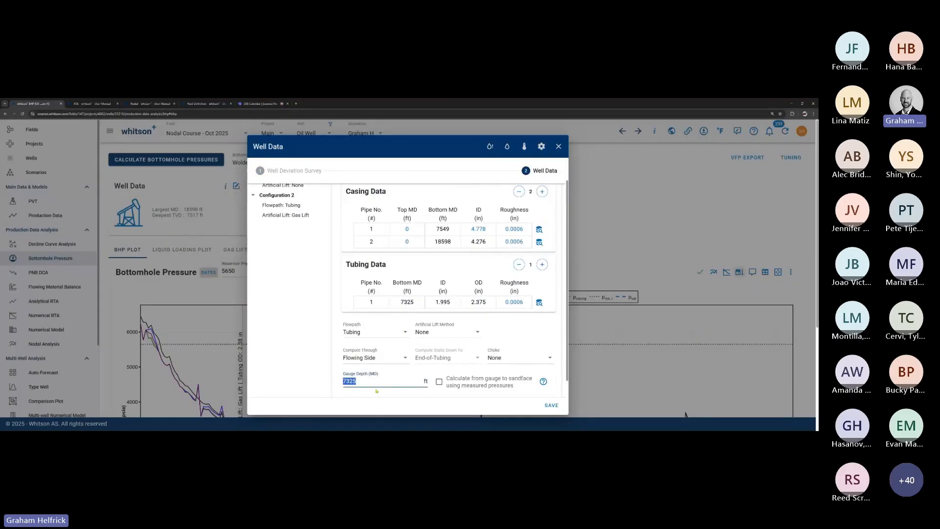
click(372, 383)
click(558, 146)
Step: Open the gas lift plot, isolate the Gas-Lift Valve Depth series, and inspect its points over the production history
click(182, 249)
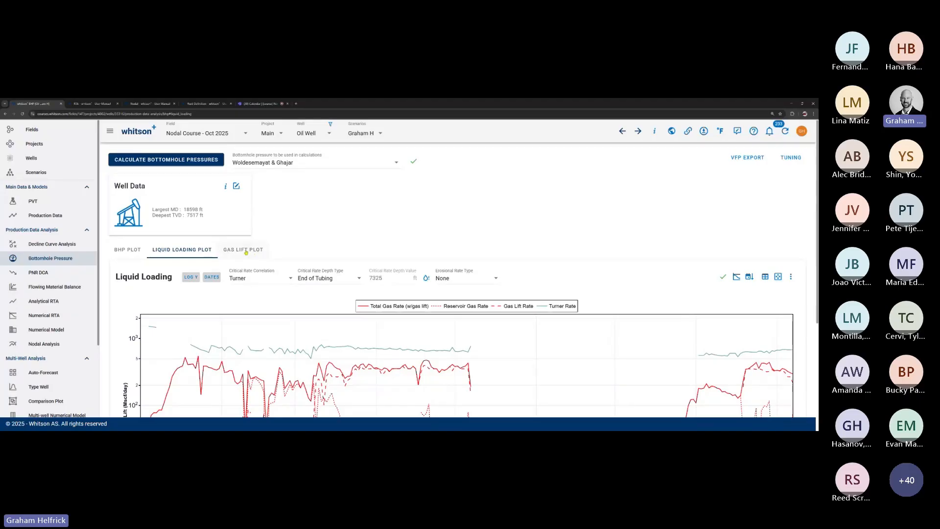
click(253, 254)
scroll(328, 271, down, 3)
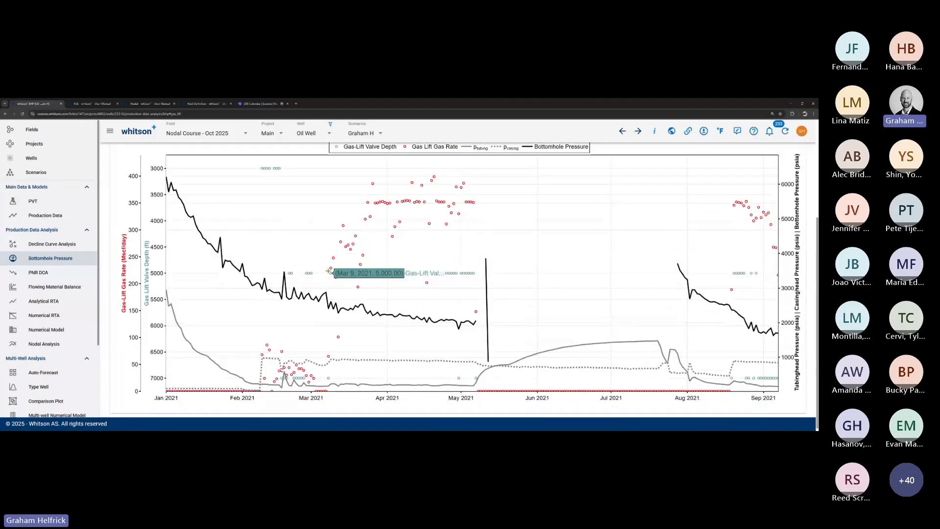
scroll(328, 271, up, 1)
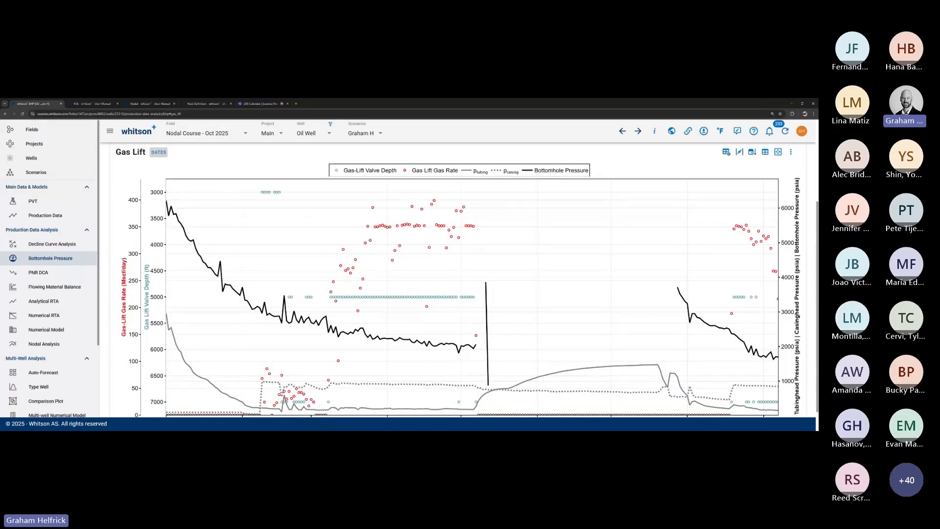
double_click(356, 173)
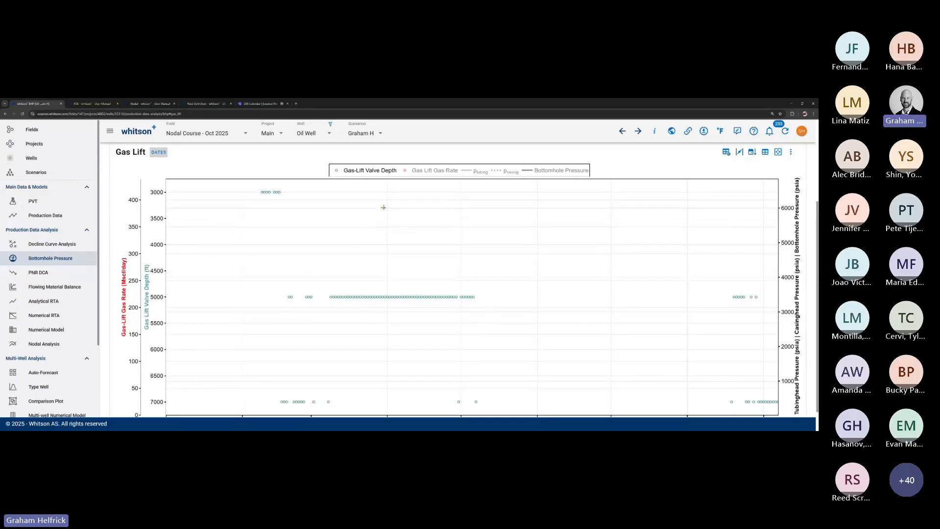
mouse_move(275, 192)
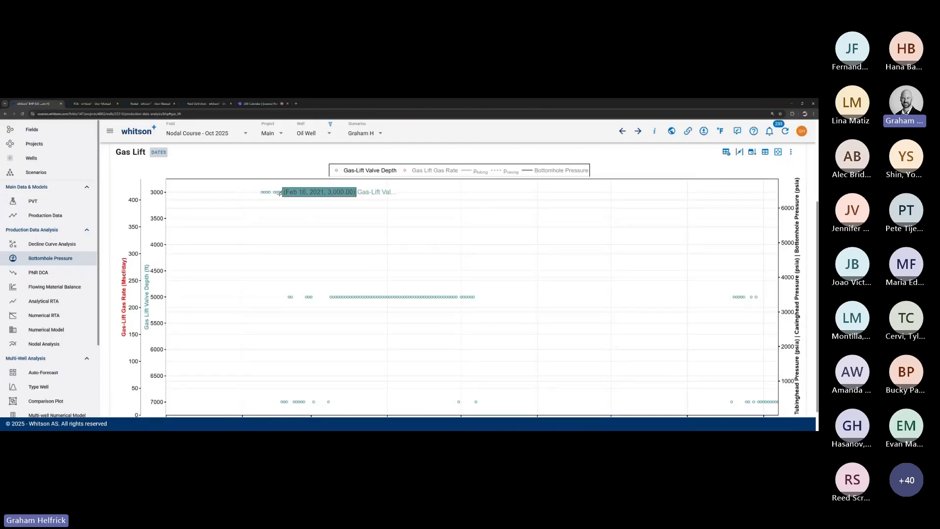
mouse_move(357, 297)
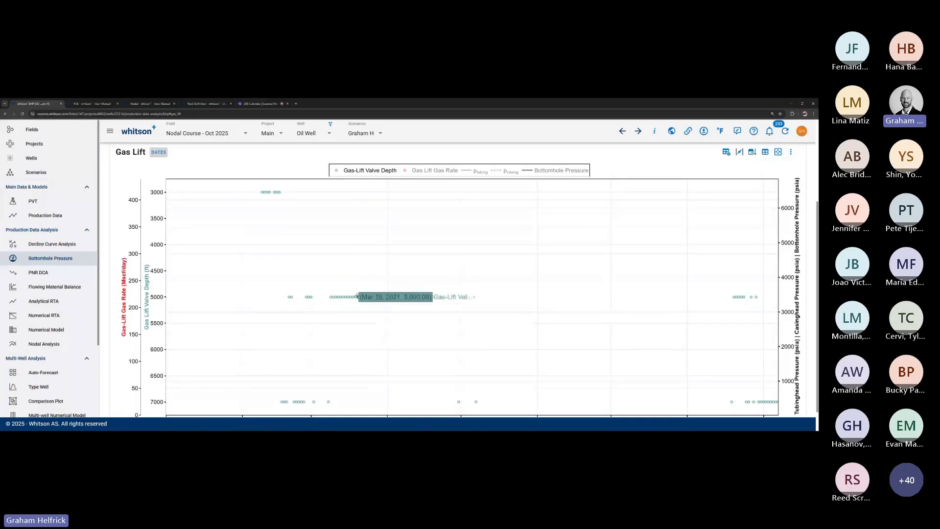
scroll(357, 297, down, 1)
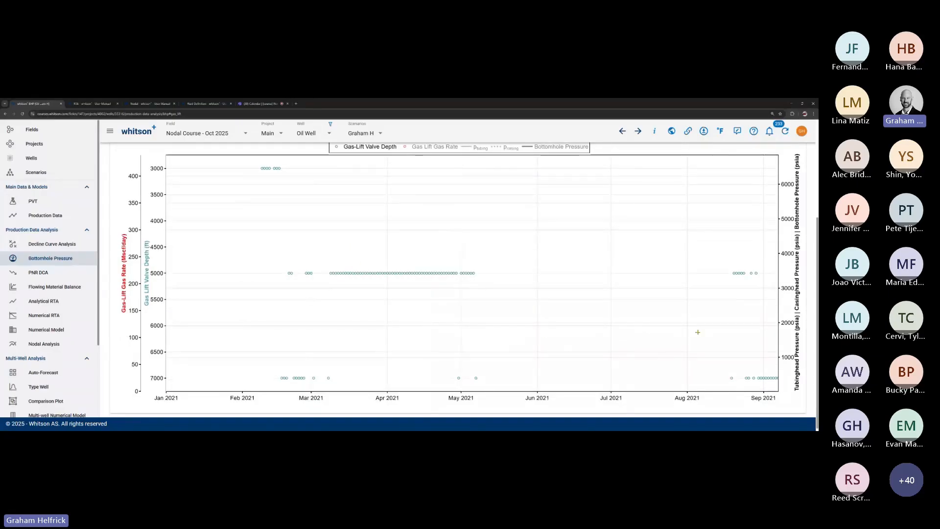
mouse_move(776, 377)
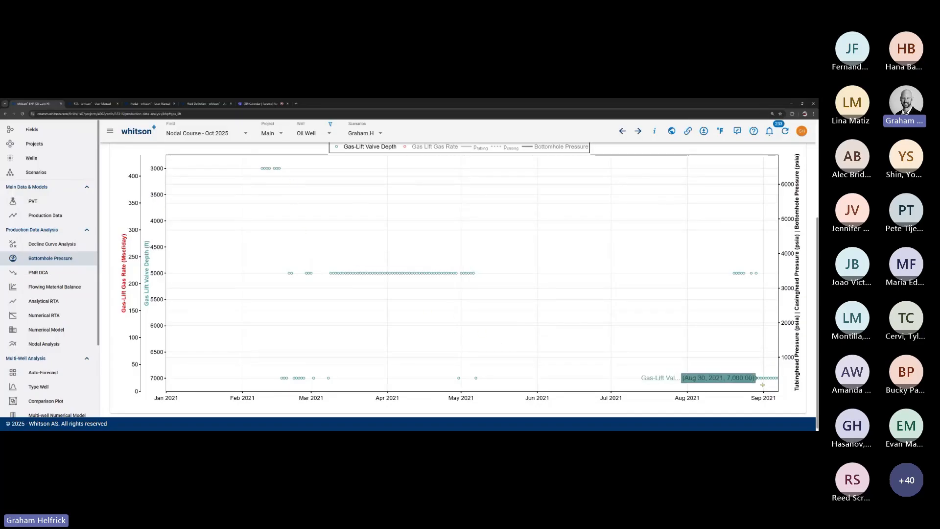
Step: View the input gas lift valve depths table, close it, and compare it with the valve depth points around September 2021
scroll(749, 274, up, 1)
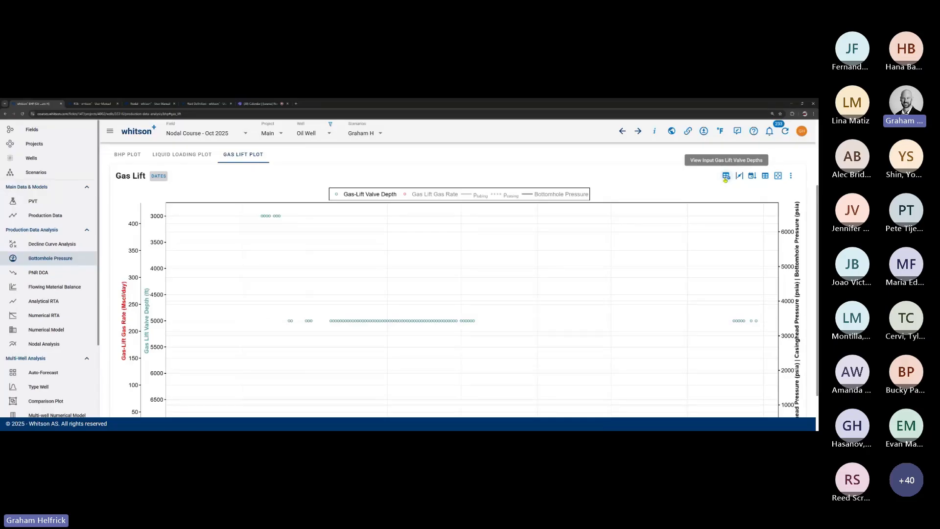
click(728, 176)
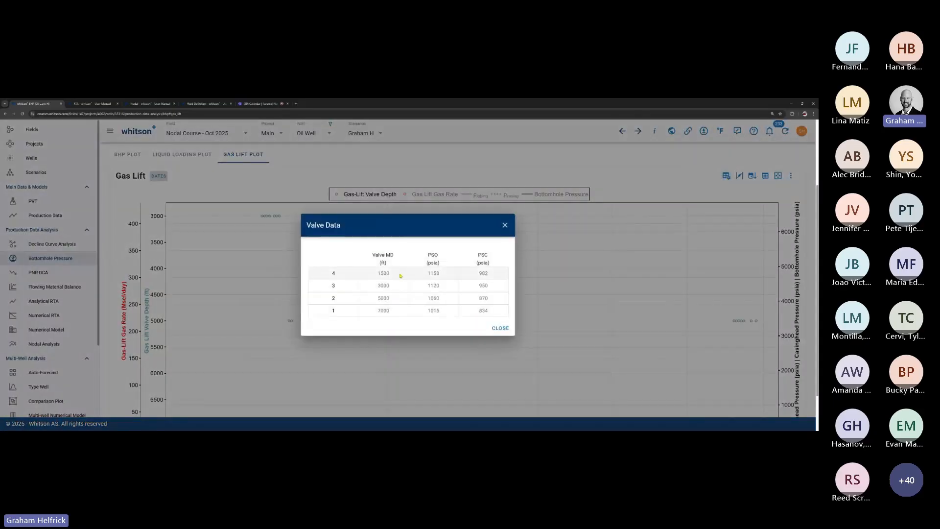
click(393, 309)
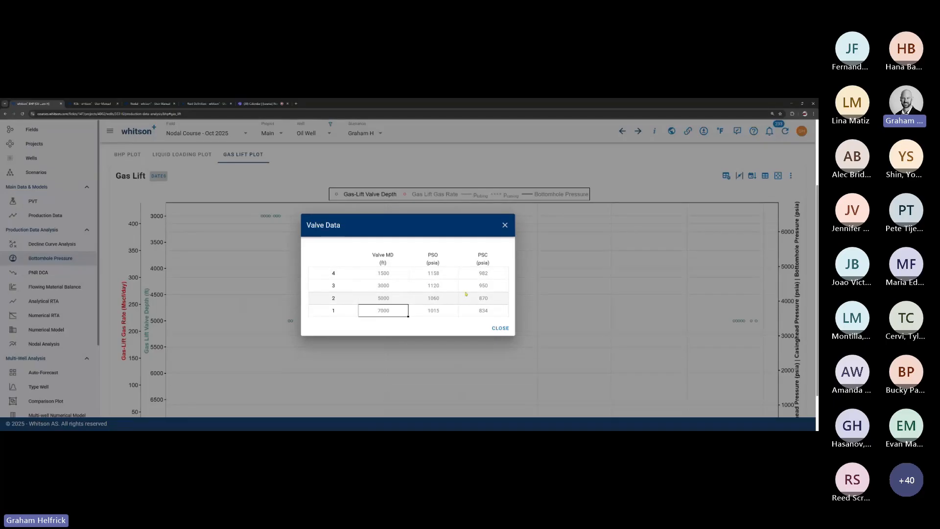
click(505, 225)
scroll(490, 293, down, 1)
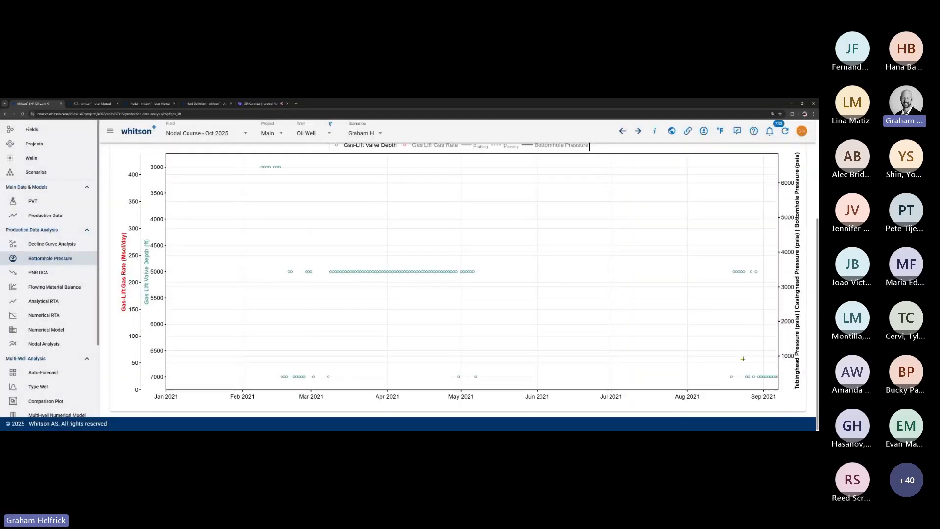
mouse_move(769, 377)
Step: Open Configuration 2 in the well data and set its gas lift configuration to Automatic
scroll(528, 311, up, 3)
click(237, 186)
click(290, 195)
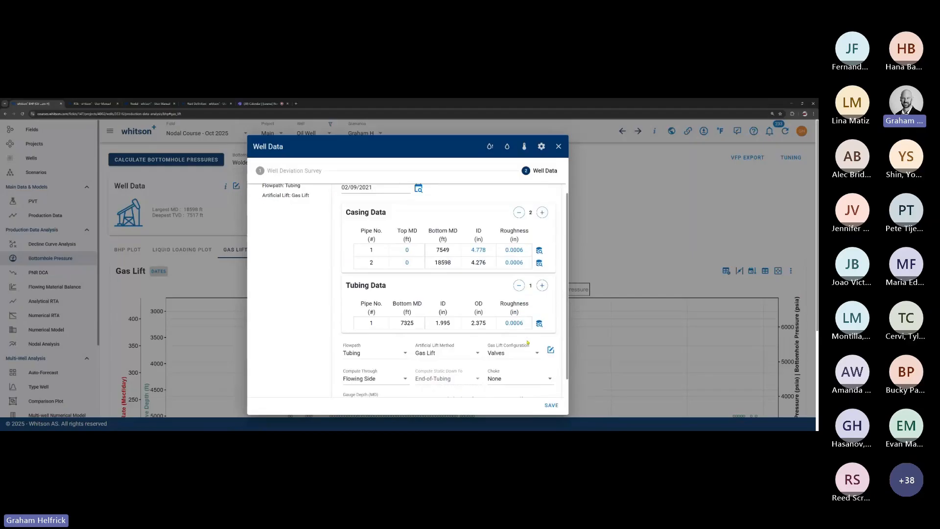
click(536, 353)
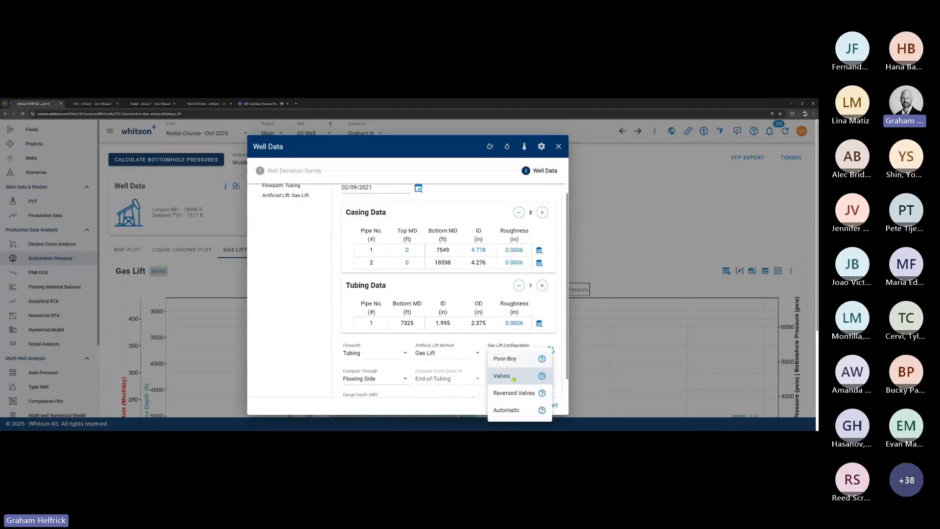
click(514, 413)
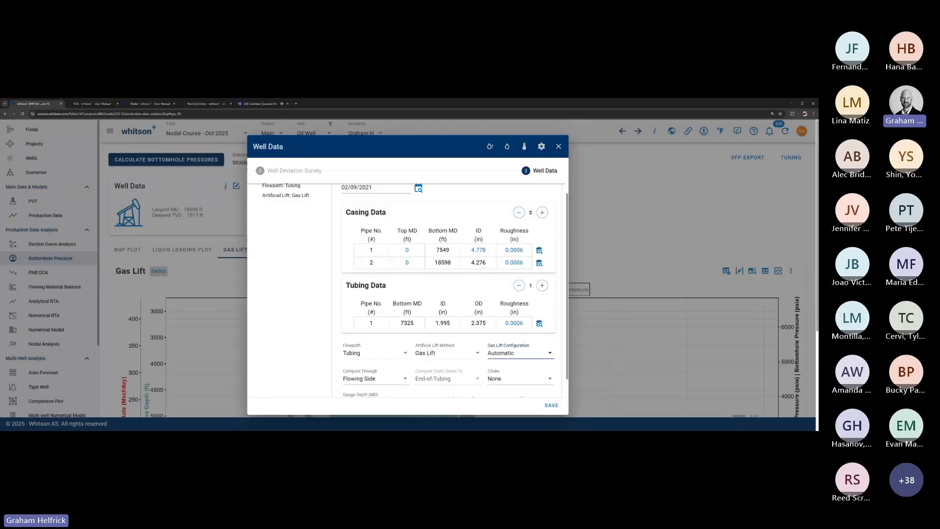
Step: Save the Automatic gas lift setting for Configuration 2 and inspect the Gas-Lift Valve Depth series on its own
click(550, 405)
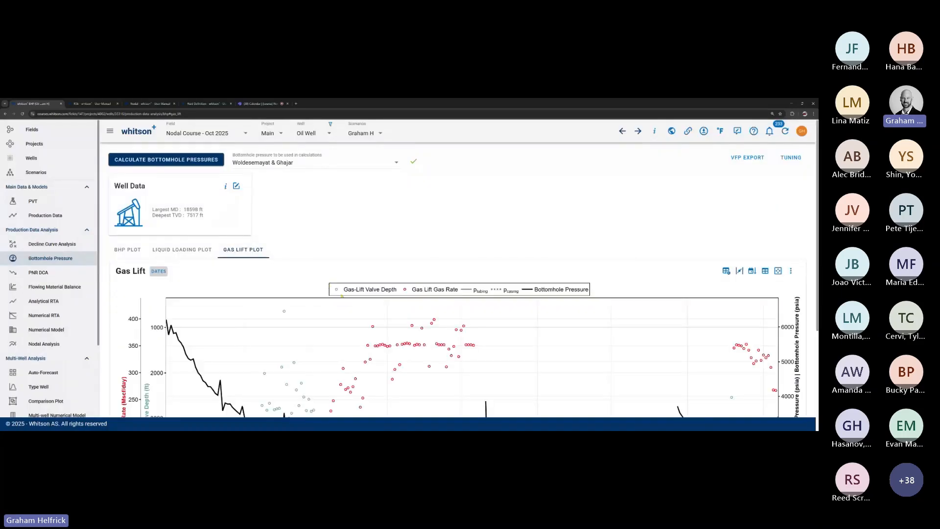
scroll(287, 231, down, 3)
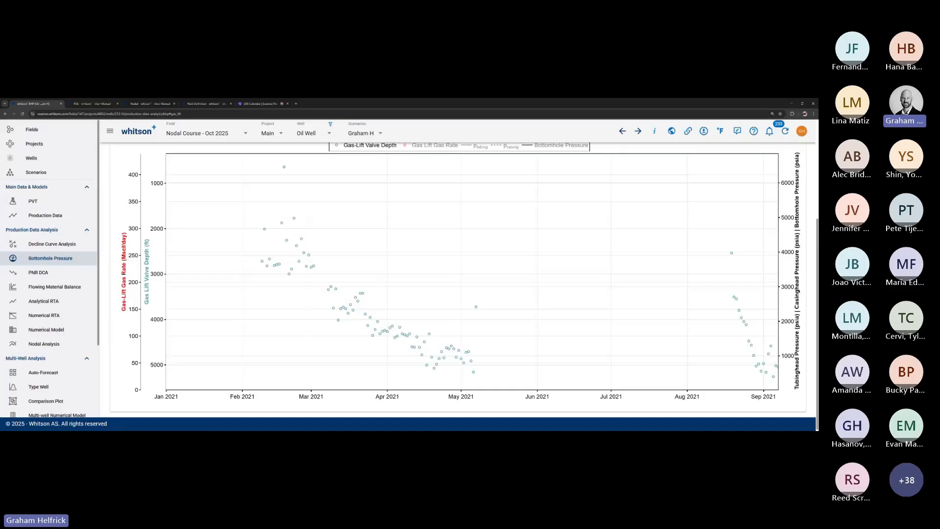
scroll(281, 186, up, 3)
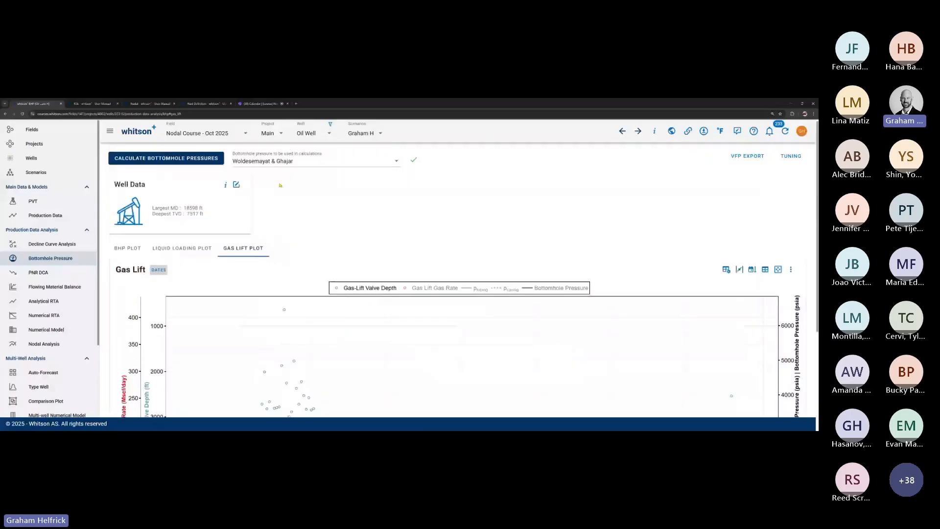
Step: Revert Configuration 2's Automatic gas lift setting in the well data so the plot uses the input valve depths, and check the depth points
click(236, 184)
key(Escape)
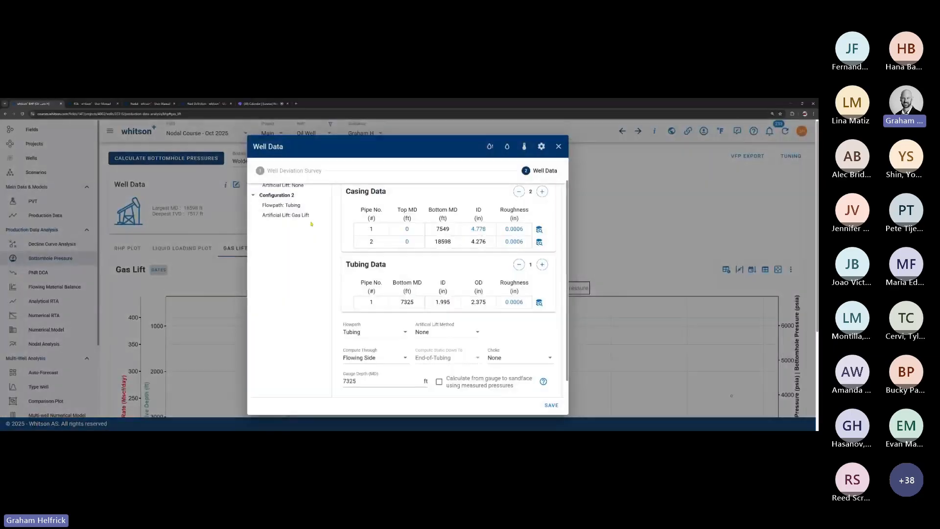
double_click(370, 289)
scroll(387, 284, down, 3)
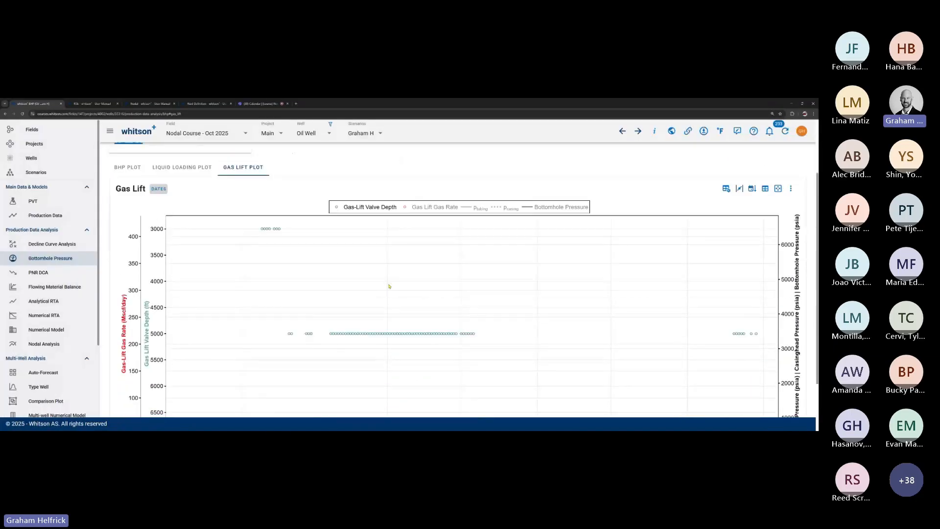
scroll(388, 285, up, 3)
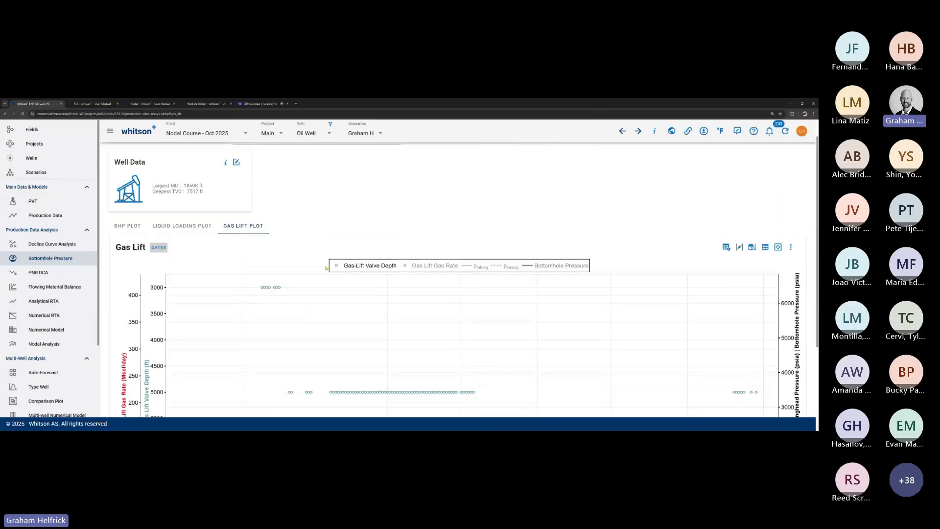
Step: Review the liquid loading plot's total gas rate against the Turner rate, and return to the gas lift plot
click(198, 226)
scroll(497, 288, down, 1)
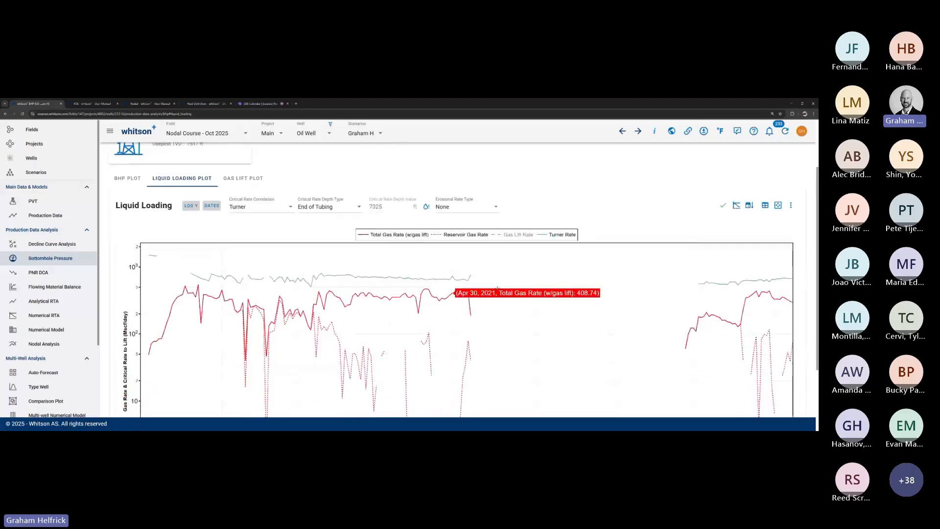
click(243, 178)
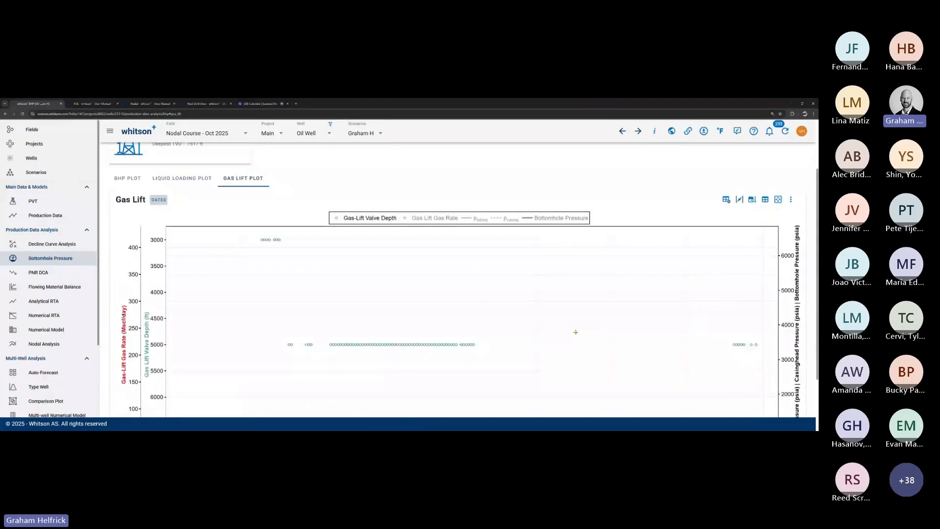
scroll(576, 332, down, 1)
scroll(746, 387, up, 3)
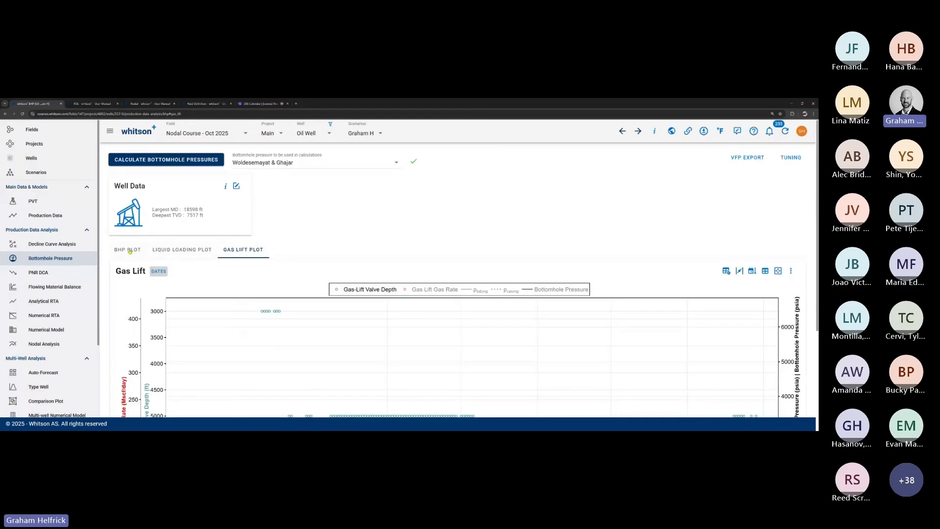
Step: Return to the bottomhole pressure plot and review the correlation curves and the reservoir pressure value
click(123, 254)
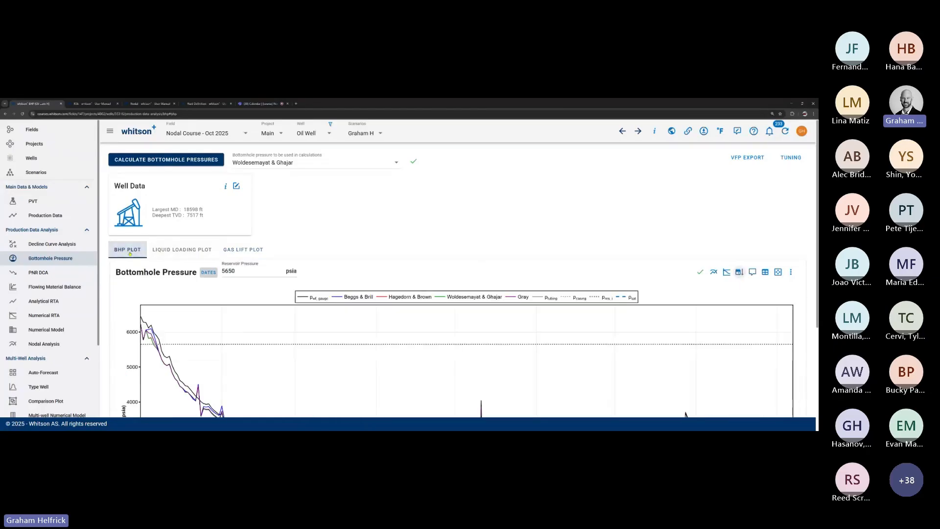
scroll(215, 315, down, 1)
scroll(215, 315, down, 1)
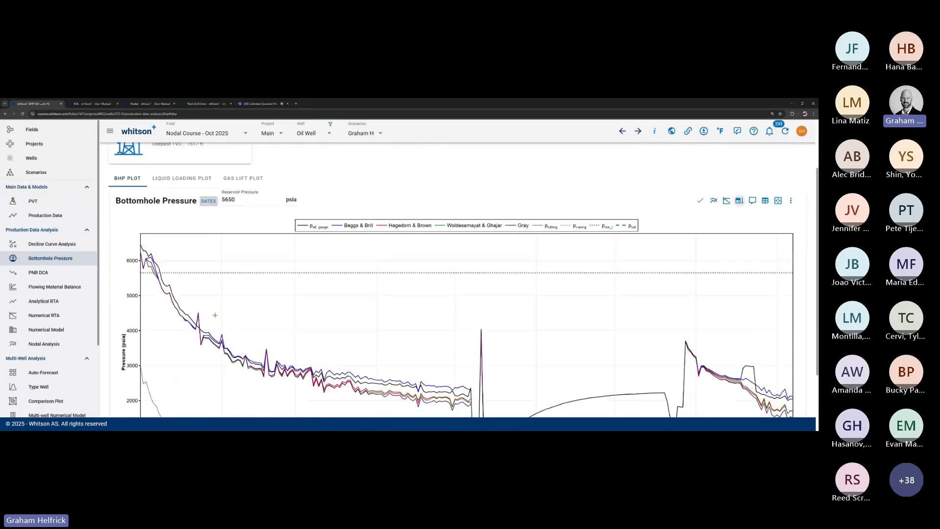
scroll(215, 315, down, 1)
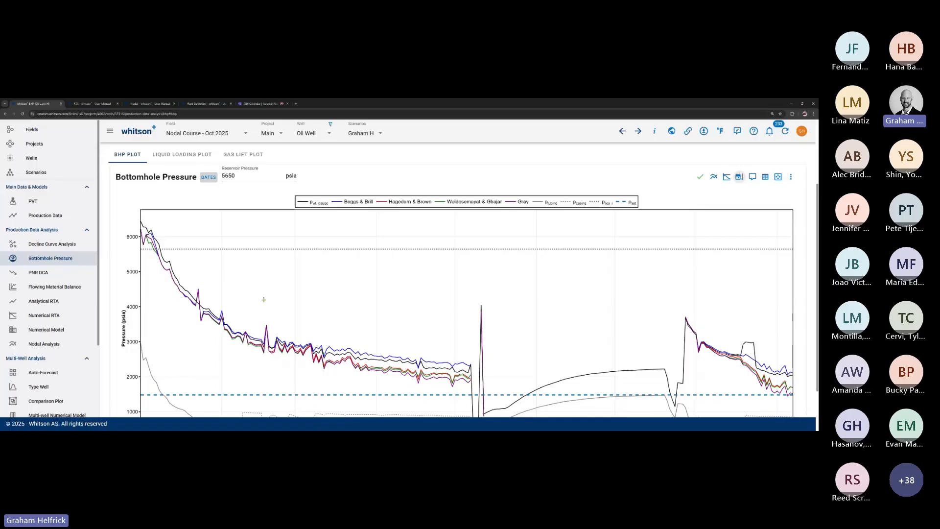
double_click(228, 175)
click(248, 176)
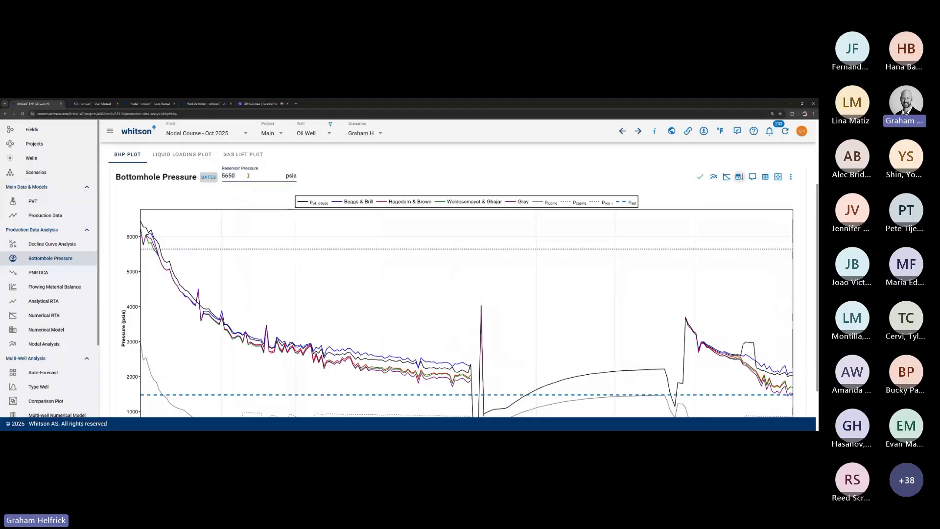
scroll(242, 224, up, 1)
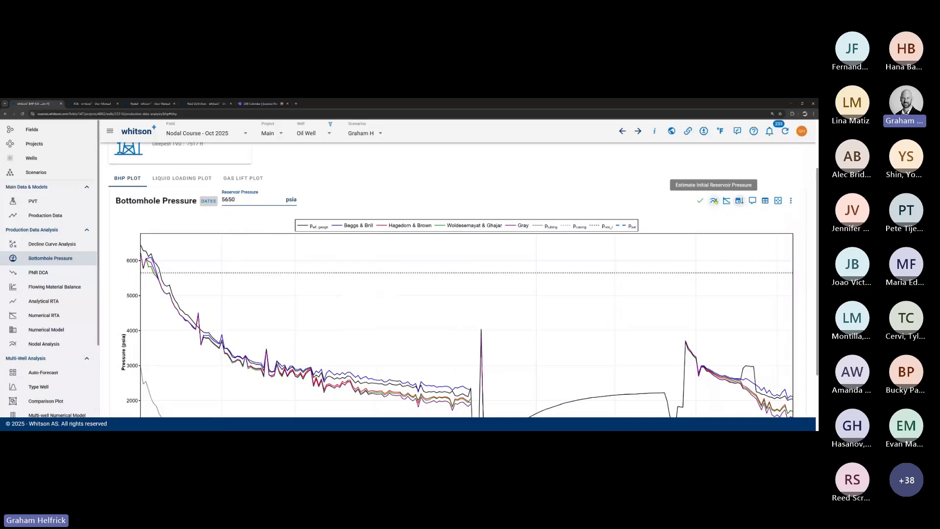
Step: Try estimating the initial reservoir pressure by autofitting the Vogel (Oil) IPR over days 0 to 10, and close without saving
click(714, 202)
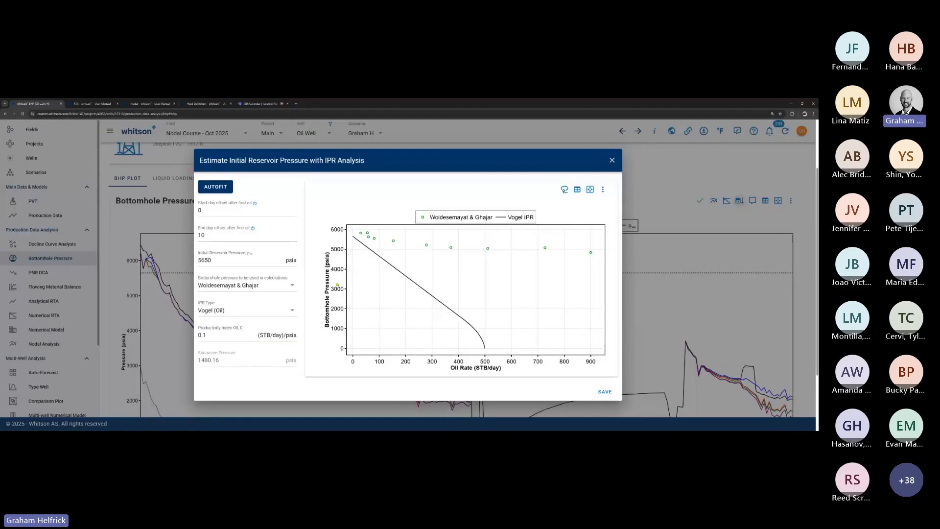
double_click(202, 235)
click(225, 240)
mouse_move(355, 238)
click(218, 188)
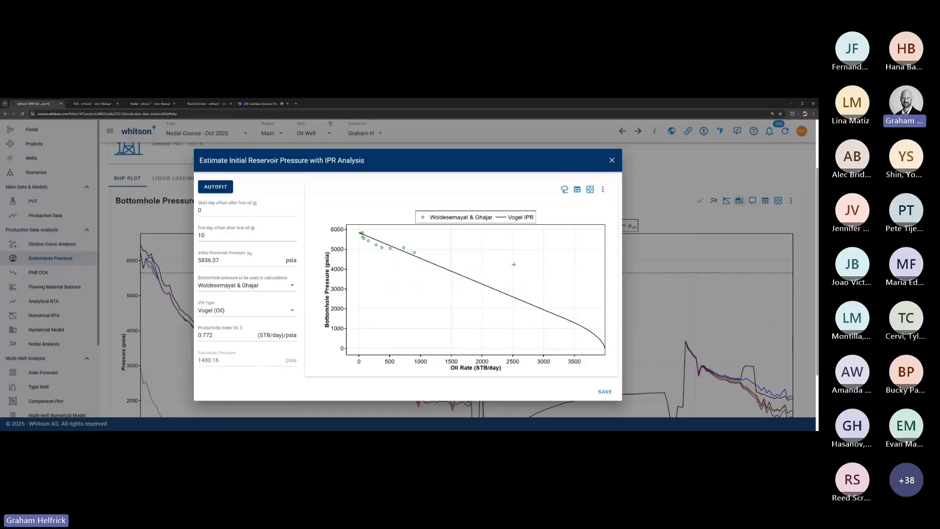
click(612, 160)
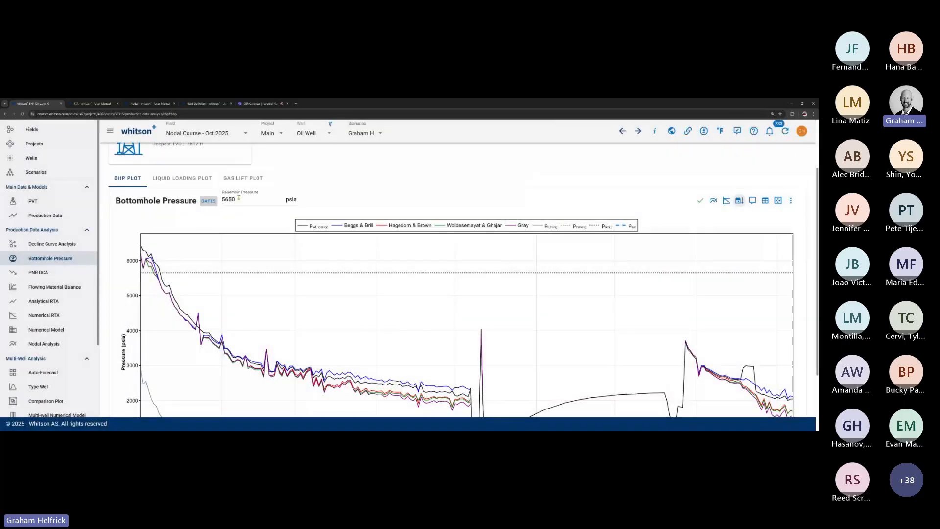
Step: Open the flowing material balance analysis for the well and run it
click(246, 201)
click(69, 289)
click(125, 182)
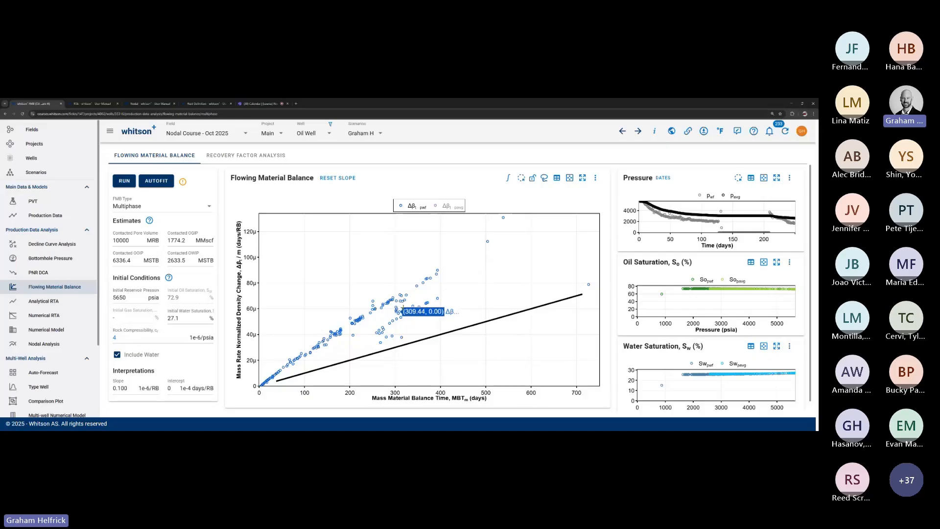
Step: Steepen the flowing material balance line to follow the main data trend, slope about 0.215e-6/RB, and rerun the analysis
drag(584, 296, 455, 260)
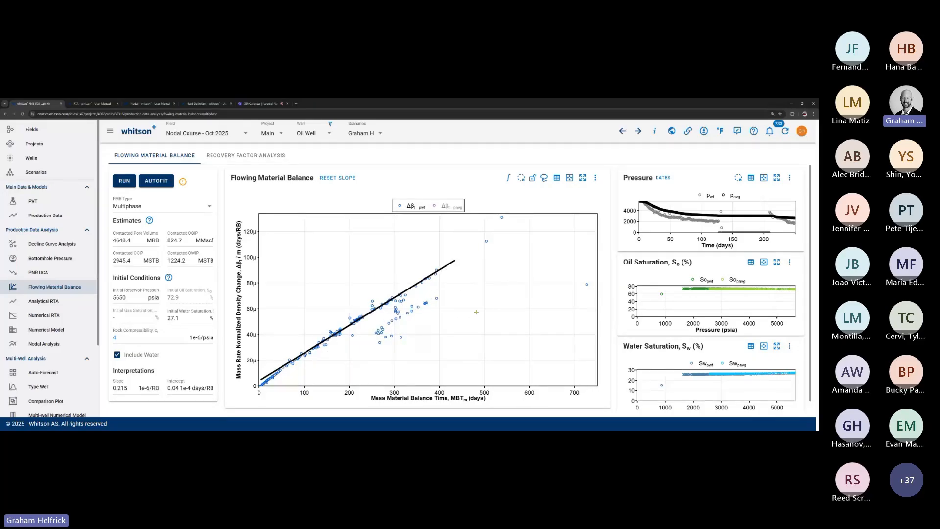
double_click(136, 261)
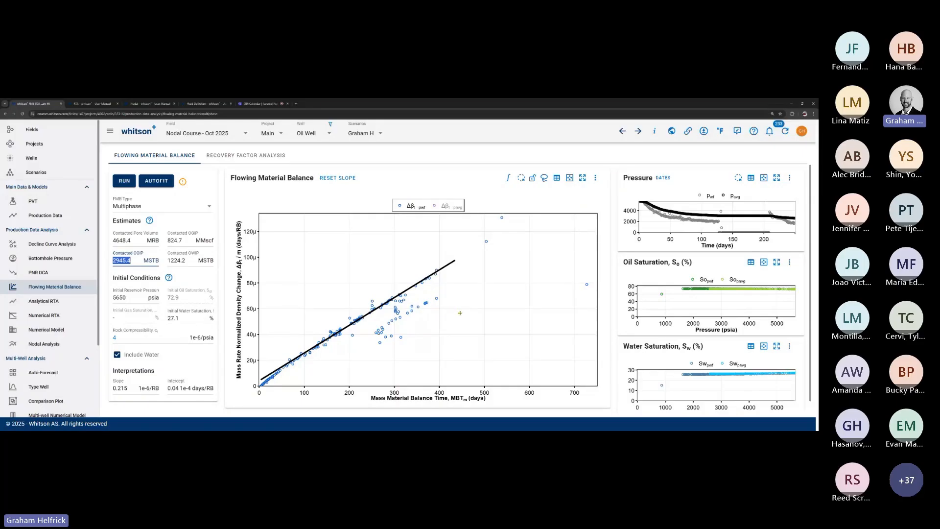
click(133, 261)
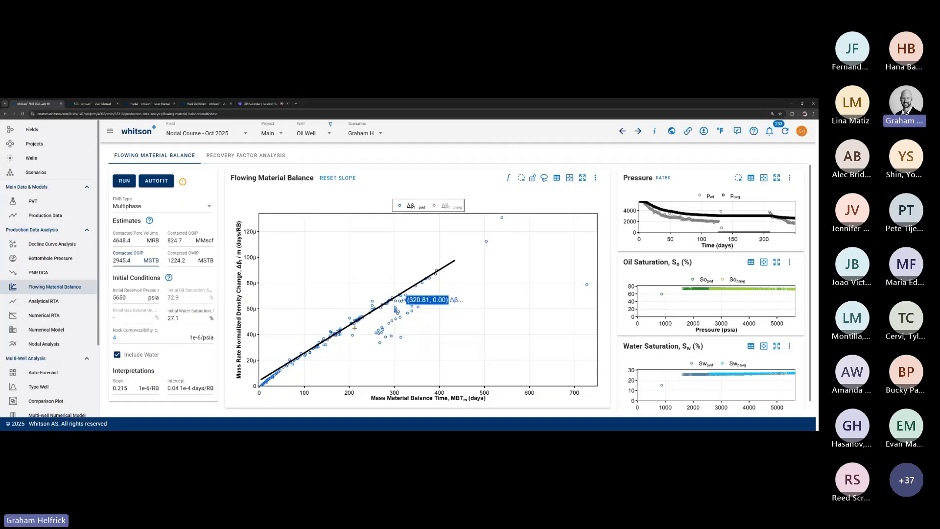
click(124, 182)
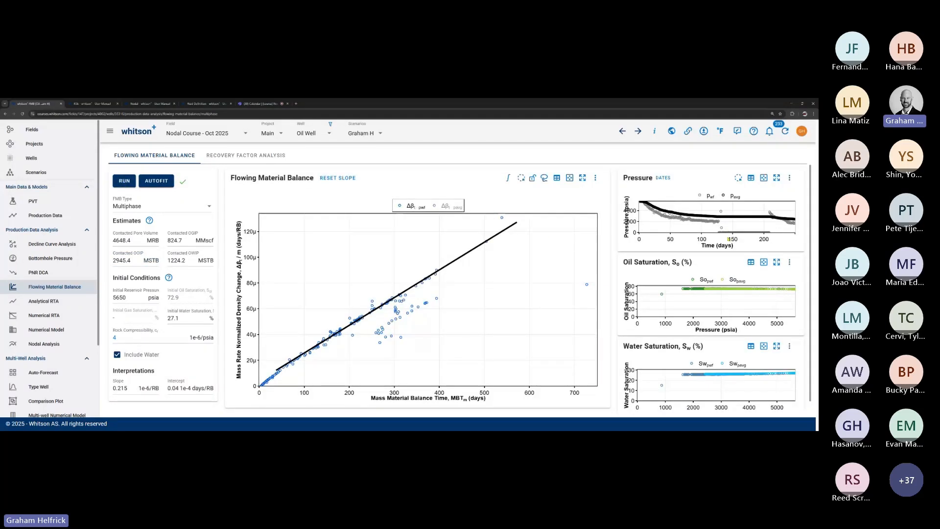
Step: Enlarge the Pressure chart, check the replies in the Teams meeting chat, and return to the whitson analysis
mouse_move(778, 217)
click(779, 180)
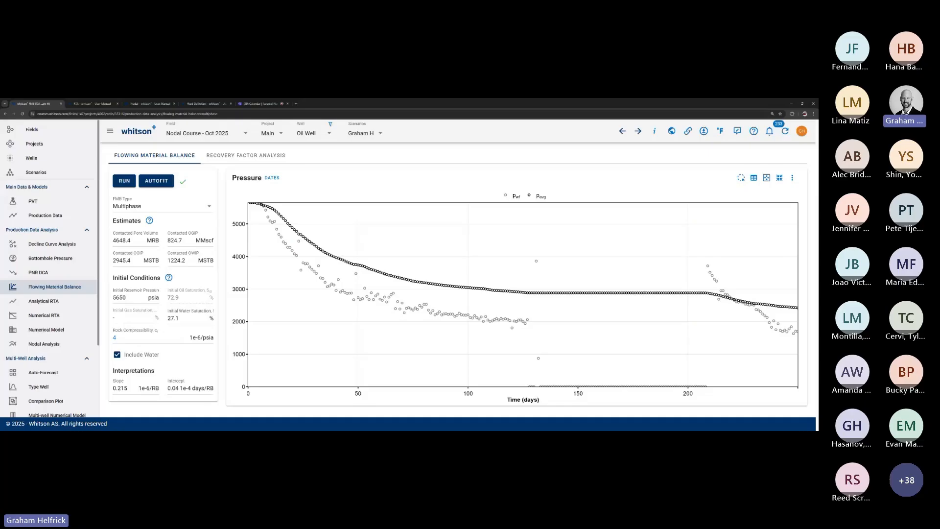
key(ctrl+shift+Tab)
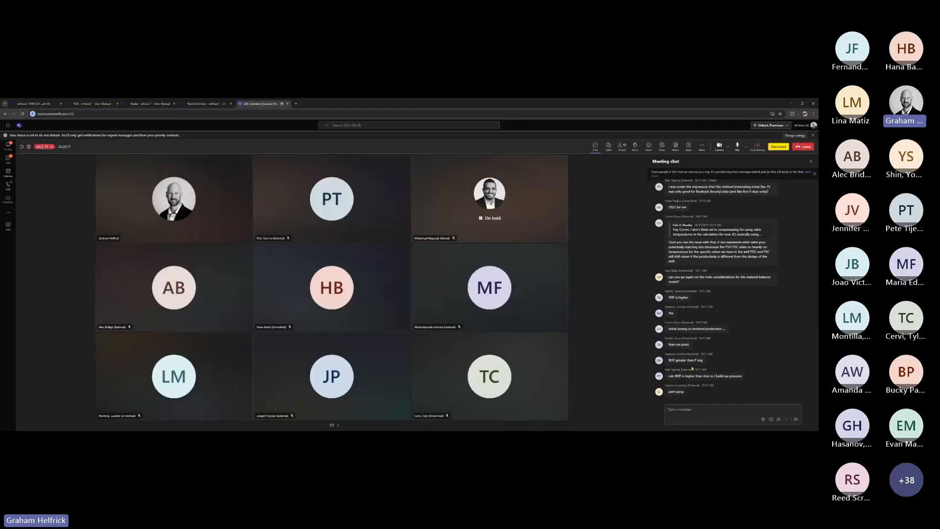
click(28, 104)
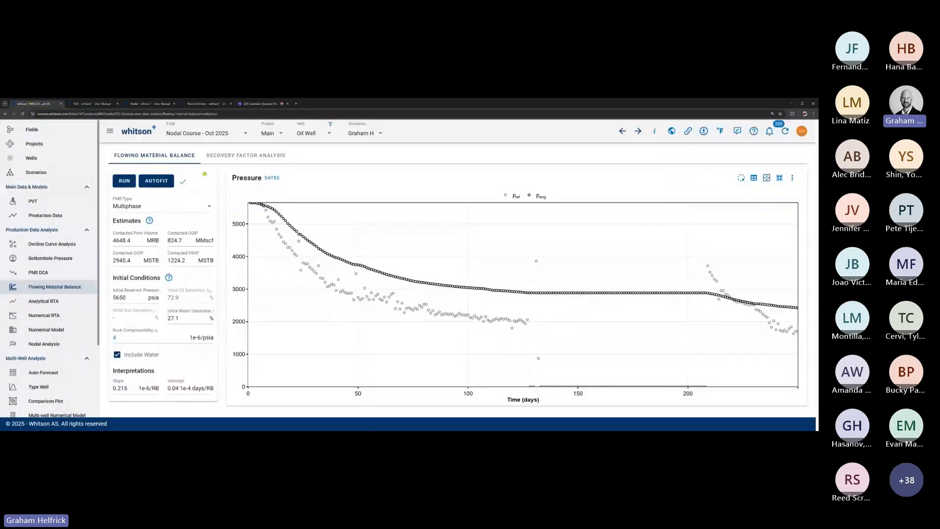
Step: Compare the flowing and average pressure points around days 120 and 209, and restore the Pressure chart to normal size
mouse_move(708, 259)
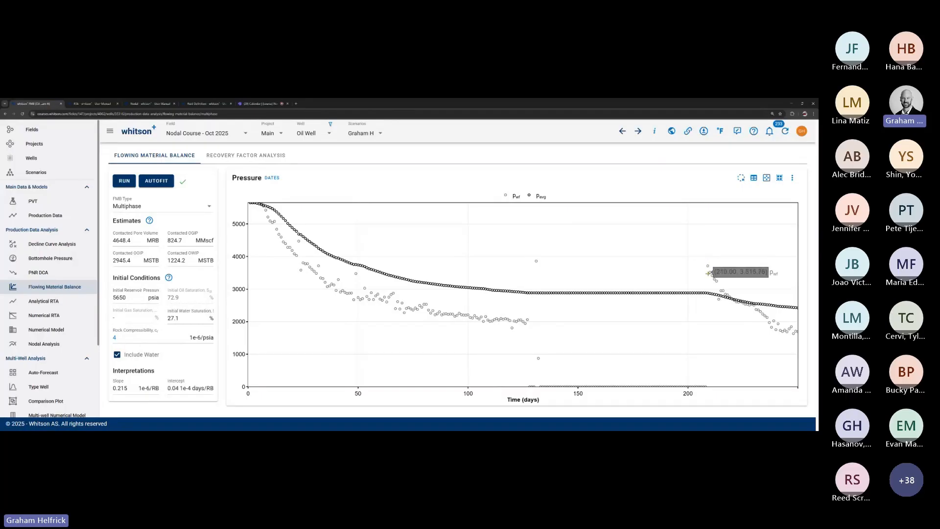
mouse_move(709, 293)
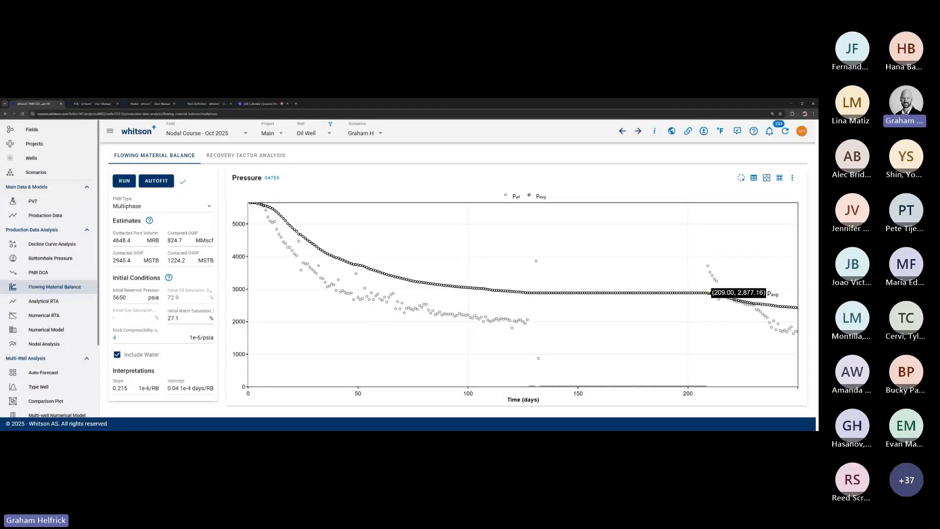
mouse_move(512, 291)
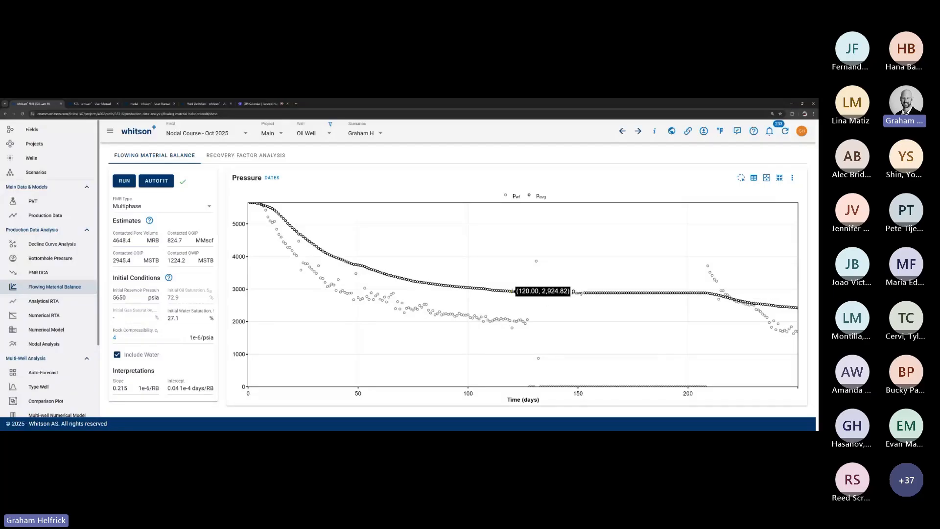
mouse_move(512, 321)
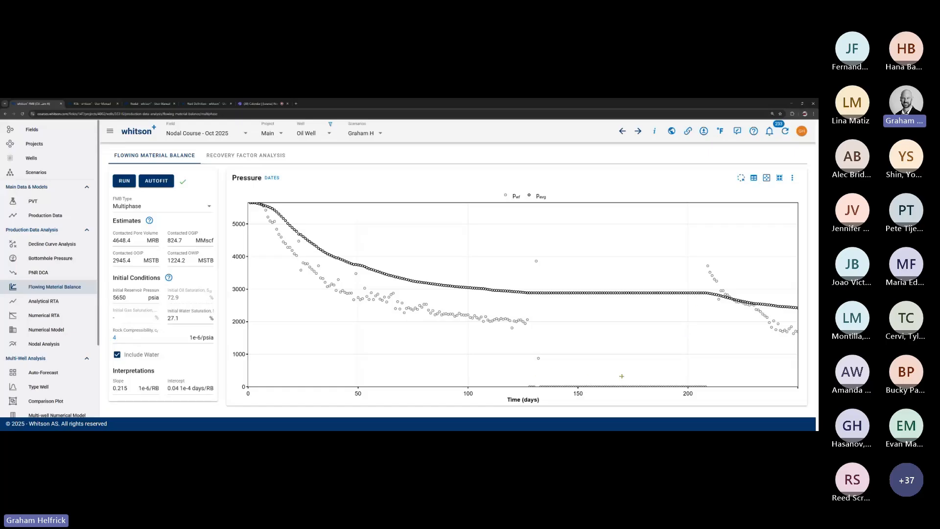
mouse_move(749, 306)
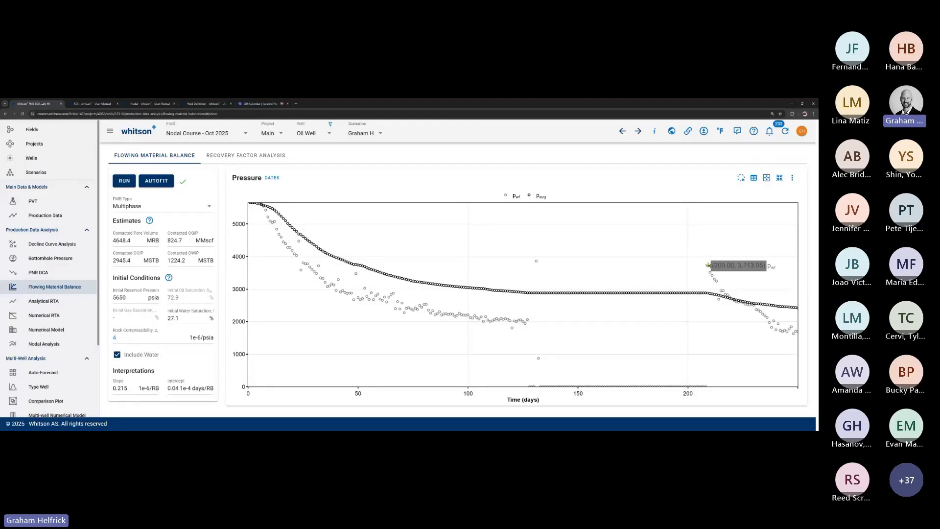
click(780, 178)
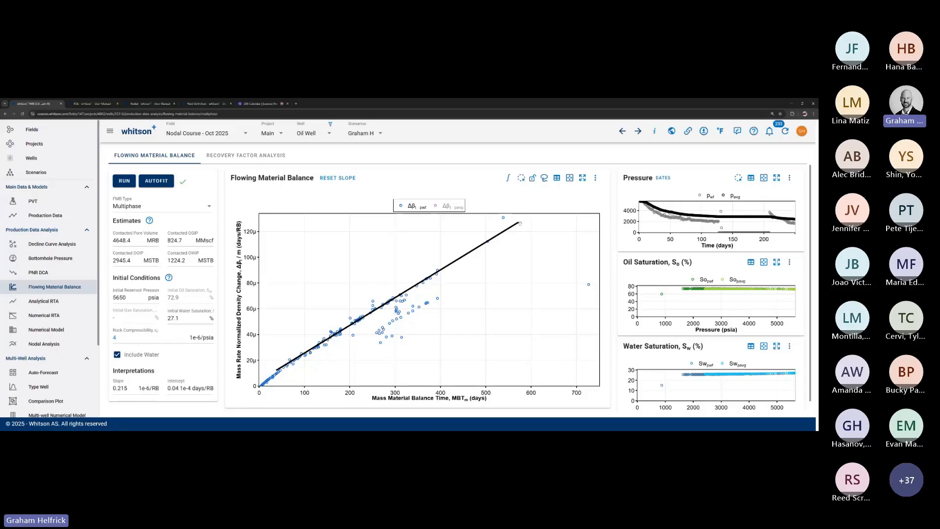
Step: Lower the flowing material balance line onto the lower data points, slope about 0.179e-6/RB, and rerun the analysis
drag(519, 224, 522, 238)
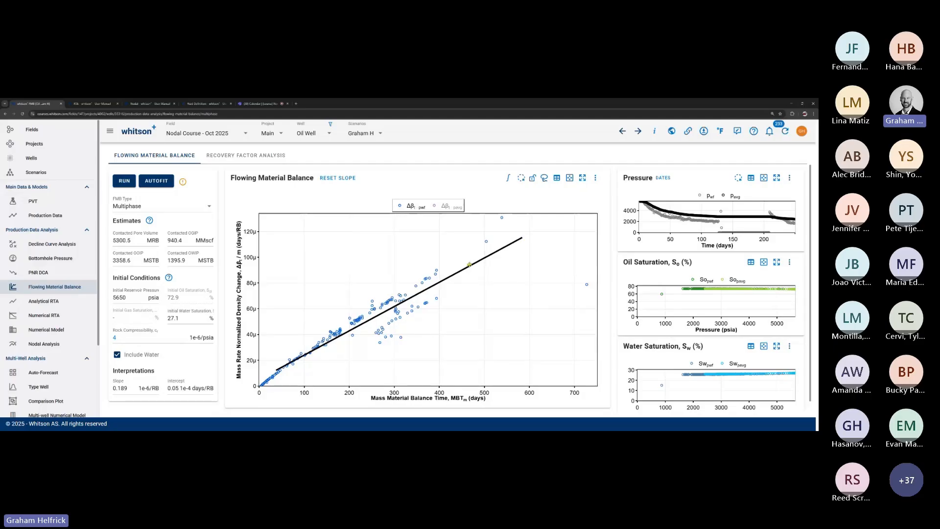
drag(470, 264, 508, 265)
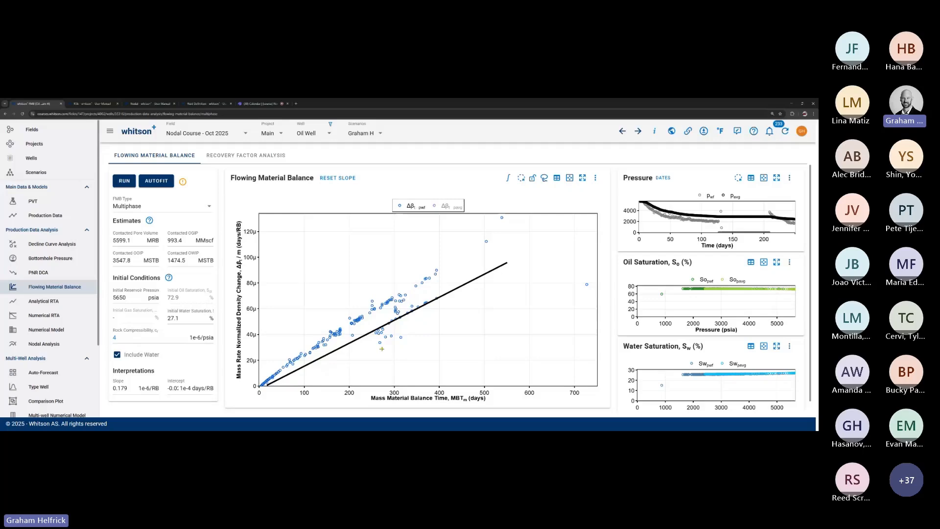
drag(135, 260, 107, 263)
click(127, 262)
click(124, 181)
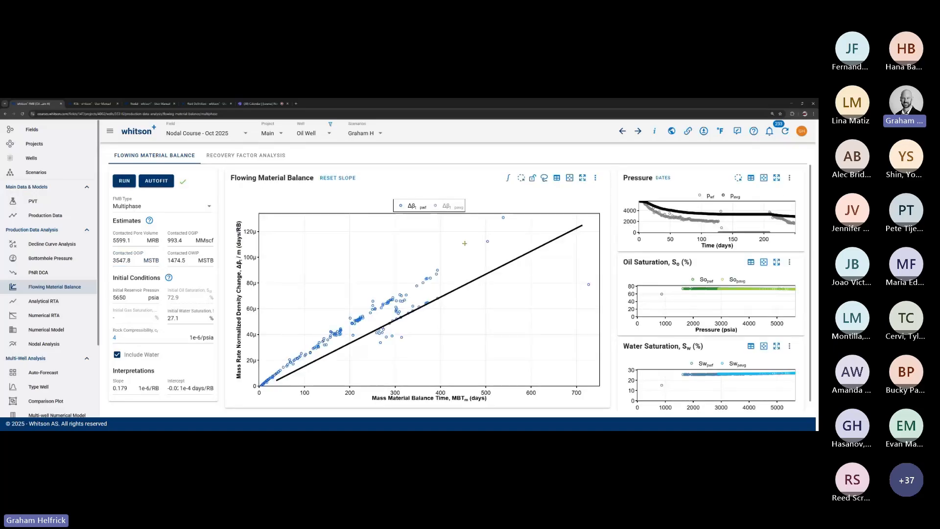
Step: Shorten the flowing material balance line at slope about 0.179e-6/RB, rerun the analysis, and inspect average pressure on the enlarged Pressure chart
drag(582, 225, 519, 259)
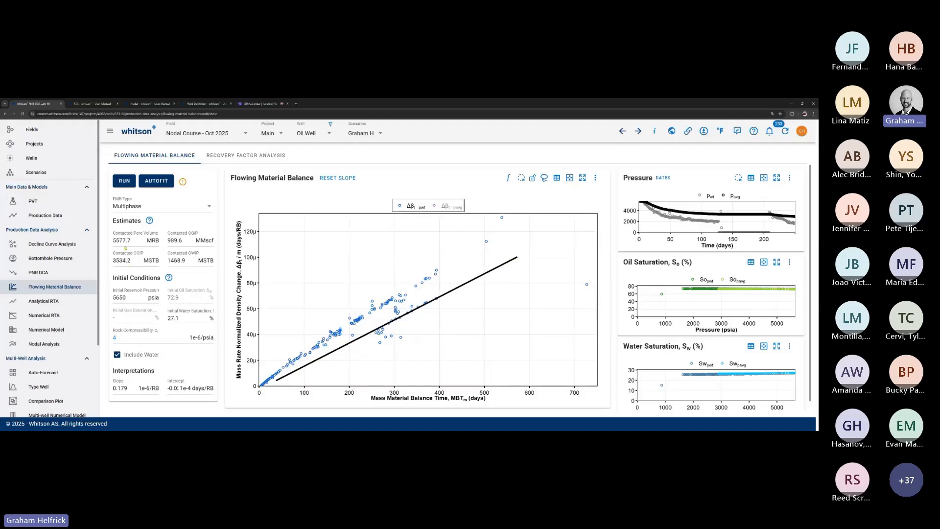
click(124, 183)
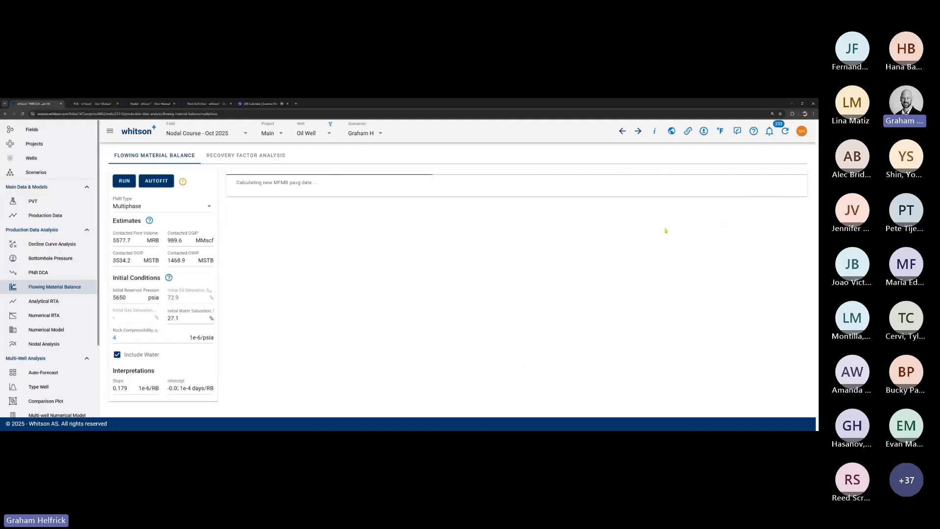
click(777, 178)
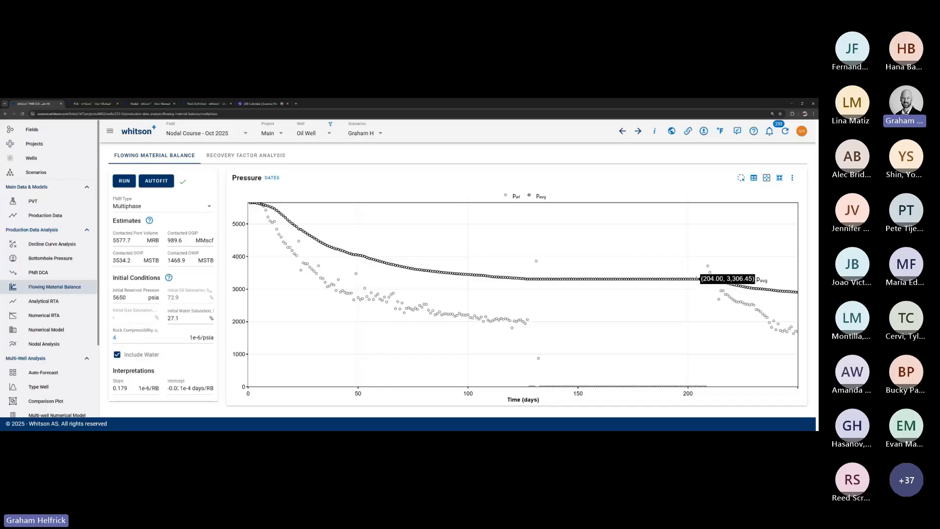
click(779, 178)
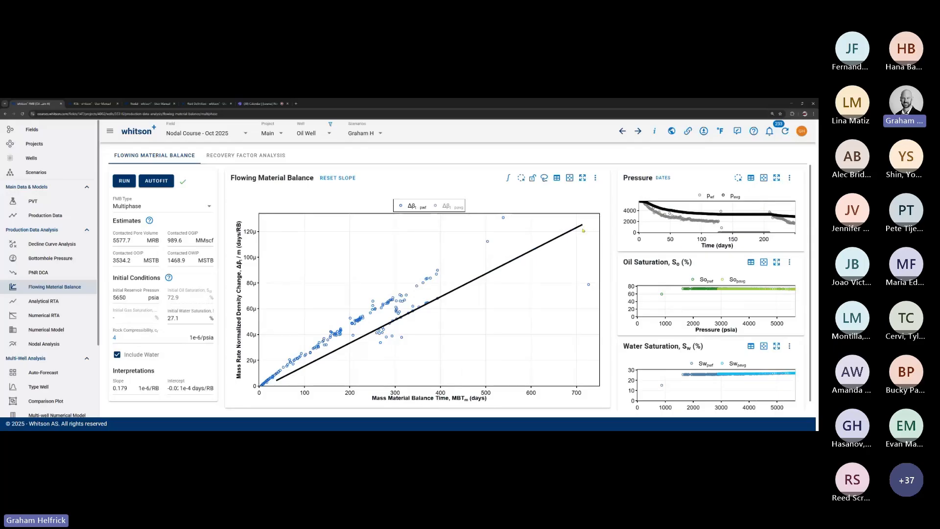
Step: Flatten the flowing material balance line further to a slope of about 0.166e-6/RB and rerun the analysis
drag(582, 224, 531, 257)
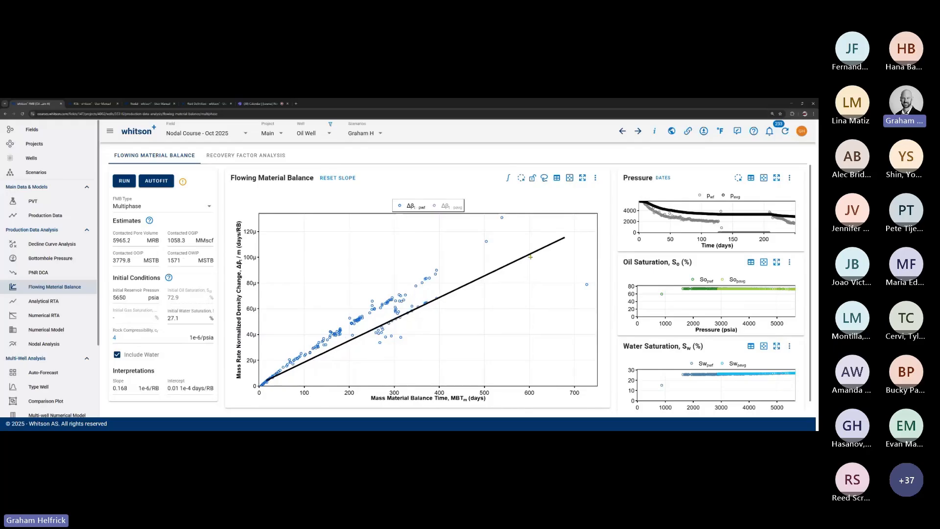
mouse_move(777, 226)
drag(556, 246, 561, 244)
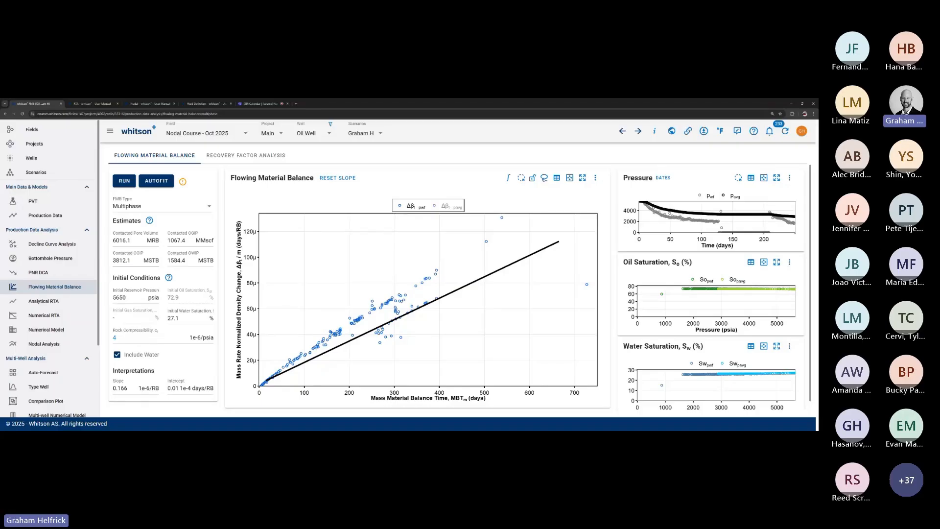
double_click(129, 260)
click(124, 181)
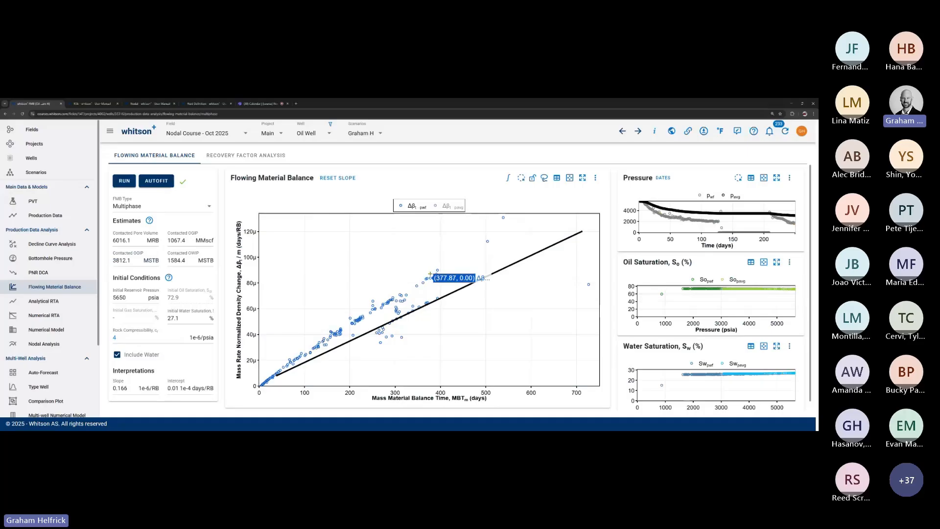
Step: Enlarge the Pressure chart and extend its time axis past day 250 to inspect the latest average pressure
click(777, 178)
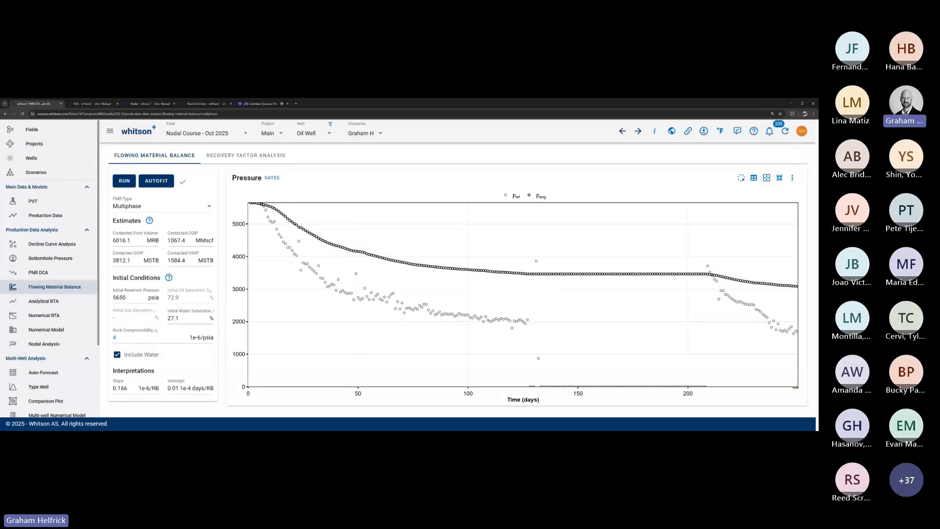
drag(795, 388, 778, 388)
mouse_move(782, 287)
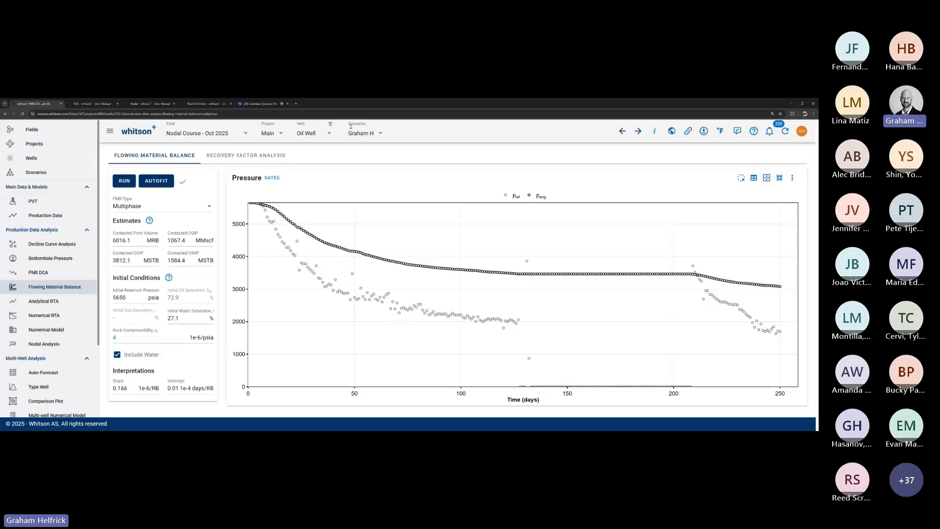
Step: Check the new questions in the Teams meeting chat, return to whitson, and restore the Pressure chart to normal size
click(262, 103)
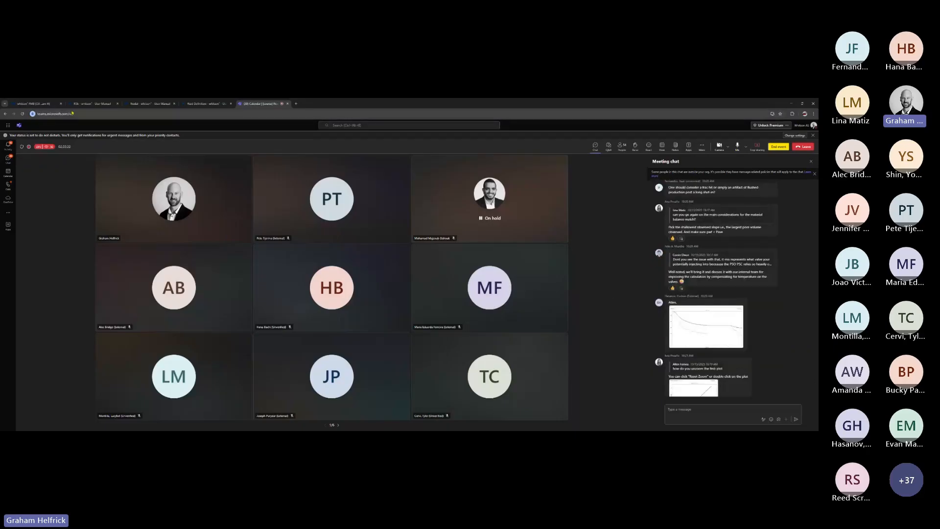
click(52, 105)
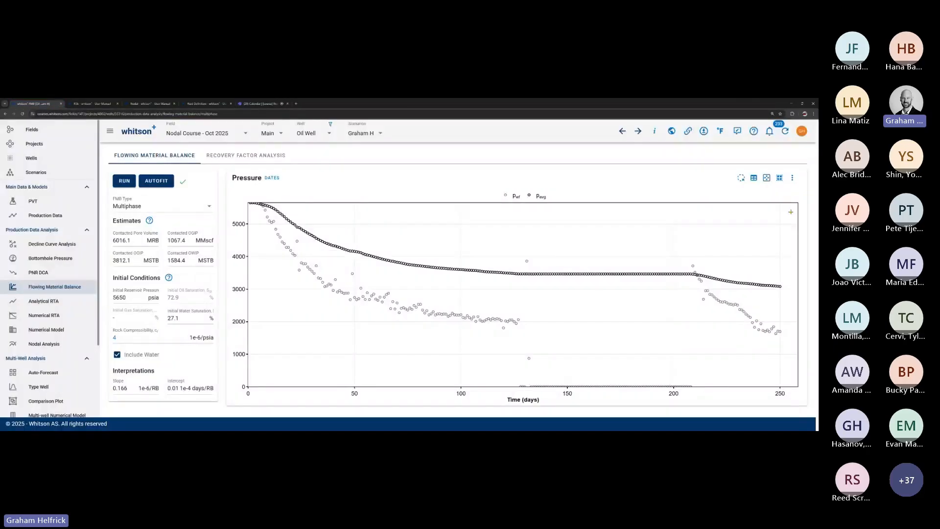
click(777, 178)
Step: Demonstrate zooming into the flowing material balance plot and resetting the zoom, and look up the related replies in the Teams chat
drag(407, 266, 328, 364)
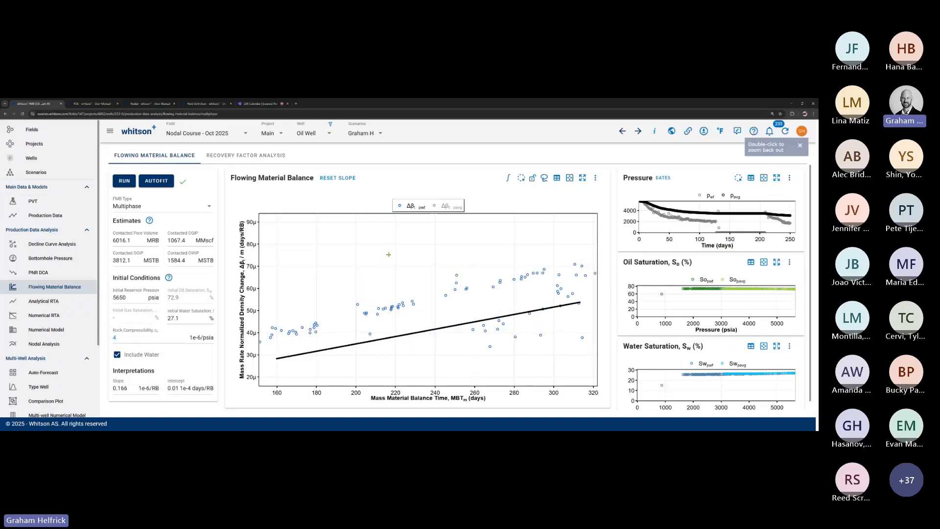
double_click(371, 250)
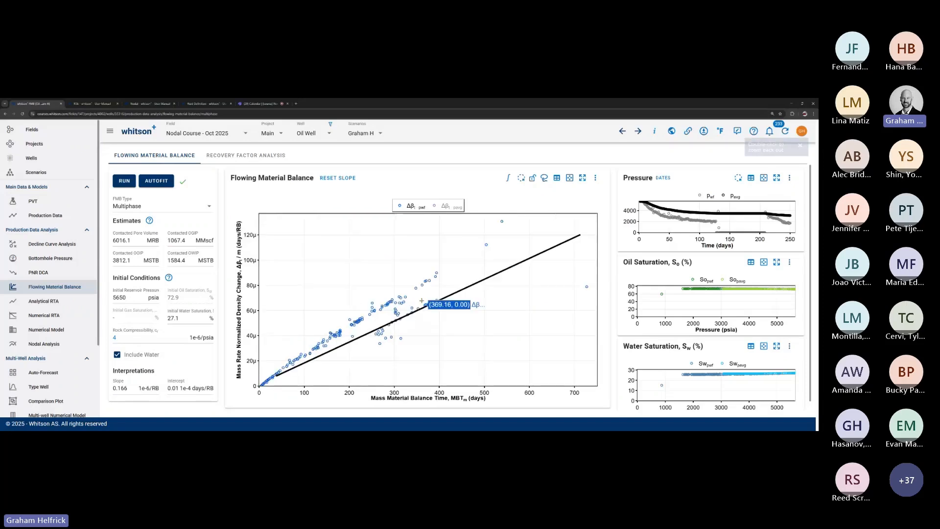
key(ctrl+9)
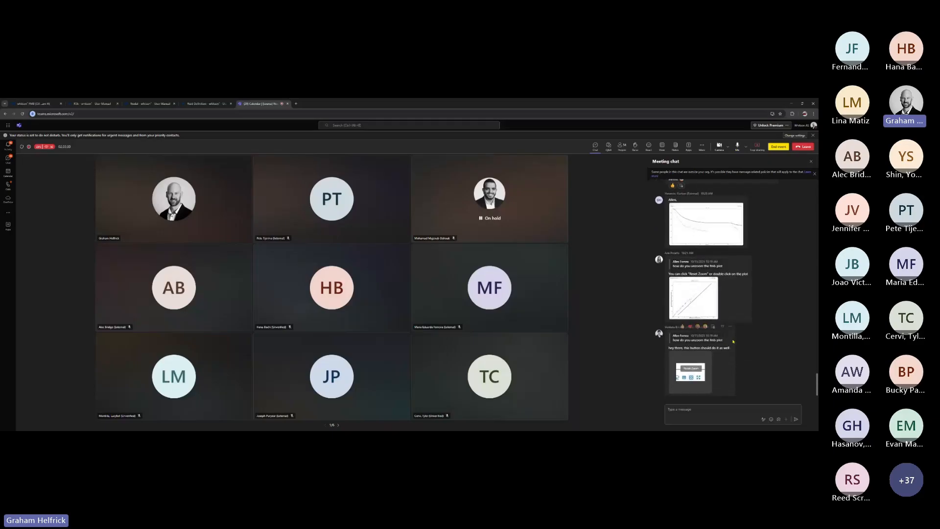
click(29, 104)
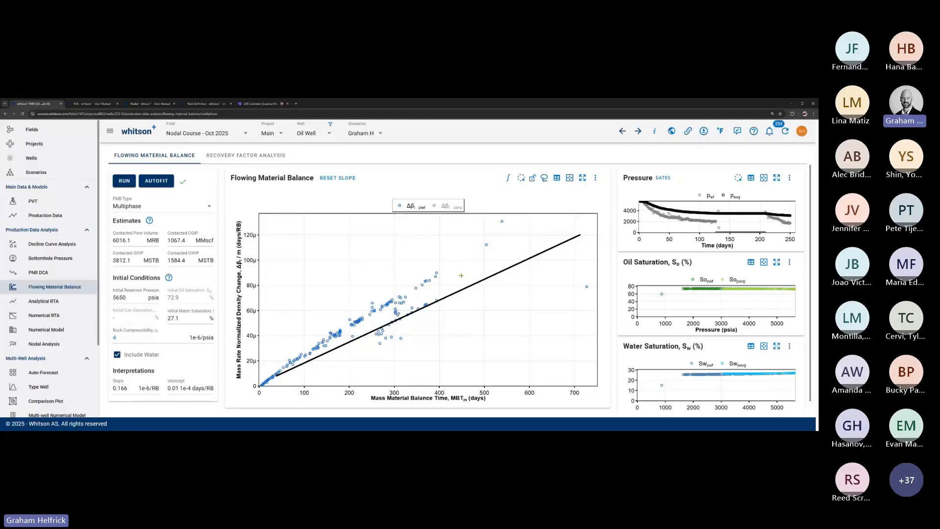
Step: Examine the Contacted OOIP estimate and the flowing and average pressure histories through the end of production
drag(130, 260, 105, 266)
click(133, 262)
mouse_move(659, 209)
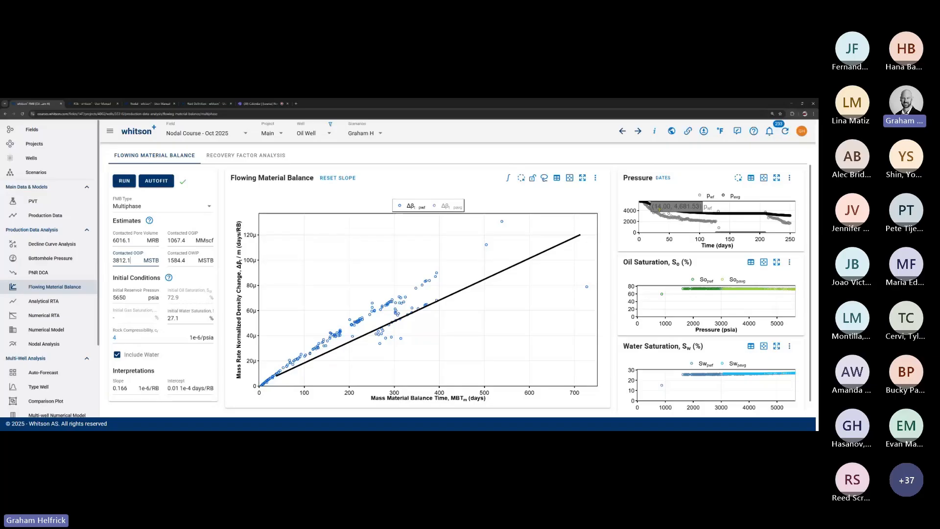
mouse_move(715, 227)
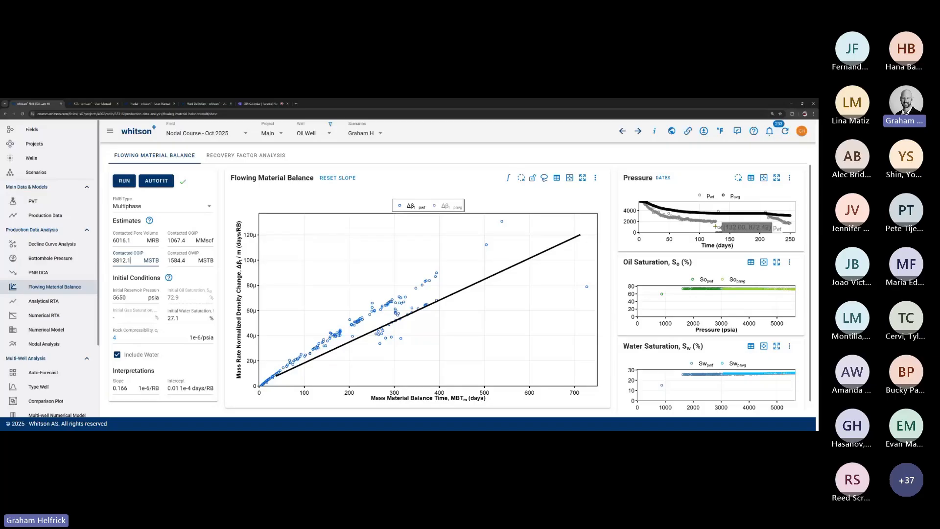
mouse_move(795, 215)
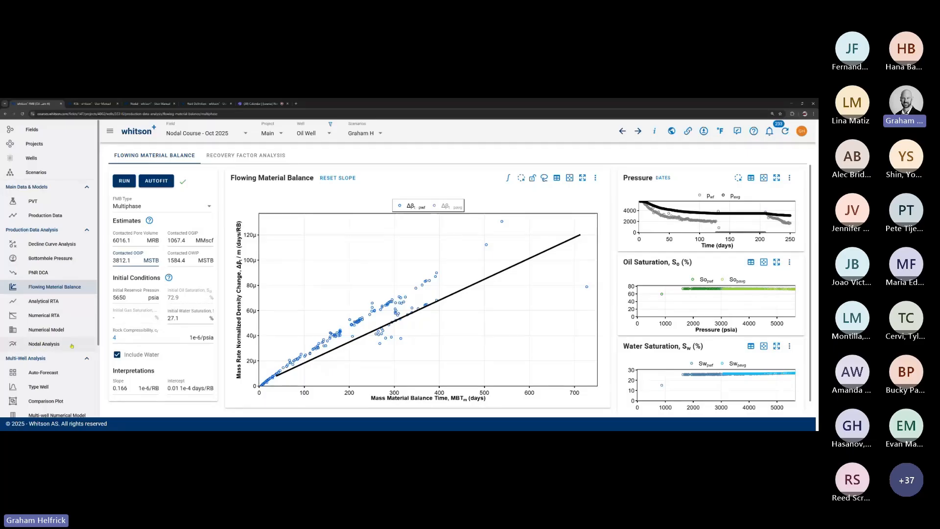
Step: Open the nodal analysis and refetch the production and wellbore data for 7 Sept. 2021
click(56, 346)
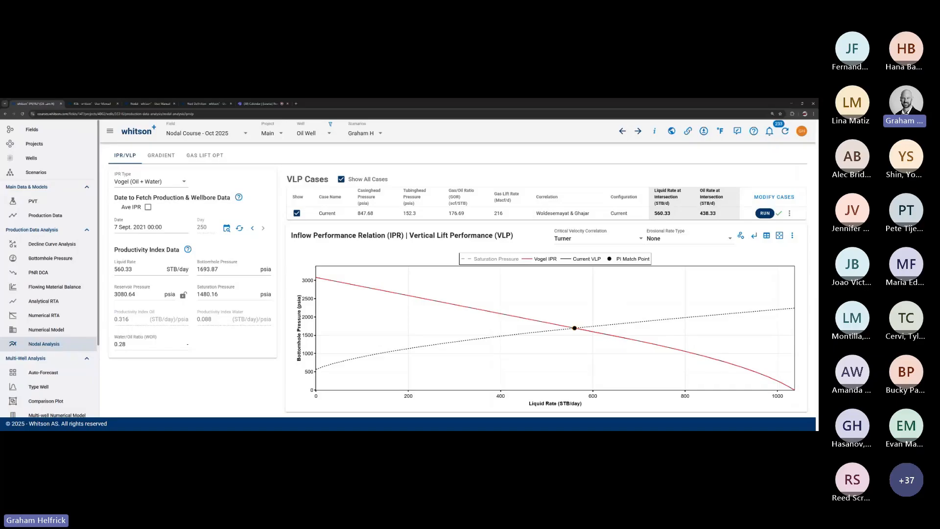
click(238, 230)
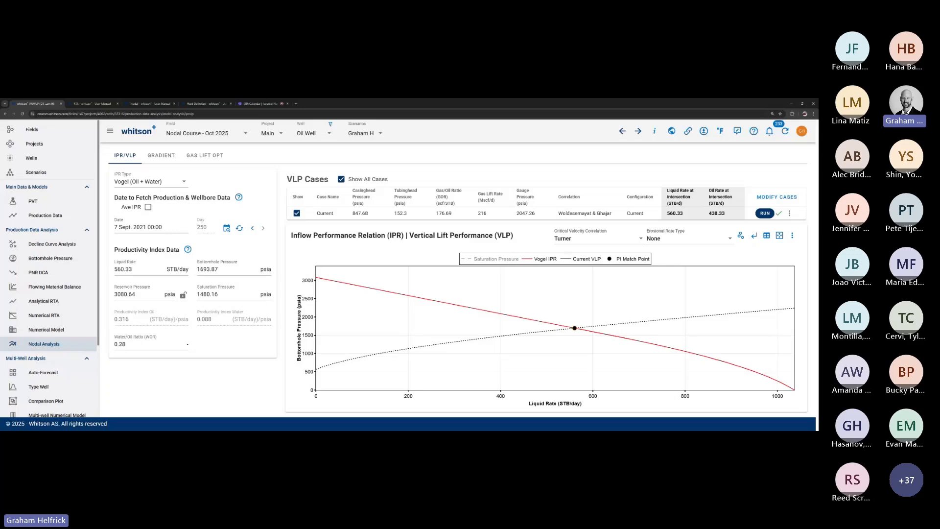
Step: Copy the Current VLP case's inputs into Case 2 and set its gas lift rate to 500 Mscf/d
click(776, 197)
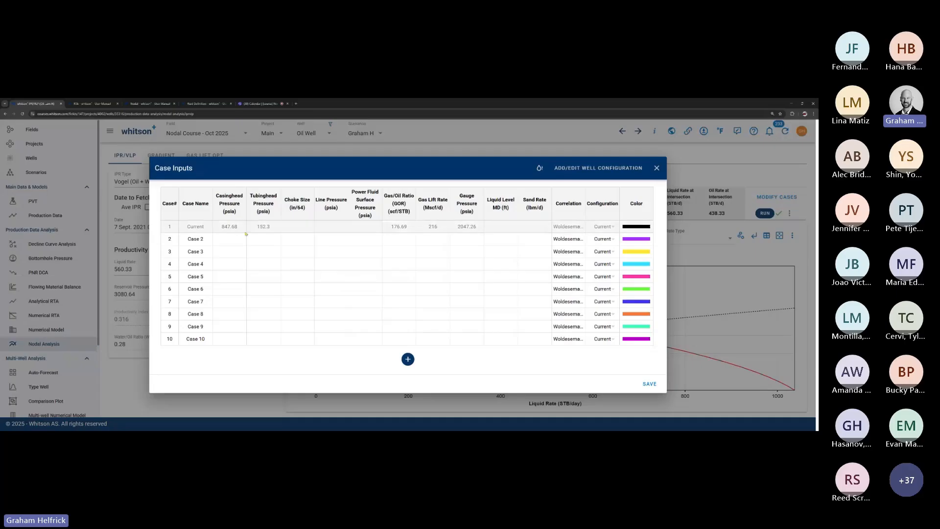
drag(230, 227, 468, 228)
key(ctrl+c)
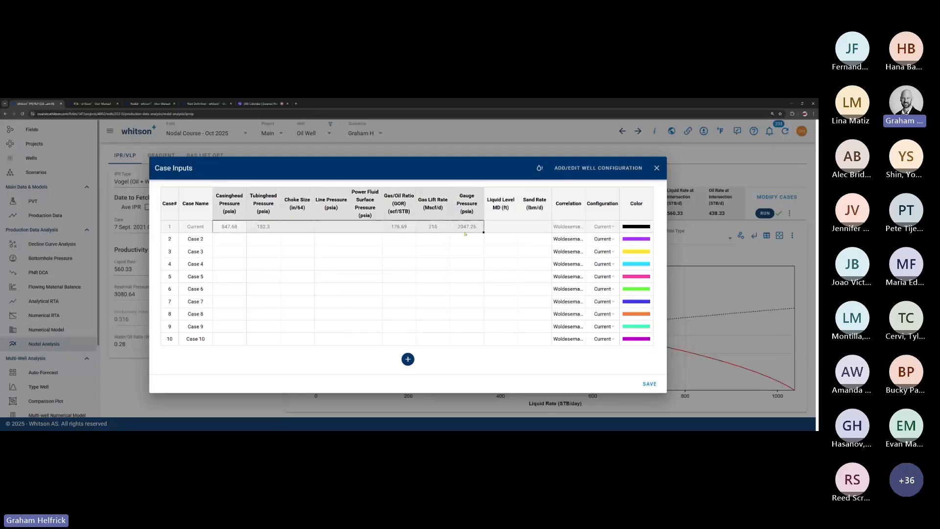
click(236, 239)
key(ctrl+v)
click(433, 240)
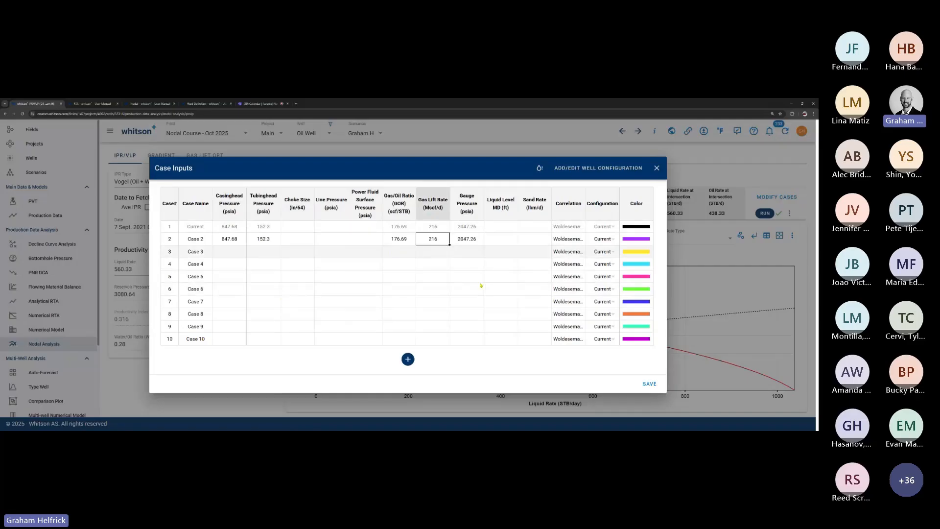
text(500)
Step: Rename Case 2 as More GL and save the VLP case inputs
click(190, 241)
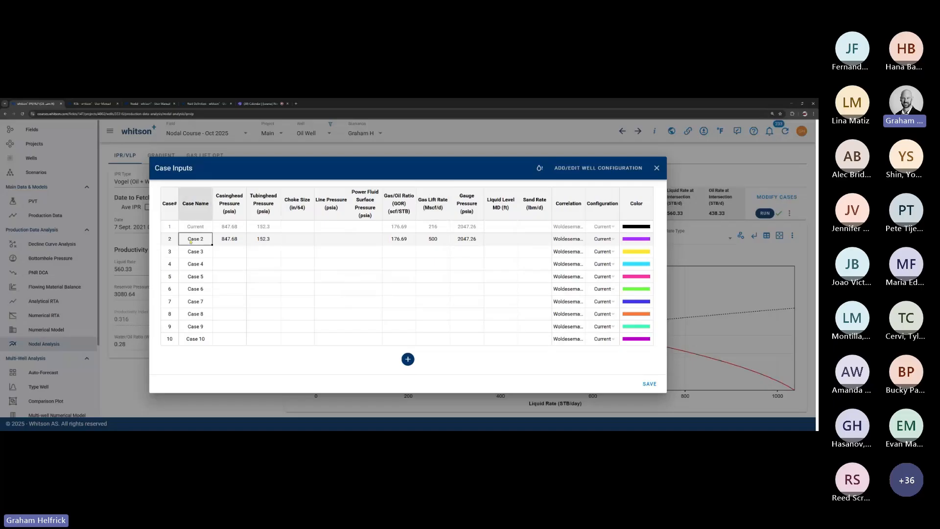
text(More GL)
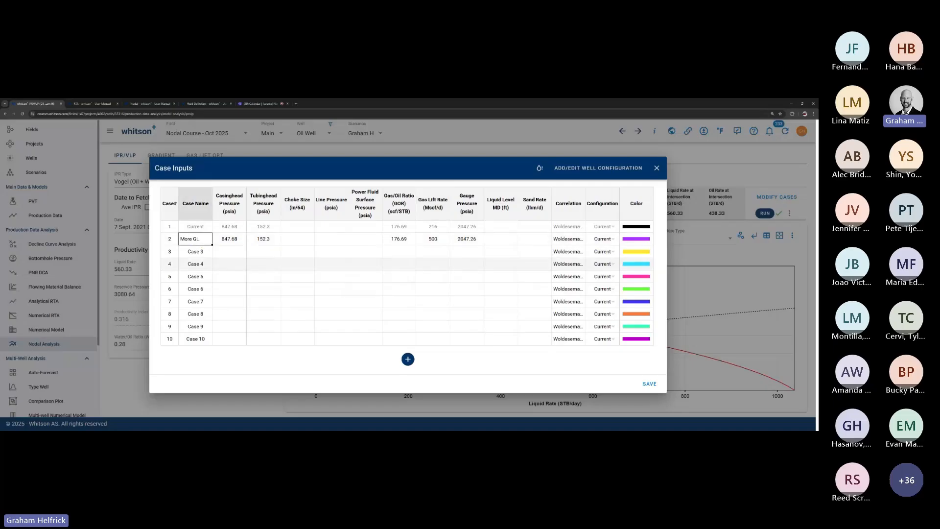
key(Return)
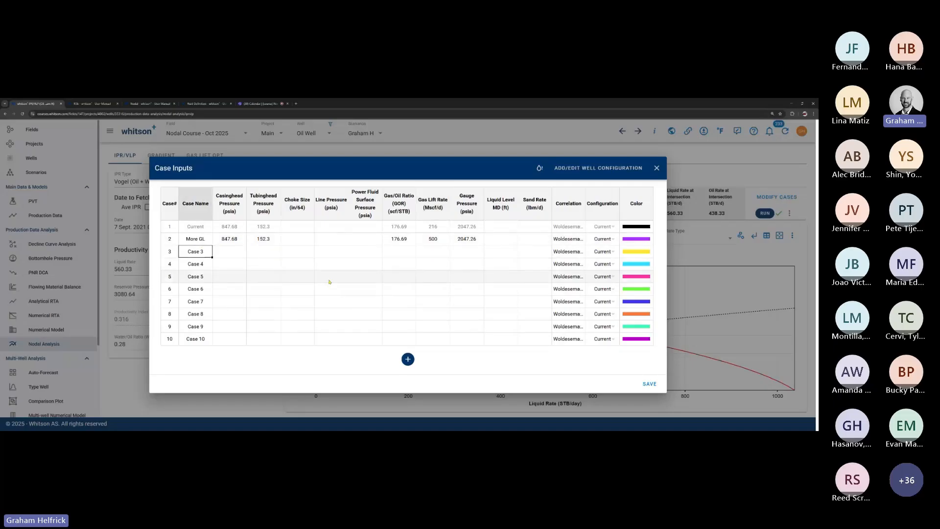
click(649, 384)
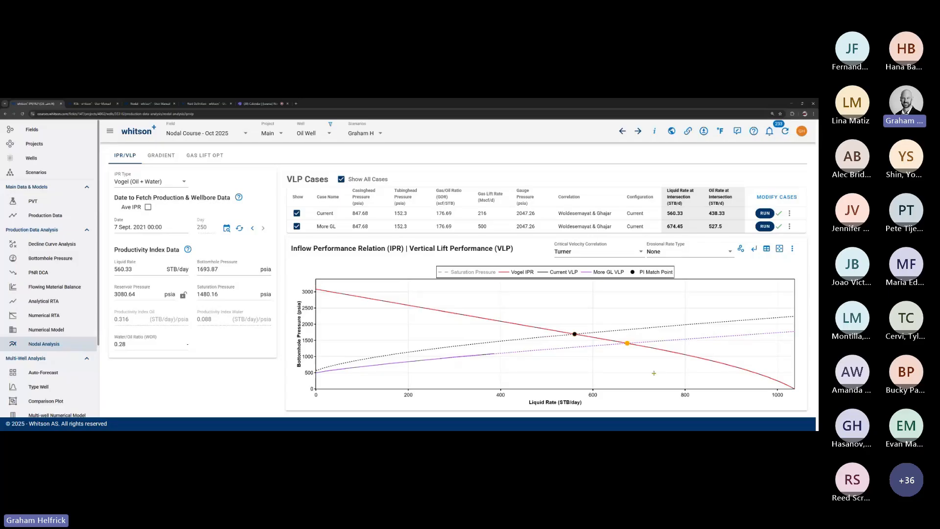
Step: Show the gradient plots against measured depth and trace the default case's pressure profile to total depth, extending the pressure axis
mouse_move(572, 343)
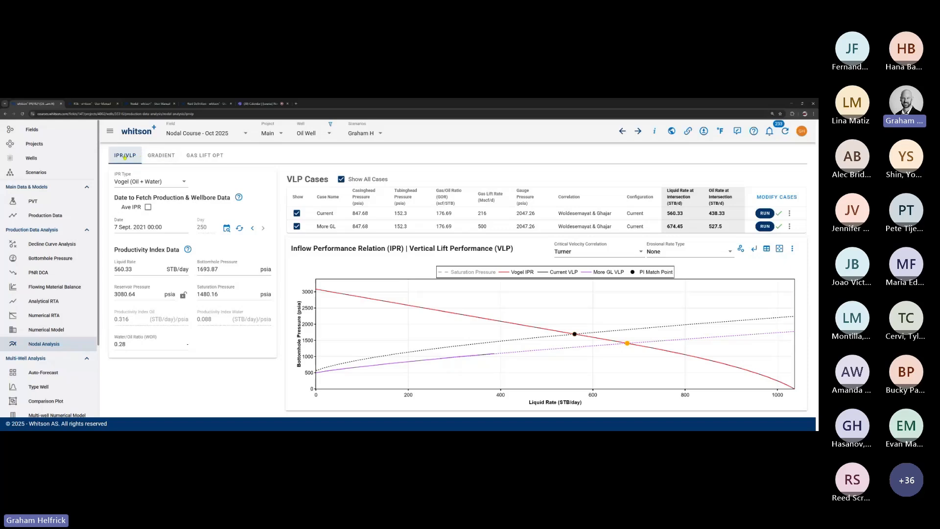
click(159, 156)
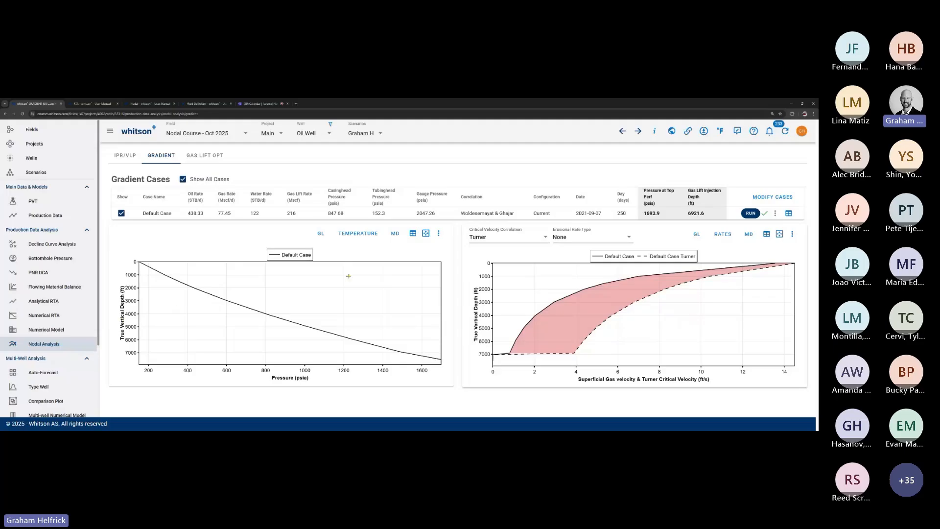
click(395, 234)
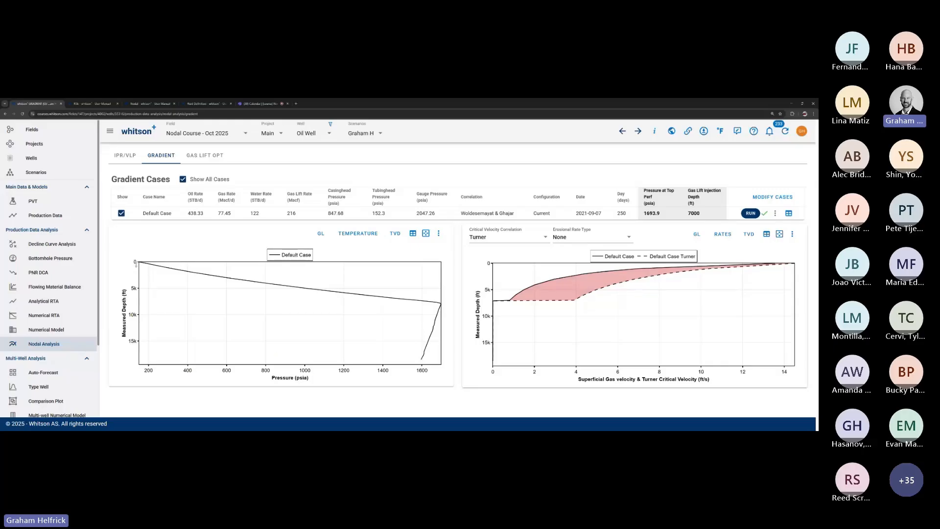
mouse_move(140, 262)
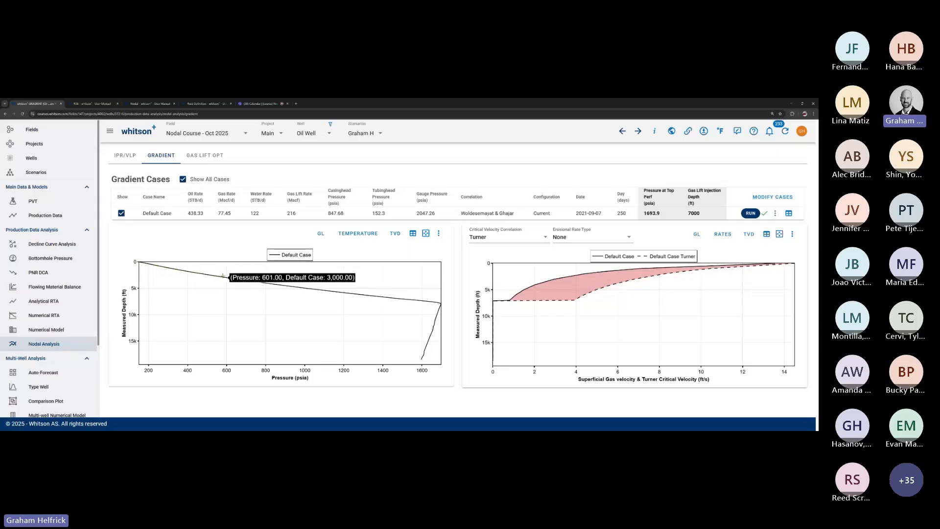
mouse_move(434, 303)
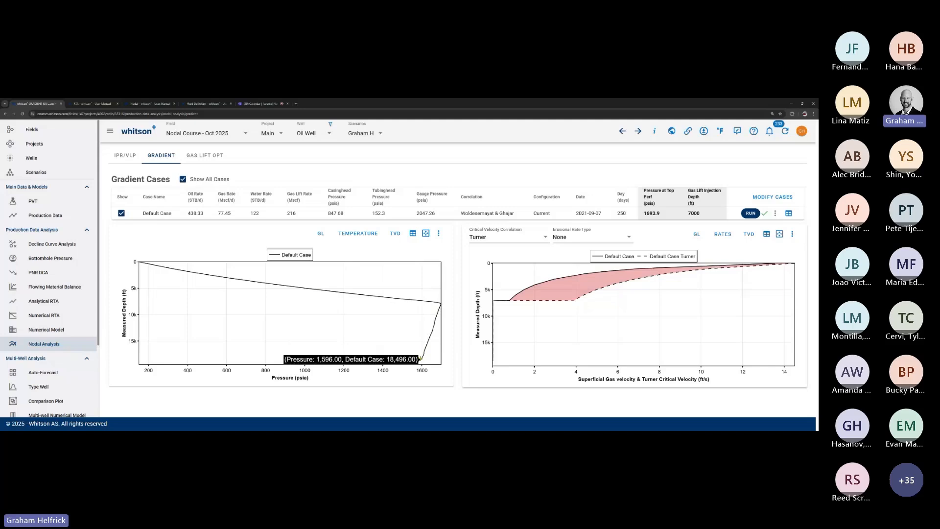
drag(435, 366, 422, 366)
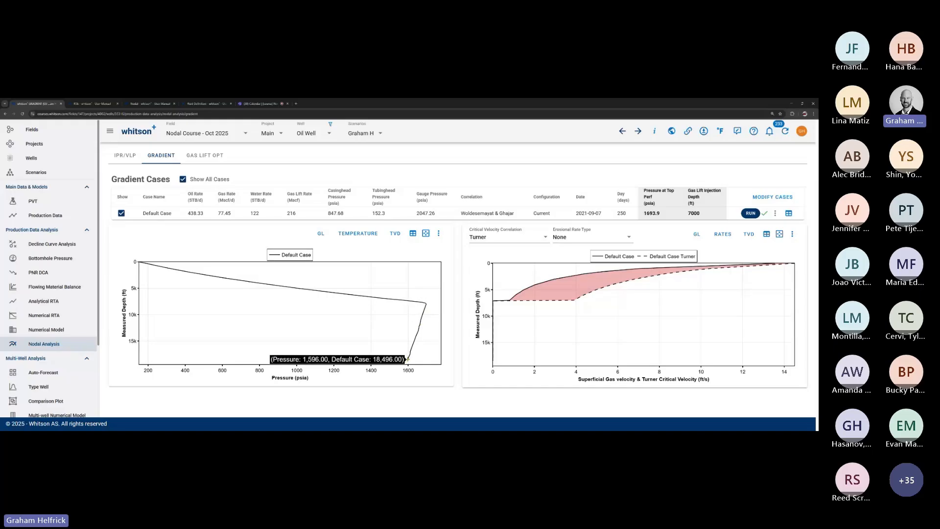
Step: Read the latest comments in the Teams meeting chat and return to the gradient plots in whitson
click(258, 104)
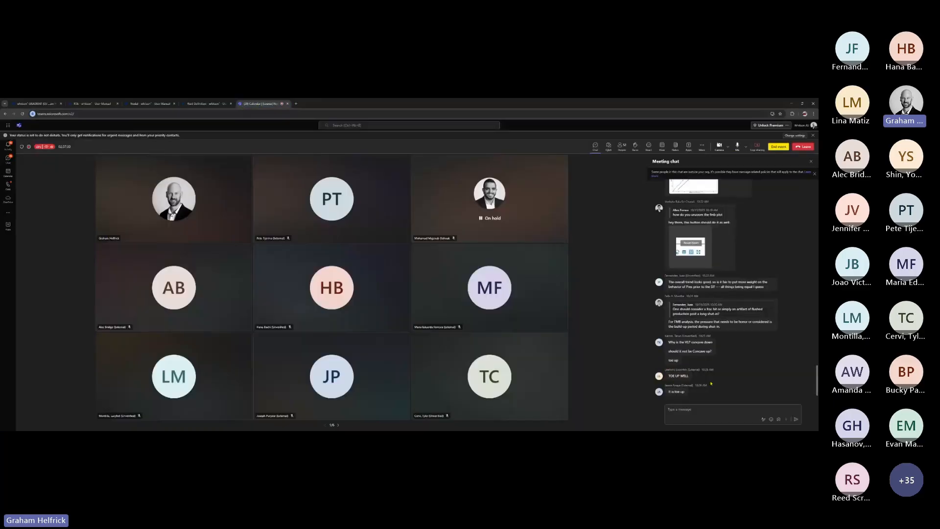
click(38, 103)
mouse_move(428, 303)
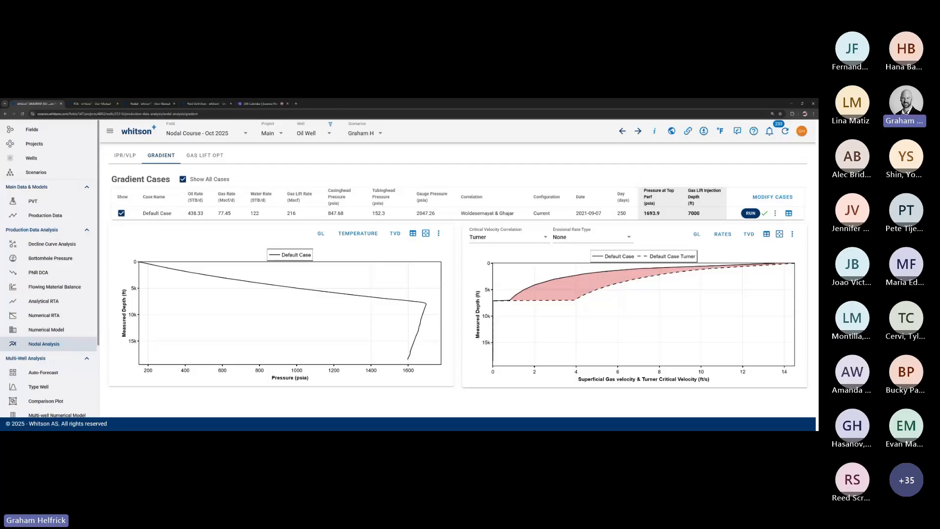
Step: Send the More GL VLP case to the gradient cases under the same name and show the gradient plots
mouse_move(414, 357)
click(121, 158)
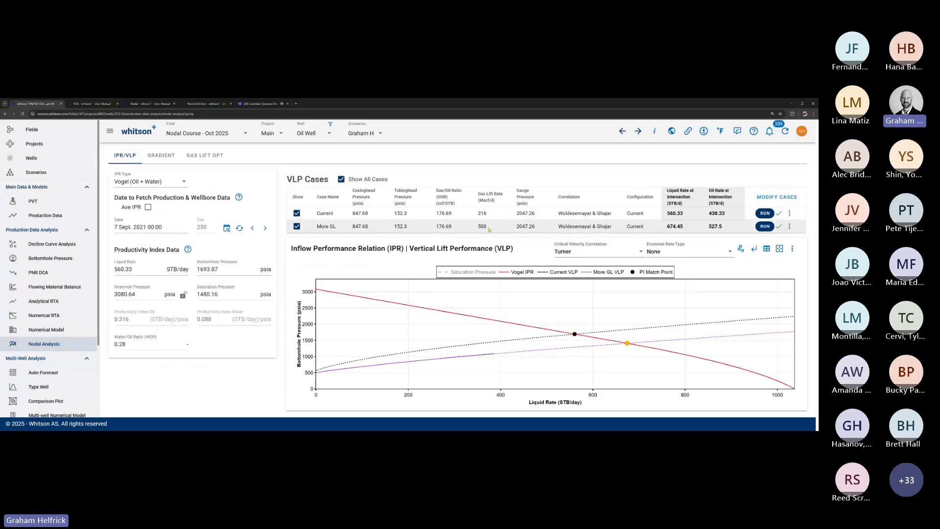
click(789, 226)
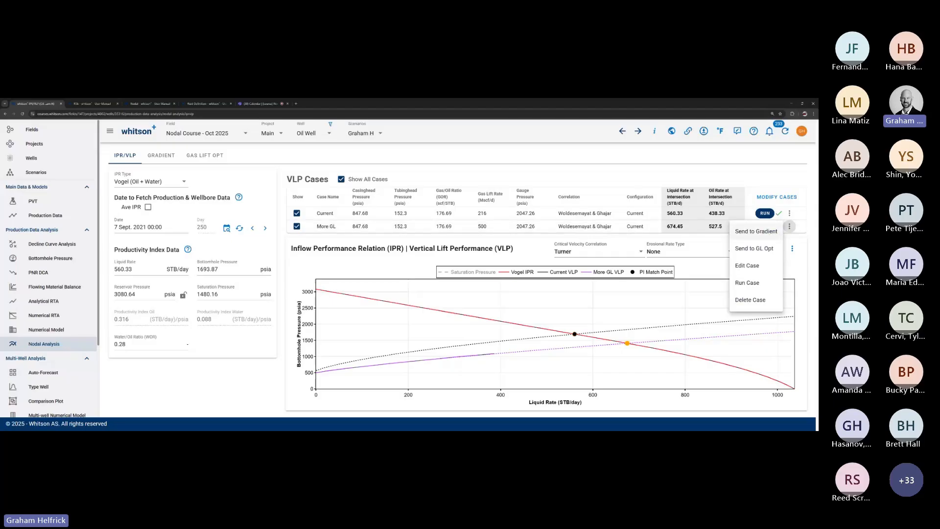
click(747, 266)
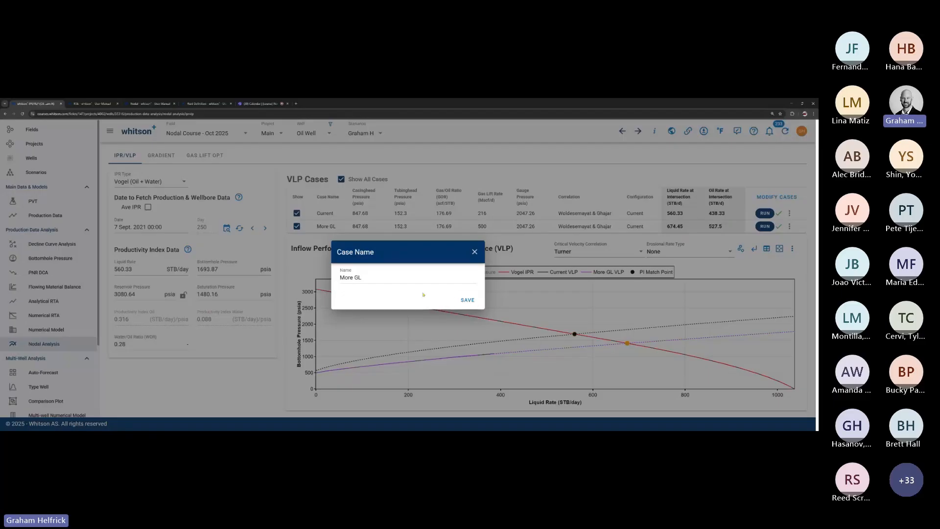
click(468, 299)
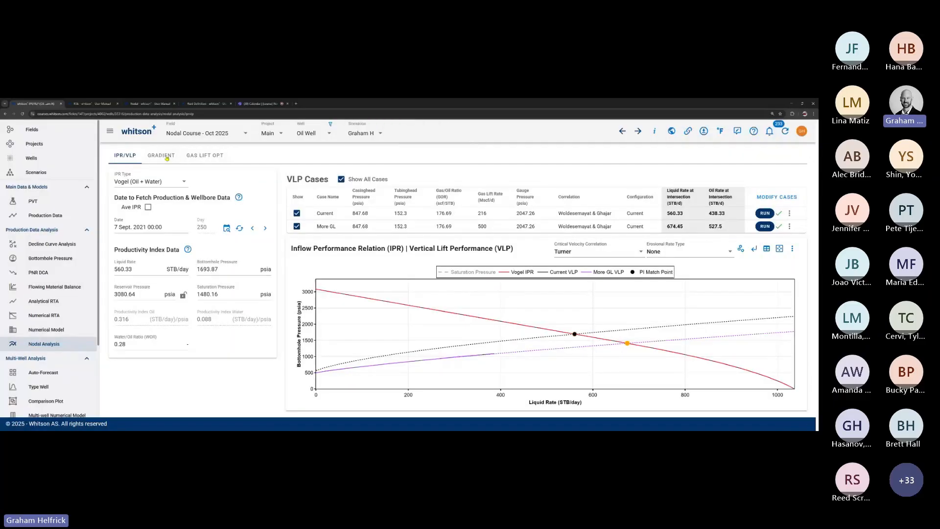
click(158, 156)
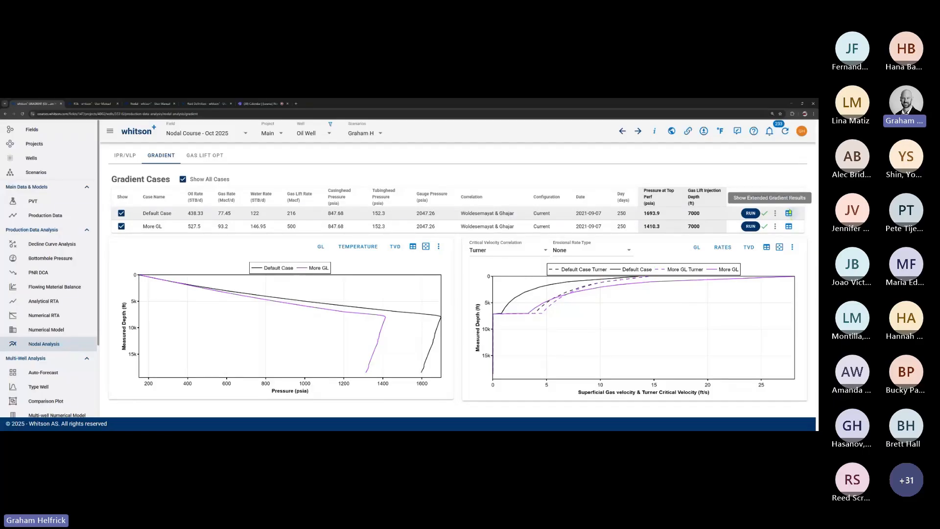
Step: Review the Default Case's extended gradient results, limited to measured depth, friction cumulative drop and gravity cumulative drop
click(789, 214)
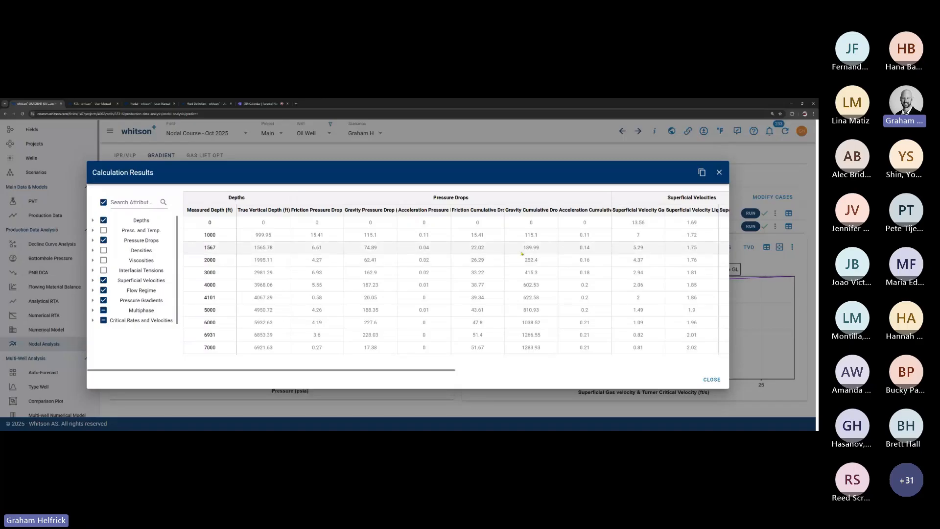
click(103, 202)
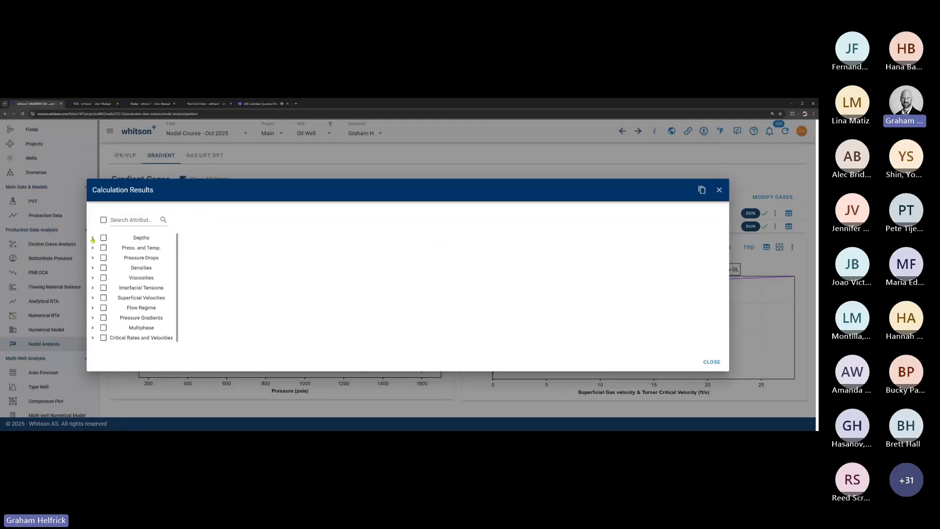
click(93, 238)
click(105, 238)
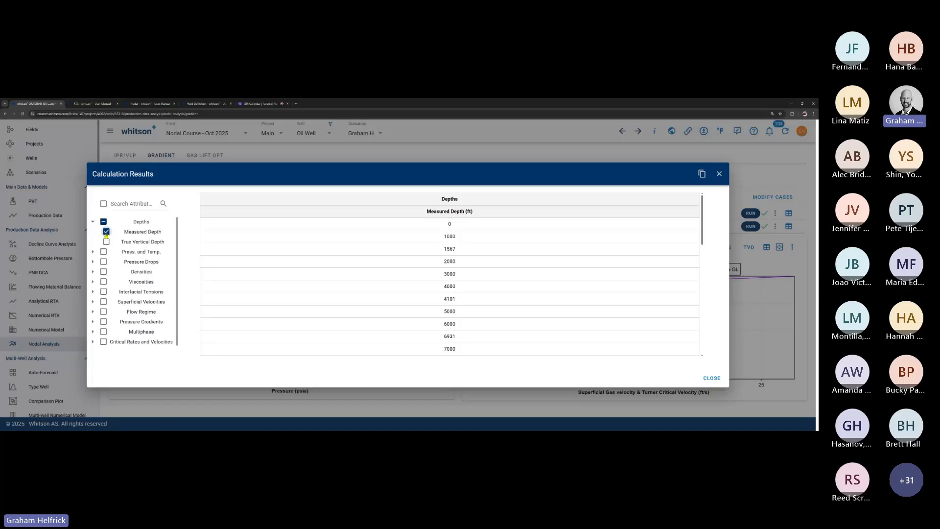
click(92, 262)
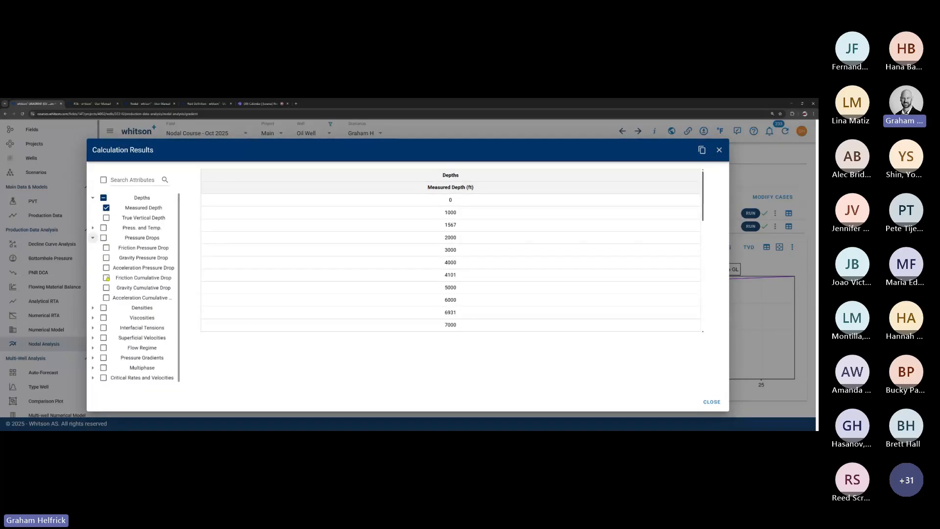
click(105, 277)
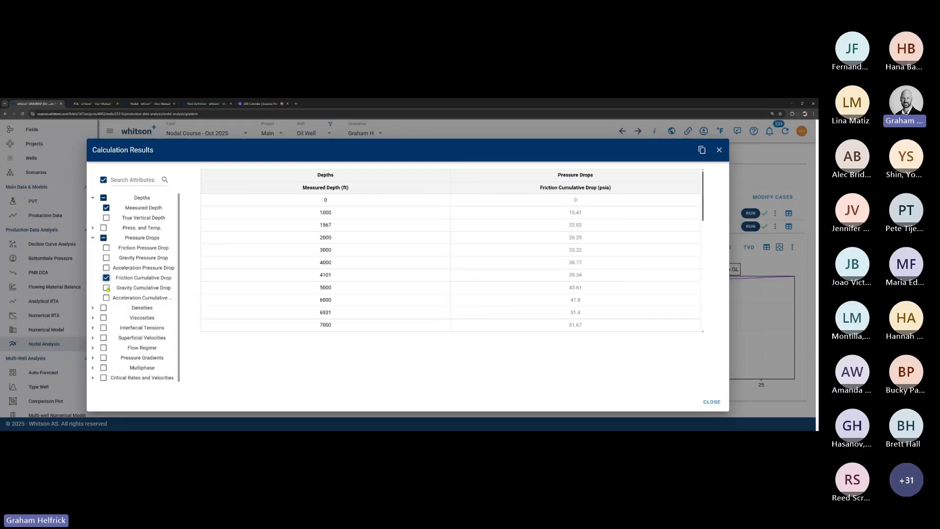
click(107, 289)
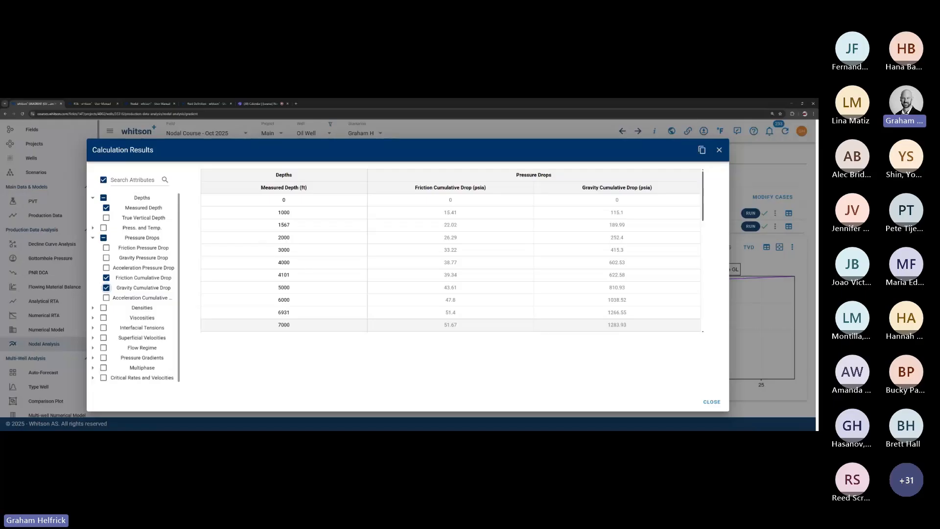
click(719, 150)
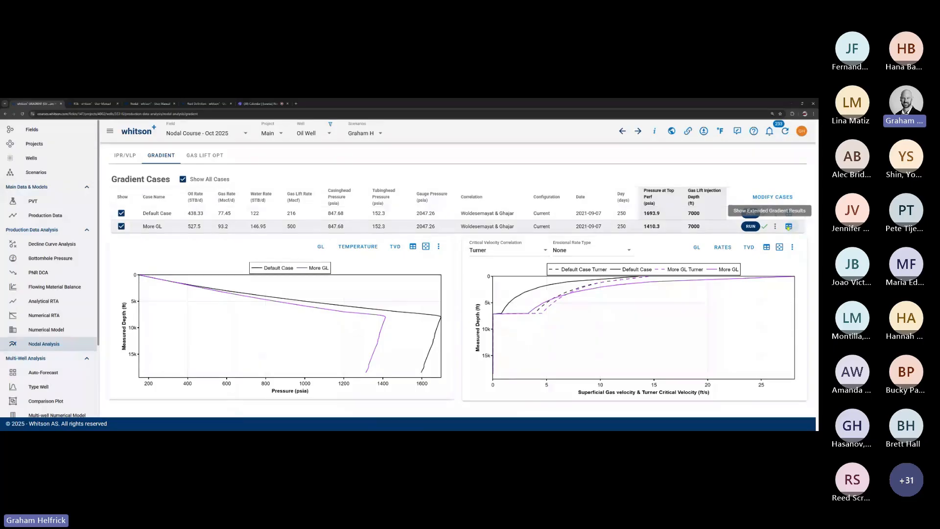
Step: Review More GL's cumulative friction and gravity drops, and inspect its VLP curve near the intersection with the IPR
click(789, 227)
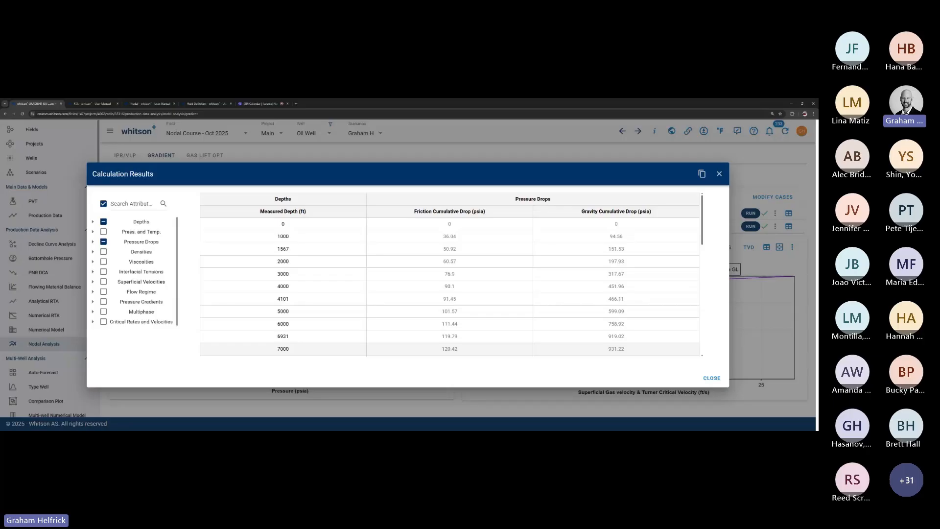
click(150, 158)
click(126, 161)
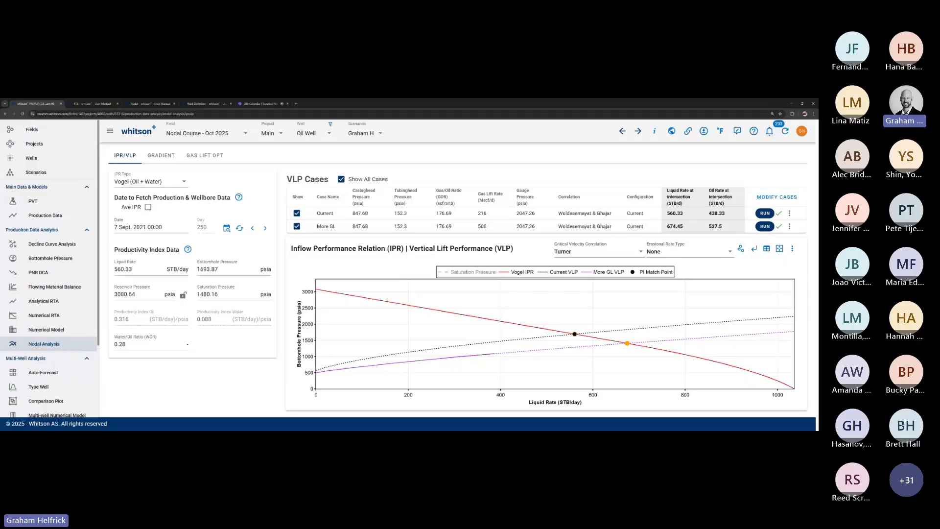
mouse_move(610, 353)
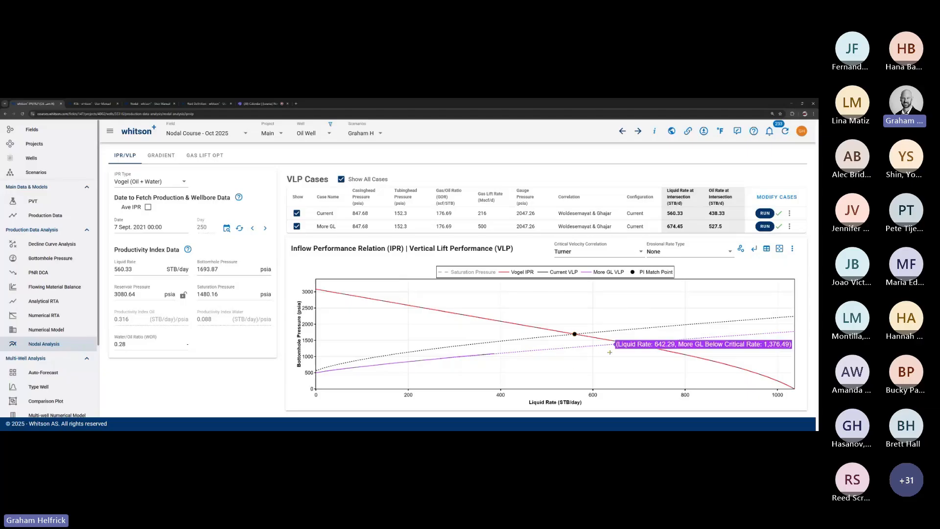
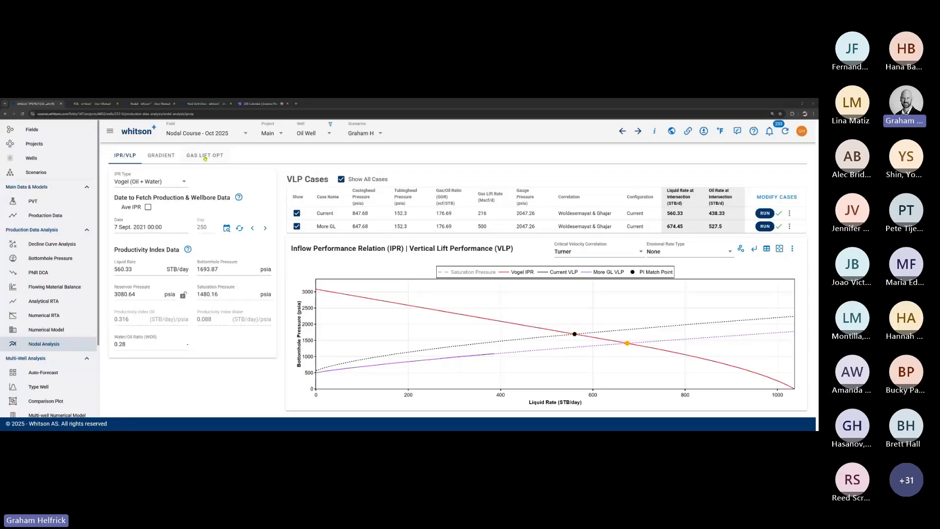
Step: Examine the Current case's gas lift optimization curve at the current rate, the maximum oil rate and zero gas lift
click(221, 157)
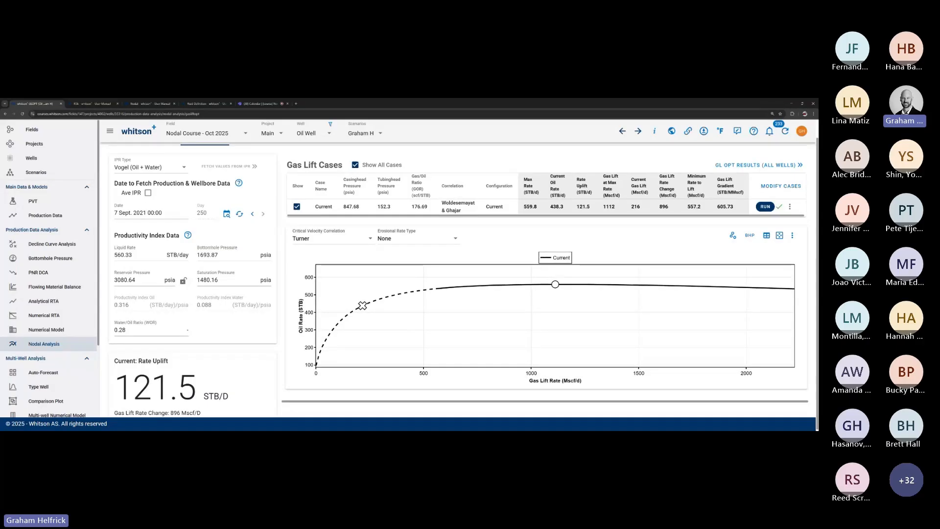
mouse_move(362, 306)
mouse_move(555, 284)
mouse_move(435, 292)
mouse_move(368, 308)
mouse_move(556, 286)
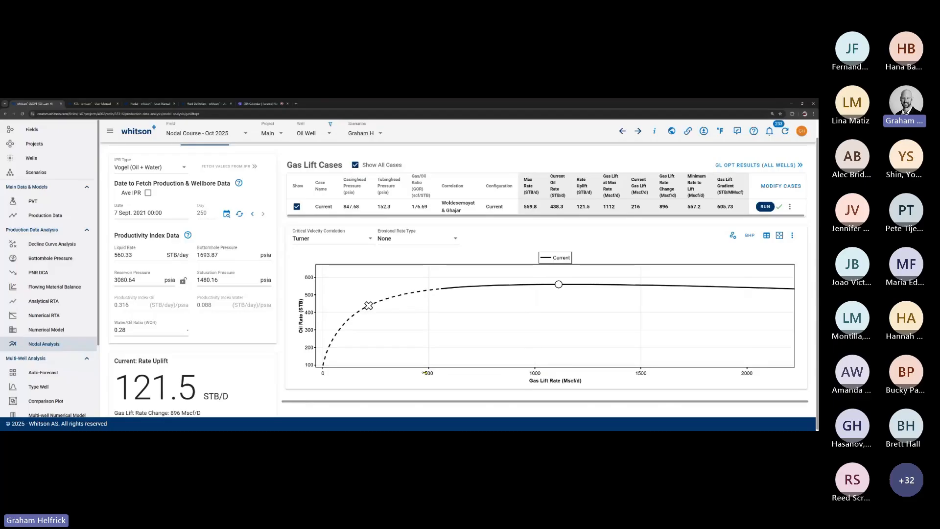
mouse_move(324, 366)
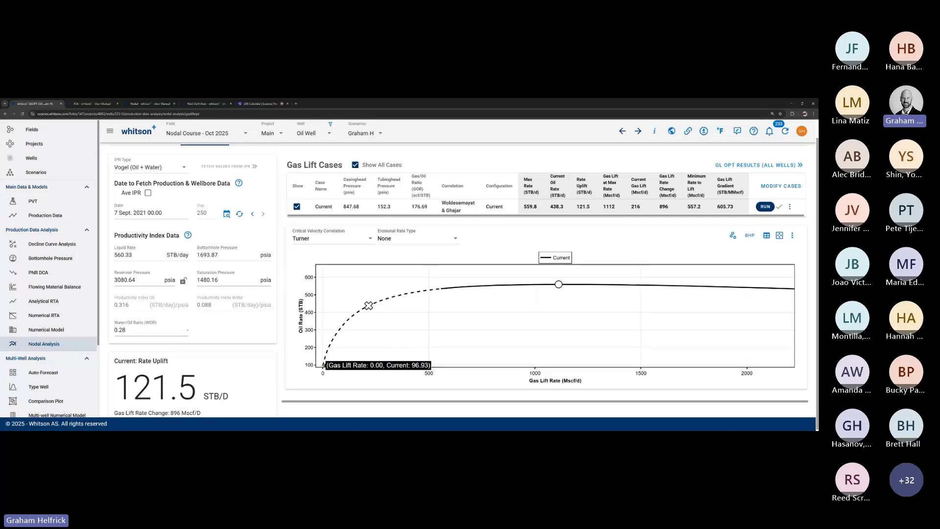
scroll(141, 216, up, 1)
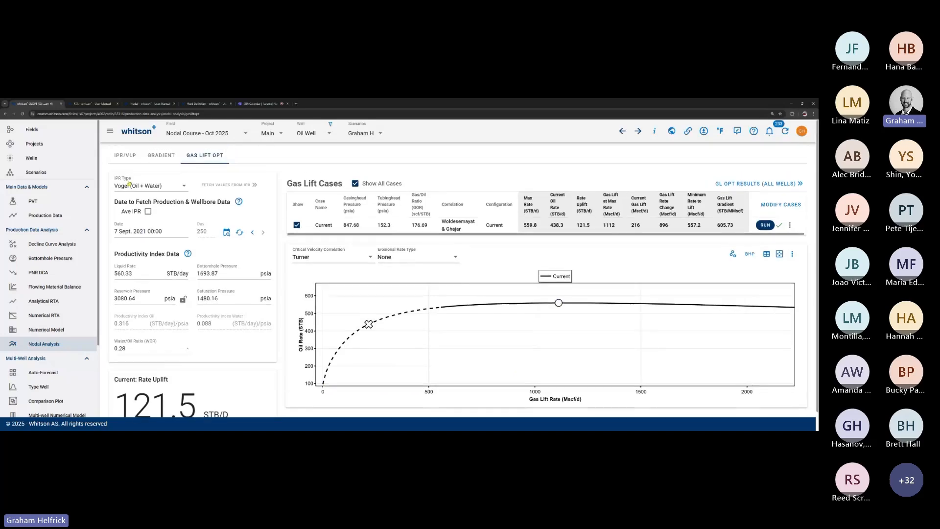
Step: Copy the More GL case's inputs, from casinghead to gauge pressure, into VLP Cases 3 and 4
click(124, 156)
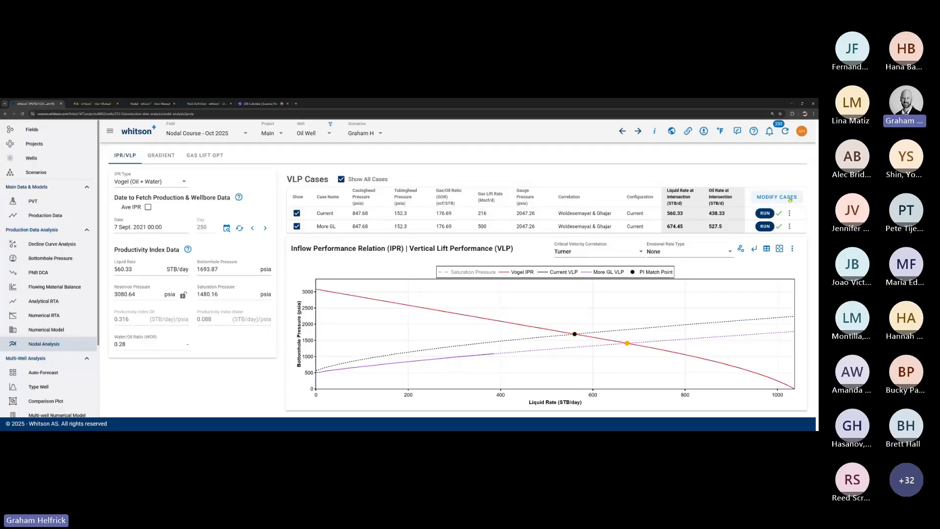
click(772, 197)
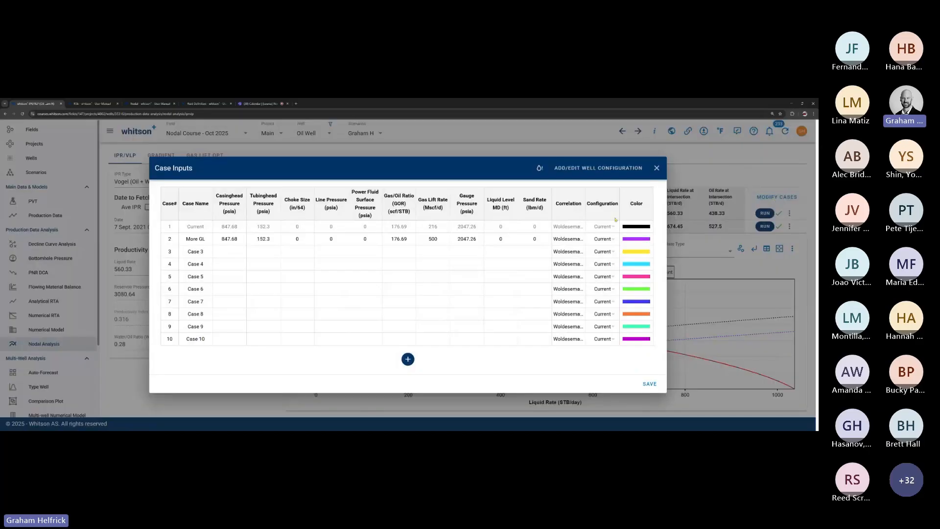
drag(235, 243, 467, 240)
key(ctrl+c)
click(237, 252)
key(ctrl+v)
click(240, 264)
key(ctrl+v)
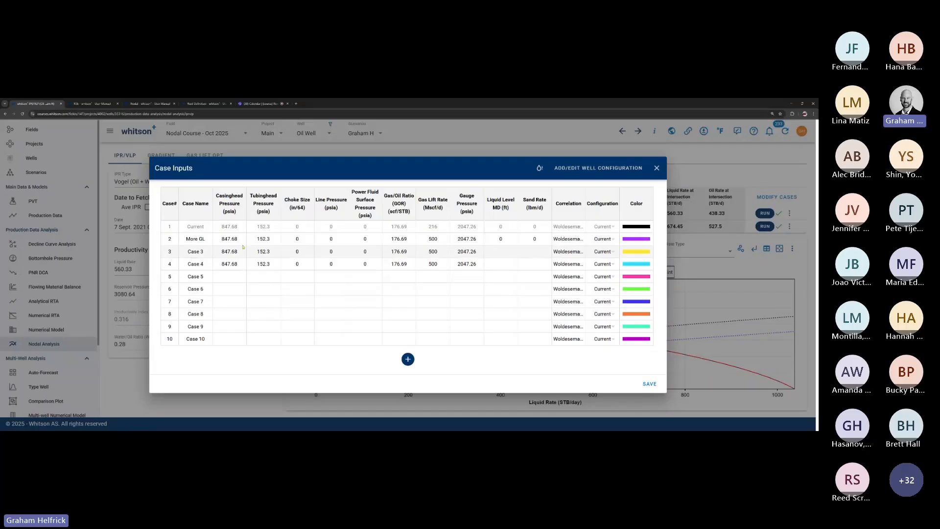
Step: Set the gas lift rate to 1100 Mscf/d for Case 3 and 0 for Case 4
click(433, 251)
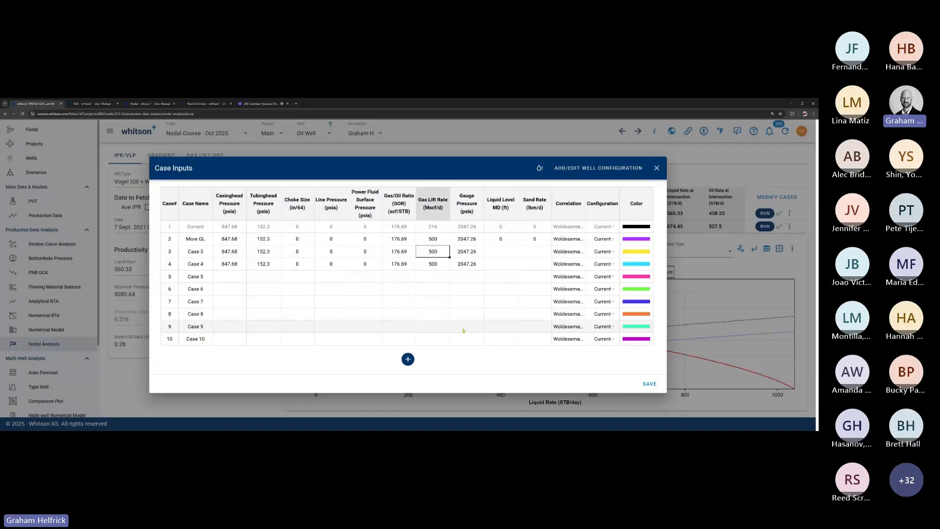
text(1100)
key(Return)
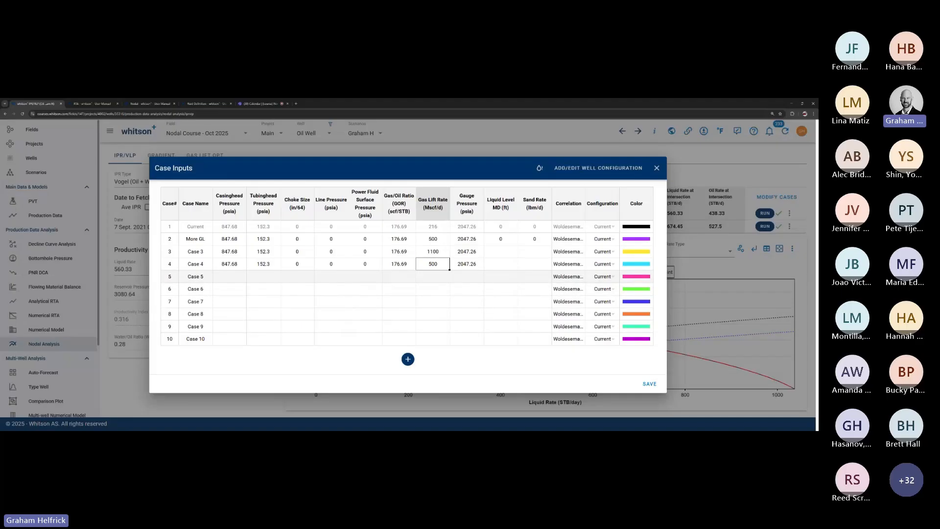
text(0)
key(Return)
Step: Rename Case 3 as Max Oil GL and Case 4 as No GL, and save the VLP case inputs
click(196, 251)
text(Max Oil GL)
click(205, 269)
text(No GL)
key(Return)
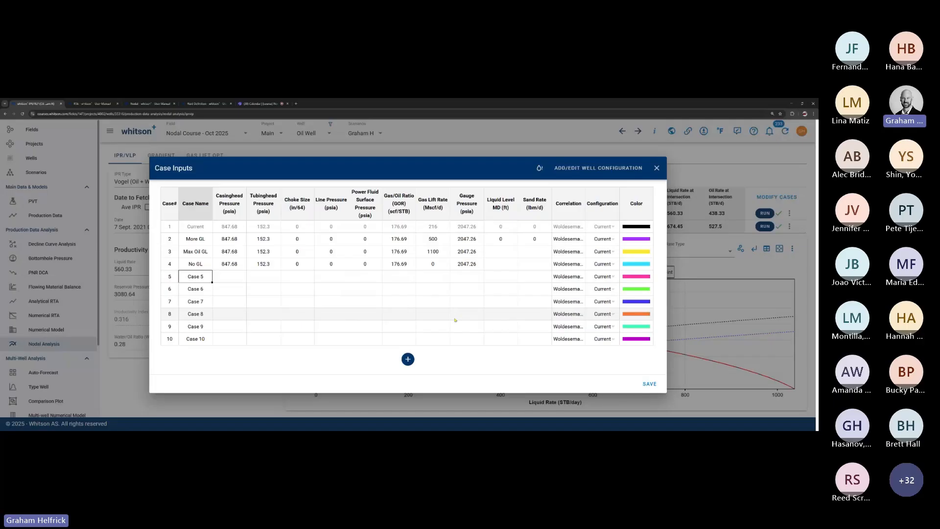
click(649, 384)
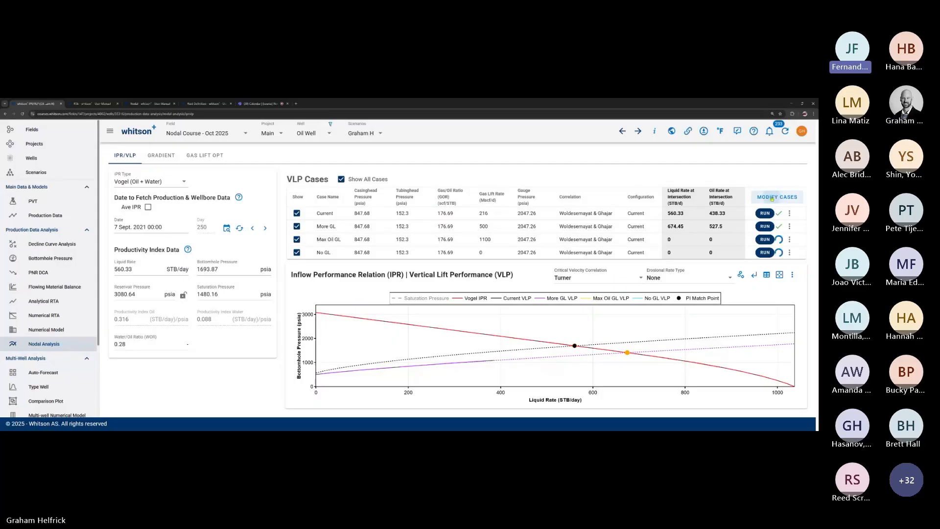
Step: Check the gauge pressures of the added VLP cases in the case inputs and close them without changes
click(777, 197)
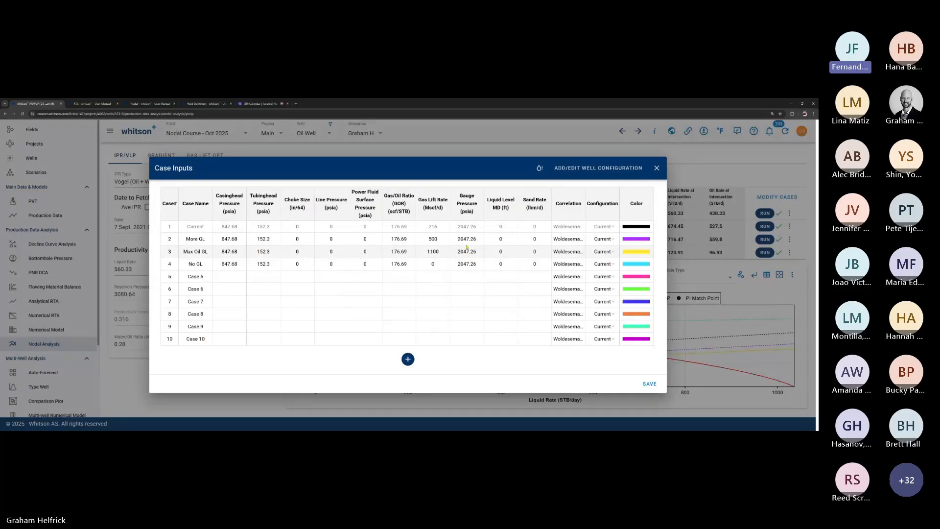
click(466, 276)
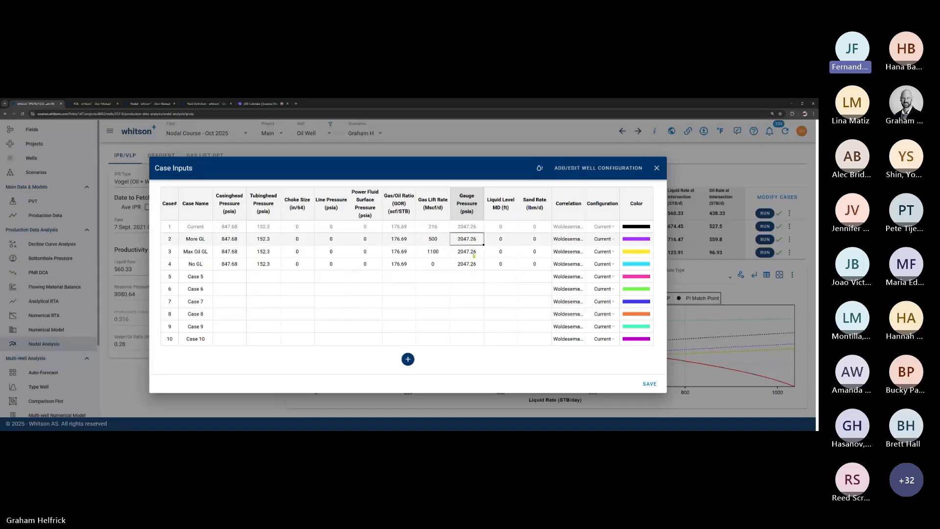
shift+click(467, 239)
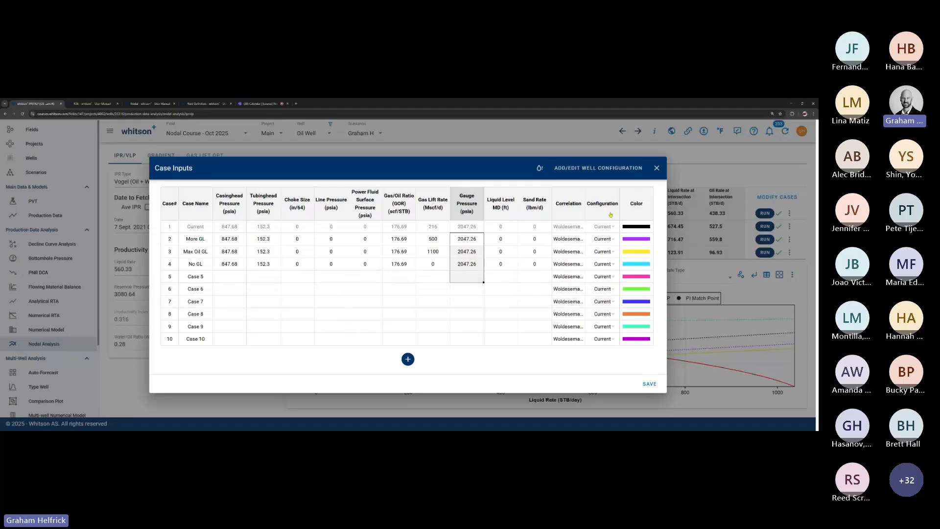
click(658, 168)
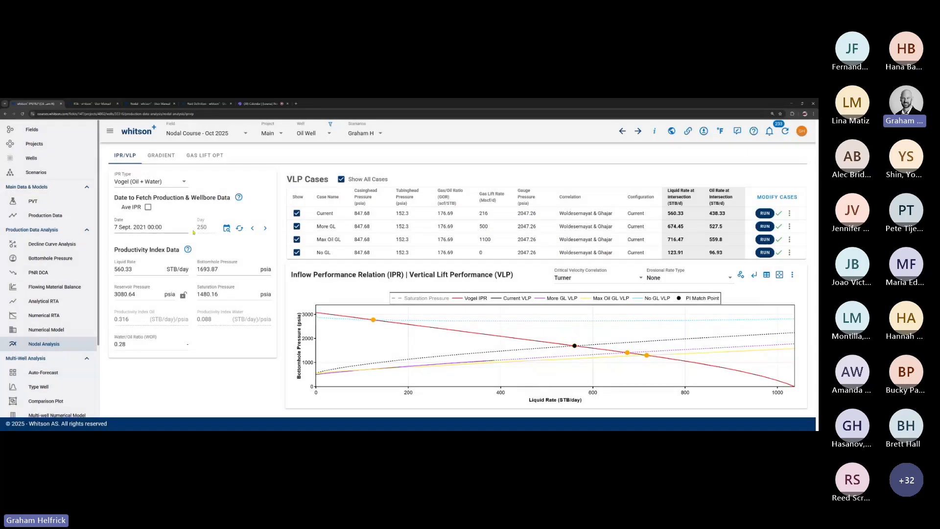
Step: Open the production data chart for date selection and enlarge the final producing days up to day 250
click(227, 230)
scroll(682, 252, down, 2)
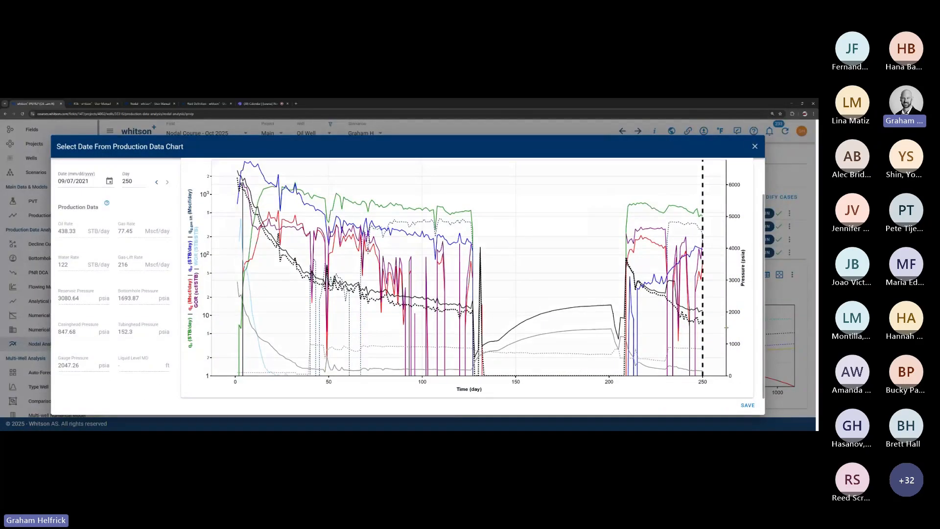
drag(727, 327, 678, 382)
scroll(476, 199, up, 2)
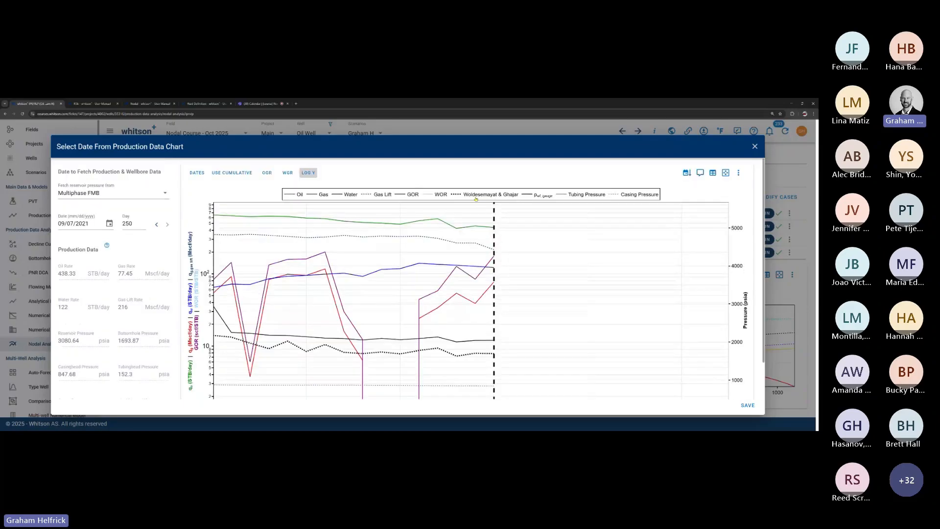
Step: Compare only oil rate, casing, tubing and gauge pressures and the Woldesemayat & Ghajar bottomhole pressure on the chart, and close it without saving
double_click(300, 195)
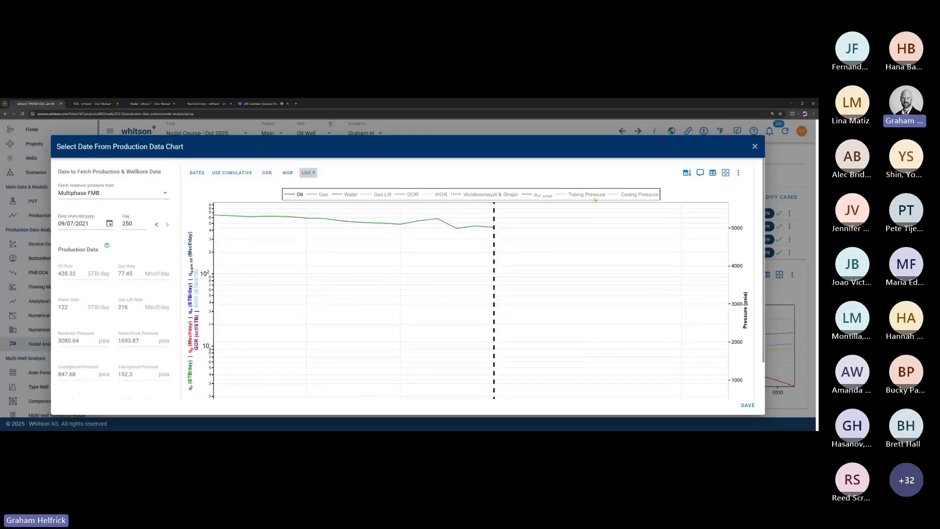
click(638, 195)
click(586, 195)
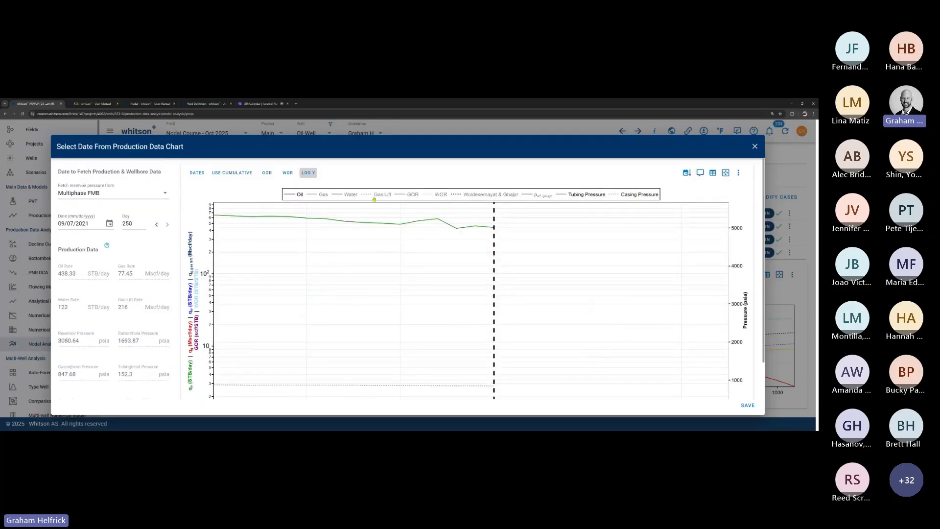
click(542, 196)
scroll(519, 255, down, 1)
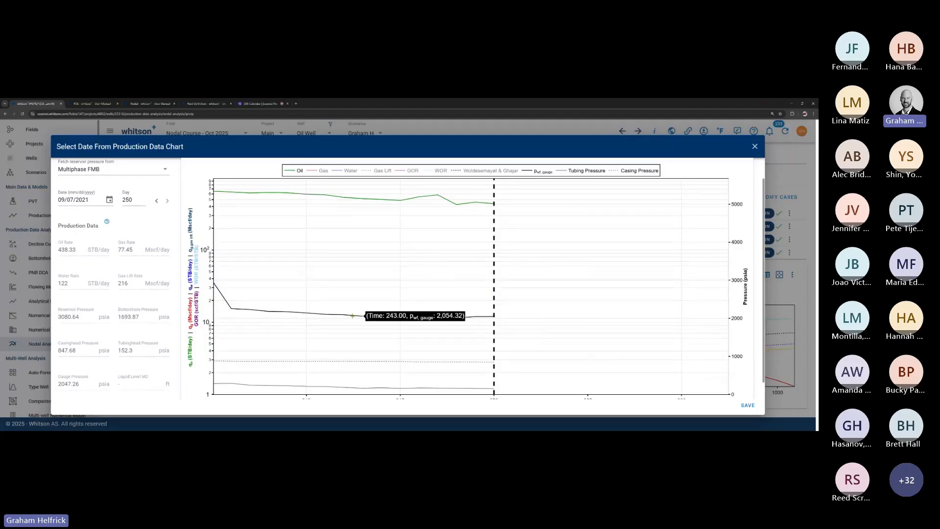
click(490, 170)
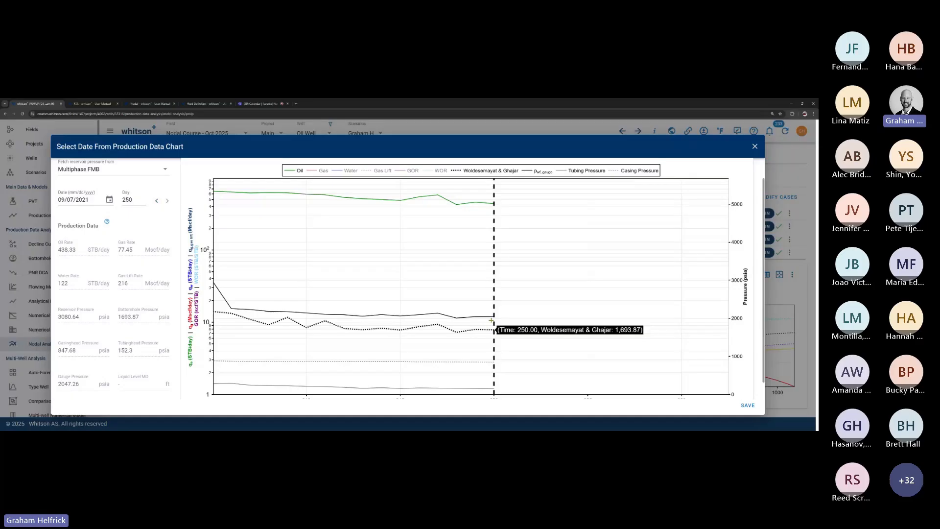
click(755, 146)
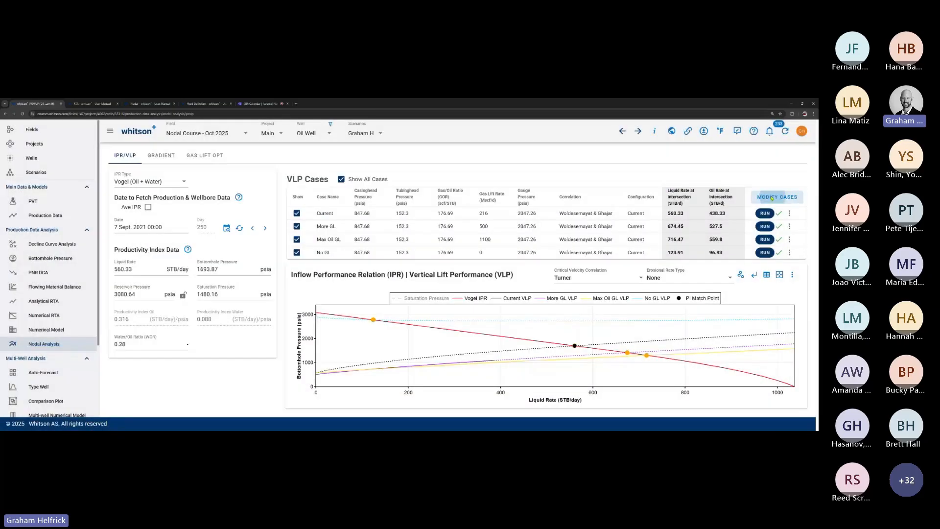
Step: Clear the gauge pressures of the More GL, Max Oil GL and No GL cases, and close the case inputs without saving
click(772, 198)
drag(467, 239, 471, 267)
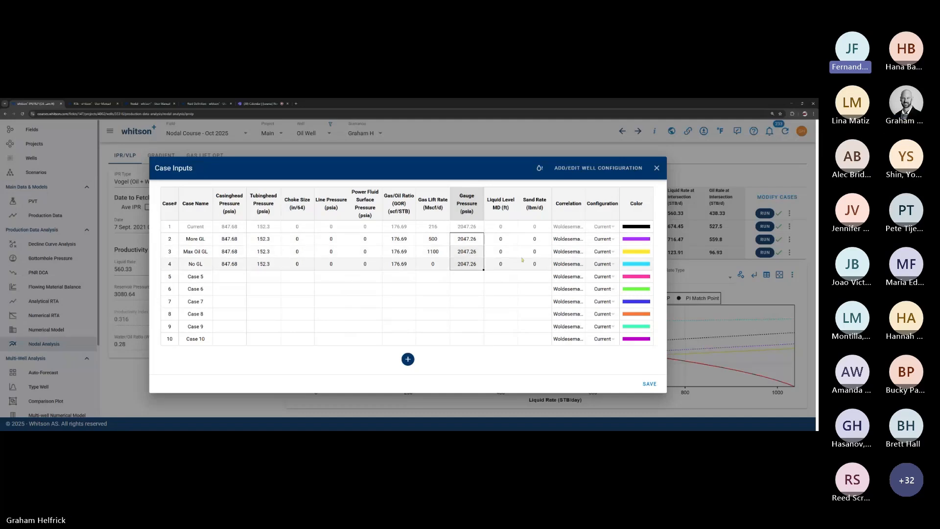
click(503, 276)
drag(469, 240, 472, 265)
key(Delete)
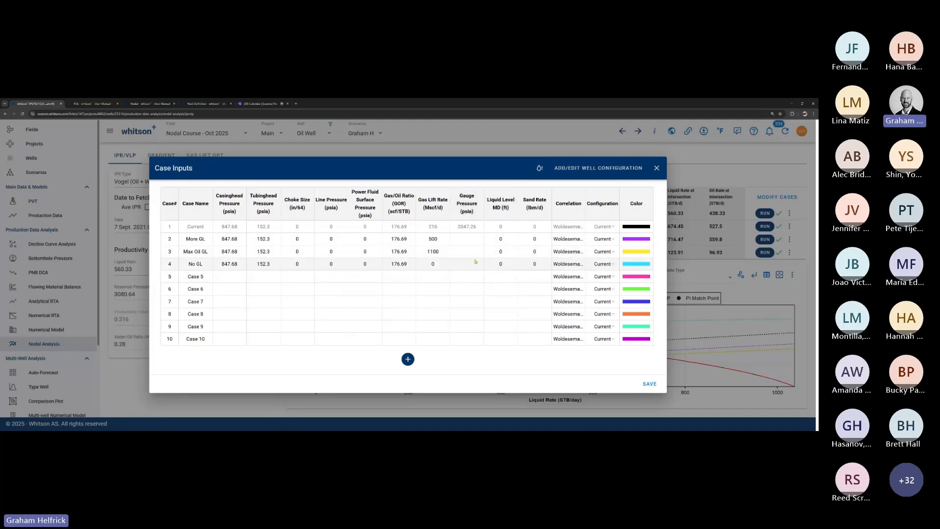
click(468, 287)
click(473, 230)
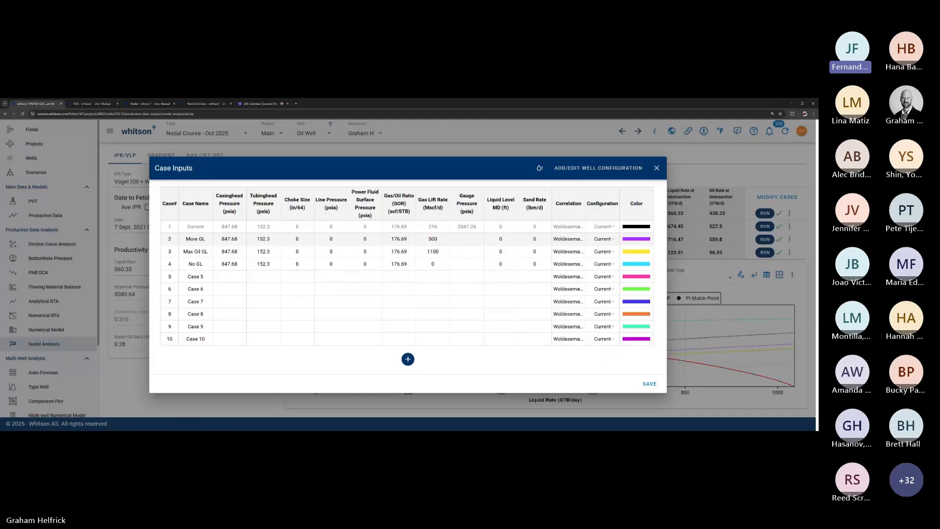
click(658, 168)
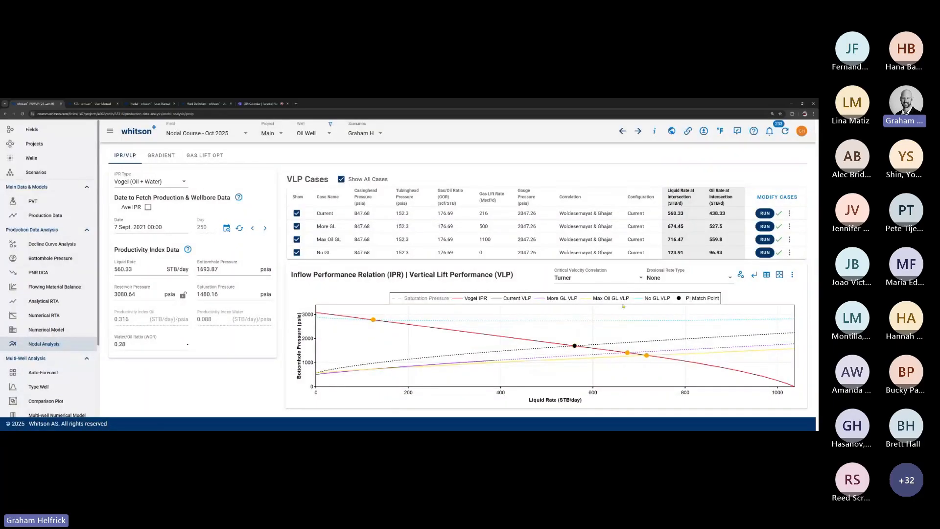
Step: Examine where the Current, More GL, Max Oil GL and No GL curves intersect the Vogel IPR on the IPR/VLP plot
mouse_move(466, 337)
key(ctrl+plus)
key(ctrl+plus)
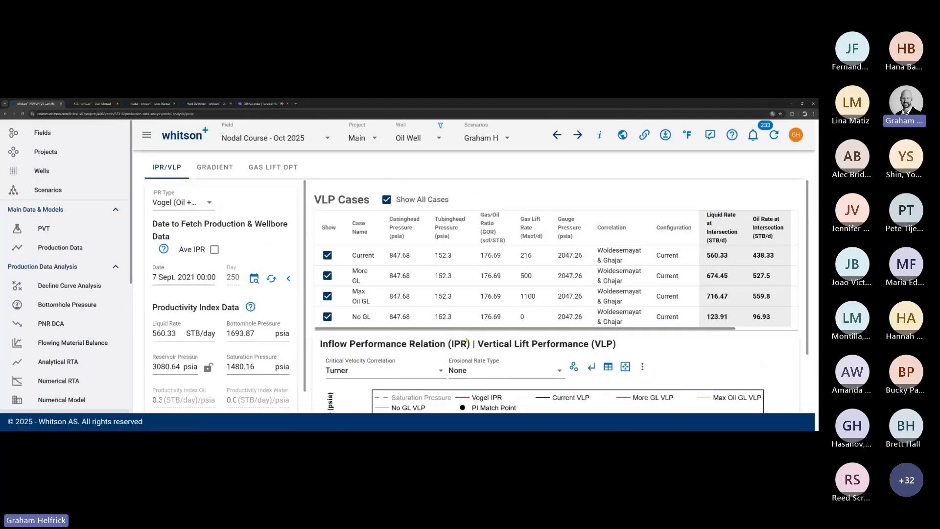
scroll(472, 338, down, 3)
key(ctrl+minus)
key(ctrl+minus)
key(ctrl+minus)
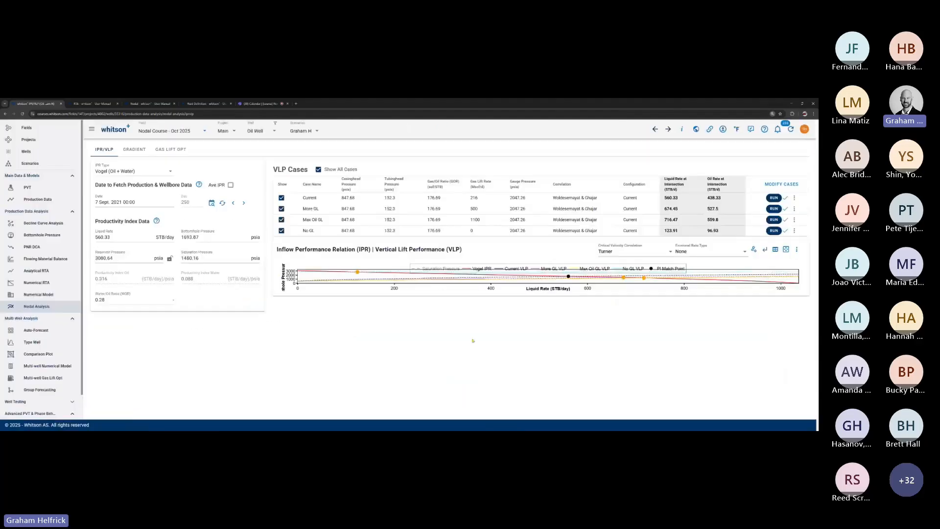
key(ctrl+plus)
key(ctrl+plus)
scroll(472, 339, down, 3)
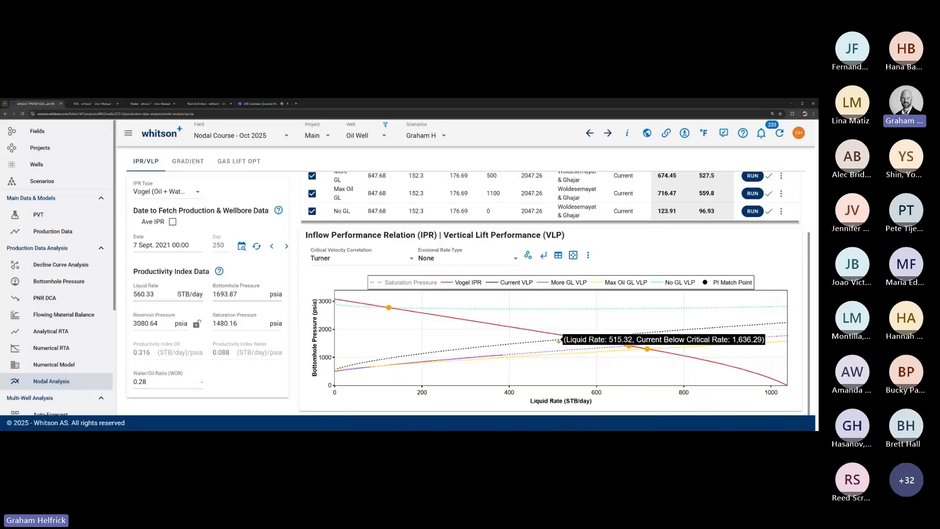
mouse_move(623, 327)
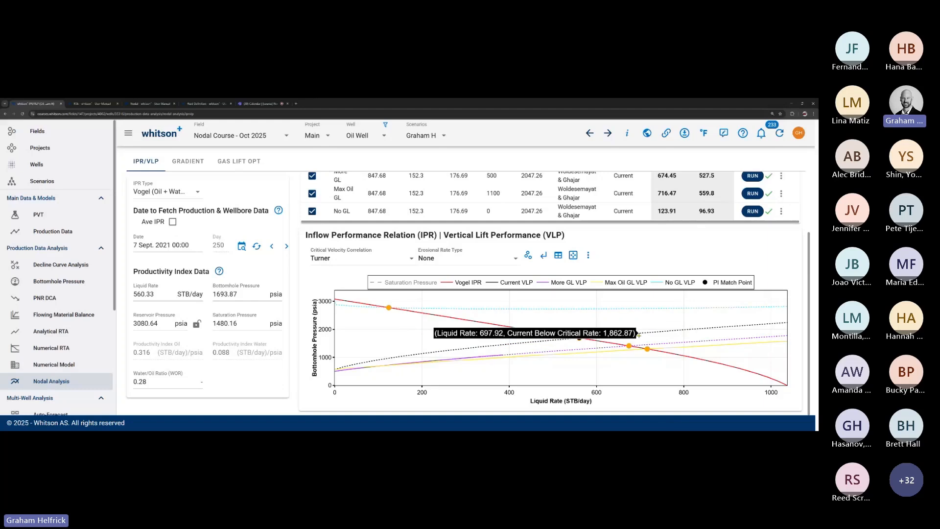
mouse_move(646, 354)
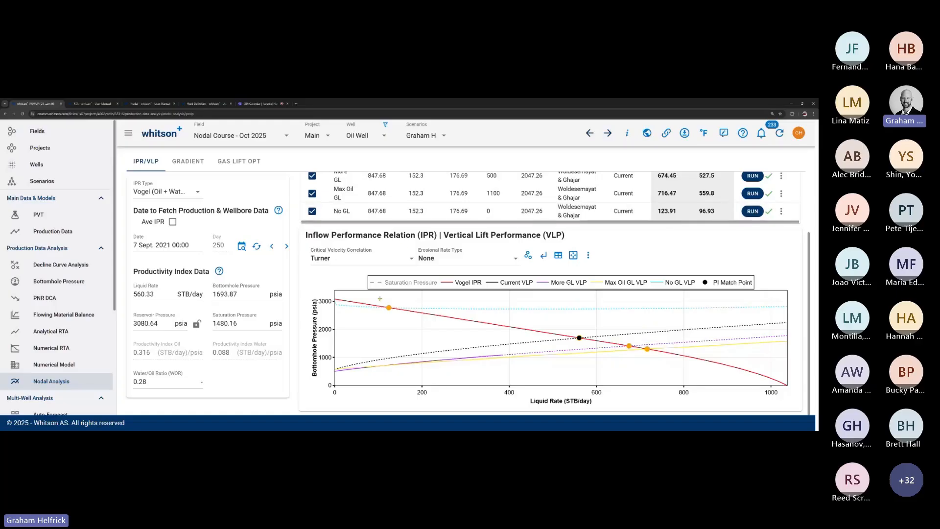
click(388, 306)
mouse_move(647, 351)
scroll(536, 346, up, 3)
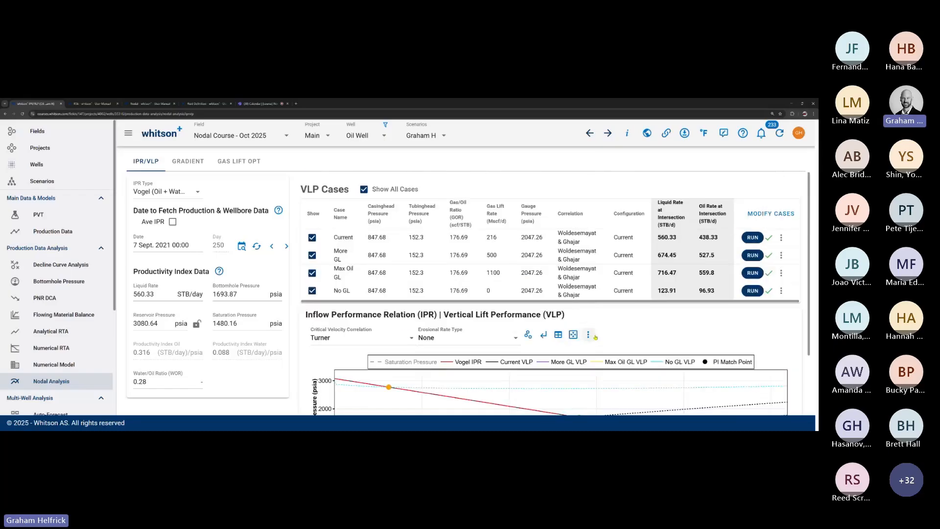
scroll(536, 346, down, 3)
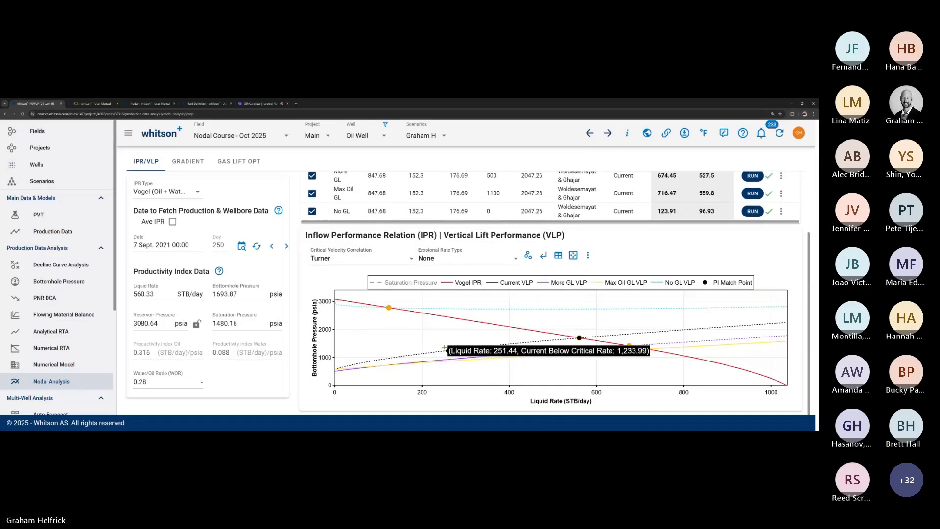
scroll(623, 299, up, 2)
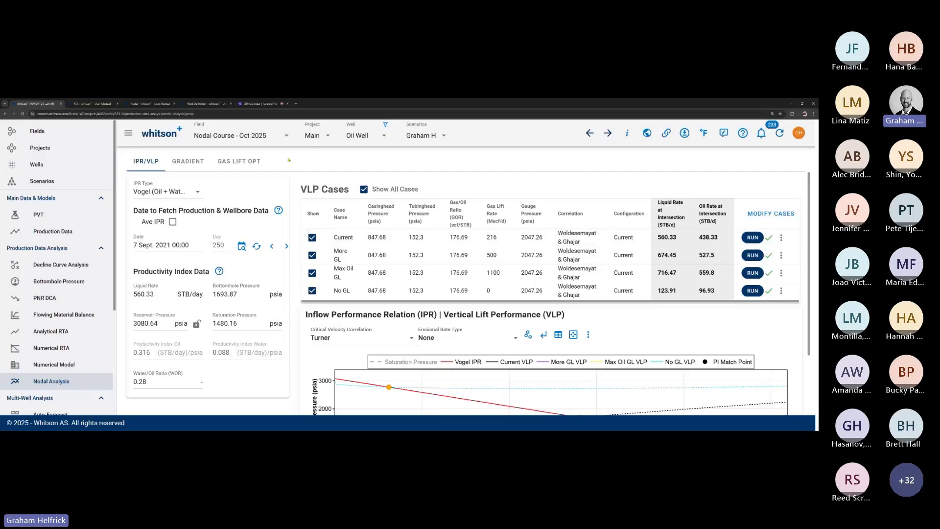
Step: Open the well configuration editor from the gas lift optimization cases and name the new configuration Annular GL
click(231, 164)
drag(688, 256, 775, 255)
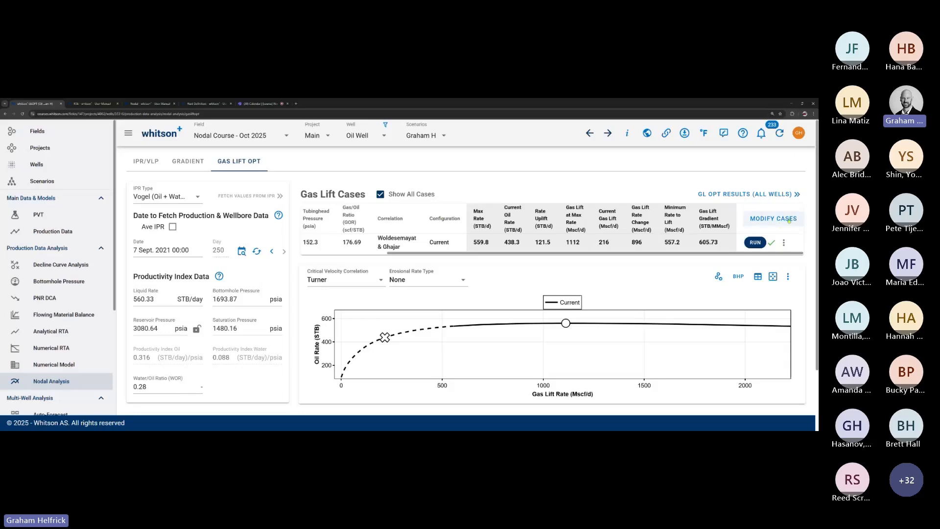
click(778, 221)
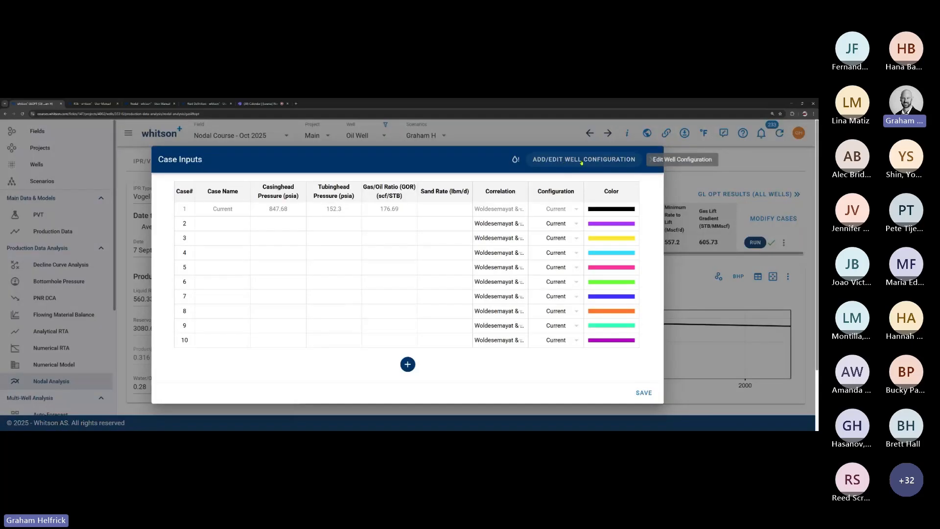
click(603, 160)
click(460, 235)
text(A)
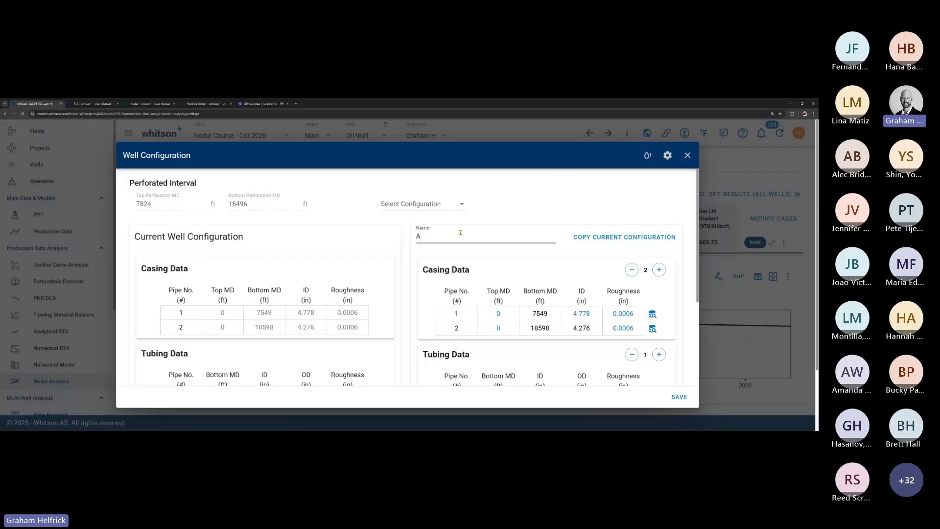
text(nnular G)
scroll(485, 262, down, 3)
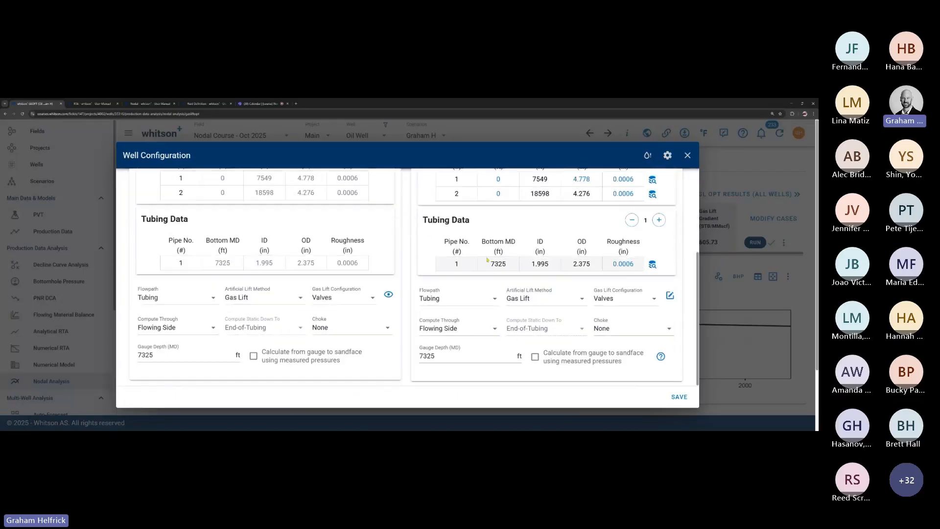
Step: Set the flowpath of the Annular GL configuration to Annulus and save the well configuration
click(451, 300)
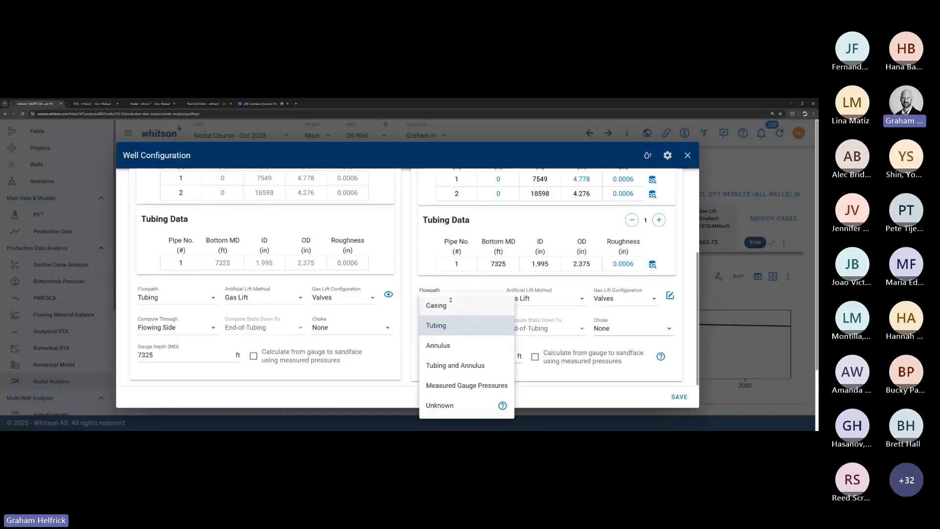
click(456, 345)
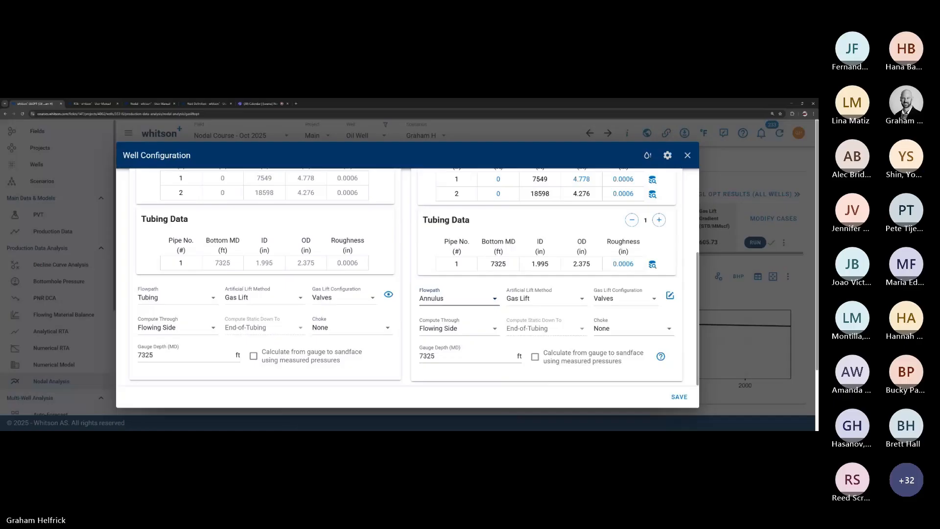
scroll(462, 218, up, 3)
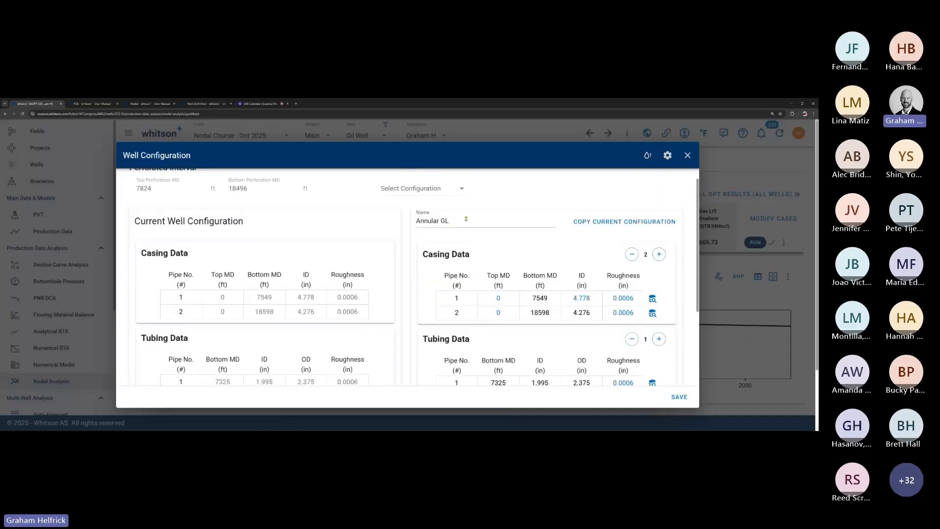
scroll(466, 219, down, 3)
click(449, 298)
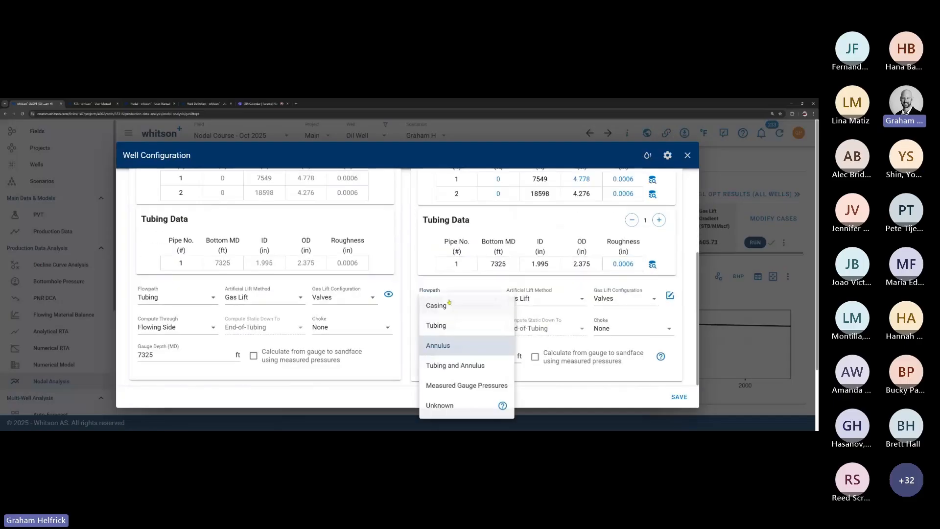
click(438, 345)
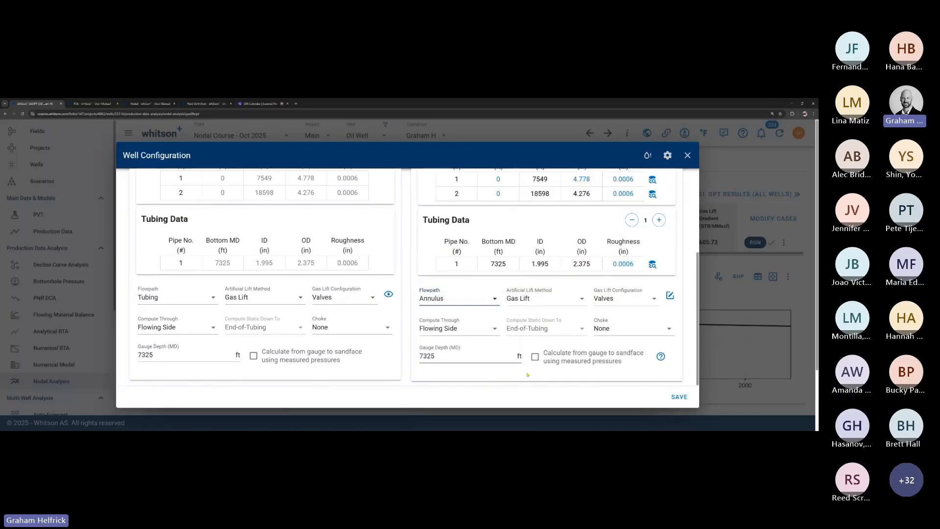
click(680, 396)
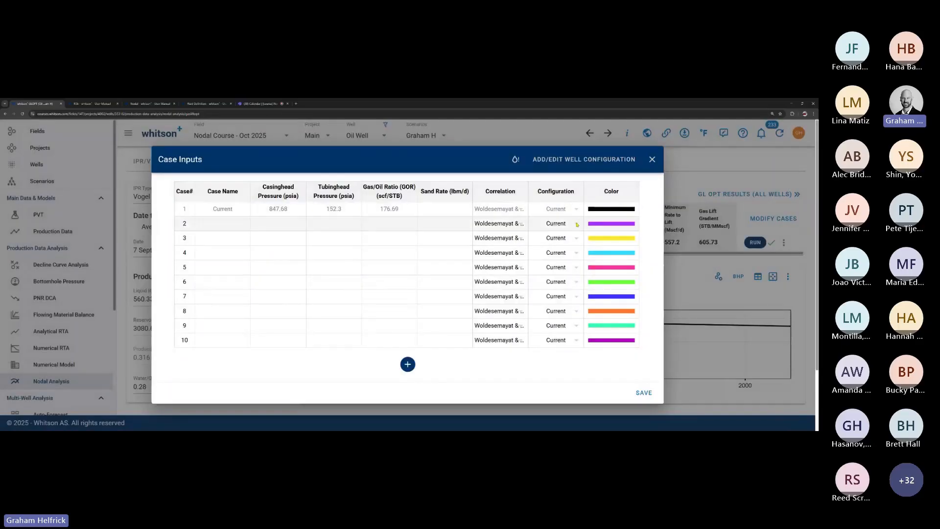
Step: Assign Annular GL to gas lift Case 2, with casinghead pressure 152.3 psia, tubinghead pressure 847.68 psia and GOR 176.69 scf/STB
click(576, 223)
click(558, 250)
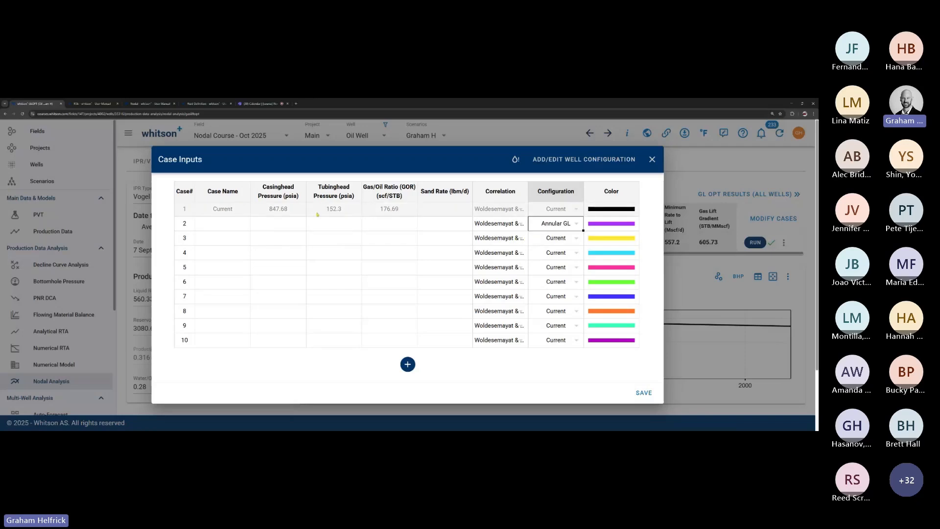
click(341, 211)
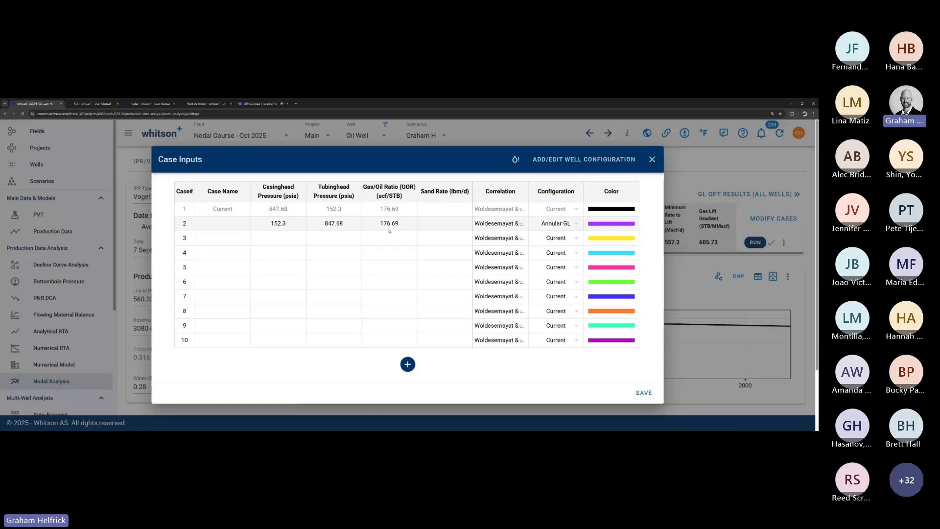
Step: Name gas lift Case 2 Annular GL and save the case inputs
click(228, 226)
text(Annular GL)
key(Return)
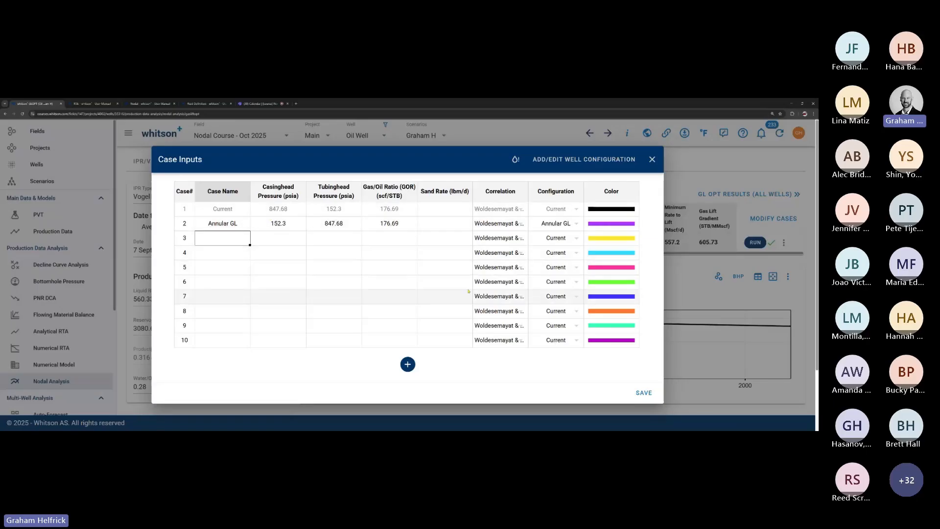
click(644, 393)
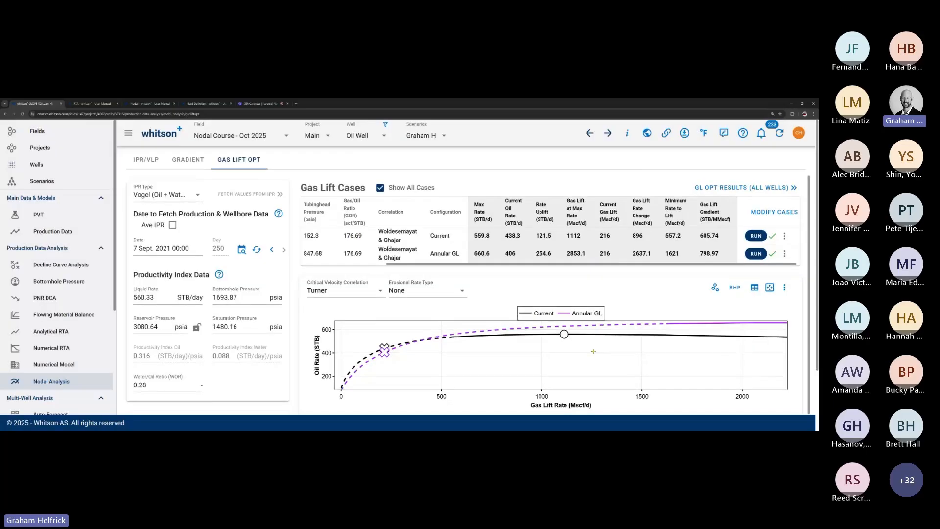
Step: Compare the maximum oil rate points of the Current and Annular GL cases on the gas lift curves
scroll(594, 351, down, 1)
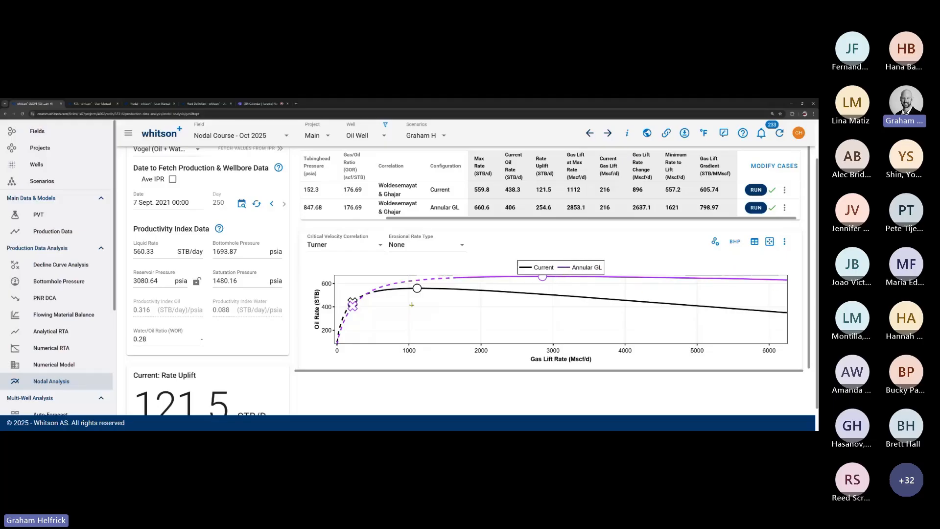
mouse_move(418, 288)
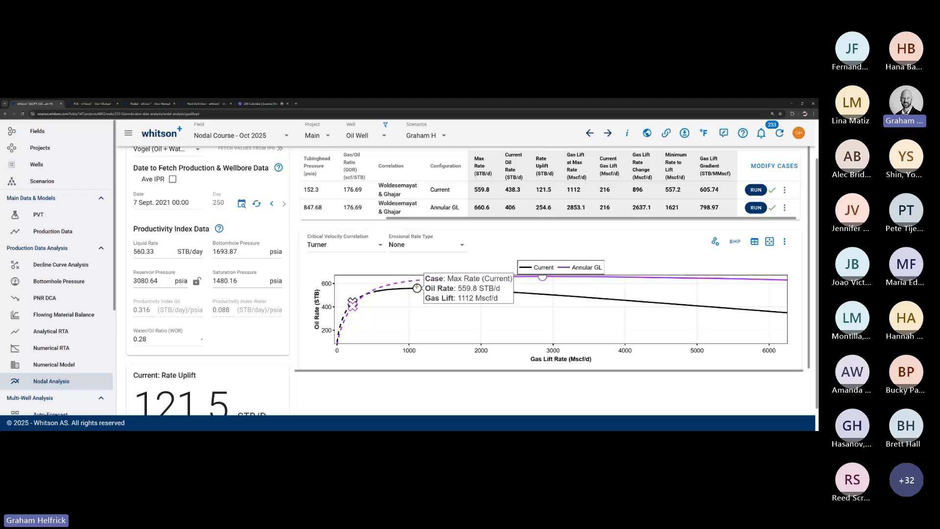
mouse_move(539, 280)
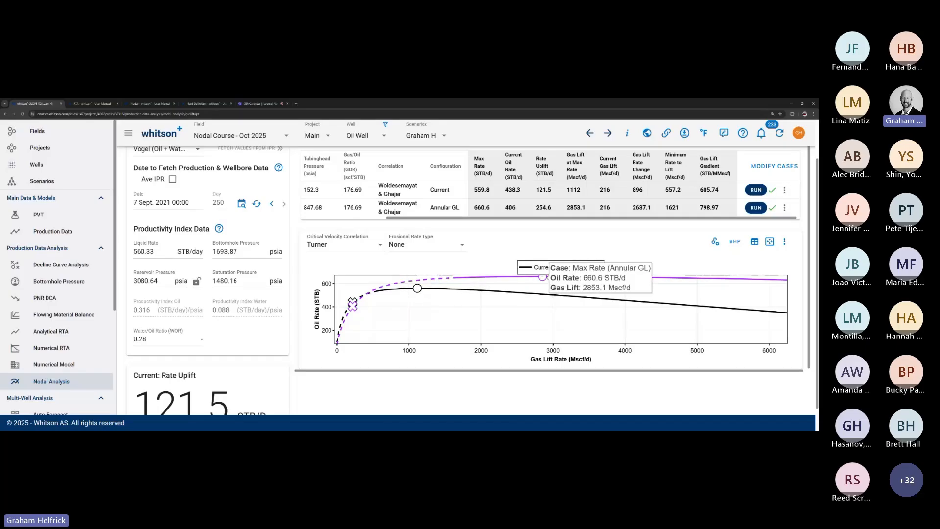
scroll(470, 277, up, 1)
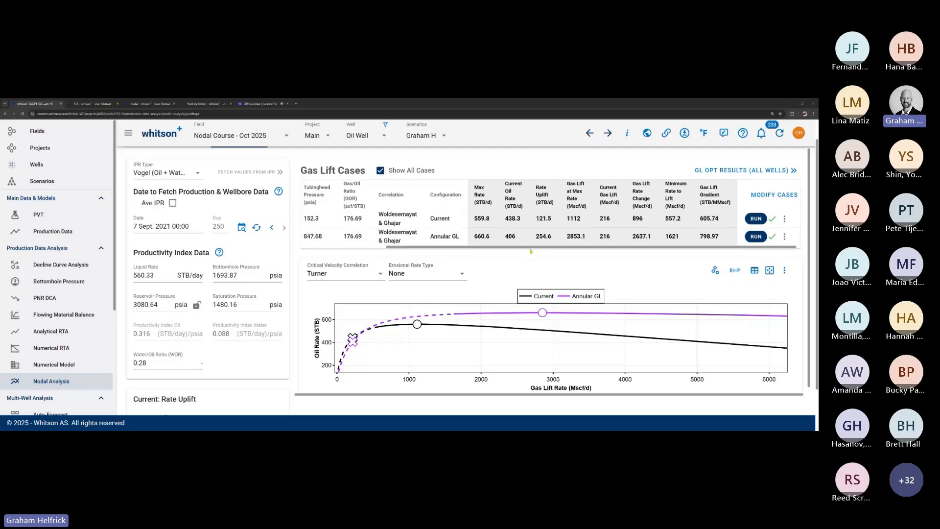
click(258, 104)
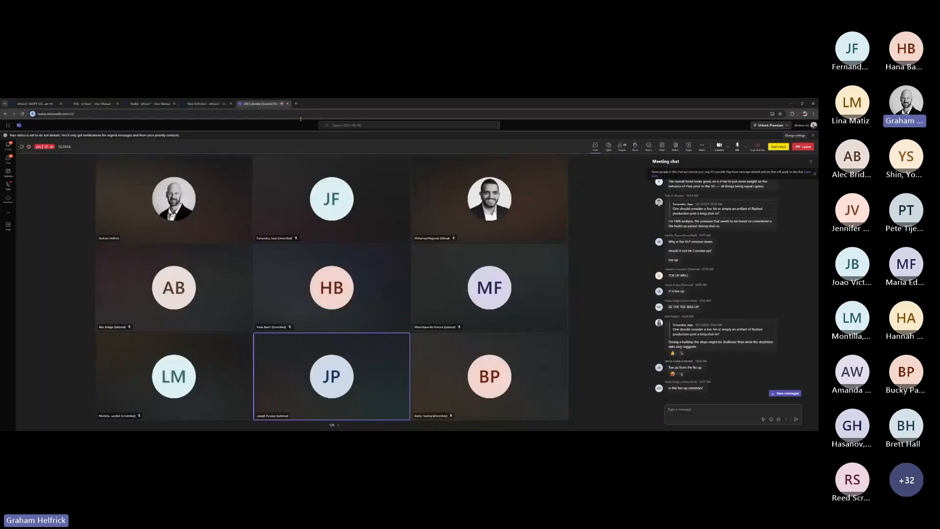
click(720, 147)
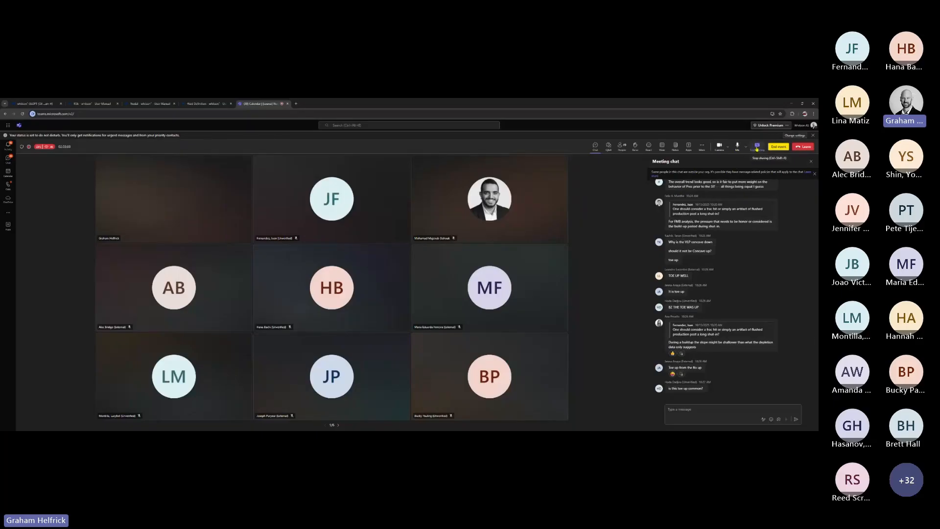
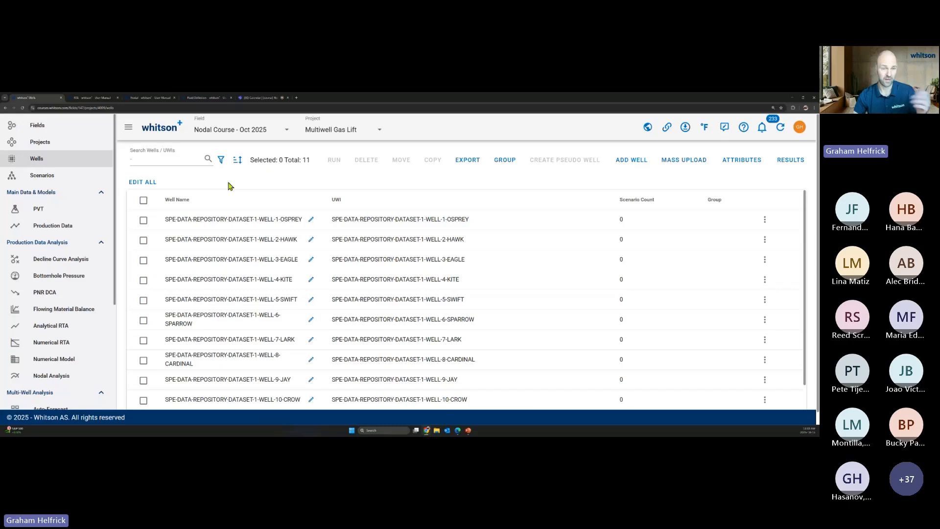
Step: Select all wells in the Multiwell Gas Lift project and open their Gas Lift Optimizer results
click(144, 201)
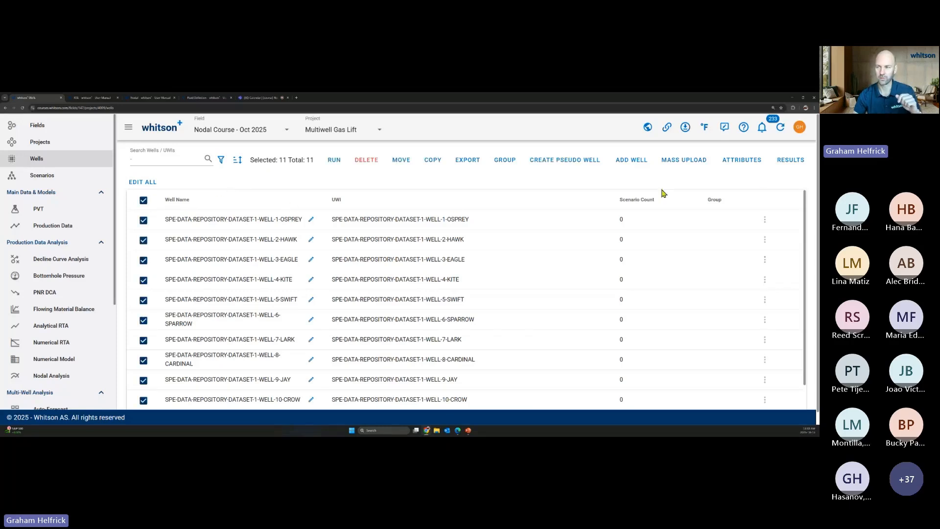
click(790, 160)
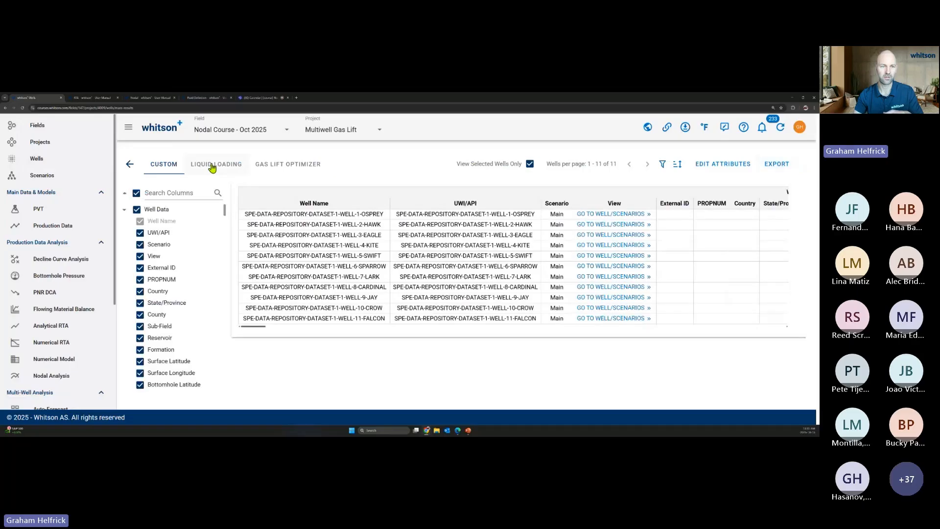
click(275, 169)
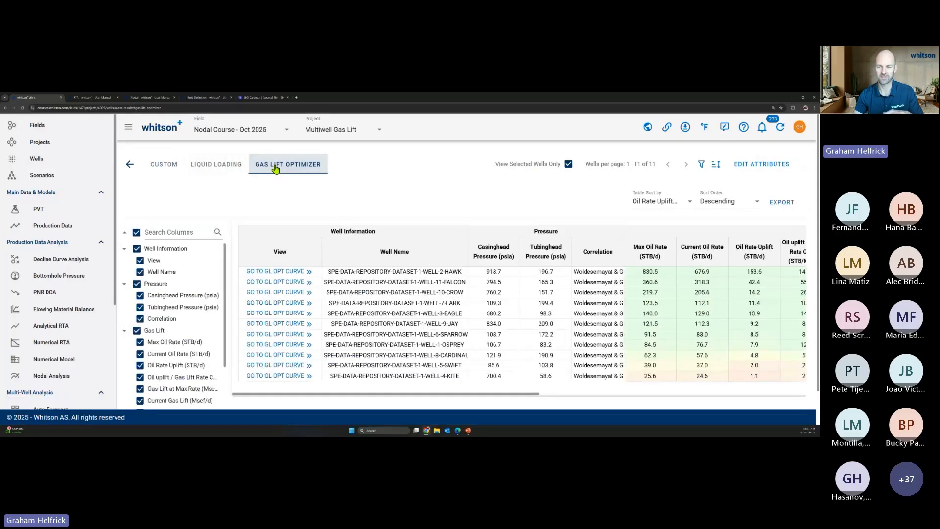
mouse_move(536, 394)
mouse_down()
mouse_move(545, 394)
mouse_move(518, 392)
mouse_up()
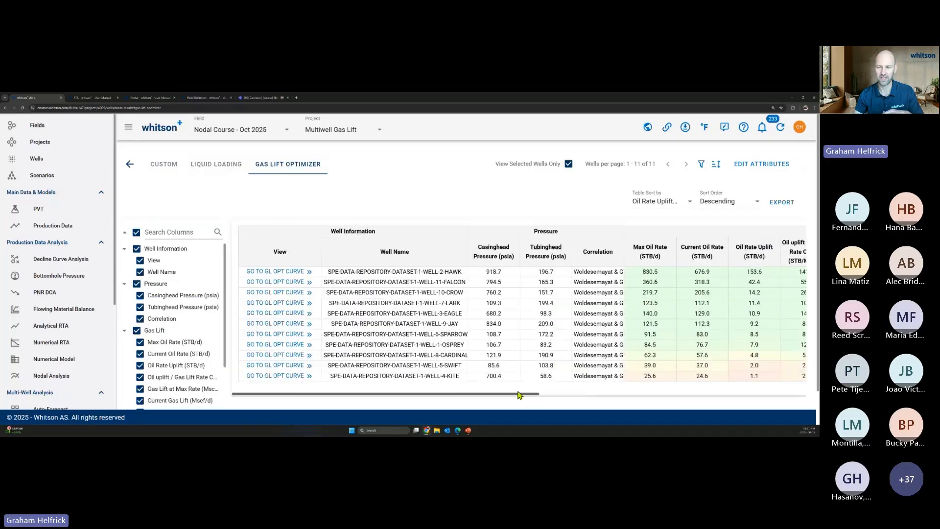
Step: Limit the results table to the View, Well Name, Max Oil Rate, Current Oil Rate and Oil Rate Uplift columns
click(138, 234)
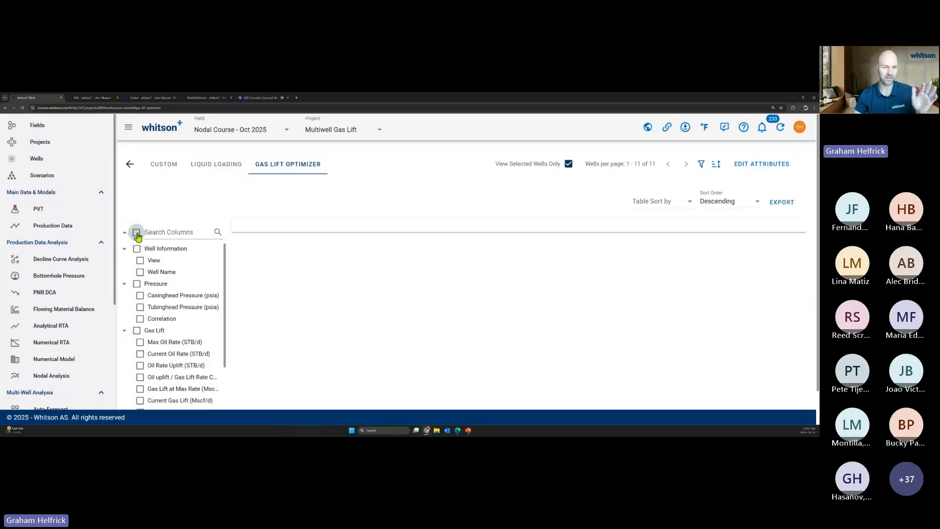
click(140, 261)
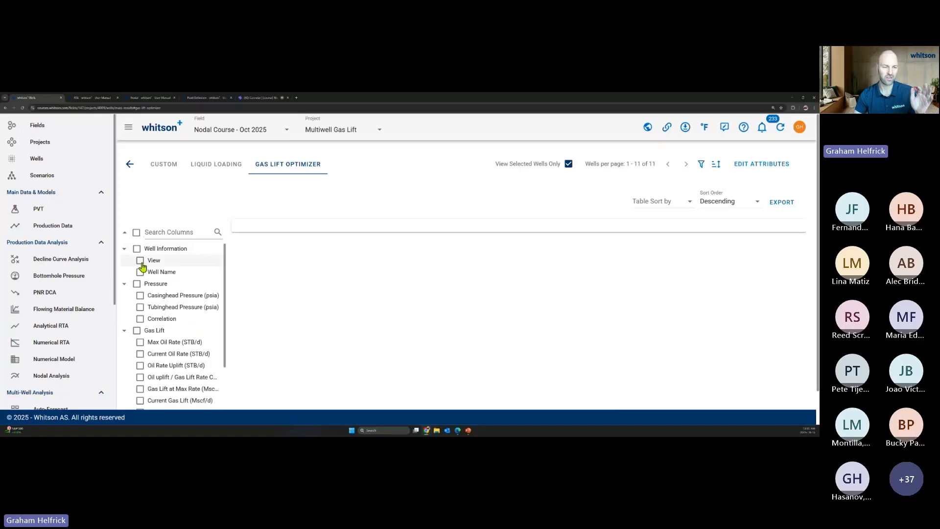
click(140, 272)
scroll(143, 277, down, 3)
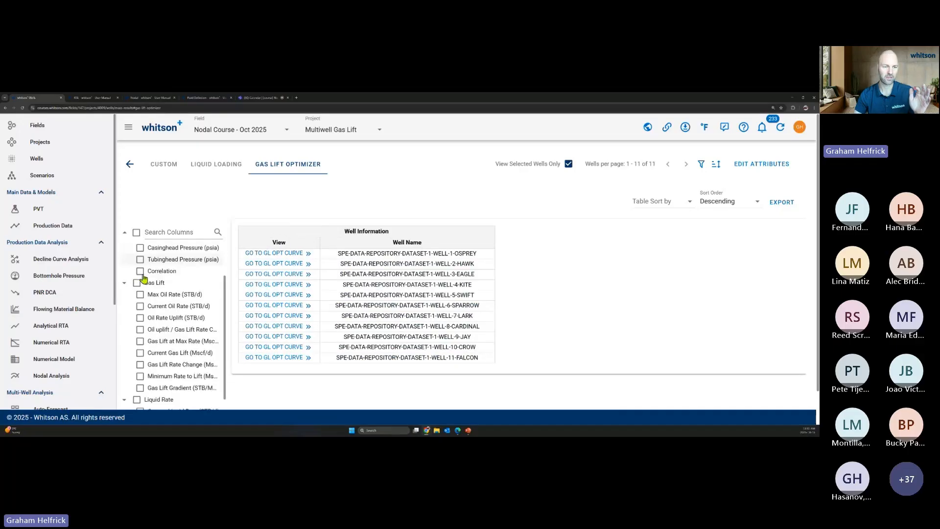
click(141, 283)
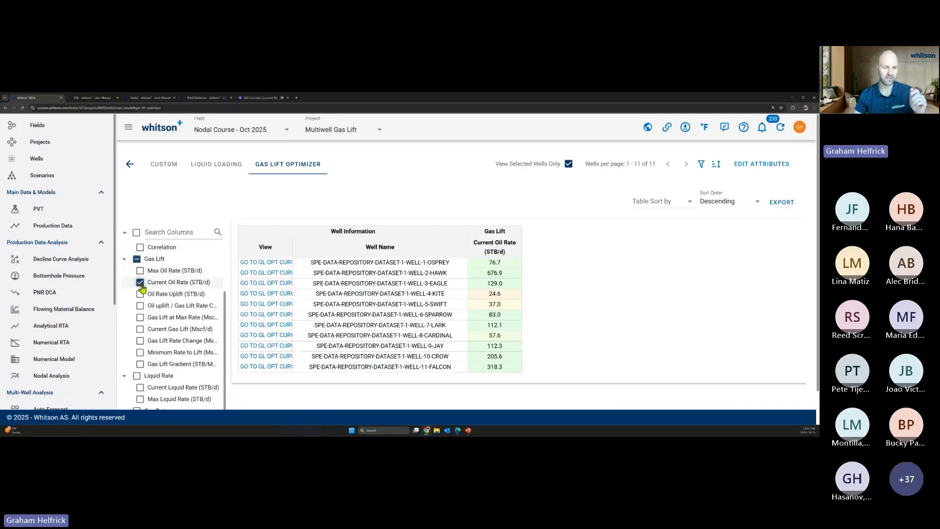
click(140, 271)
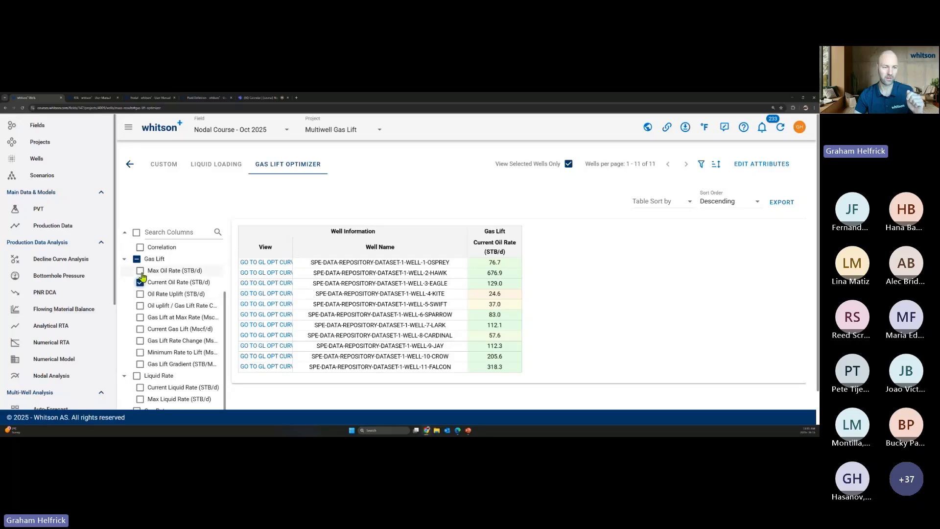
click(141, 294)
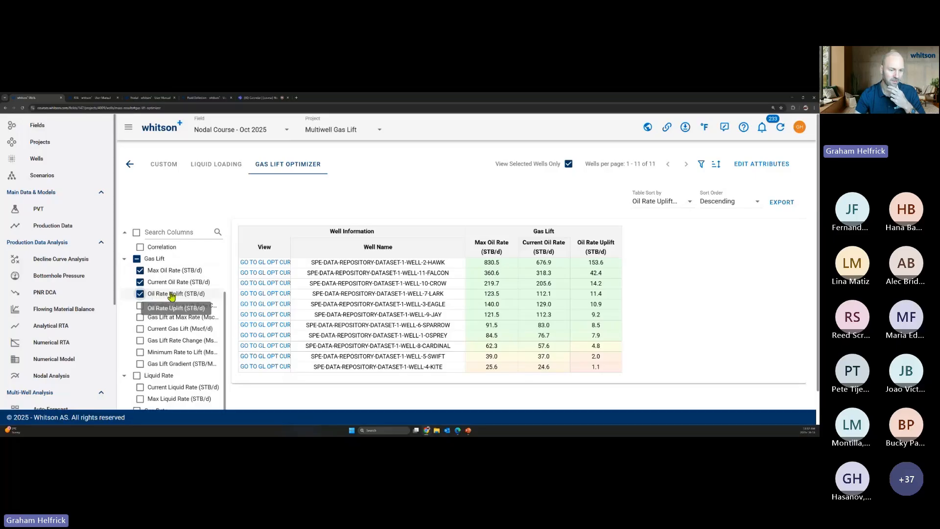
Step: Add the Current Liquid Rate and Max Liquid Rate columns to the optimizer table
scroll(172, 297, down, 1)
scroll(171, 297, up, 2)
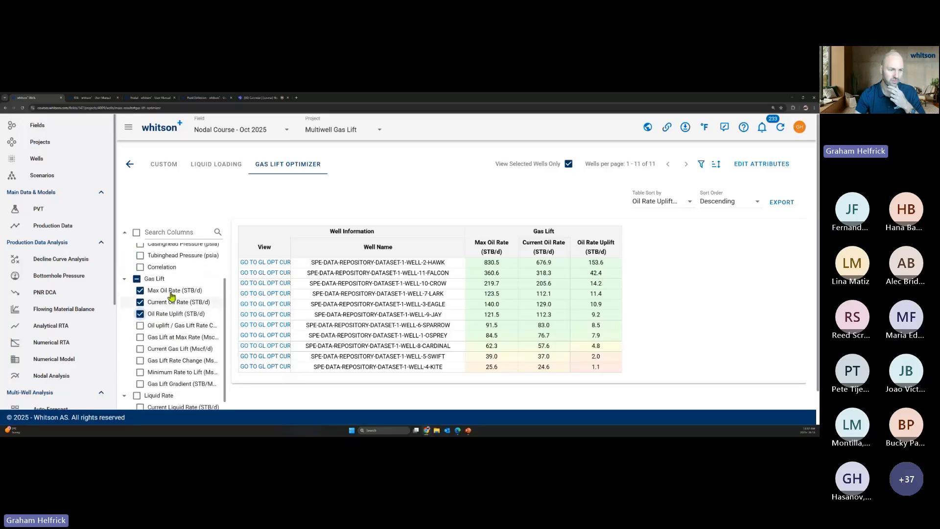
scroll(172, 296, down, 1)
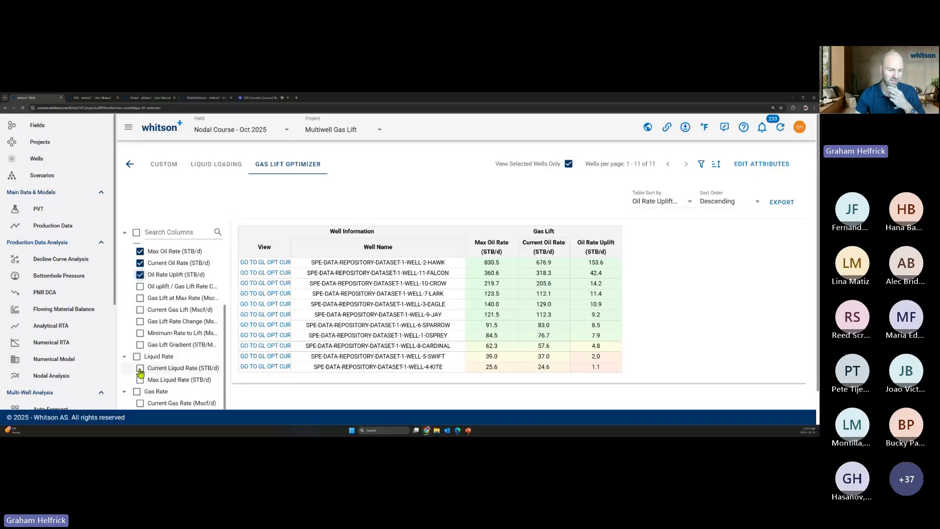
scroll(147, 365, up, 3)
scroll(145, 369, down, 3)
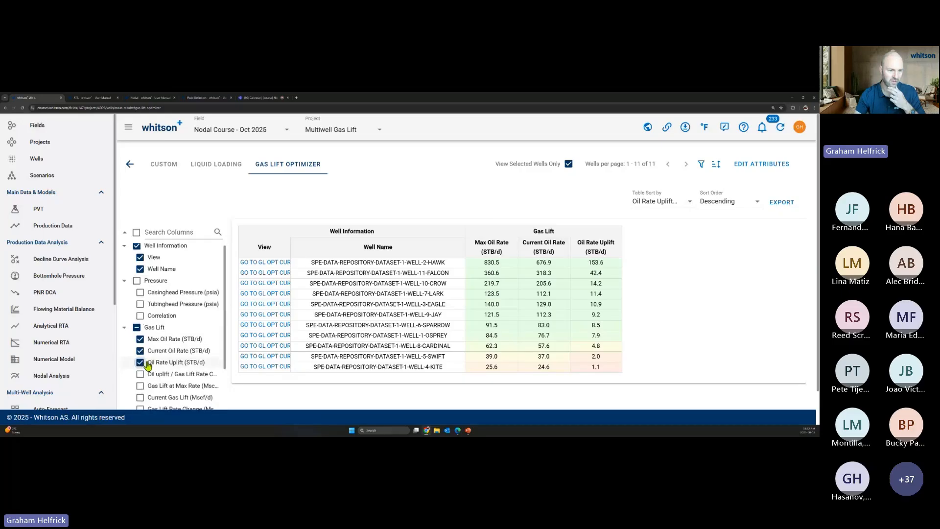
click(140, 368)
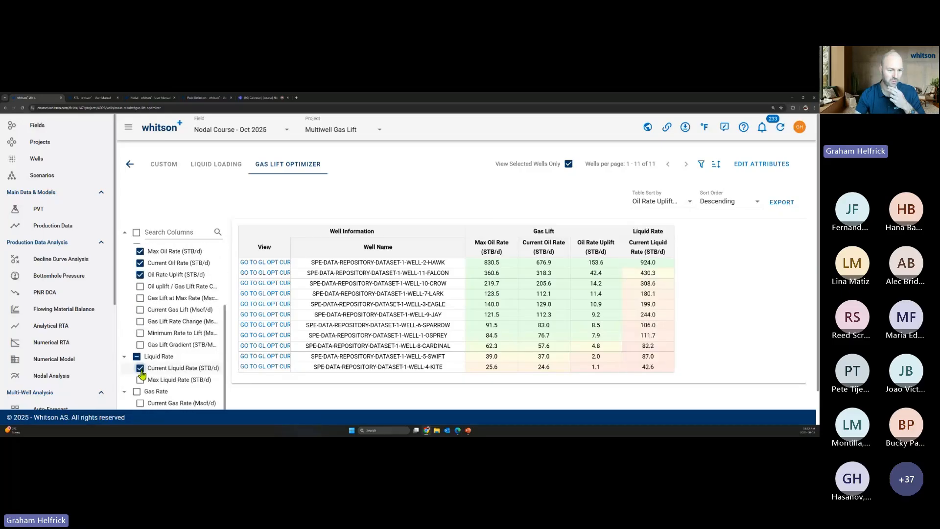
click(140, 380)
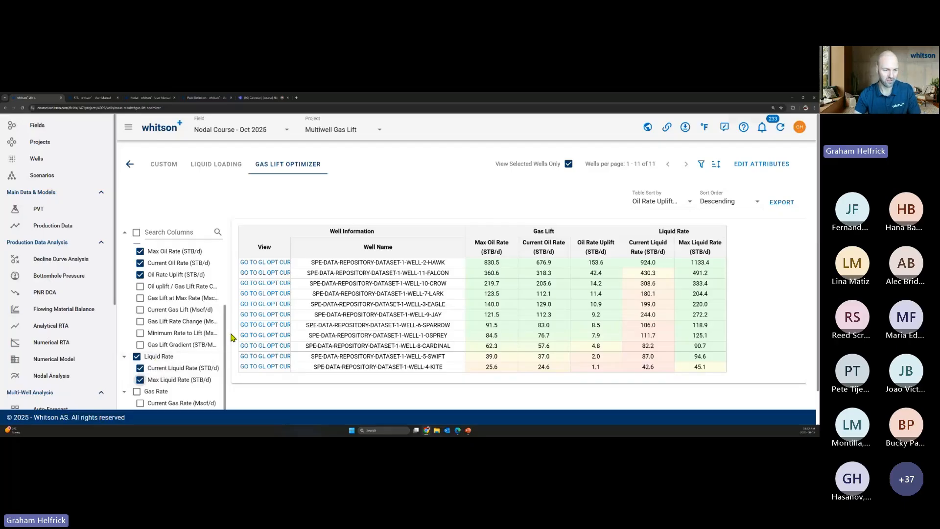
Step: Add the Gas Lift at Max Rate, Current Gas Lift and Gas Lift Rate Change columns to the optimizer table
key(ctrl+minus)
scroll(146, 362, down, 3)
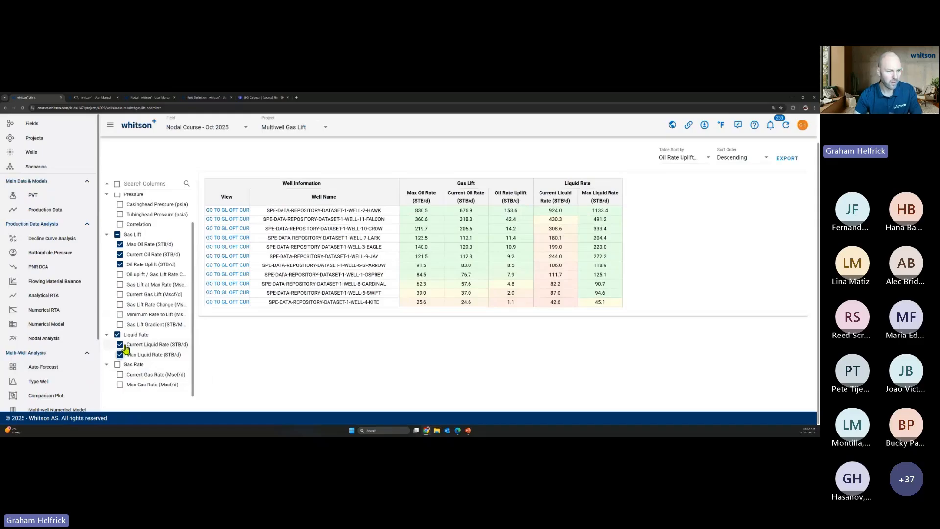
click(128, 285)
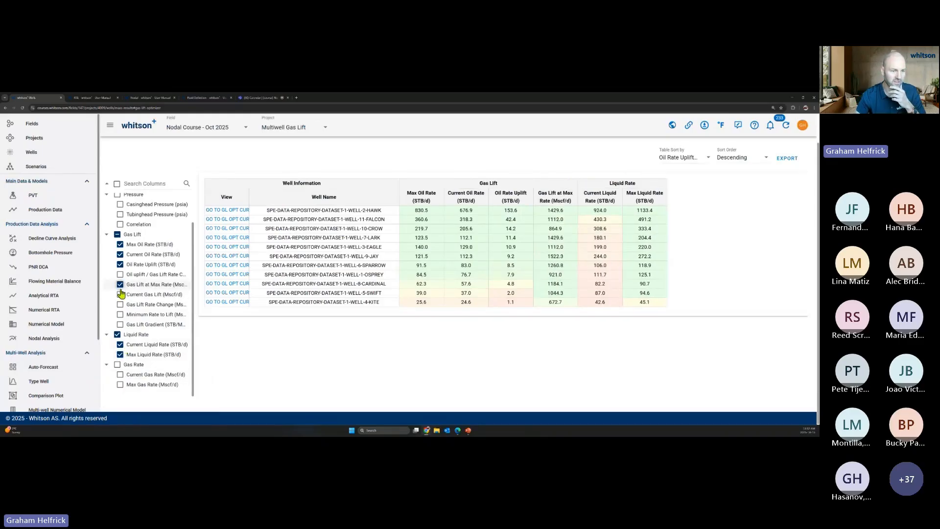
click(129, 294)
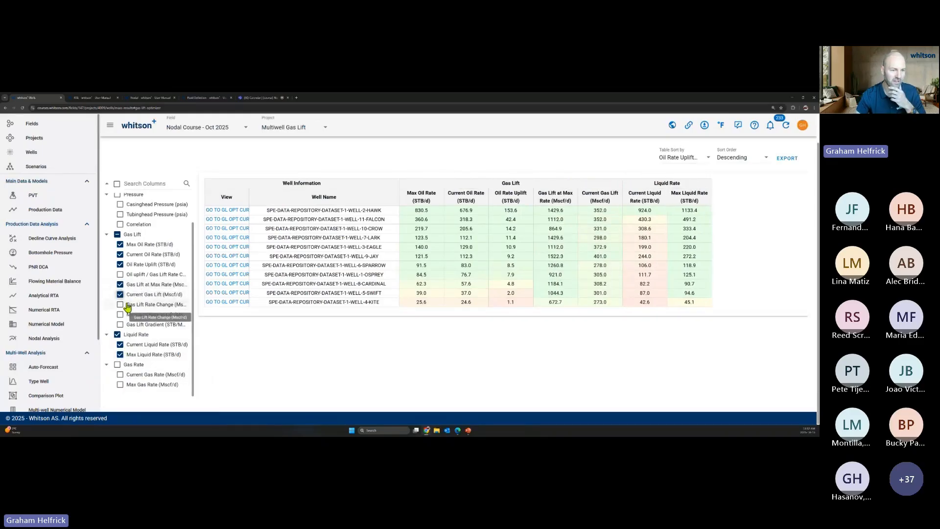
click(120, 306)
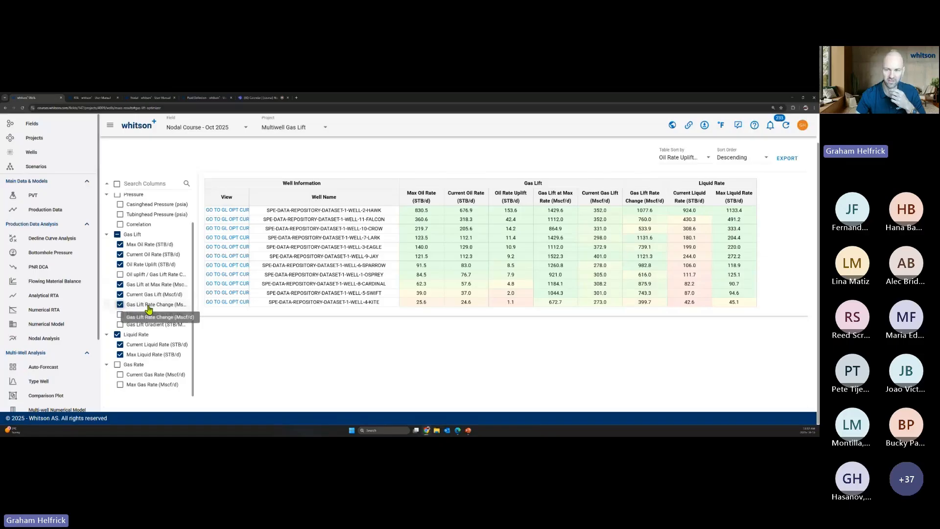
scroll(171, 311, up, 1)
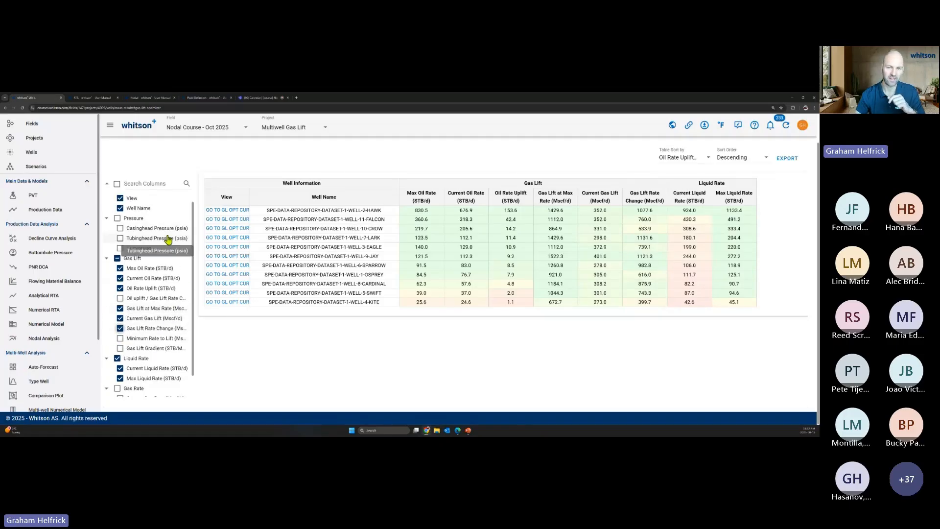
drag(168, 240, 179, 228)
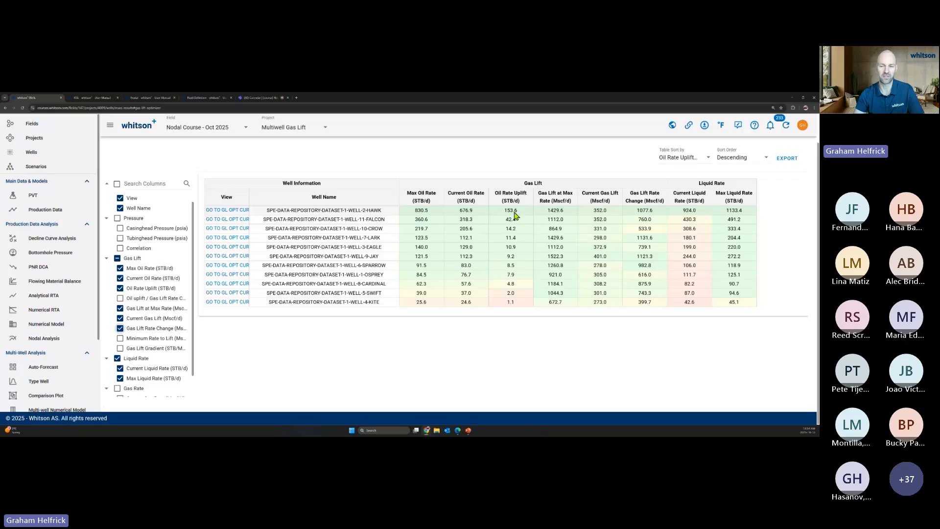
Step: Inspect the current and maximum rate points on the WELL-2-HAWK gas lift curve, and return to the all-wells results
click(228, 212)
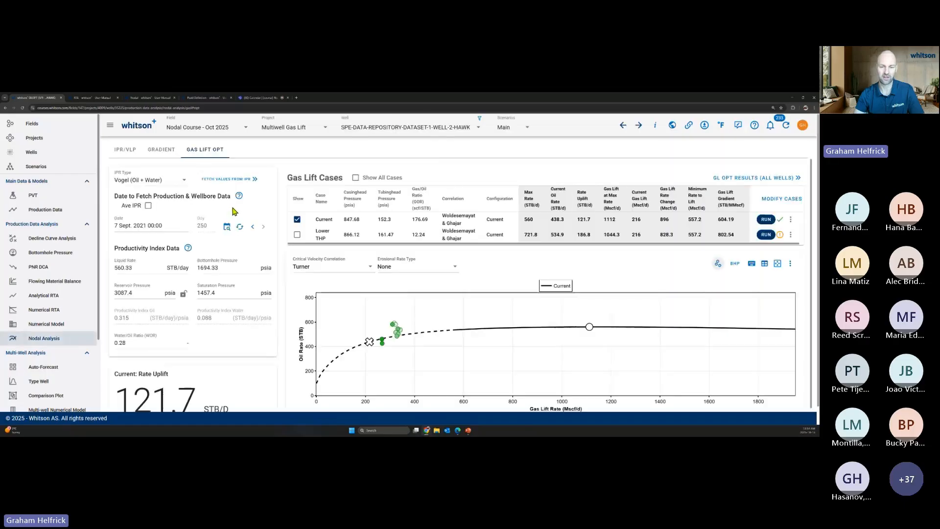
scroll(475, 341, down, 1)
mouse_move(369, 320)
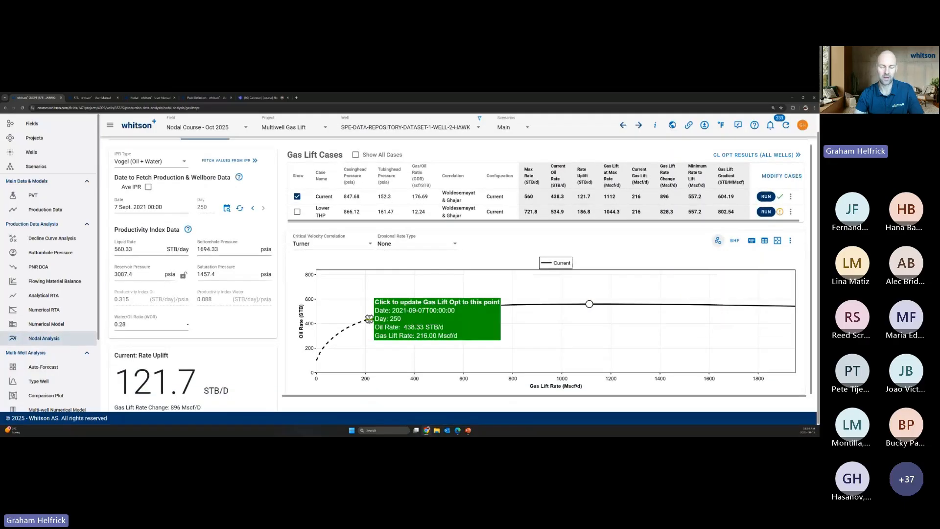
mouse_move(589, 304)
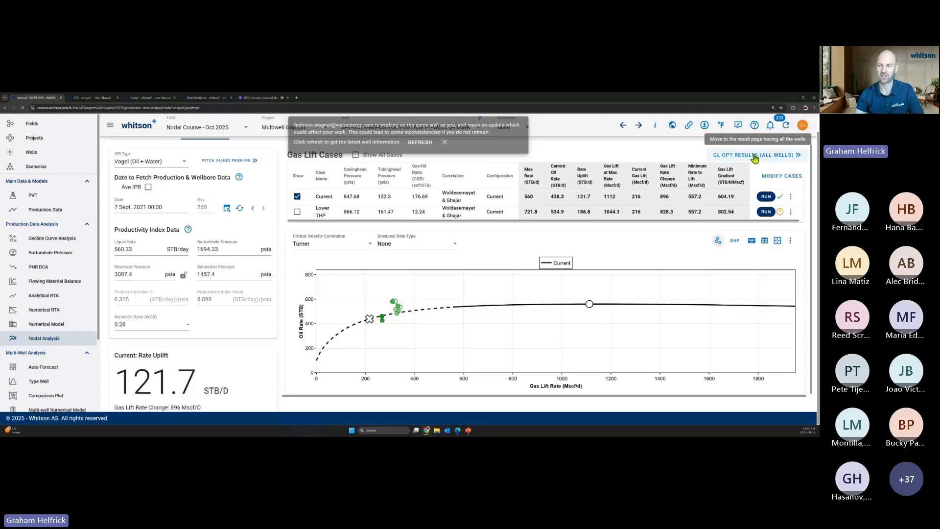
click(755, 156)
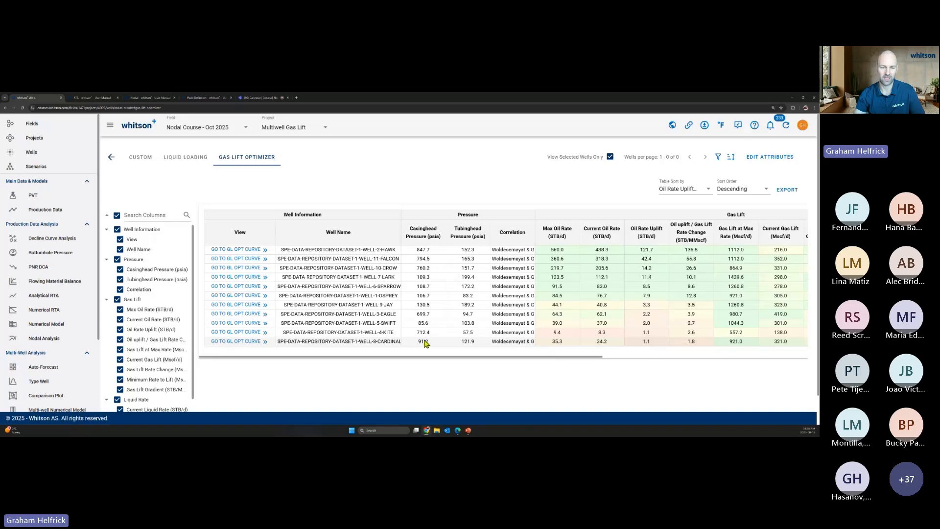
Step: Inspect the current operating point on the WELL-8-CARDINAL gas lift curve, and return to the all-wells results
click(239, 343)
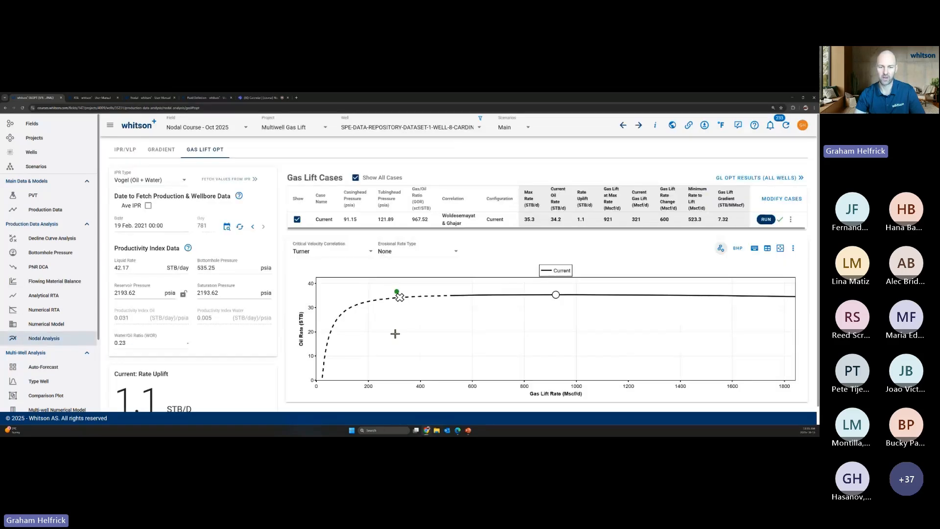
mouse_move(400, 297)
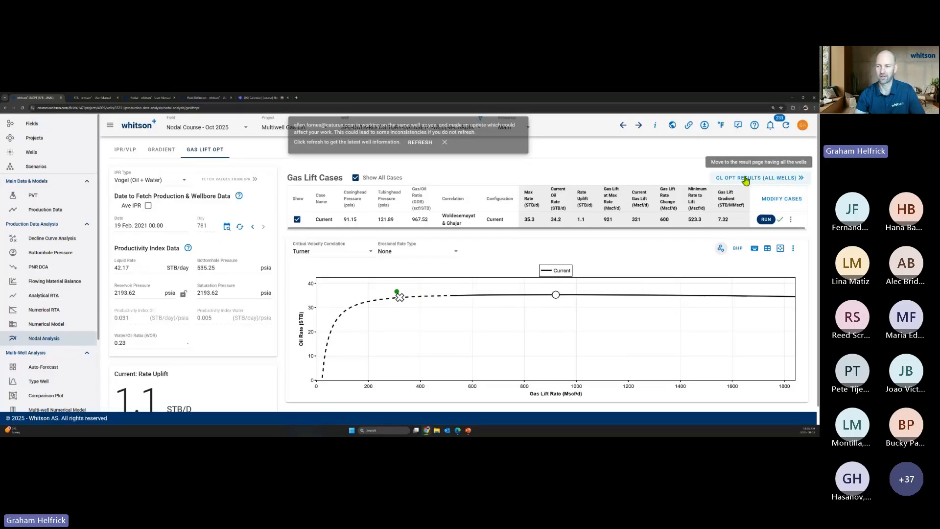
click(780, 180)
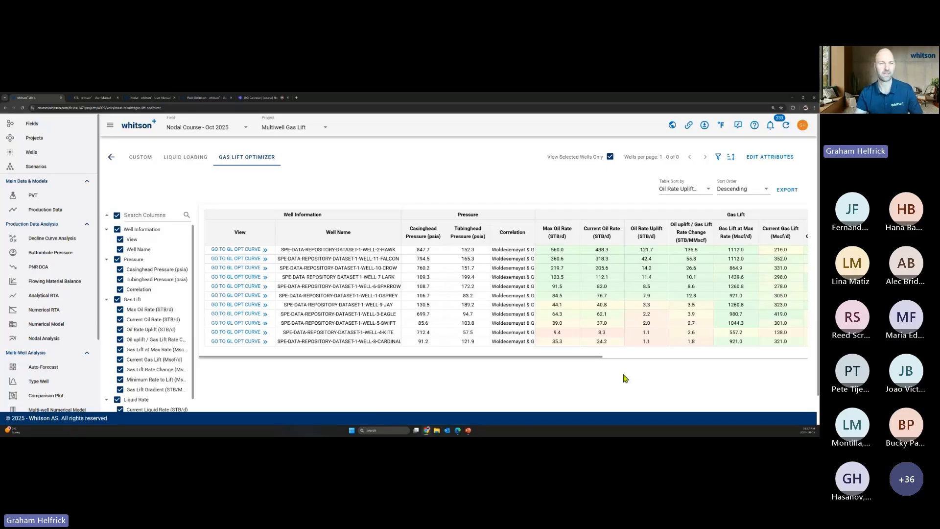
click(260, 99)
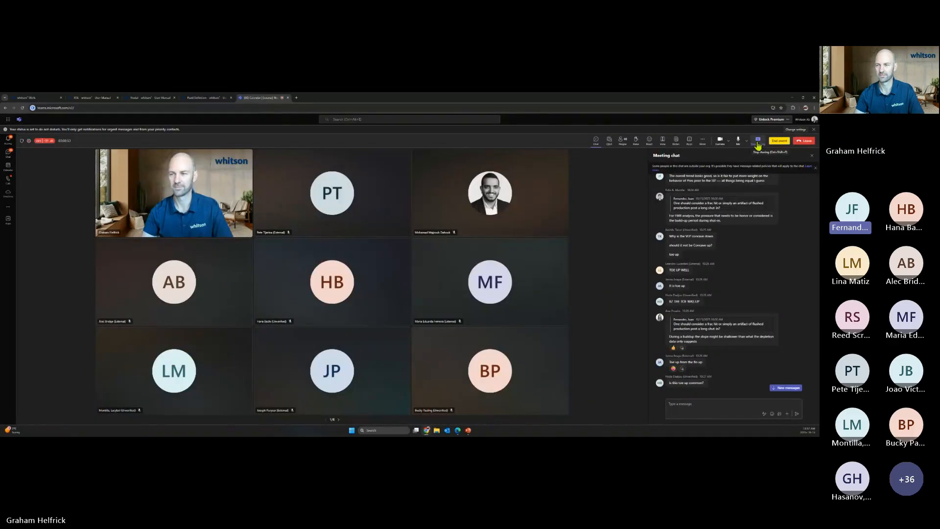
click(758, 142)
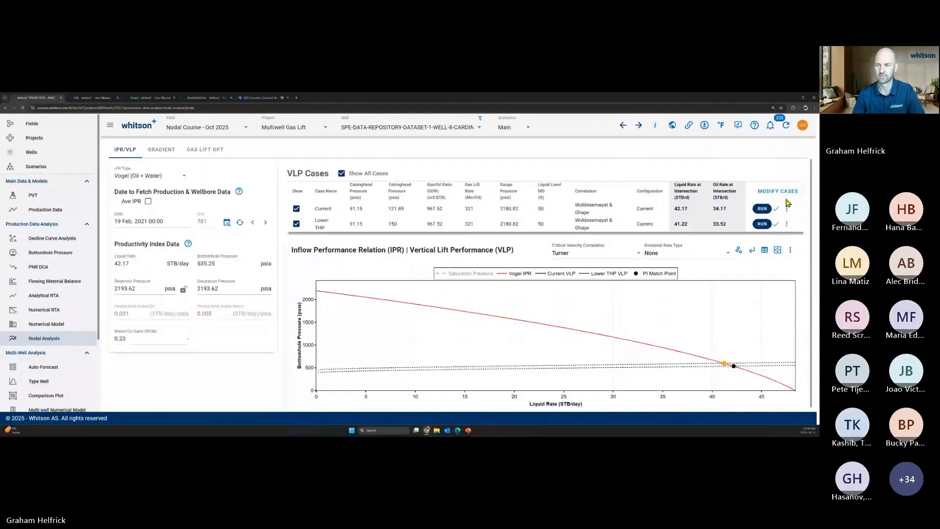
Step: Open the well configuration from the WELL-8-CARDINAL case inputs and try an Annulus flowpath with the Valves gas lift configuration
click(779, 192)
click(600, 162)
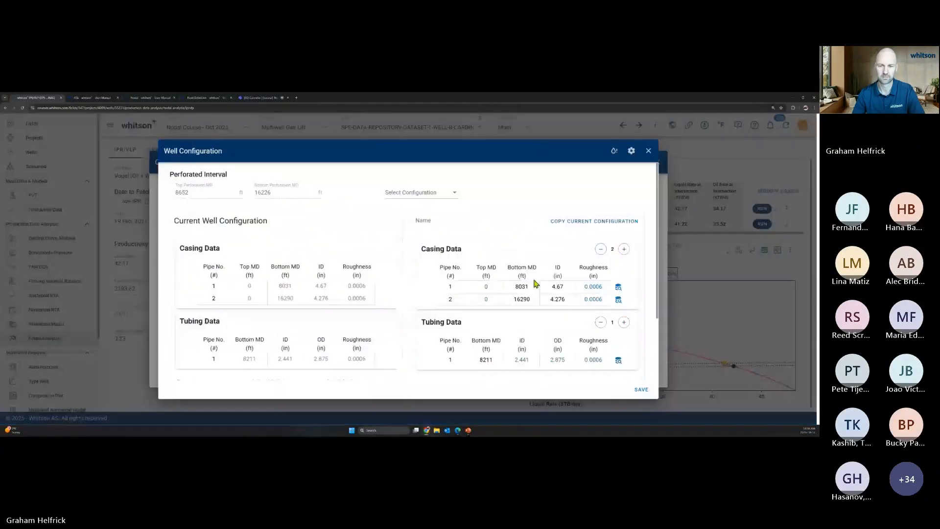
scroll(573, 297, down, 2)
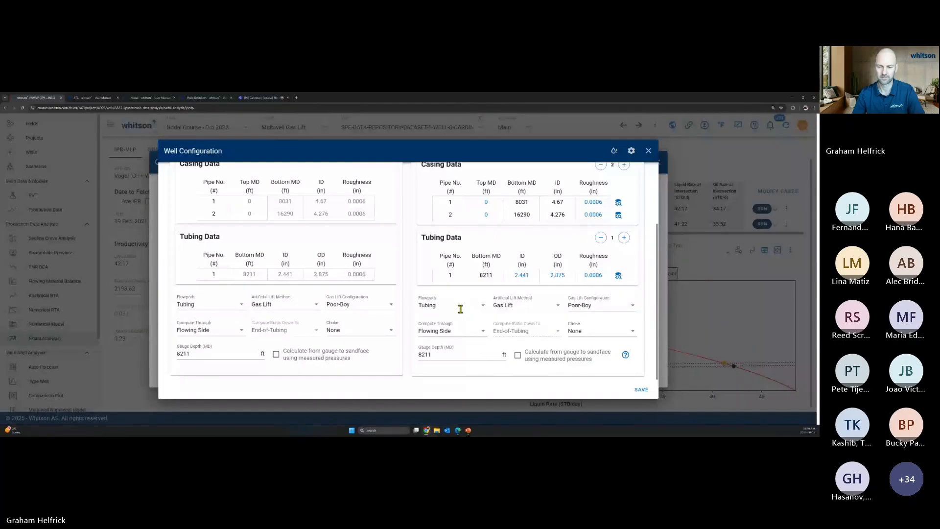
click(600, 305)
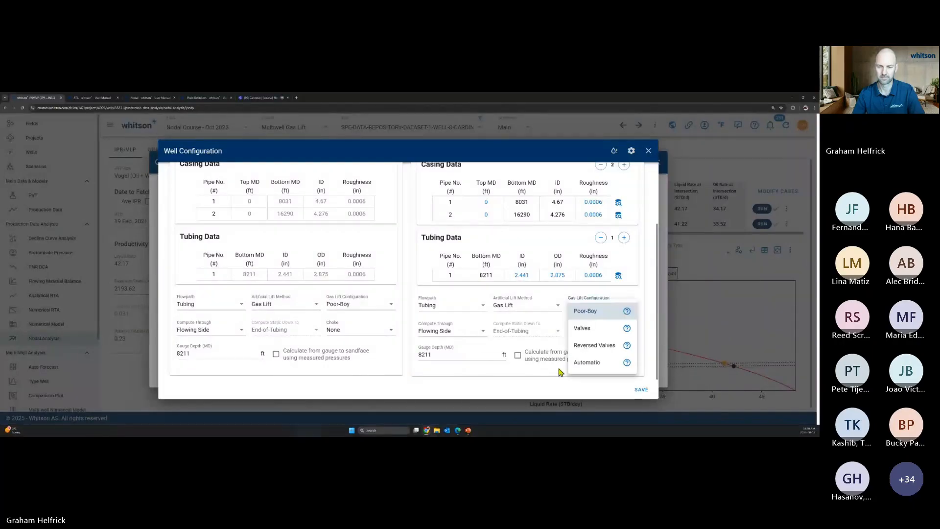
click(446, 306)
click(442, 345)
click(588, 309)
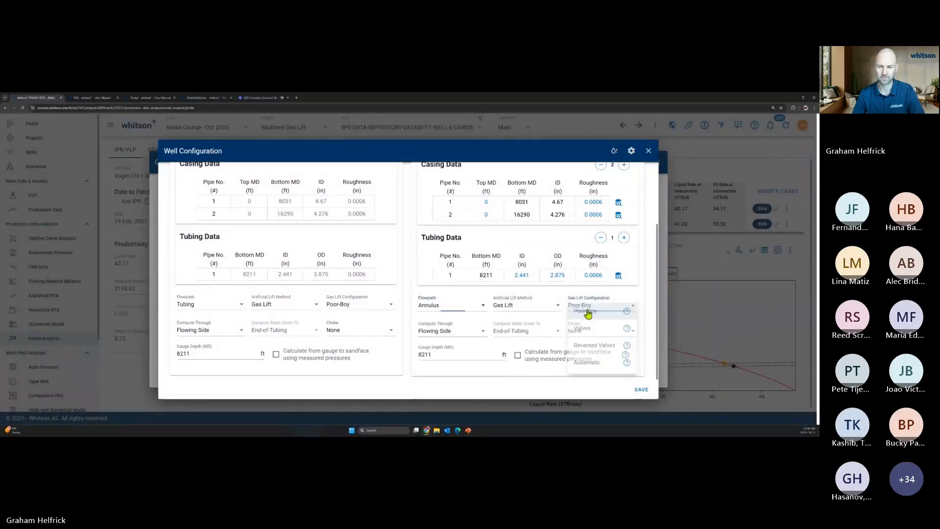
click(583, 328)
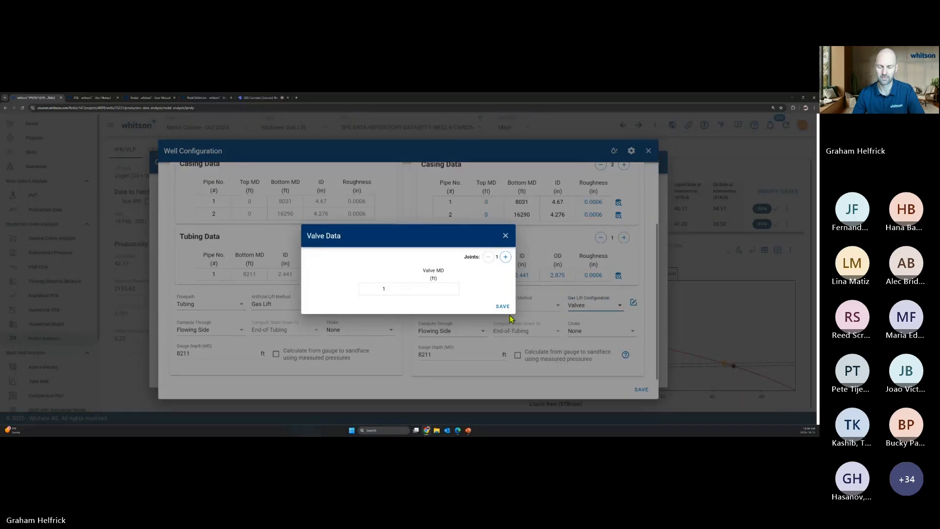
click(506, 237)
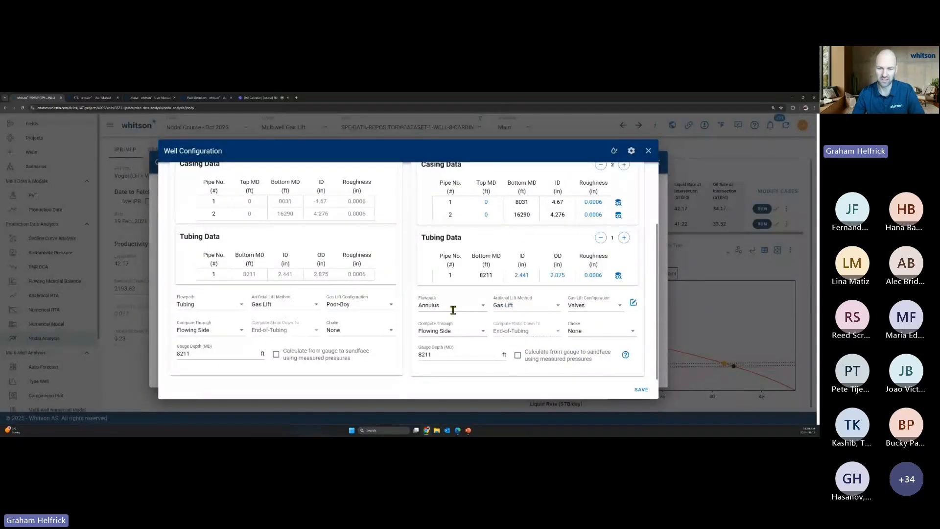
Step: Try a Tubing flowpath with Reversed Valves, expand the valve data to four valves, and close it without saving
click(453, 310)
click(438, 324)
click(594, 309)
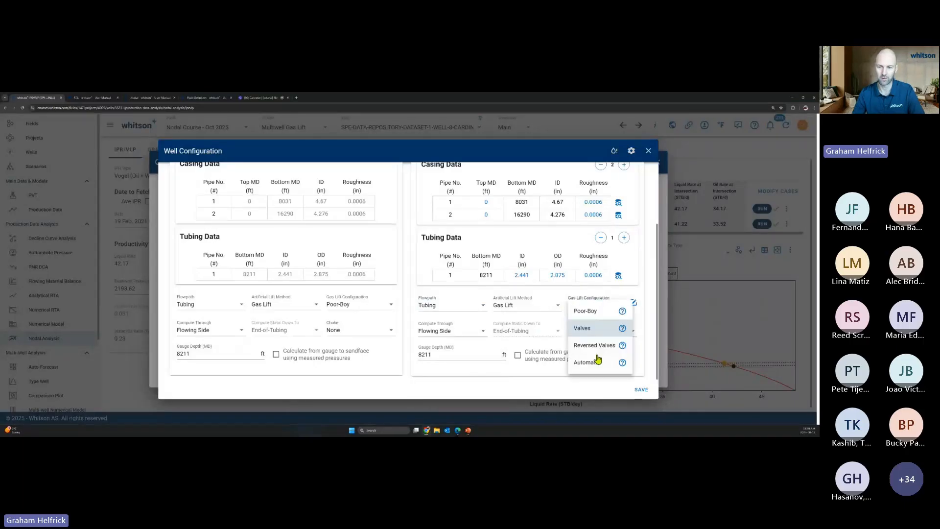
click(595, 346)
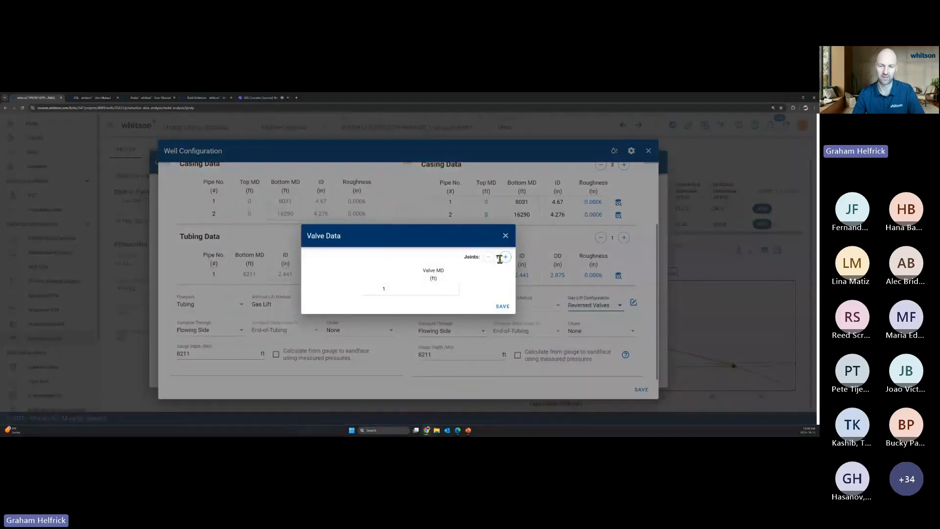
click(505, 257)
click(505, 250)
click(504, 244)
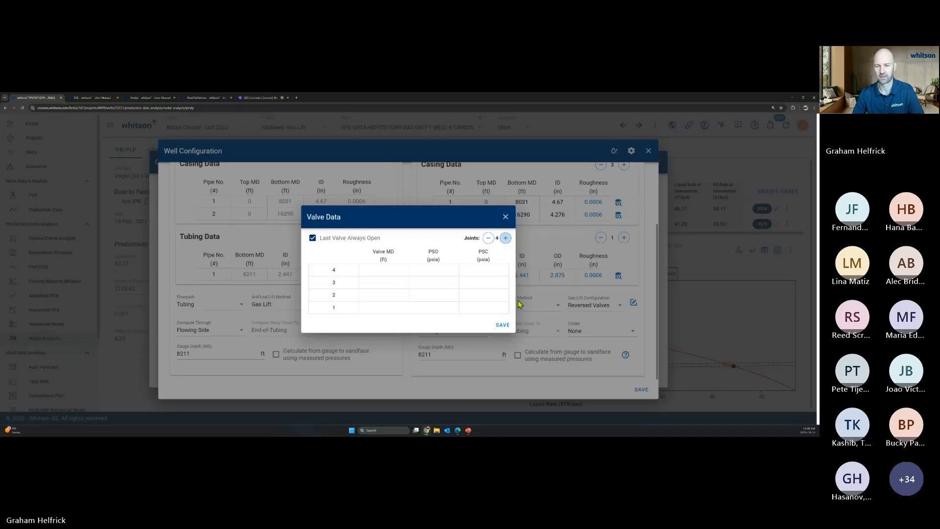
click(506, 217)
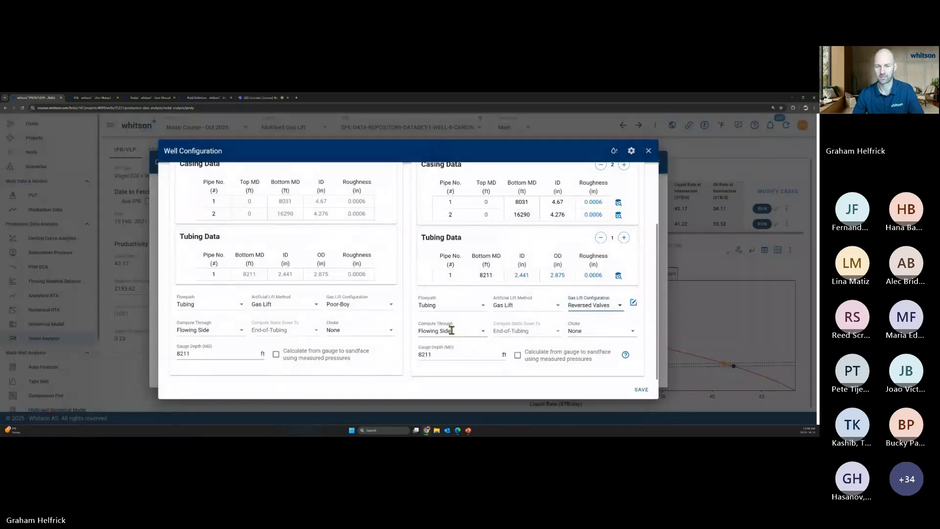
Step: Try an Annulus flowpath with Valves and four valve rows, and close the valve data, well configuration and case inputs without saving
click(442, 305)
click(440, 346)
click(590, 306)
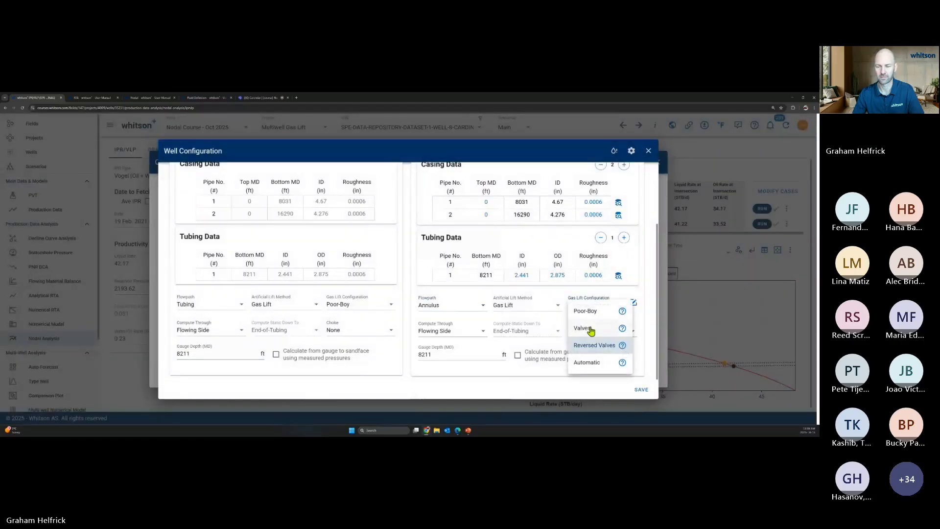
click(590, 330)
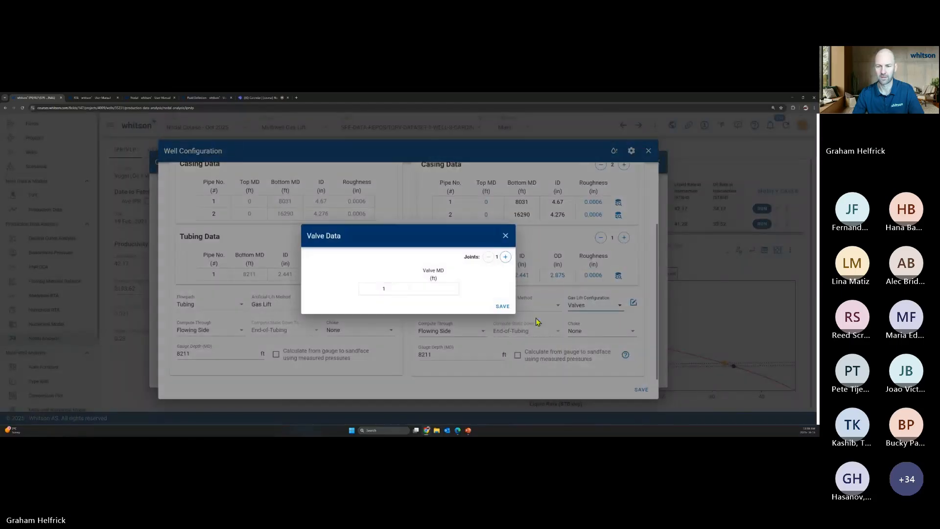
click(505, 253)
click(505, 251)
click(506, 245)
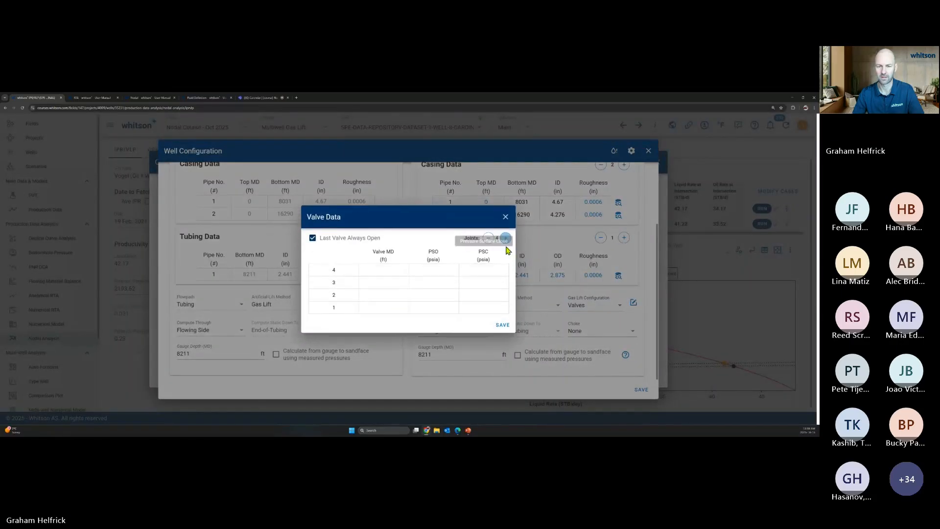
click(506, 217)
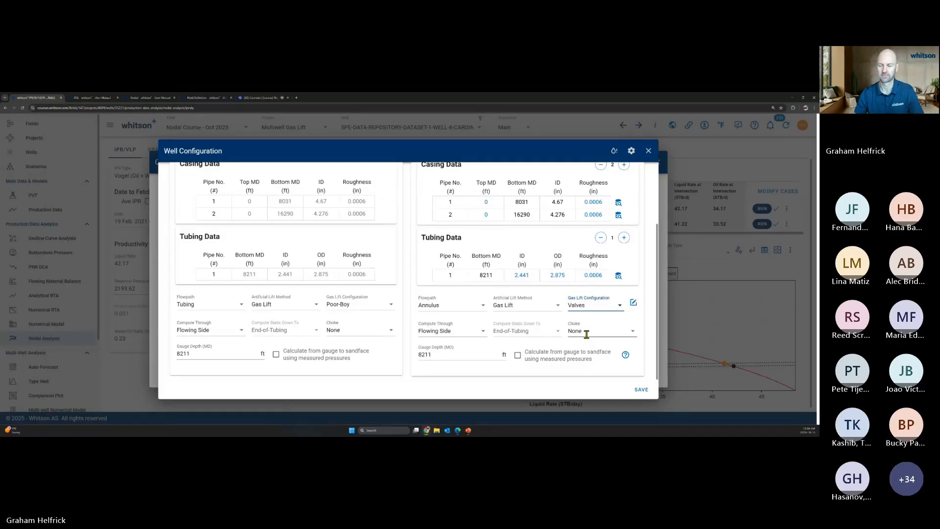
click(649, 150)
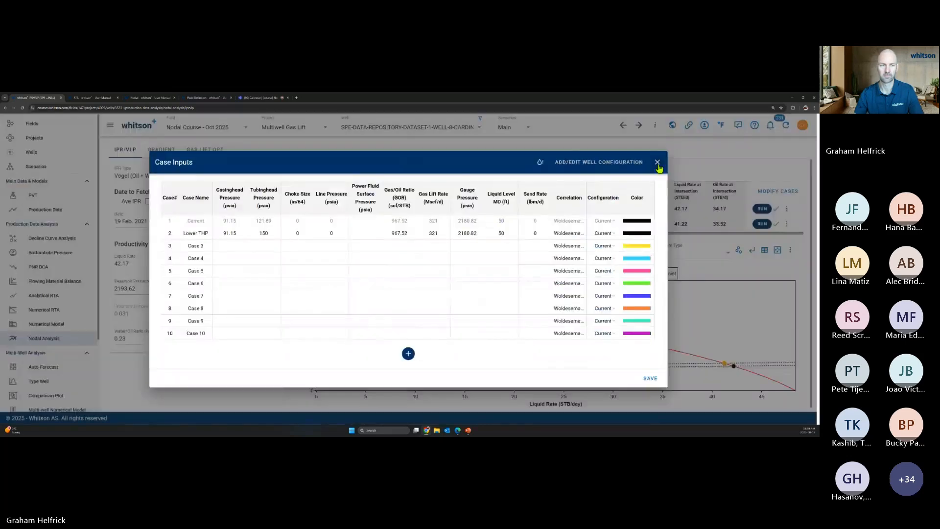
click(658, 161)
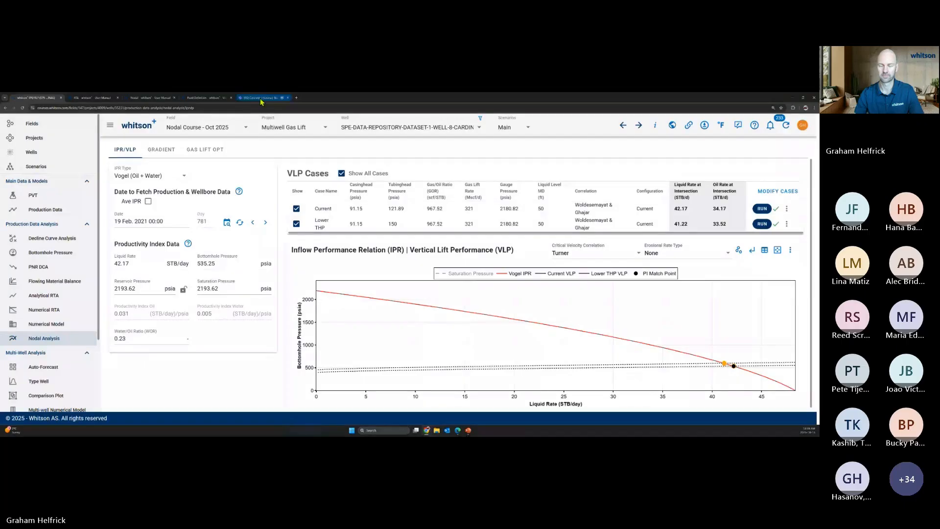
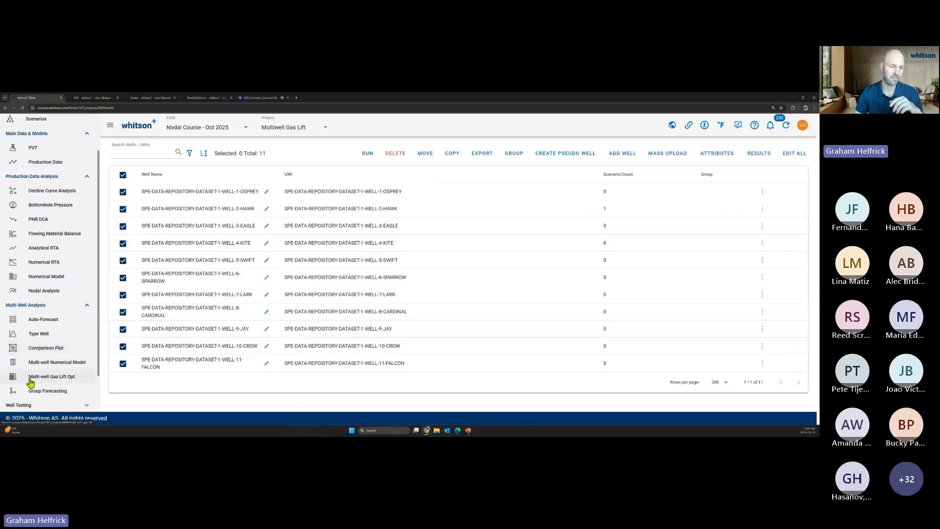
Step: Create a private multiwell gas lift optimizer named Multi Well Gas Lift 20251015 containing all 11 wells
click(69, 384)
click(729, 148)
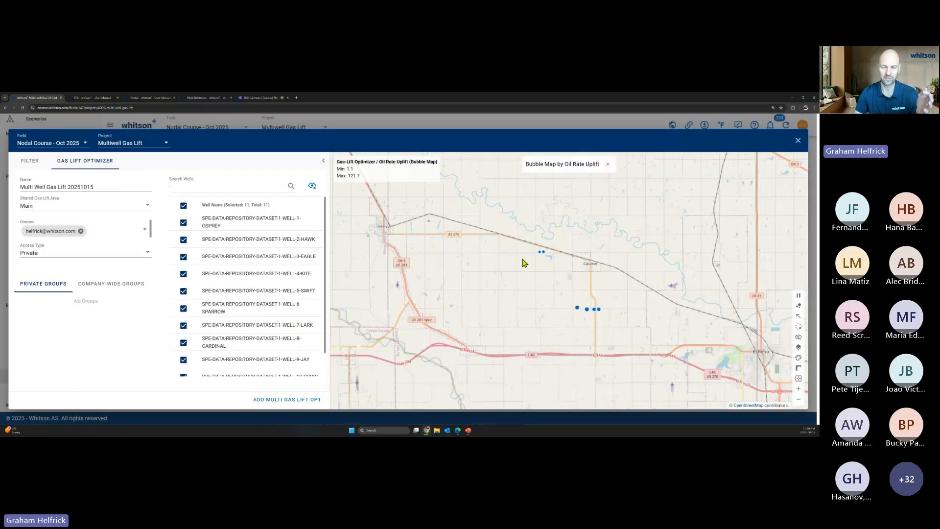
click(287, 399)
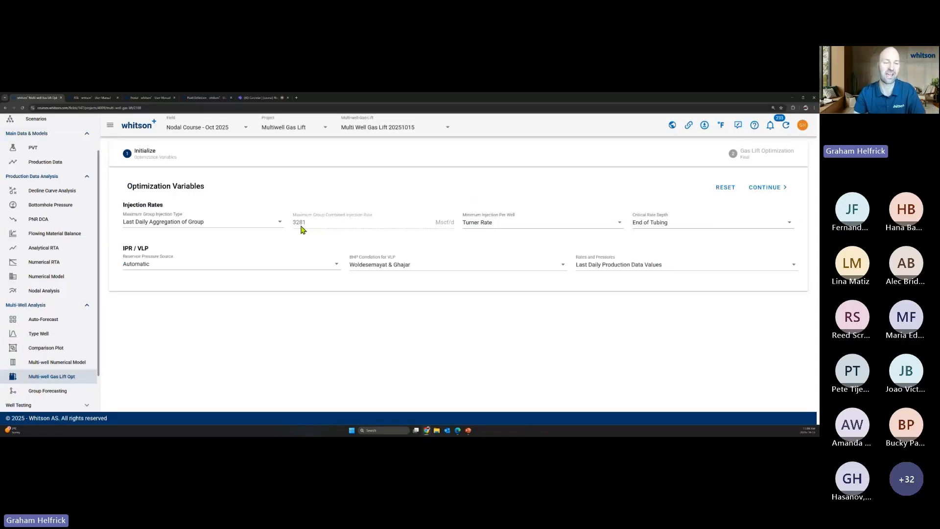
Step: Set reservoir pressure to Fetch from IPR, minimum injection to None, and rates and pressures to Fetch from IPR/VLP, and continue to the optimization
click(171, 266)
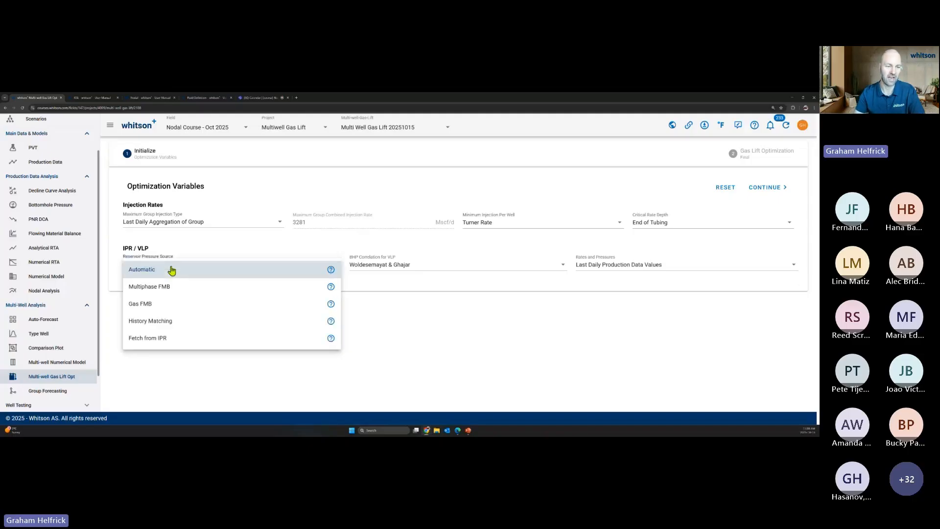
click(165, 343)
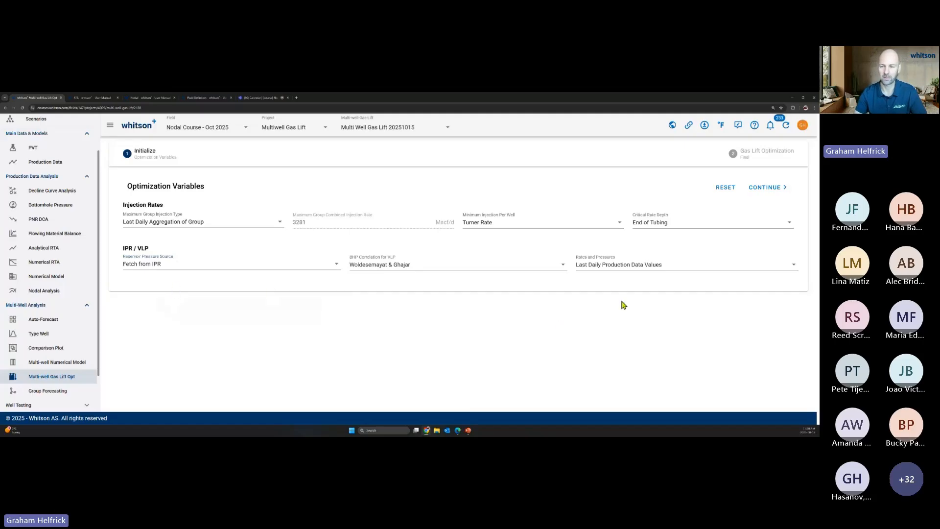
click(563, 223)
click(478, 228)
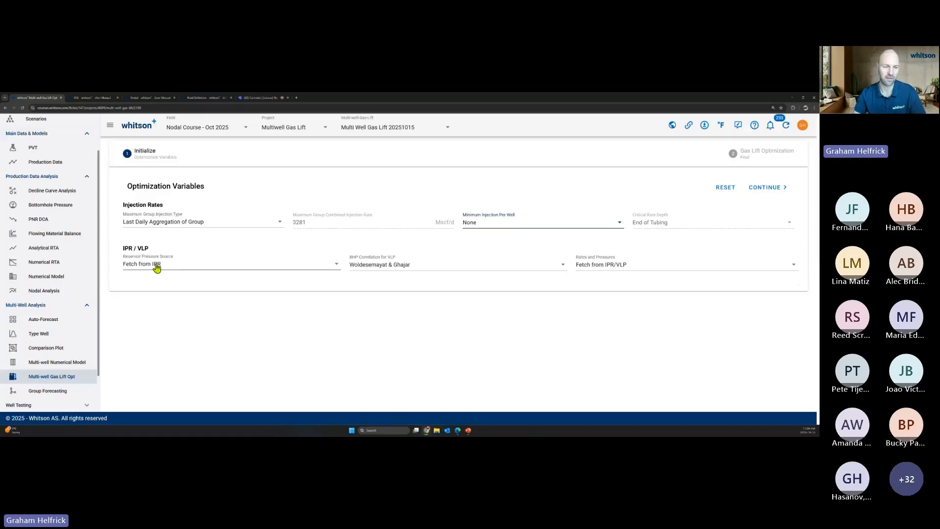
click(768, 187)
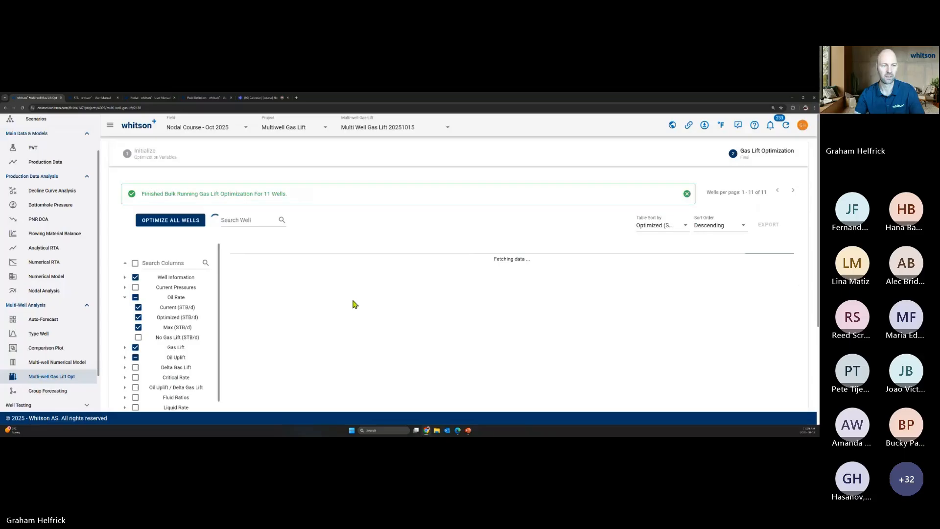
Step: Reopen the Multiwell Gas Lift project and add another private multiwell gas lift optimizer with all 11 wells
scroll(49, 157, up, 2)
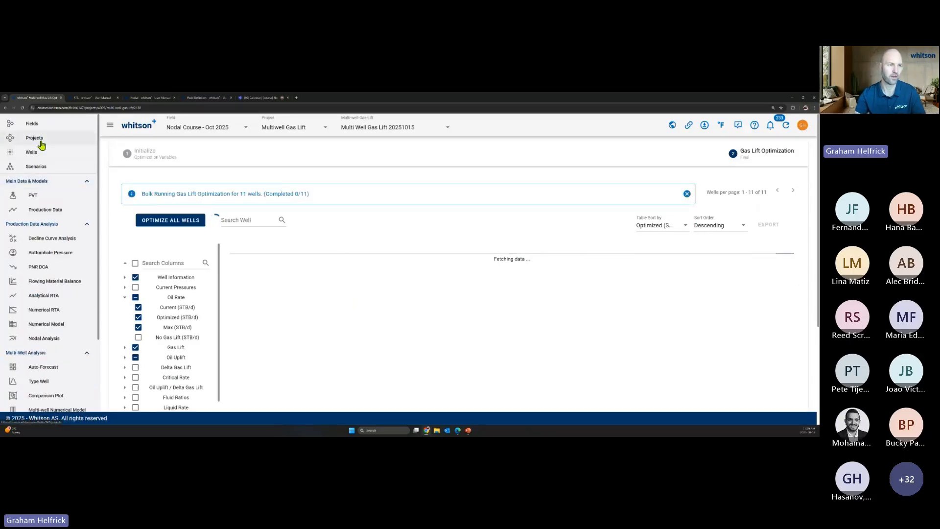
click(39, 139)
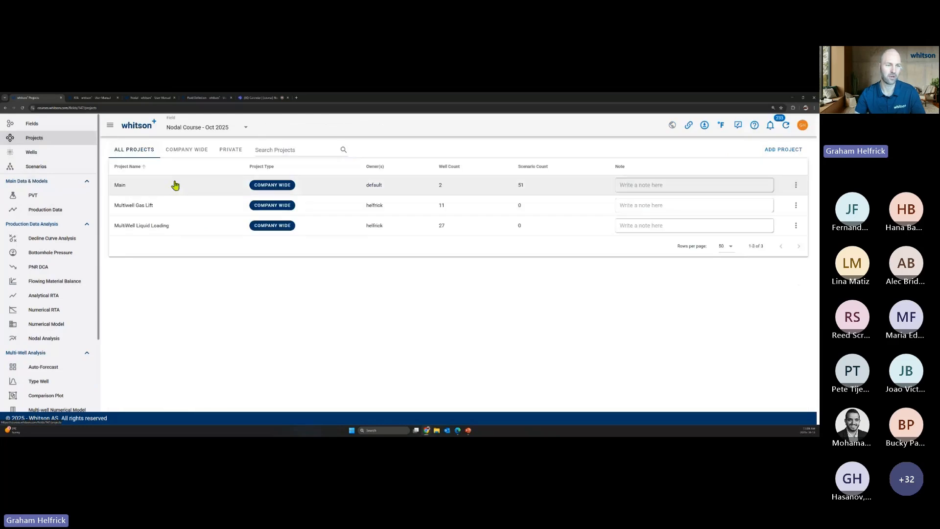
click(168, 209)
scroll(69, 315, down, 2)
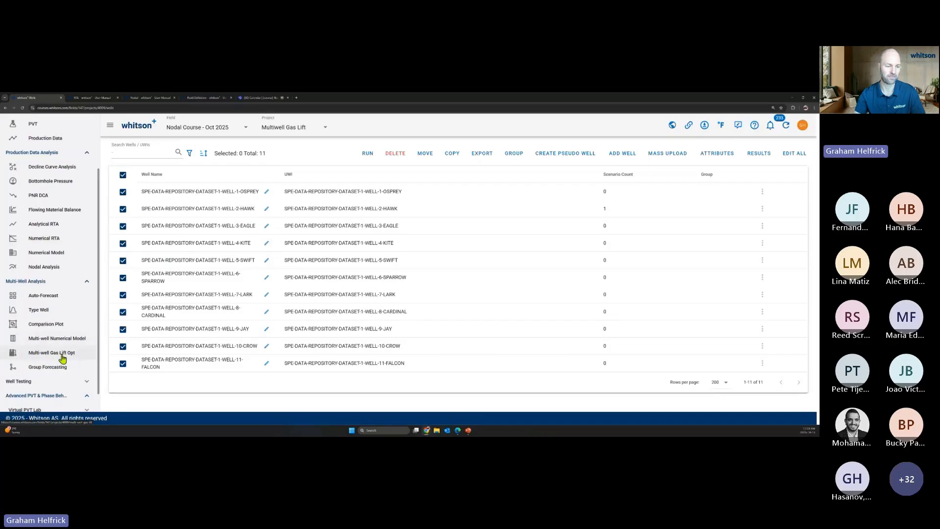
click(63, 358)
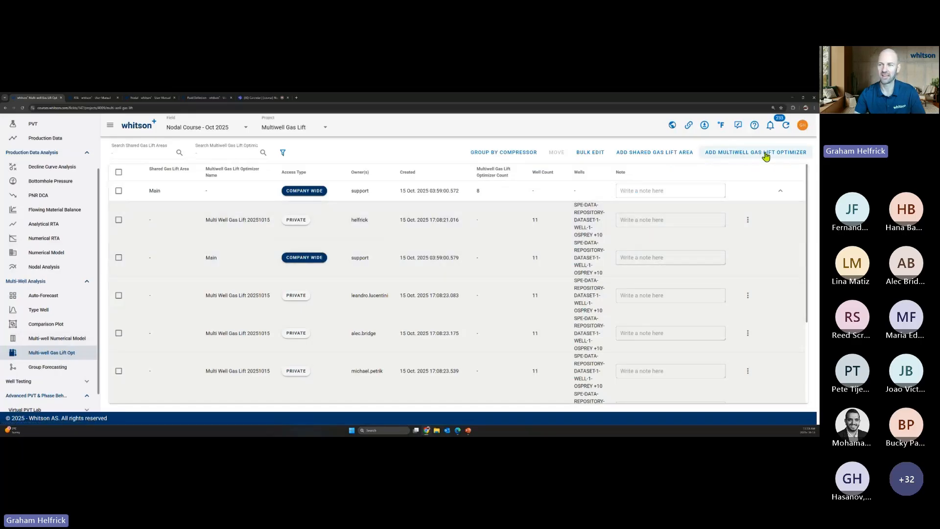
click(746, 155)
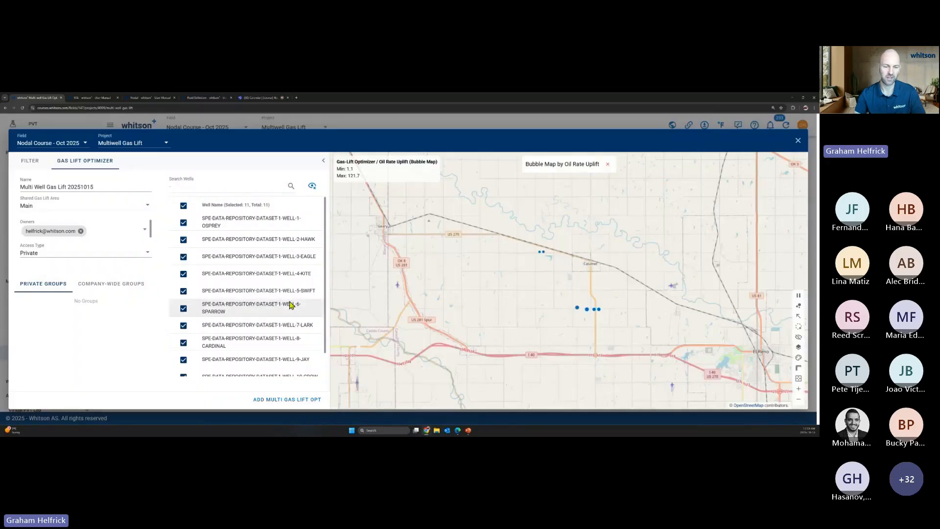
click(302, 403)
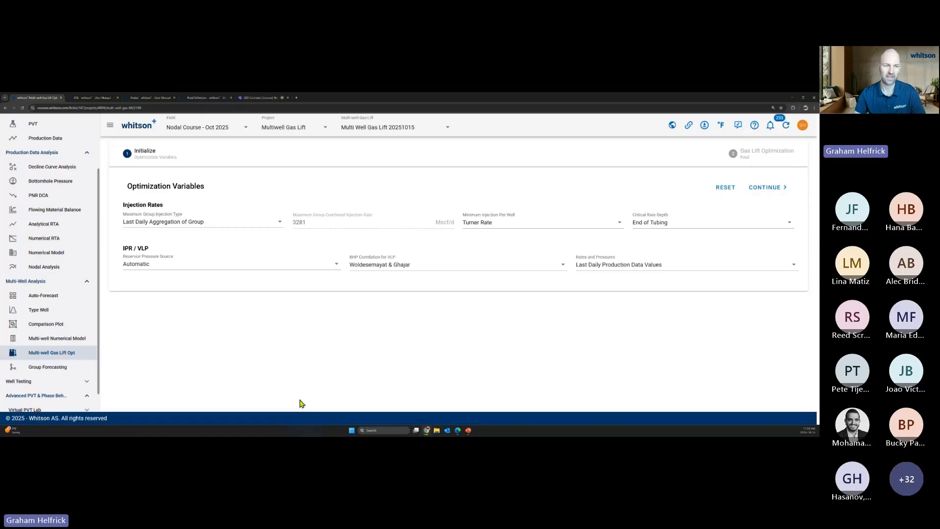
Step: Set the new optimizer's reservoir pressure source to Fetch from IPR and its rates and pressures to Fetch from IPR/VLP
click(164, 265)
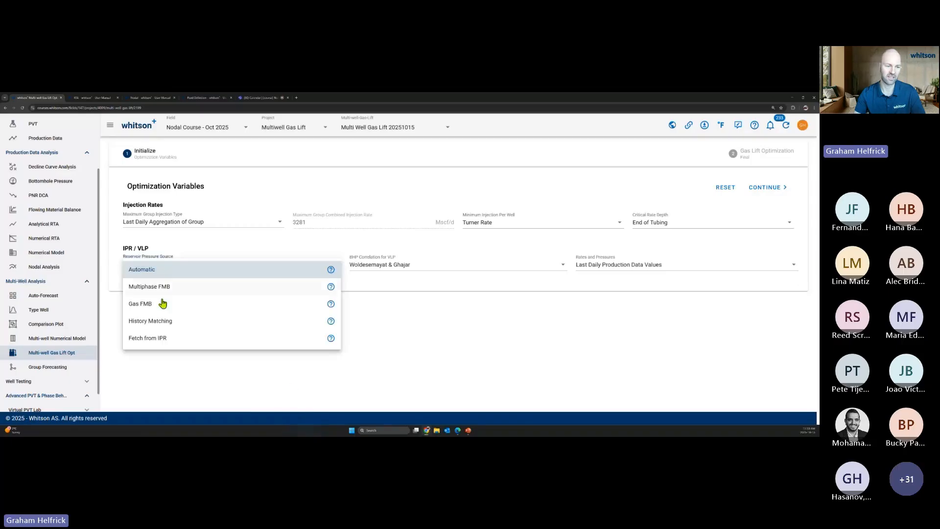
click(158, 340)
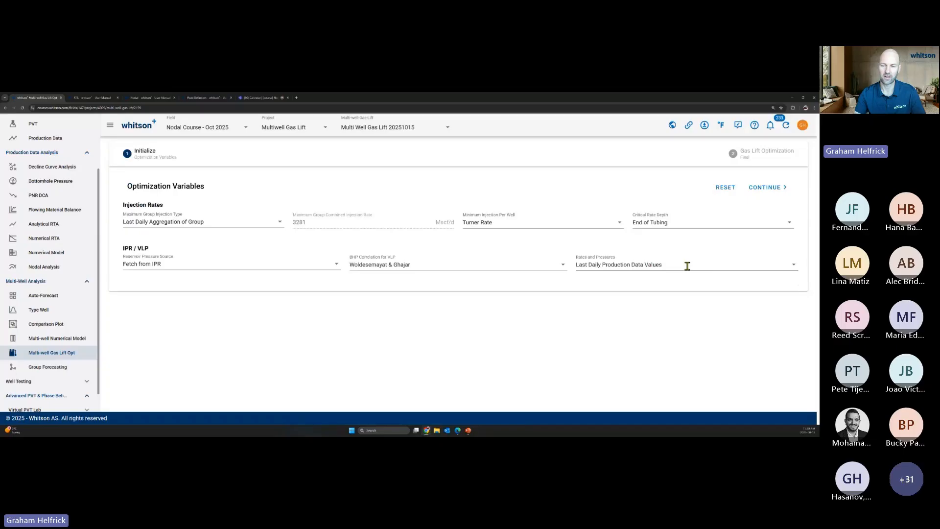
click(688, 266)
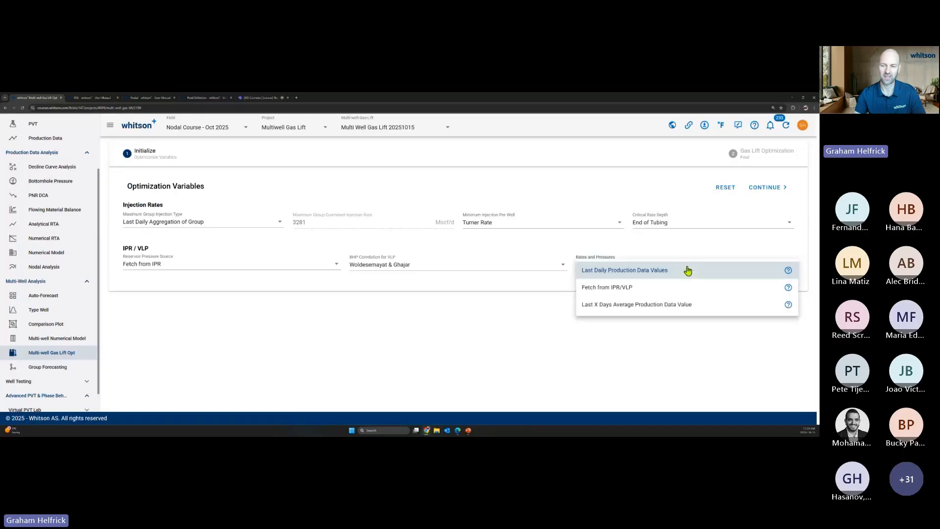
click(640, 296)
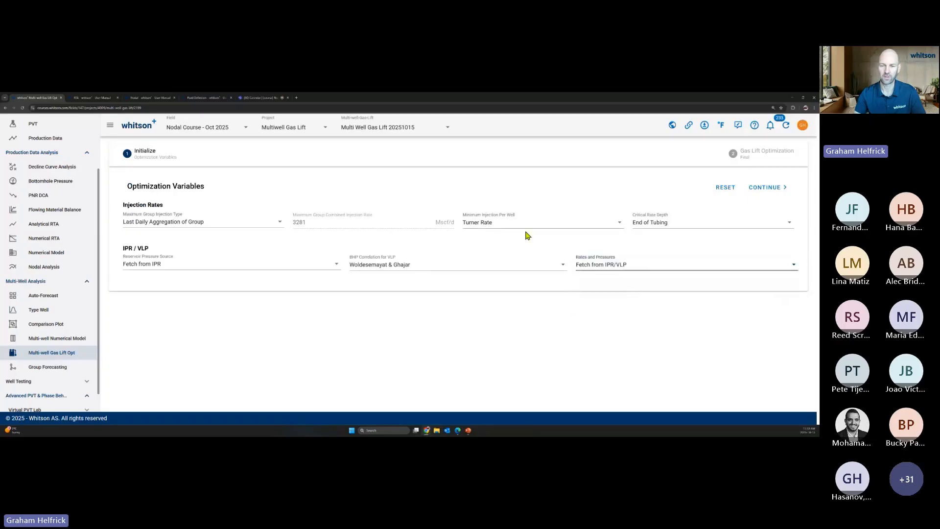
Step: Set the optimizer's minimum injection per well to None, and reopen the private Multi Well Gas Lift 20251015 optimizer from the project's optimizer list
click(509, 224)
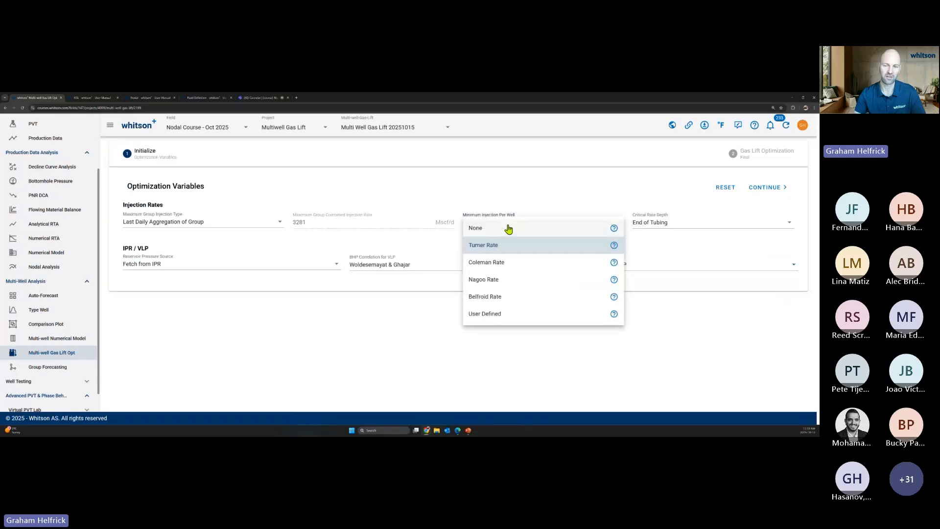
click(485, 230)
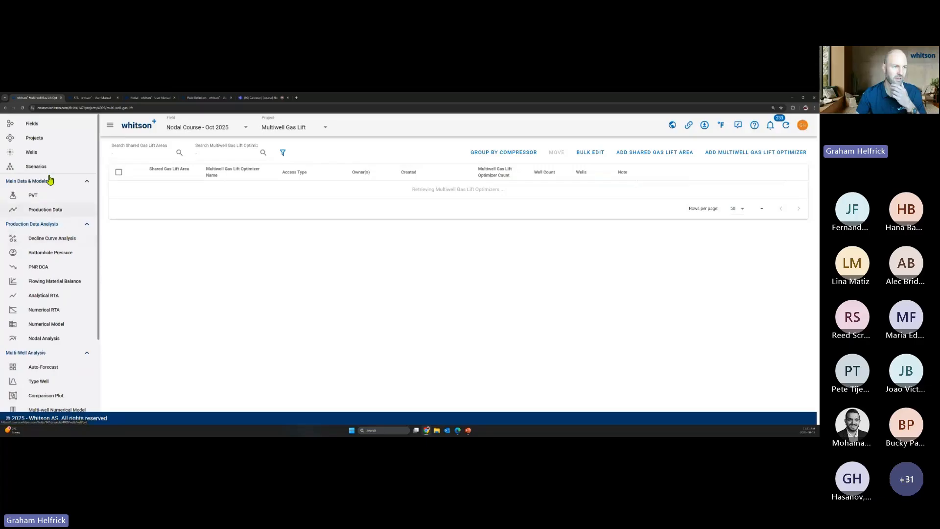
click(39, 157)
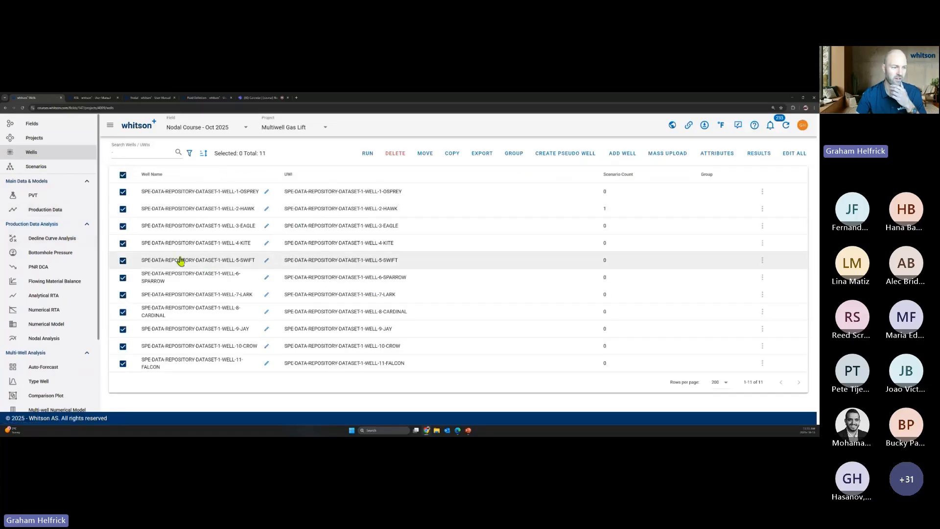
scroll(36, 356, down, 1)
click(43, 376)
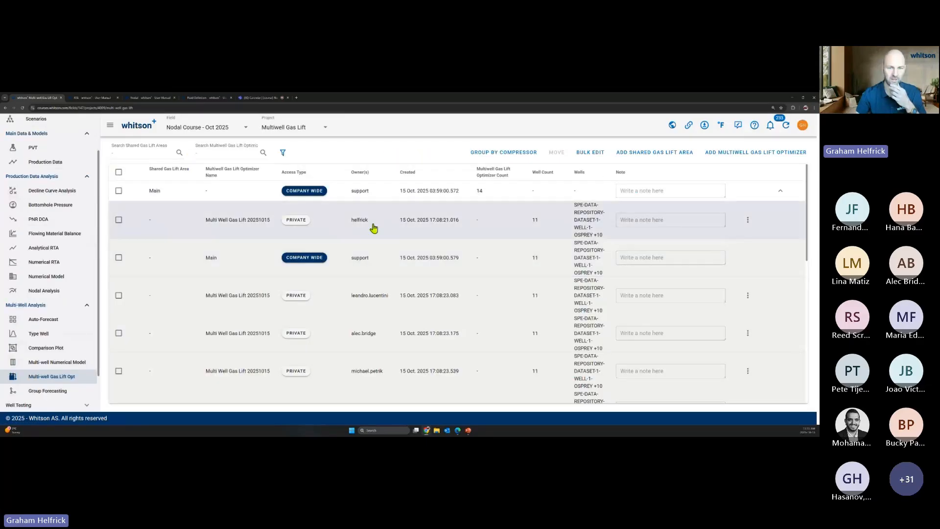
click(403, 221)
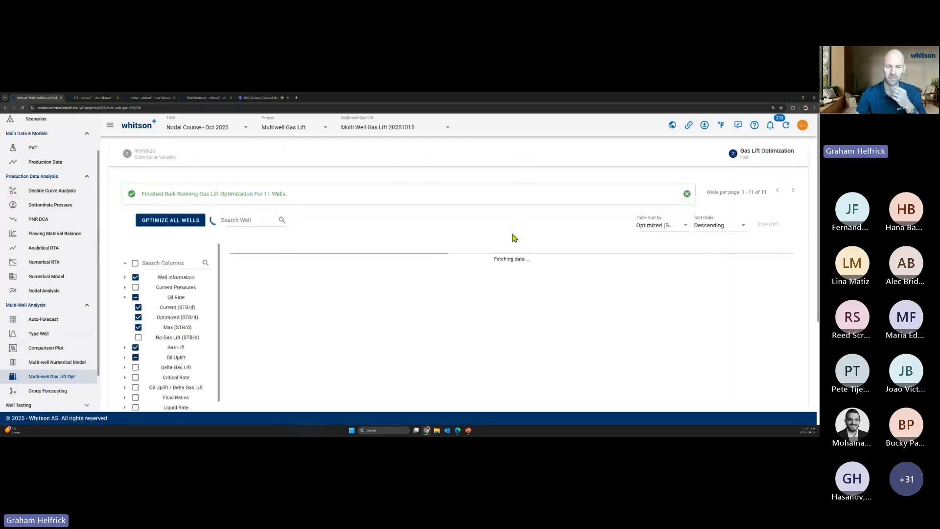
scroll(520, 240, down, 1)
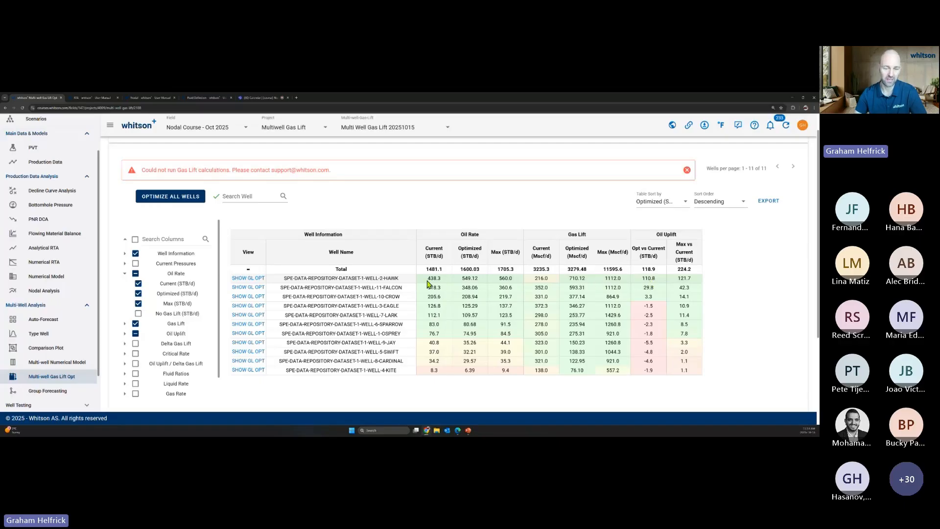
Step: Examine the gas lift performance curve of WELL-2-HAWK, comparing its current, optimized and maximum rate points
click(242, 283)
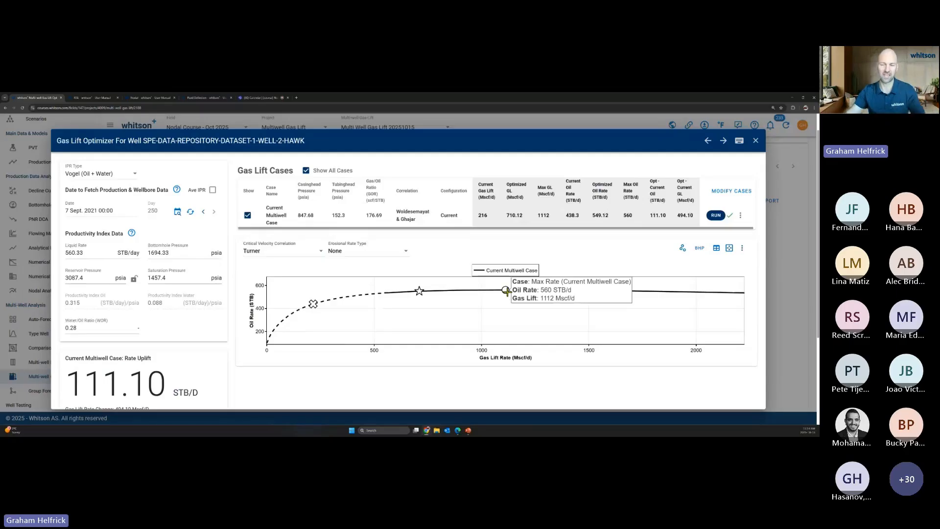
mouse_move(419, 294)
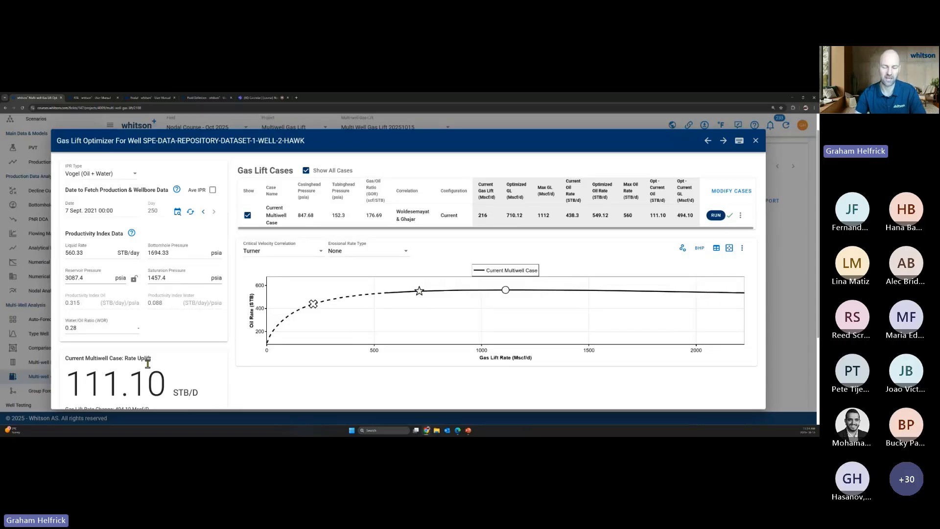
click(755, 145)
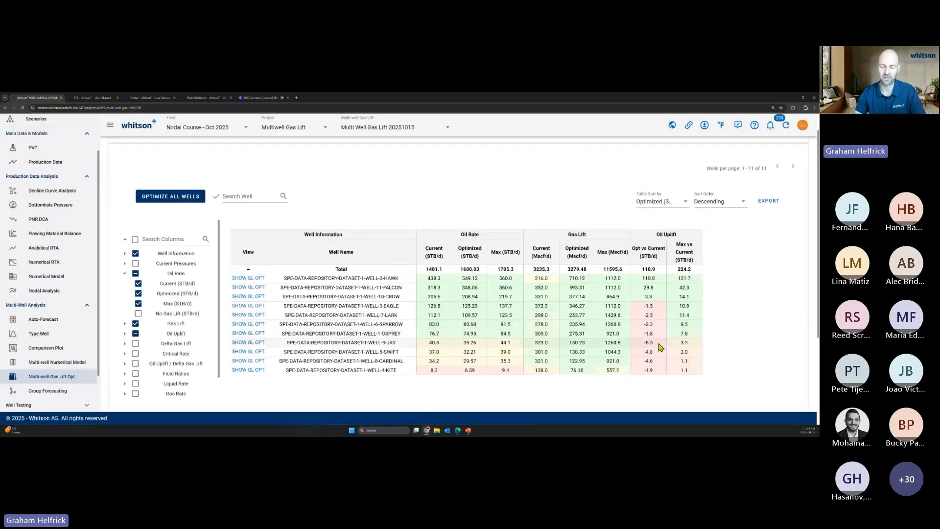
Step: Examine the gas lift performance curve of WELL-9-JAY, comparing its current and optimized injection points
click(255, 343)
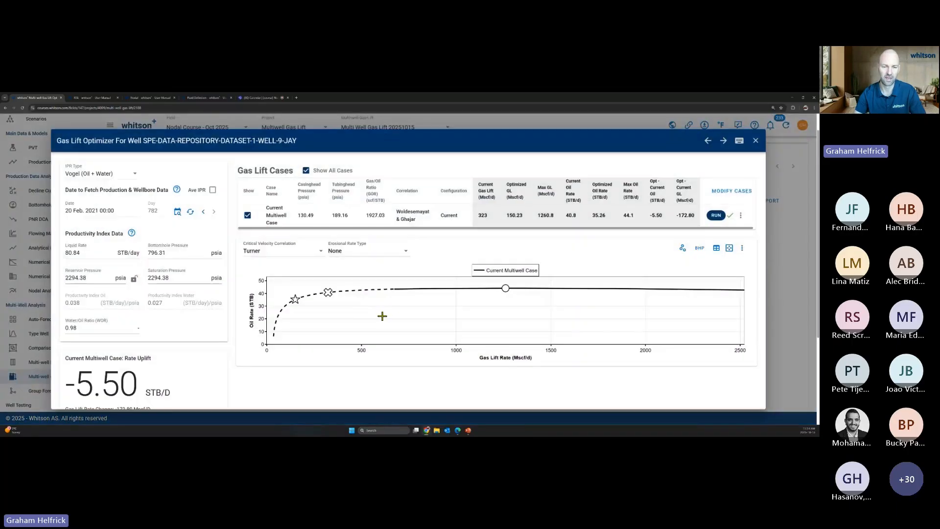
mouse_move(327, 294)
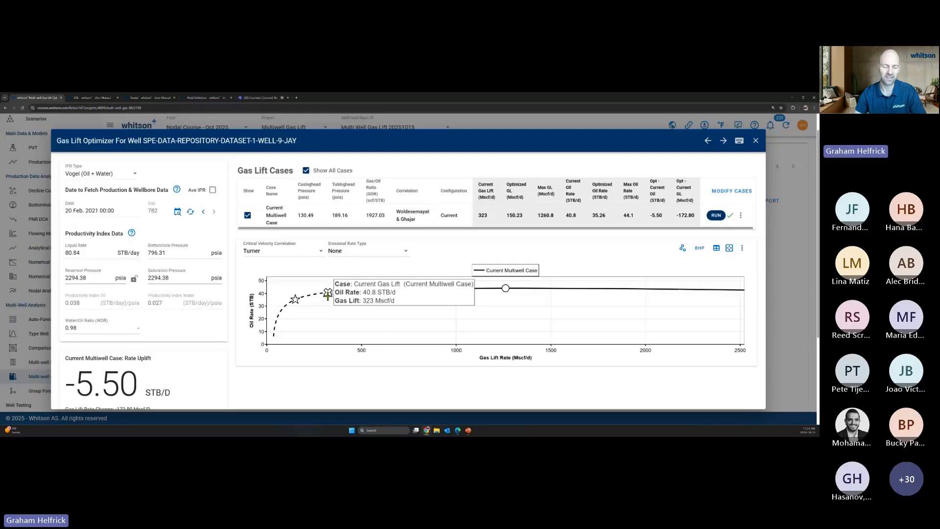
mouse_move(295, 304)
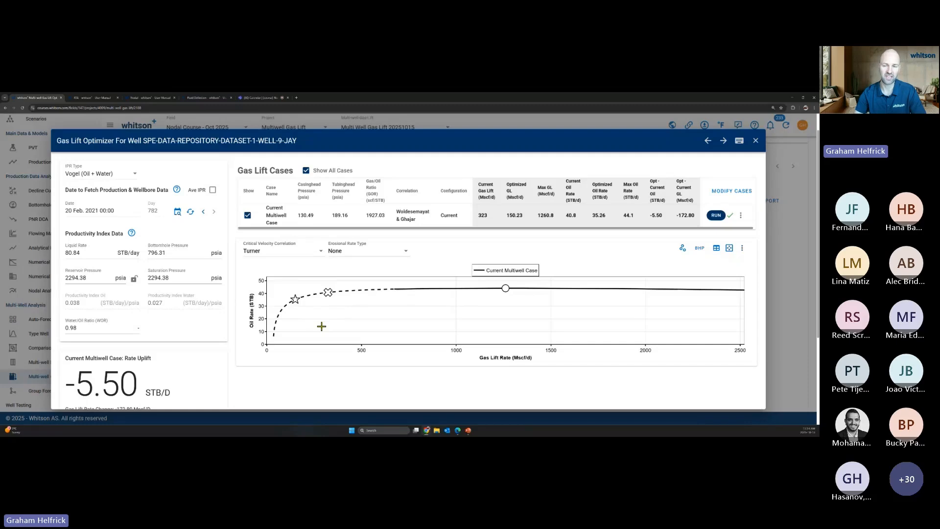
click(756, 140)
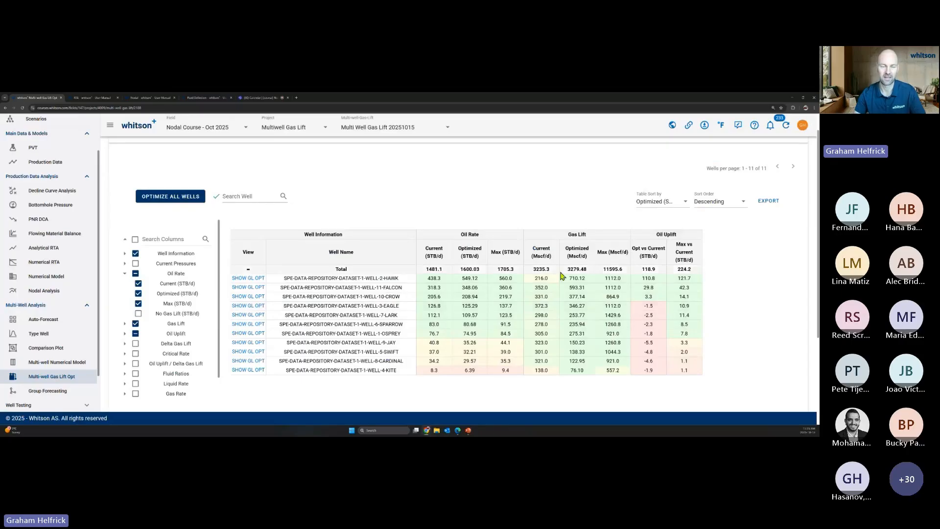
Step: Return to the optimization variables and set the maximum group injection to User Defined Aggregate with a combined rate of 6000 Mscf/d
scroll(391, 235, up, 1)
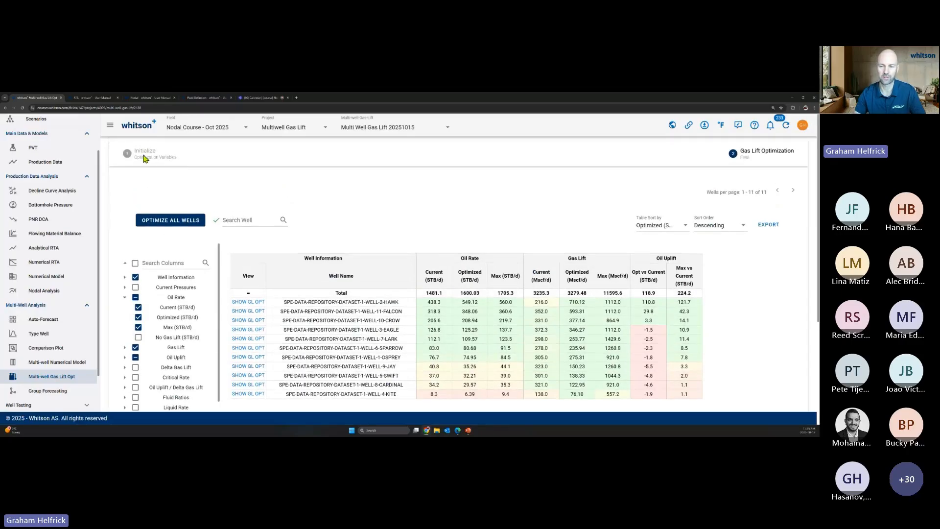
click(142, 154)
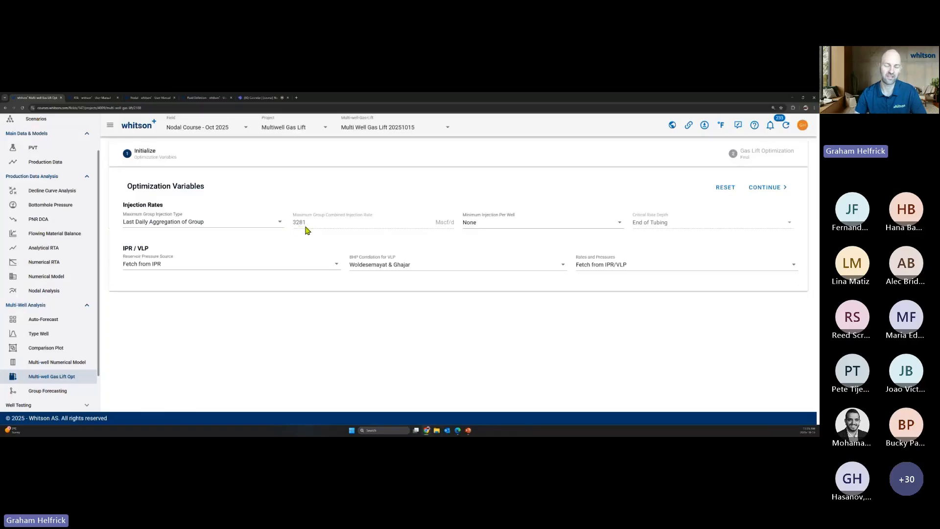
click(259, 224)
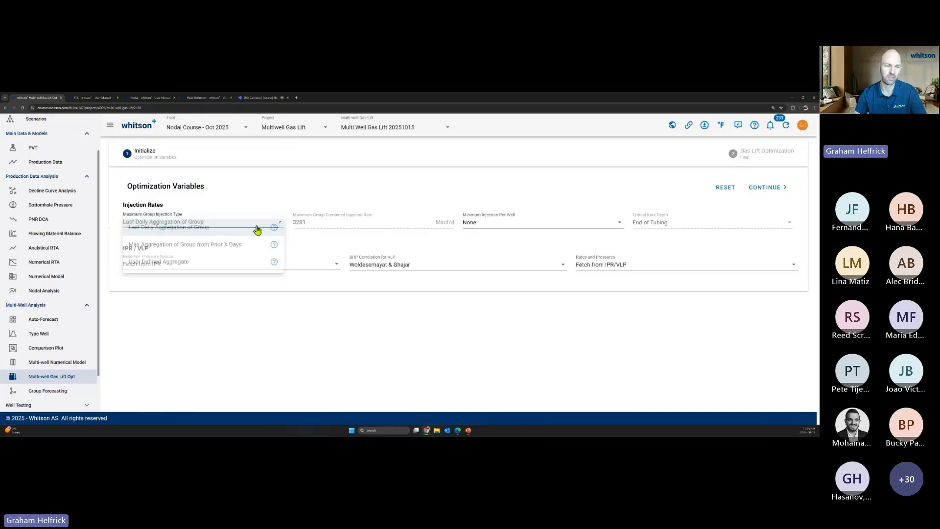
click(208, 262)
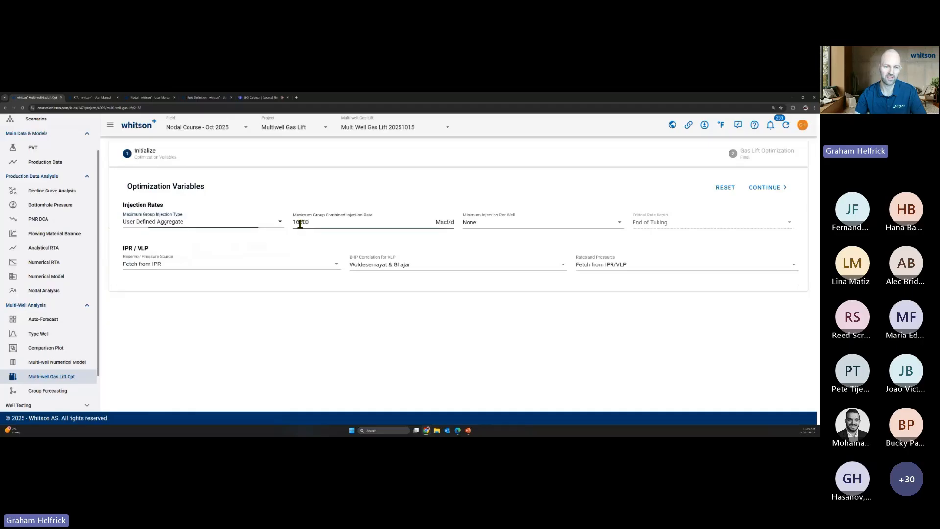
double_click(301, 223)
text(6000)
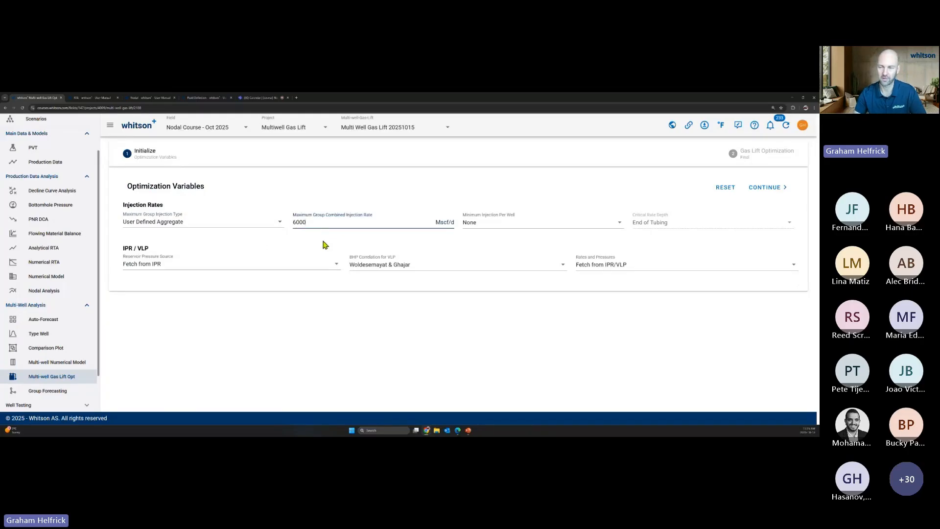
Step: Continue to the gas lift optimization and run Initialize And Optimize for all wells
click(764, 192)
mouse_move(171, 221)
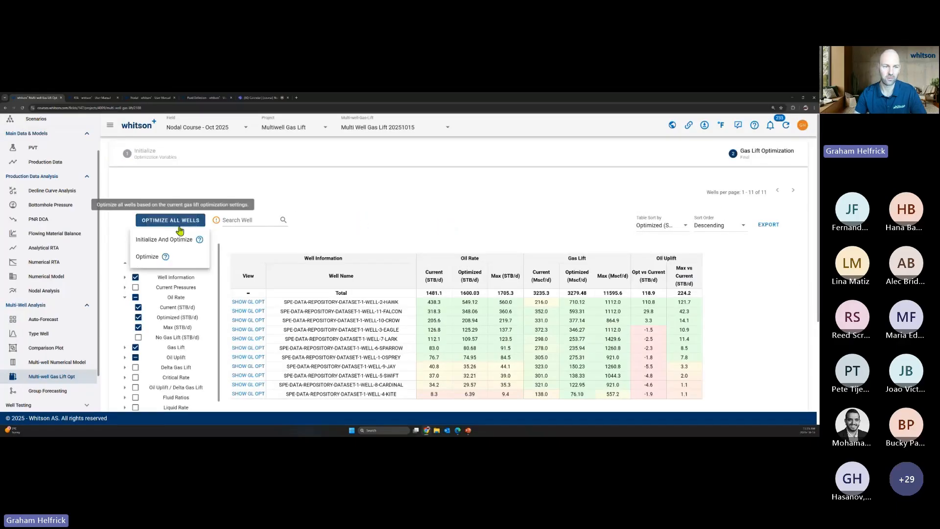
click(174, 241)
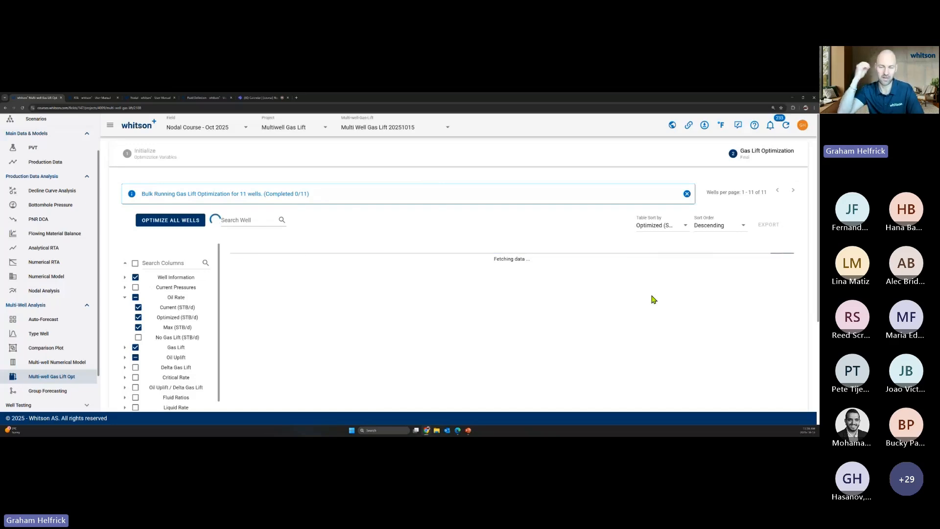
Step: Go back to the optimization variables and switch the maximum group injection type to Last Daily Aggregation of Group
scroll(653, 297, down, 1)
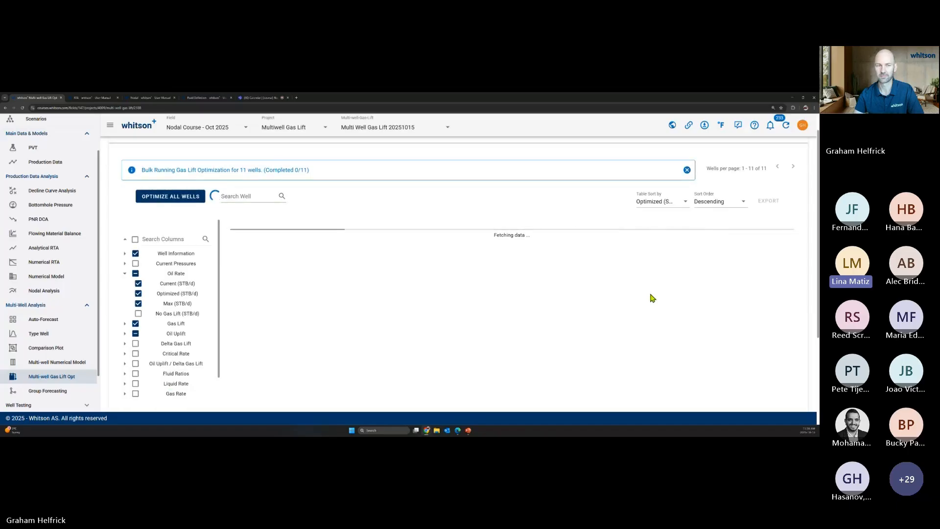
scroll(263, 154, up, 1)
click(145, 152)
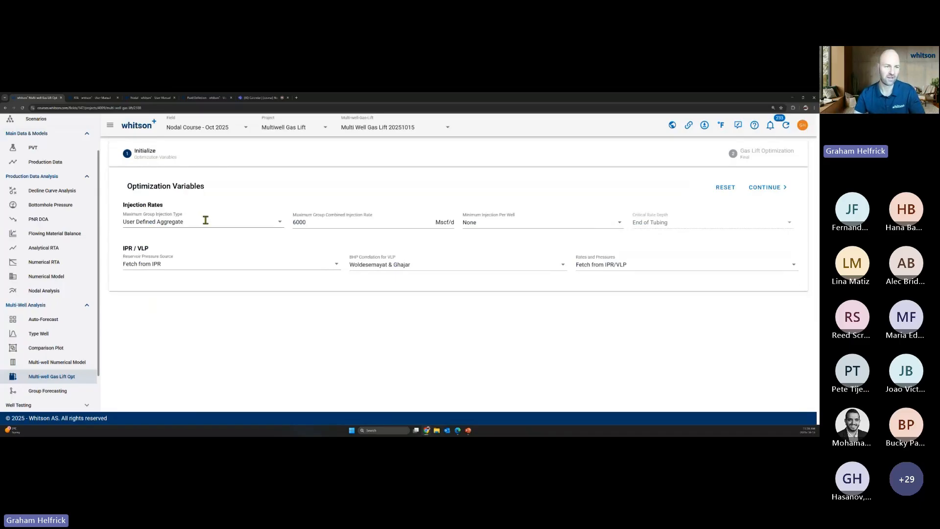
click(189, 222)
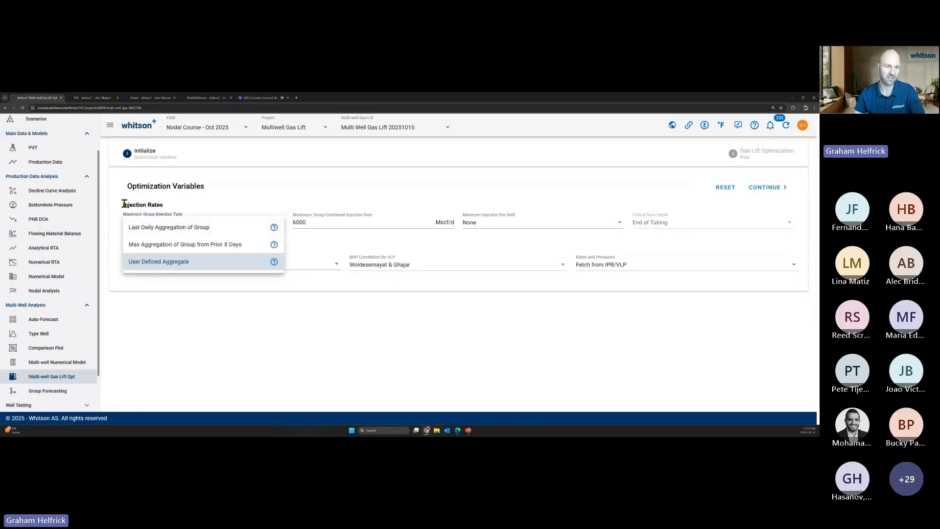
click(134, 204)
click(180, 225)
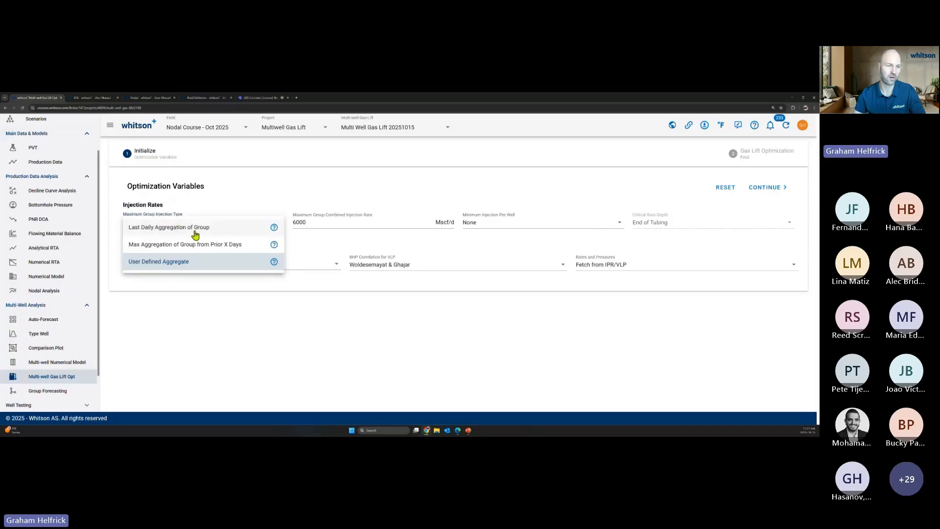
click(177, 232)
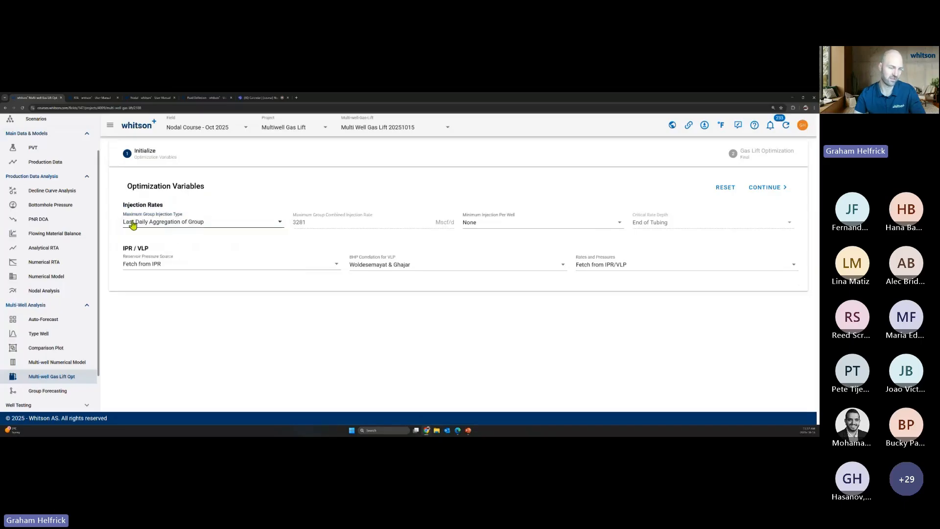
Step: Set the maximum group injection type to User Defined Aggregate and enter a combined injection rate of 6000 Mscf/d
click(199, 227)
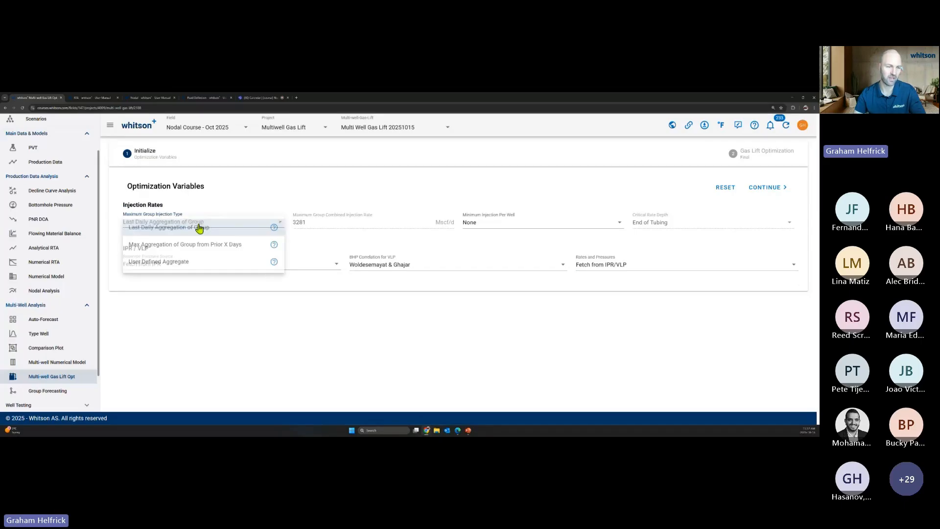
click(175, 261)
click(296, 222)
double_click(299, 222)
text(6000)
double_click(312, 222)
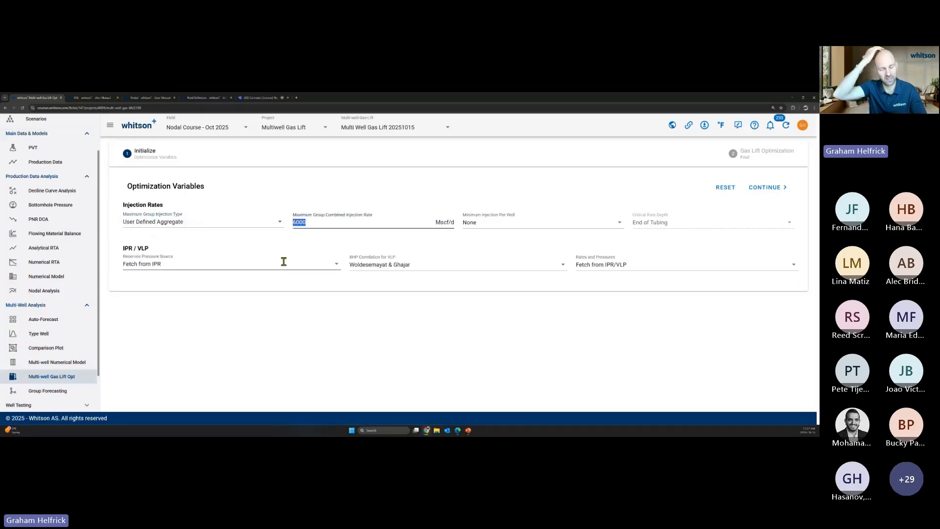
click(320, 223)
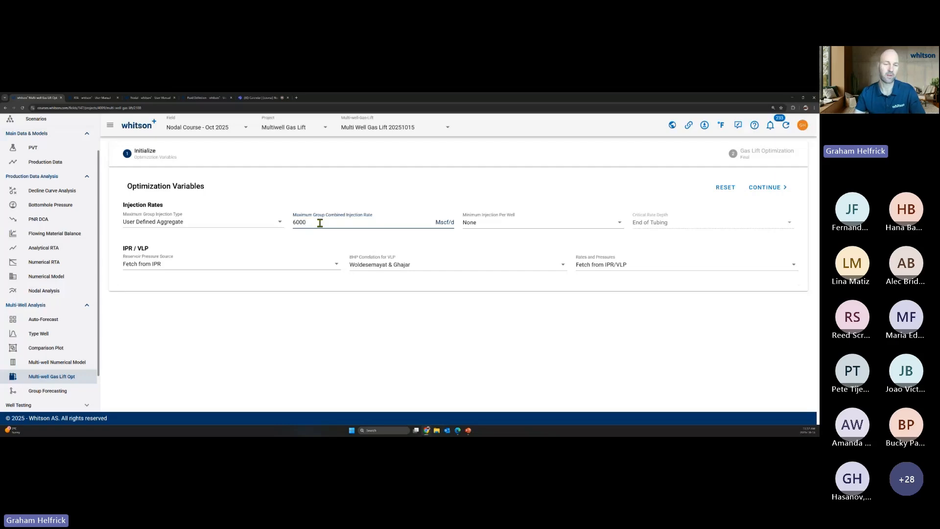
Step: Switch the minimum injection per well to Turner Rate and back to None
click(491, 229)
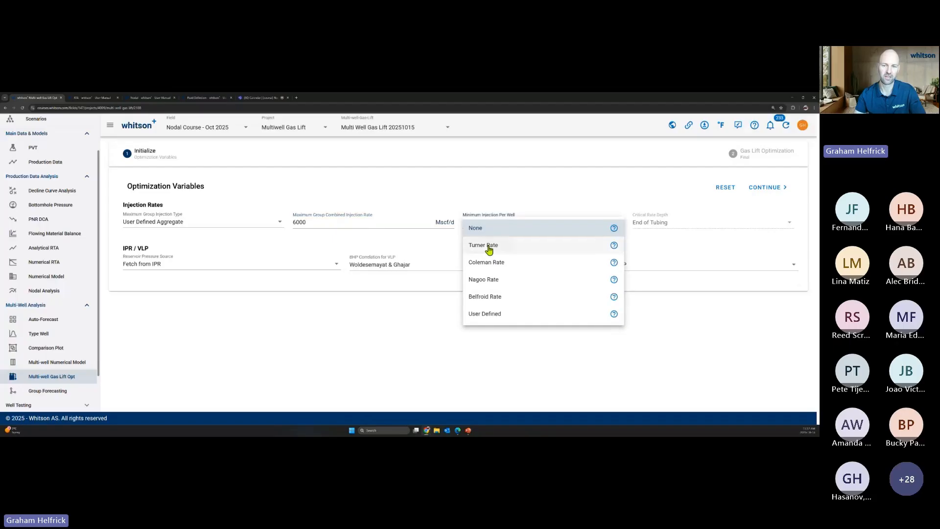
click(489, 247)
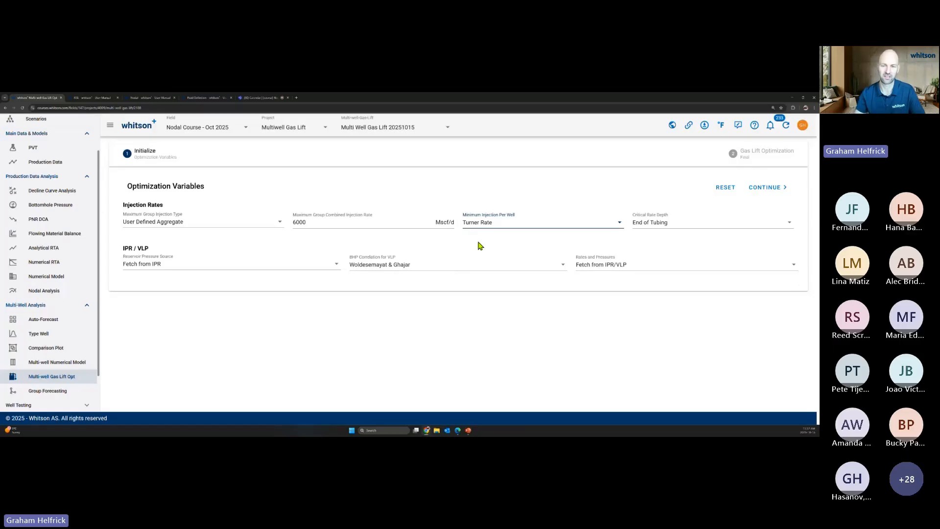
click(486, 227)
click(491, 229)
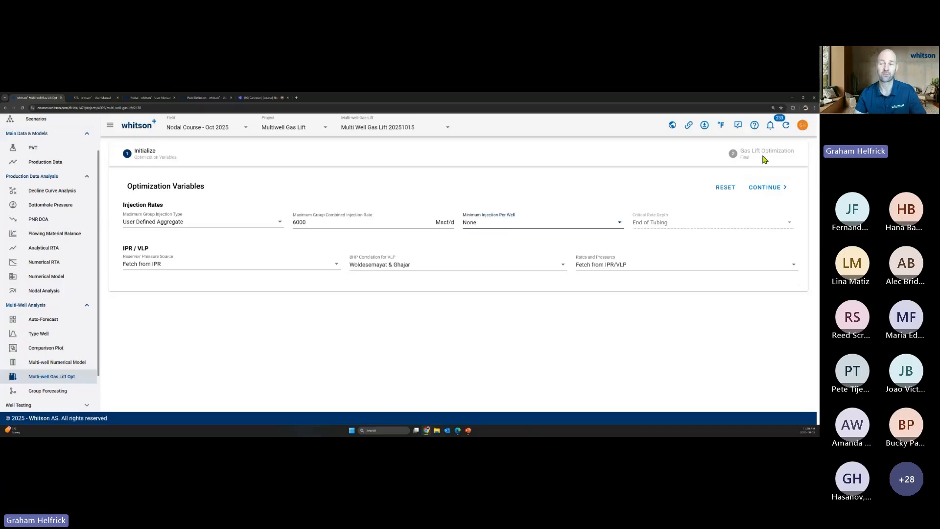
Step: Check the progress of the bulk gas lift optimization and the Teams meeting chat, and return to the optimization variables
click(762, 158)
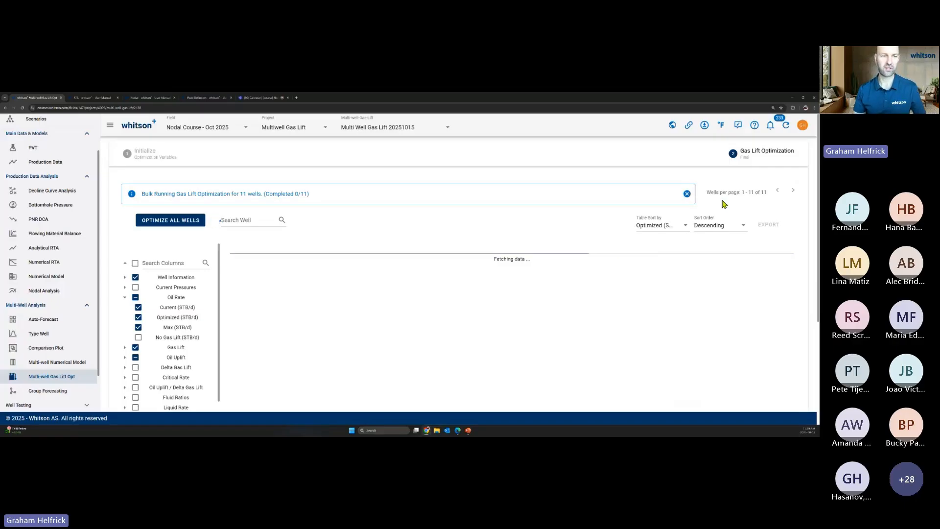
click(144, 154)
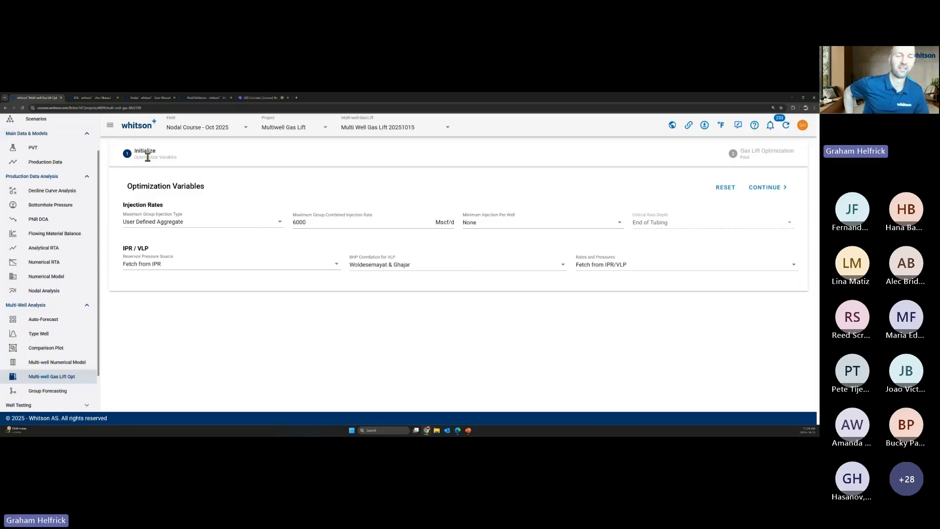
key(ctrl+shift+Tab)
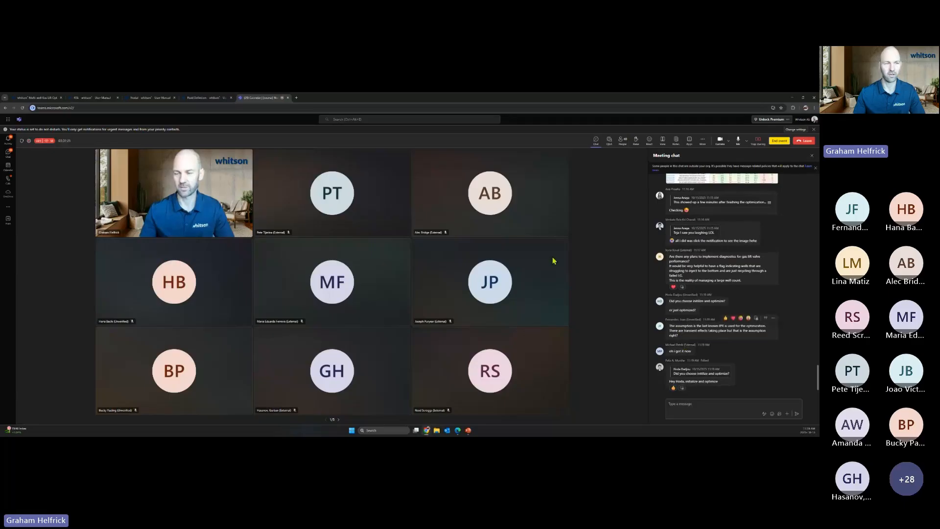
click(37, 97)
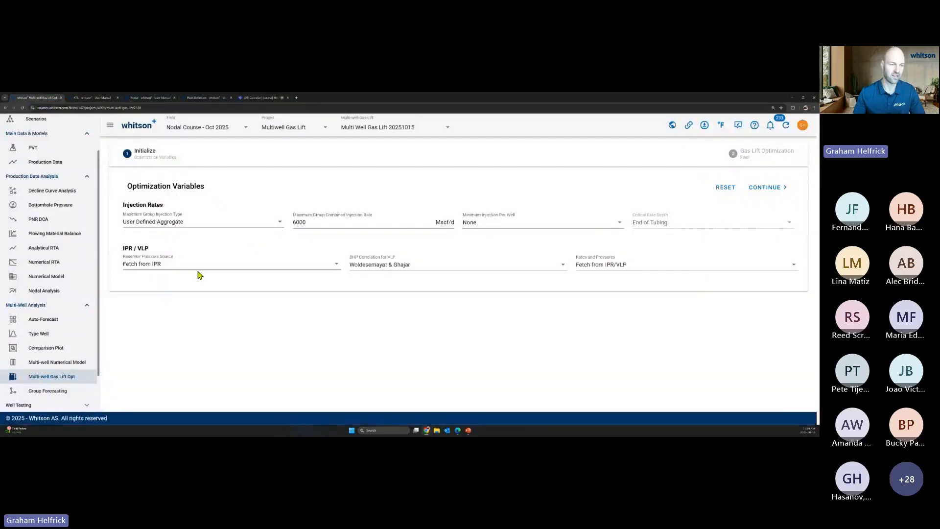
Step: Switch the reservoir pressure source to Automatic, look over the source options, and set it back to Fetch from IPR
click(178, 265)
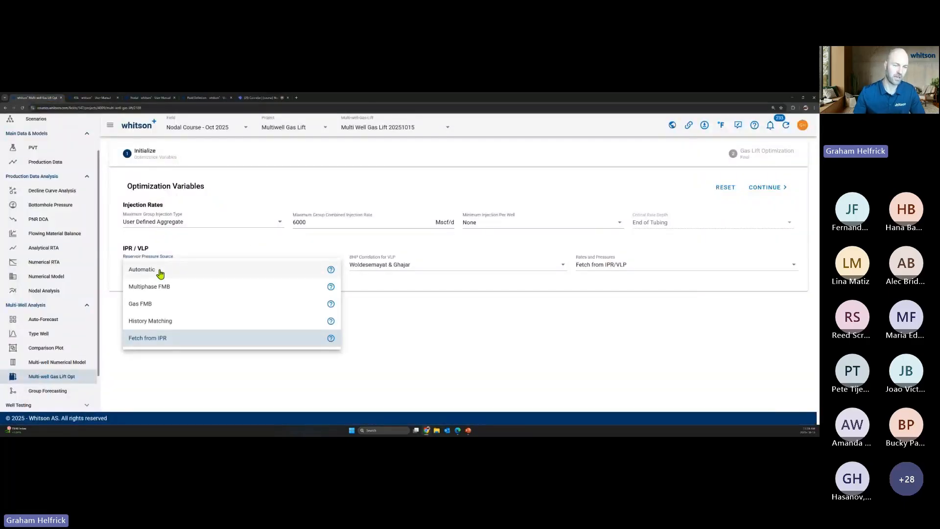
click(158, 272)
click(153, 268)
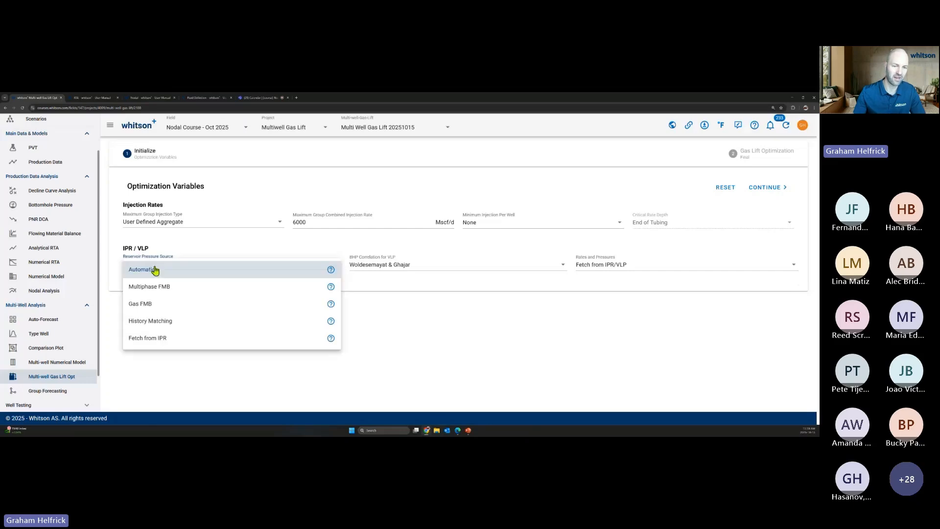
mouse_move(331, 275)
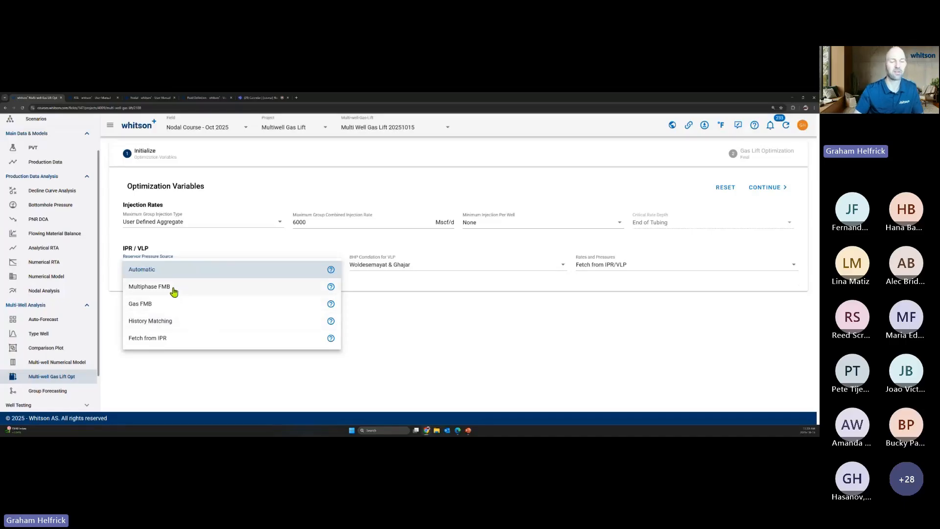
click(147, 341)
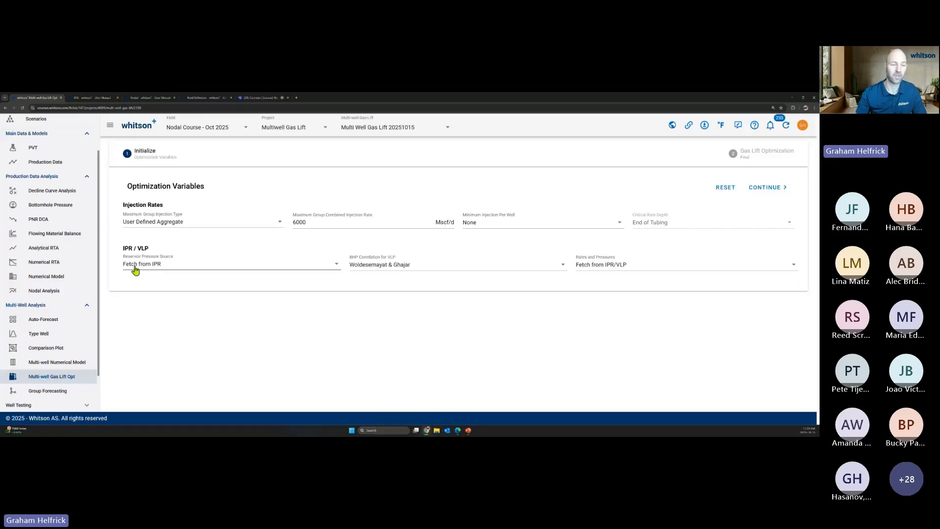
Step: Turn on Ave IPR in the nodal analysis of the Osprey well, inspect the IPR/VLP plot, and return to the multi-well gas lift optimization
click(50, 292)
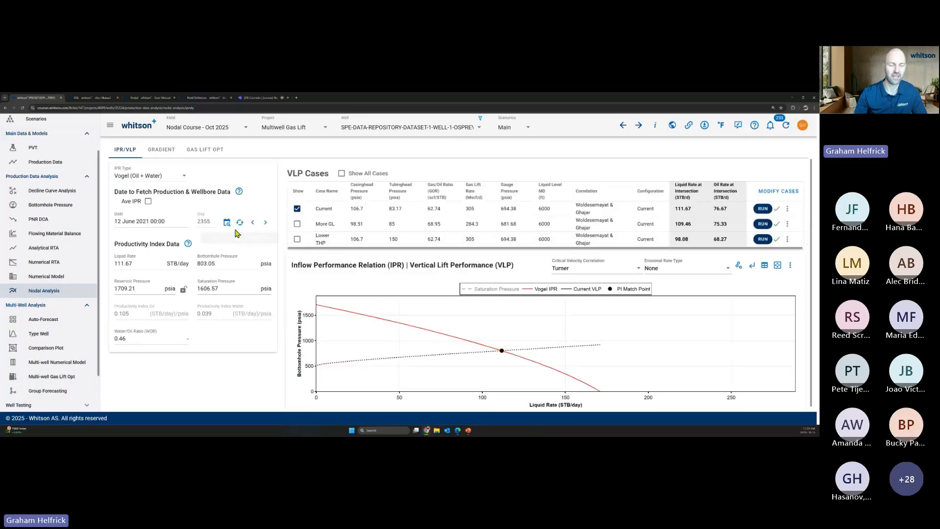
click(148, 201)
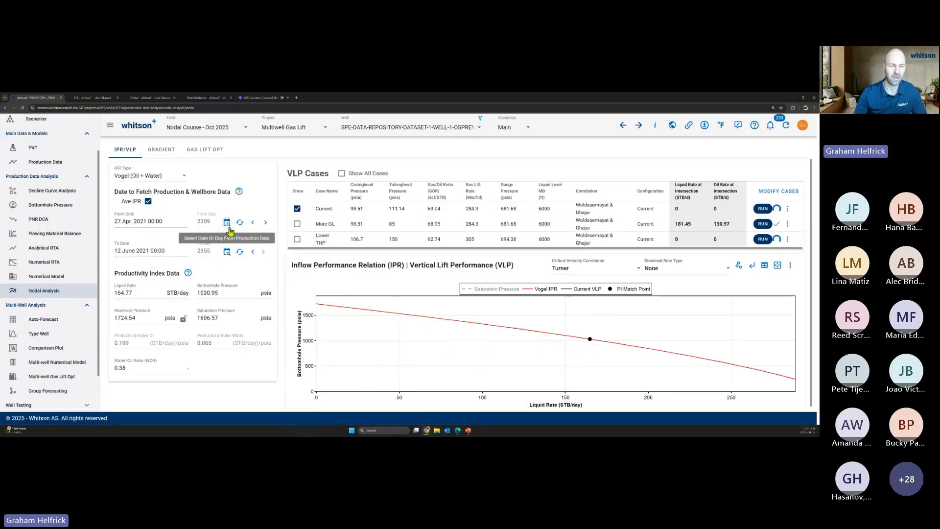
mouse_move(591, 343)
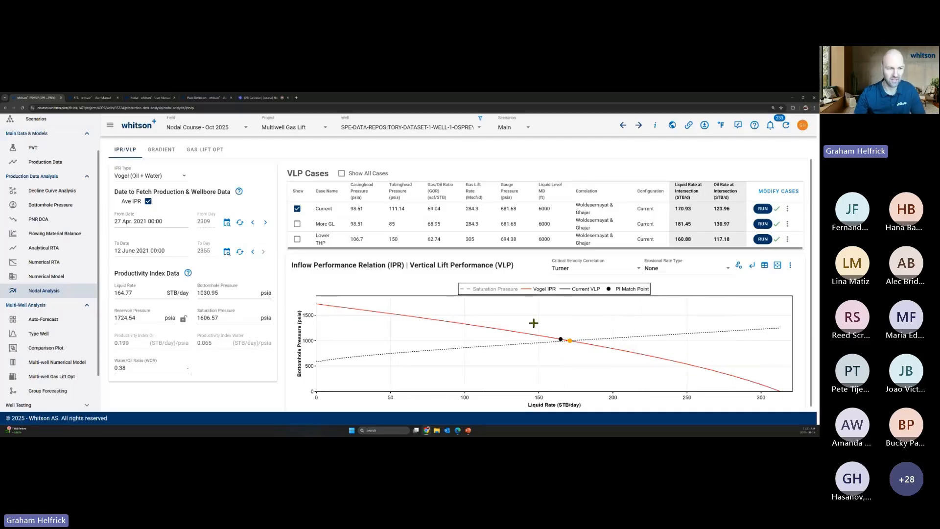
click(52, 377)
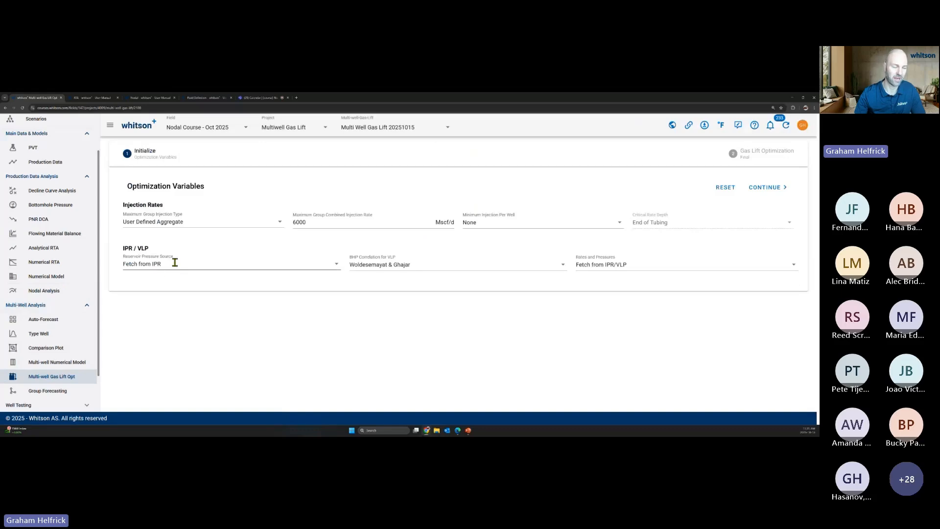
Step: From the wells list, examine the Ave IPR setting of the bulk IPR/VLP Current Case run and close it without saving
click(156, 266)
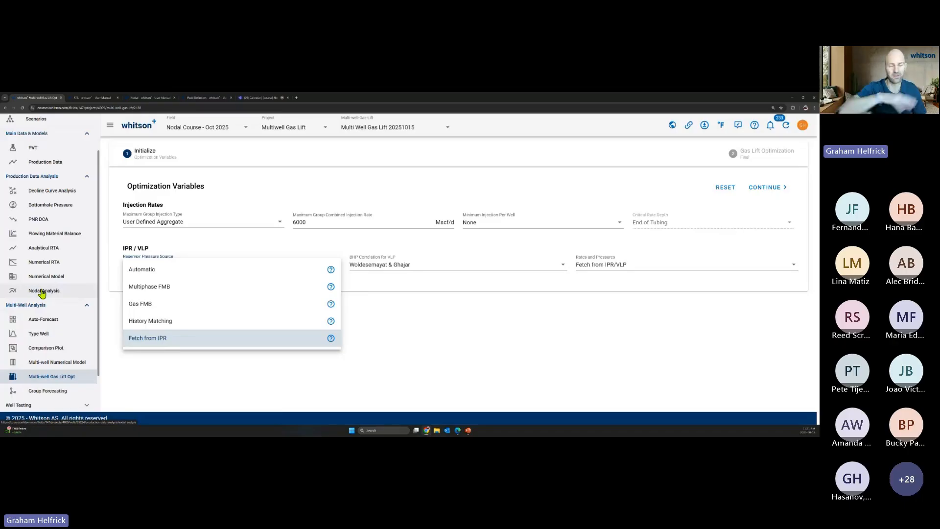
scroll(36, 245, up, 2)
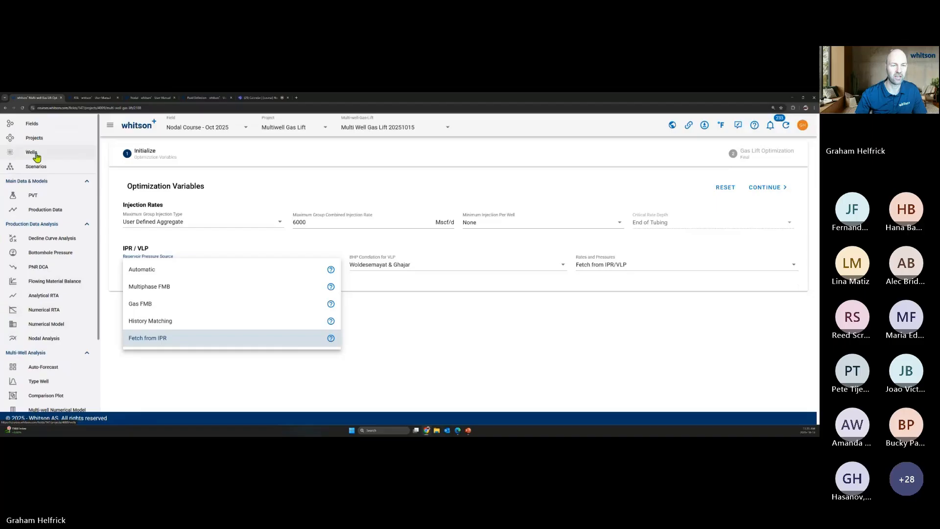
click(32, 152)
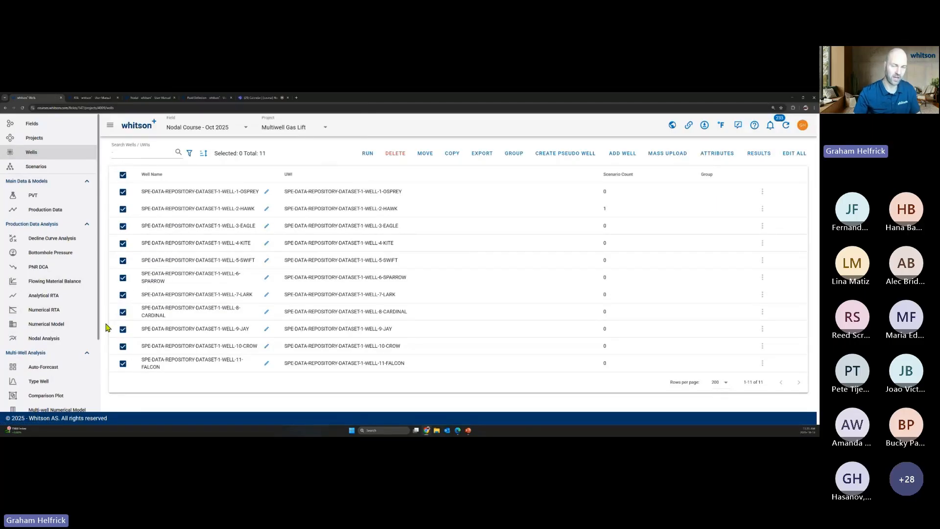
click(370, 153)
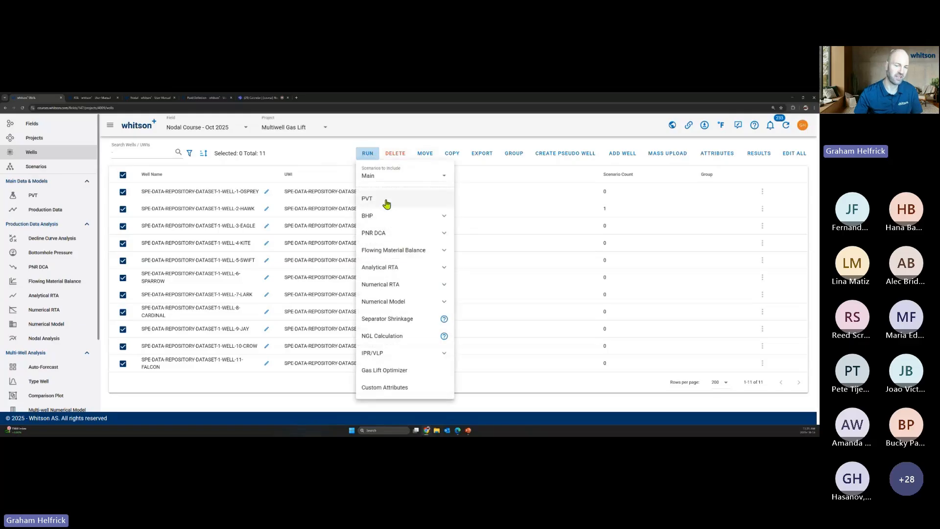
click(440, 358)
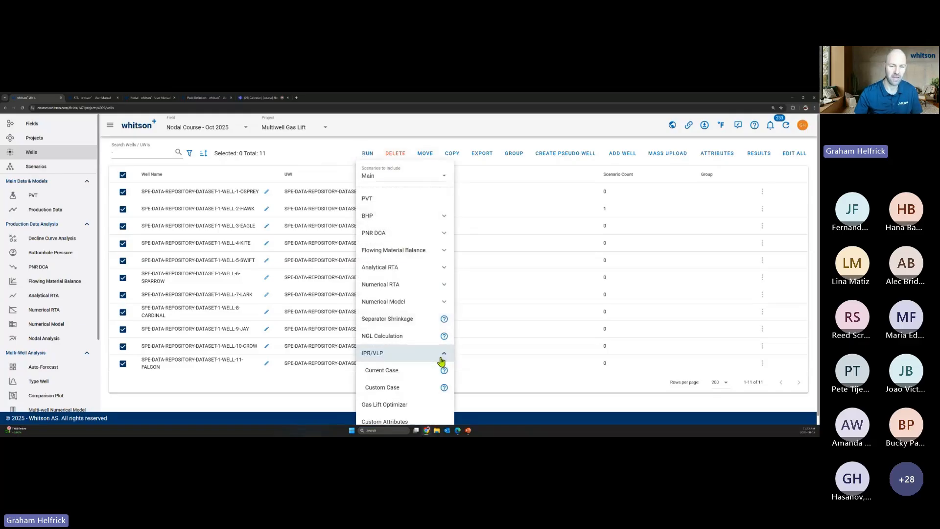
click(415, 374)
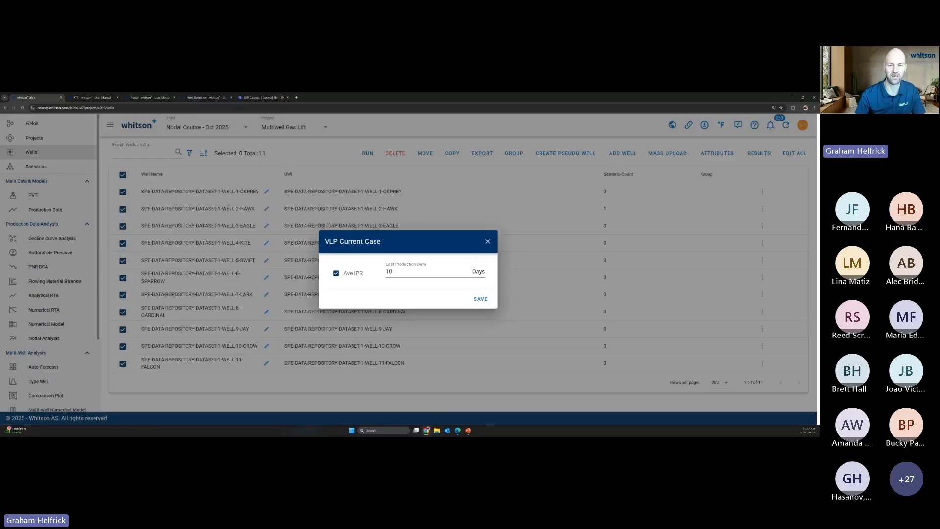
click(492, 250)
Step: Return to the multi-well gas lift optimization variables and select Fetch from IPR as the reservoir pressure source
scroll(57, 400, down, 2)
click(52, 376)
click(381, 222)
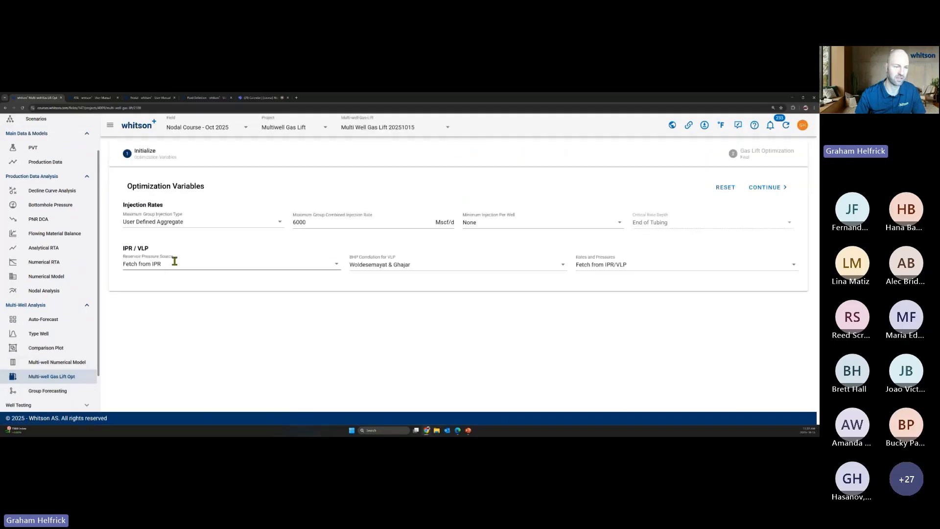
click(169, 265)
click(166, 339)
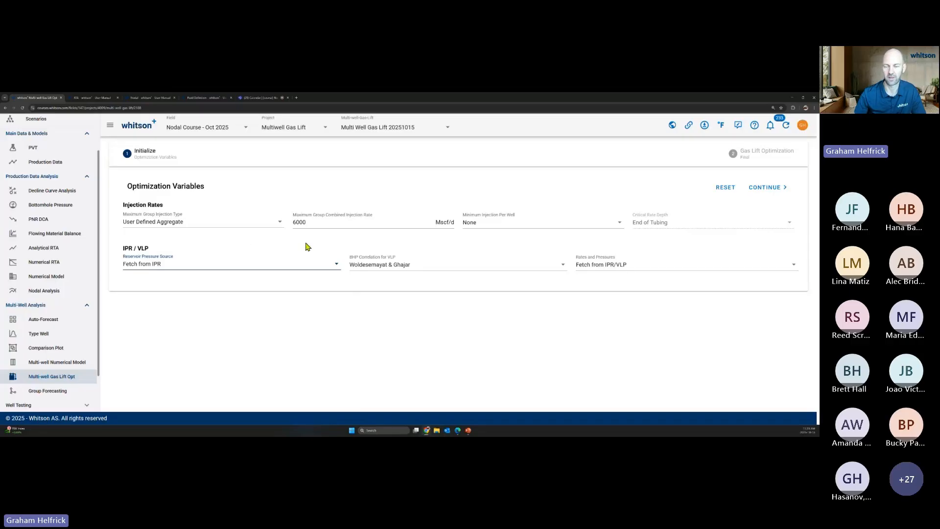
key(alt+Tab)
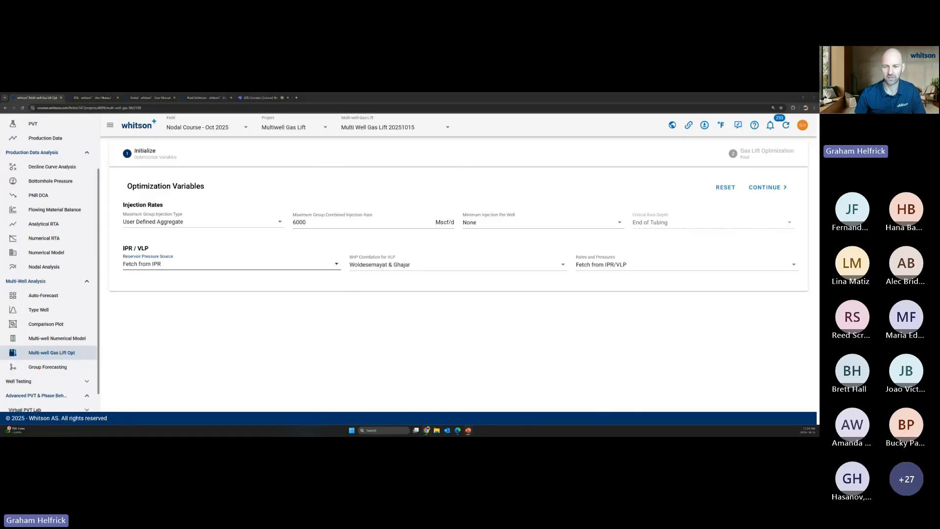